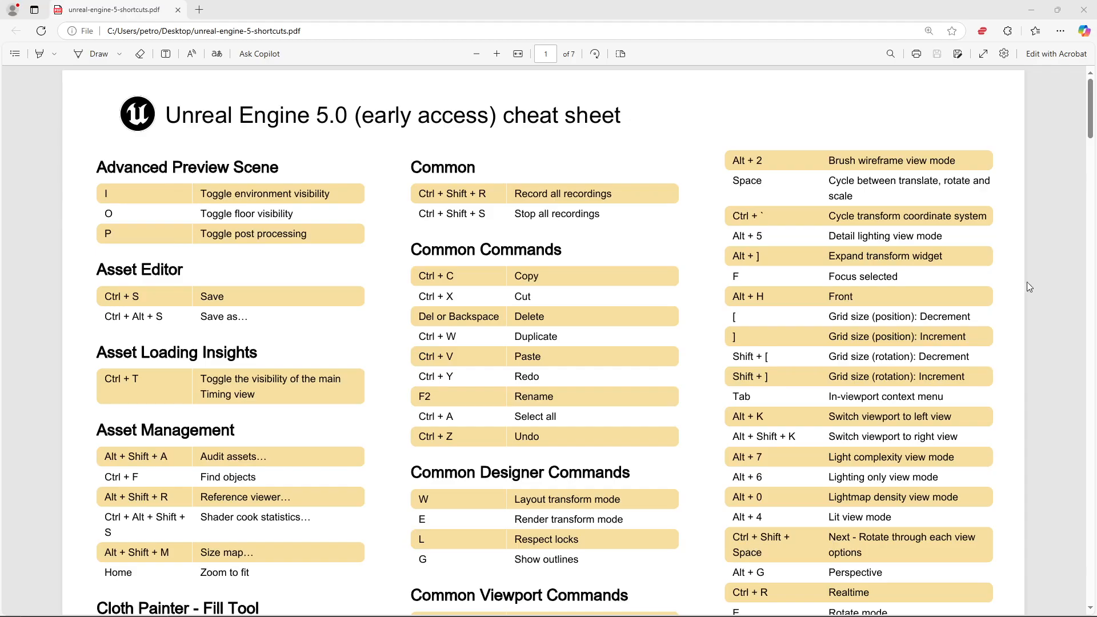
Switch to the Epic Games Launcher and launch Unreal Engine 5.3.2 from the library of installed engine versions.
left_click(1030, 11)
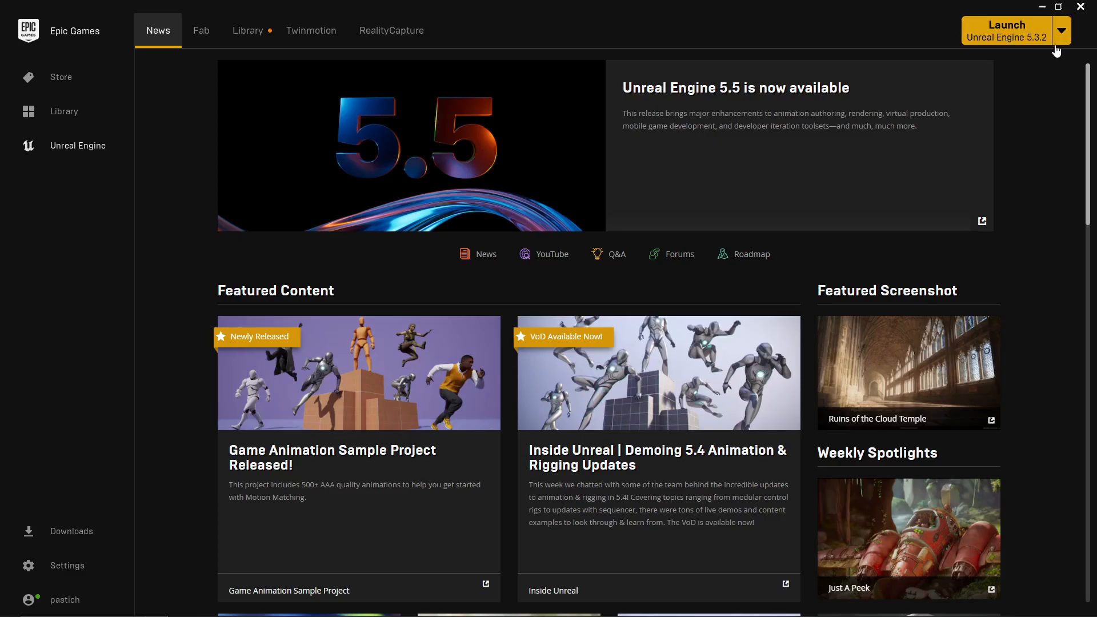
left_click(251, 36)
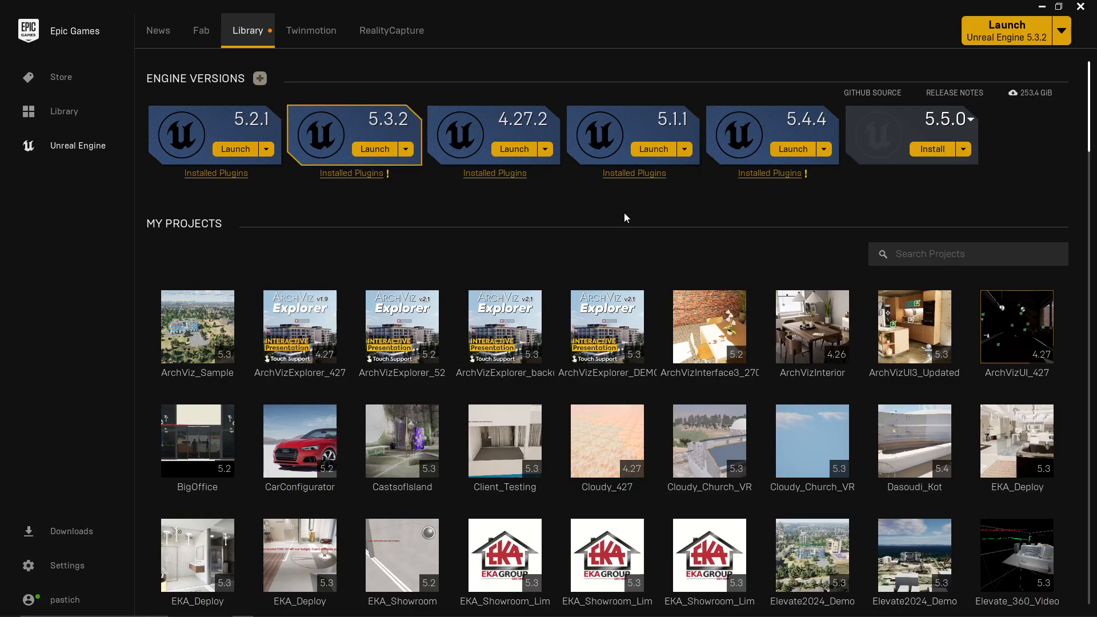
left_click(374, 149)
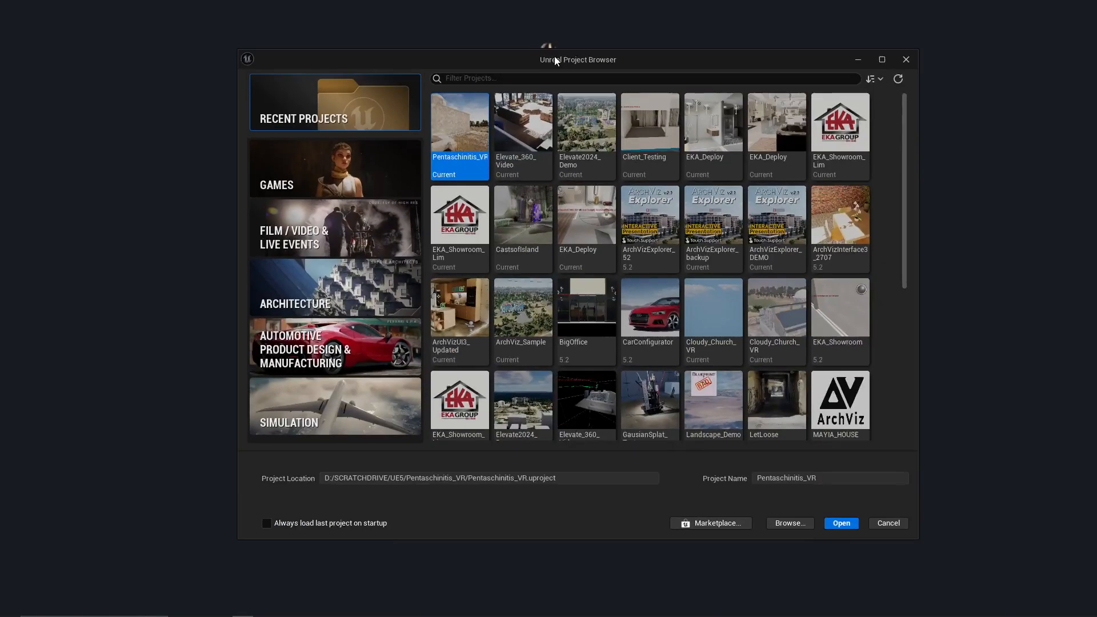
left_click_drag(554, 56, 519, 77)
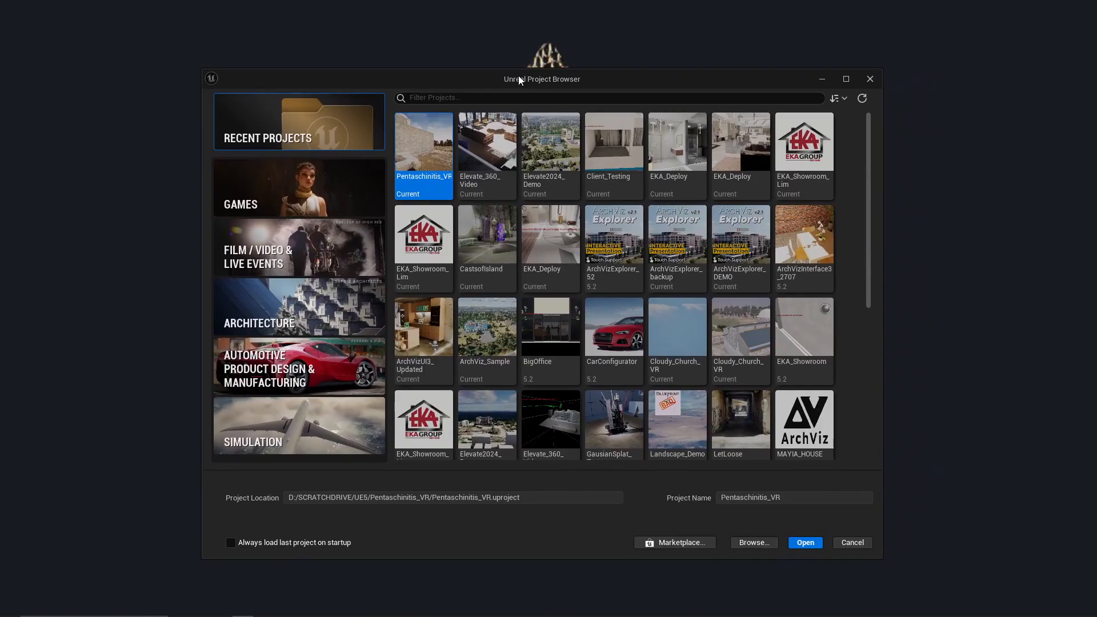
mouse_move(542, 75)
left_mouse_down()
mouse_move(554, 79)
mouse_move(553, 70)
left_mouse_up()
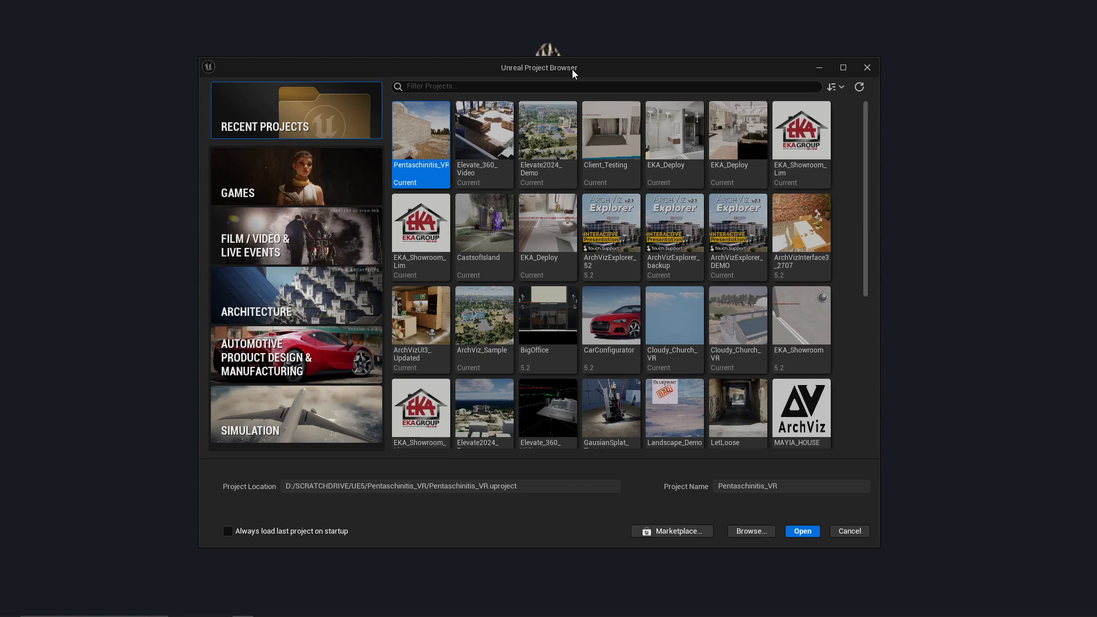
mouse_move(571, 70)
left_mouse_down()
mouse_move(590, 73)
mouse_move(577, 61)
left_mouse_up()
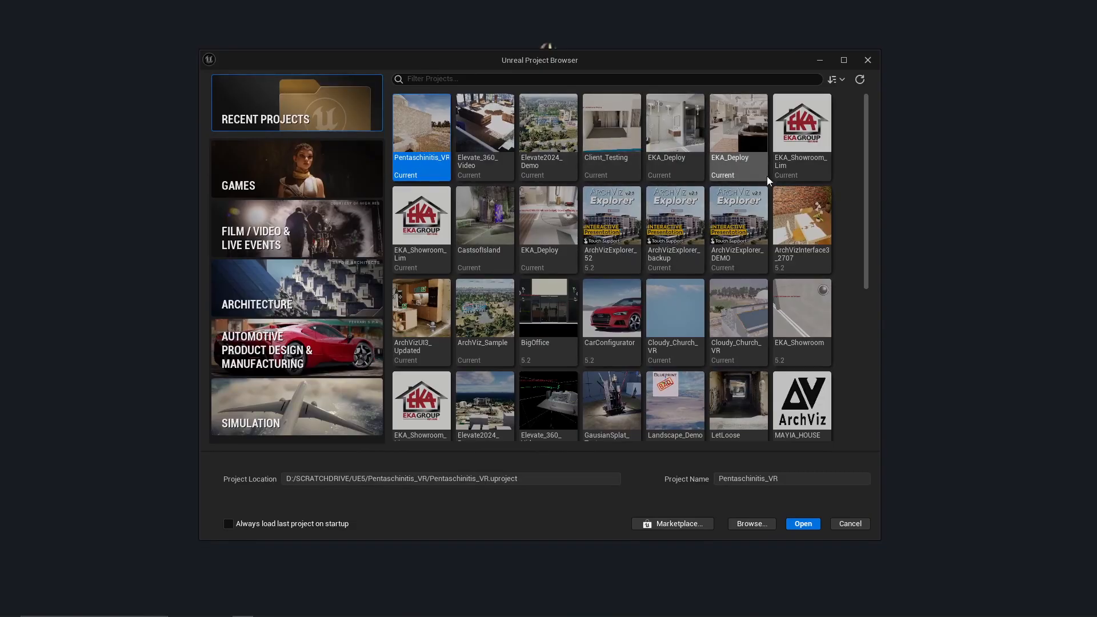
left_click_drag(867, 137, 850, 118)
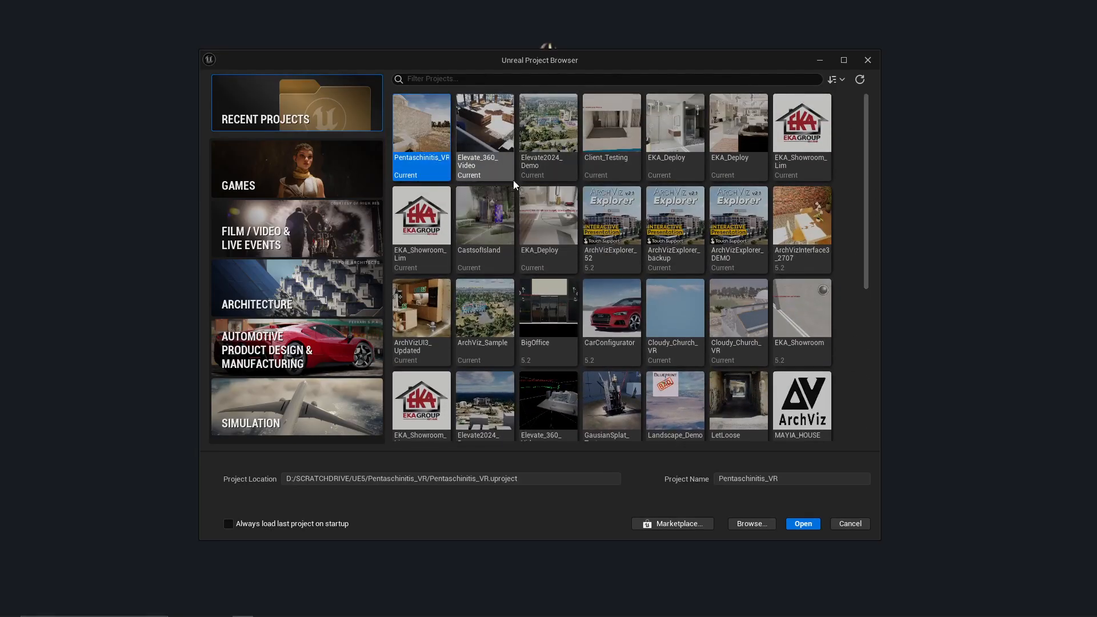
Review the templates offered for games, film, architecture, automotive and simulation projects, including the Collab Viewer and InCameraVFX descriptions.
left_click(307, 185)
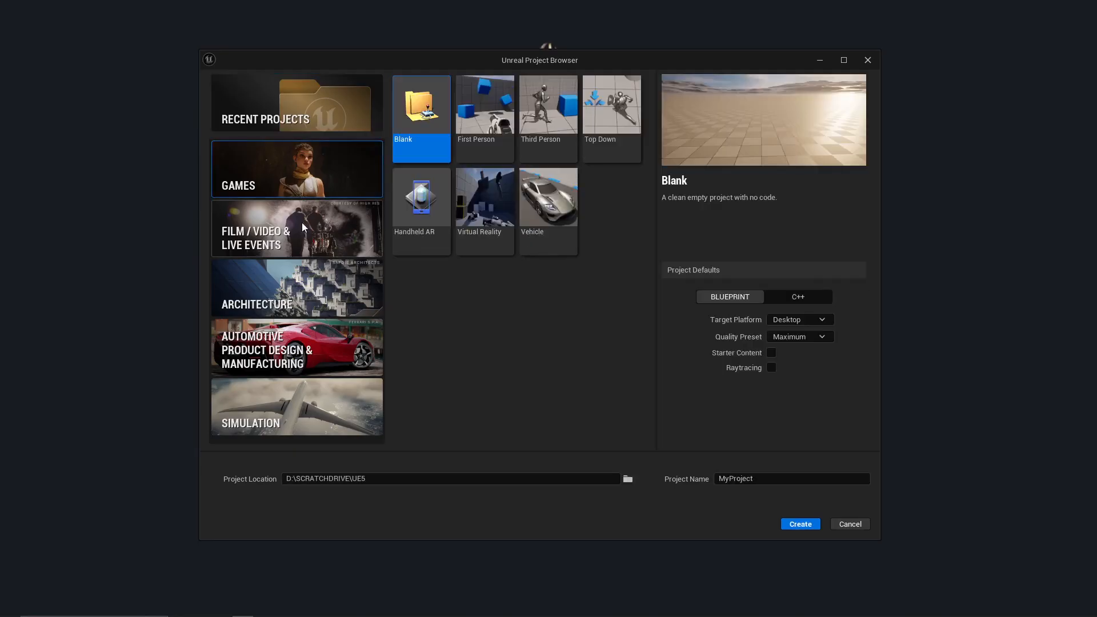
left_click(314, 254)
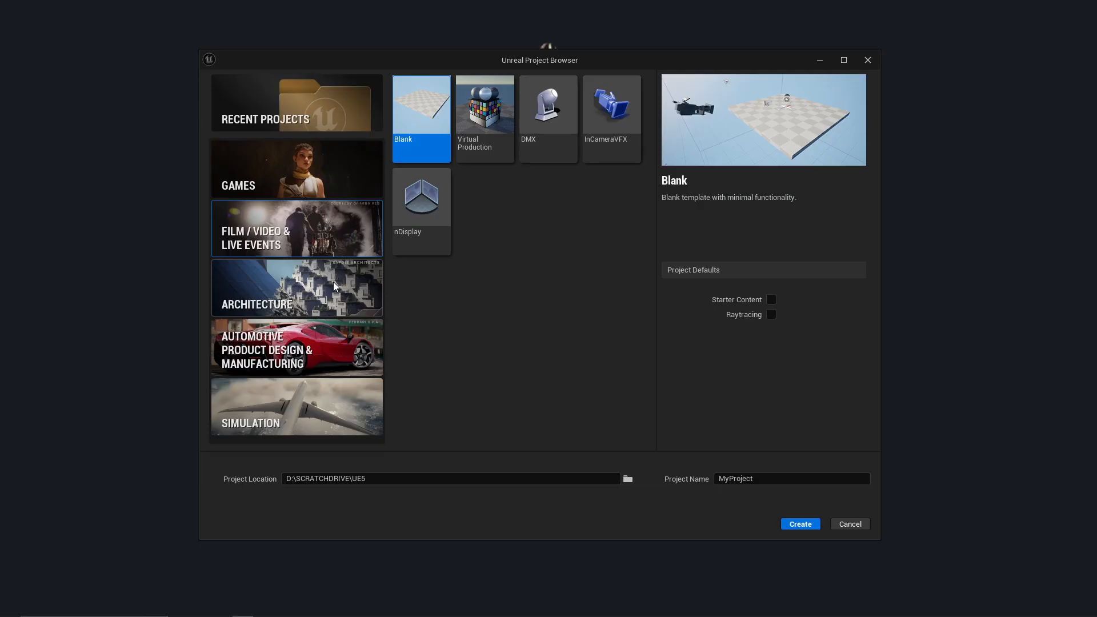
left_click(342, 312)
left_click(346, 366)
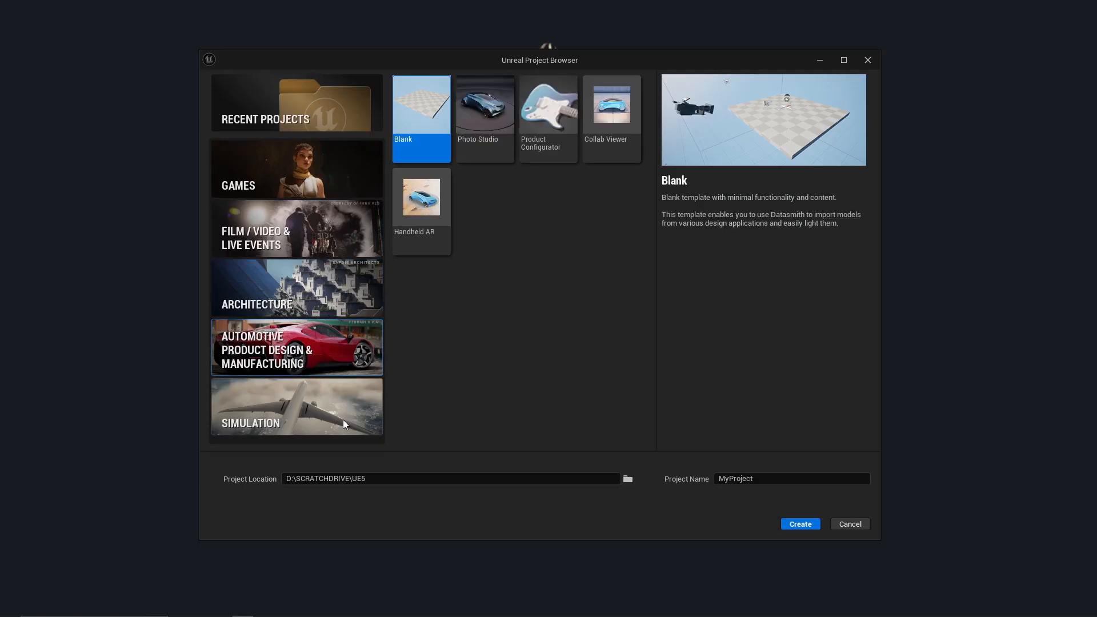
left_click(346, 423)
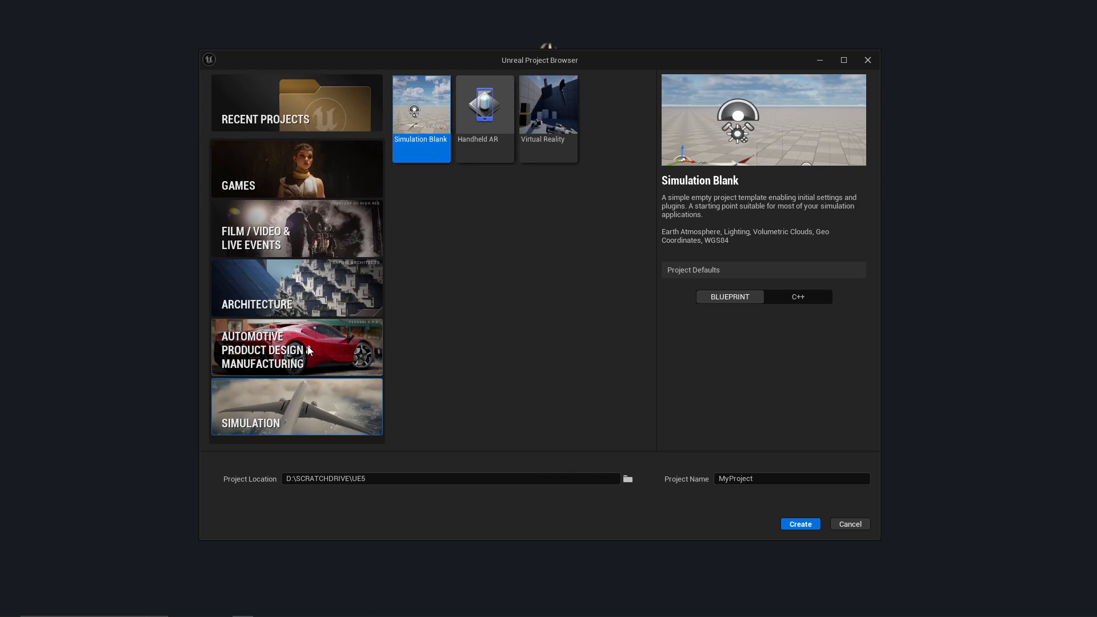
left_click(307, 285)
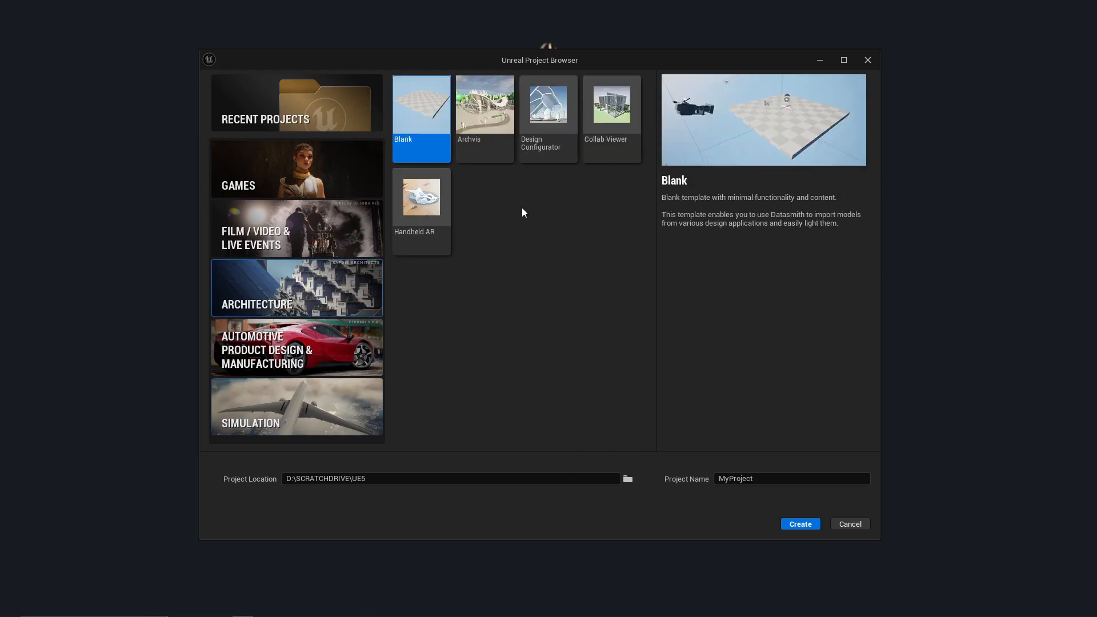
left_click(615, 149)
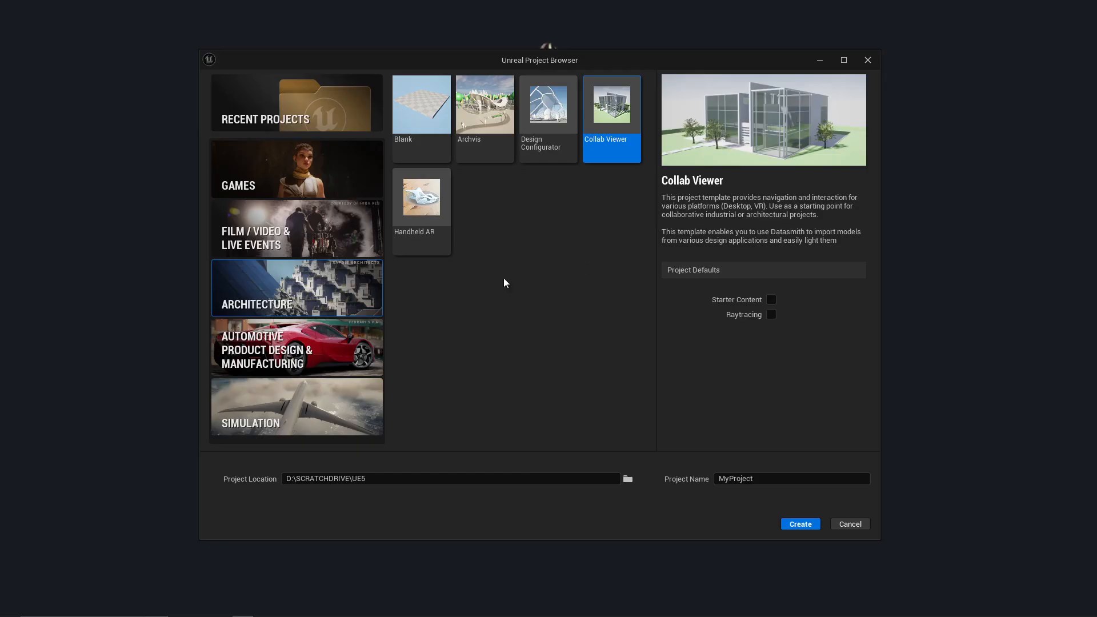
left_click(301, 237)
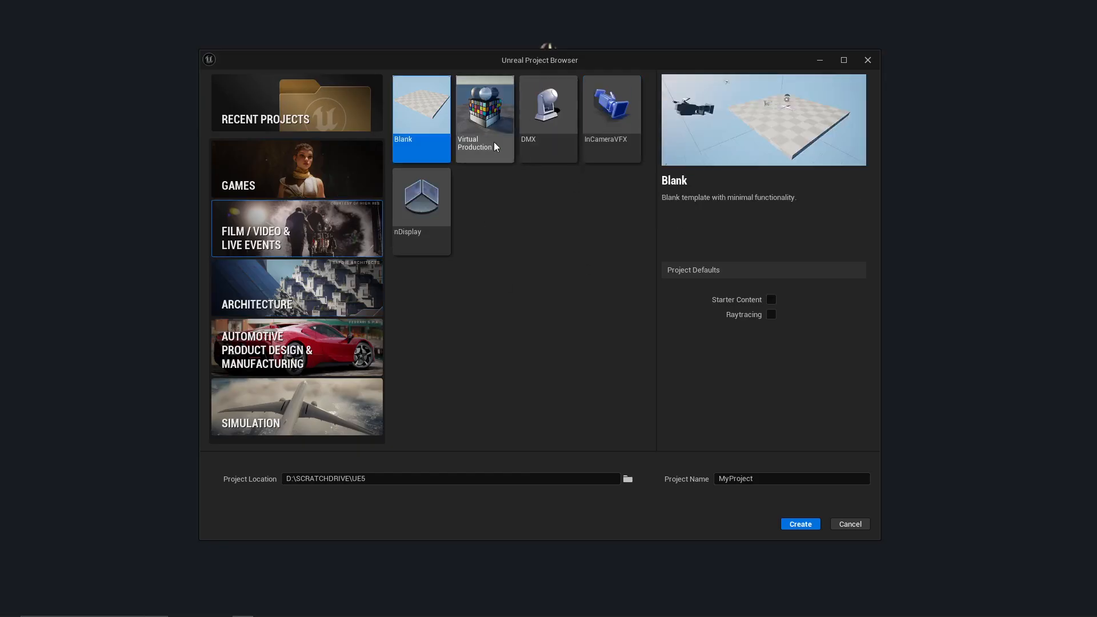
left_click(611, 158)
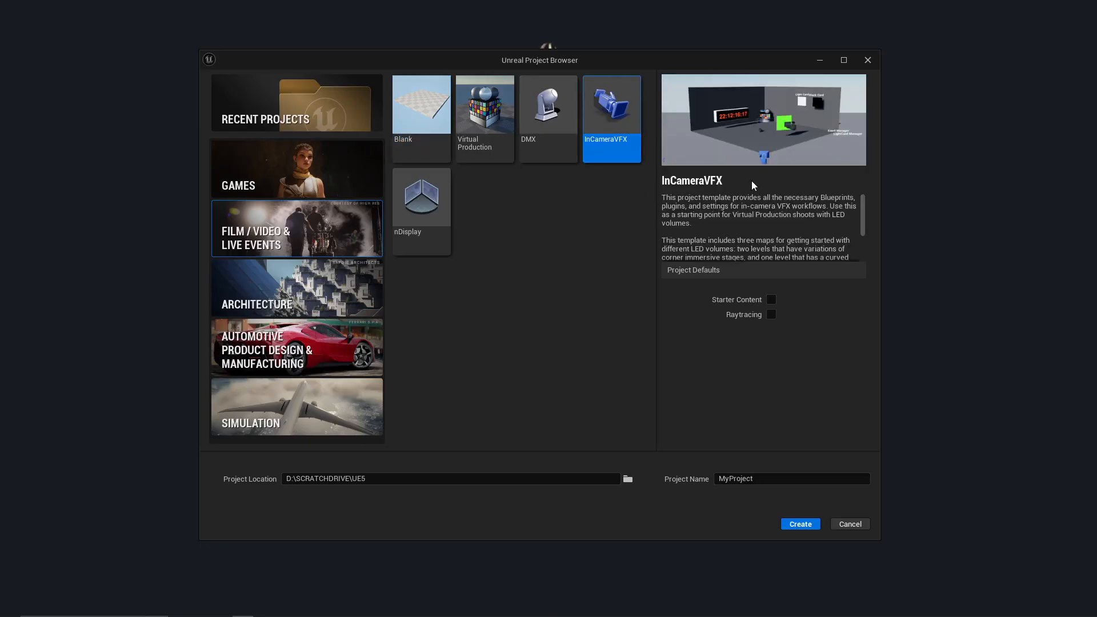
Choose the Third Person games template and set the project location to D:\SCRATCHDRIVE\UE5.
left_click(314, 171)
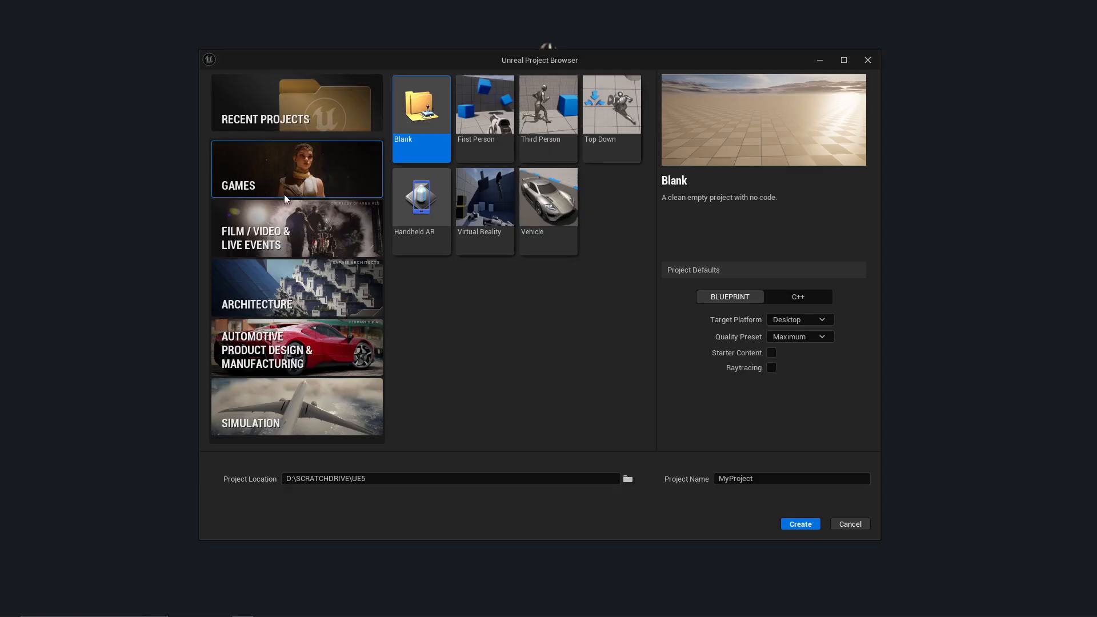
left_click(545, 148)
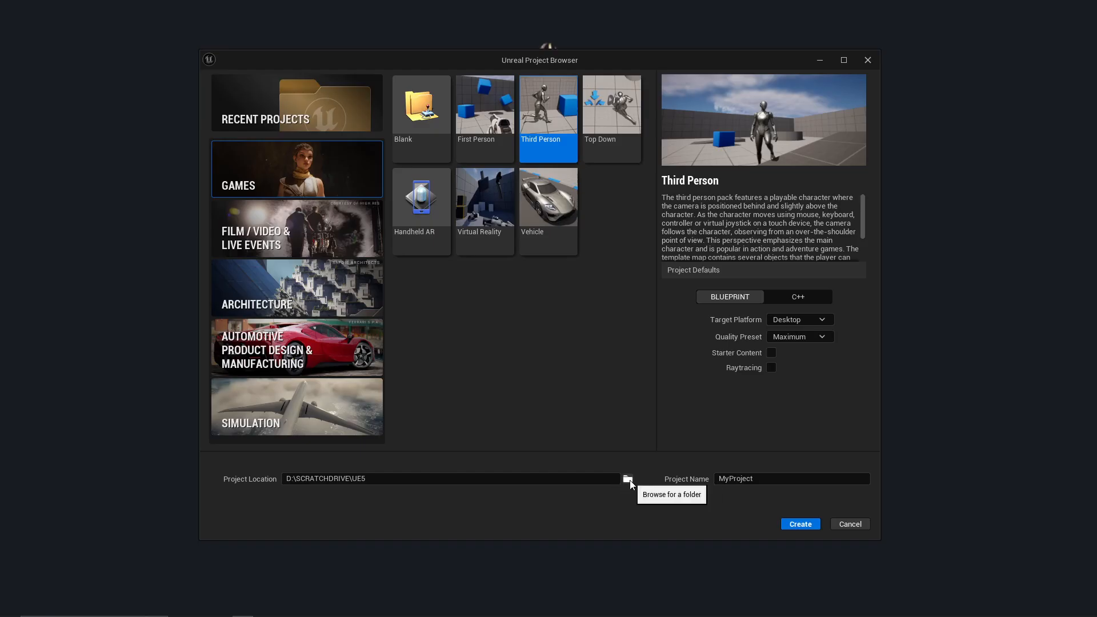
left_click(628, 480)
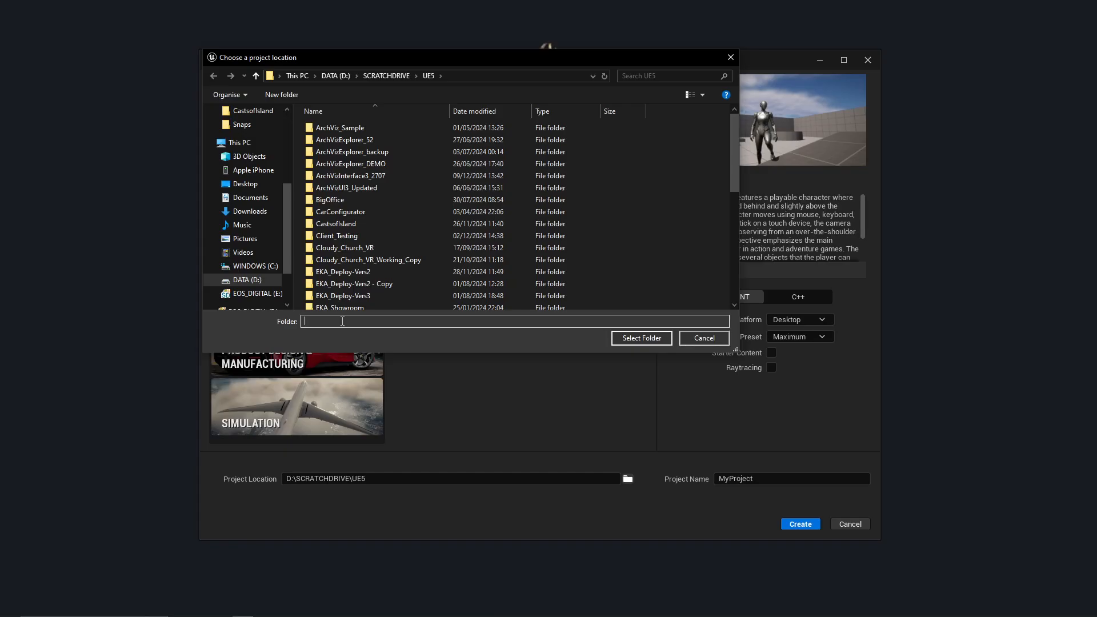
left_click(641, 338)
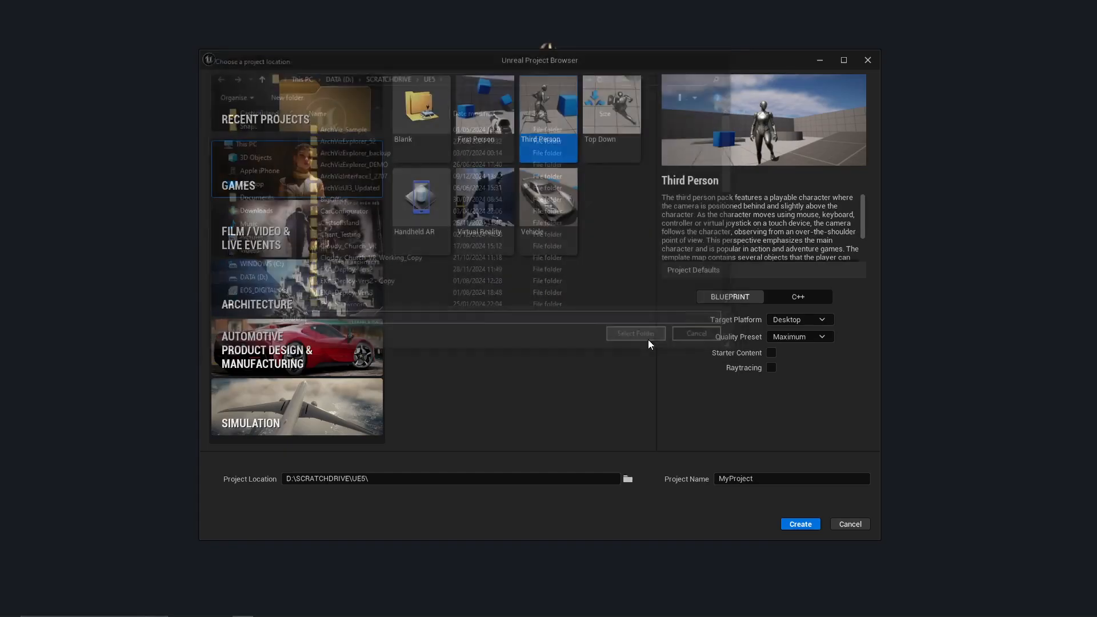
Name the project HelloWorld and include the starter content.
left_click(764, 481)
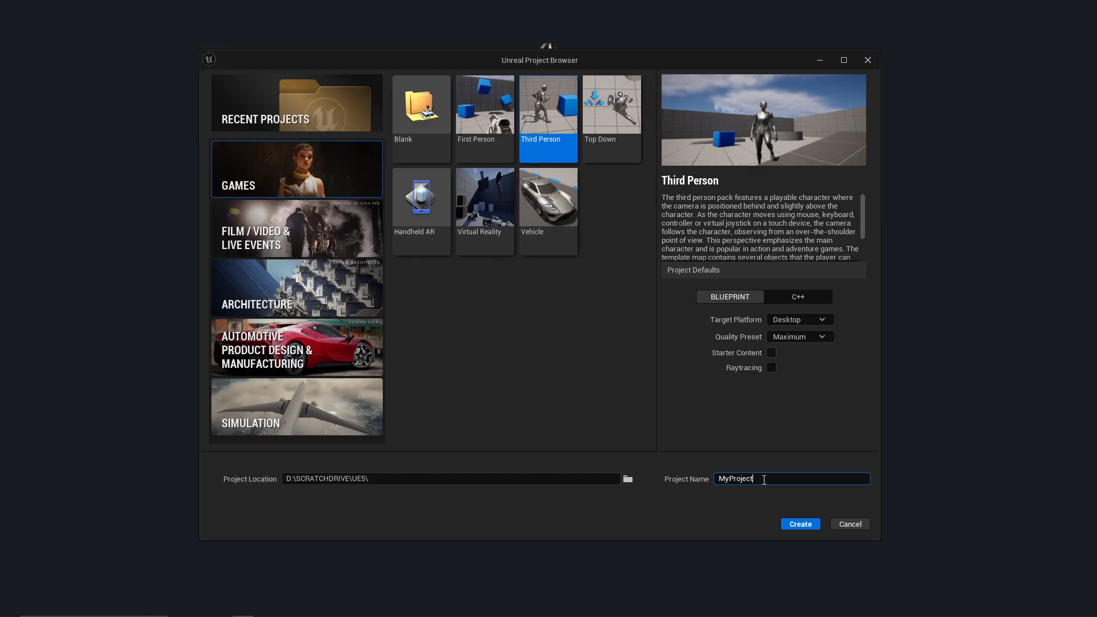
double_click(765, 480)
type("HelloWorld")
left_click(795, 447)
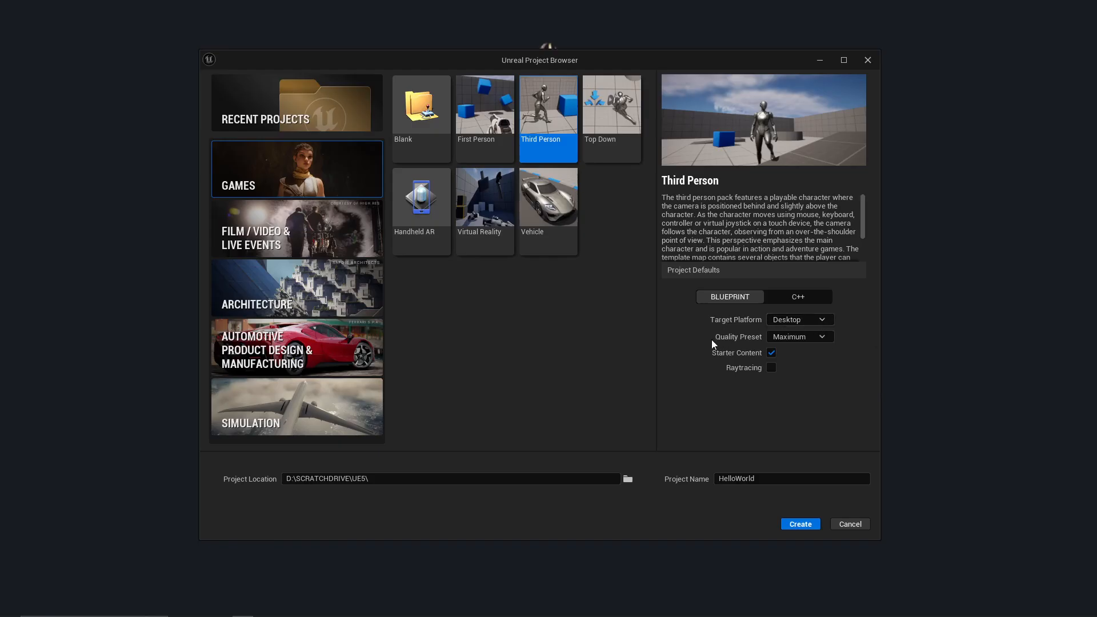
Check the quality preset options, keep Maximum, and create the project.
left_click(826, 340)
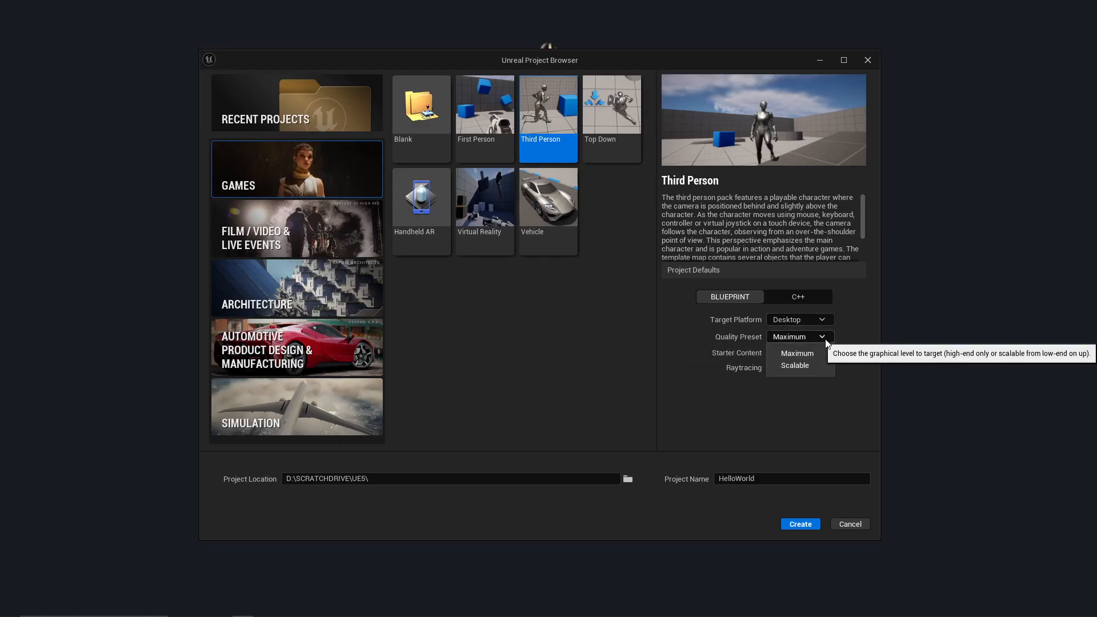
left_click(825, 340)
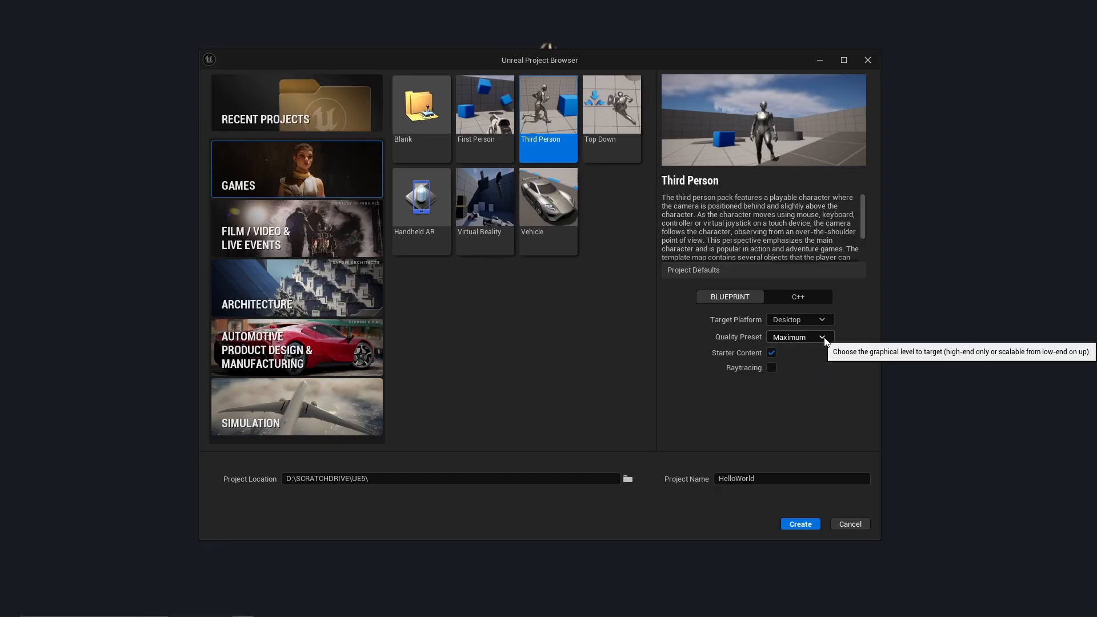
left_click(823, 339)
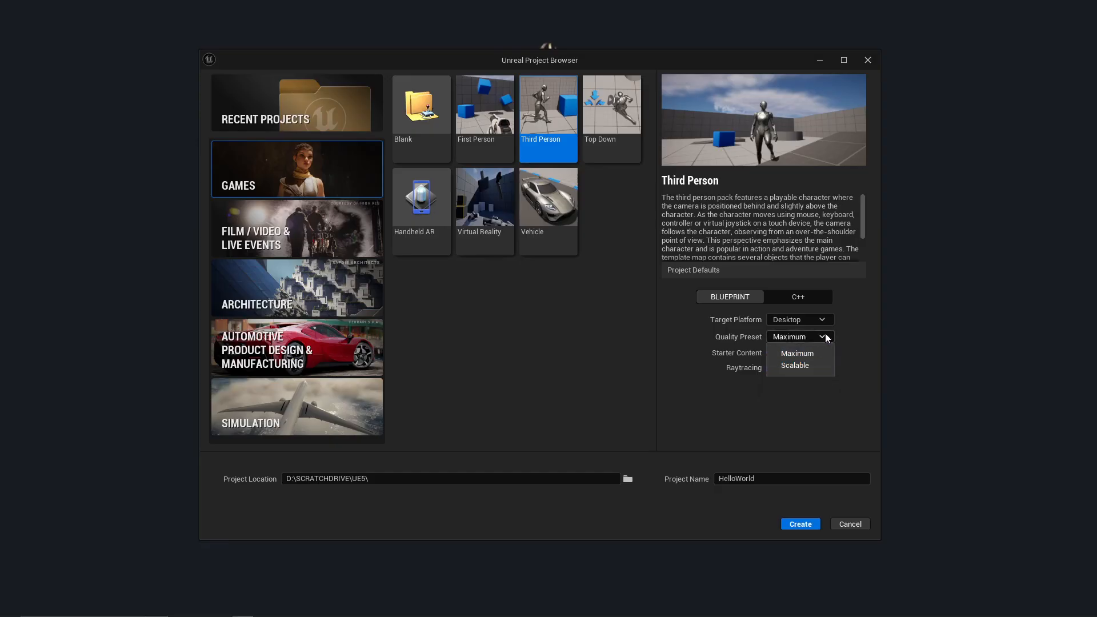
left_click(828, 388)
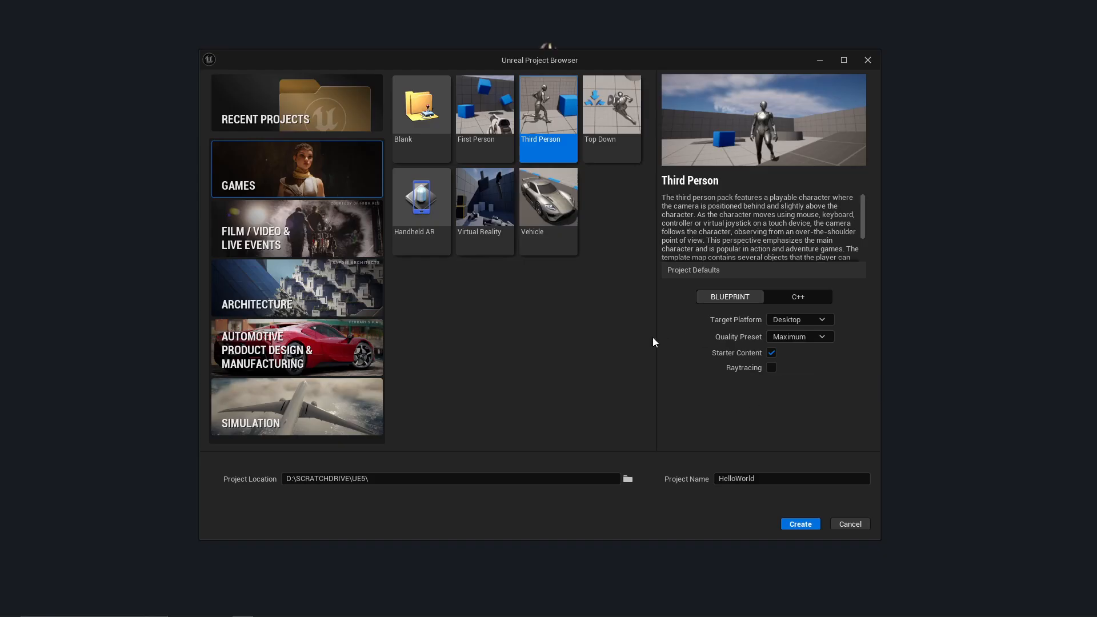
mouse_move(623, 614)
left_click(800, 525)
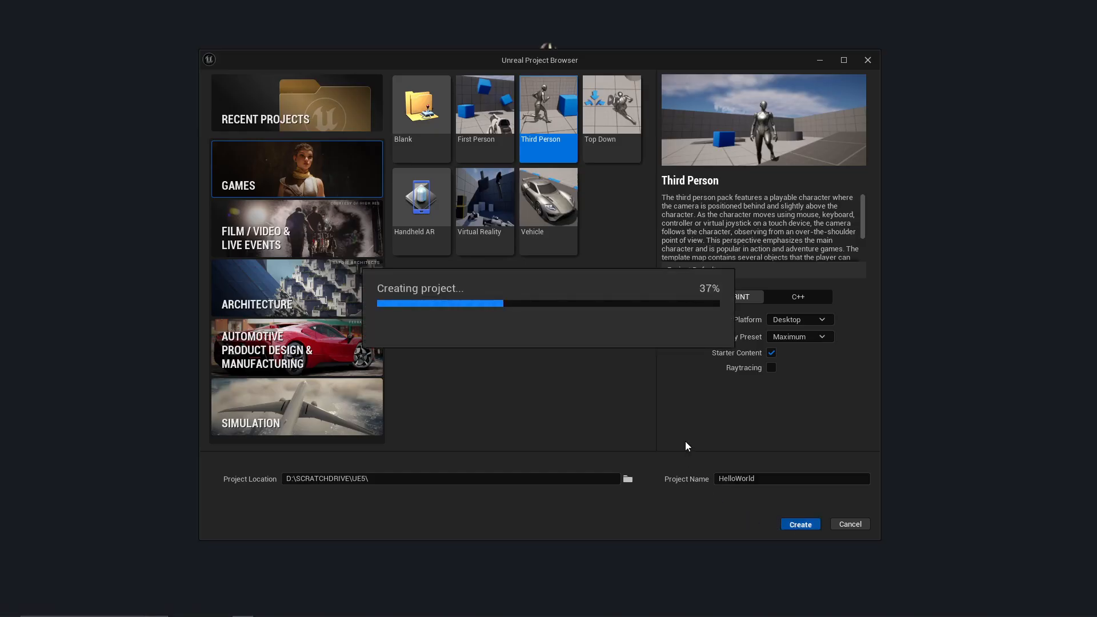
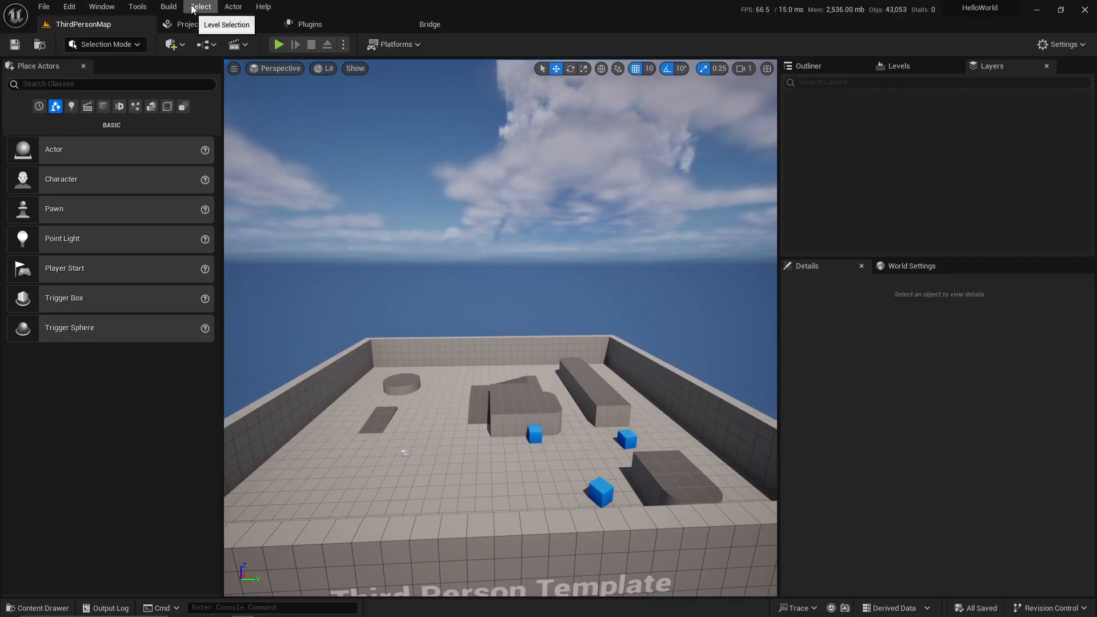
Load an editor window layout that shows only the viewport, Outliner and Details.
left_click(94, 8)
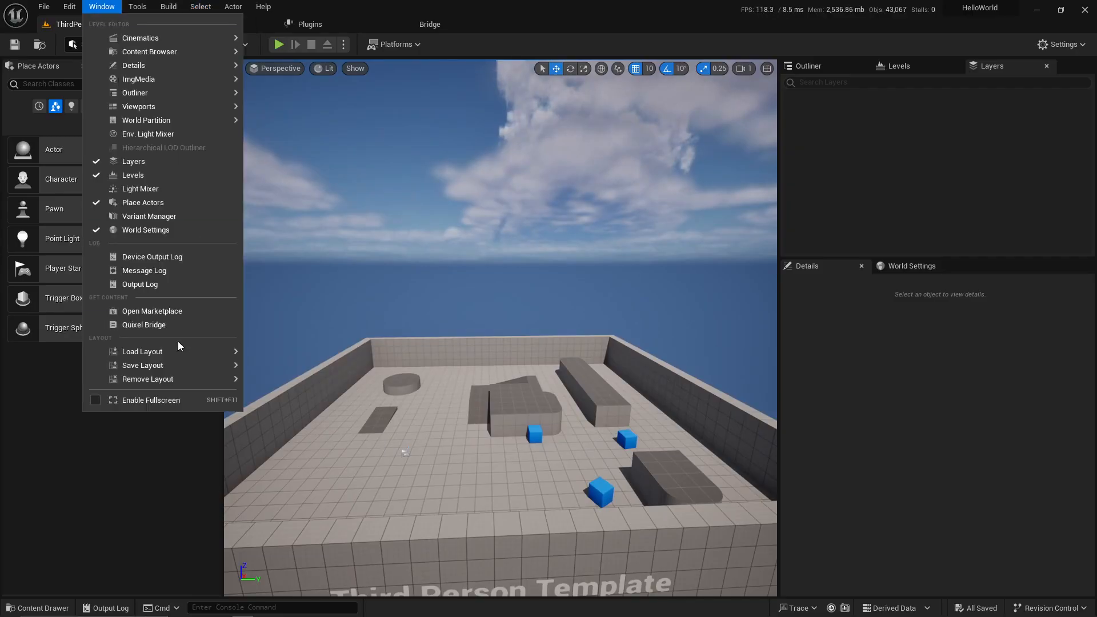
mouse_move(208, 355)
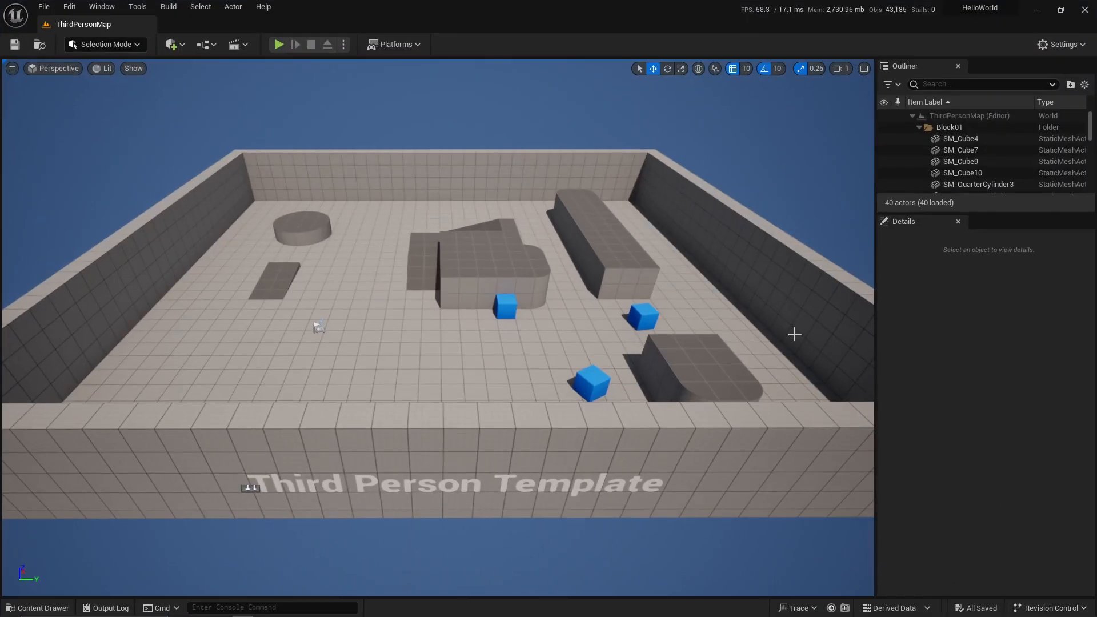
Practise rotating, moving and panning the perspective camera to look over the third person template level.
right_click_drag(795, 334, 807, 309)
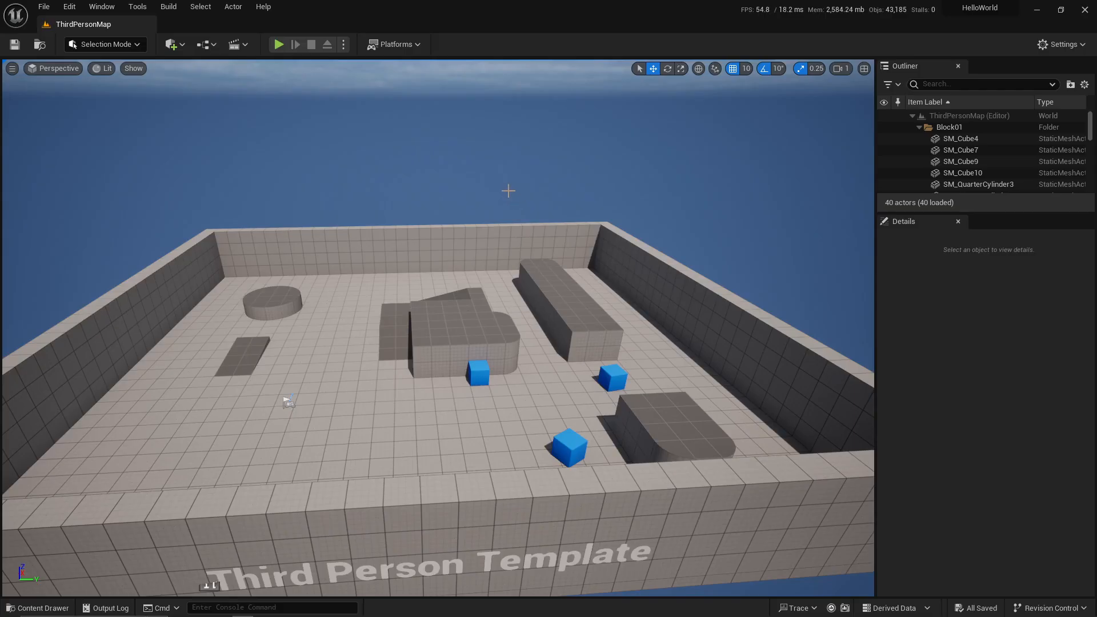
mouse_move(499, 199)
right_mouse_down()
mouse_move(459, 173)
mouse_move(531, 219)
mouse_move(428, 164)
mouse_move(522, 173)
mouse_move(460, 217)
mouse_move(471, 139)
mouse_move(443, 173)
mouse_move(469, 166)
mouse_move(475, 143)
mouse_move(474, 183)
mouse_move(506, 196)
right_mouse_up()
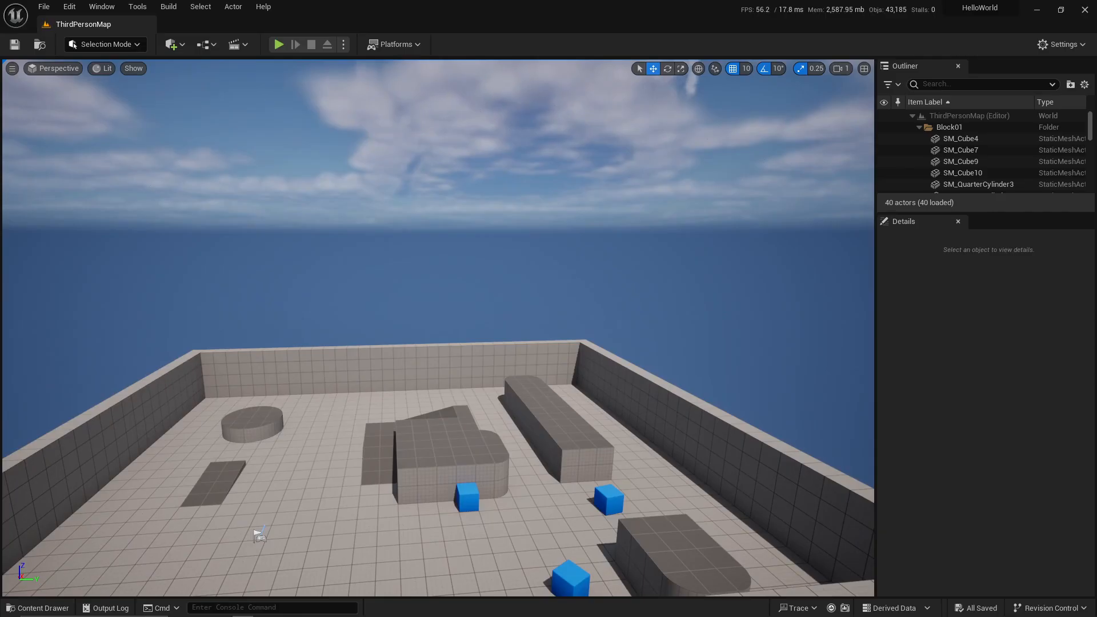
left_click_drag(505, 196, 451, 229)
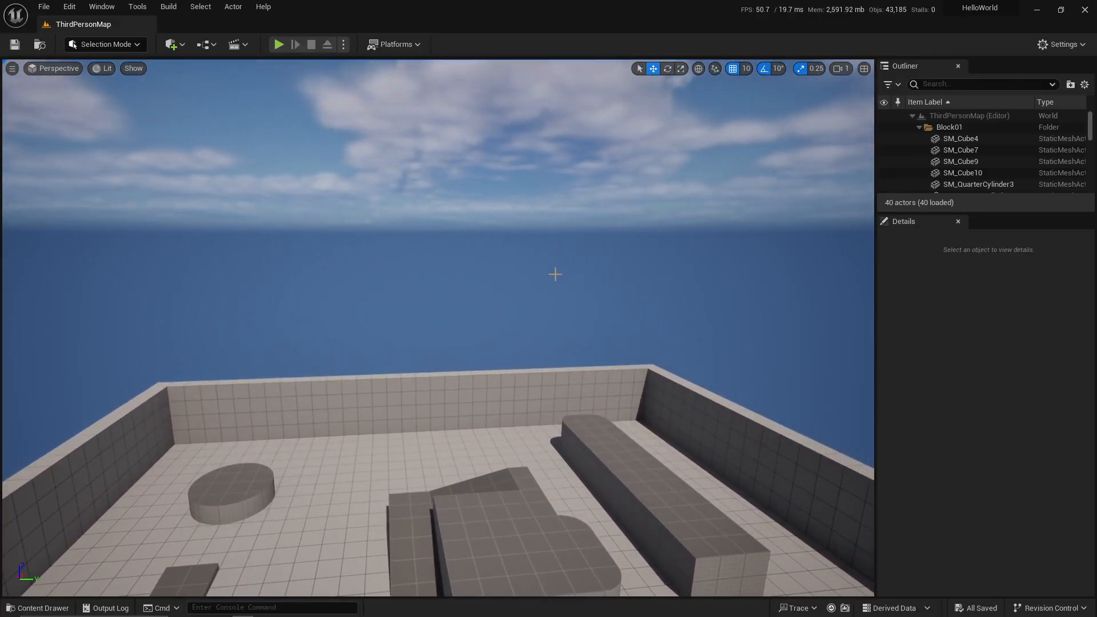
middle_click_drag(420, 229, 429, 261)
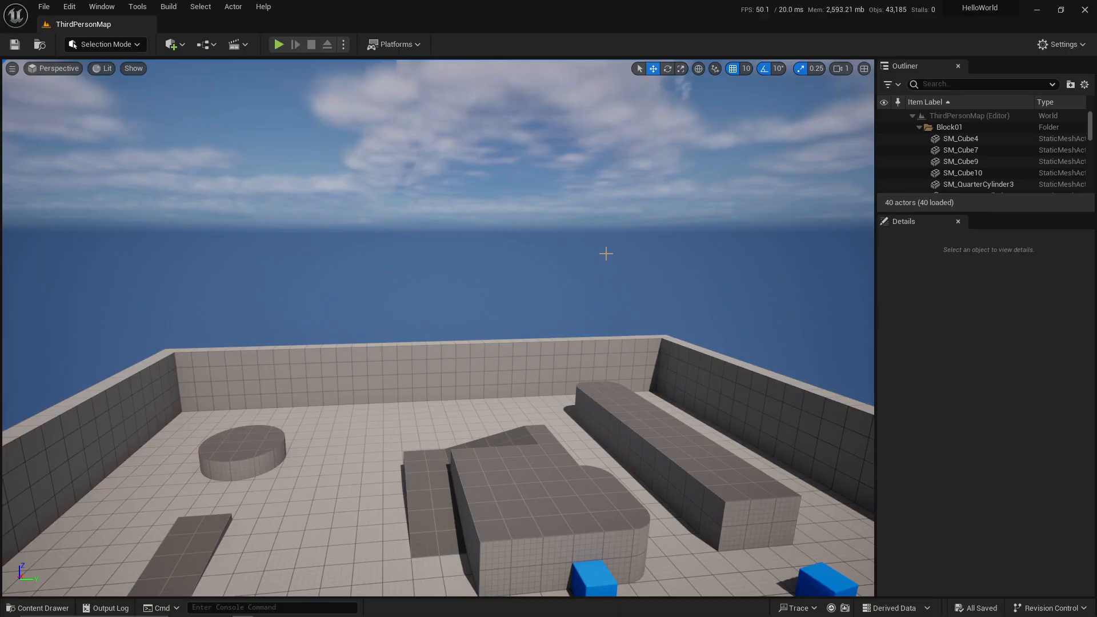
mouse_move(629, 246)
right_mouse_down()
mouse_move(698, 200)
mouse_move(736, 237)
mouse_move(667, 285)
mouse_move(649, 237)
right_mouse_up()
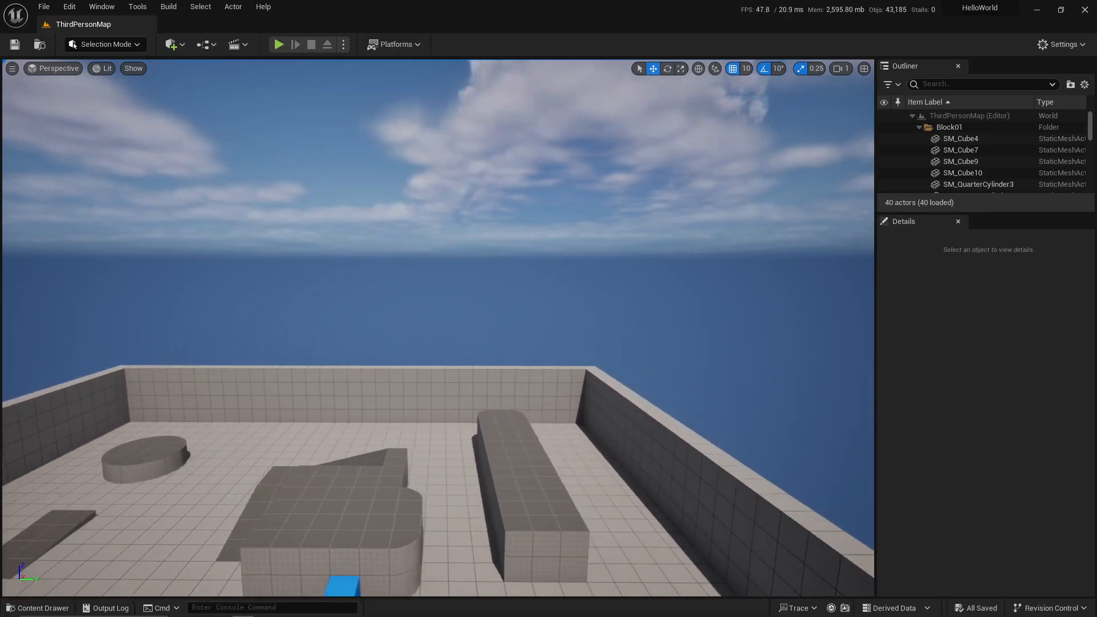
Fly the perspective camera forwards, backwards and sideways above the level's walled arena.
mouse_move(648, 236)
right_mouse_down()
mouse_move(672, 224)
mouse_move(635, 224)
mouse_move(633, 269)
mouse_move(678, 249)
mouse_move(642, 237)
mouse_move(608, 273)
mouse_move(646, 240)
mouse_move(642, 225)
mouse_move(645, 243)
mouse_move(645, 220)
right_mouse_up()
key("s")
key("d")
key("w")
key("w")
key("w")
key("s")
key("w")
key("s")
key("a")
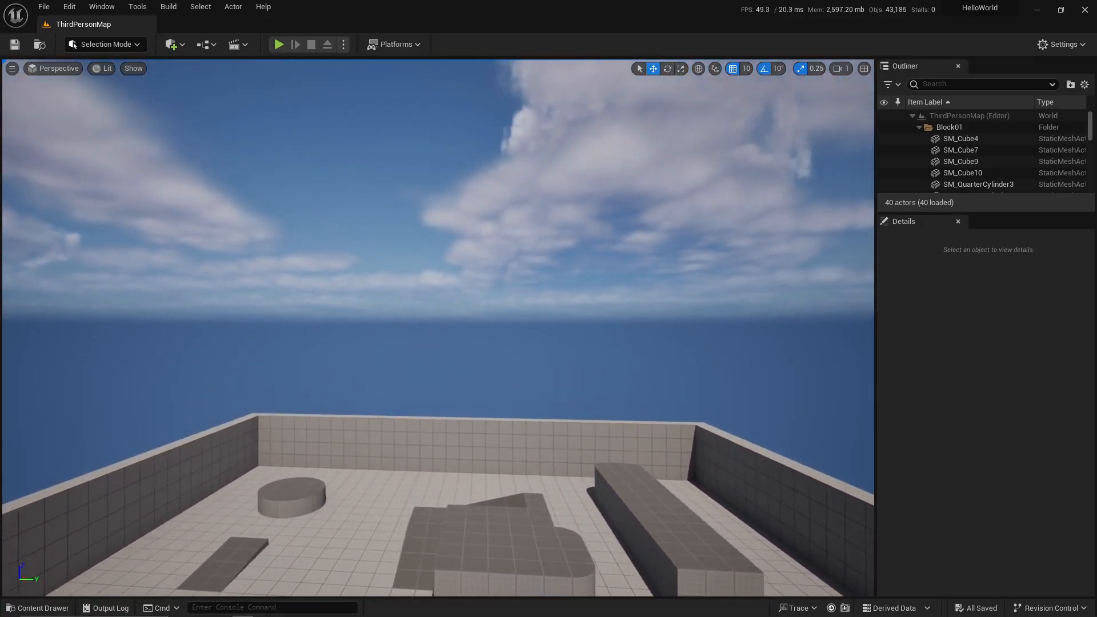
Practise lowering and raising the perspective camera vertically in front of the walled arena.
key("q")
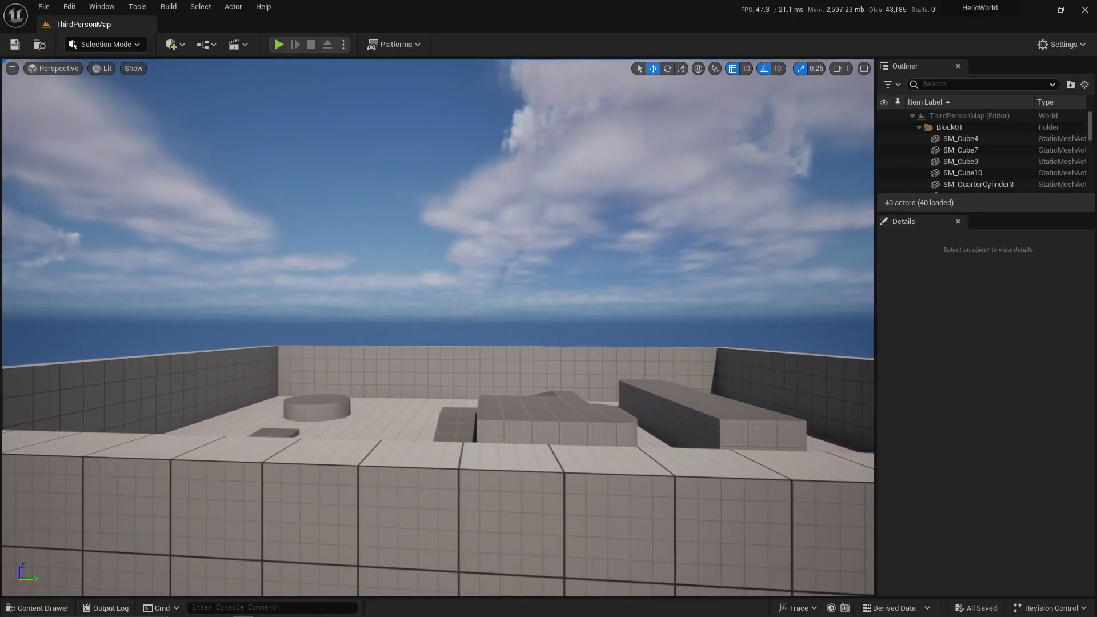
key("e")
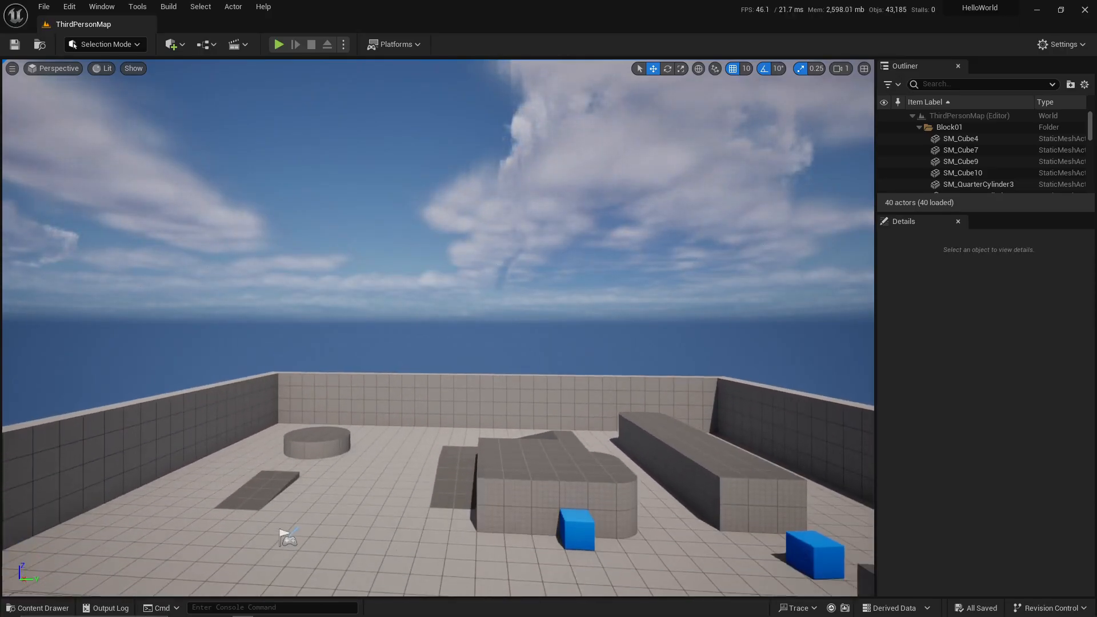
mouse_move(645, 220)
right_mouse_down()
mouse_move(632, 235)
mouse_move(650, 226)
right_mouse_up()
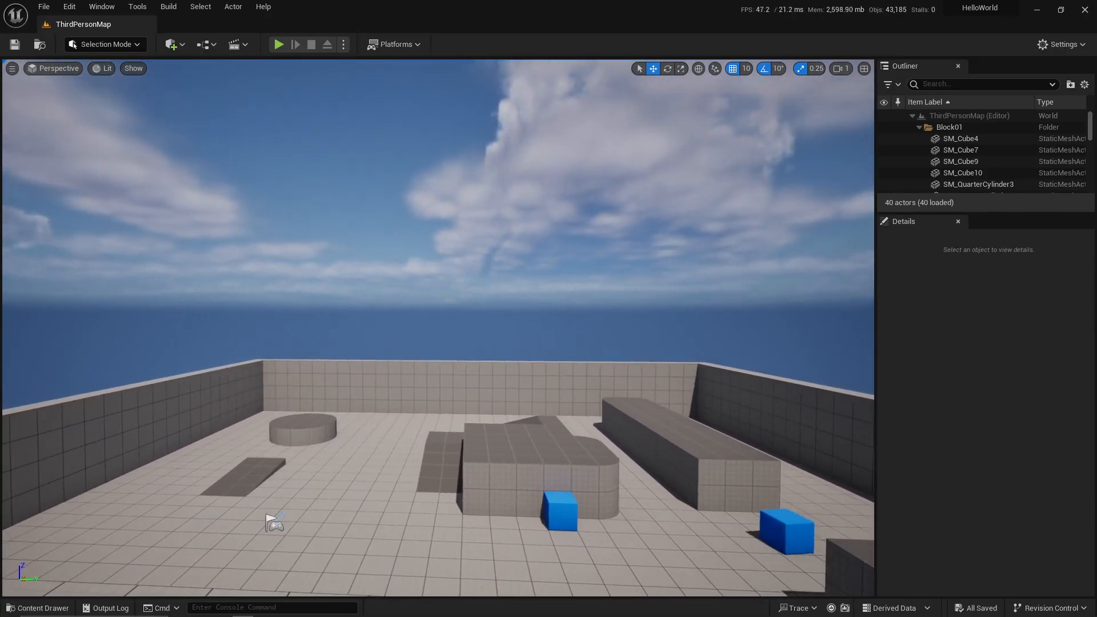
key("q")
key("e")
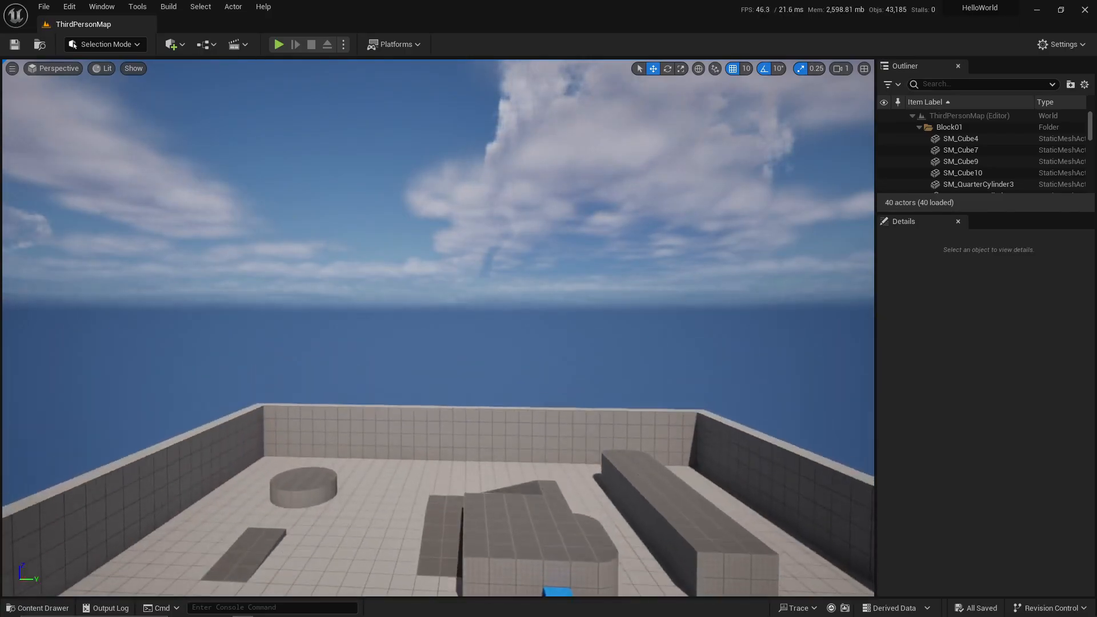
mouse_move(651, 225)
right_mouse_down()
mouse_move(582, 286)
mouse_move(596, 300)
mouse_move(648, 247)
mouse_move(527, 282)
mouse_move(475, 261)
mouse_move(669, 249)
mouse_move(745, 261)
mouse_move(729, 259)
mouse_move(784, 299)
mouse_move(914, 259)
mouse_move(723, 263)
mouse_move(881, 242)
mouse_move(1009, 257)
mouse_move(851, 281)
mouse_move(694, 273)
mouse_move(636, 228)
mouse_move(638, 207)
mouse_move(665, 228)
right_mouse_up()
Fly the perspective camera around the arena in all directions, ending on an elevated overview from another side.
key("d")
key("w")
key("a")
key("q")
key("e")
key("w")
key("a")
key("d")
key("a")
key("d")
key("d")
key("w")
key("s")
key("a")
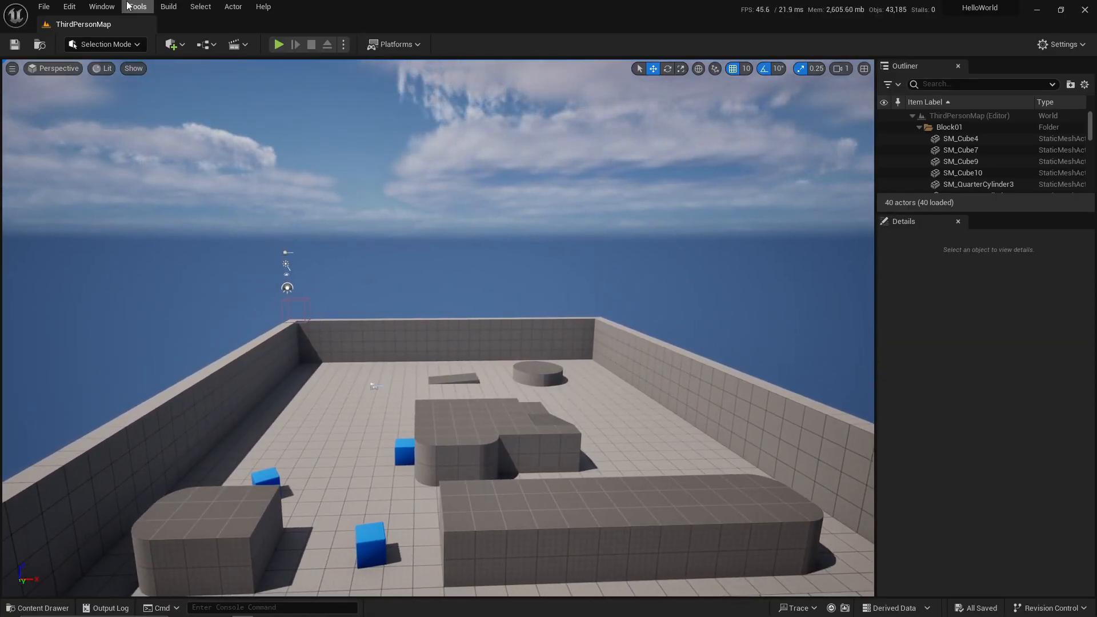
Look over the file and edit commands, open the plugin manager and search it for "3d".
left_click(40, 10)
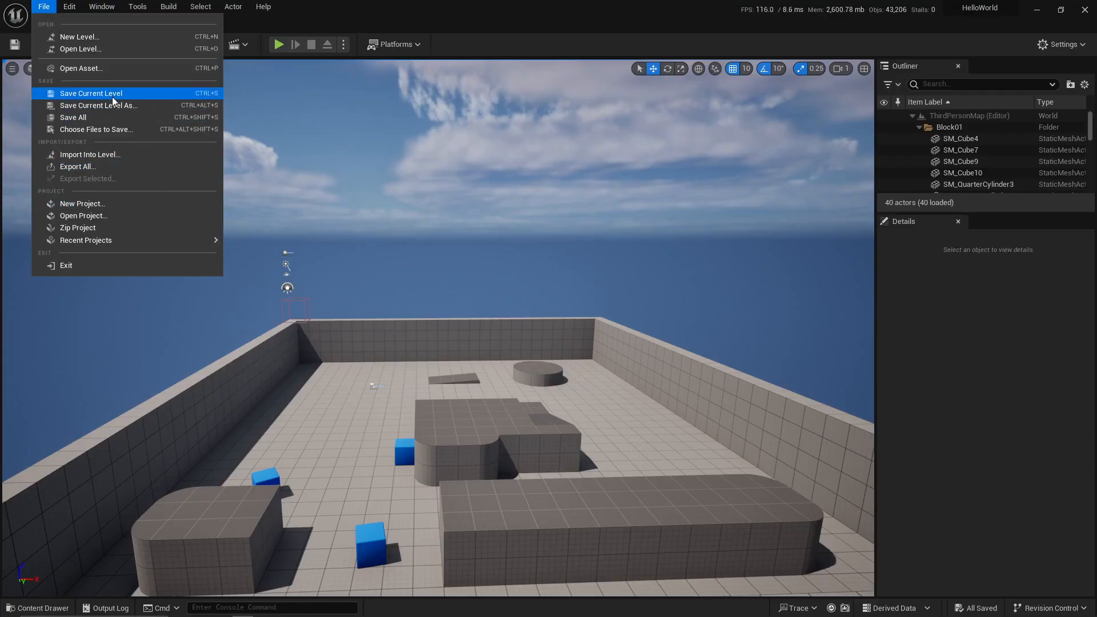
mouse_move(74, 8)
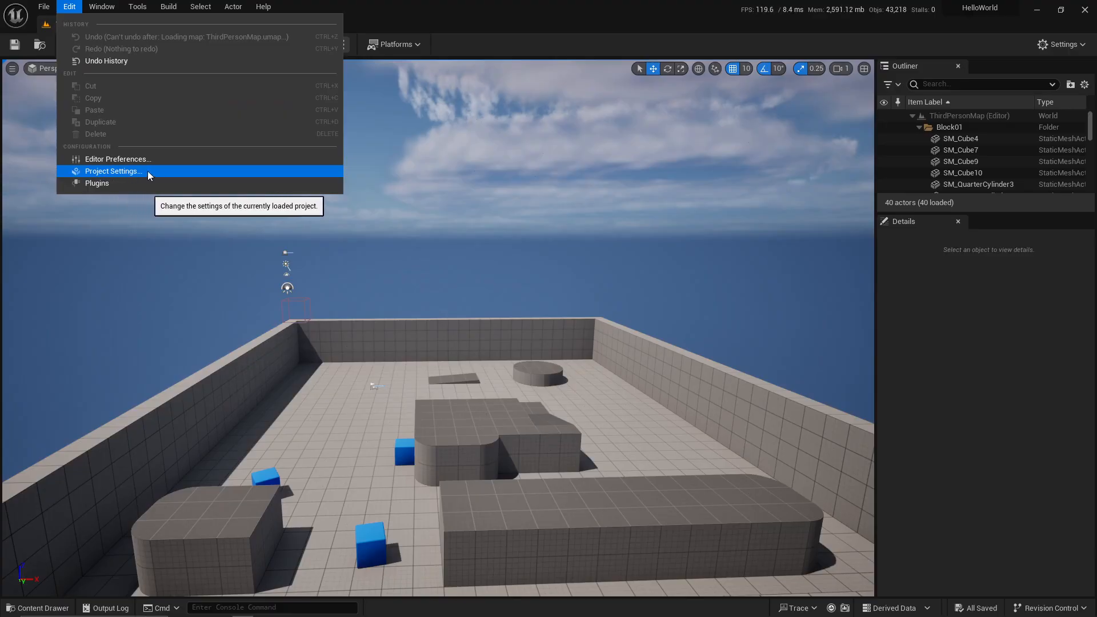
left_click(100, 184)
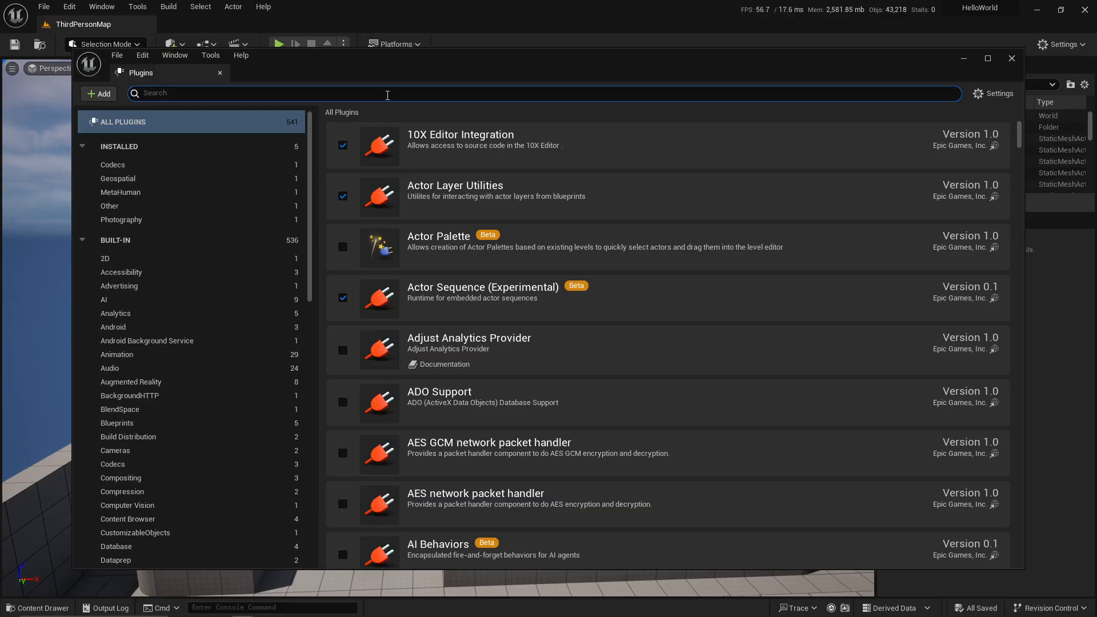
type("3d")
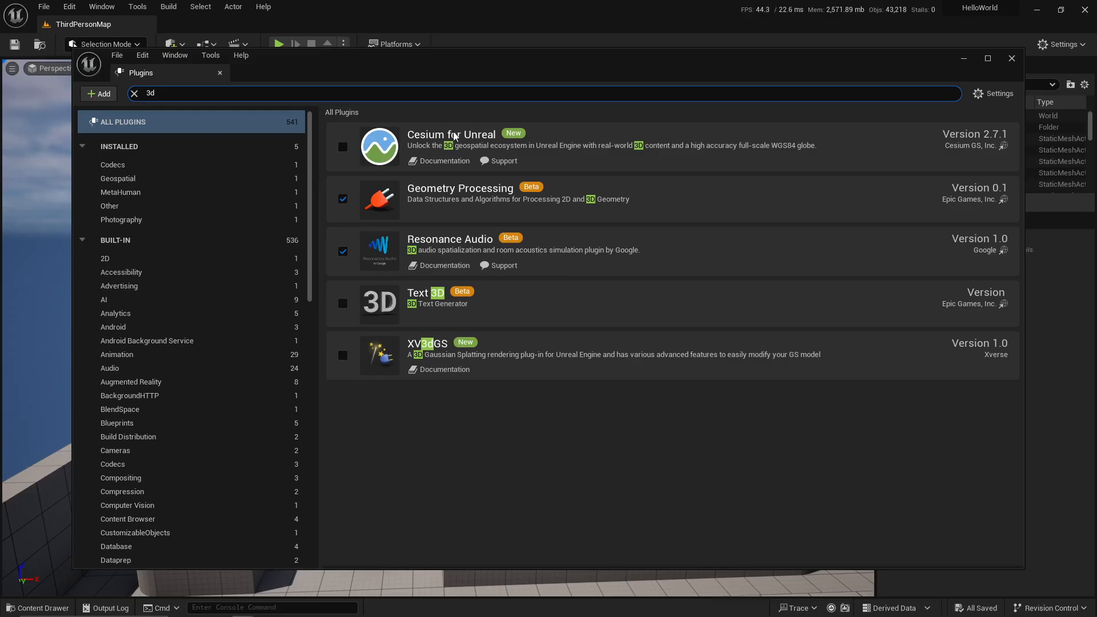
Clear the plugin search and browse the installed Geospatial, MetaHuman, Other and Photography categories.
left_click(134, 94)
left_click(228, 179)
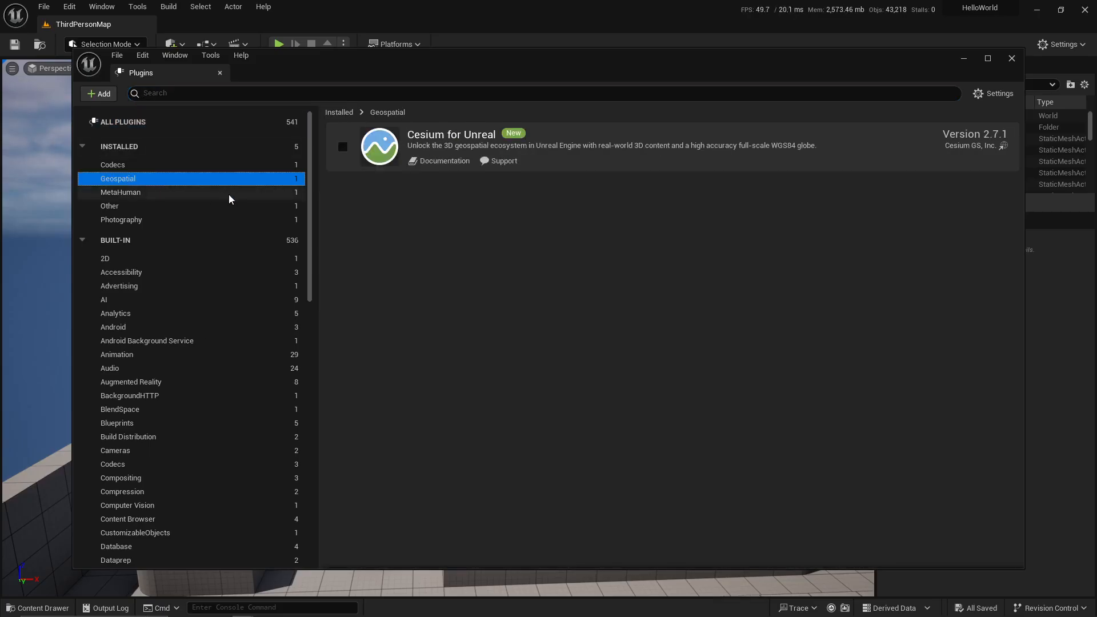
left_click(150, 195)
left_click(151, 207)
left_click(151, 221)
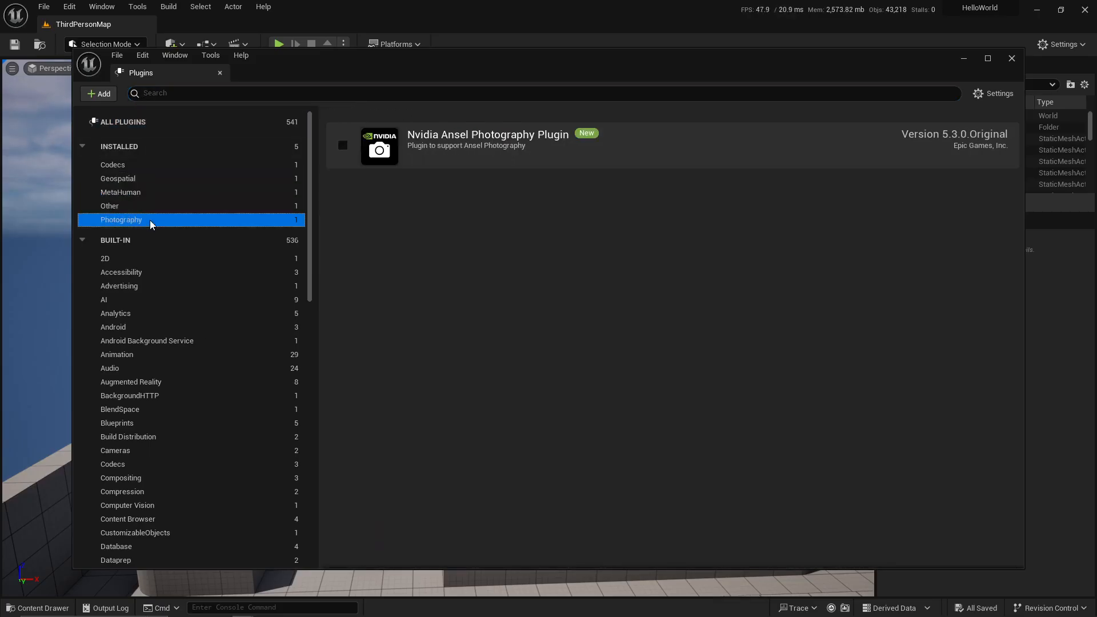
Browse the built-in AI, Android and Audio plugin categories, look over the remaining ones, and close the plugin manager.
scroll(195, 282, "down", 1)
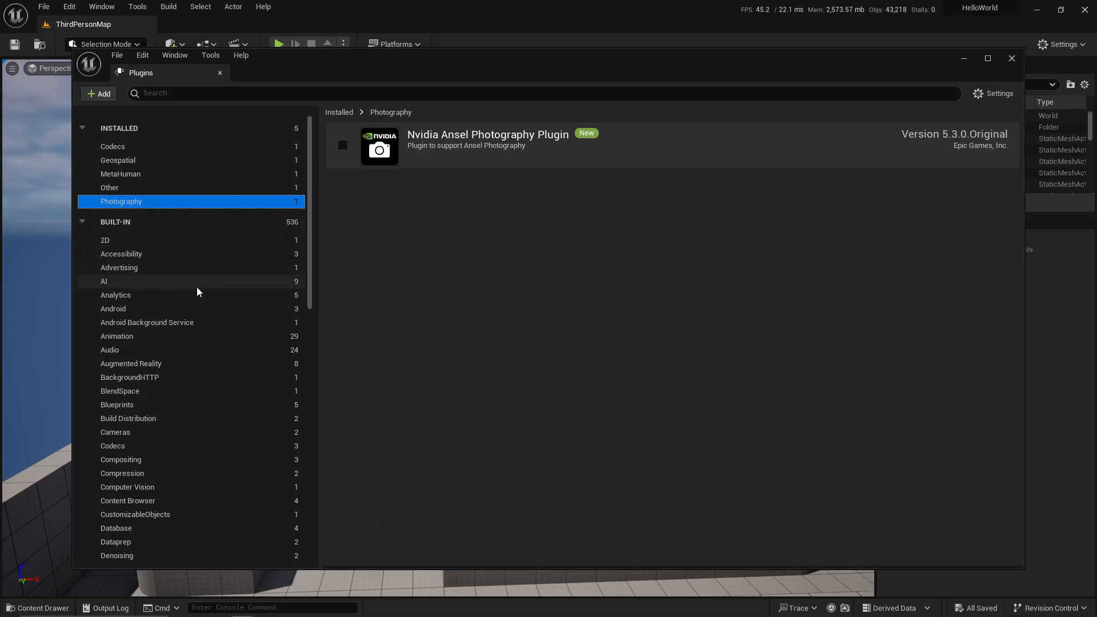
left_click(196, 284)
left_click(195, 309)
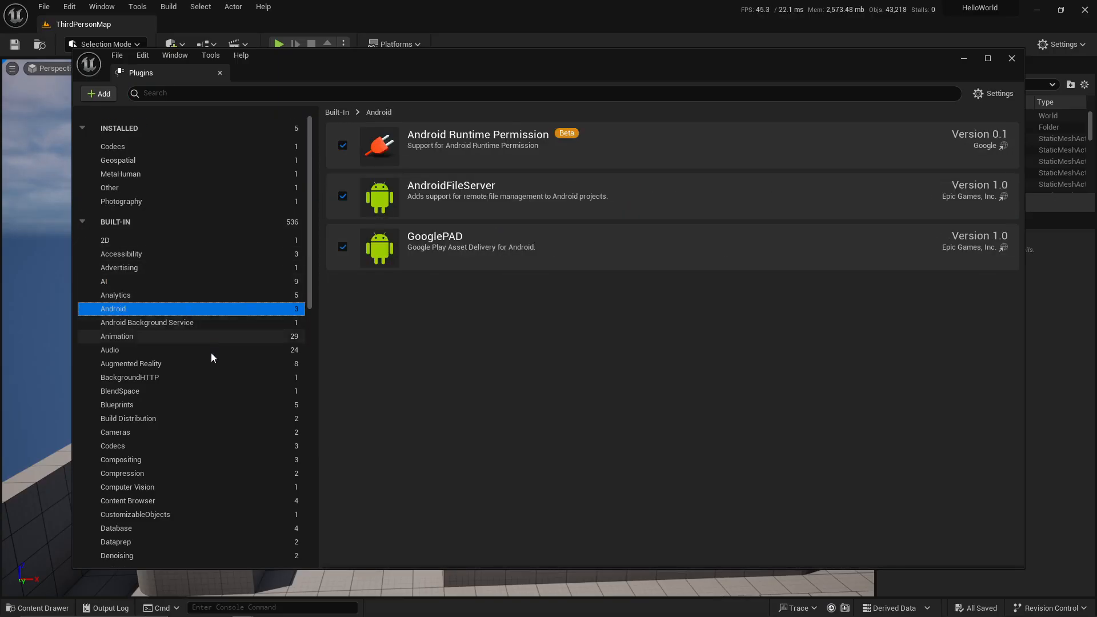
left_click(212, 355)
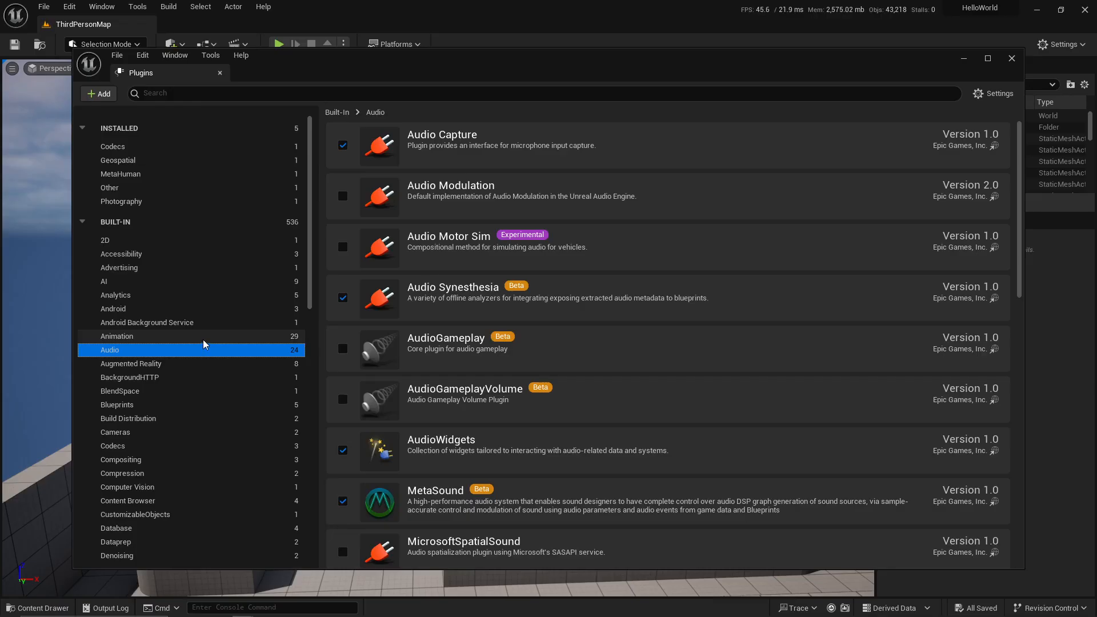
scroll(200, 337, "down", 6)
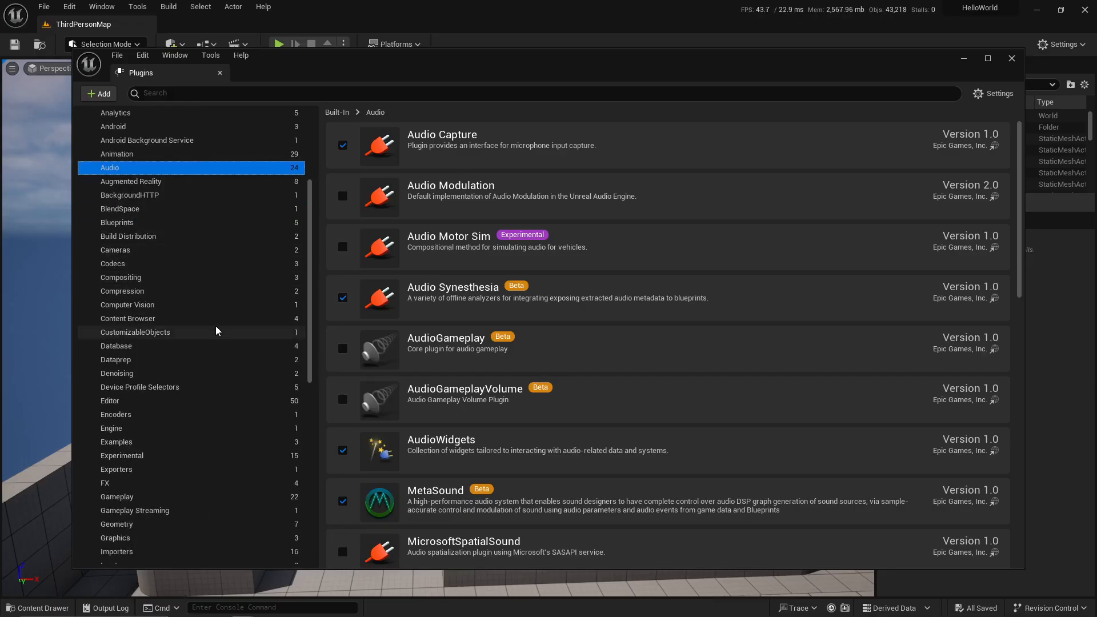
scroll(226, 228, "up", 1)
scroll(228, 213, "up", 4)
left_click(219, 73)
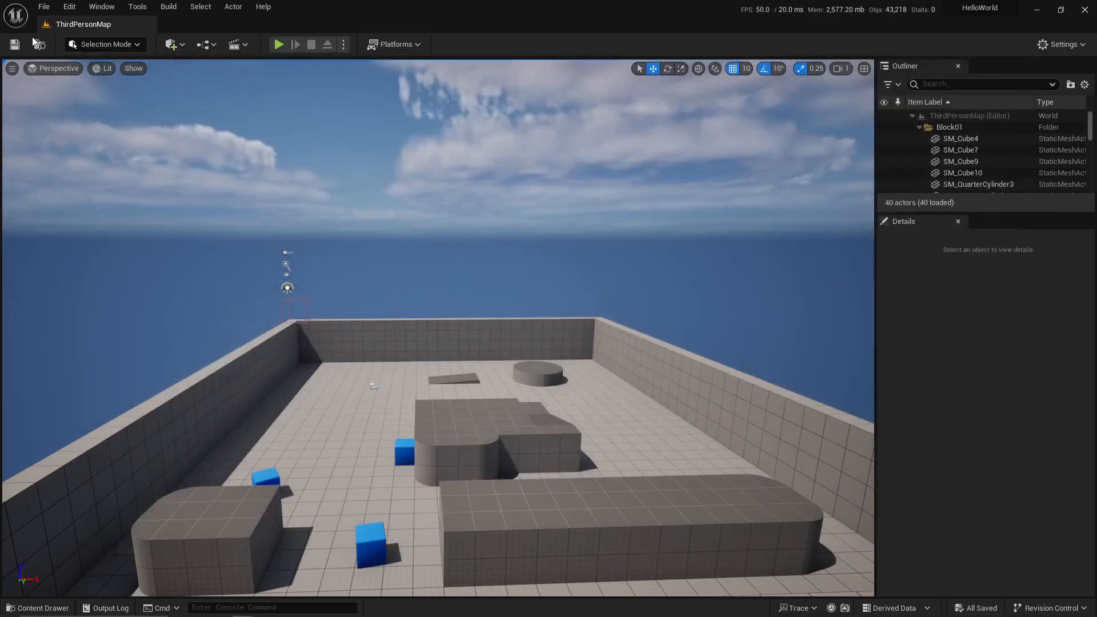
Review the editor's available window panels, tools, selection commands and help resources without running any of them.
left_click(99, 10)
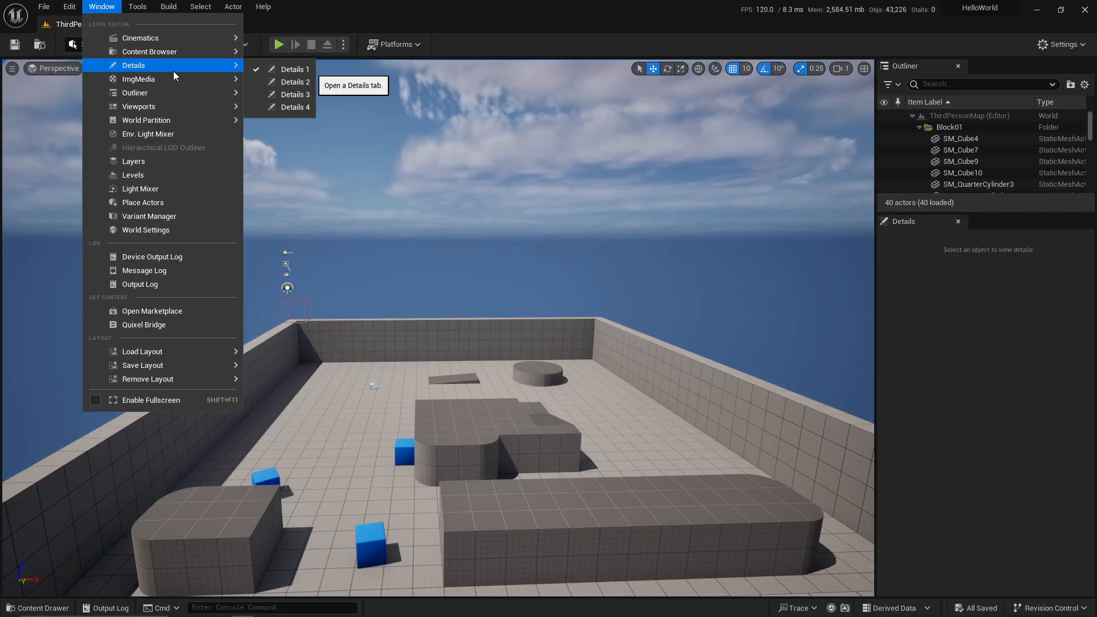
mouse_move(184, 40)
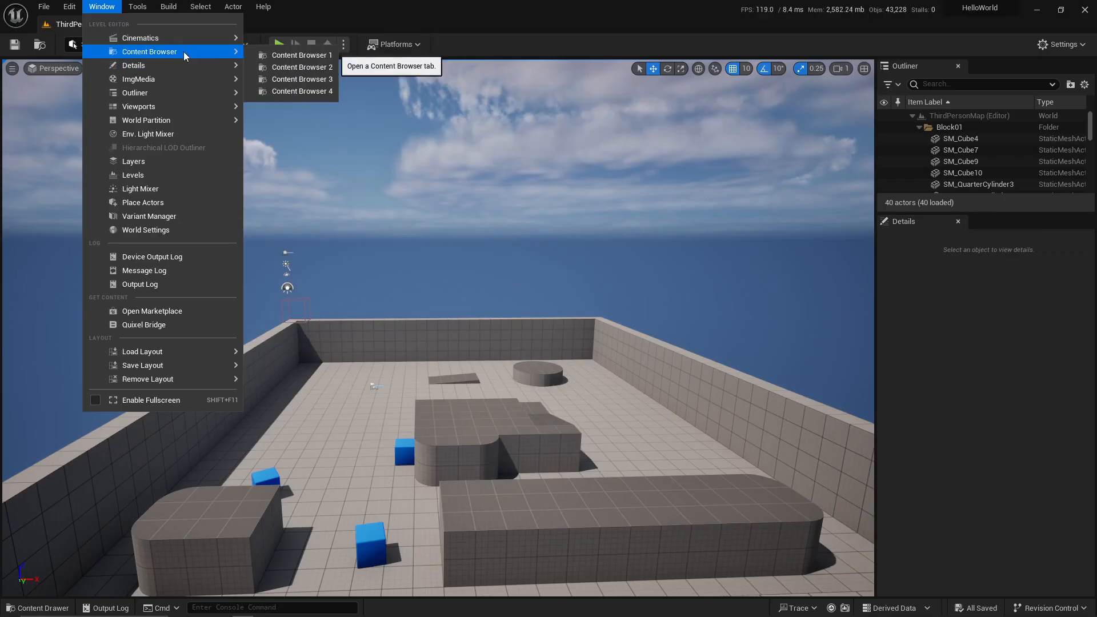
mouse_move(200, 68)
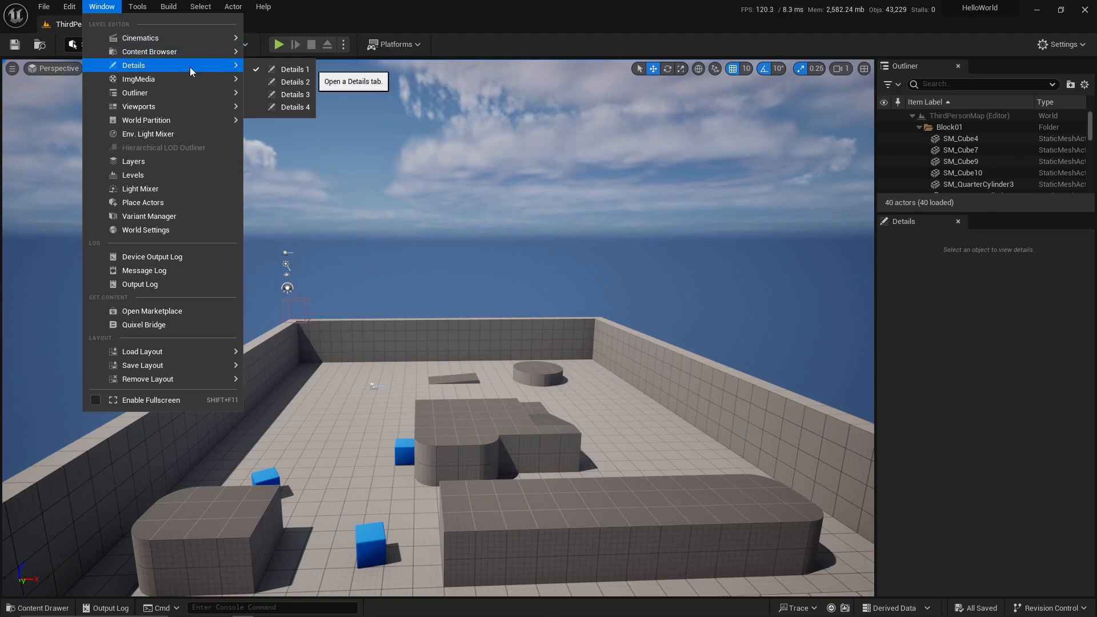
mouse_move(190, 89)
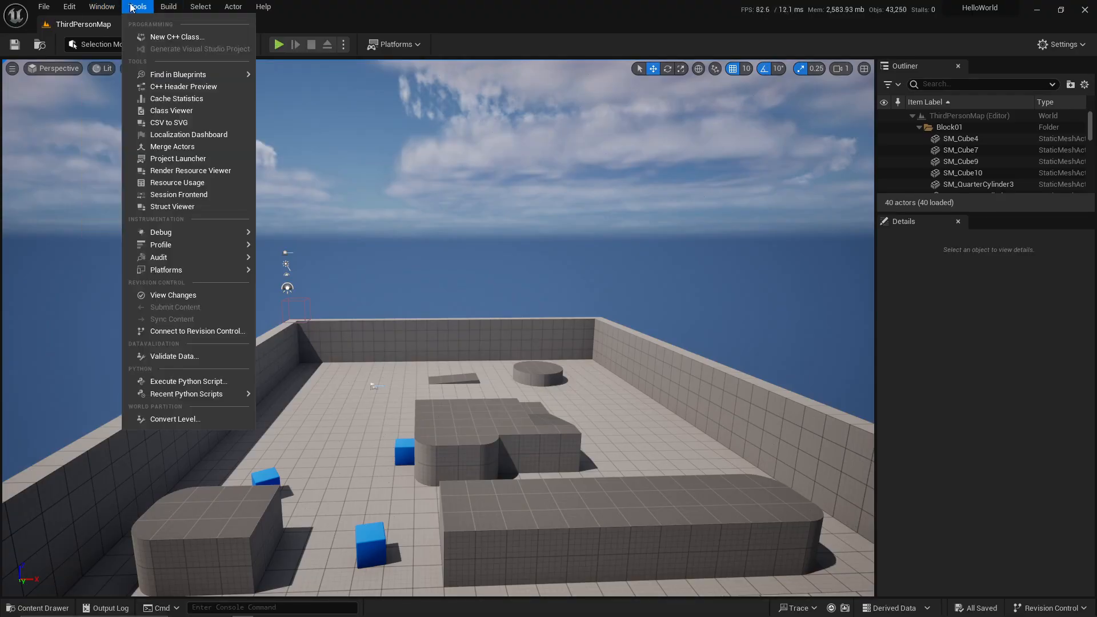
mouse_move(175, 8)
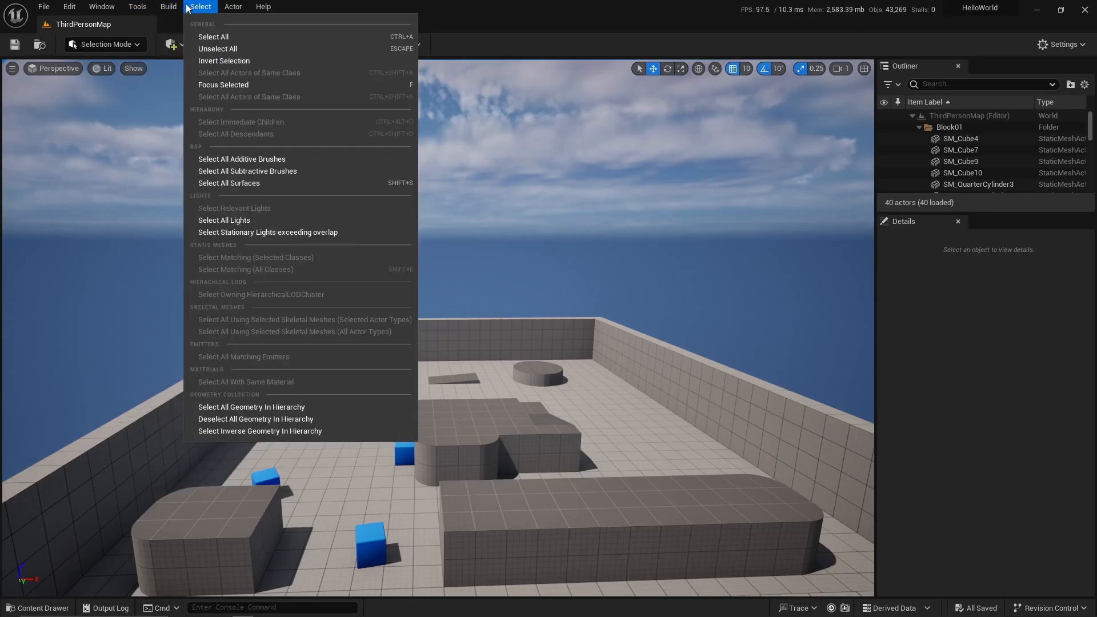
mouse_move(131, 7)
mouse_move(268, 10)
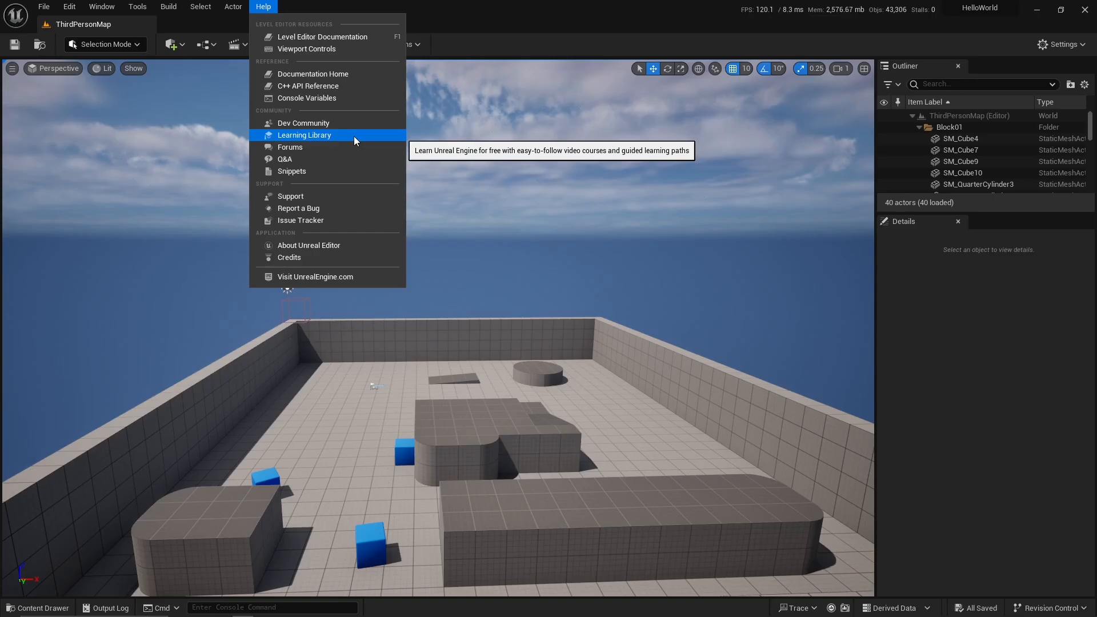
left_click(513, 12)
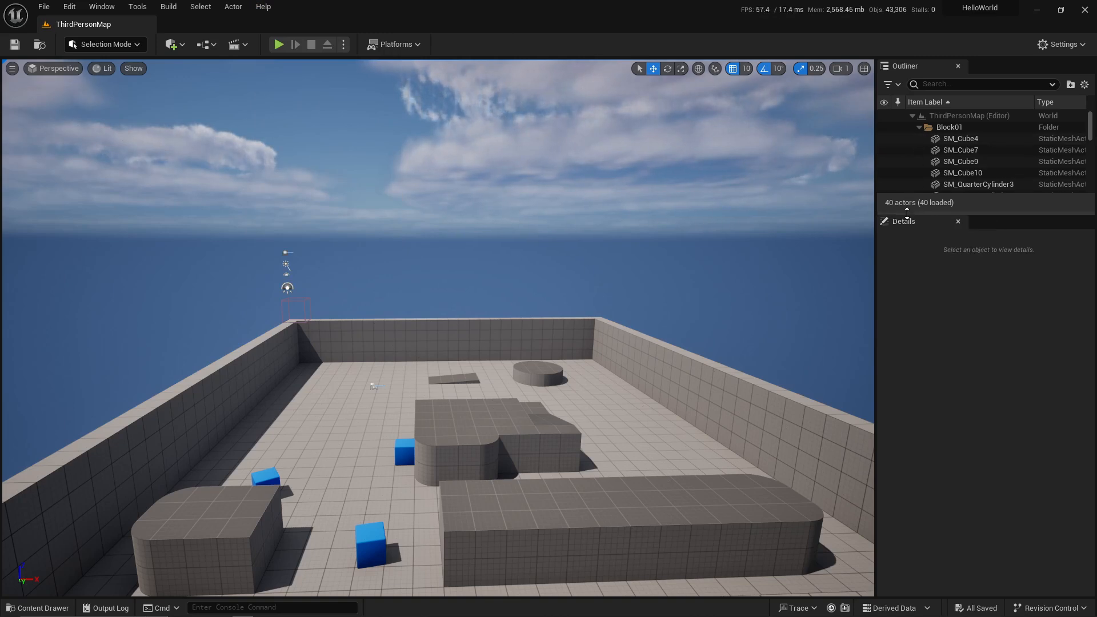
Widen the Outliner and Details panels and make the Outliner taller to show more actors.
left_click_drag(908, 212, 919, 294)
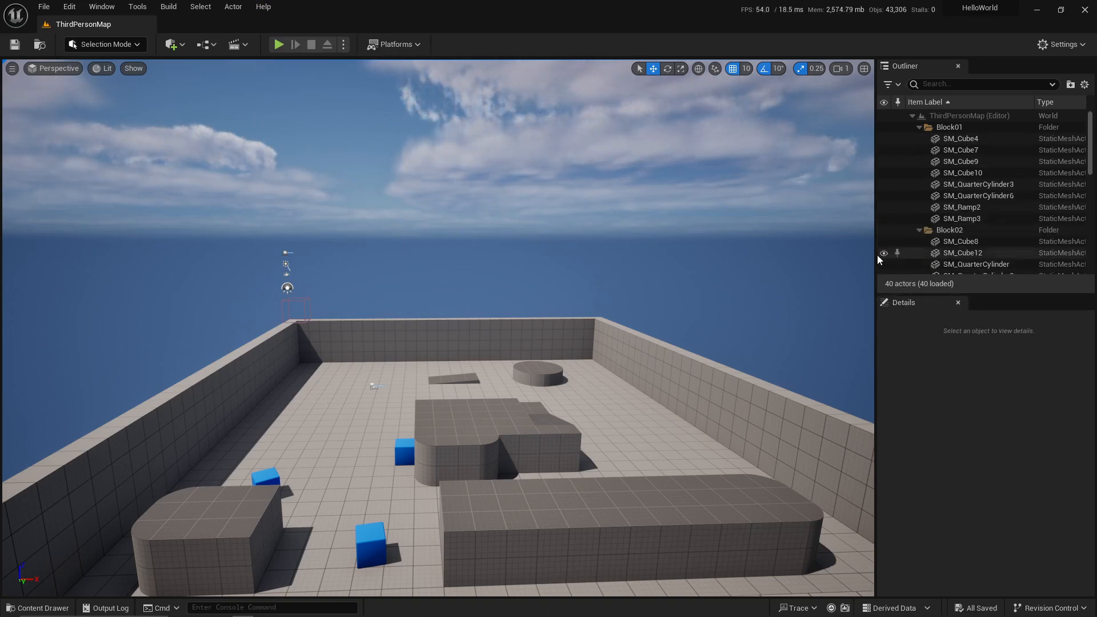
left_click_drag(802, 256, 789, 259)
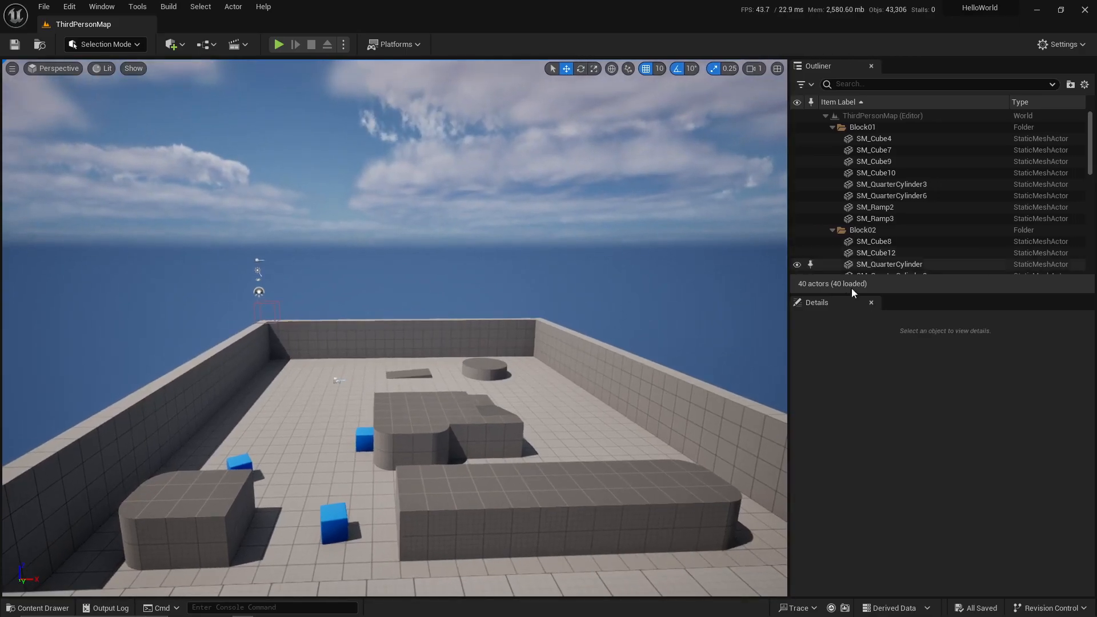
left_click_drag(841, 294, 838, 335)
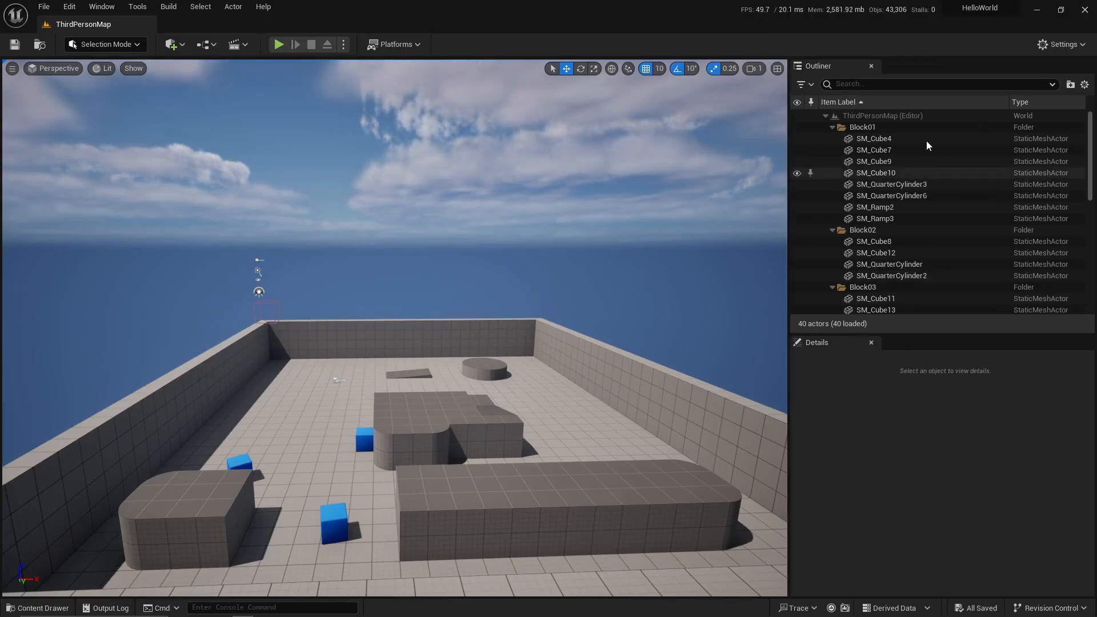
Select the SM_Cube4 actor in the Outliner and fly the camera around it for a closer look.
right_click_drag(688, 264, 687, 265)
right_click_drag(584, 343, 584, 354)
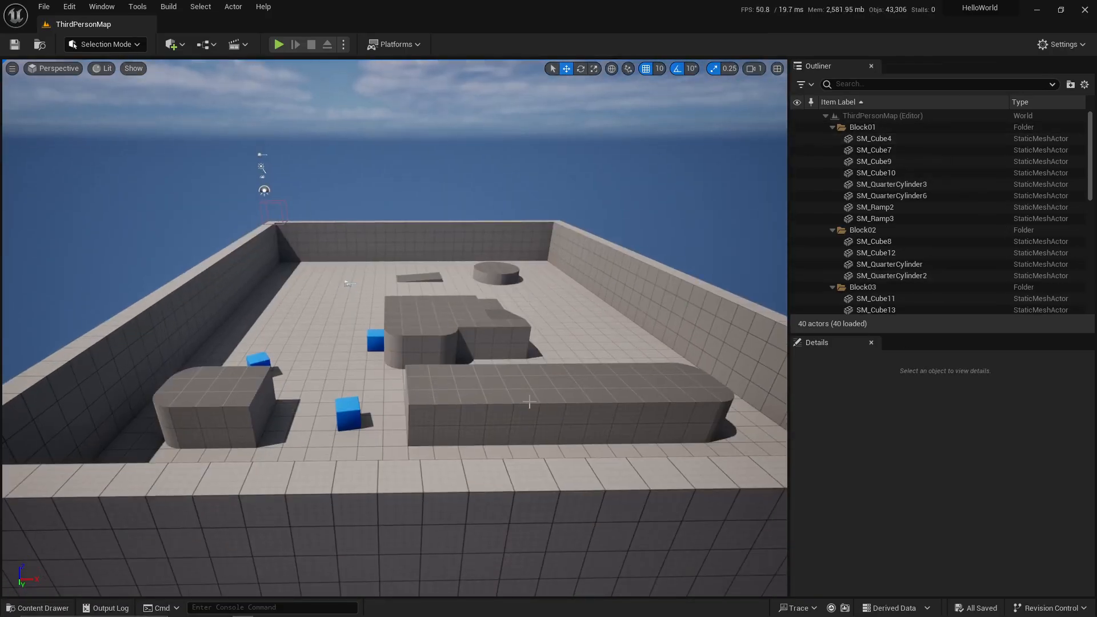
left_click(880, 139)
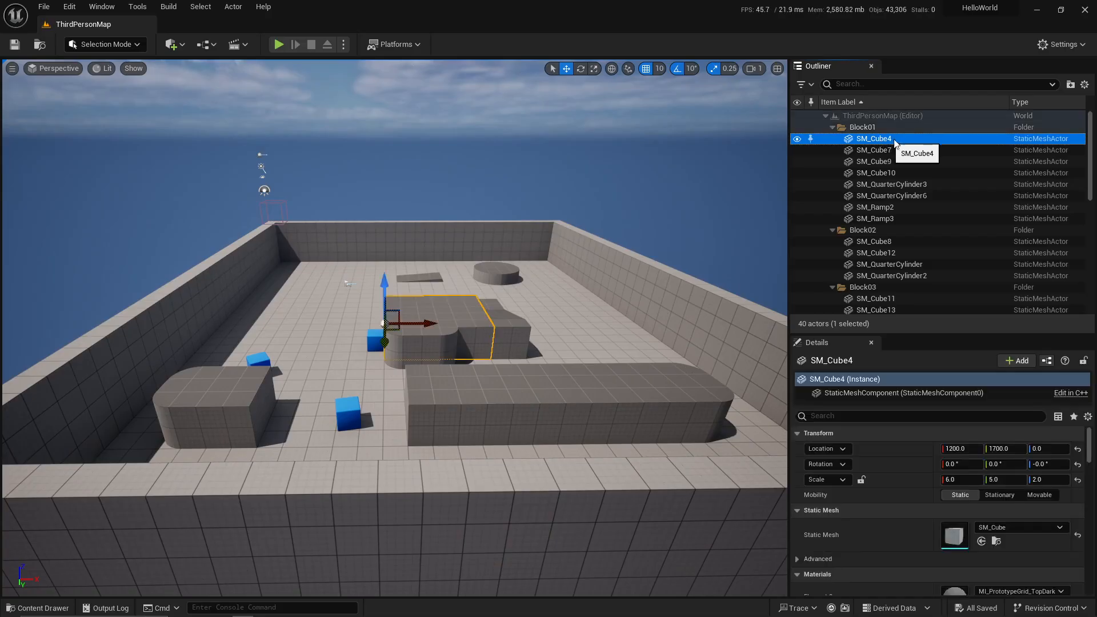
double_click(874, 138)
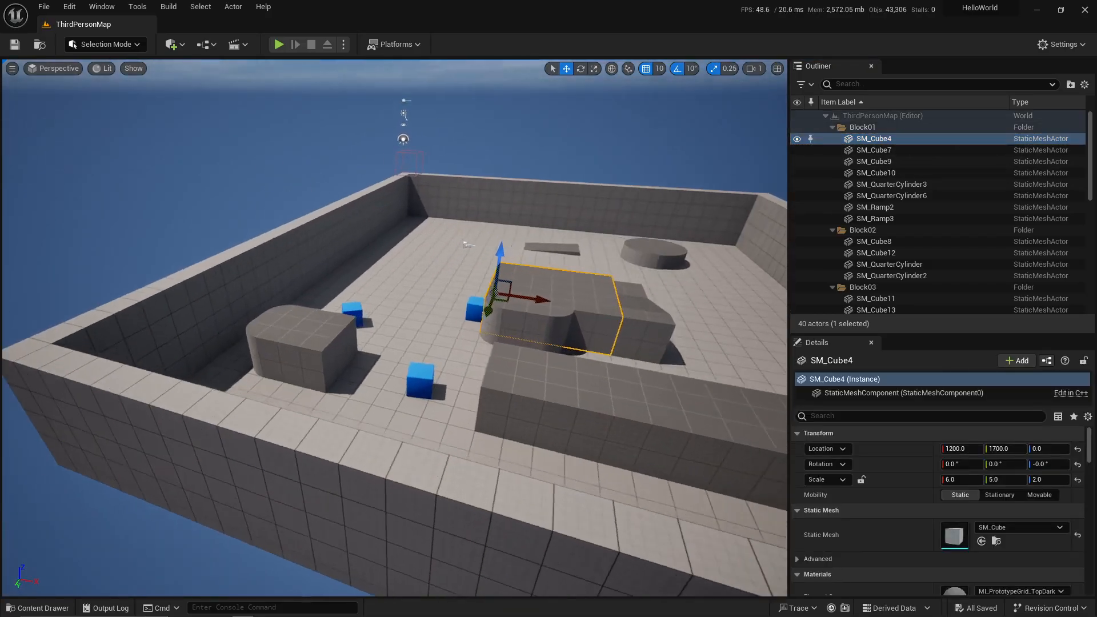
right_click_drag(364, 262, 365, 264)
key("d")
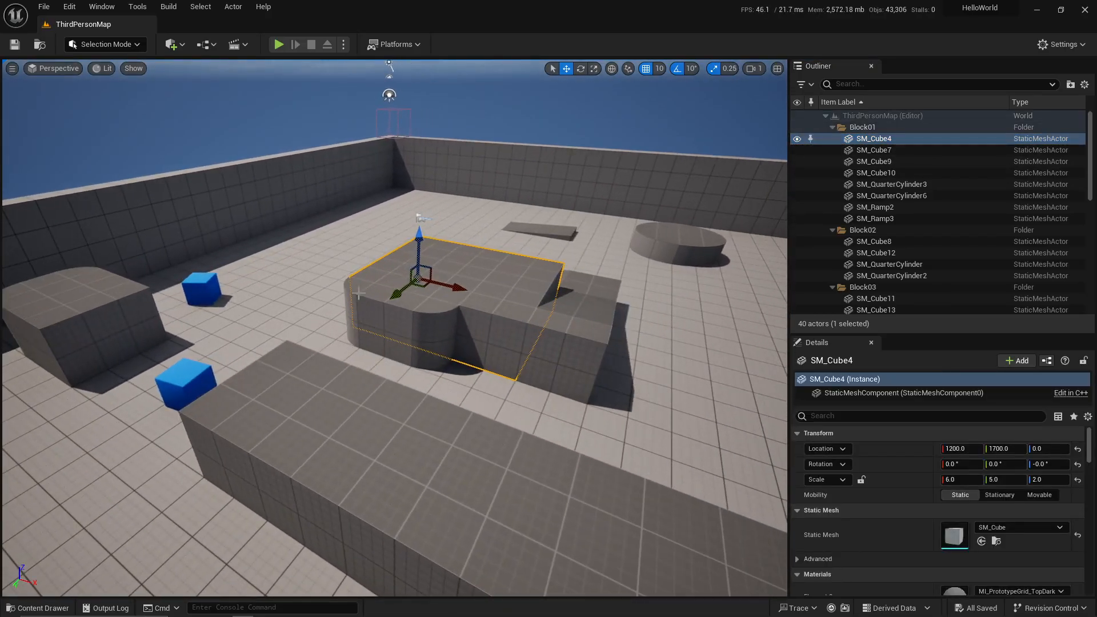
scroll(370, 223, "down", 6)
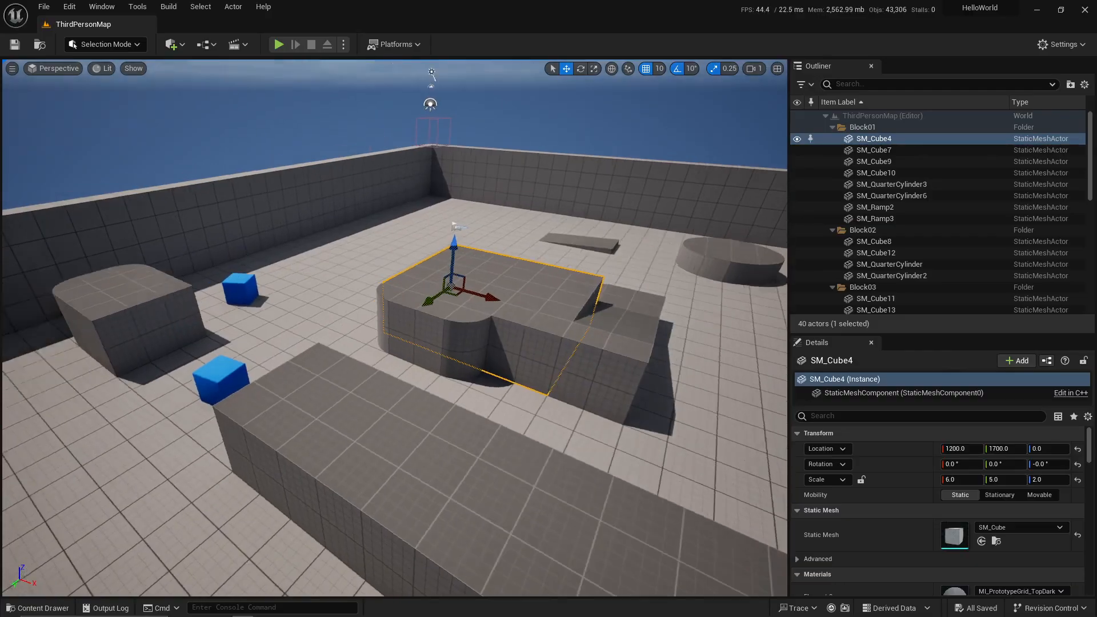
Select the other Block01 actors from SM_Cube7 to SM_Ramp3 one by one, followed by SM_QuarterCylinder in Block02, to locate them in the level.
left_click(871, 151)
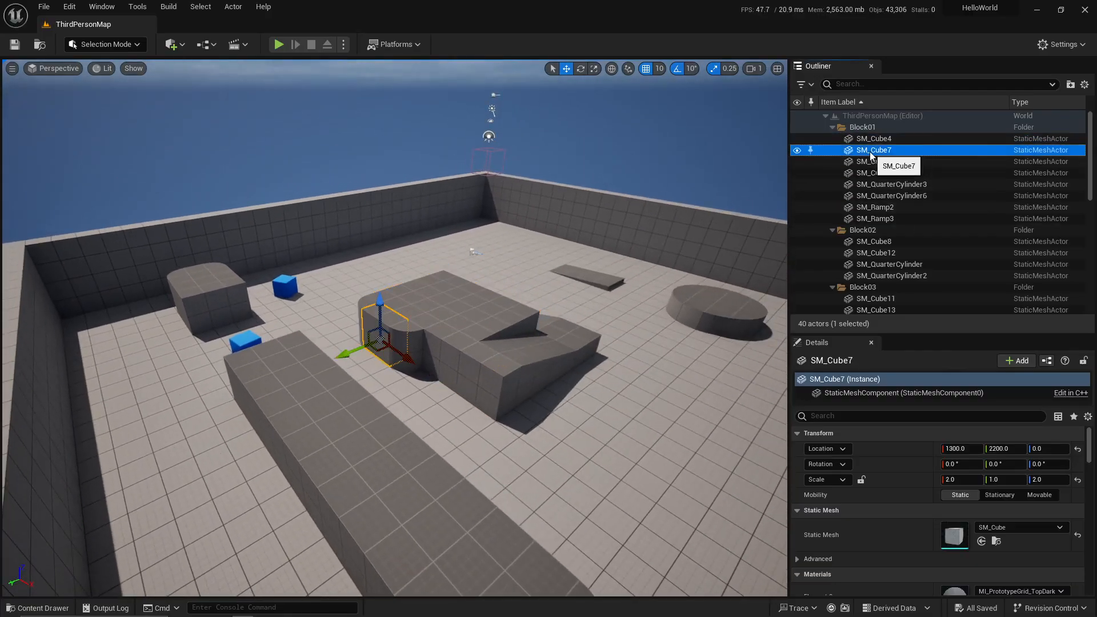
left_click(873, 162)
left_click(878, 173)
left_click(878, 184)
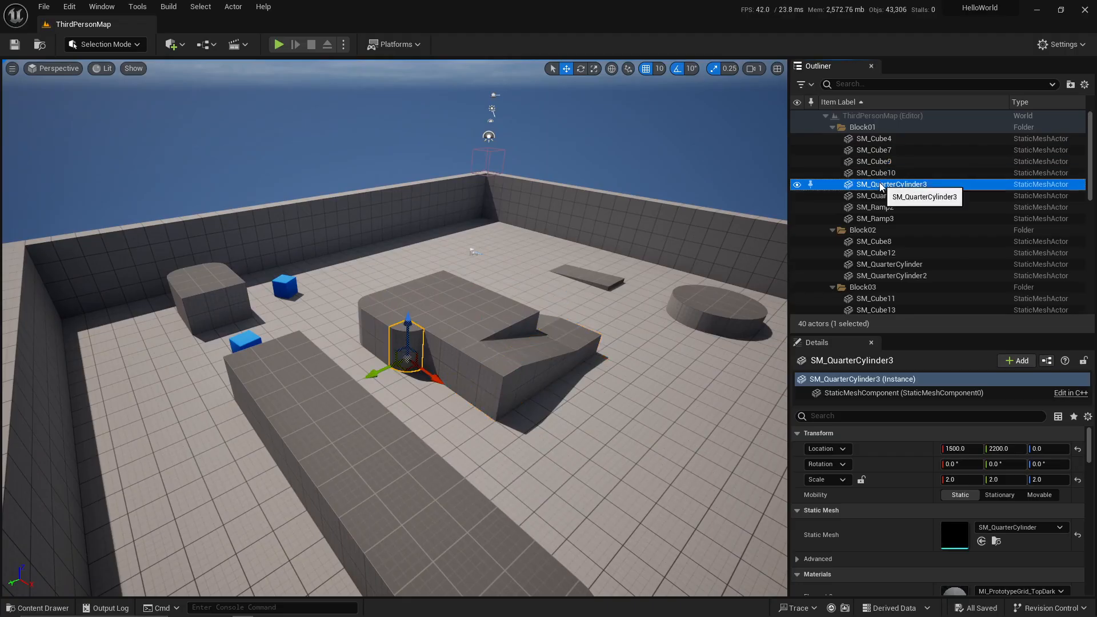
left_click(880, 196)
left_click(882, 207)
left_click(883, 219)
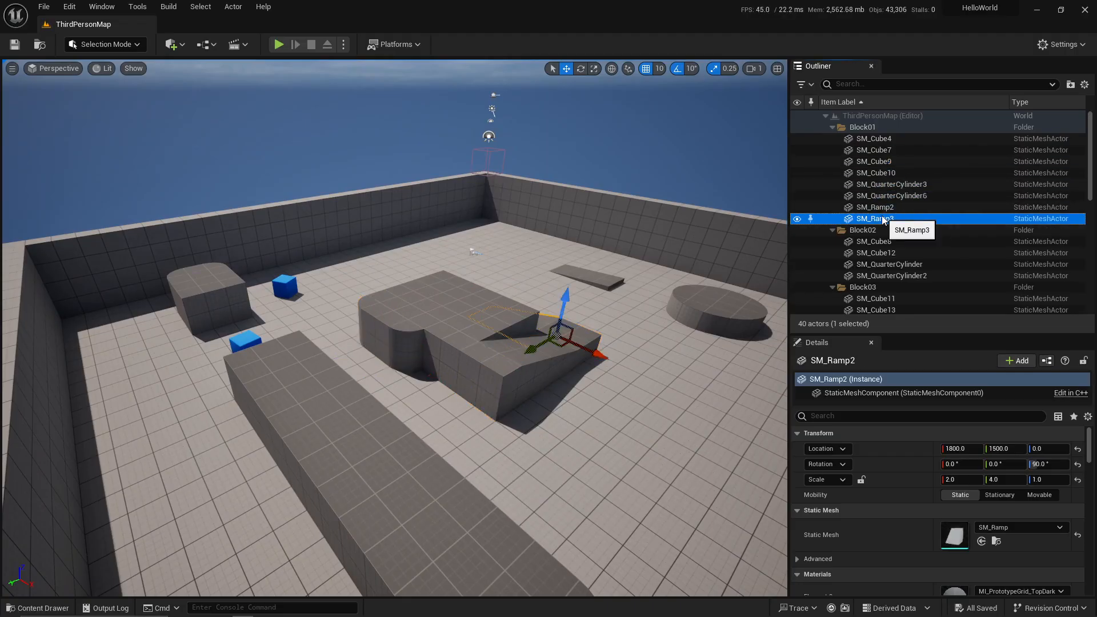
left_click(889, 265)
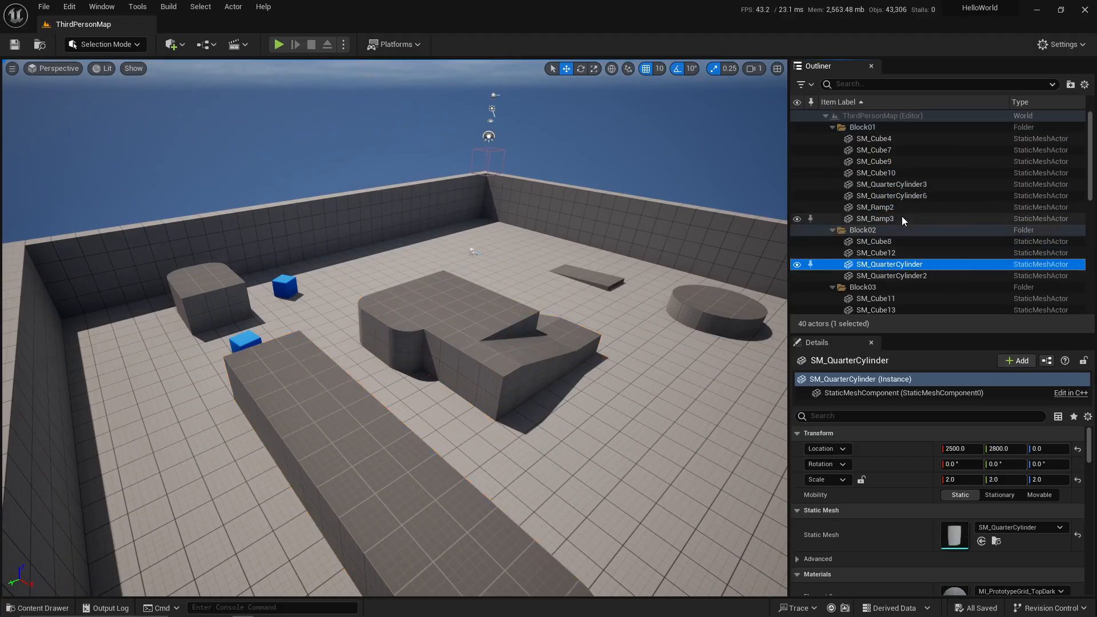
Focus the view on SM_Cube12 in Block02, and select SM_QuarterCylinder11 in the Cylinder folder to locate it.
double_click(876, 253)
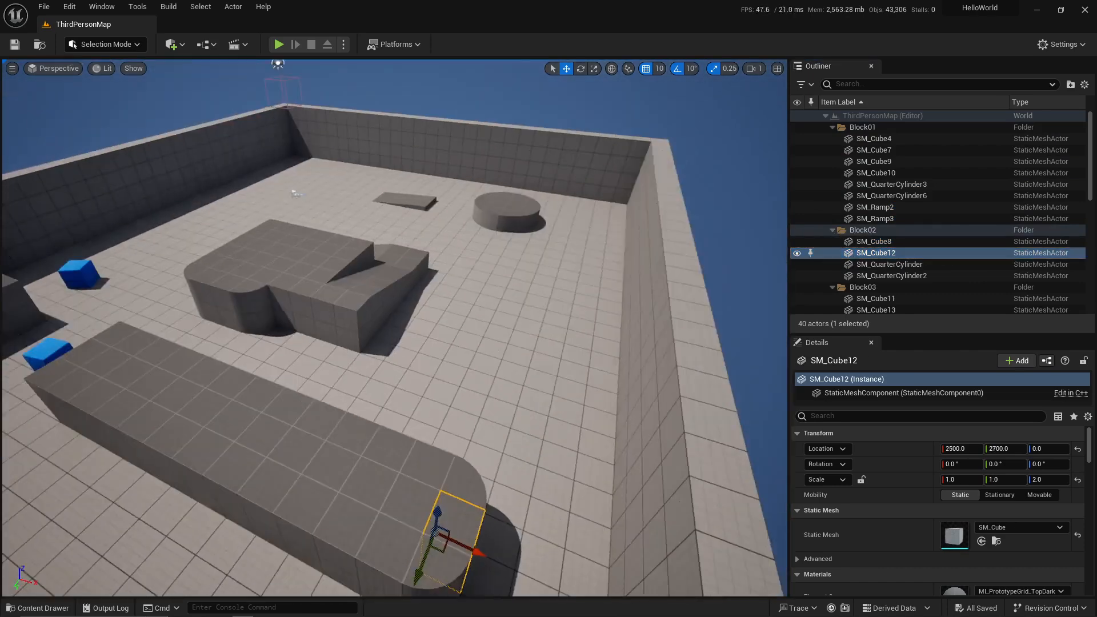
scroll(928, 246, "down", 2)
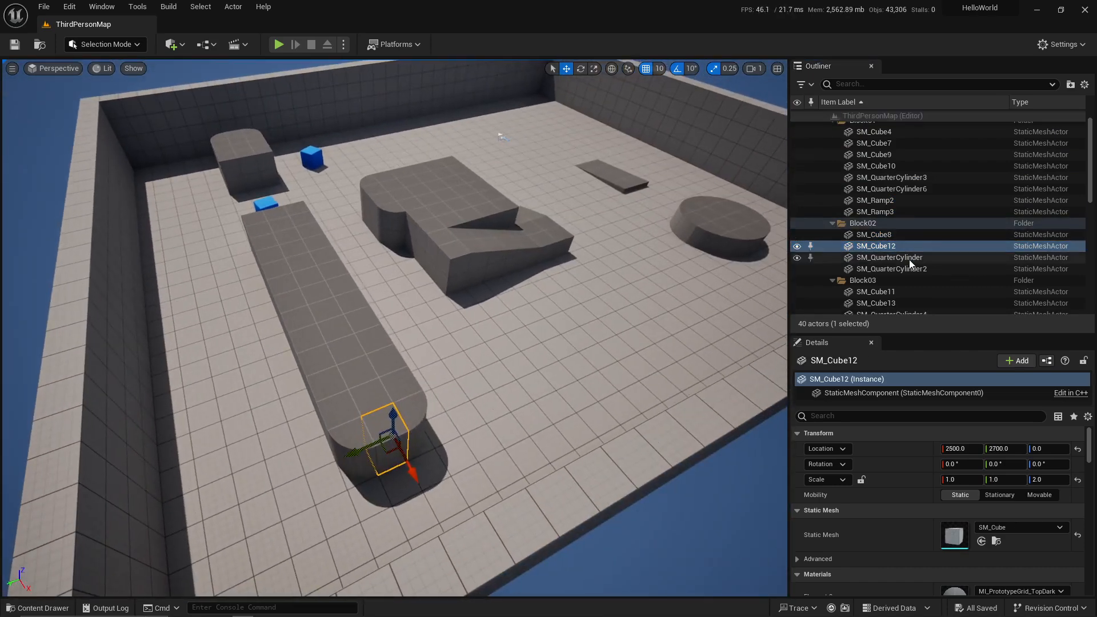
scroll(914, 258, "down", 3)
left_click(886, 269)
scroll(948, 209, "down", 5)
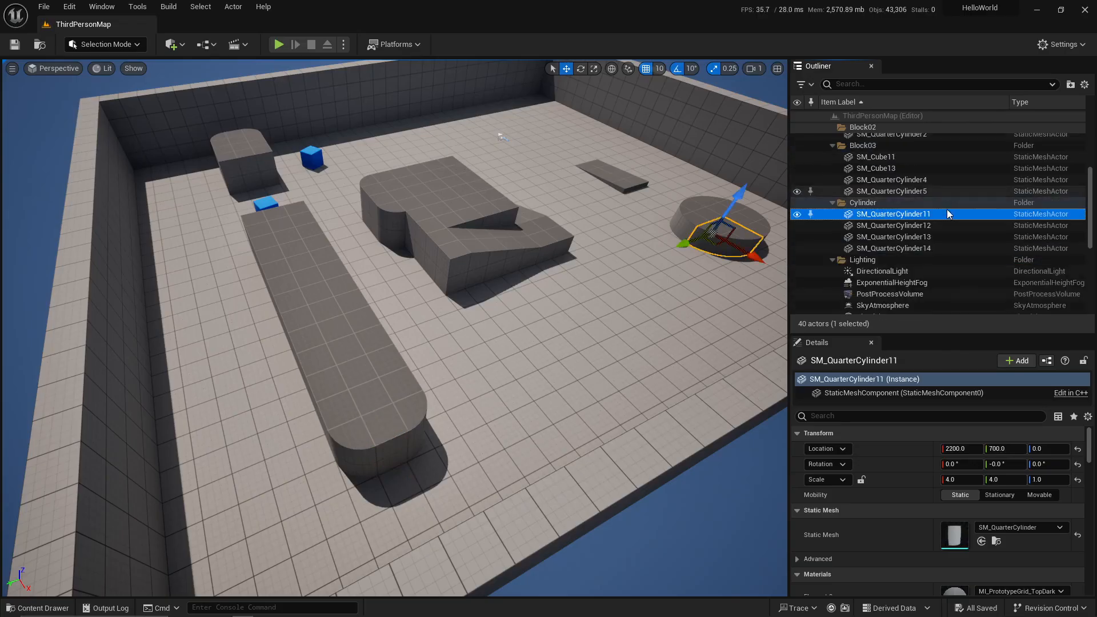
Select the DirectionalLight actor, followed by the Lighting folder that groups the level's light and sky actors.
left_click(937, 218)
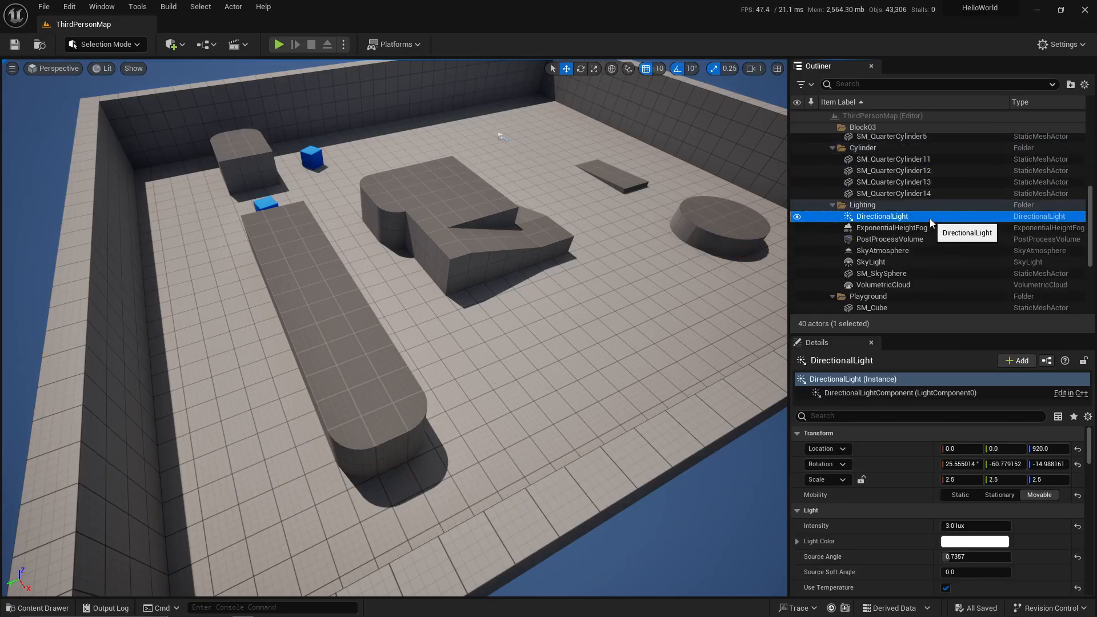
scroll(935, 221, "down", 2)
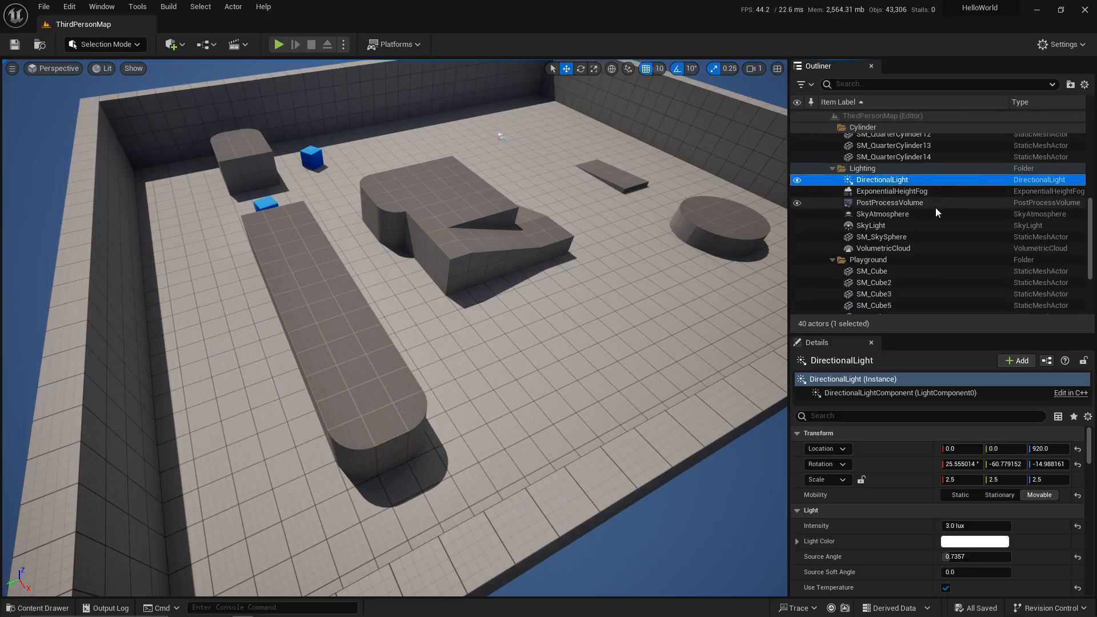
left_click(869, 168)
left_click(874, 169)
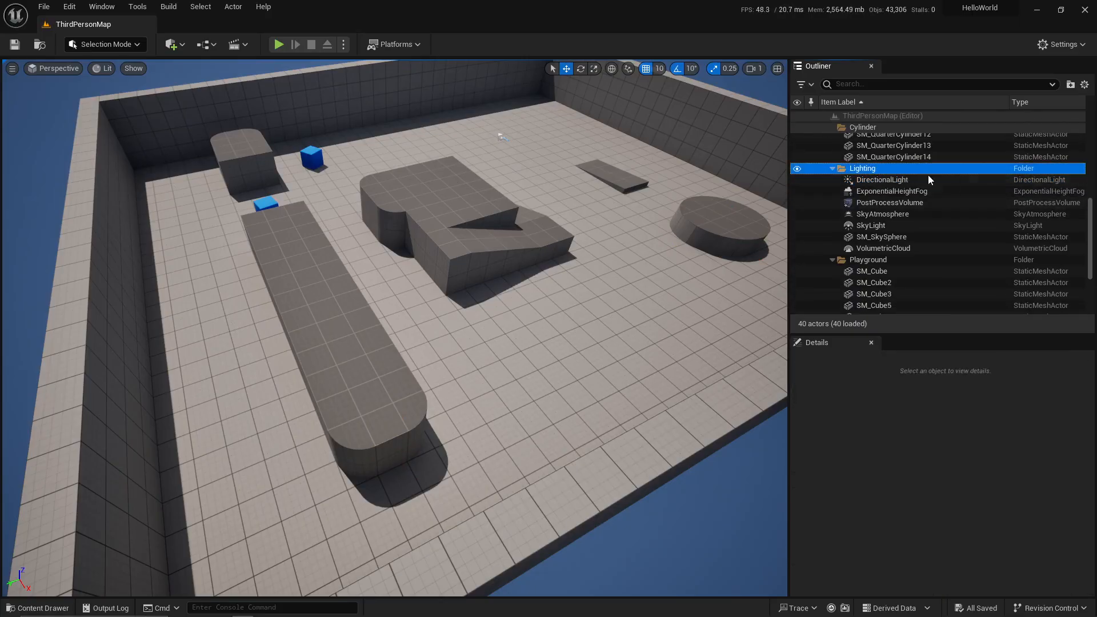
Select the SM_Cube actor in the Playground folder and enlarge the Details panel to show more of its properties.
left_click(886, 272)
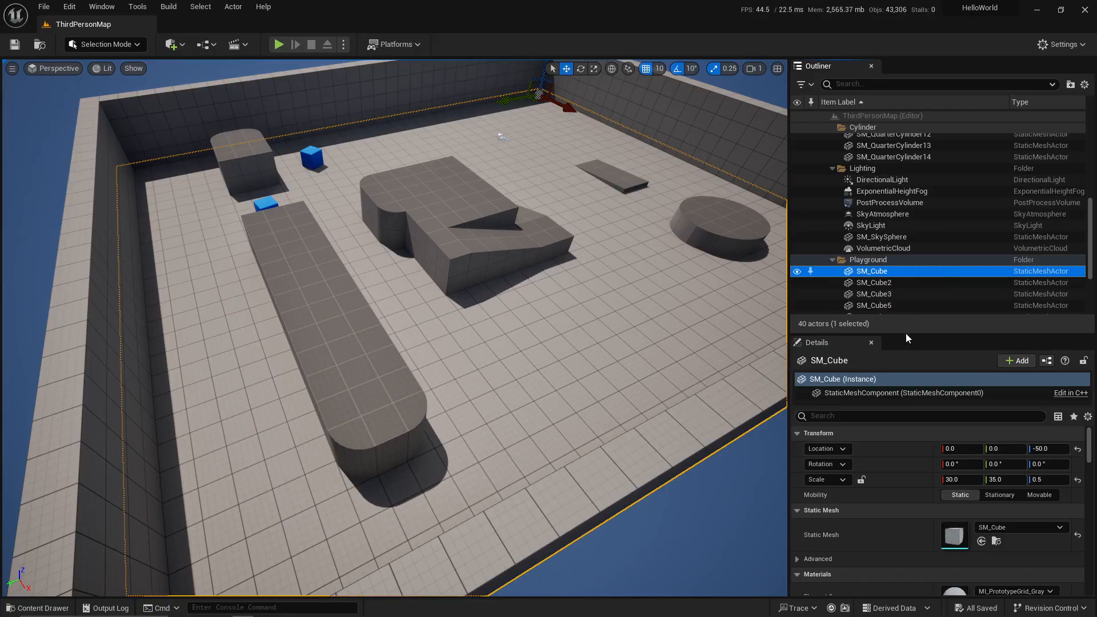
left_click_drag(907, 333, 914, 193)
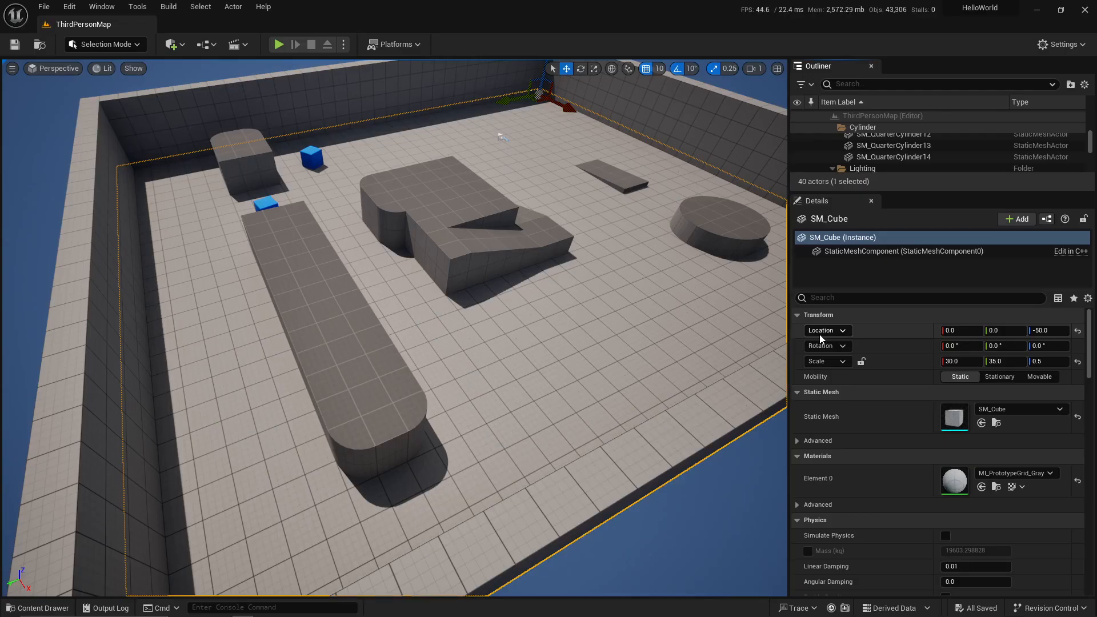
Look over SM_Cube's properties from Transform down through Physics, Collision, Lighting, Rendering and World Partition while viewing the level.
right_click_drag(572, 320, 580, 281)
right_click_drag(661, 255, 663, 255)
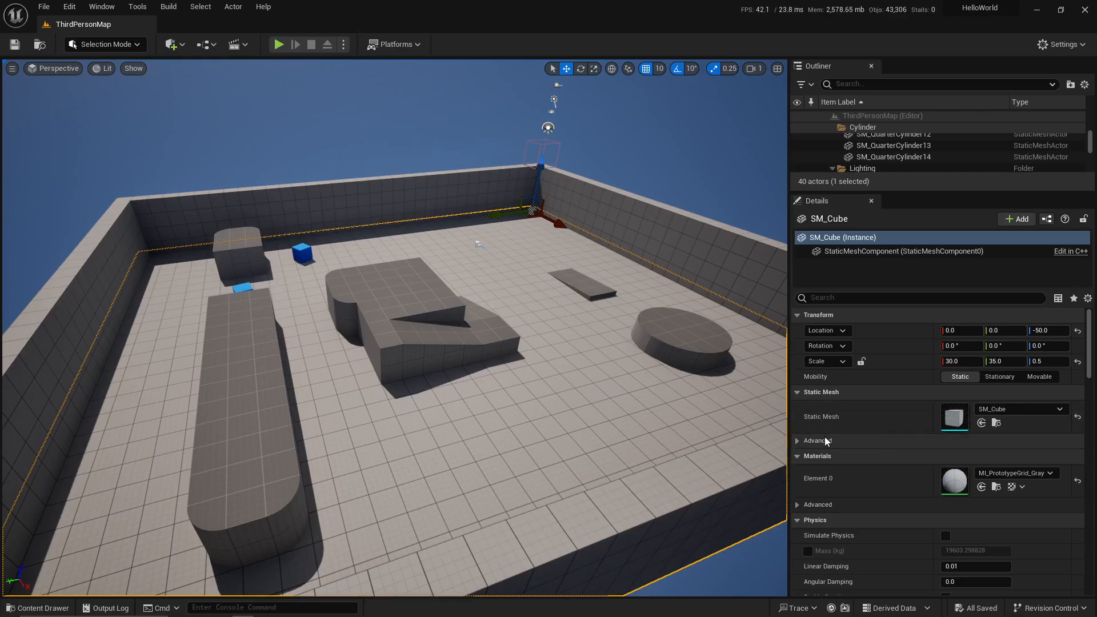
right_click_drag(625, 293, 712, 303)
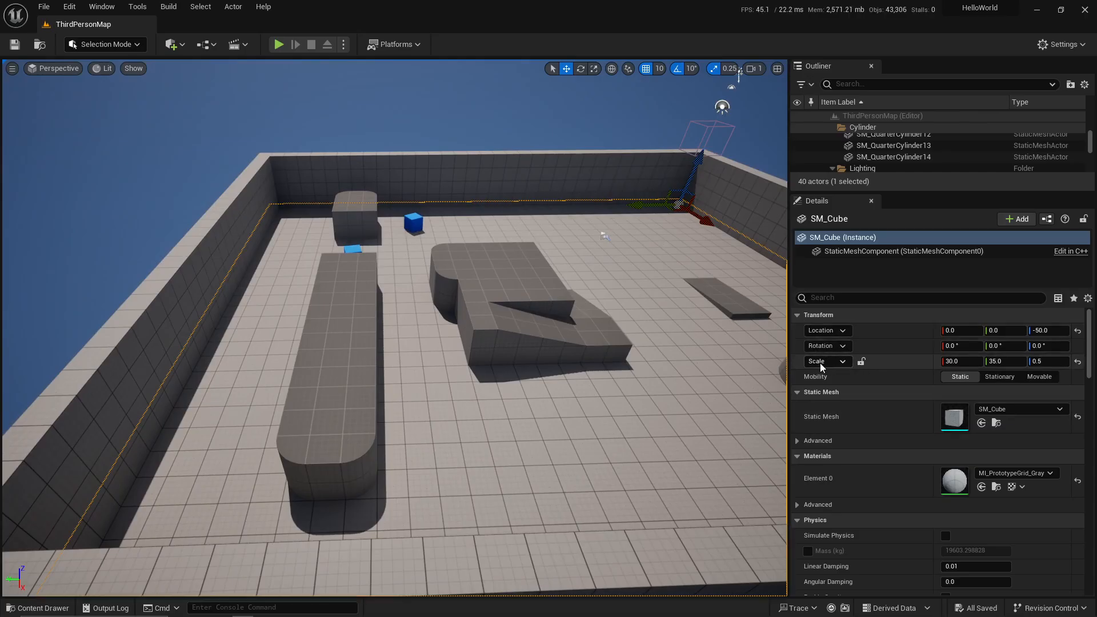
scroll(900, 404, "down", 2)
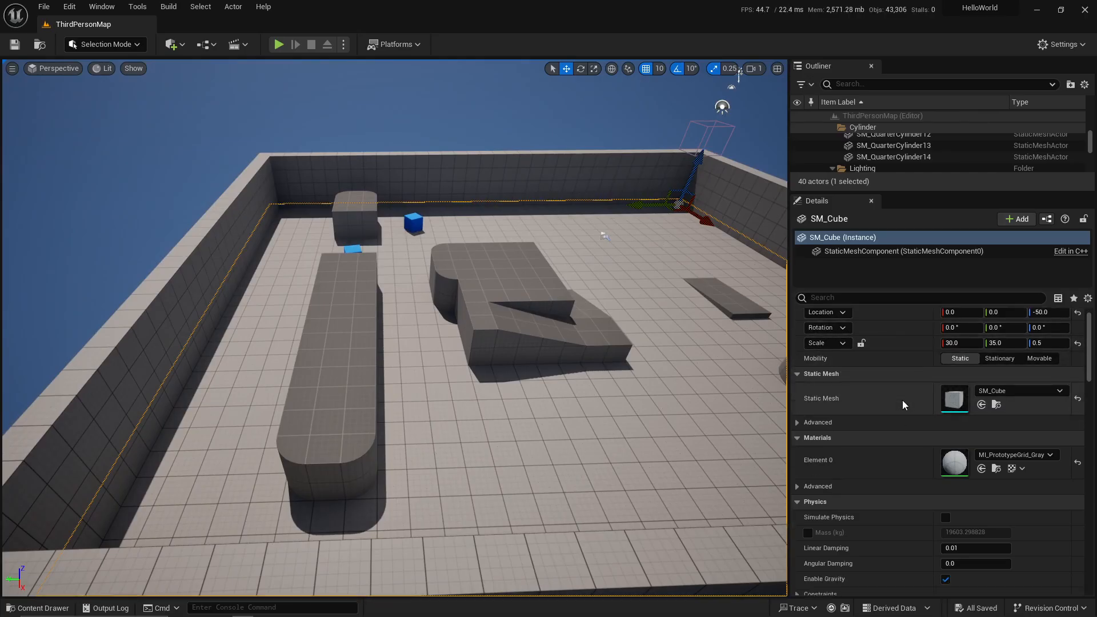
scroll(900, 412, "down", 3)
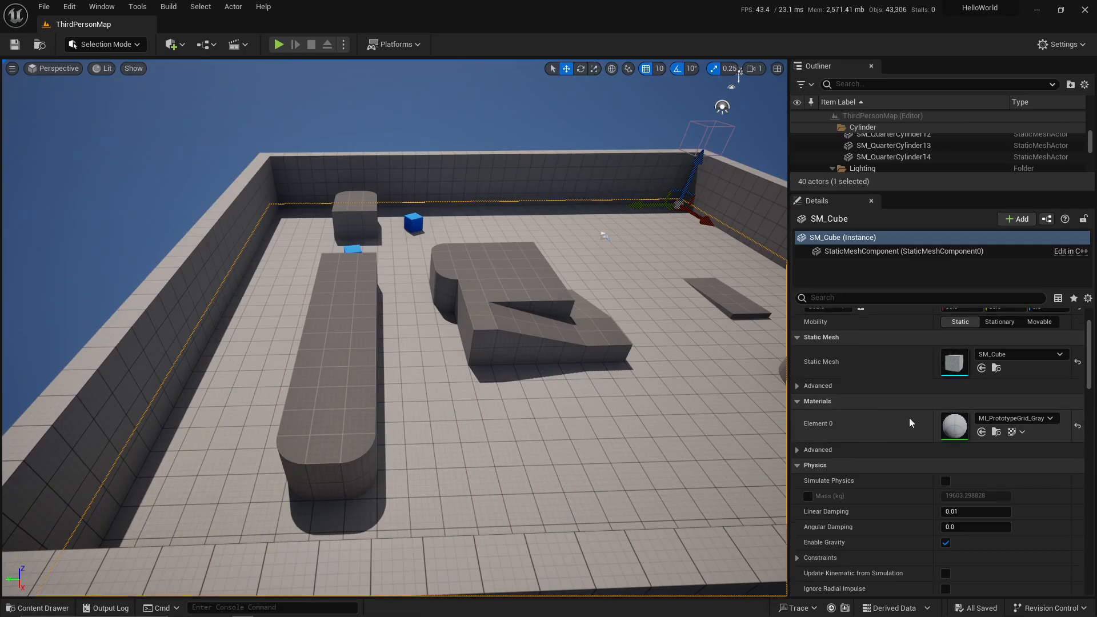
scroll(868, 412, "down", 5)
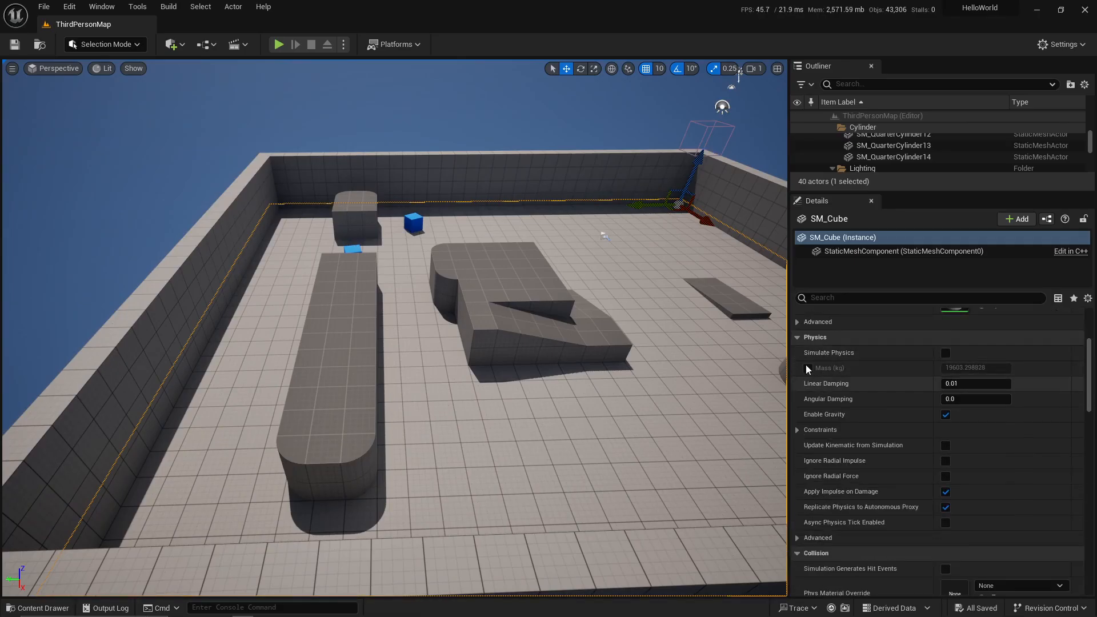
scroll(852, 427, "down", 3)
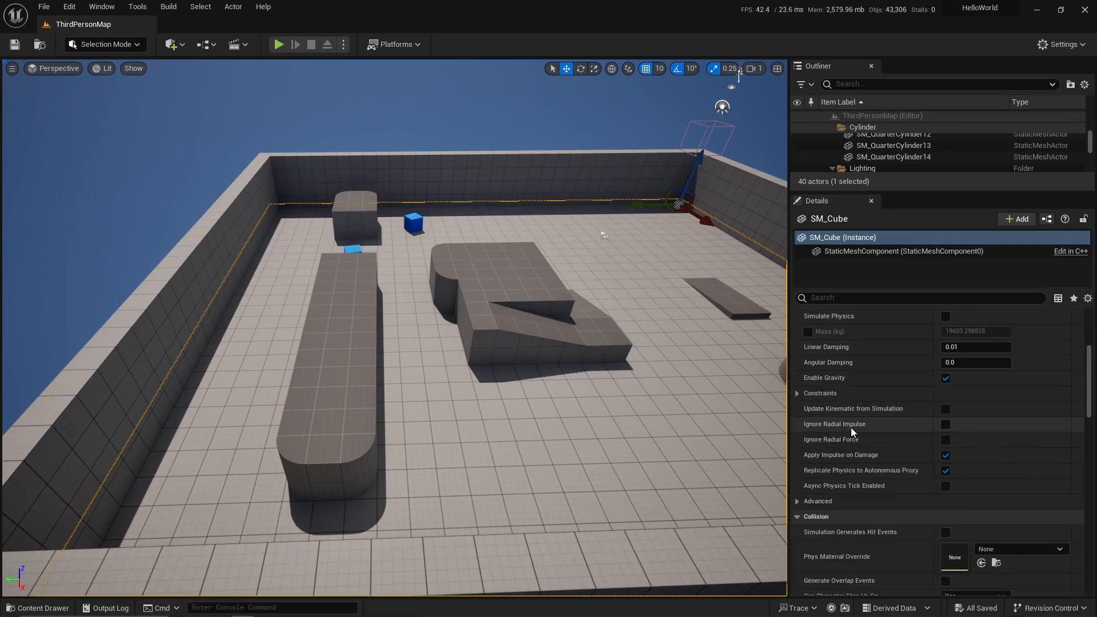
scroll(863, 427, "down", 6)
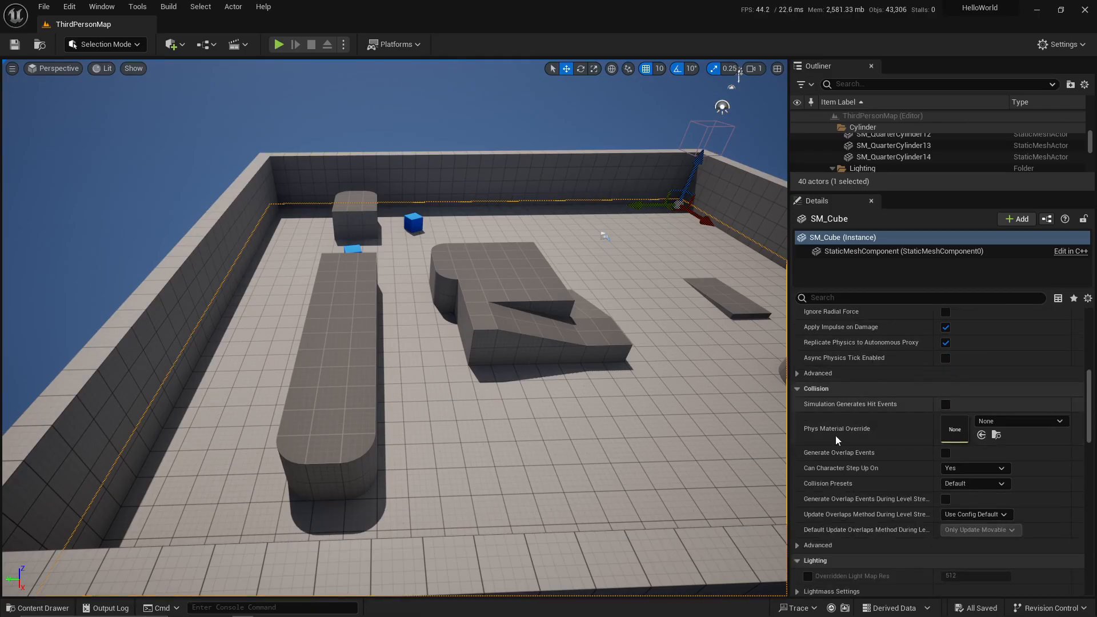
right_click_drag(588, 374, 637, 334)
key("d")
scroll(893, 420, "down", 2)
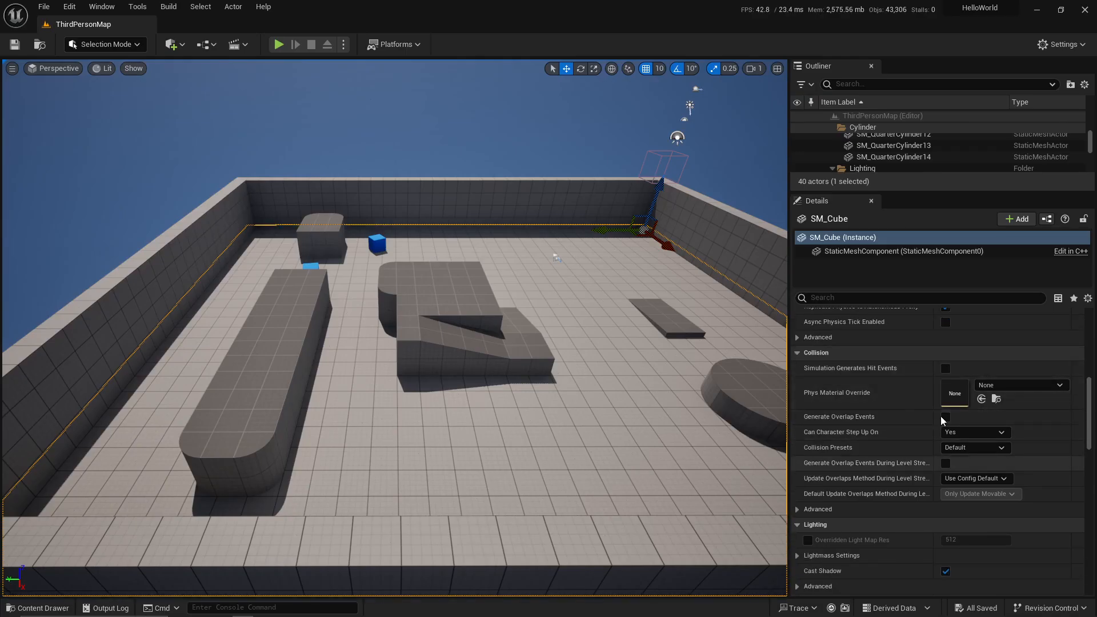
scroll(902, 420, "down", 5)
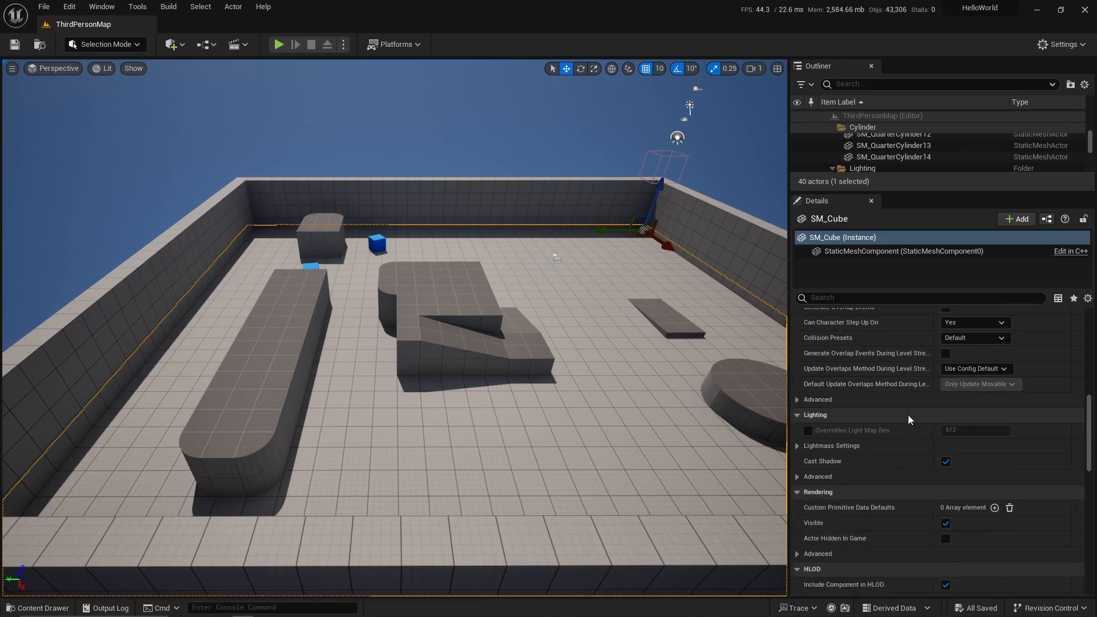
scroll(902, 420, "down", 5)
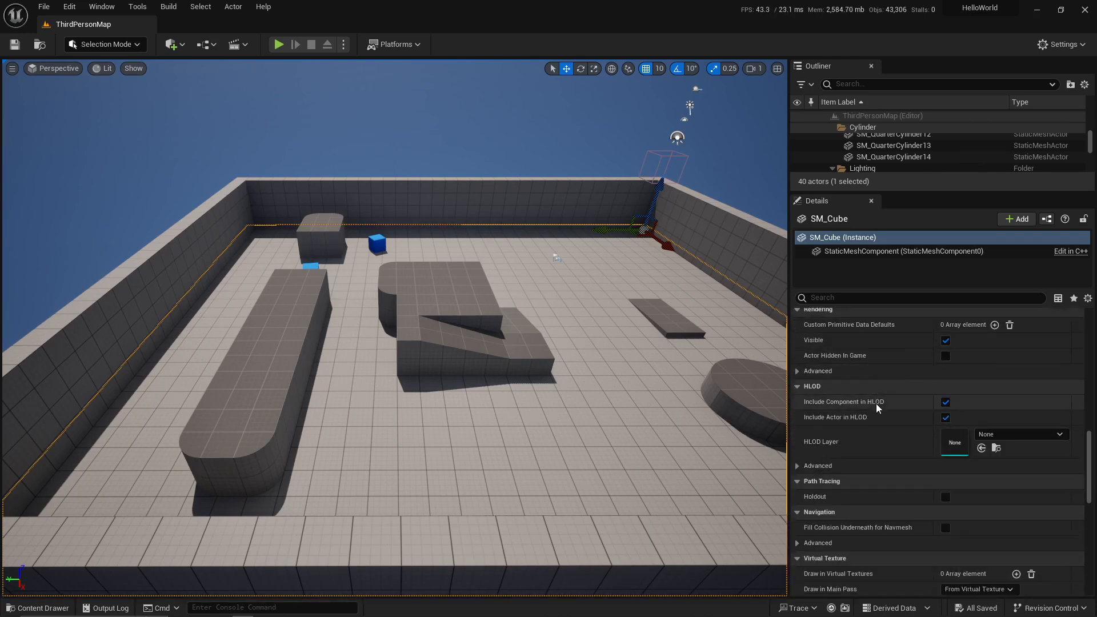
scroll(870, 407, "down", 5)
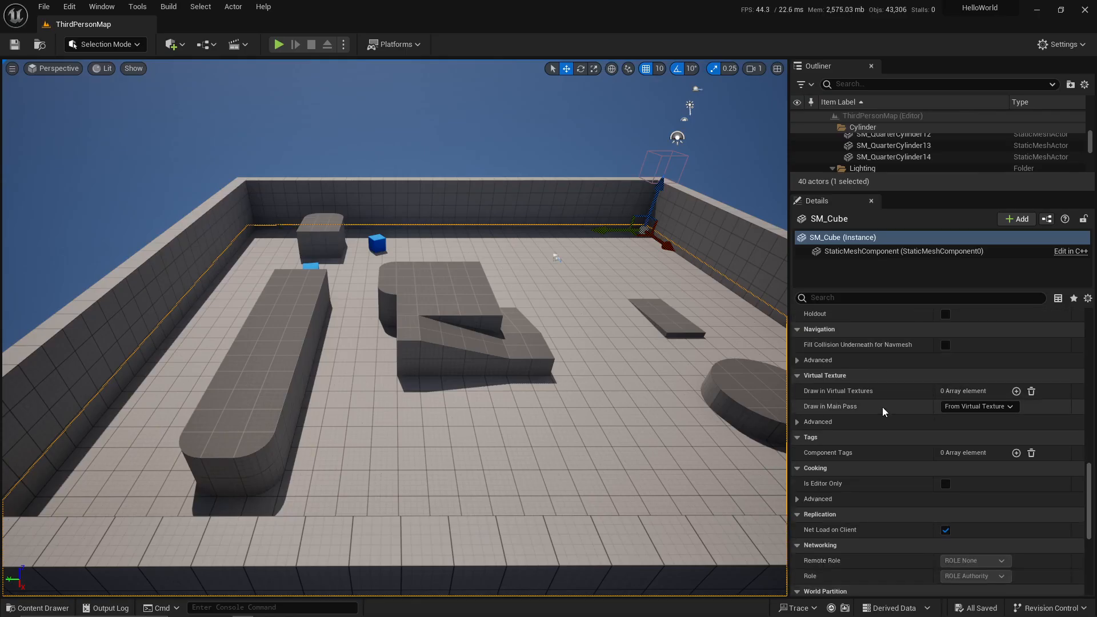
left_click_drag(1090, 490, 1090, 486)
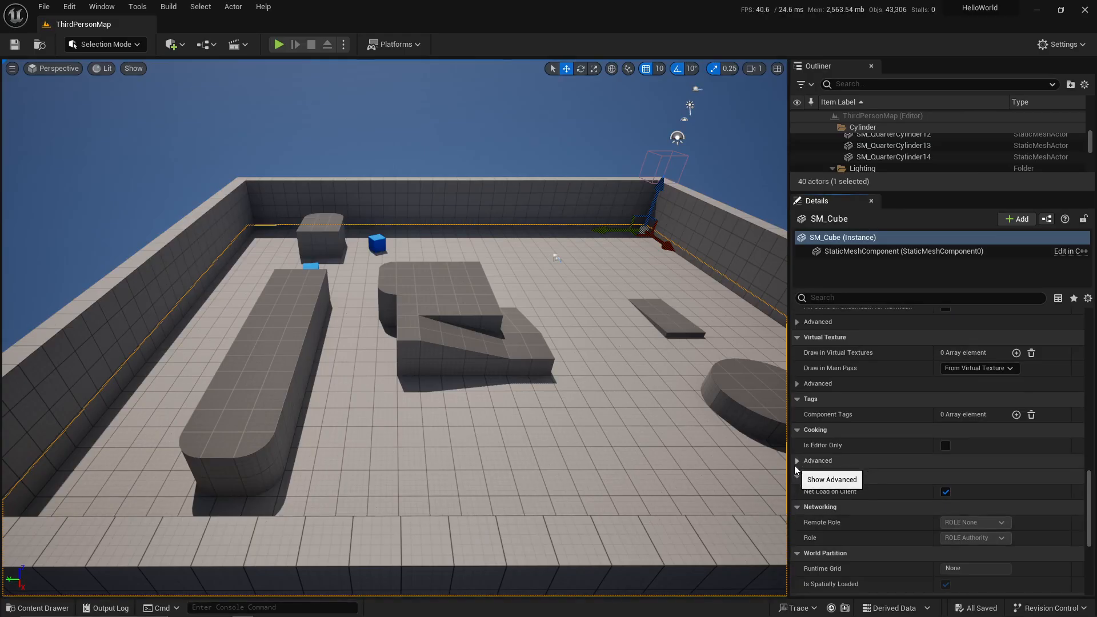
Expand SM_Cube's Advanced properties under Static Mesh, Materials and Physics, and expand the physics Constraints as well.
left_click_drag(1091, 495, 1087, 342)
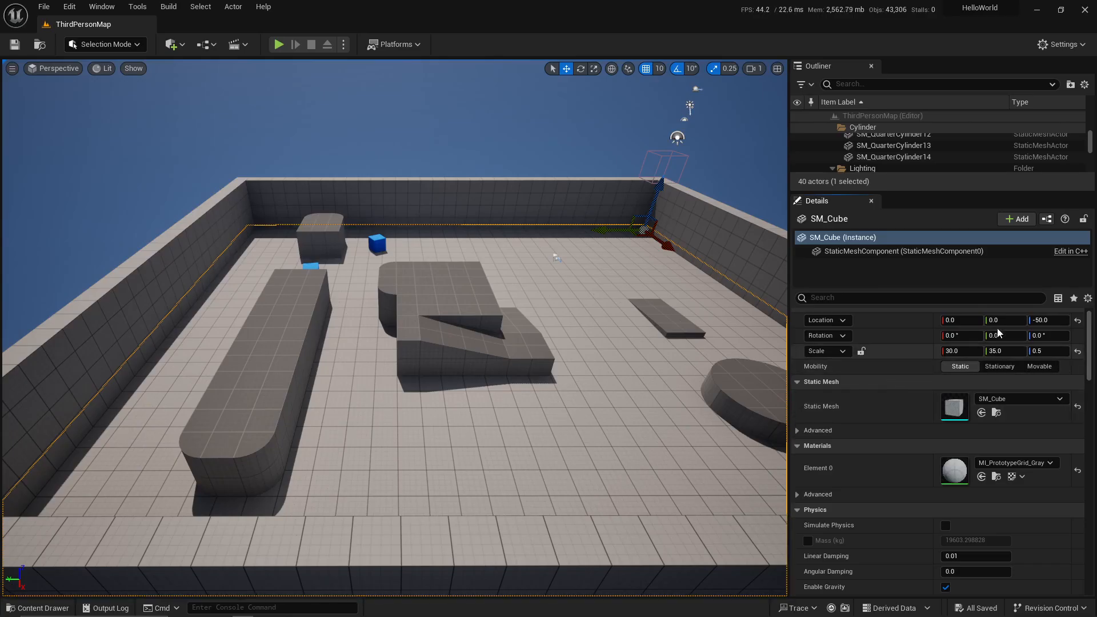
scroll(852, 418, "down", 2)
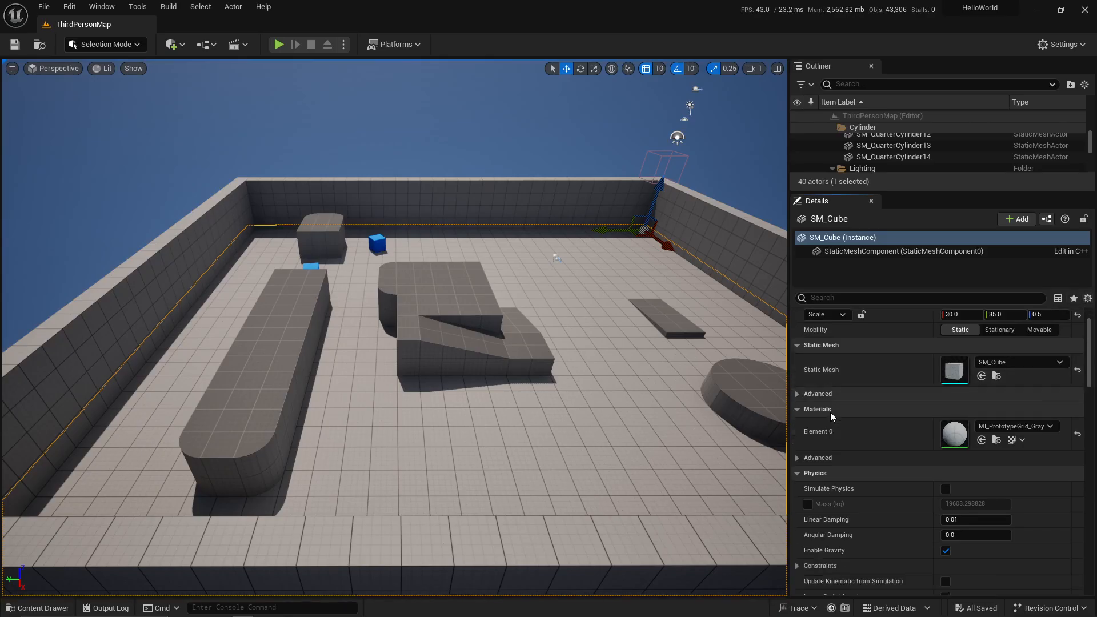
left_click(797, 394)
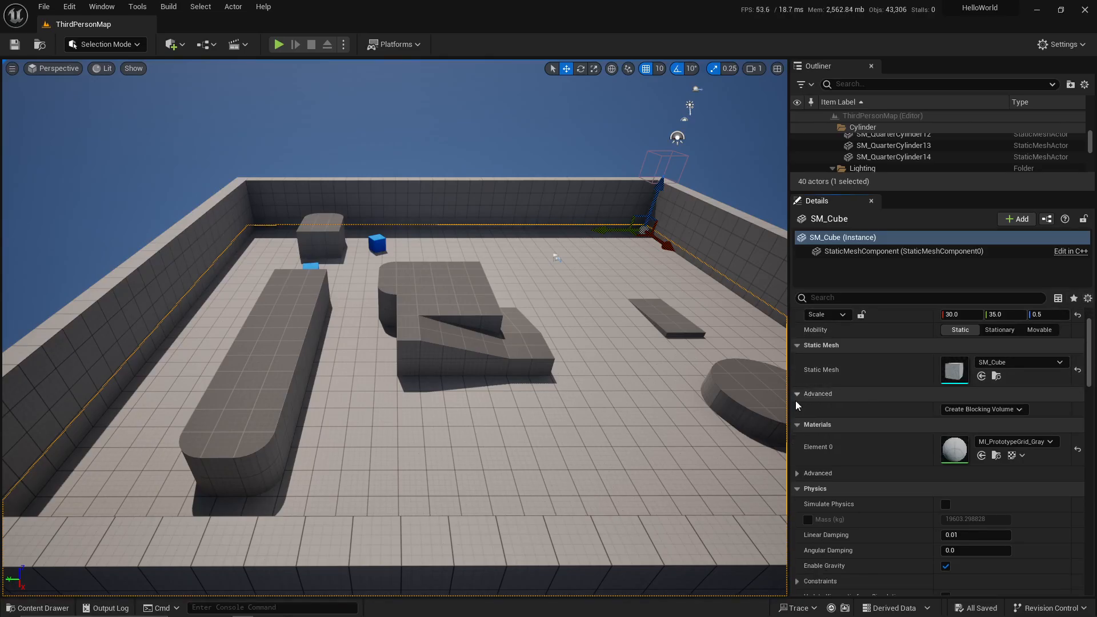
left_click(797, 474)
scroll(850, 493, "down", 2)
scroll(826, 503, "down", 2)
left_click(848, 481)
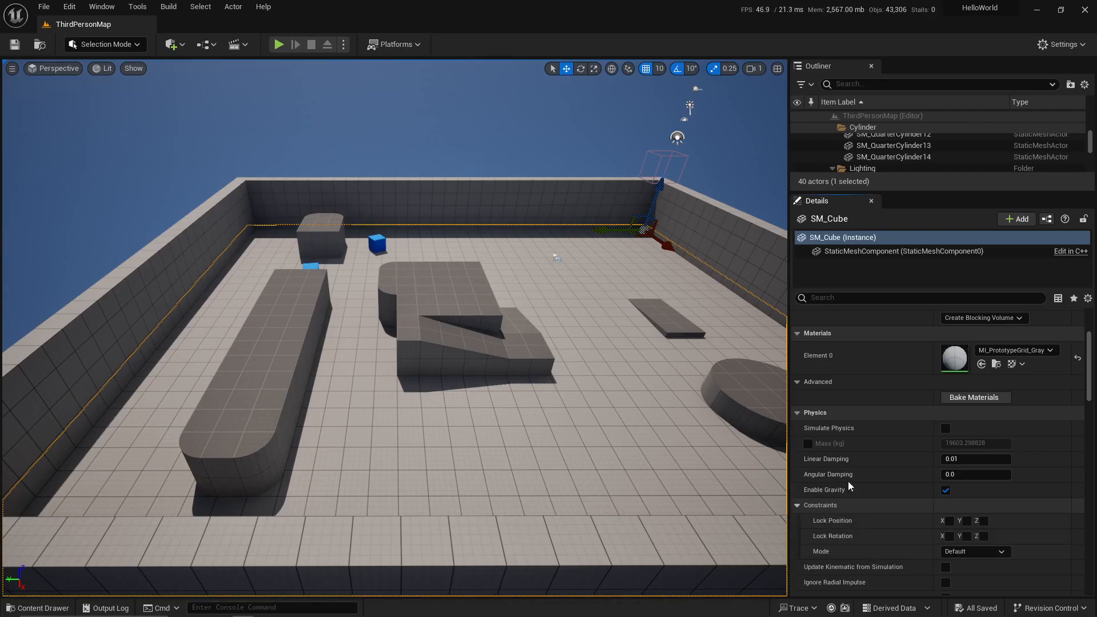
scroll(848, 481, "down", 3)
left_click(798, 532)
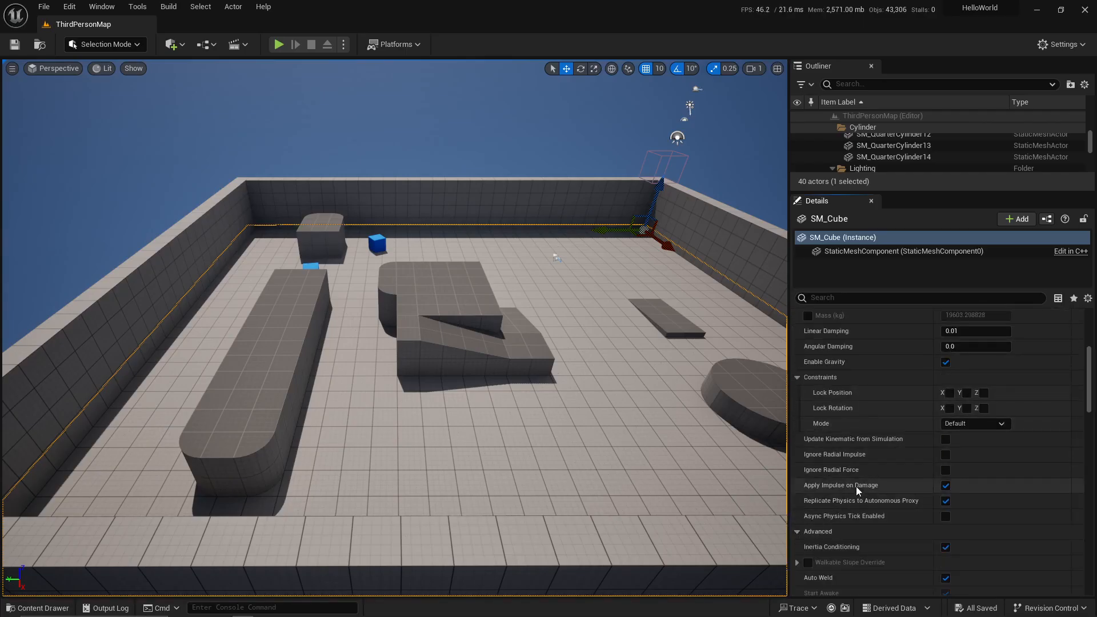
scroll(857, 486, "down", 2)
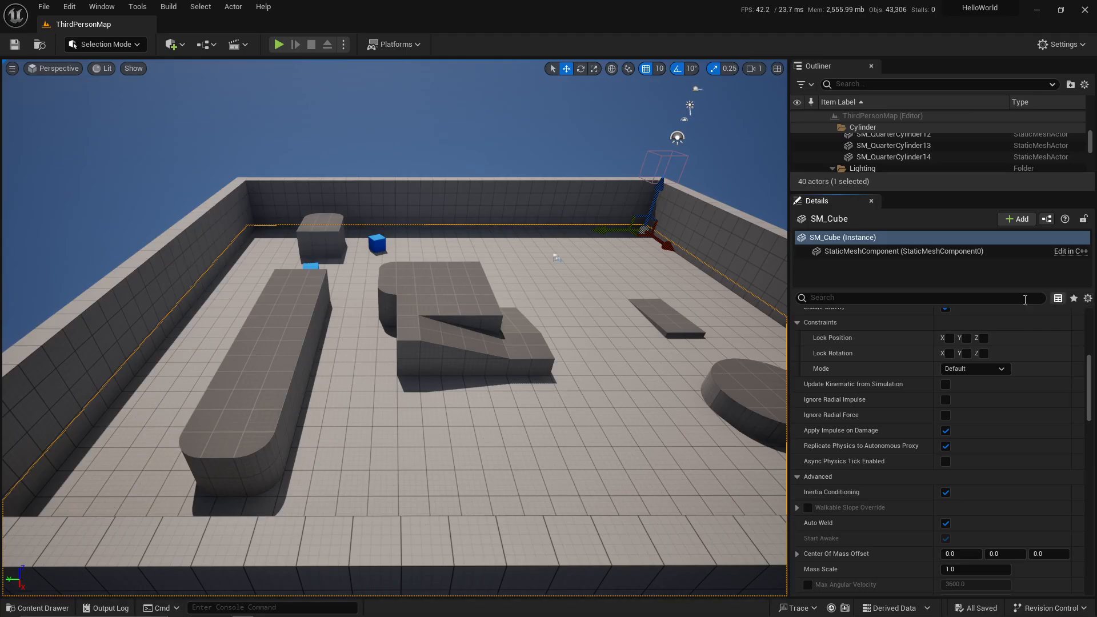
Collapse all property categories of SM_Cube and return to the start of the category list.
left_click(1089, 299)
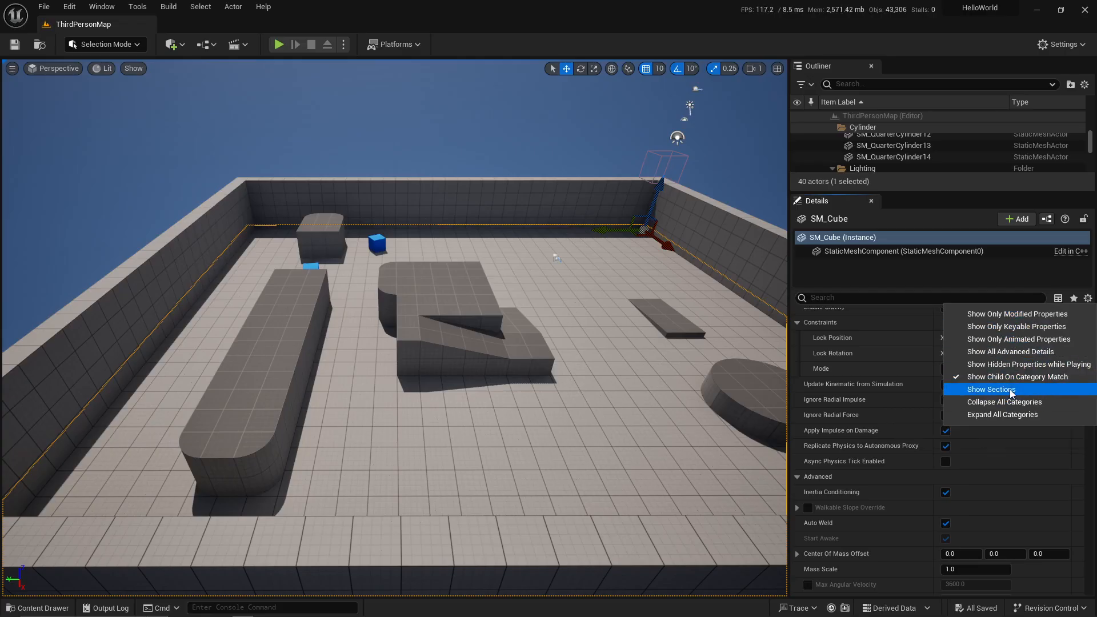
left_click(970, 402)
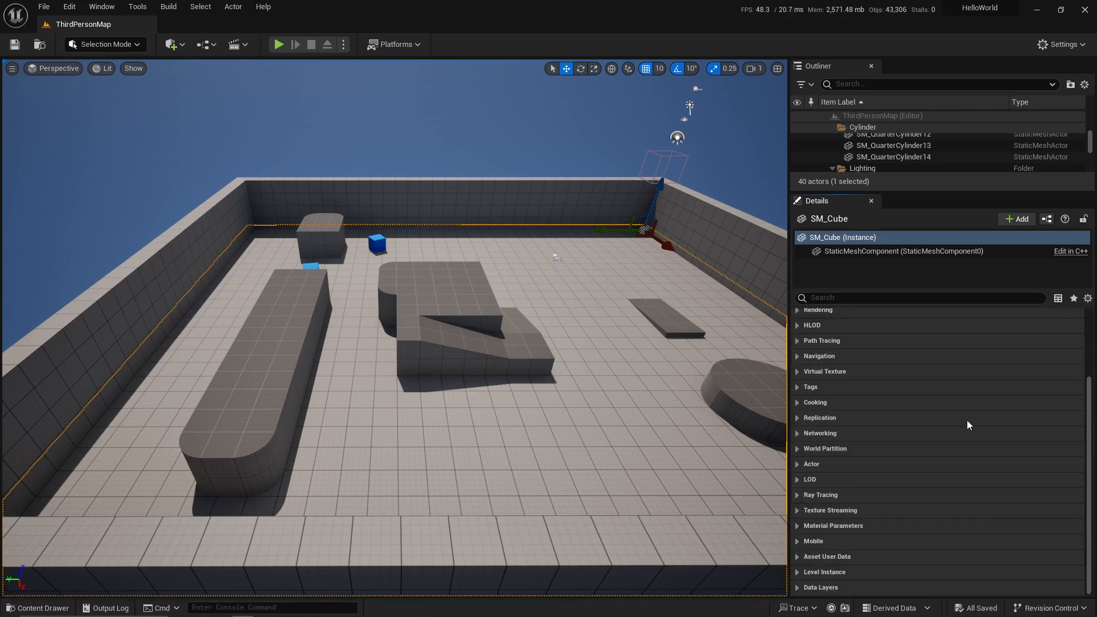
scroll(959, 421, "up", 3)
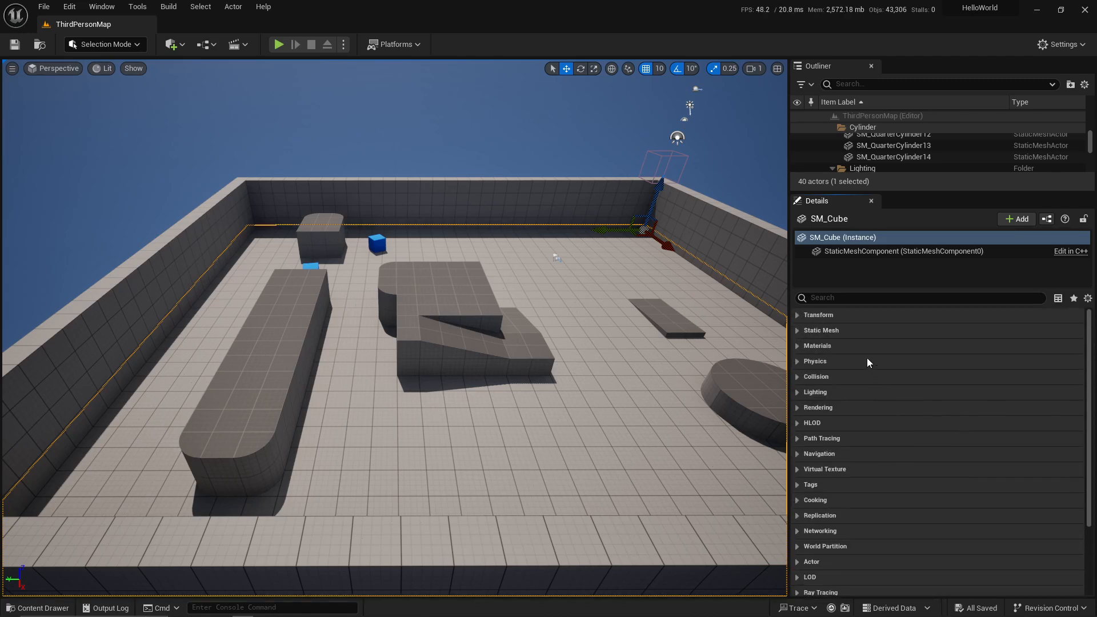
Expand only the Transform, Static Mesh and Materials categories of SM_Cube.
left_click(799, 317)
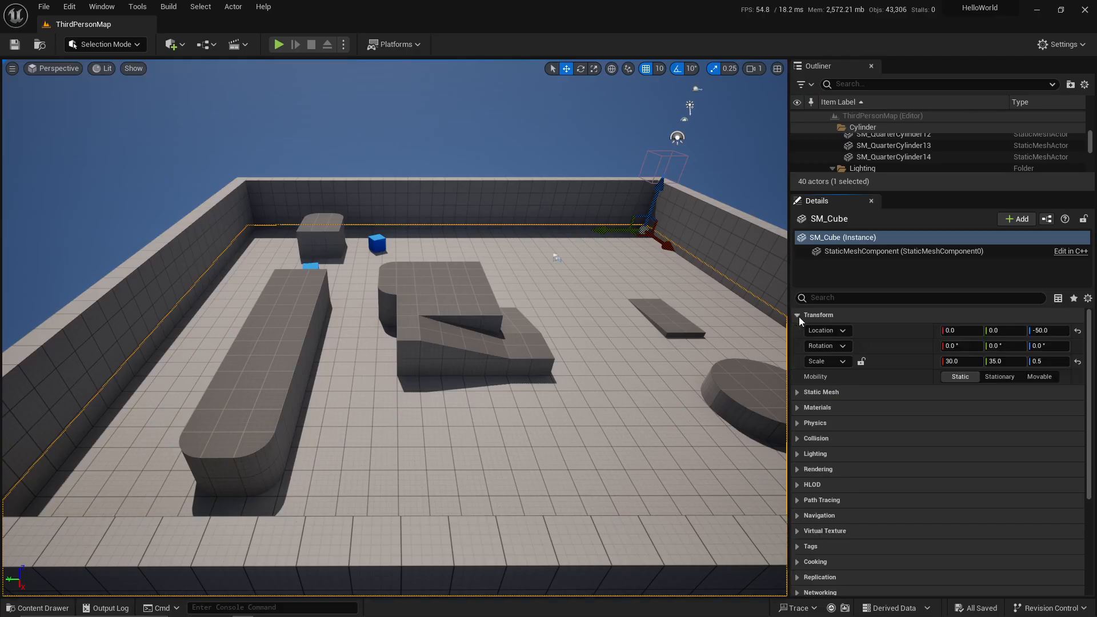
left_click(798, 394)
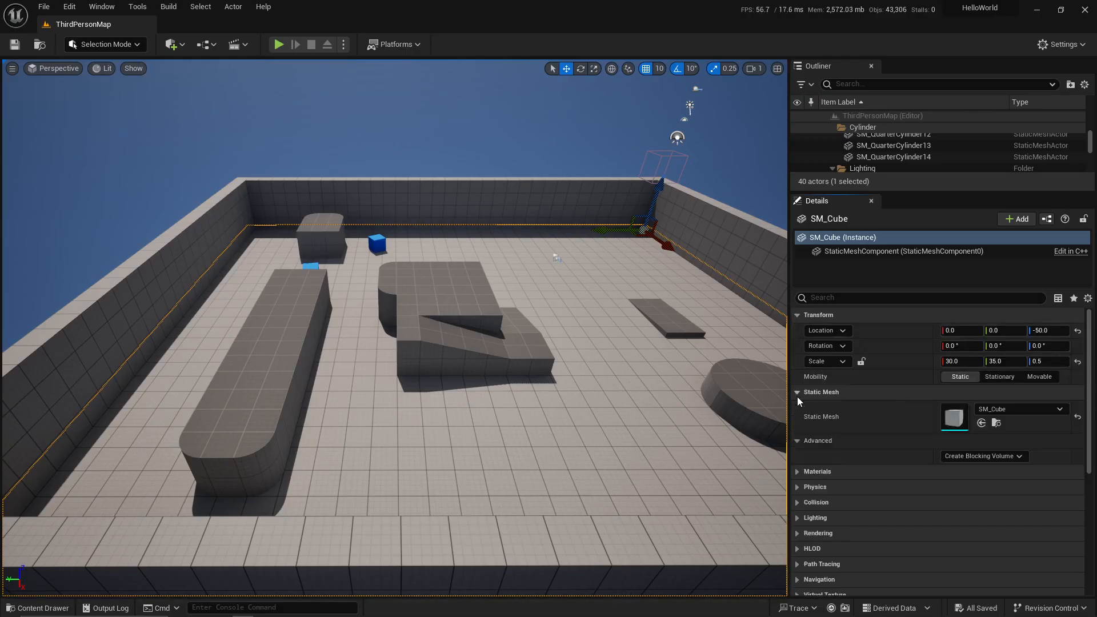
left_click(797, 472)
Make the Outliner taller than it is now by shrinking the Details panel, and tilt the view toward the sky.
key("f")
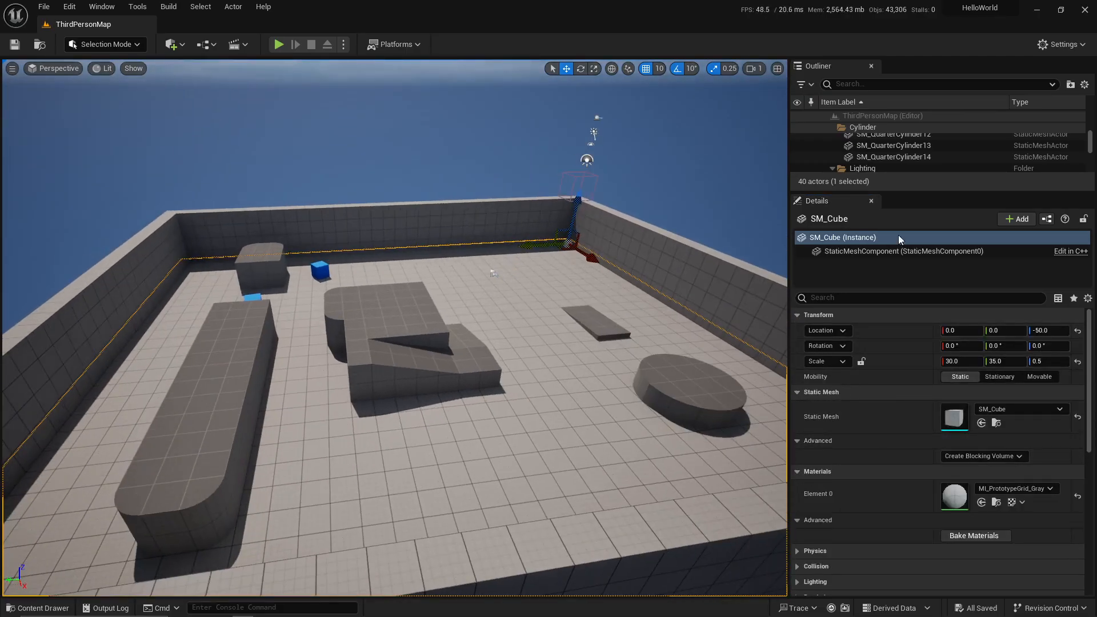
left_click_drag(846, 193, 891, 289)
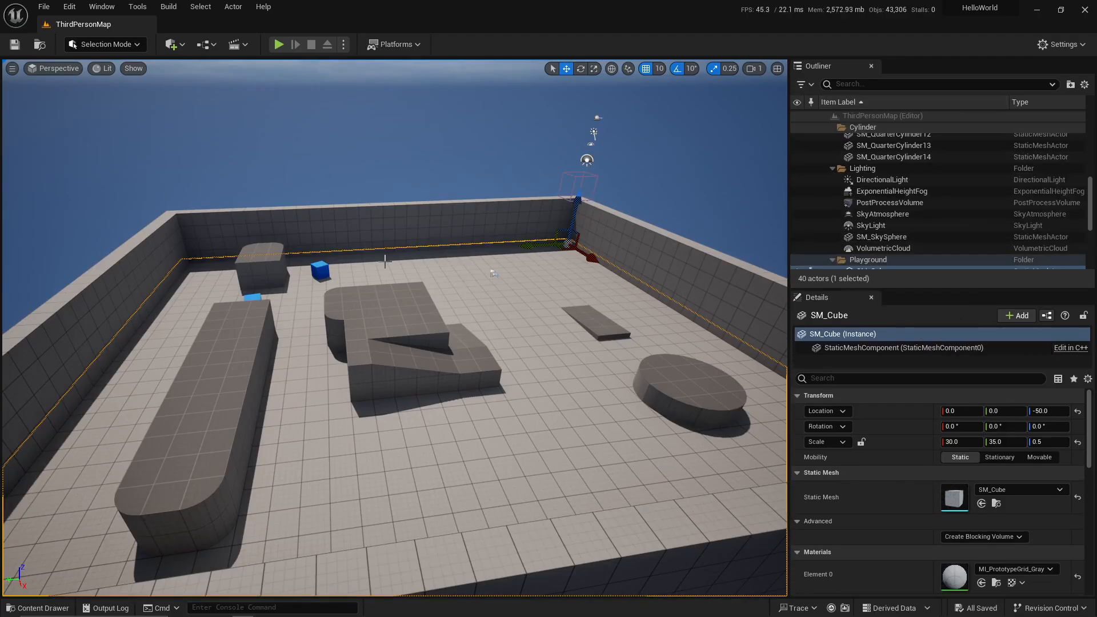
right_click_drag(455, 234, 496, 194)
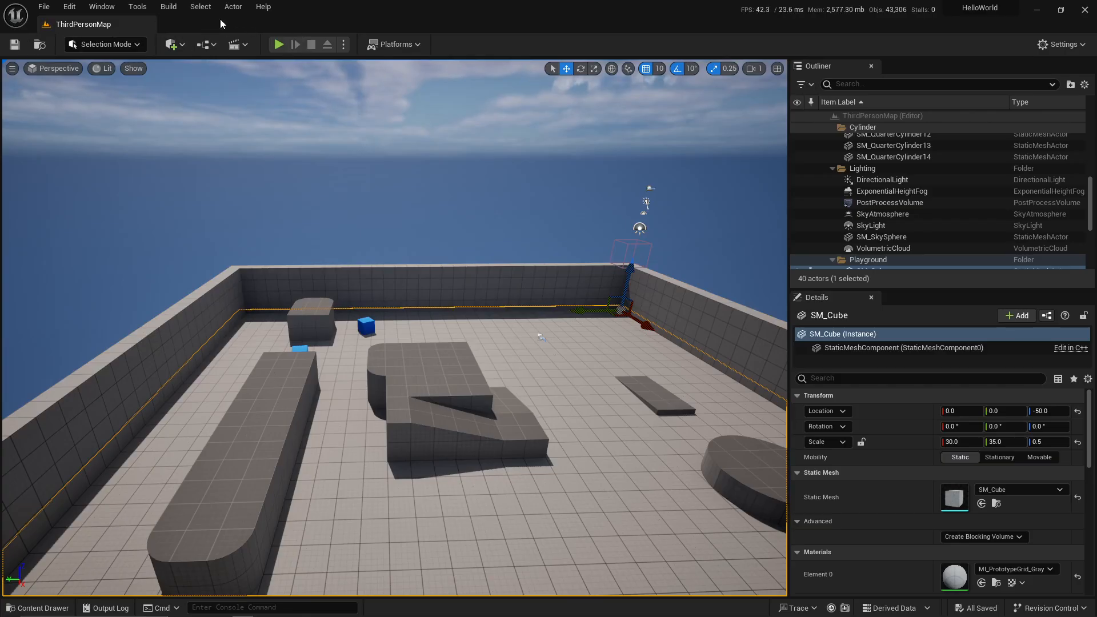
Examine the available editor modes while staying in Selection mode, and the categories for adding content and placing actors in the level.
left_click(109, 45)
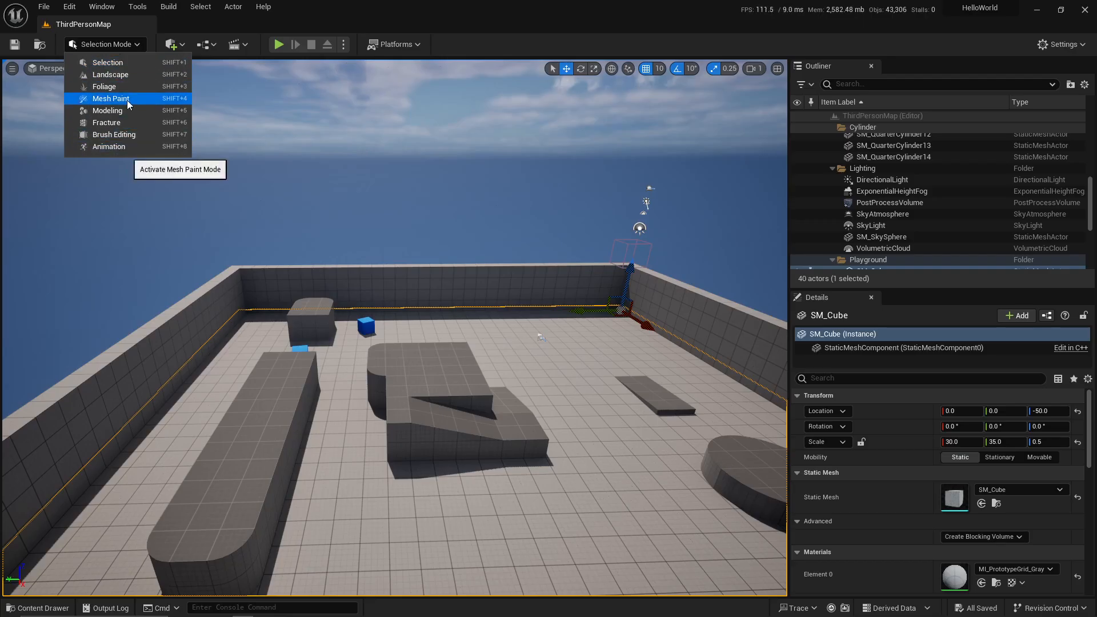
left_click(151, 62)
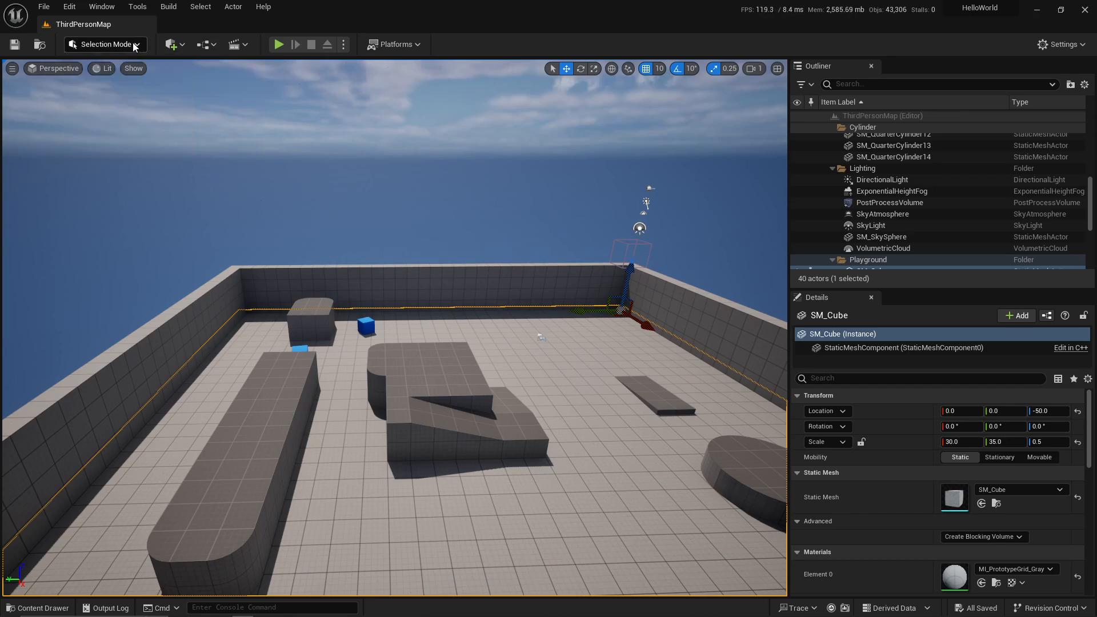
left_click(178, 44)
left_click(177, 46)
left_click(176, 47)
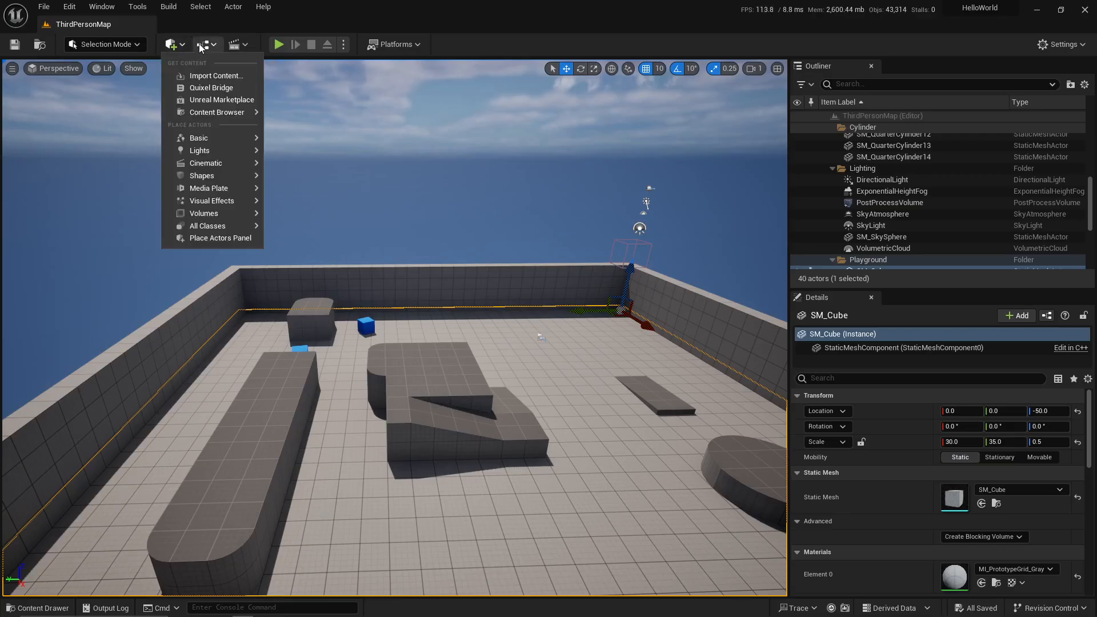
left_click(174, 47)
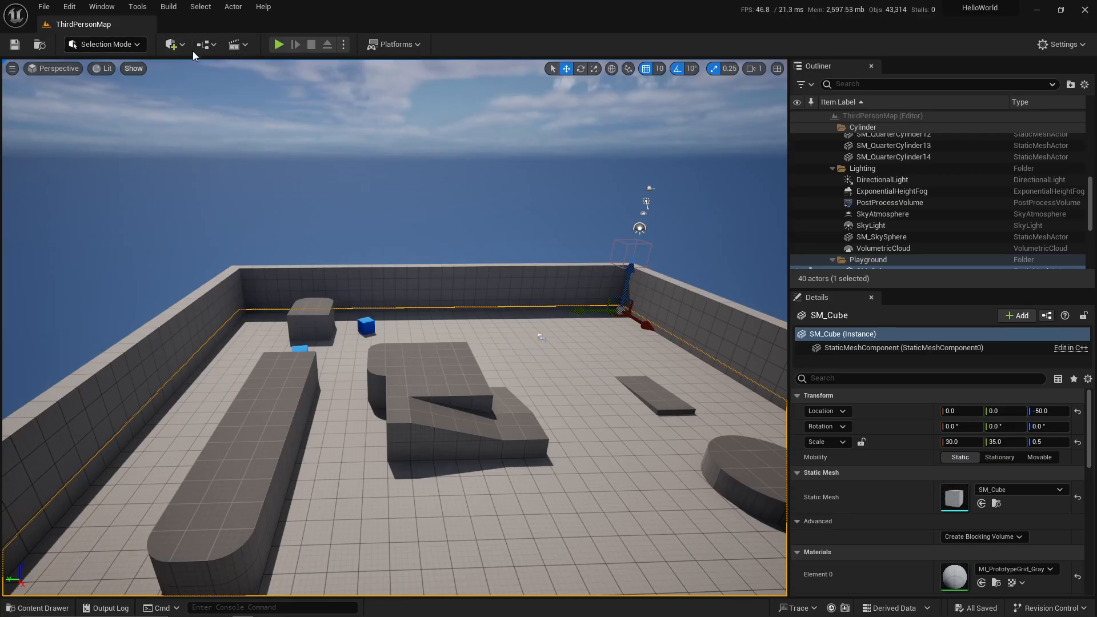
left_click(173, 45)
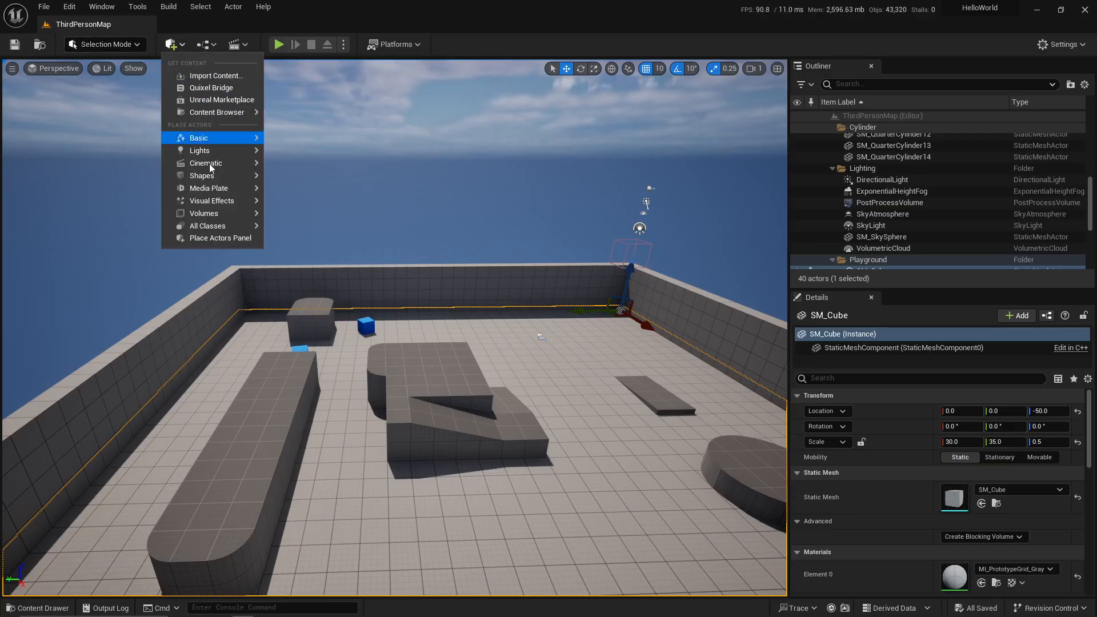
left_click(183, 41)
left_click(174, 44)
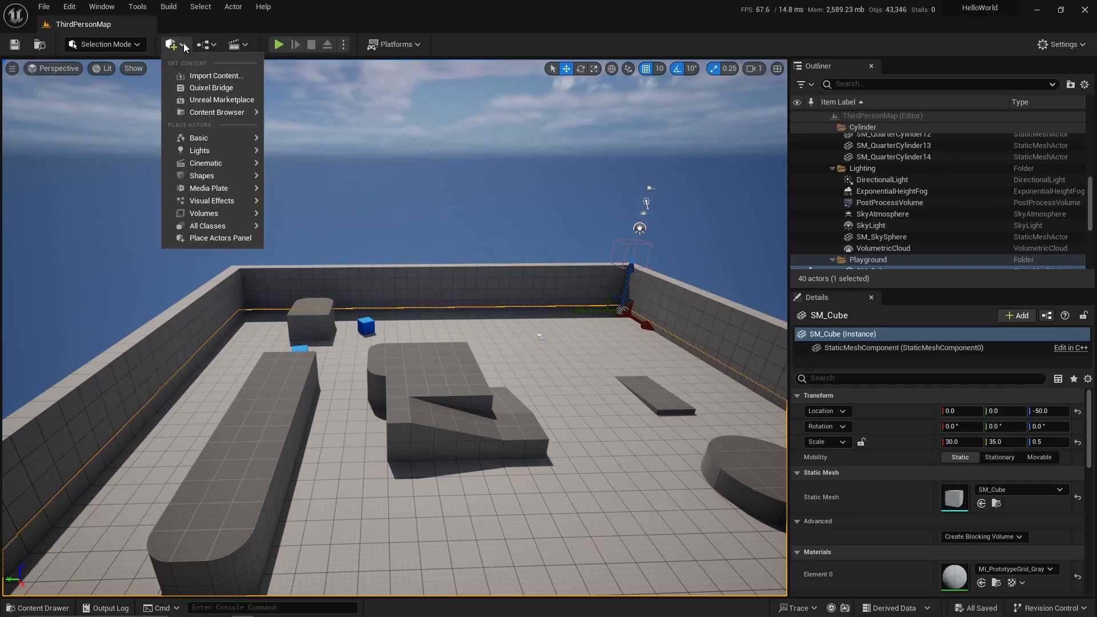
mouse_move(212, 112)
left_click(175, 44)
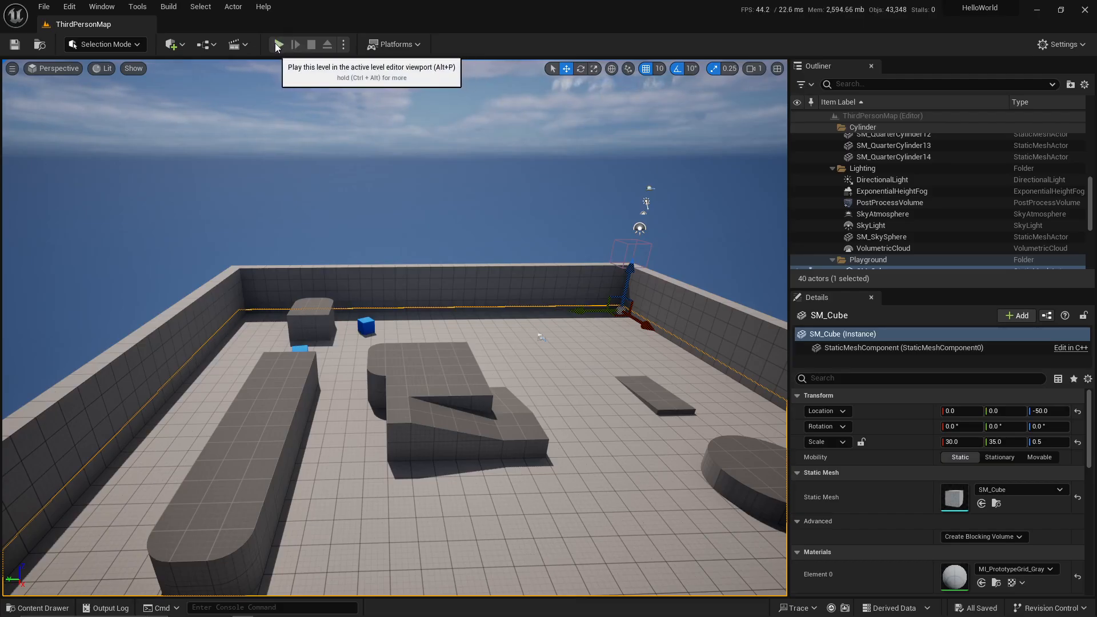
Play the level in the active viewport, take control of the character and run around the playground floor.
key("Escape")
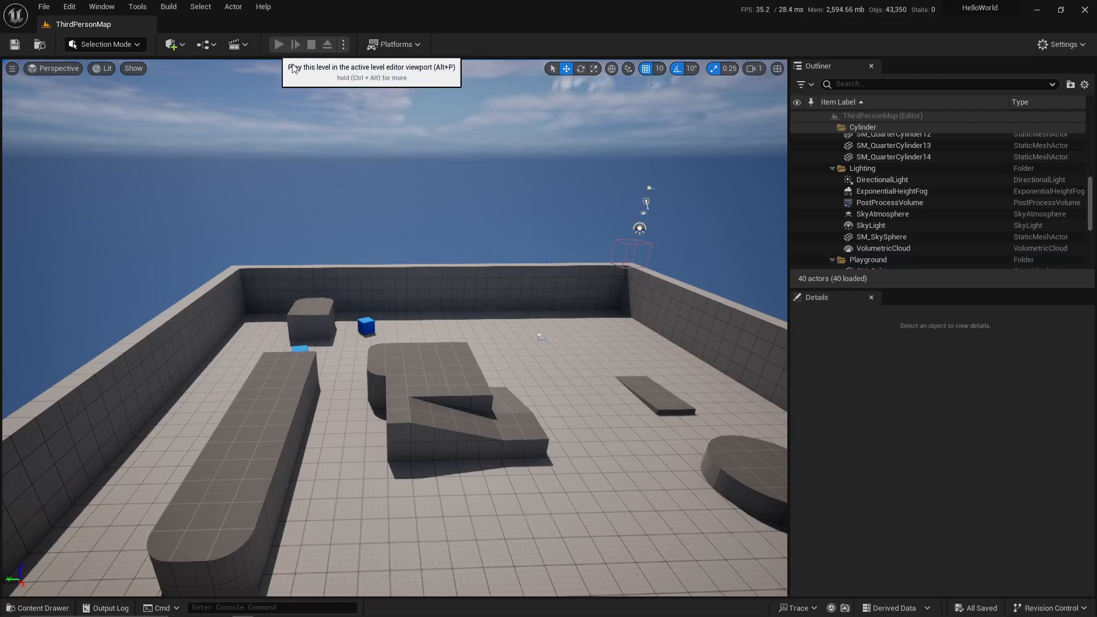
key("alt+p")
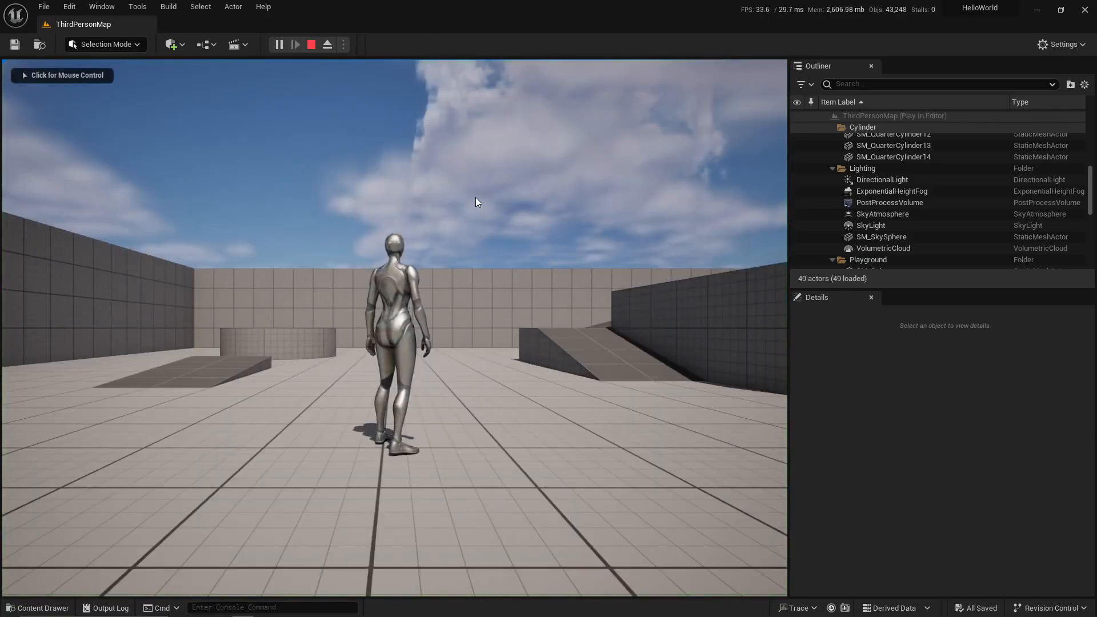
left_click(494, 205)
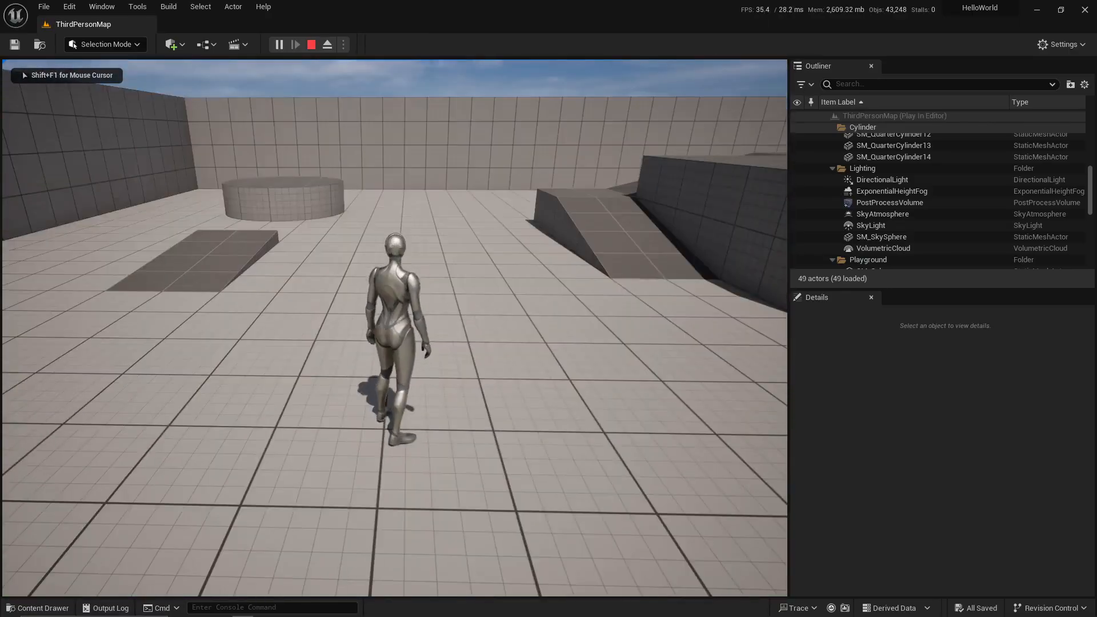
key("w")
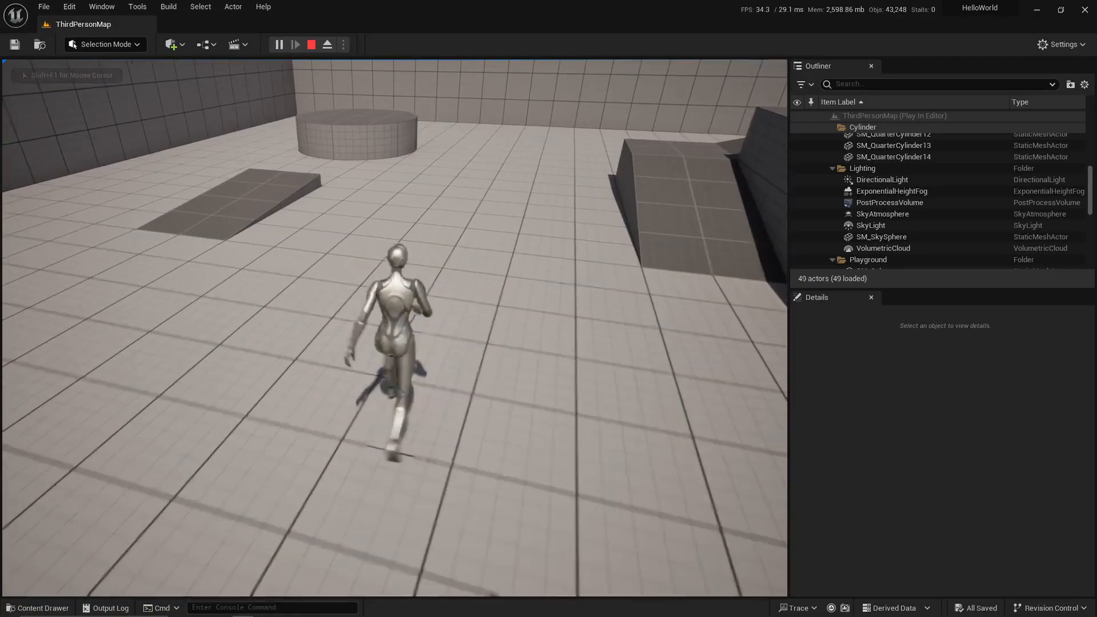
key("d")
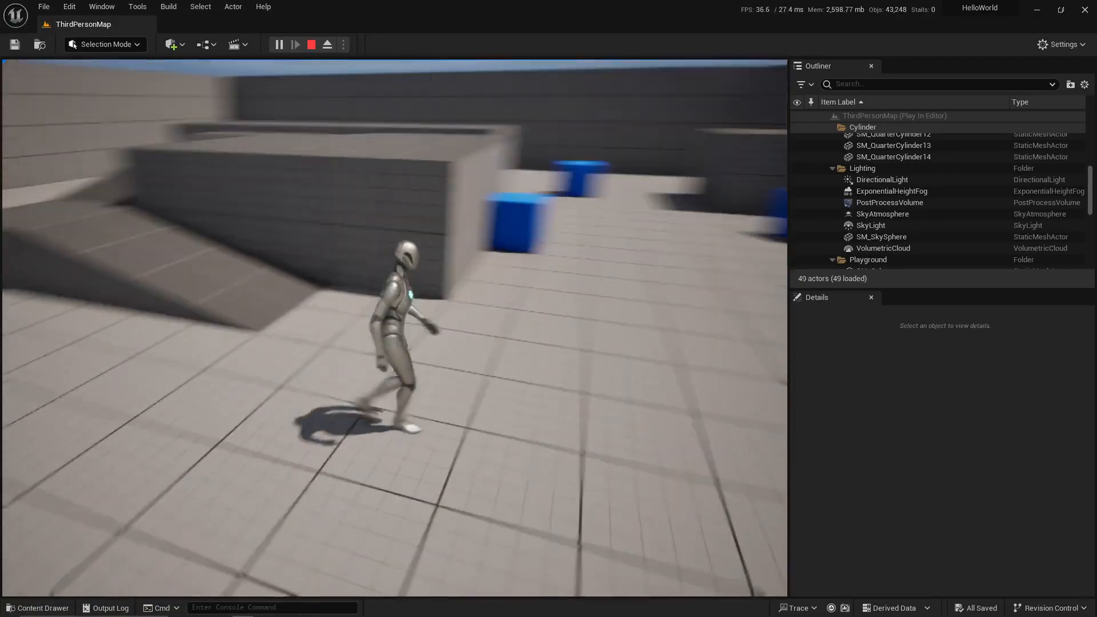
key("w")
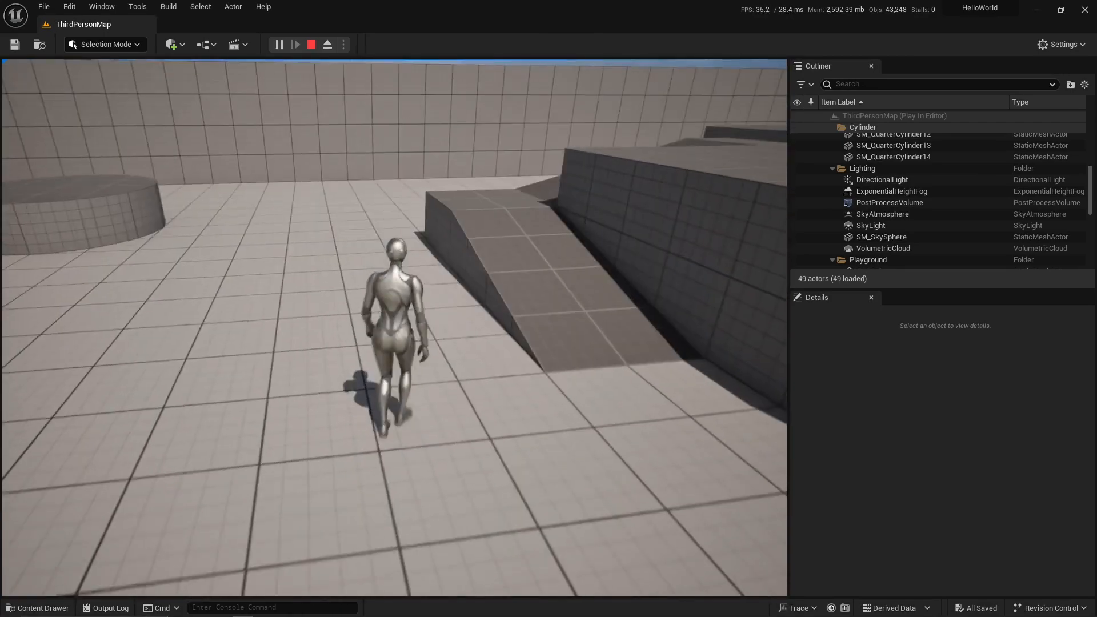
Run the character up the ramp, jump across the raised blocks and stop the play session.
key("w")
key("space")
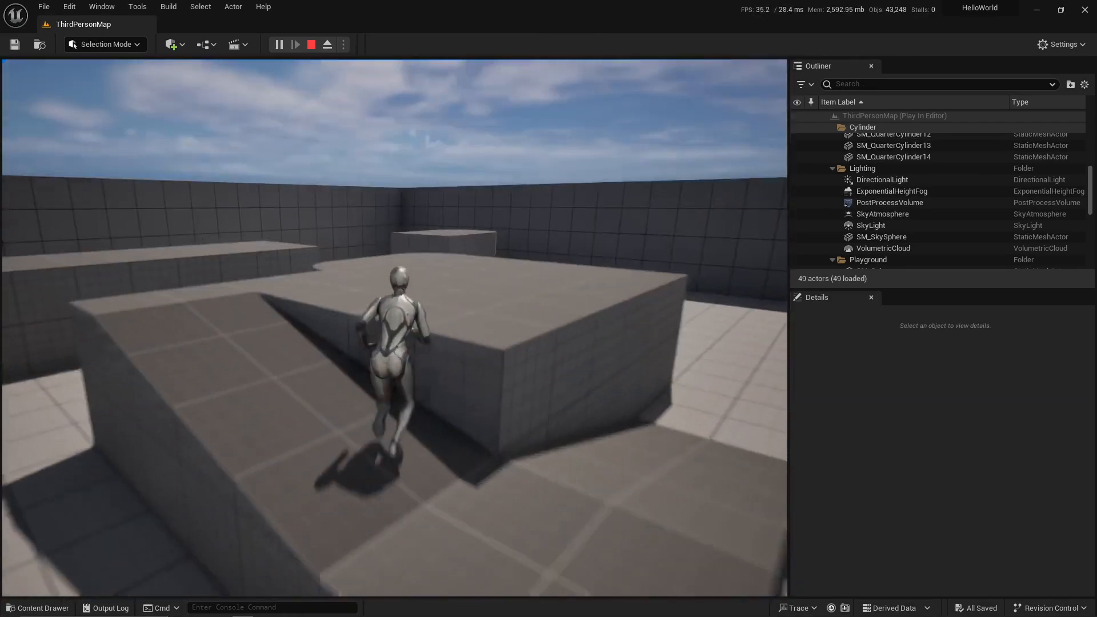
key("space")
key("space")
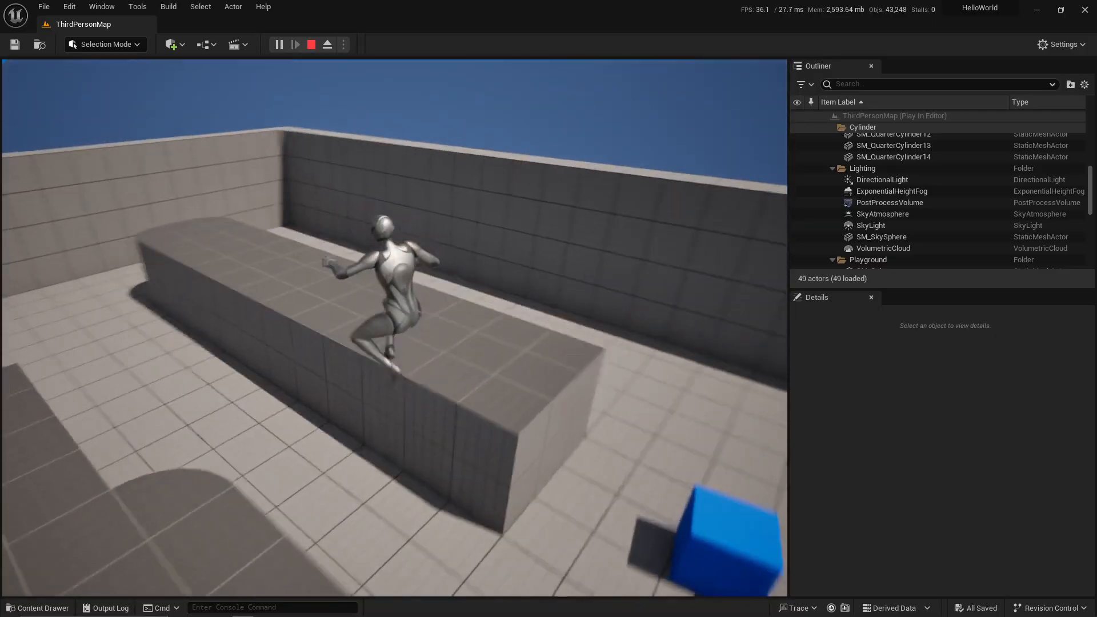
key("space")
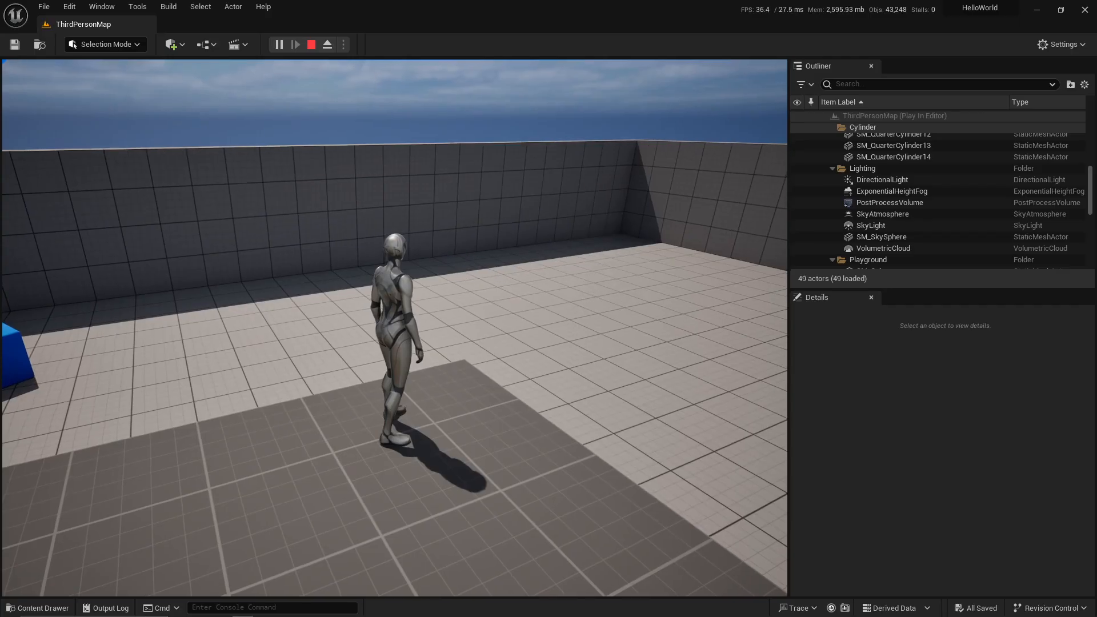
key("Escape")
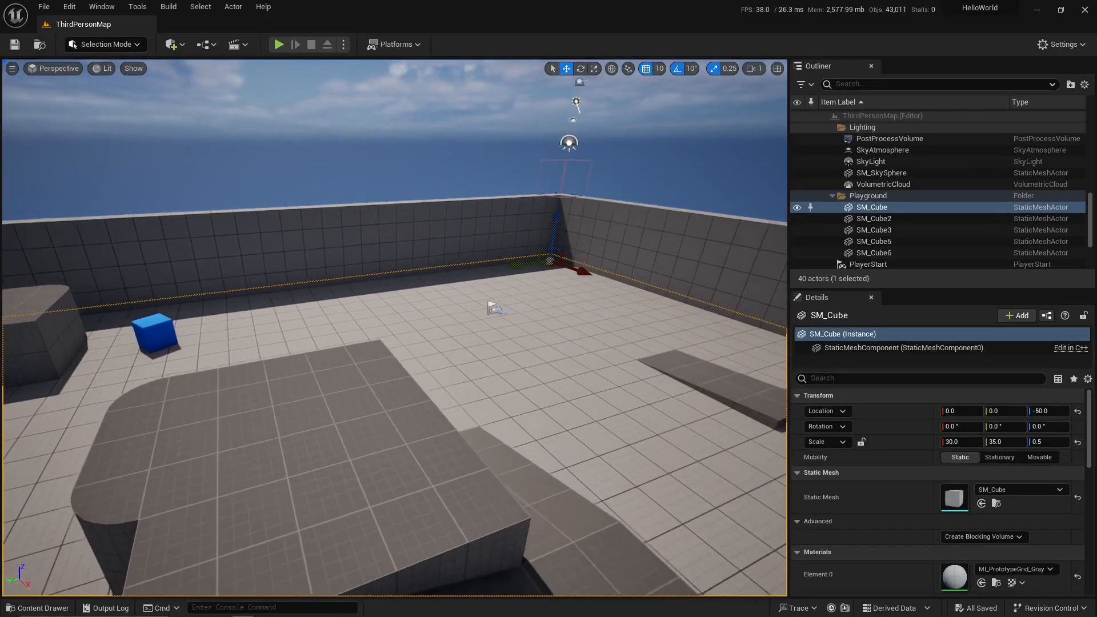
Deselect SM_Cube and fly the perspective view toward the Player Start, facing the low ramp and the round platform.
key("Escape")
right_click_drag(507, 237, 417, 255)
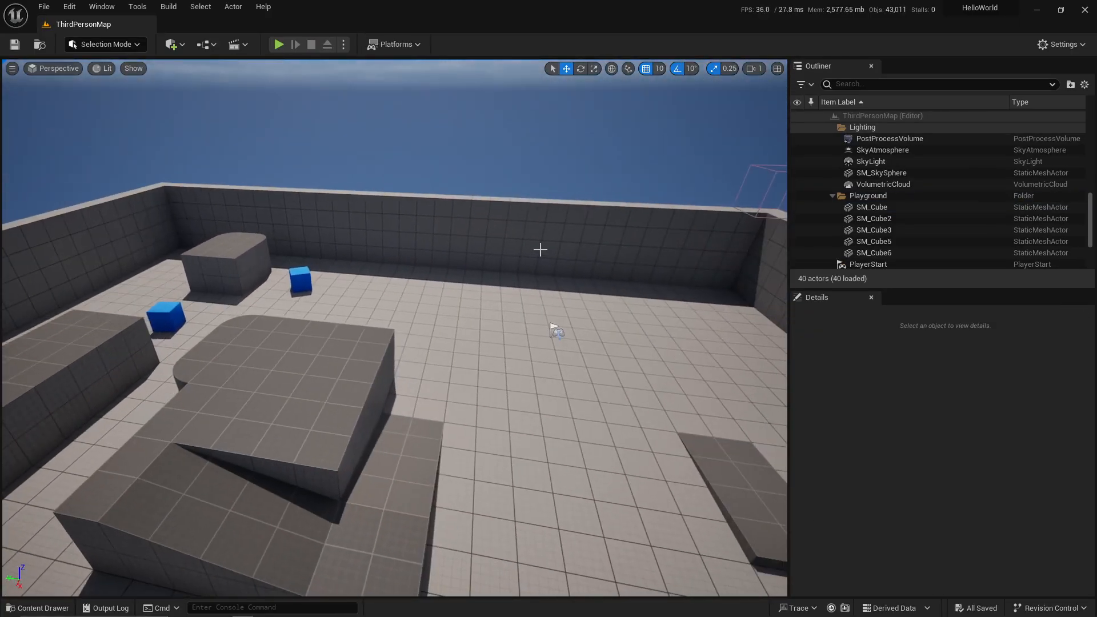
right_click_drag(540, 249, 132, 263)
key("d")
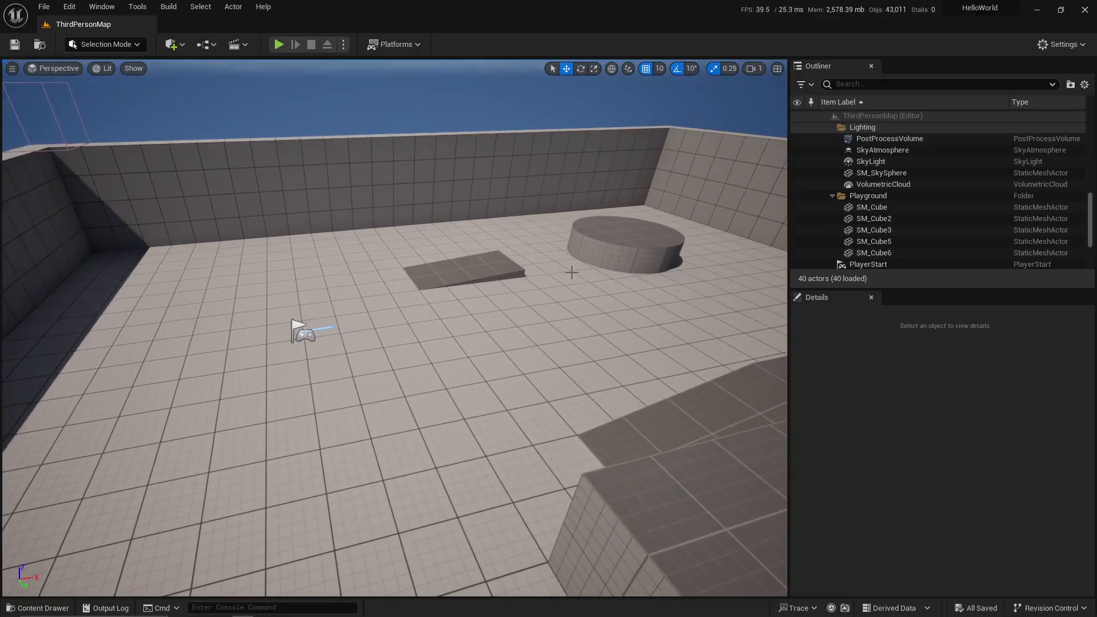
key("w")
right_click_drag(571, 272, 379, 416)
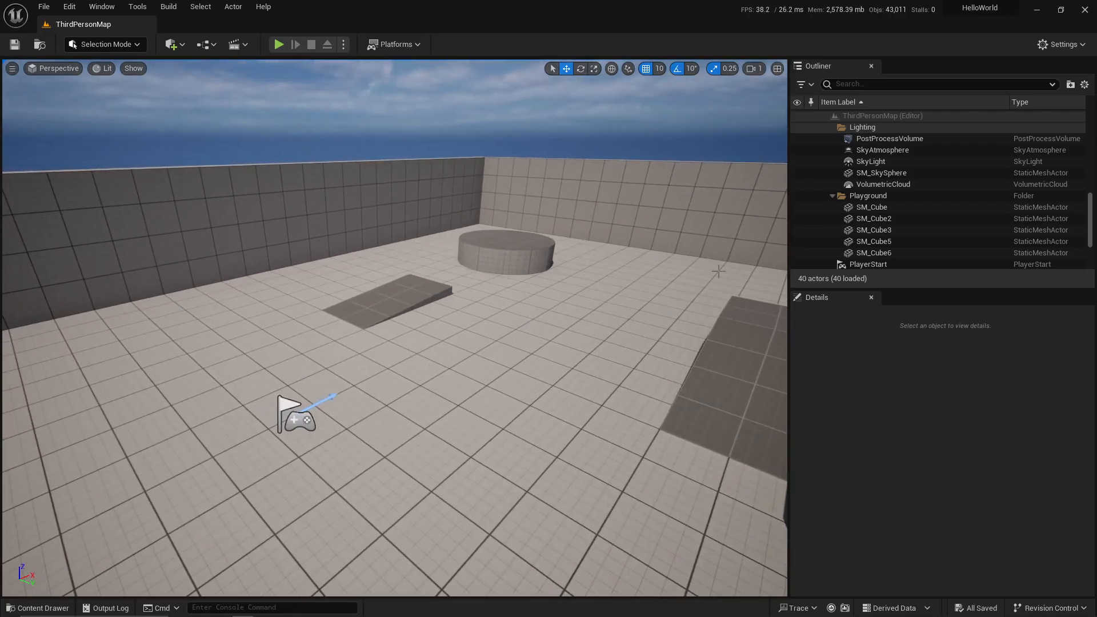
right_click_drag(532, 286, 577, 260)
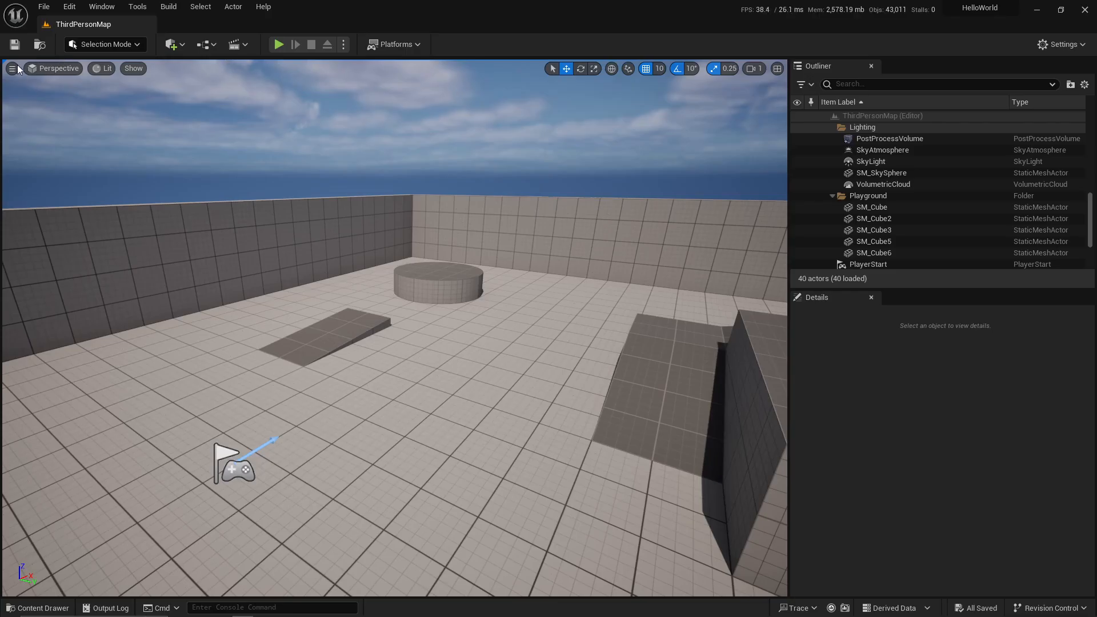
Switch the viewport from Perspective to the Top orthographic view and bring the whole level into sight.
left_click(72, 69)
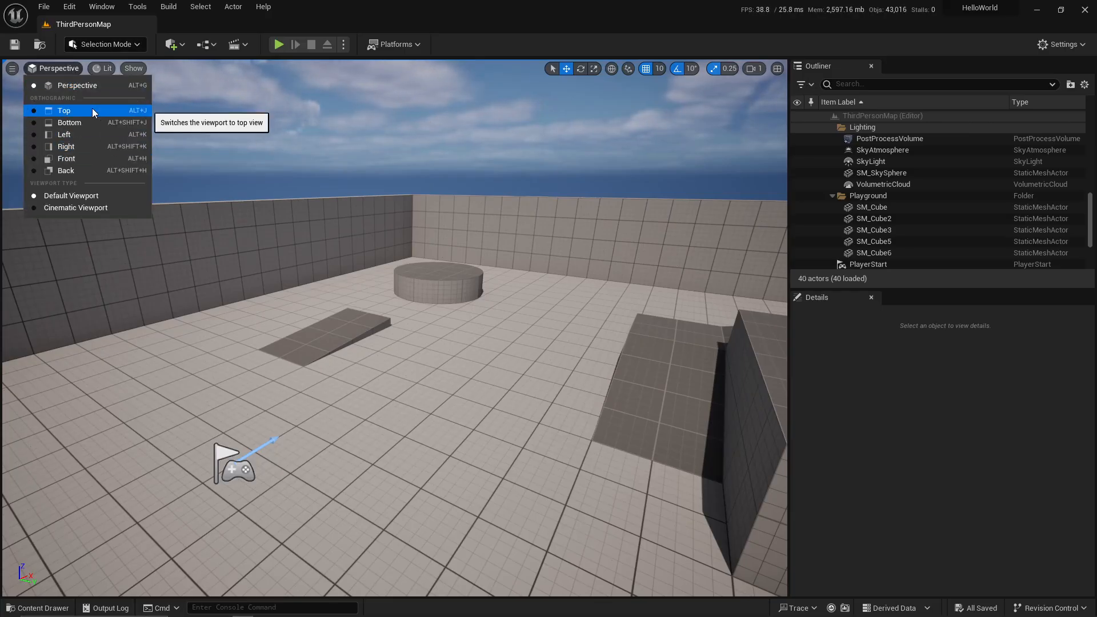
left_click(60, 67)
left_click(60, 67)
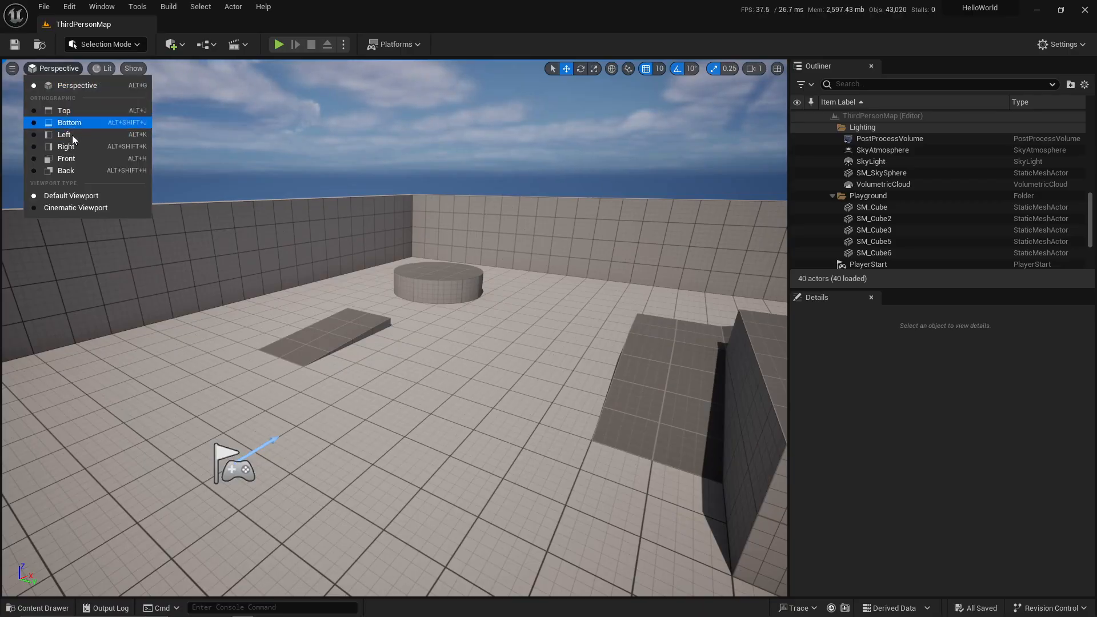
left_click(75, 112)
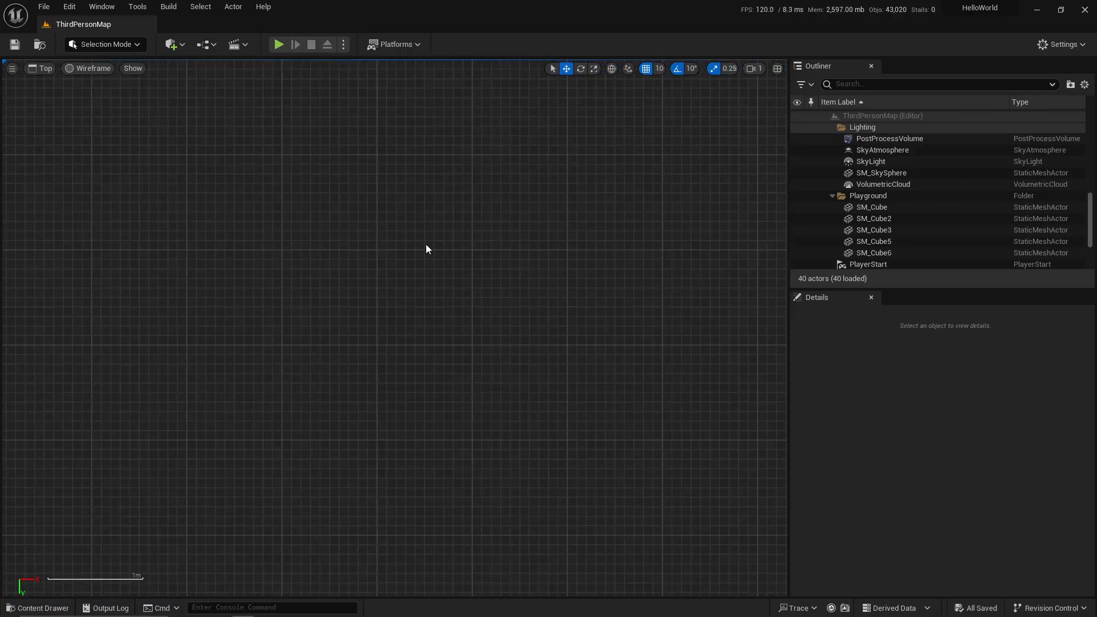
scroll(427, 249, "down", 10)
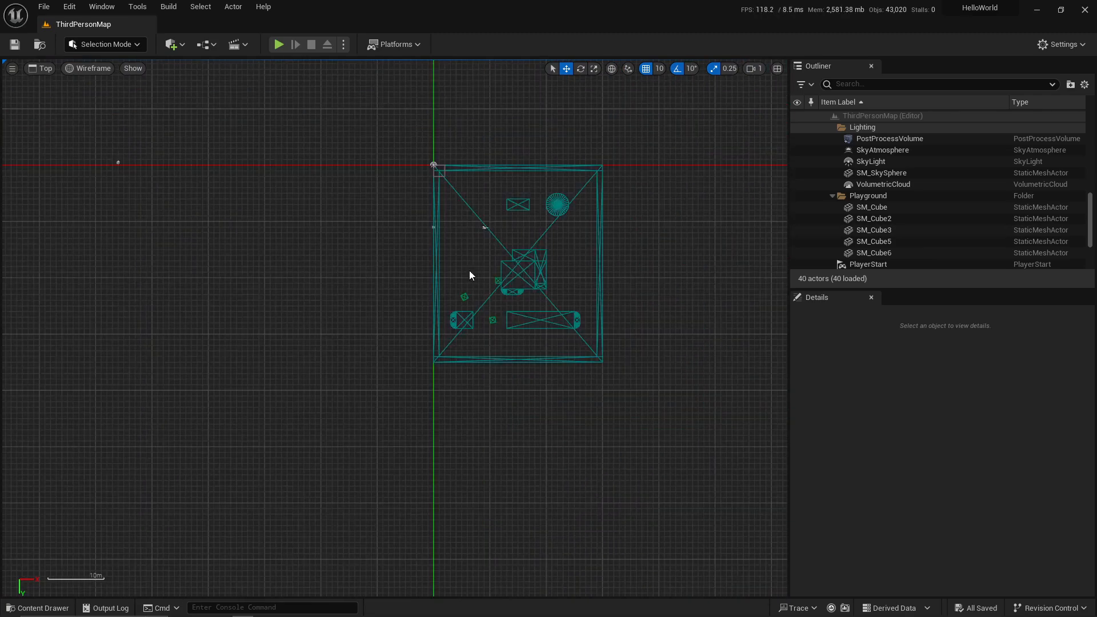
right_click_drag(470, 272, 445, 307)
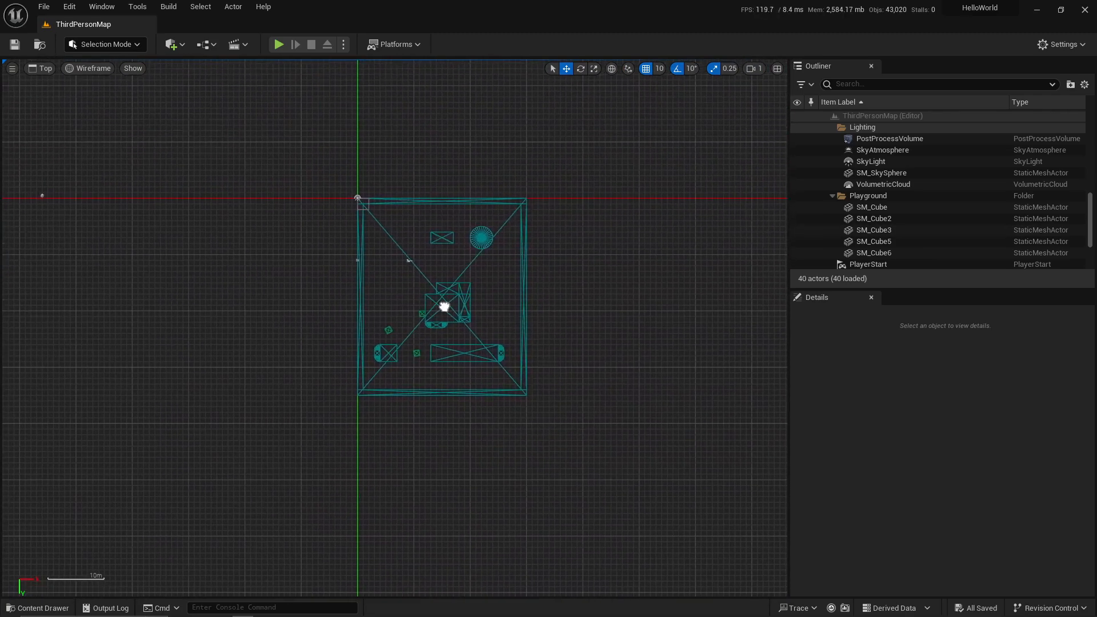
Examine the Top wireframe view of the level, from the central blocks up close to the full outer walls.
scroll(444, 307, "up", 4)
scroll(431, 294, "down", 2)
scroll(224, 321, "down", 1)
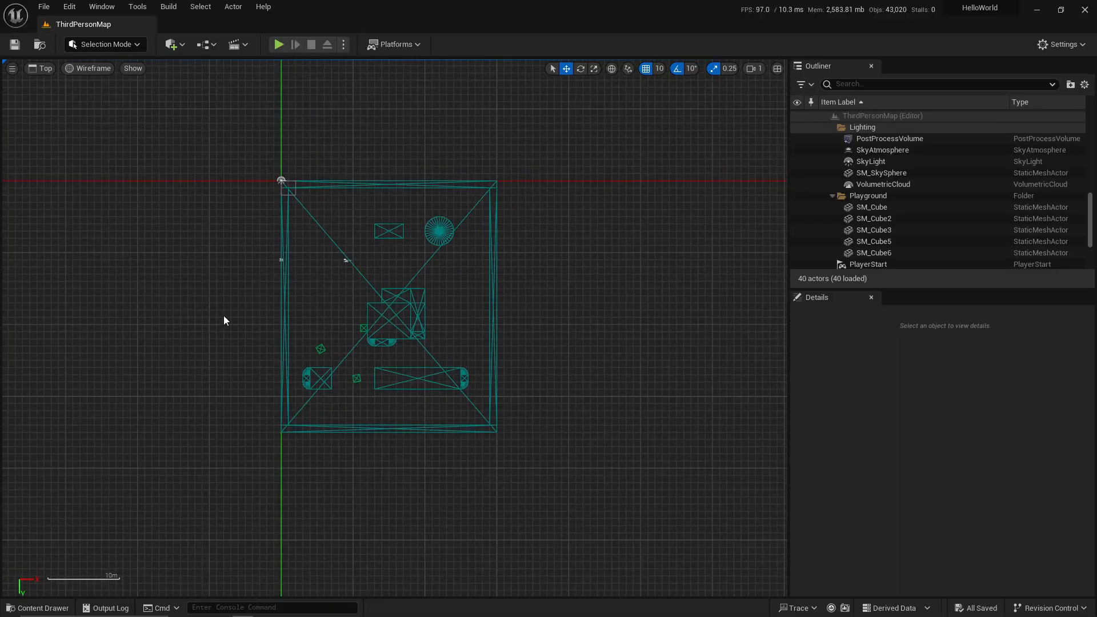
scroll(224, 316, "down", 2)
scroll(377, 311, "up", 7)
scroll(354, 311, "down", 3)
scroll(359, 311, "up", 4)
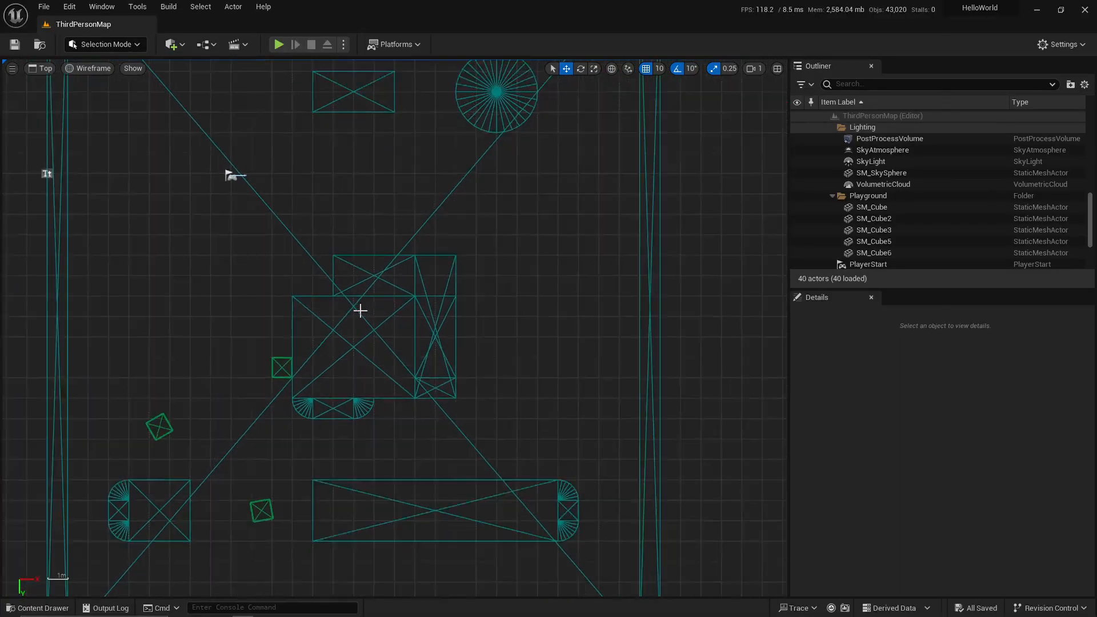
scroll(364, 307, "down", 2)
scroll(364, 303, "up", 4)
right_click_drag(366, 299, 411, 300)
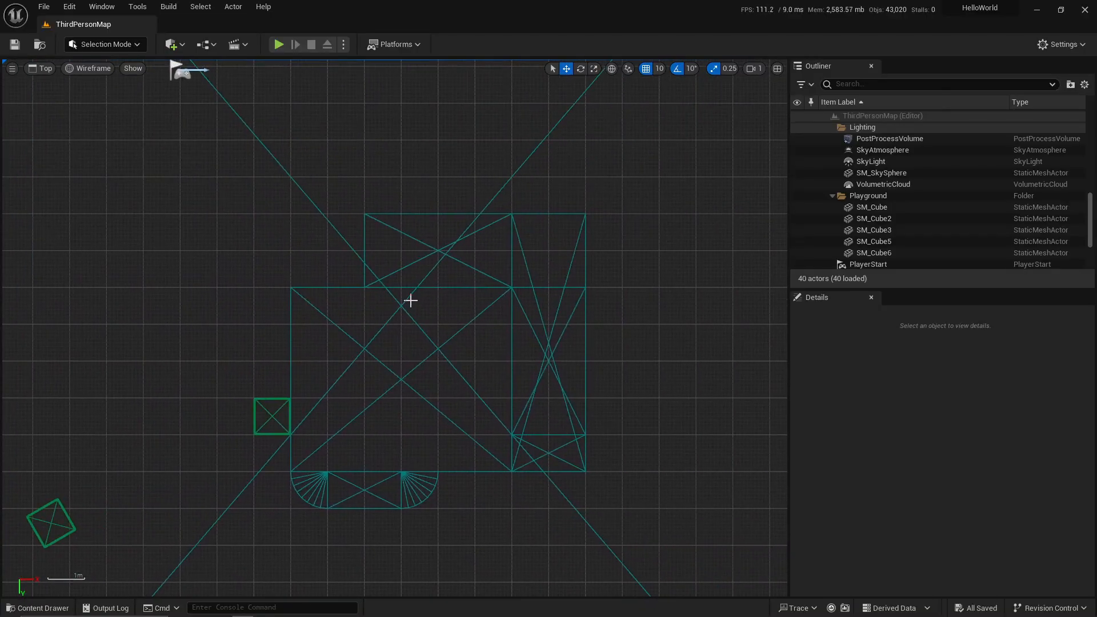
scroll(411, 300, "down", 5)
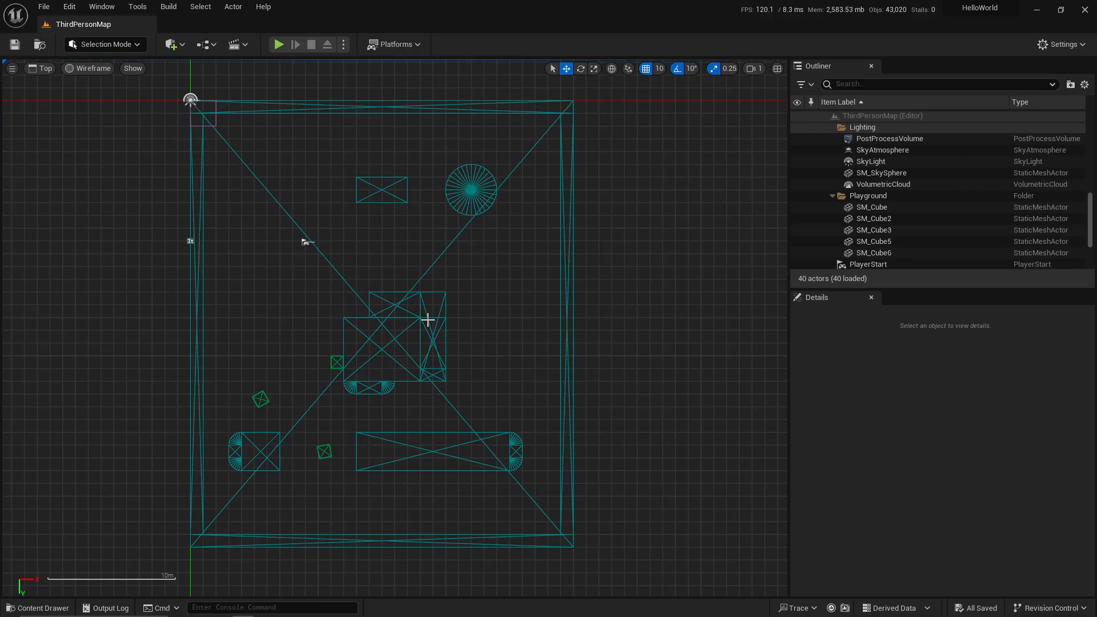
right_click_drag(428, 320, 462, 266)
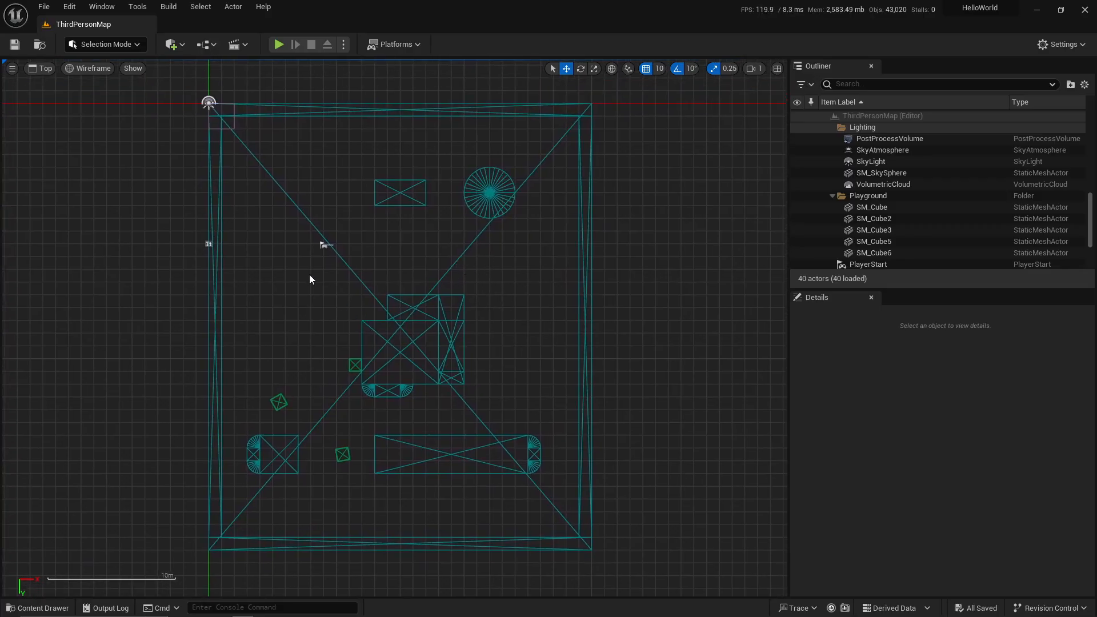
right_click_drag(310, 275, 310, 287)
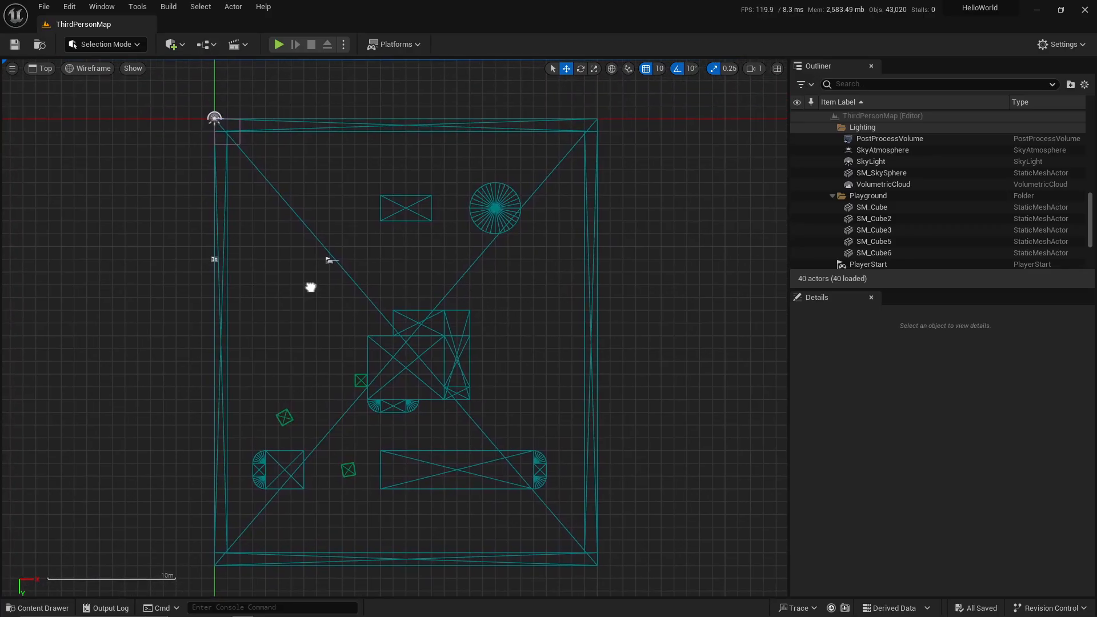
Switch the viewport to the Left orthographic view and look closely at the level's side profile.
left_click(41, 68)
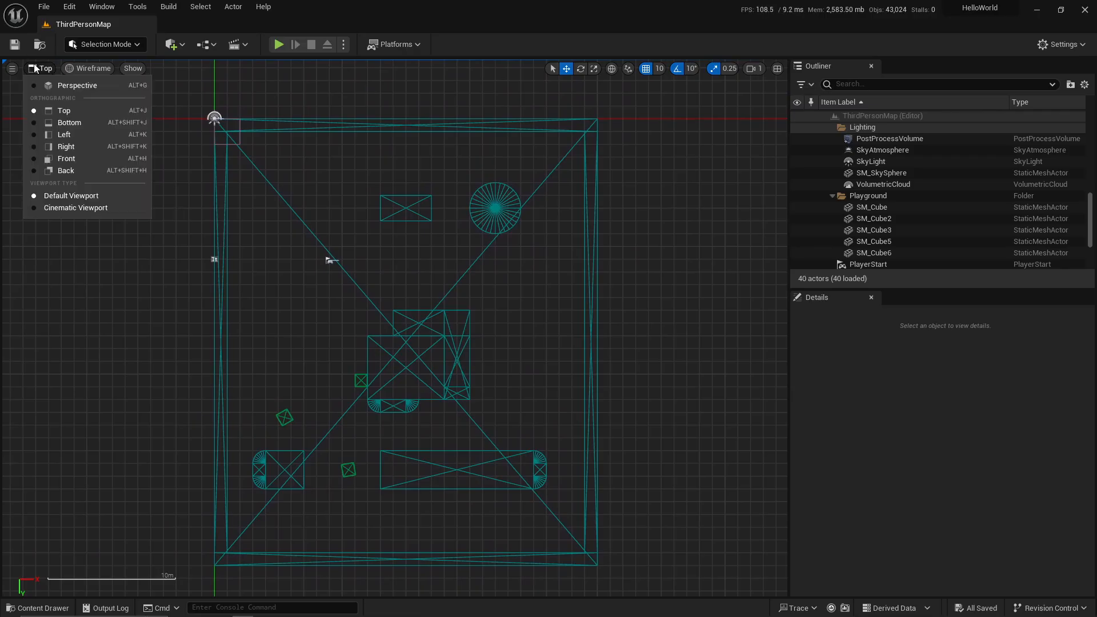
left_click(114, 134)
scroll(349, 518, "up", 4)
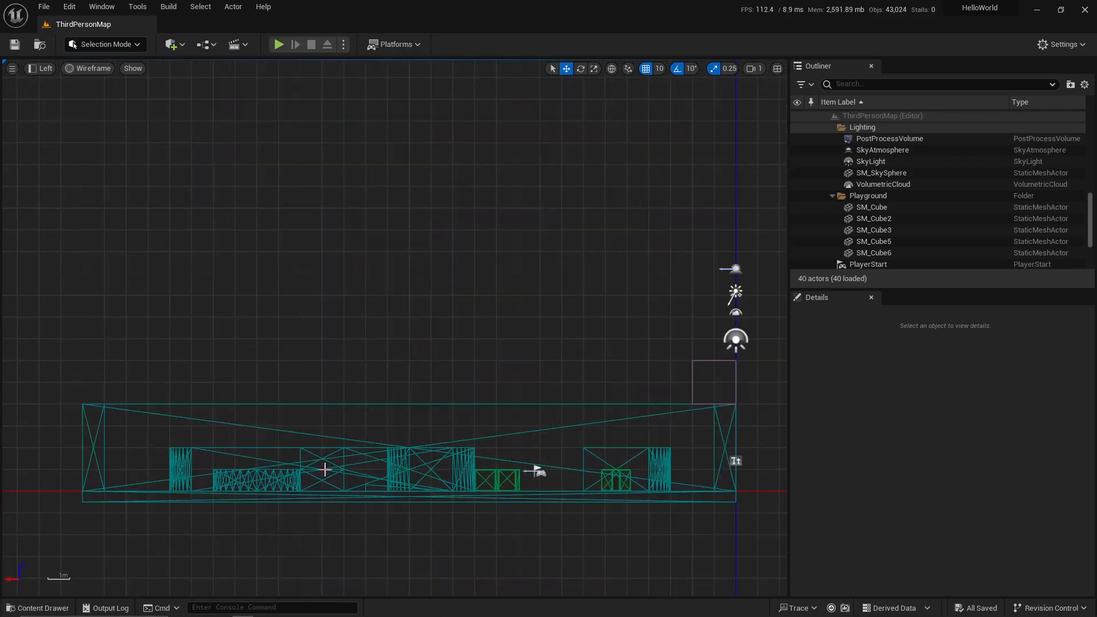
Switch the viewport to the Front orthographic view and bring the level's full width into sight.
left_click(41, 69)
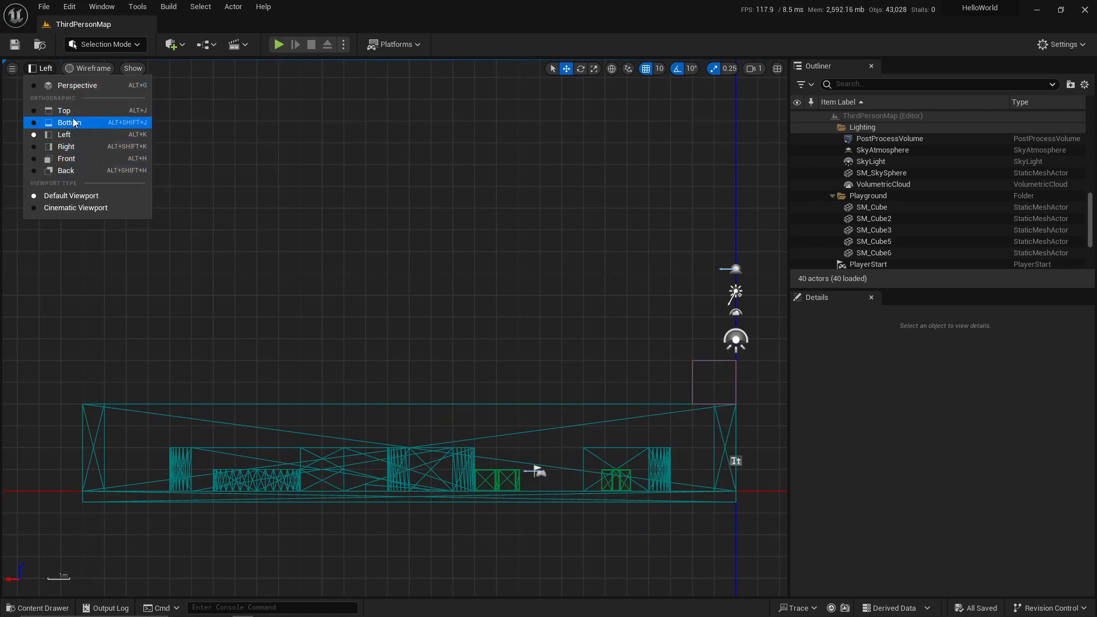
left_click(89, 159)
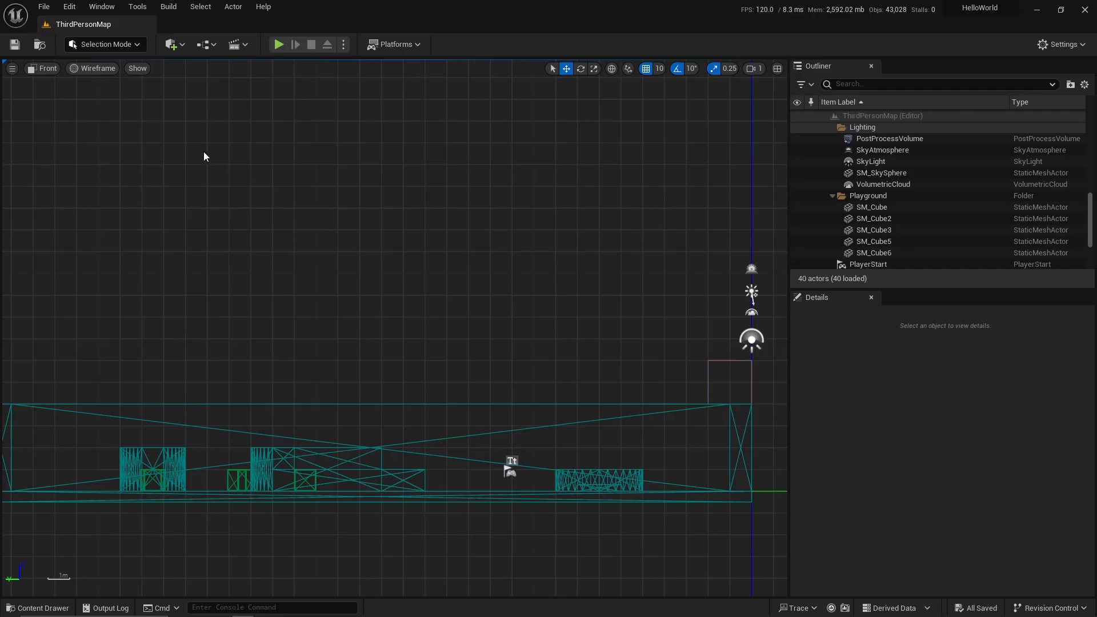
right_click_drag(203, 152, 339, 226)
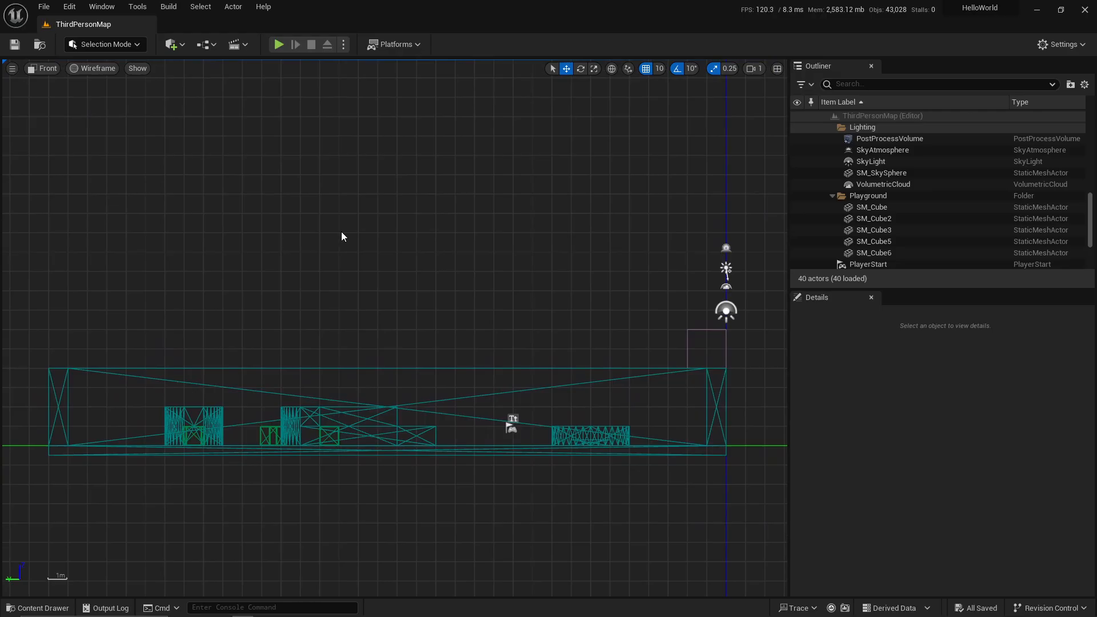
right_click_drag(329, 228, 297, 208)
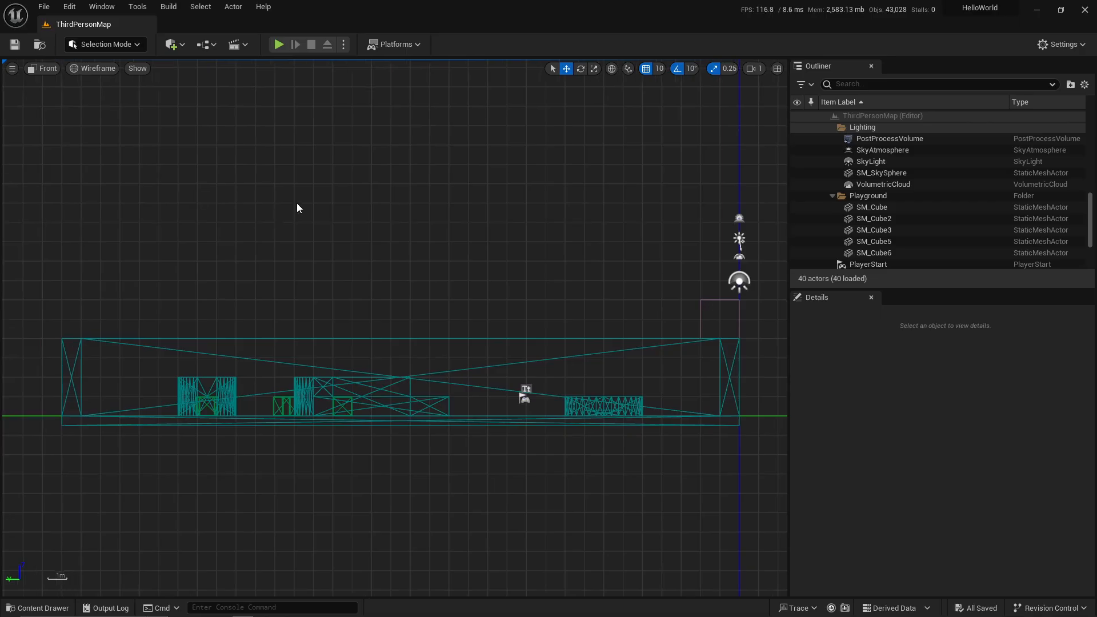
Switch the viewport back to the Top orthographic view and centre the whole level in it.
left_click(49, 69)
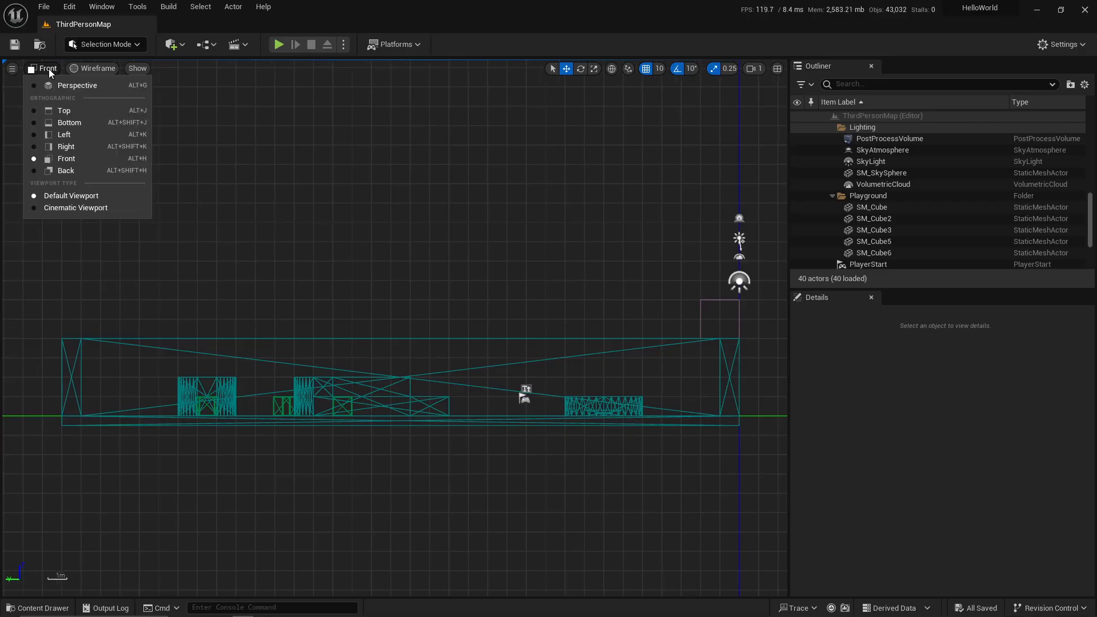
left_click(96, 111)
scroll(346, 224, "down", 4)
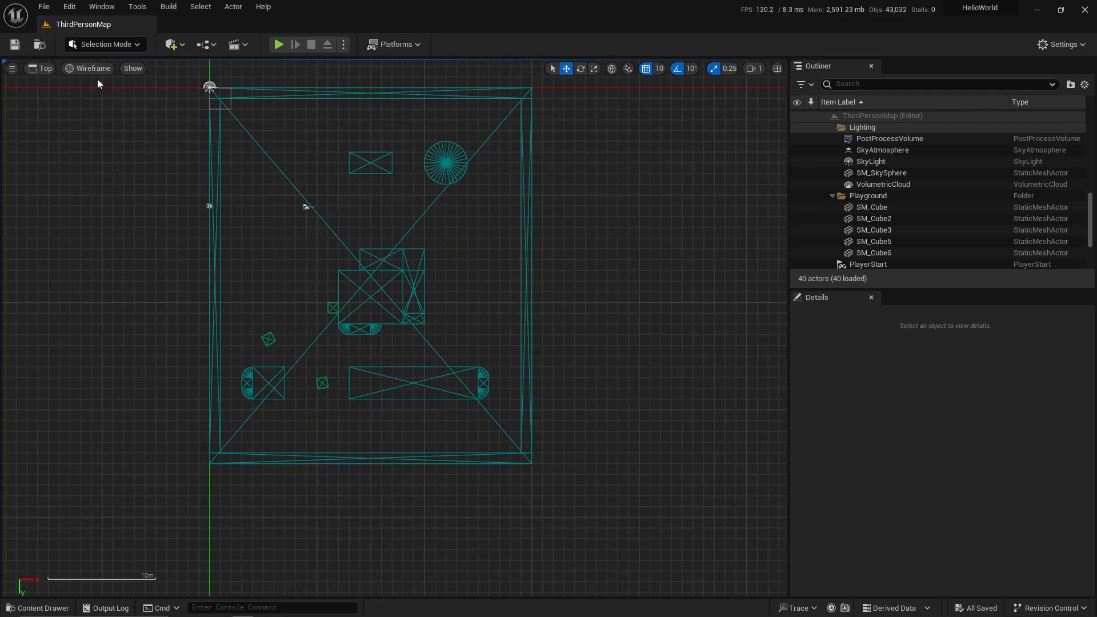
right_click_drag(290, 164, 316, 210)
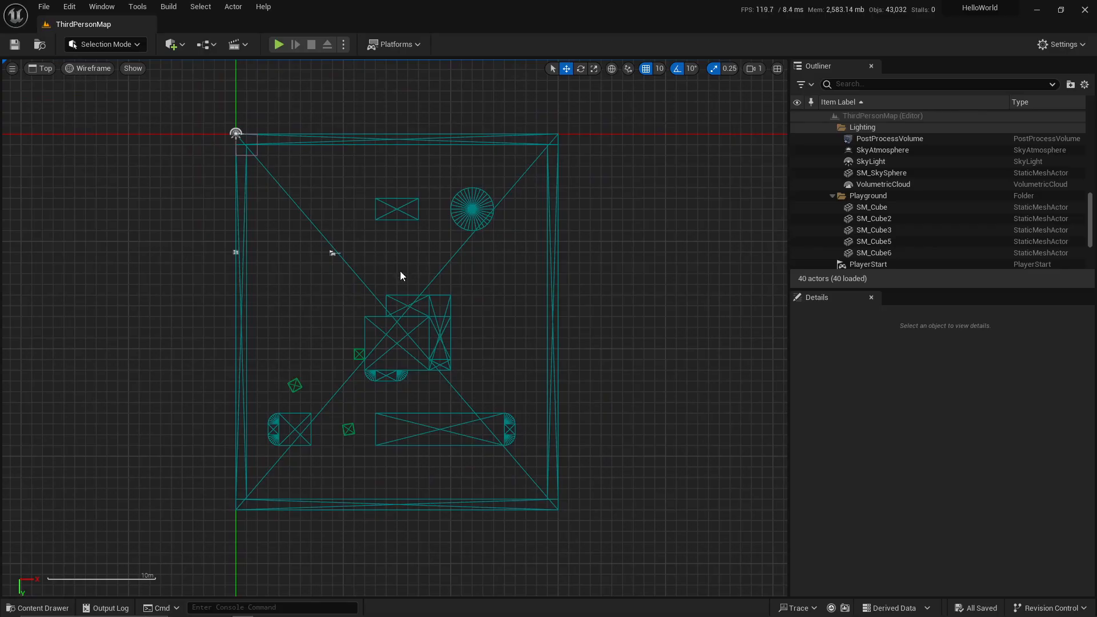
Select the ramp SM_Ramp2 by its wireframe edge beside the central block, and clear the selection.
scroll(414, 334, "up", 8)
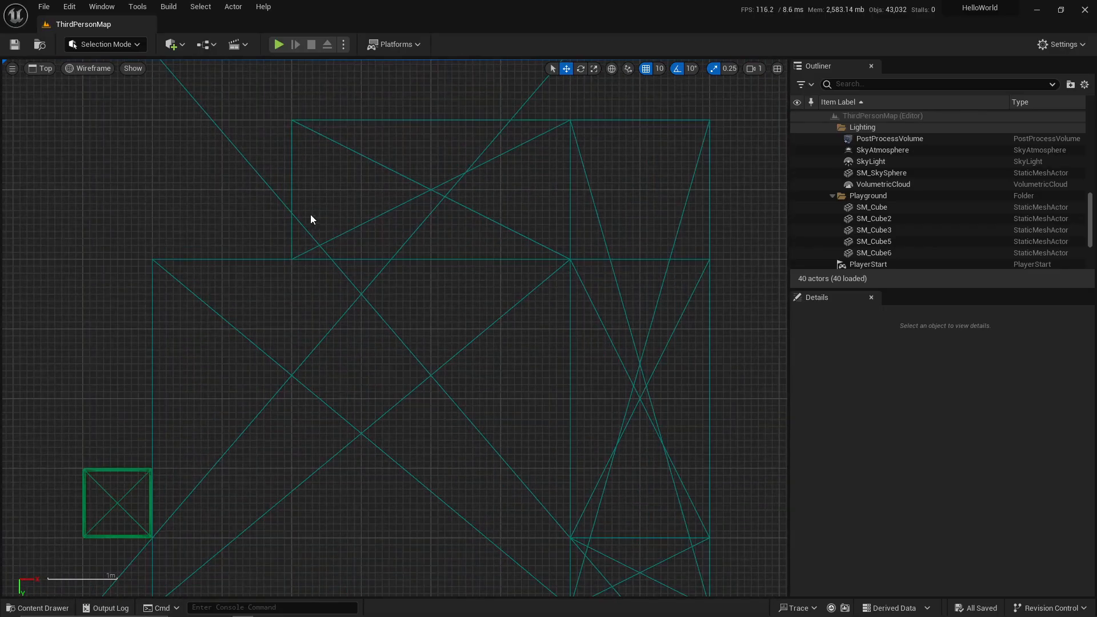
scroll(310, 217, "up", 2)
left_click(280, 192)
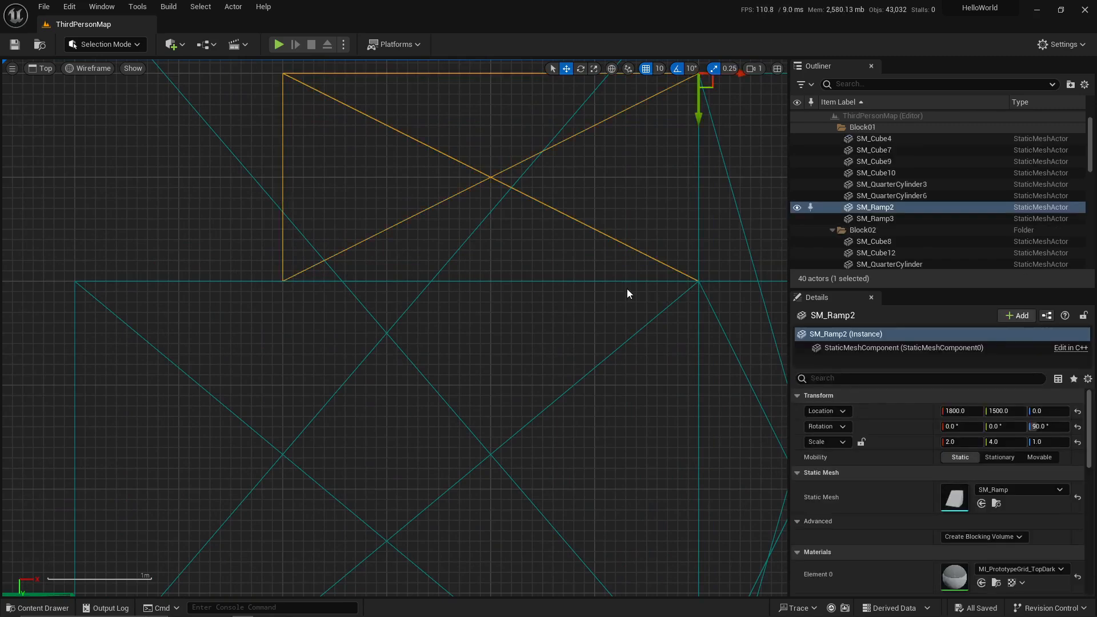
right_click_drag(592, 342, 516, 353)
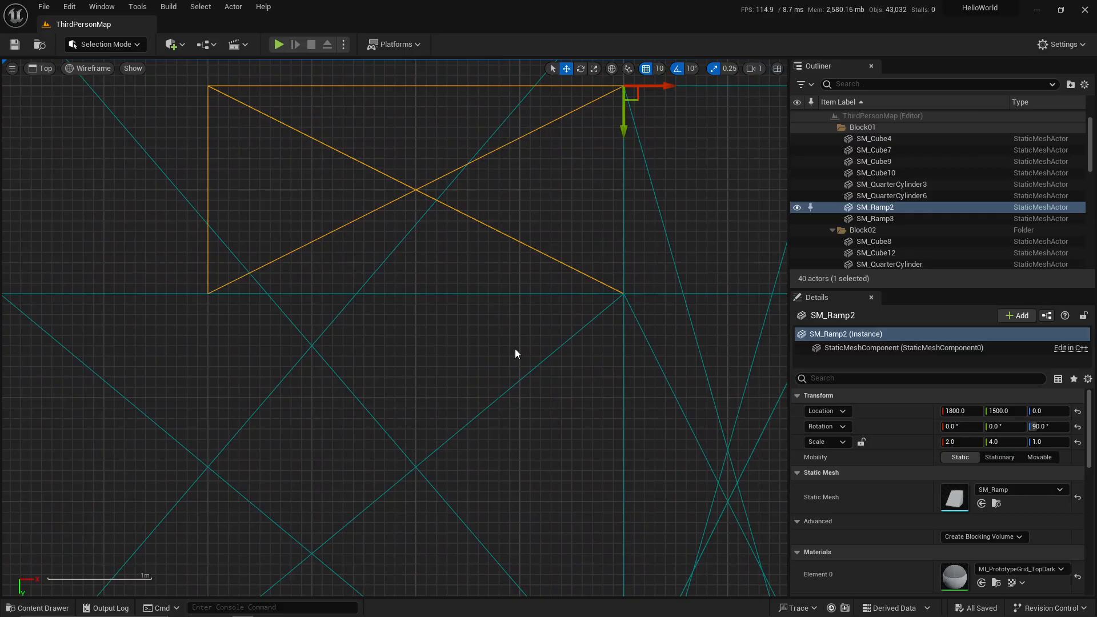
scroll(503, 321, "down", 5)
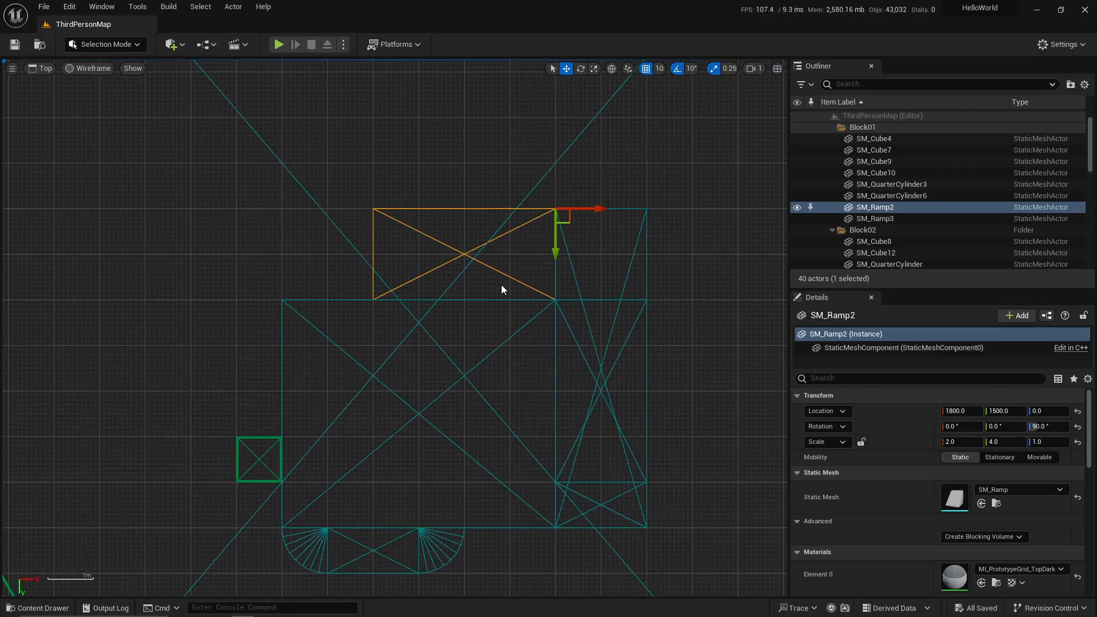
left_click(77, 135)
Change the Top view's rendering from Wireframe to Lit and frame the complete level.
left_click(94, 72)
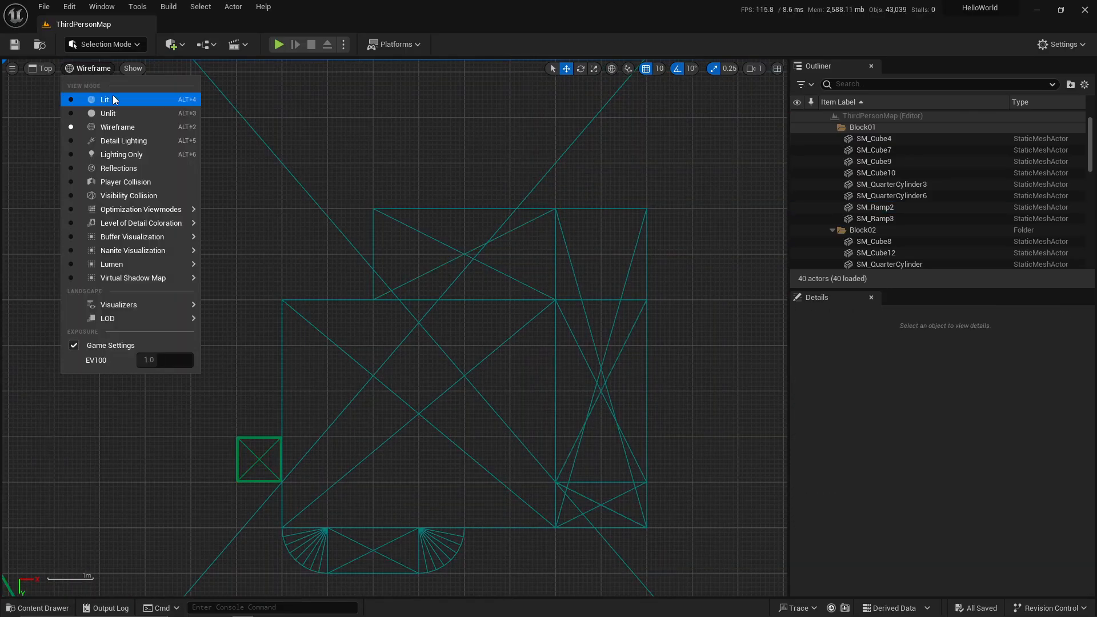
key("Escape")
left_click(157, 98)
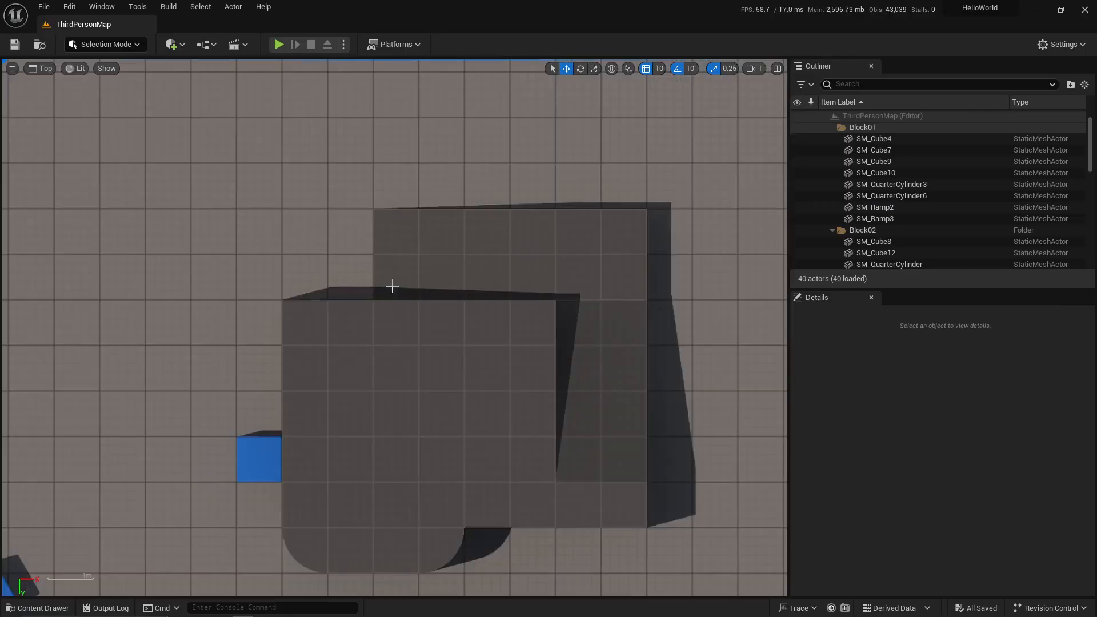
scroll(387, 287, "down", 4)
scroll(386, 287, "down", 2)
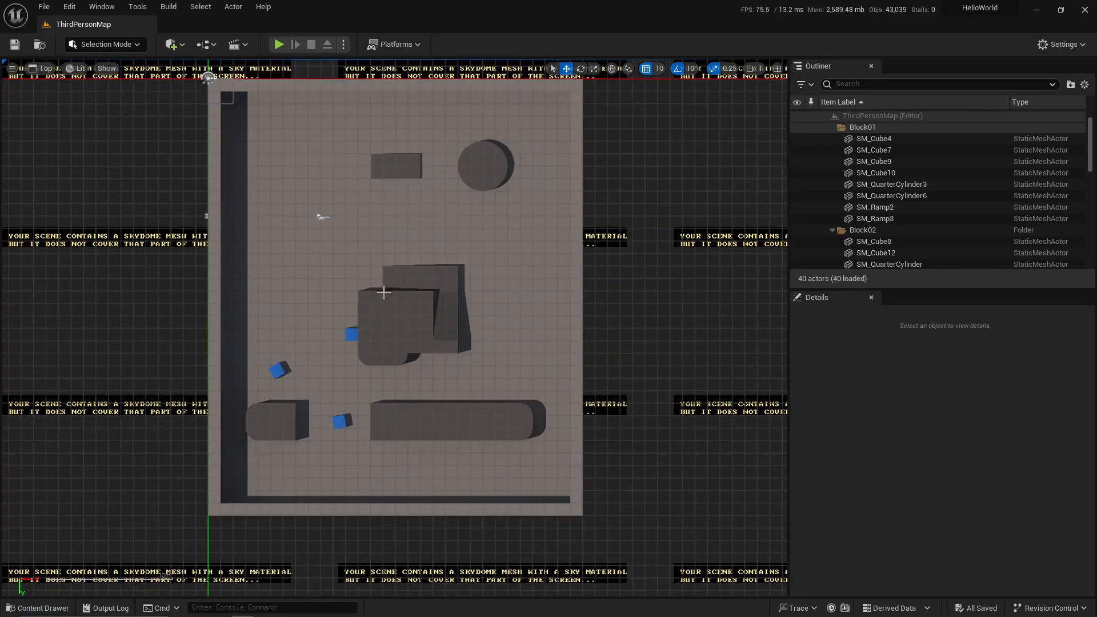
scroll(388, 290, "down", 2)
scroll(354, 282, "up", 1)
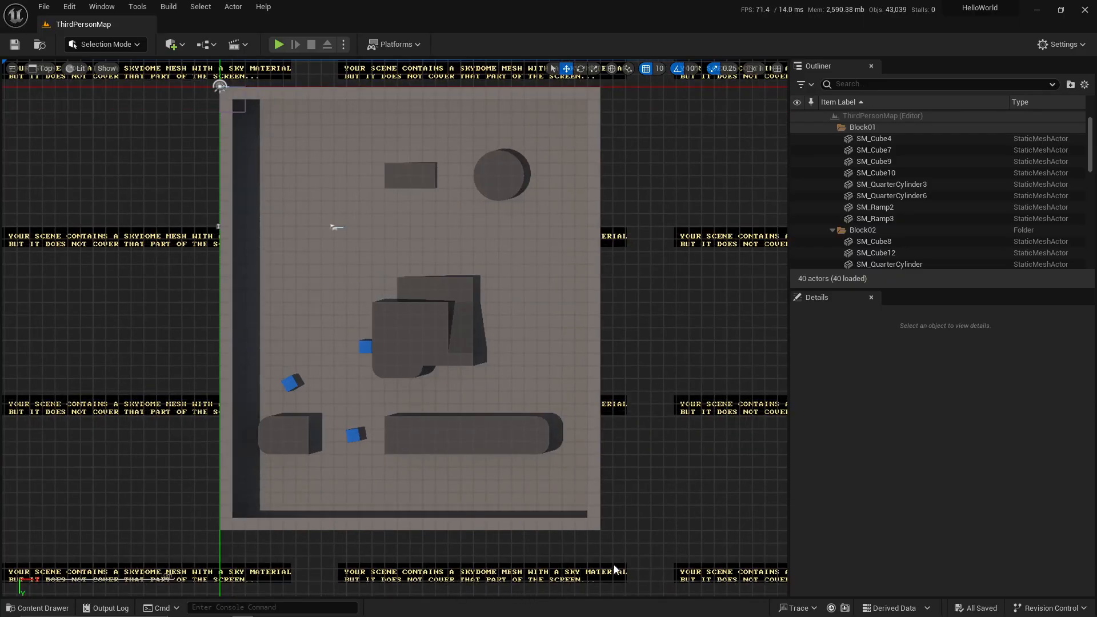
right_click_drag(657, 355, 693, 362)
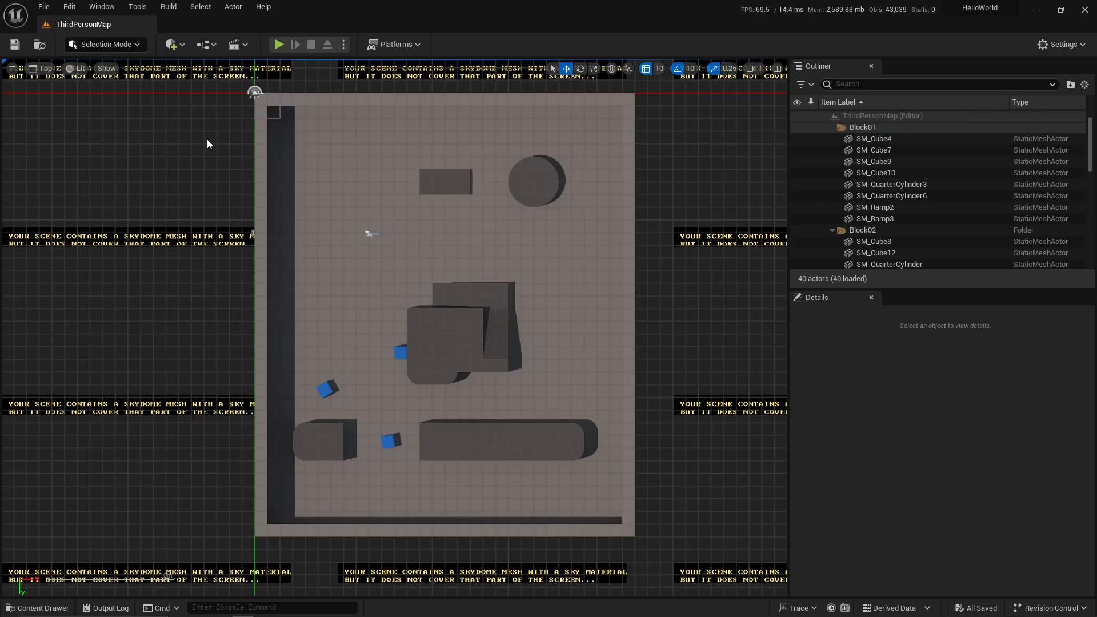
Render the Top view in Unlit mode to see the level without lighting.
left_click(75, 68)
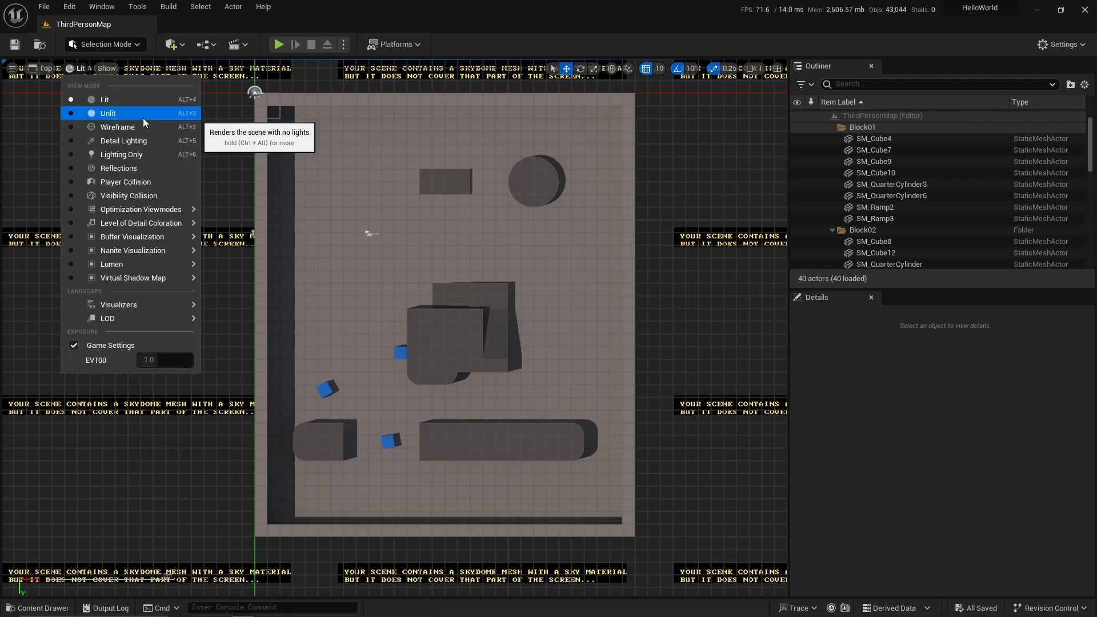
left_click(143, 118)
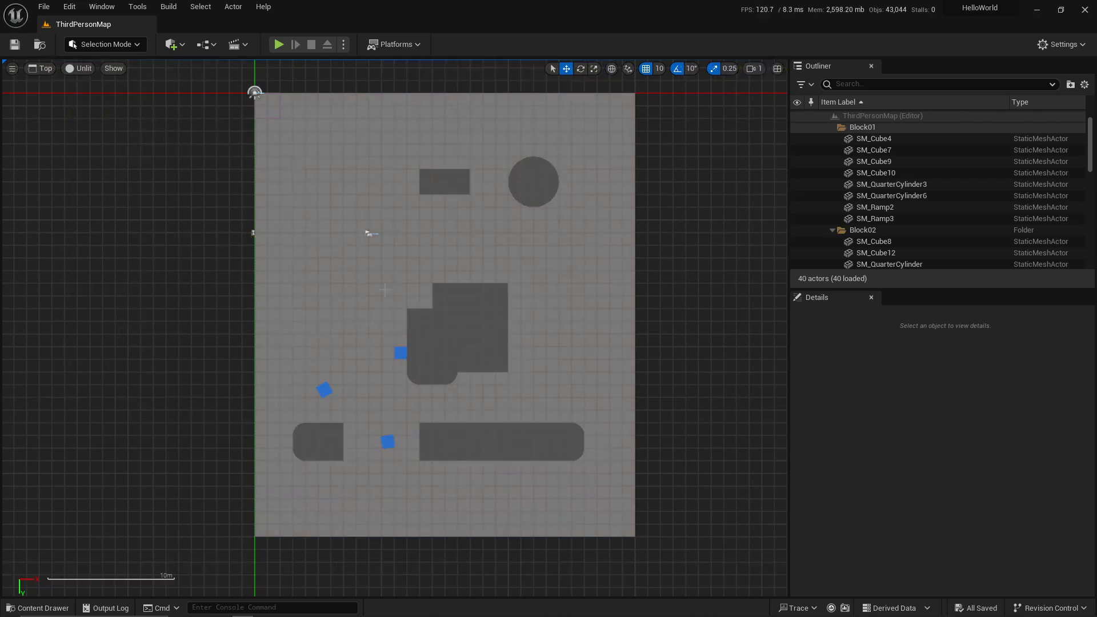
scroll(415, 247, "up", 1)
scroll(438, 227, "down", 1)
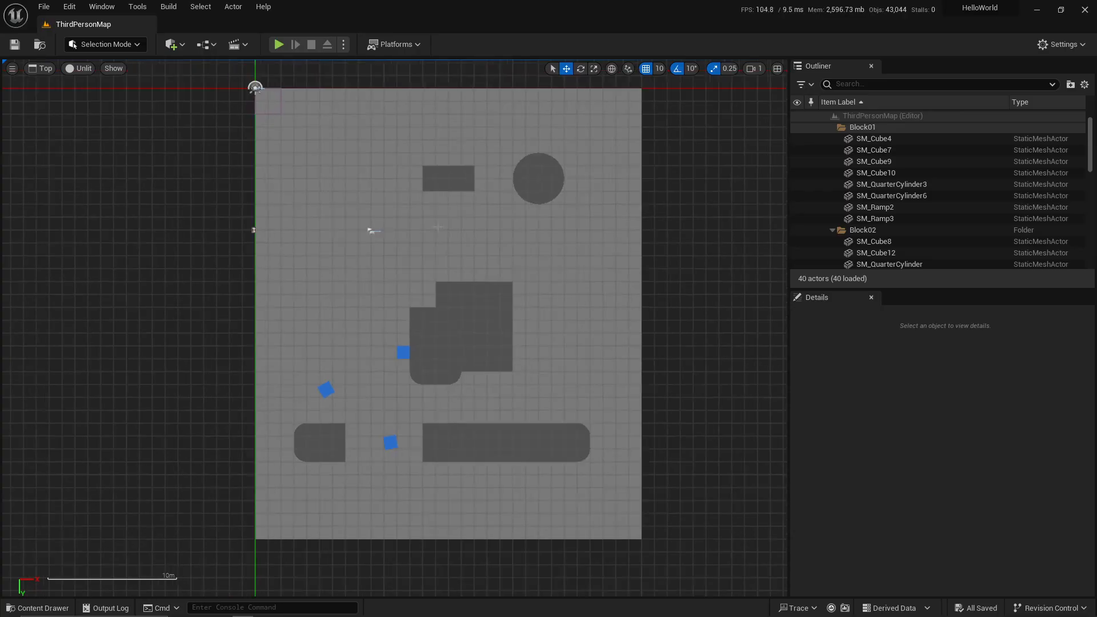
Render the Top view in Reflections mode, followed by Player Collision mode.
left_click(90, 67)
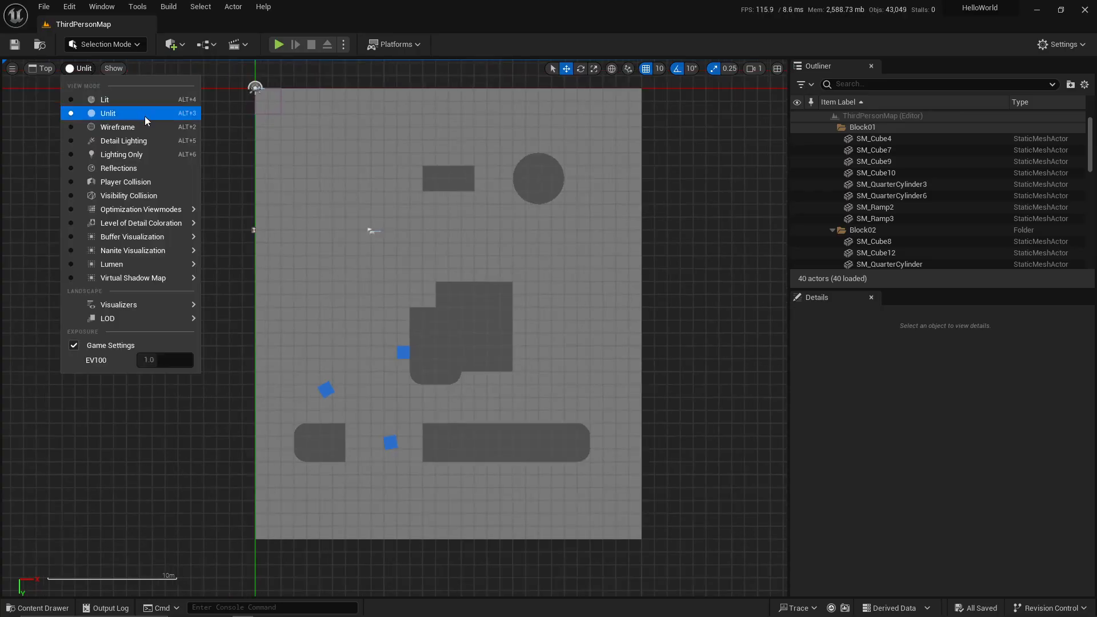
left_click(159, 168)
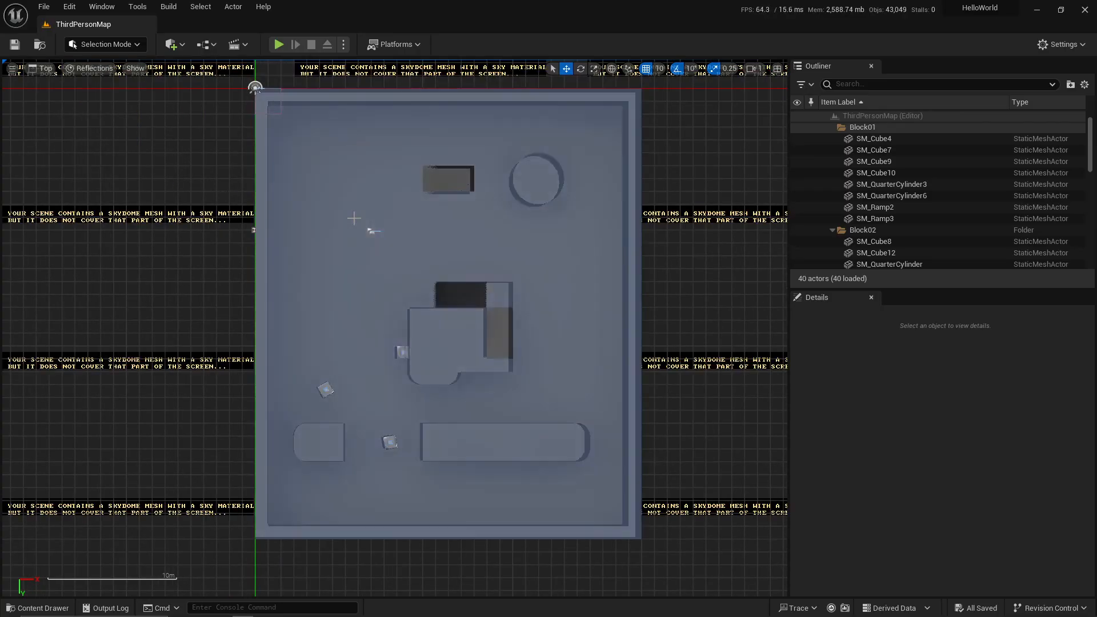
left_click(97, 69)
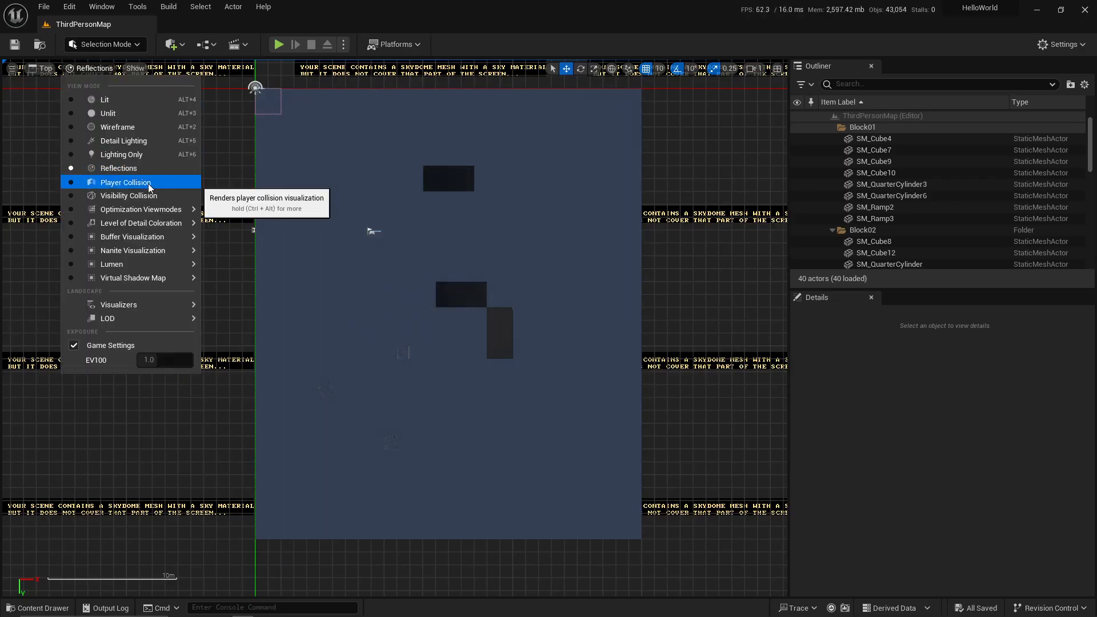
left_click(151, 181)
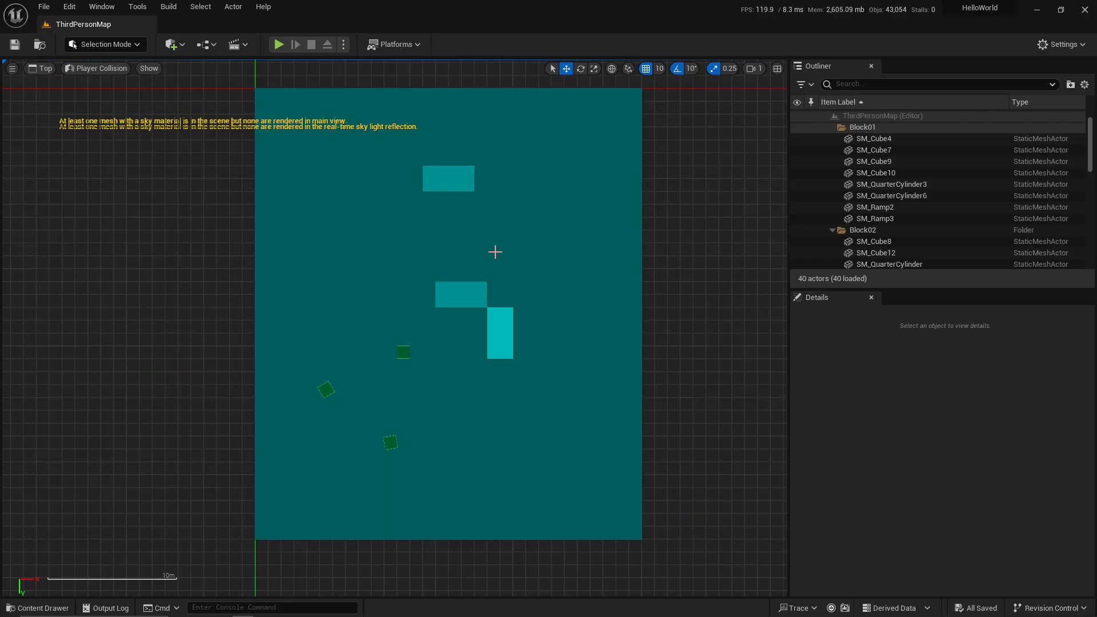
Look through the remaining view modes, including the Optimization Viewmodes and Buffer Visualization options.
left_click(112, 66)
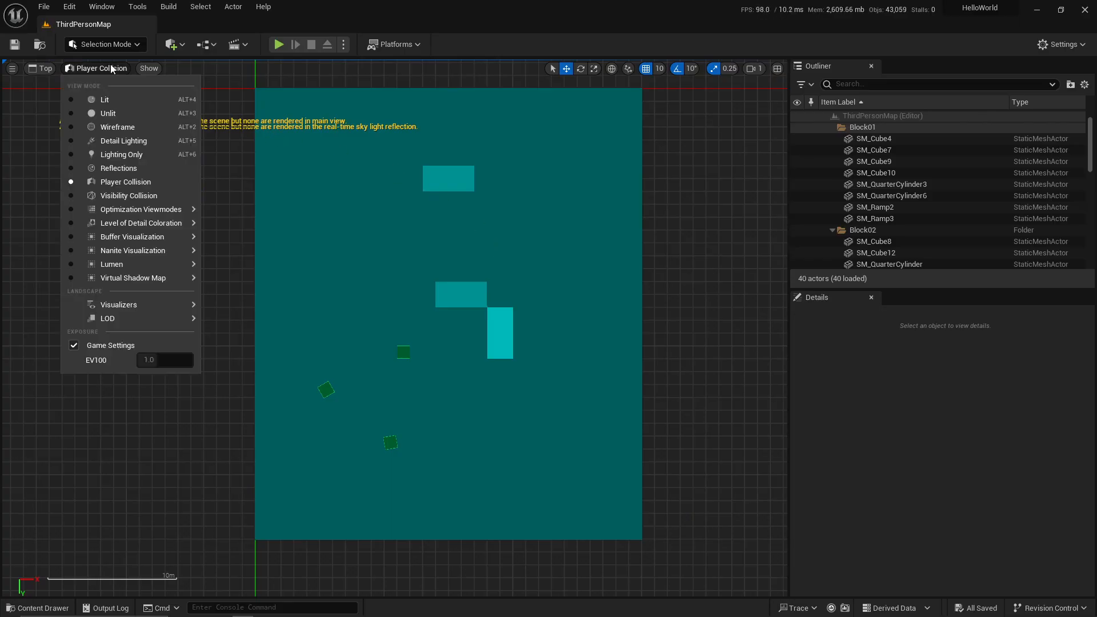
mouse_move(118, 72)
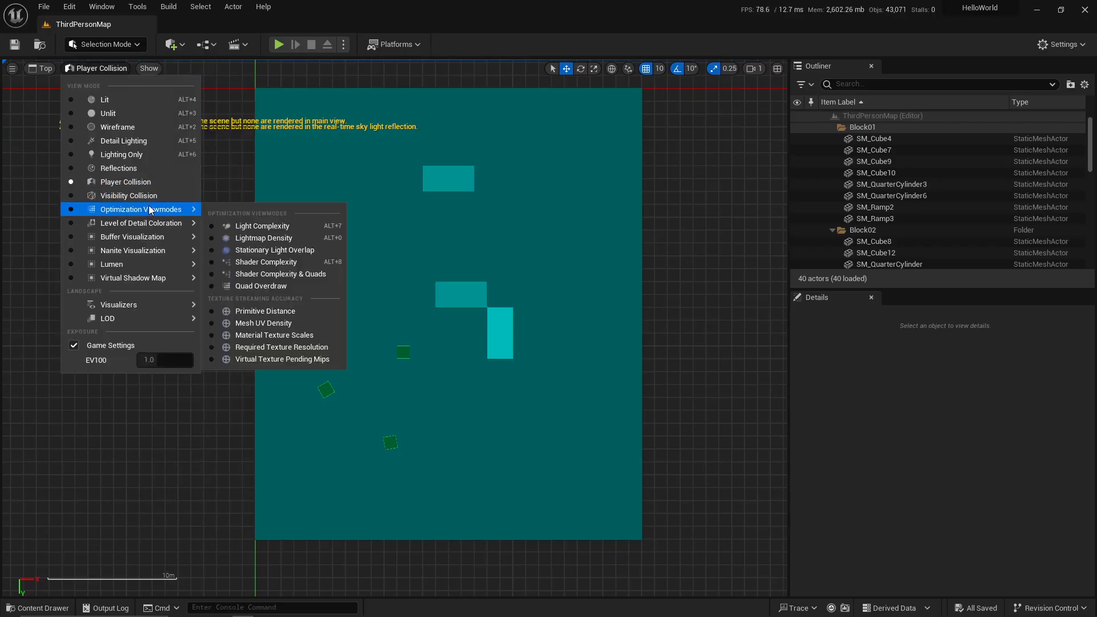
mouse_move(156, 239)
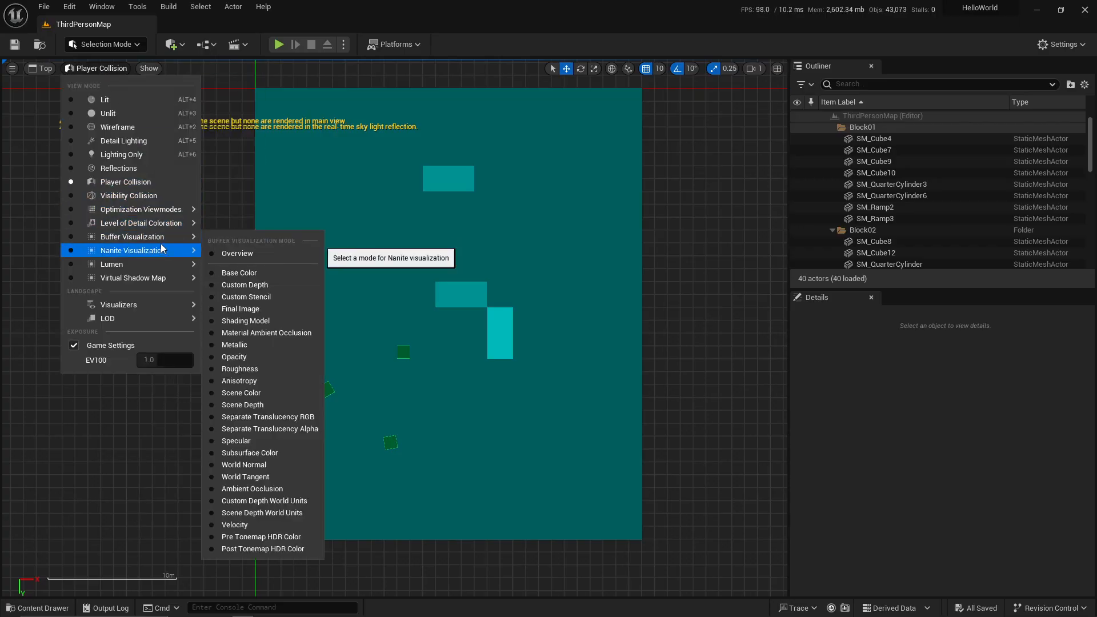
mouse_move(167, 267)
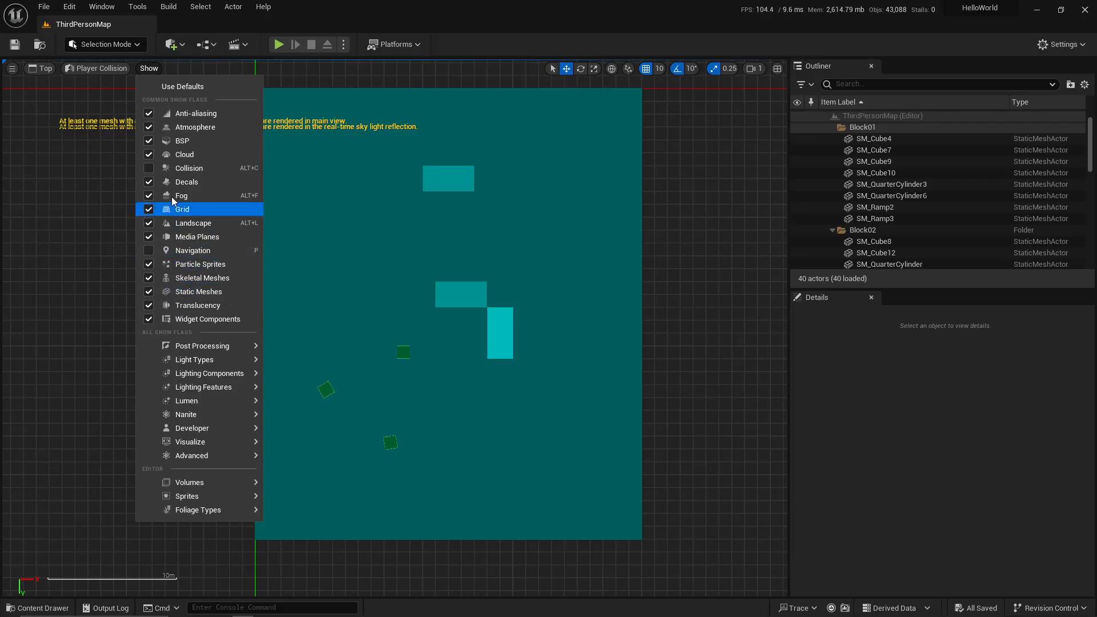
Hide the viewport's Grid and show it again using its show flag.
left_click(148, 210)
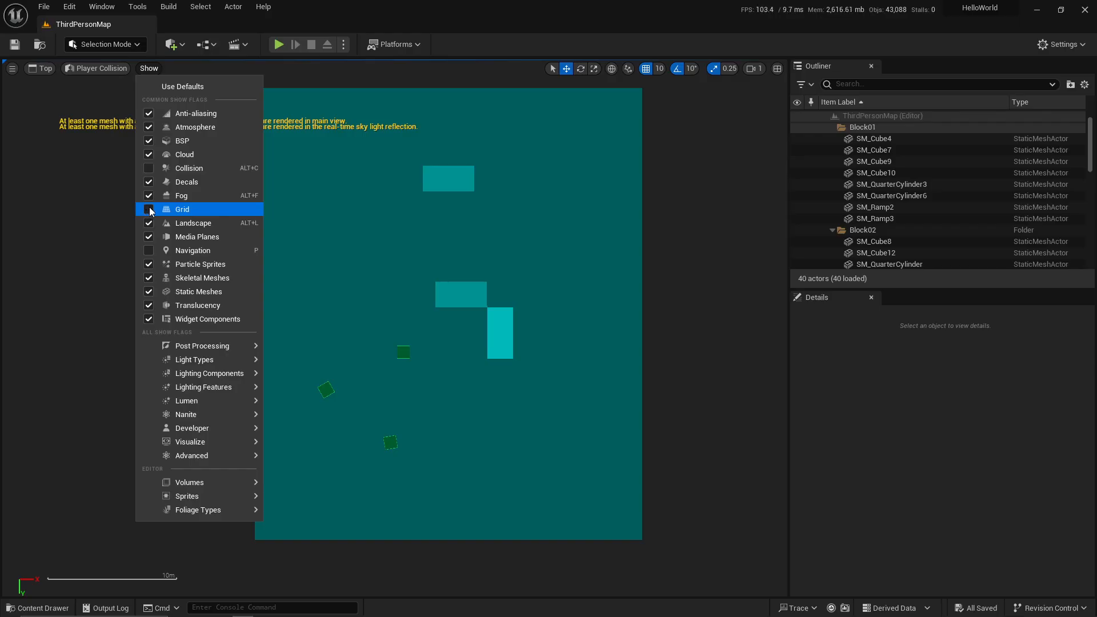
left_click(150, 210)
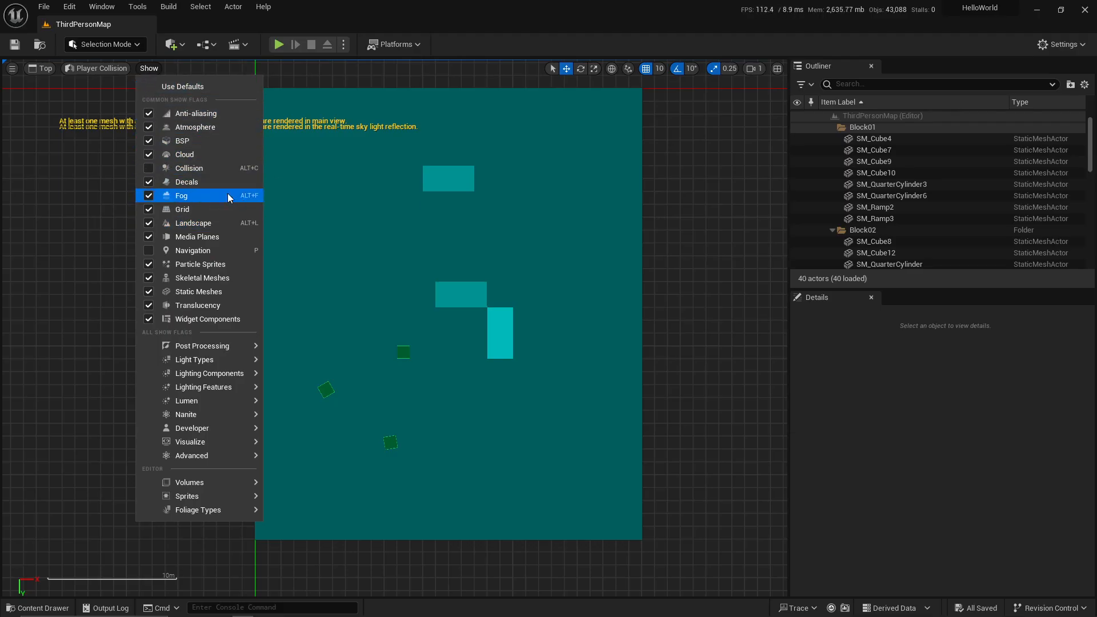
left_click(112, 69)
Check the available view types and cycle the viewport through Perspective, Front, Top and Left.
left_click(44, 68)
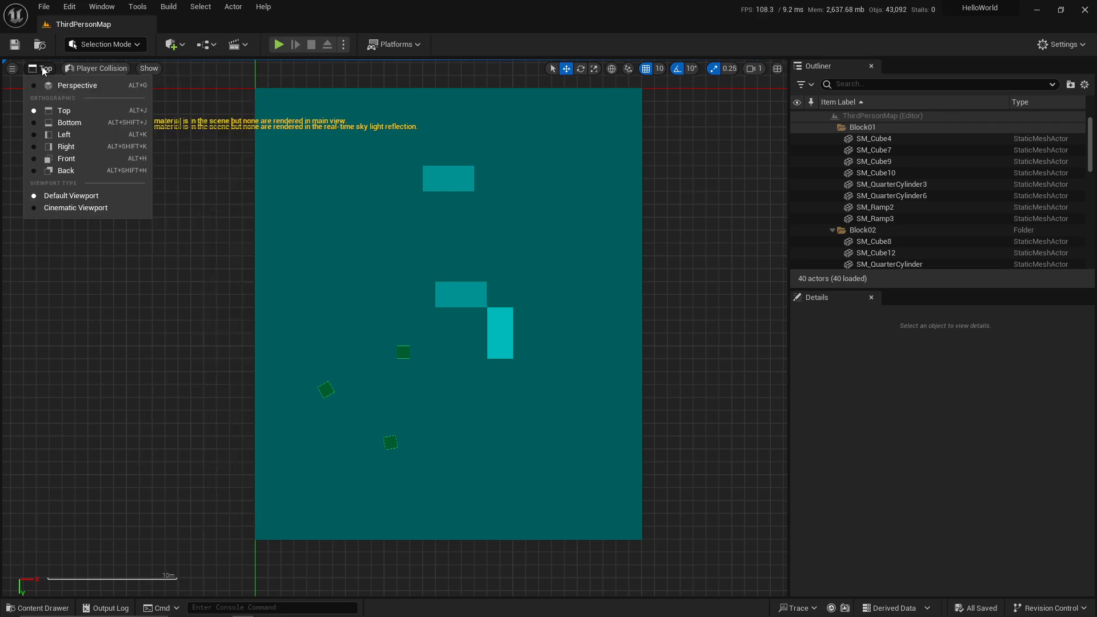
left_click(186, 273)
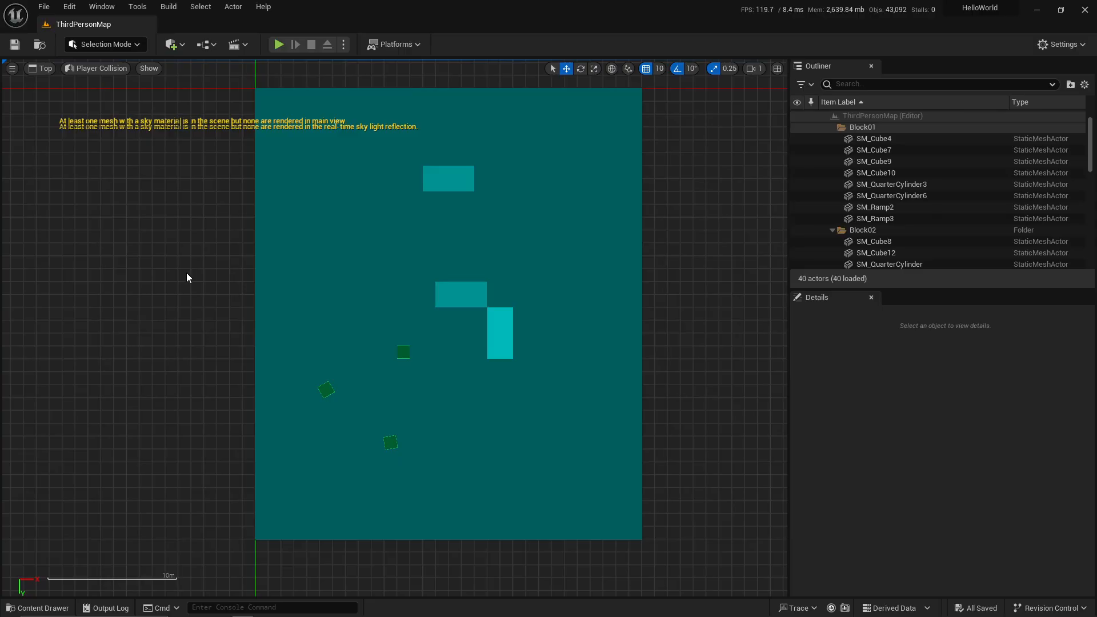
key("alt+g")
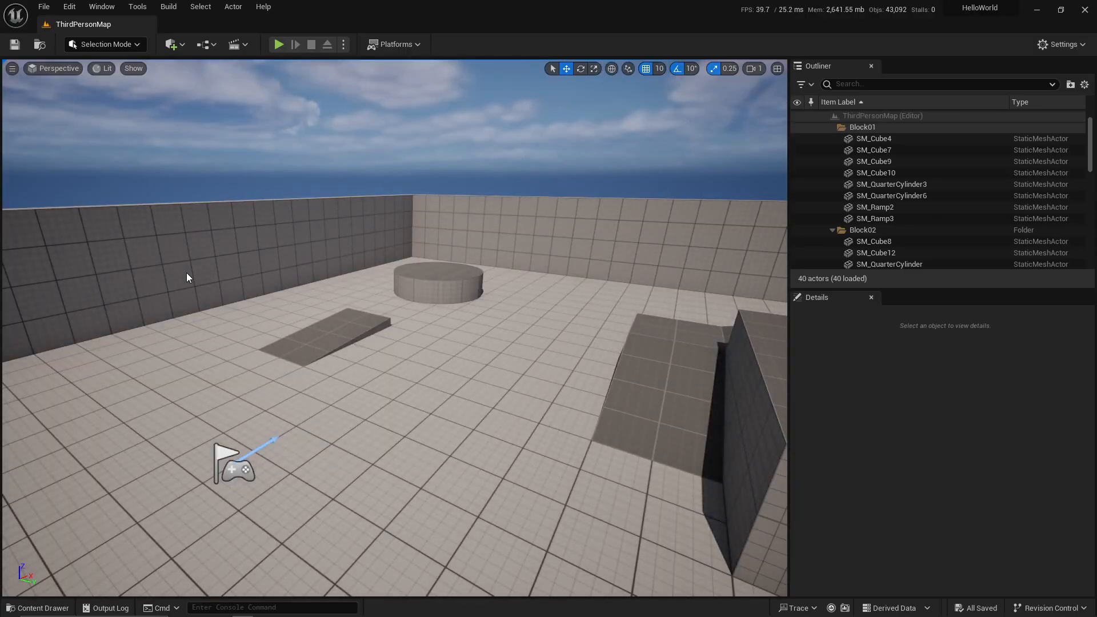
key("alt+h")
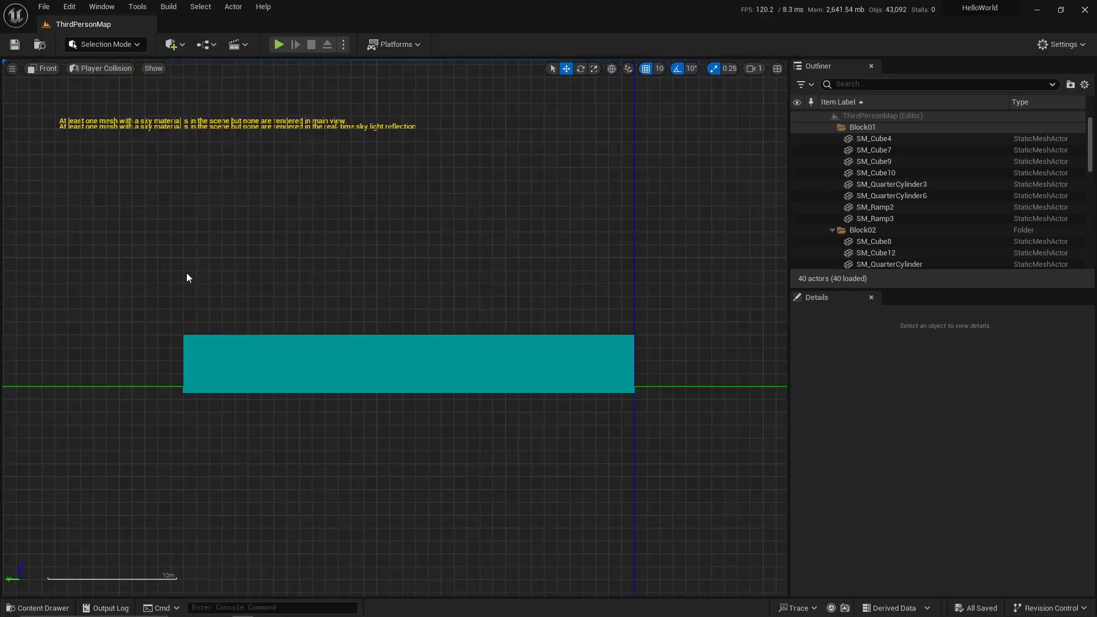
key("alt+j")
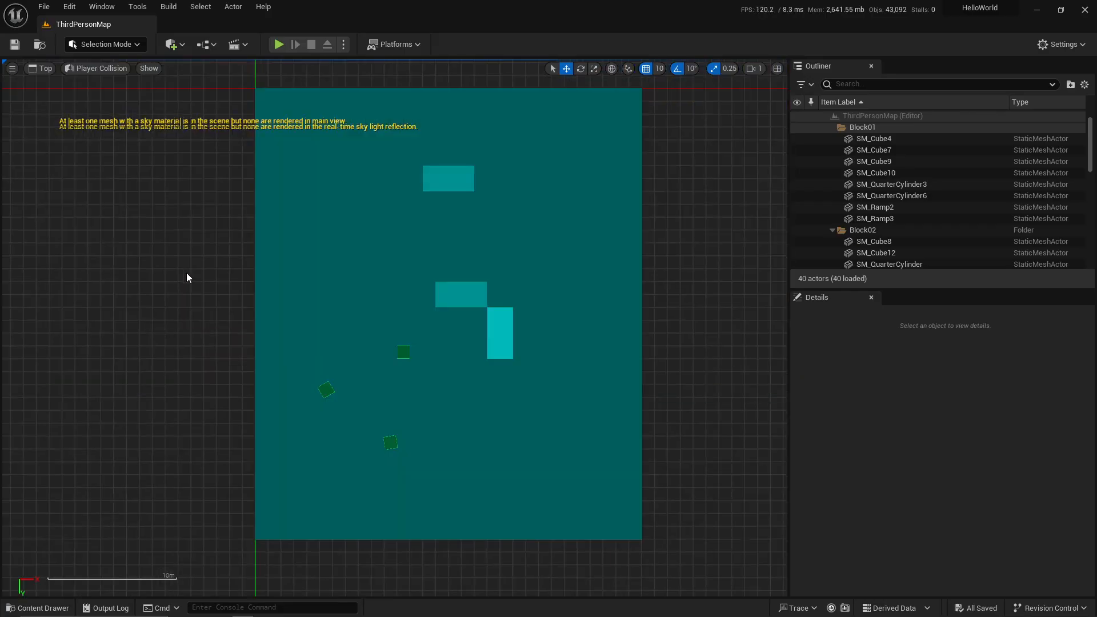
key("alt+k")
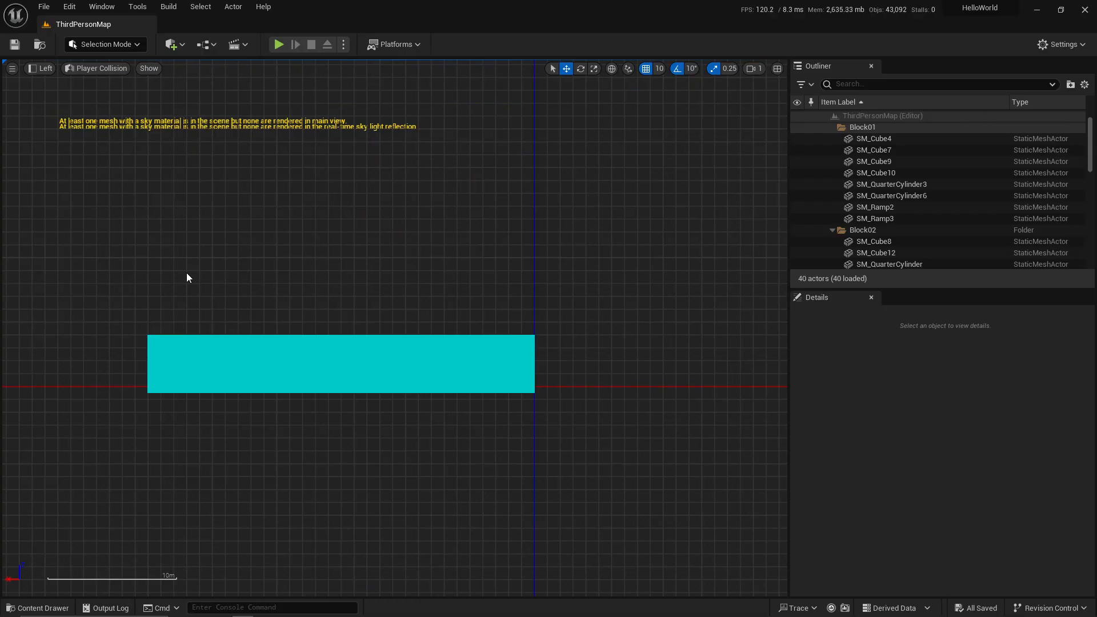
Cycle the viewport through Front, Top, Left, Perspective and back to Top, and briefly play the level in the editor.
key("alt+h")
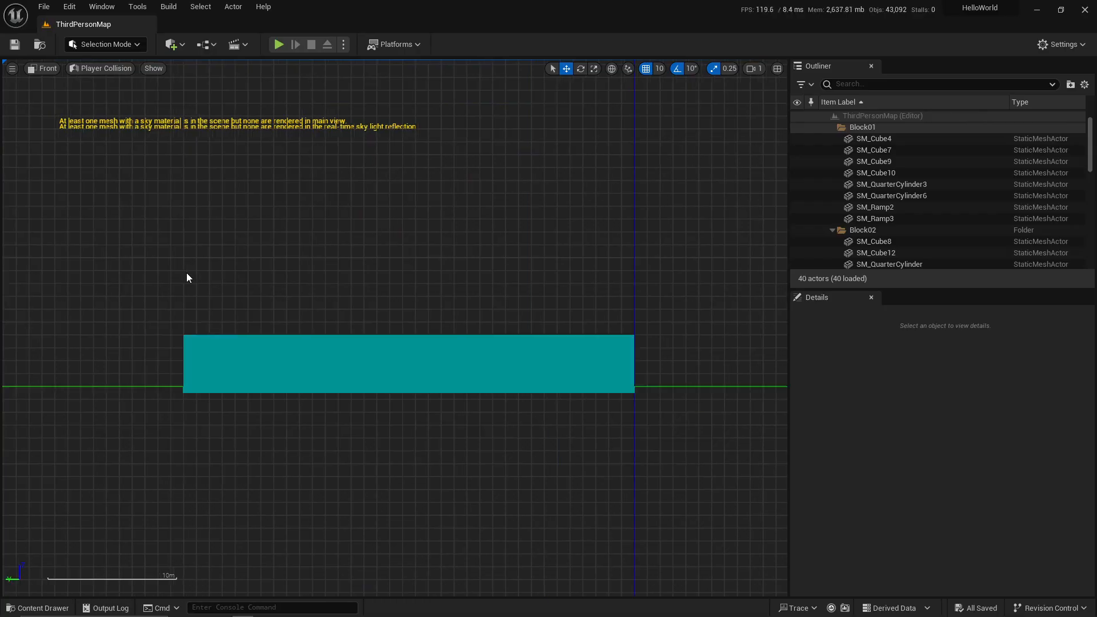
key("alt+j")
key("alt+k")
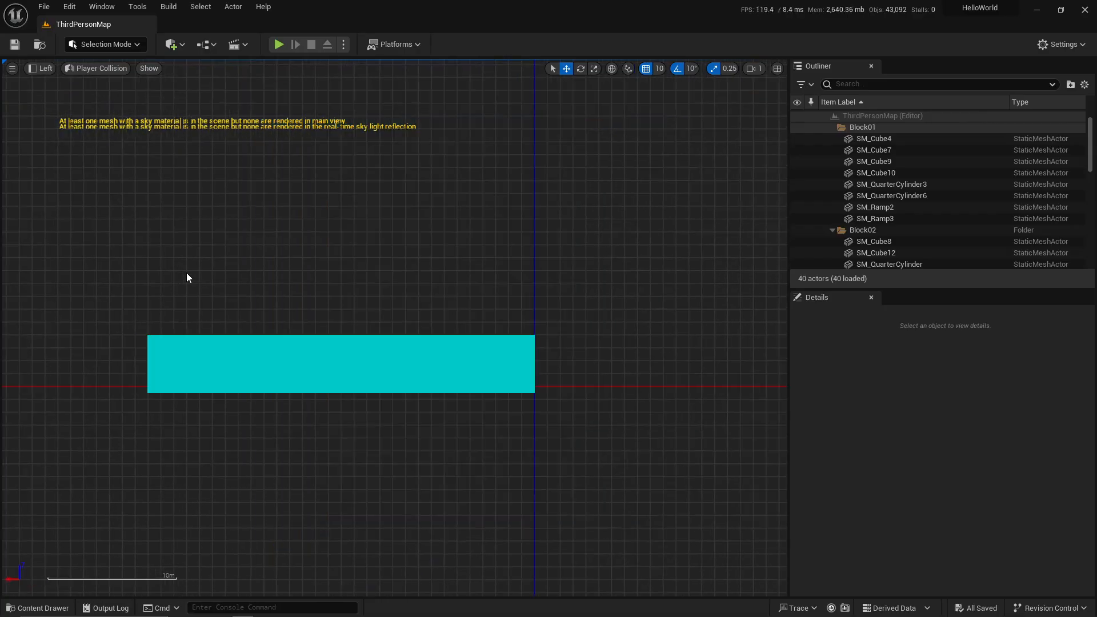
key("alt+g")
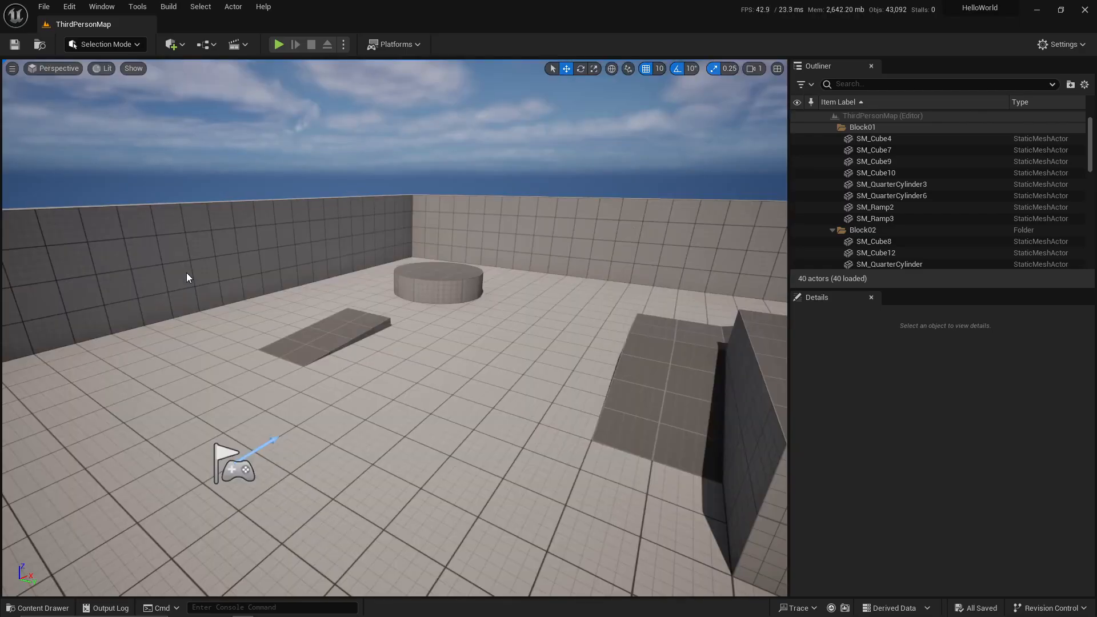
key("alt+j")
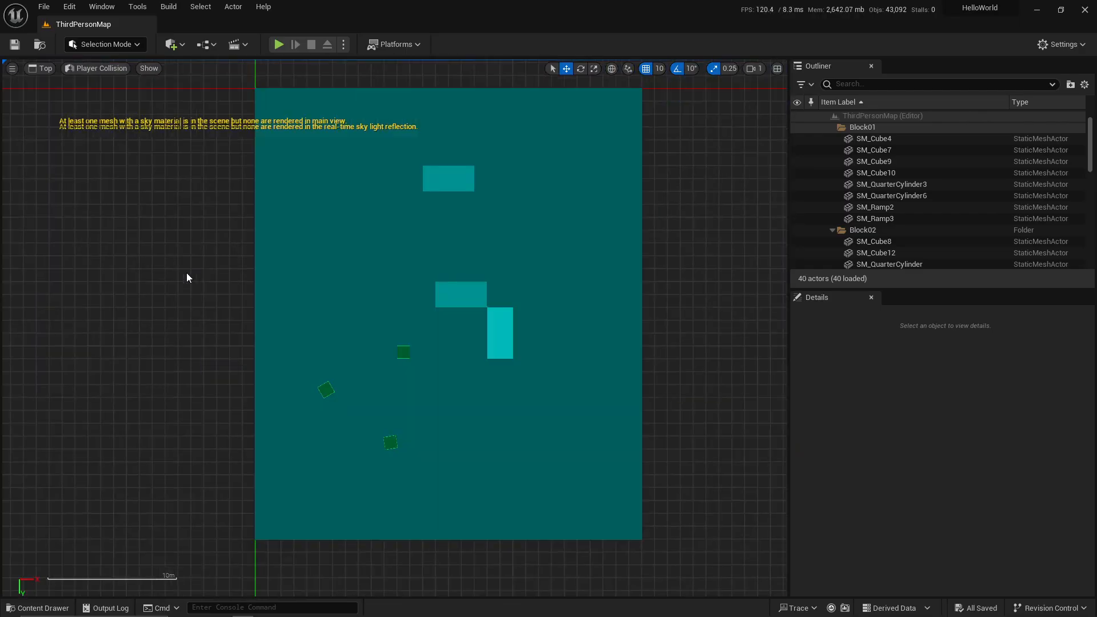
key("alt+p")
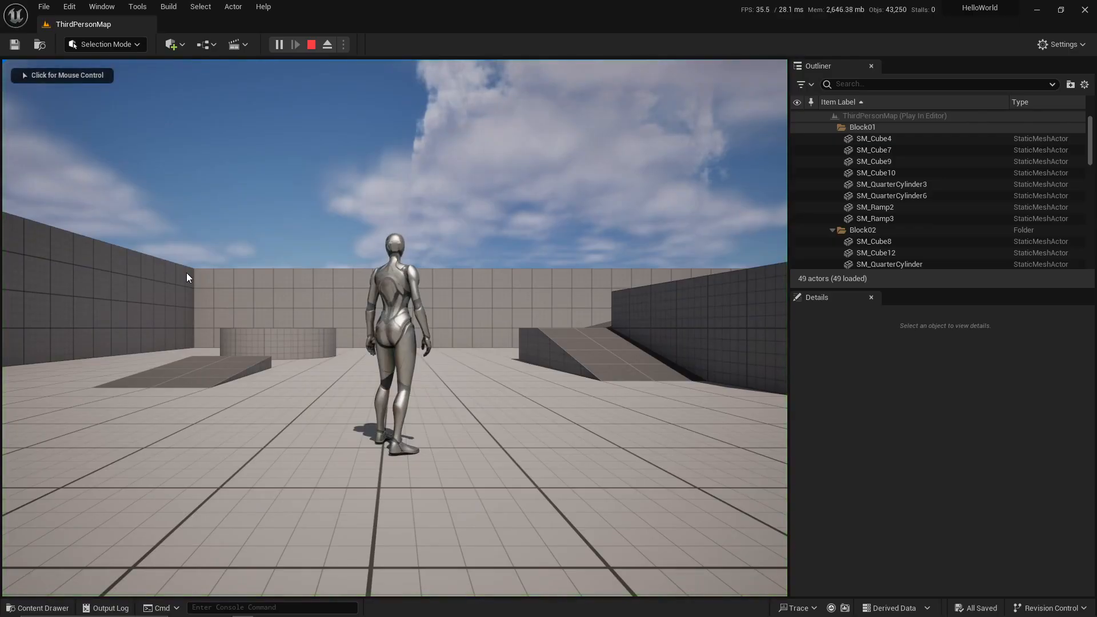
key("Escape")
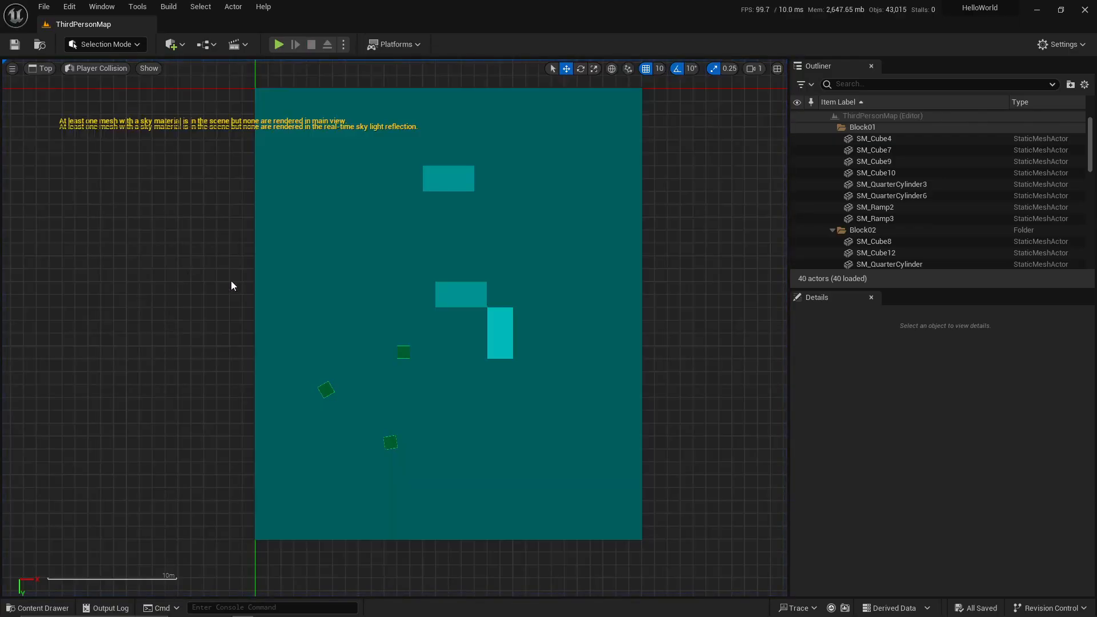
Return to the Perspective view and select the blue SM_ChamferCube standing against the large block.
right_click_drag(231, 282, 248, 276)
key("alt+g")
right_click_drag(458, 299, 652, 327)
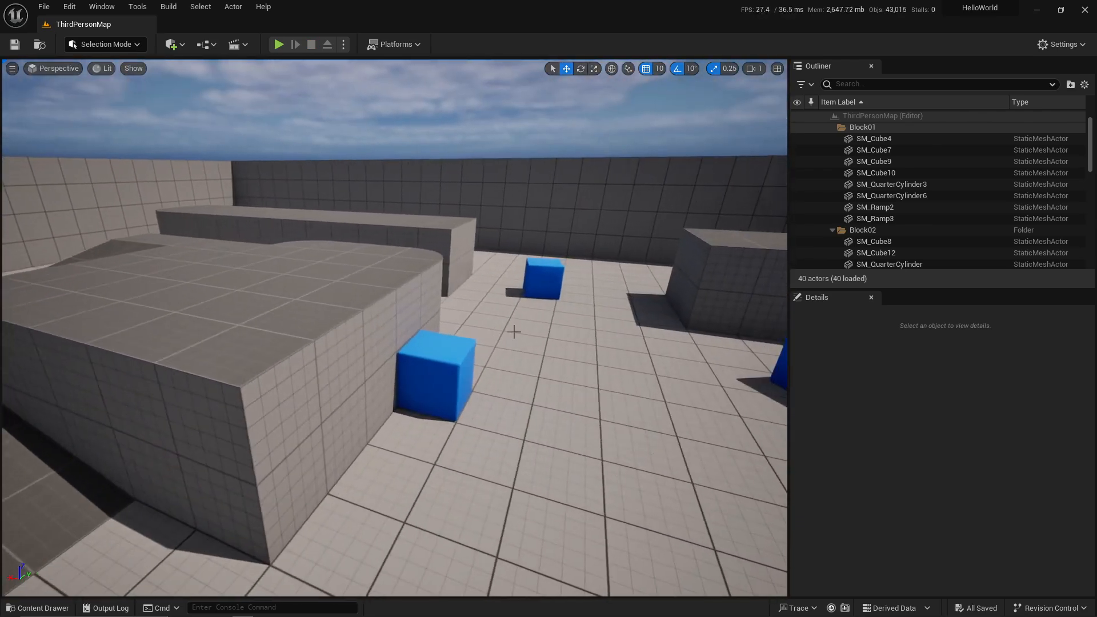
left_click(436, 373)
right_click_drag(437, 373, 521, 382)
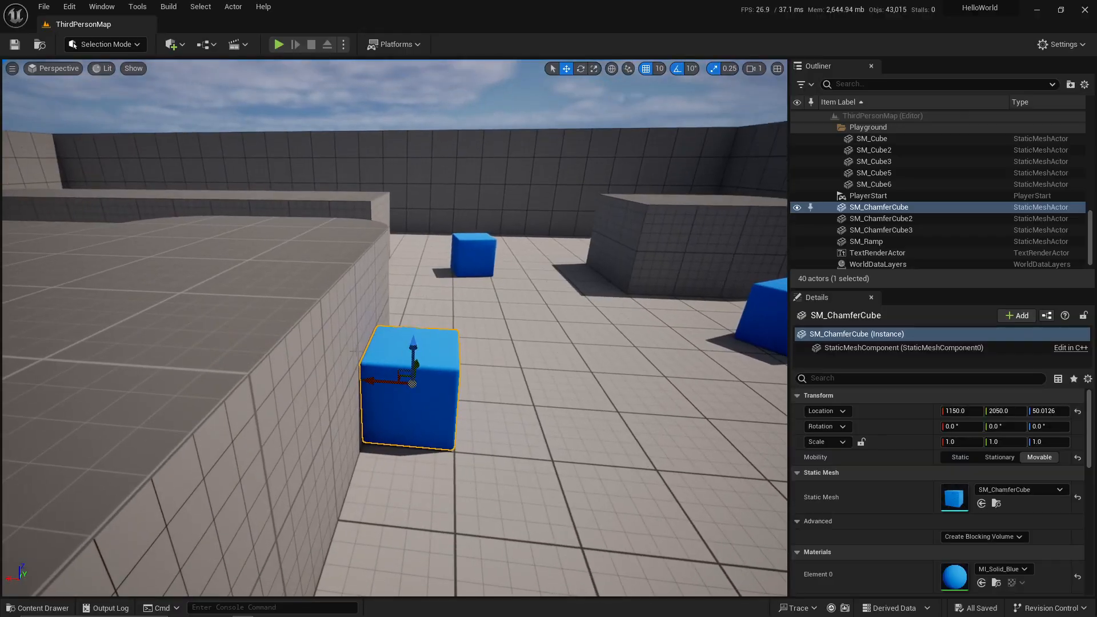
right_click_drag(471, 343, 430, 393)
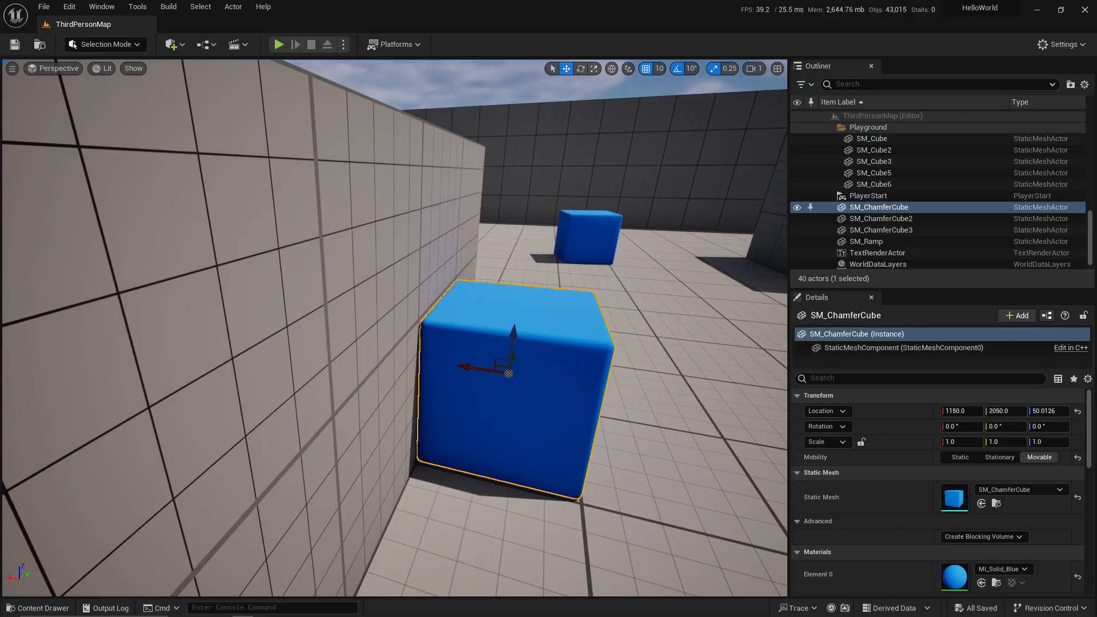
mouse_move(462, 307)
right_mouse_down()
mouse_move(436, 295)
mouse_move(461, 307)
right_mouse_up()
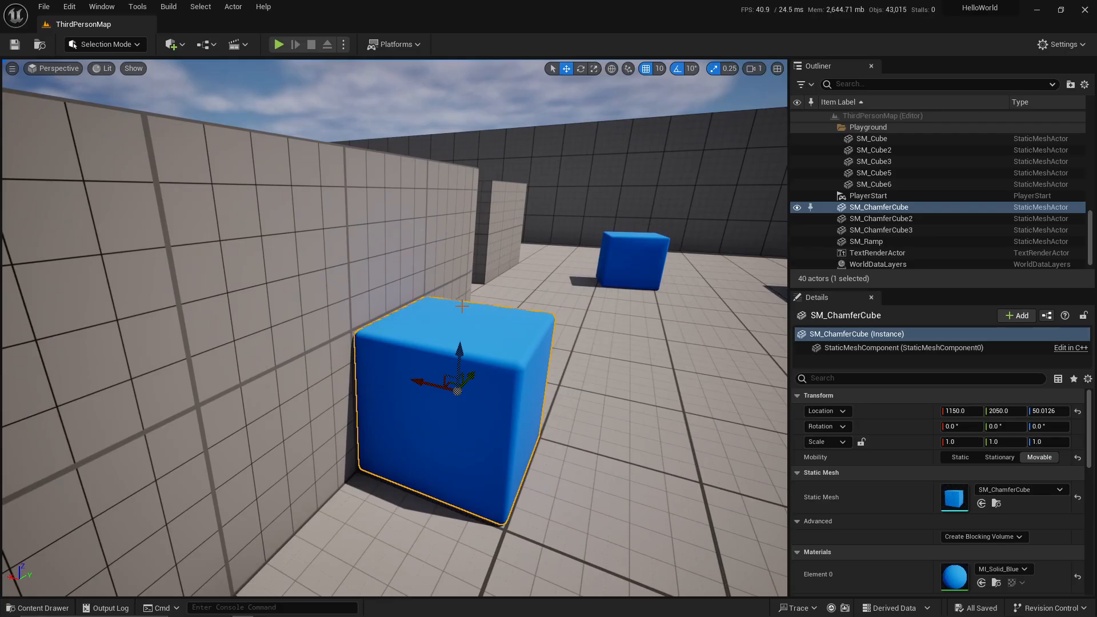
Switch to the Front view, frame the selected SM_ChamferCube and render the view in Wireframe mode.
key("alt+h")
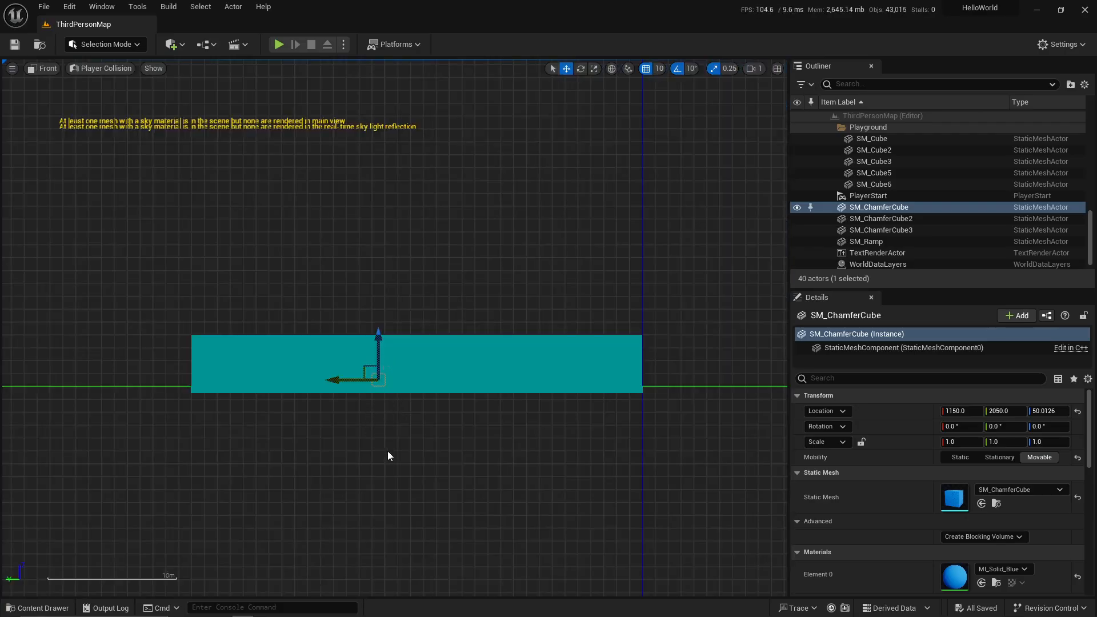
key("f")
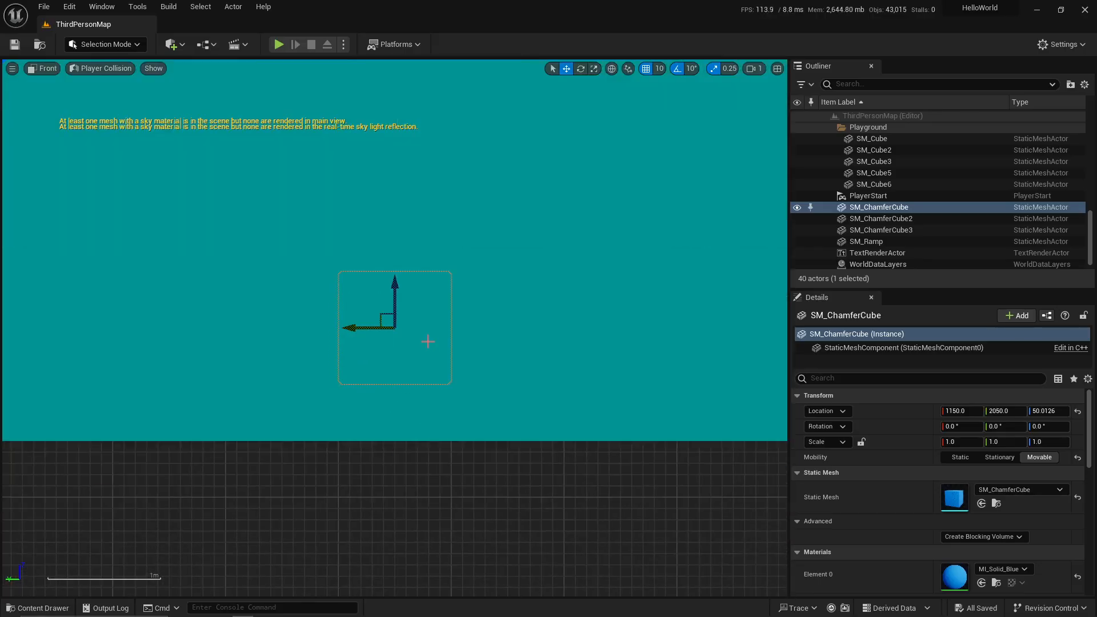
left_click(111, 70)
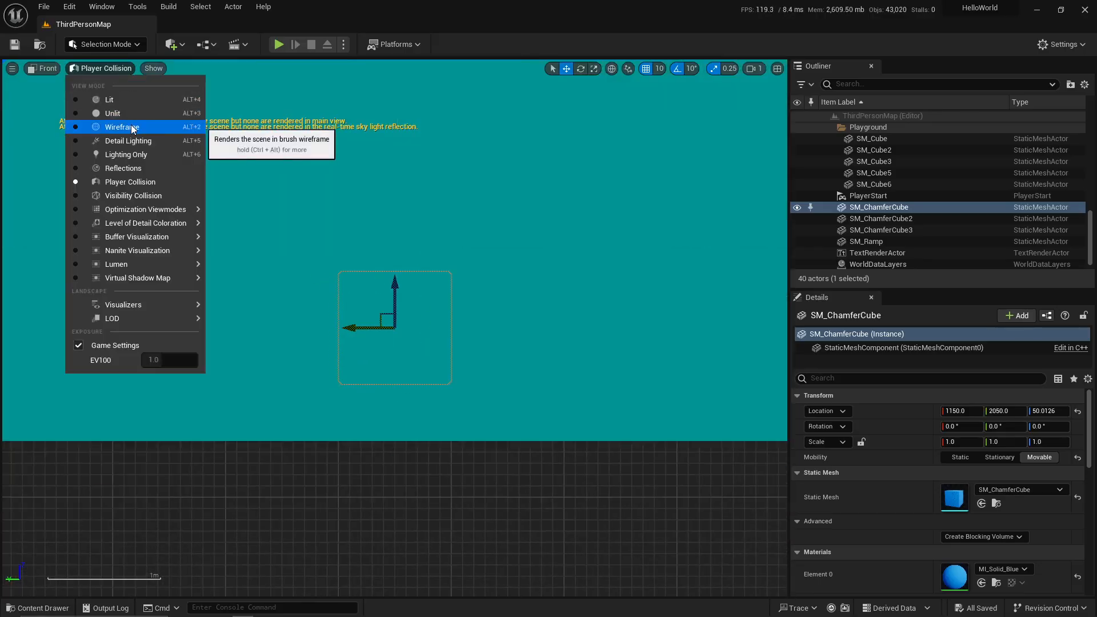
left_click(136, 129)
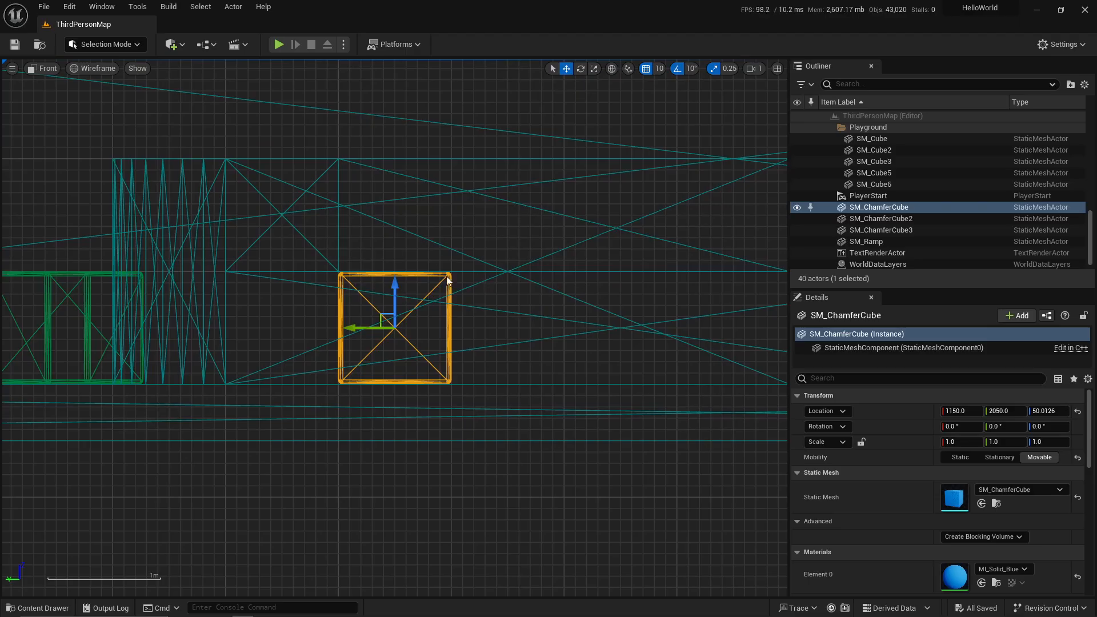
left_click(89, 68)
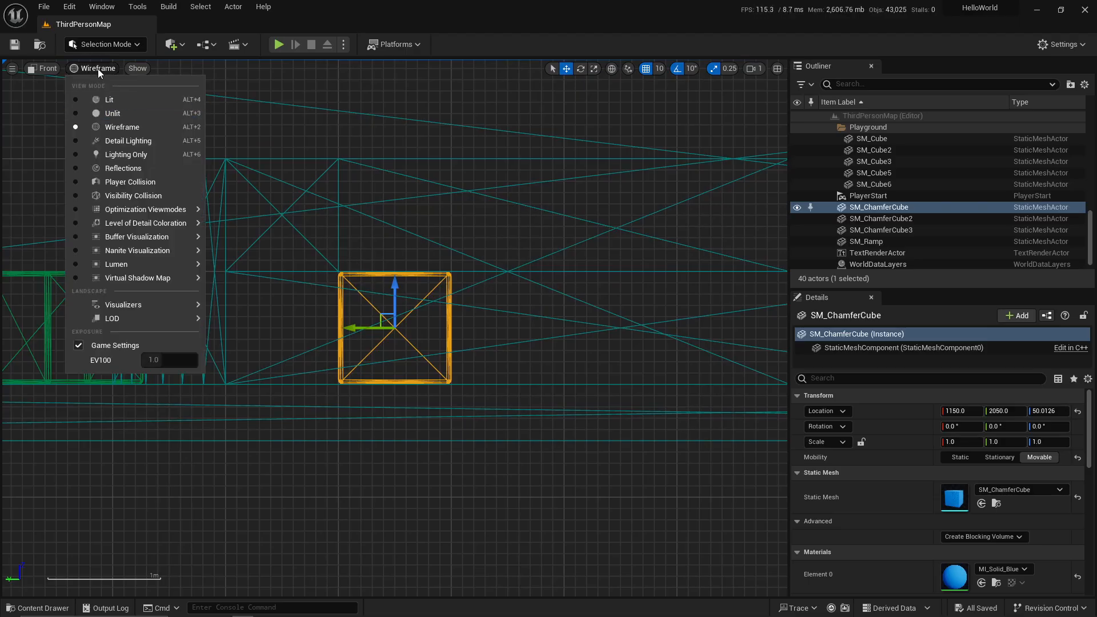
left_click(136, 127)
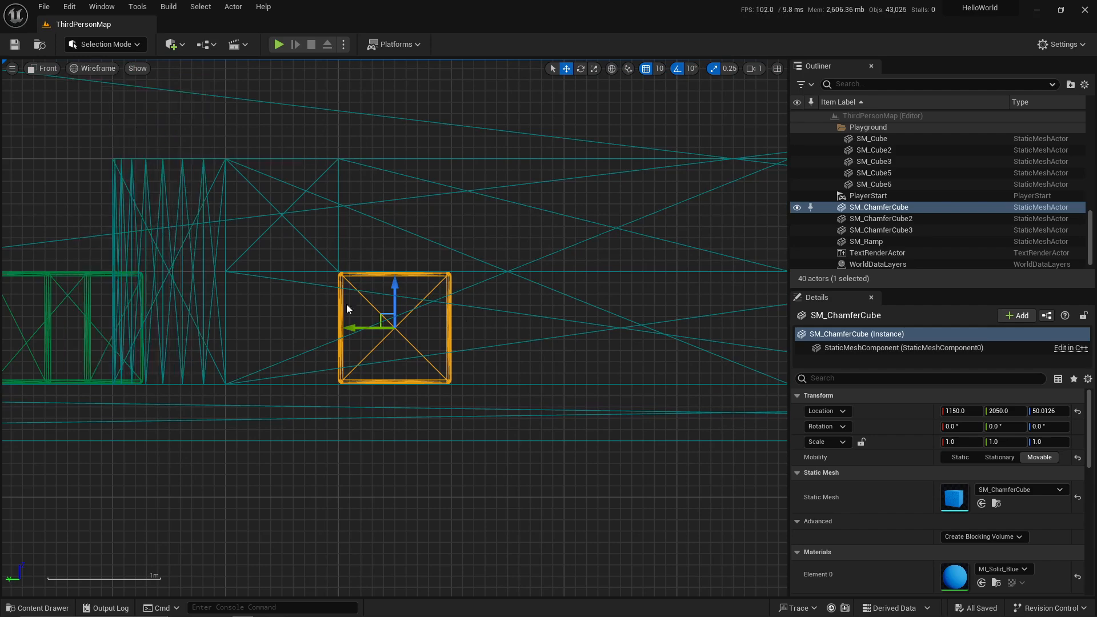
Examine the wireframe of SM_ChamferCube's beveled corner up close in the Front view, followed by the whole cube.
scroll(368, 295, "up", 3)
scroll(348, 225, "up", 5)
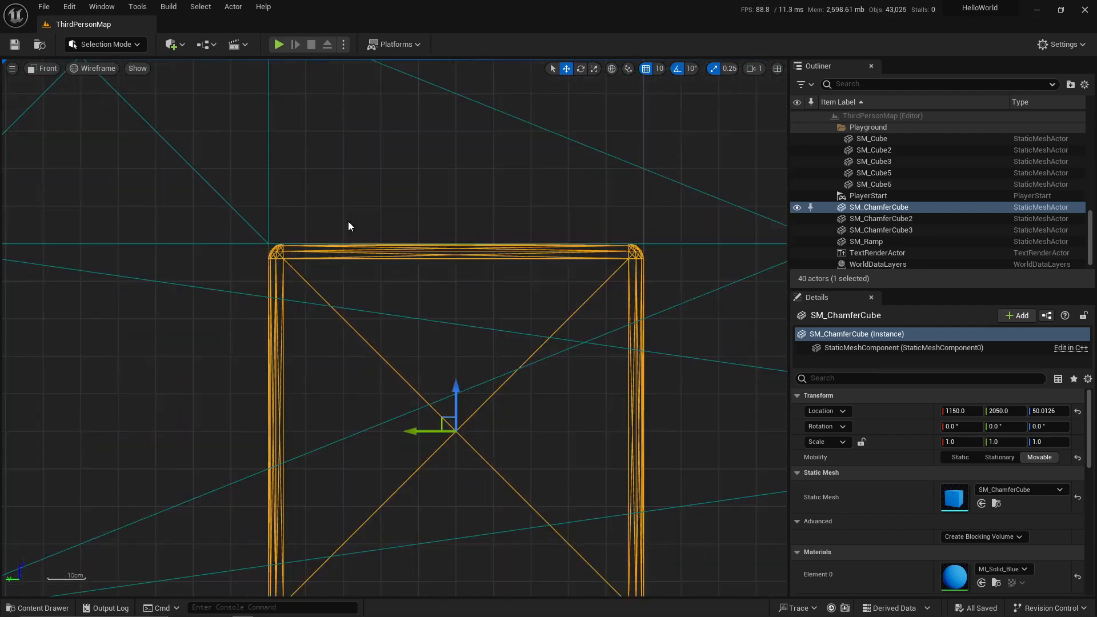
scroll(275, 244, "up", 4)
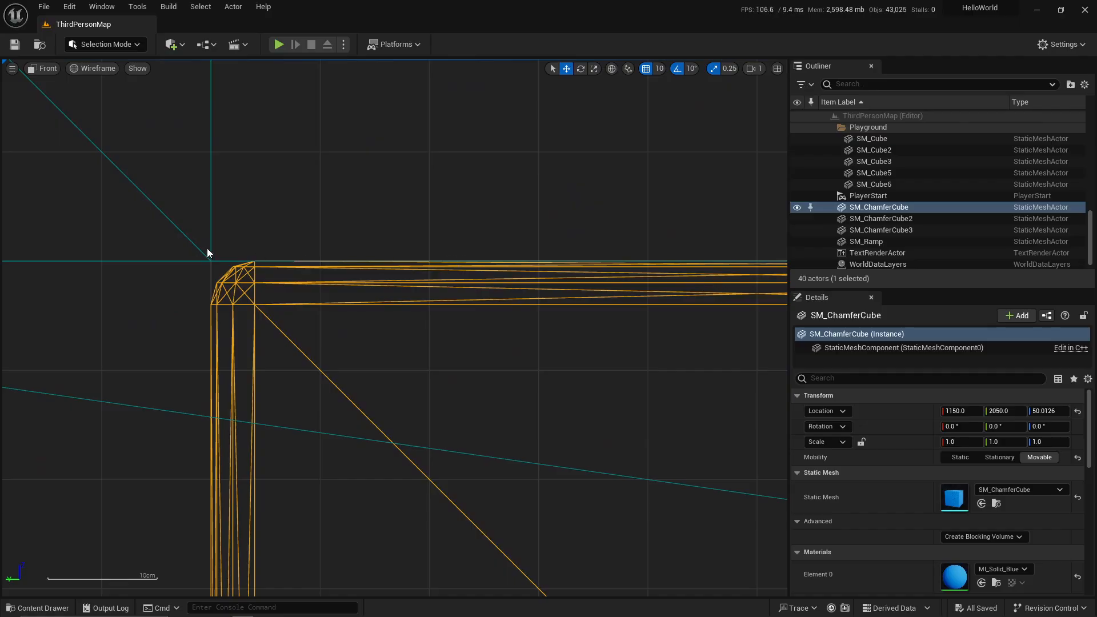
scroll(202, 244, "down", 4)
scroll(202, 244, "down", 4)
scroll(502, 238, "down", 2)
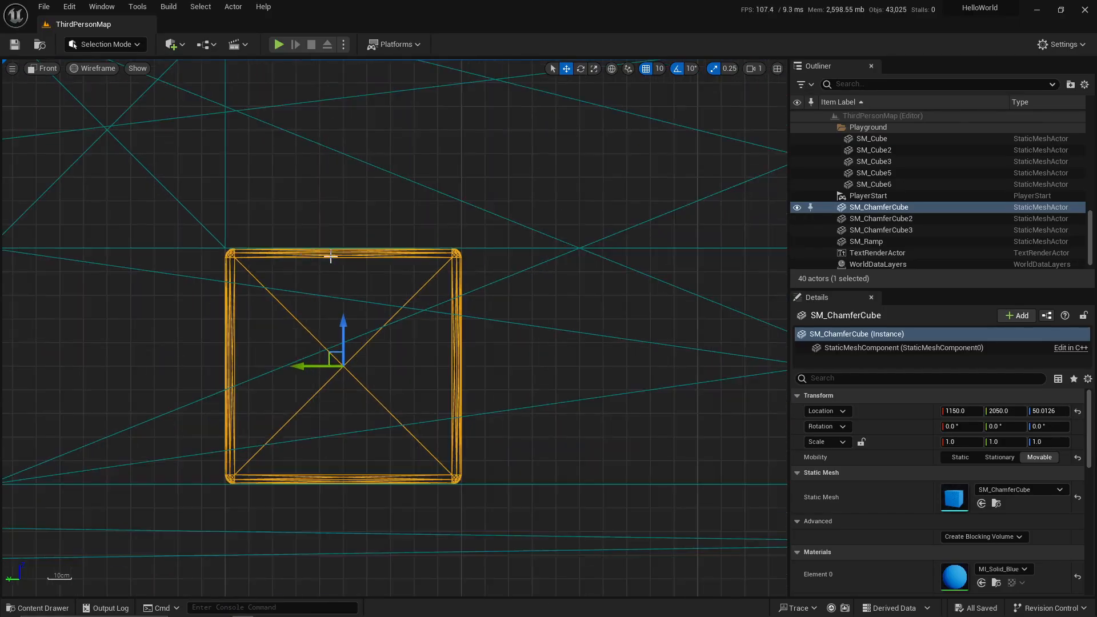
scroll(285, 251, "down", 2)
scroll(285, 252, "down", 1)
right_click_drag(194, 297, 269, 294)
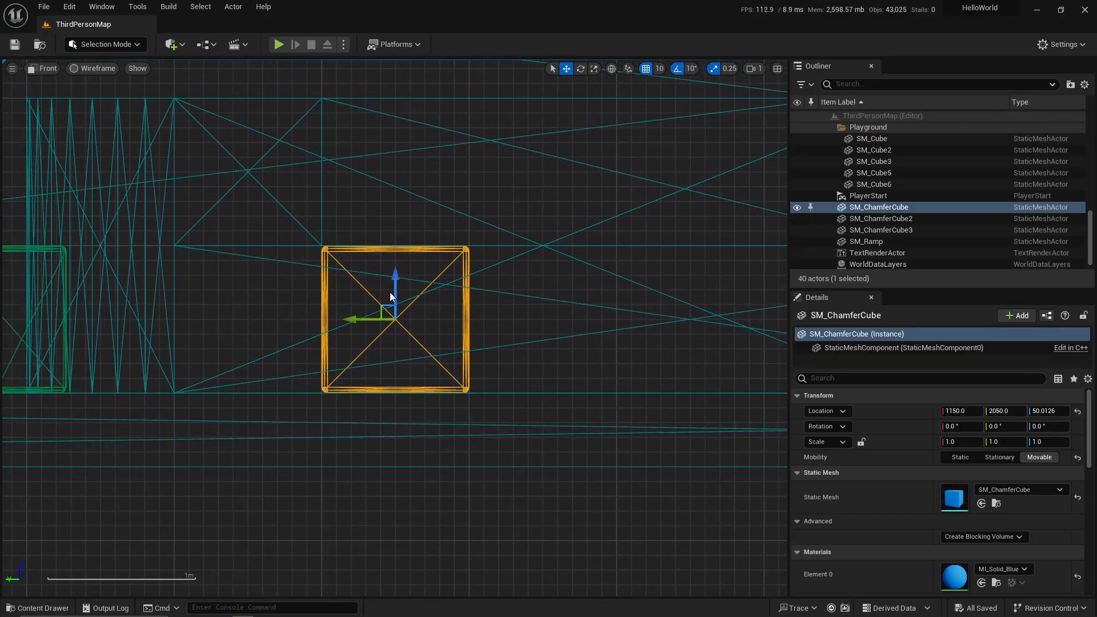
Inspect the selected cube's wireframe from the Top view and the Left view.
key("alt+j")
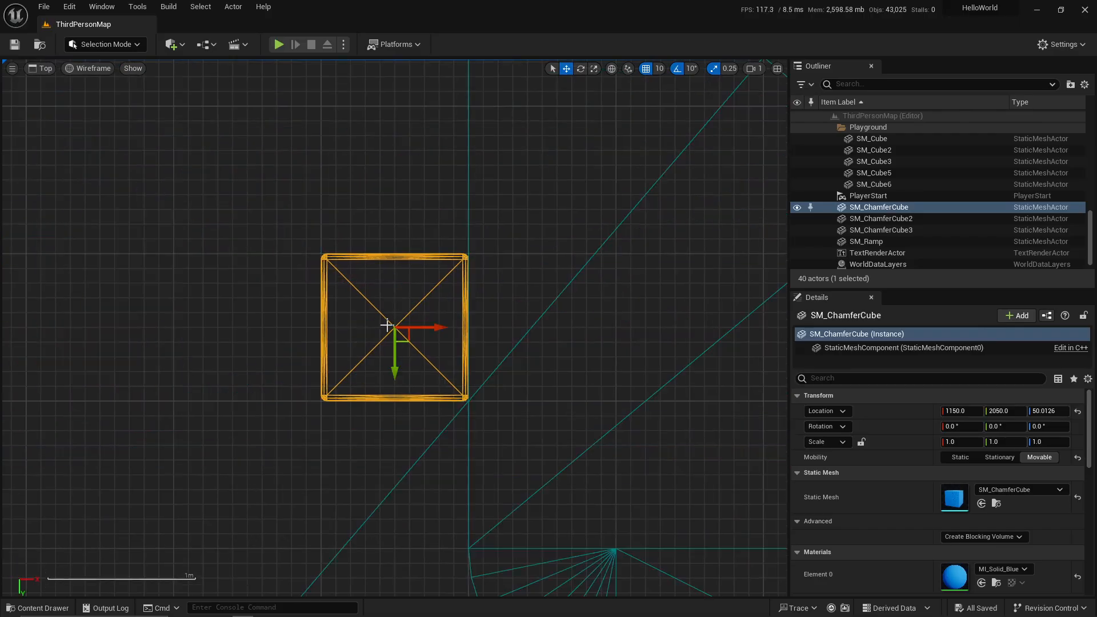
right_click_drag(433, 350, 424, 400)
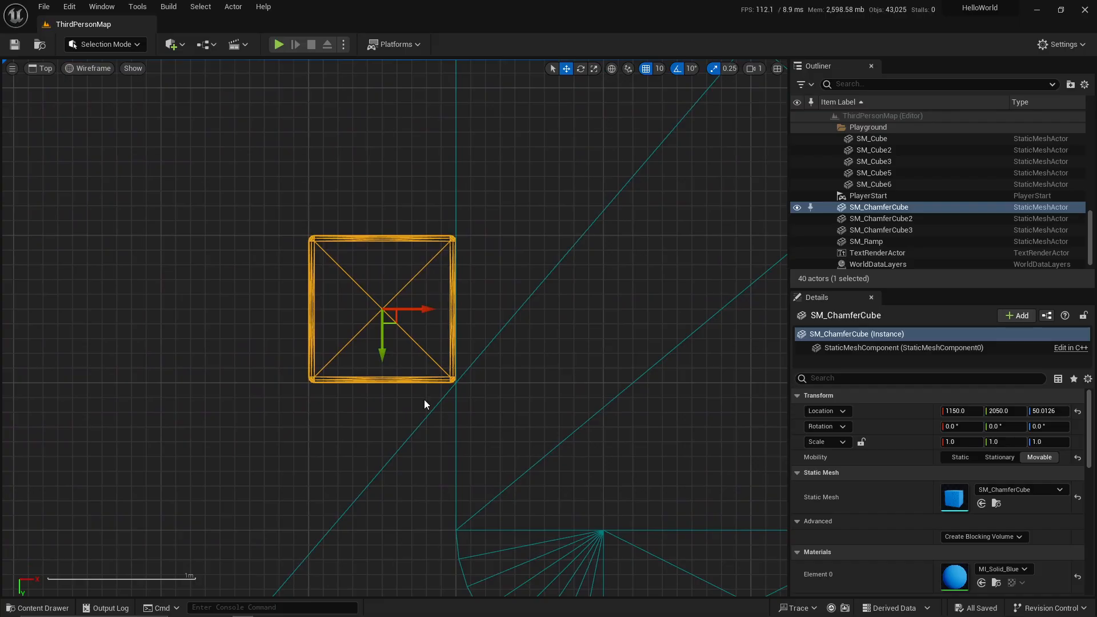
key("alt+k")
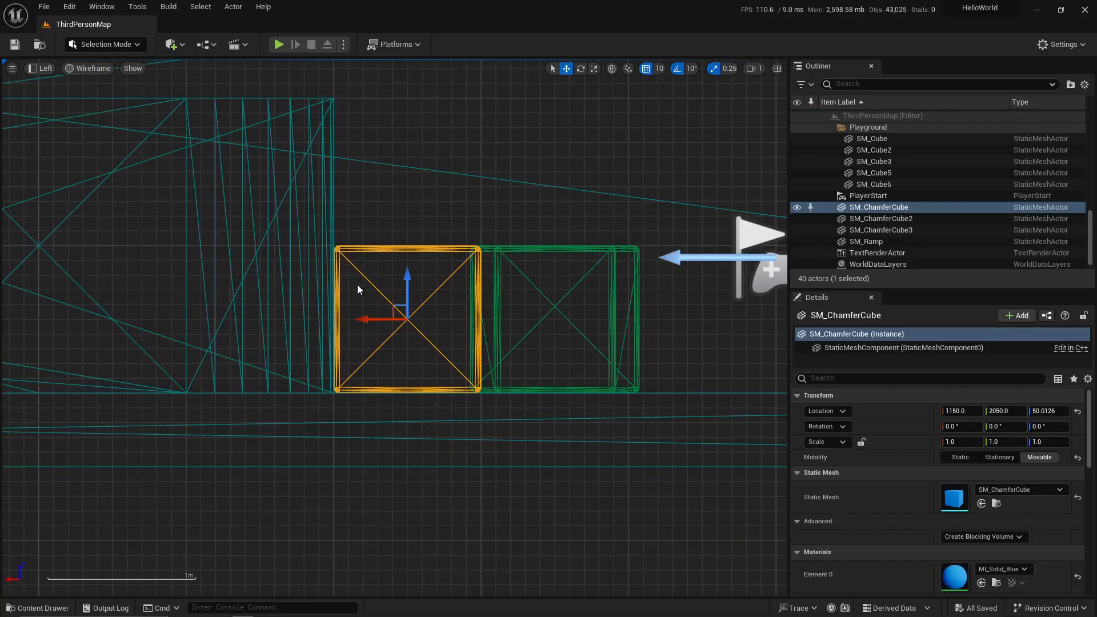
scroll(358, 284, "up", 3)
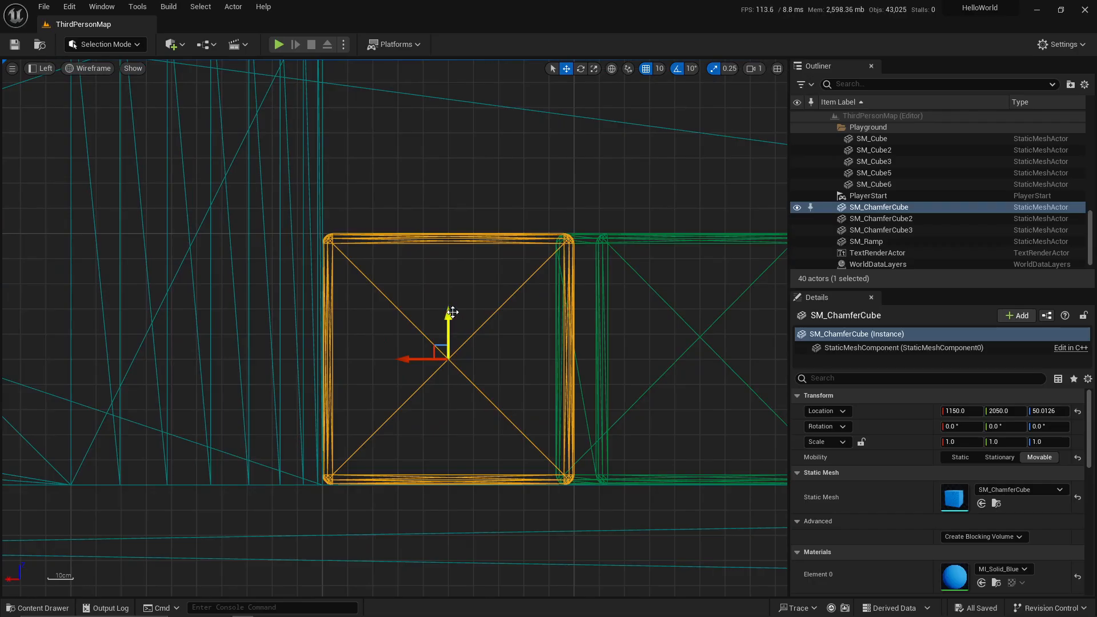
scroll(437, 252, "down", 3)
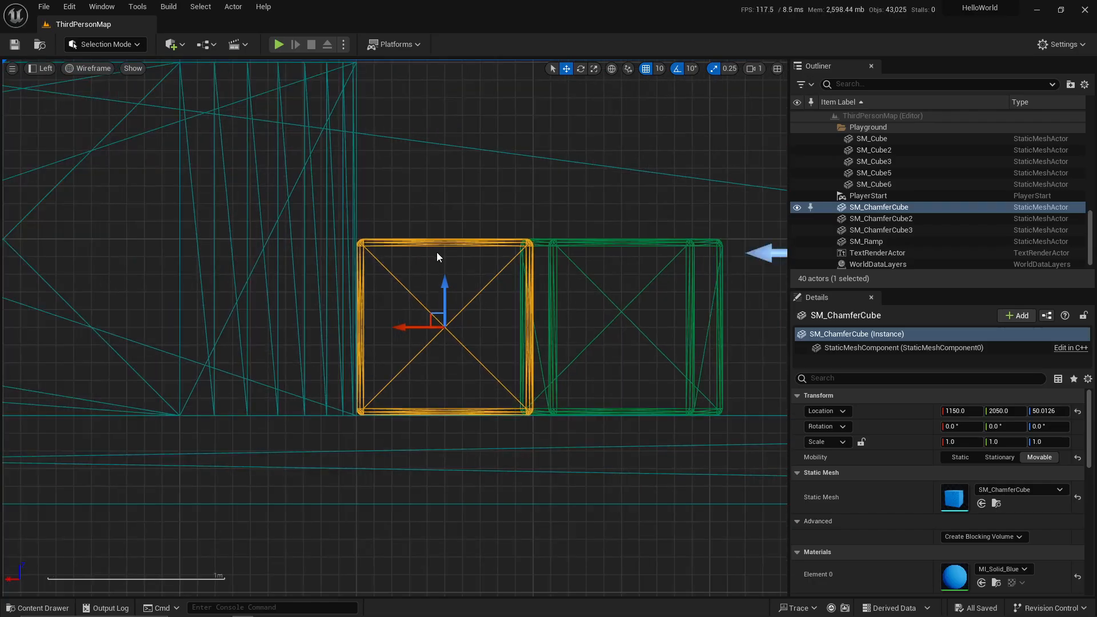
Compare the selected cube in the Perspective, Front, Top and Left views, ending in Perspective.
key("alt+g")
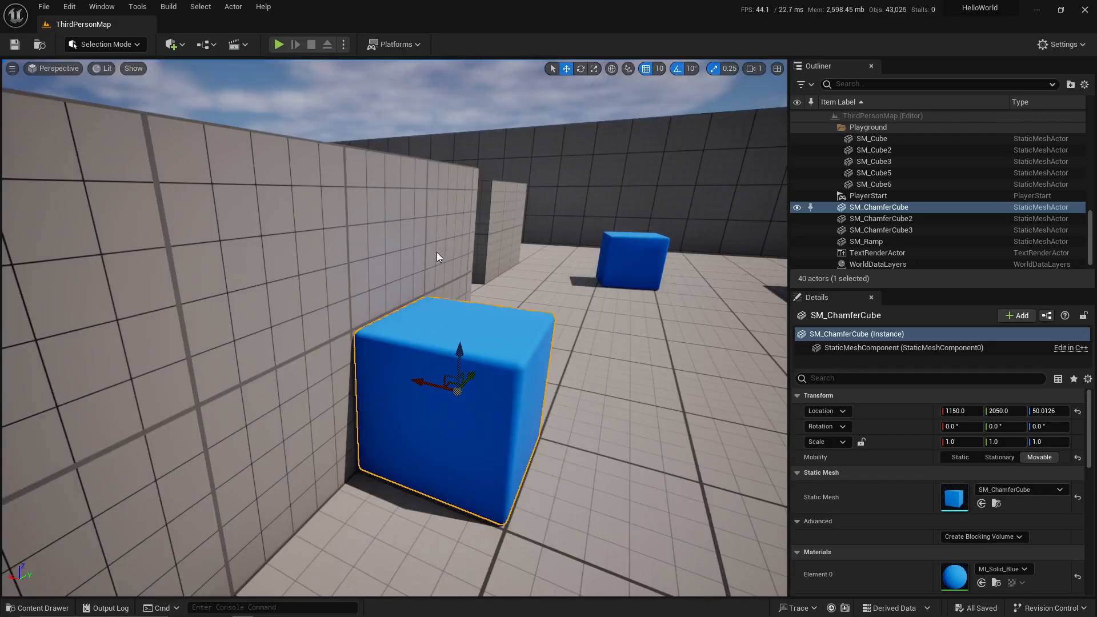
key("alt+h")
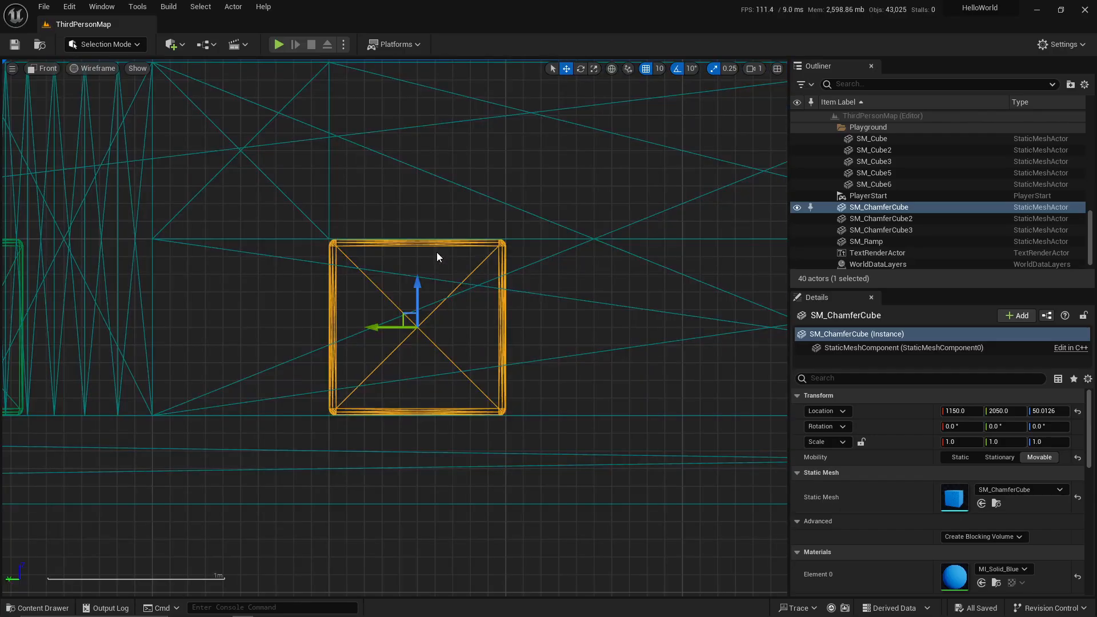
key("alt+j")
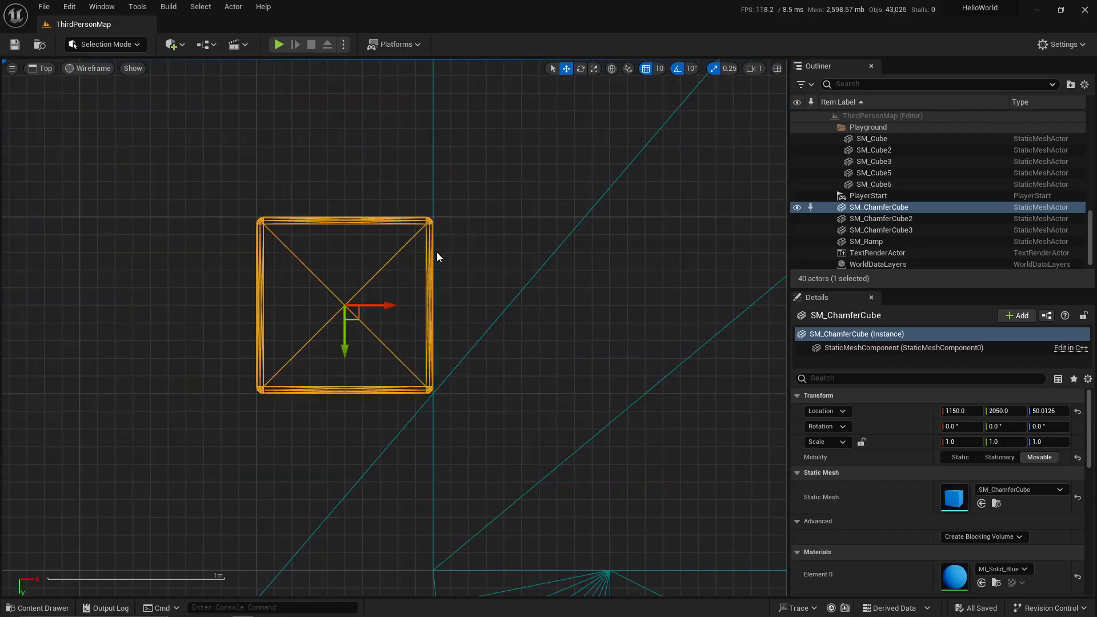
key("alt+k")
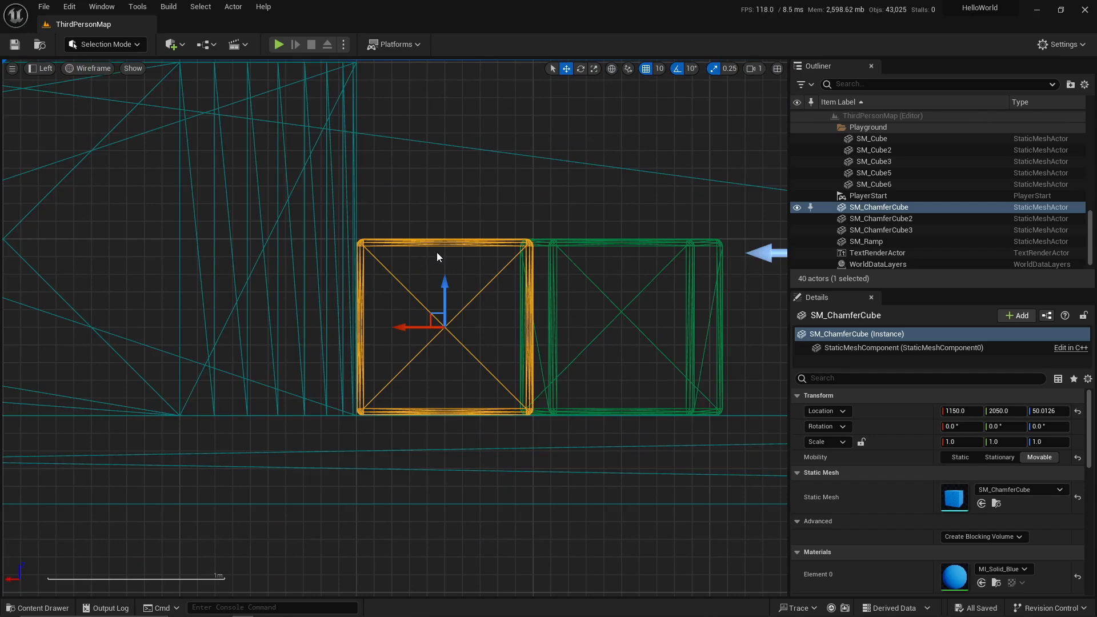
key("alt+g")
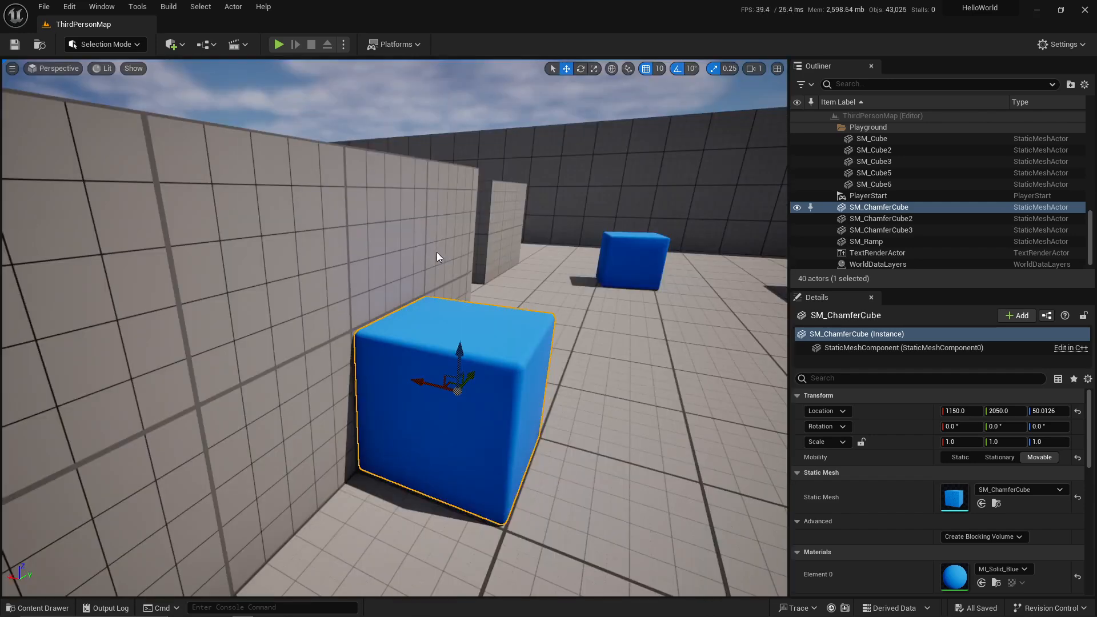
Review the viewport's list of perspective and orthographic view types and its view mode options.
left_click(76, 67)
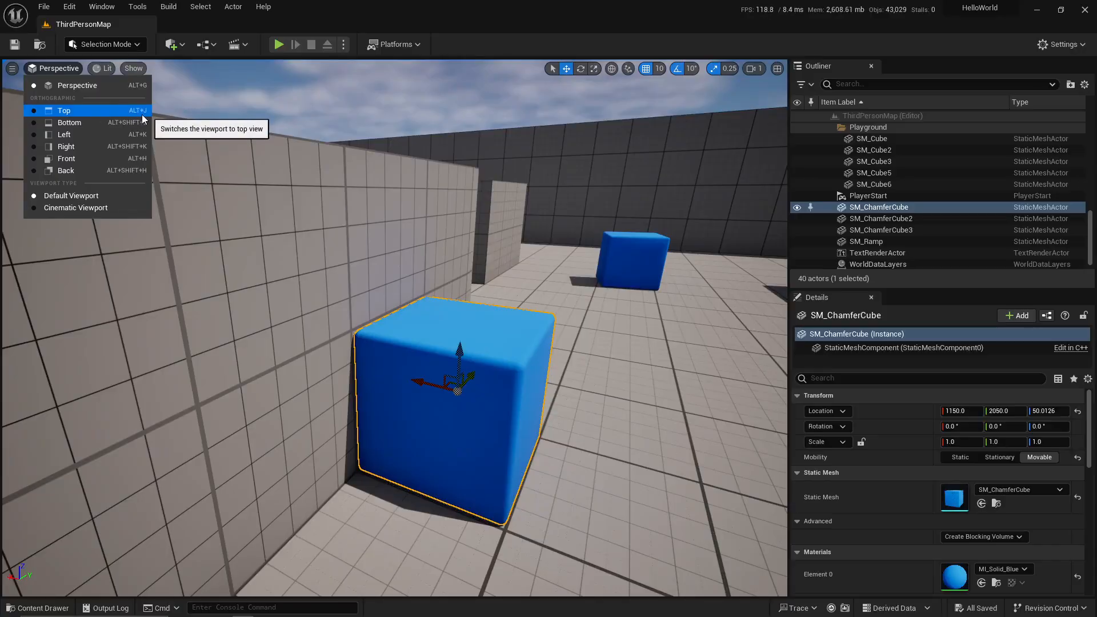
left_click(68, 67)
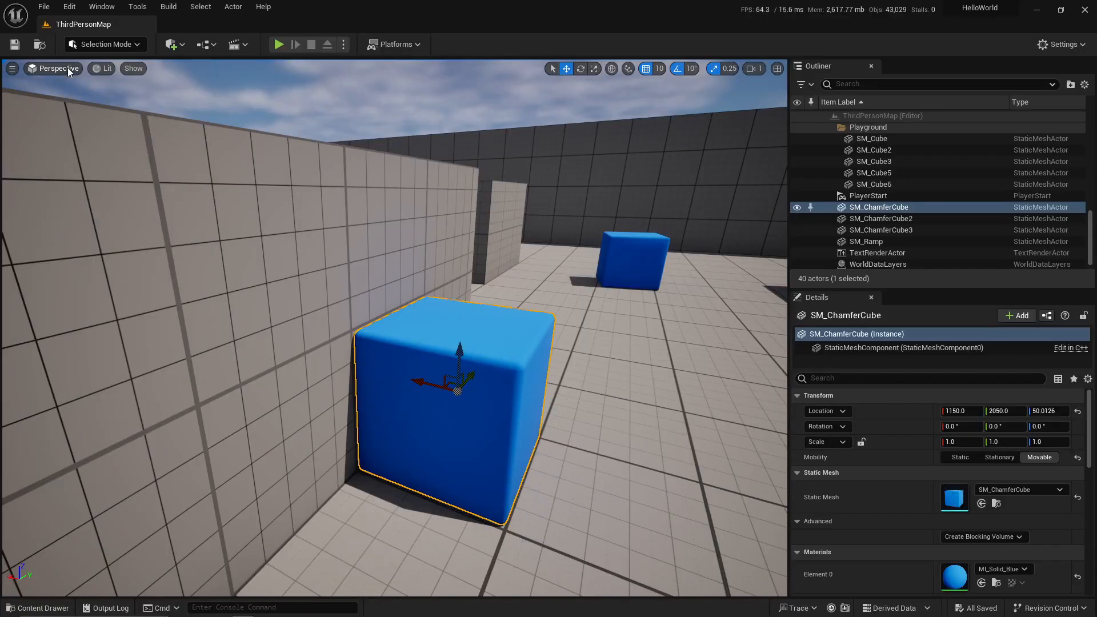
left_click(104, 68)
left_click(46, 70)
left_click(48, 71)
left_click(48, 71)
left_click(101, 70)
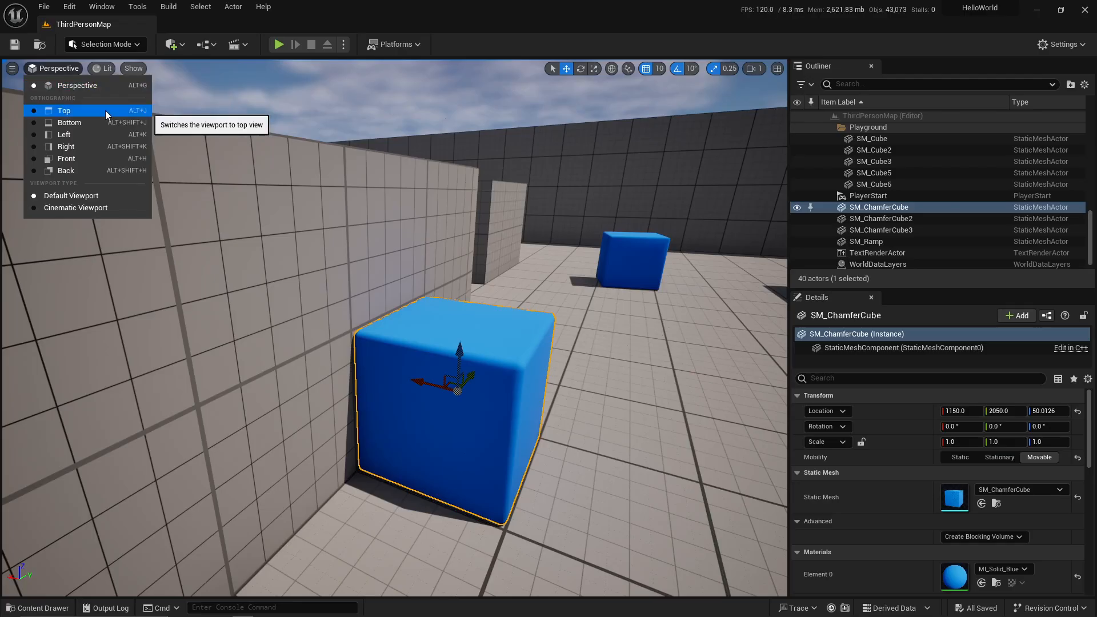
Switch the viewport to the Top view and look over the wireframe geometry around the selected cube.
left_click(71, 114)
scroll(271, 300, "down", 6)
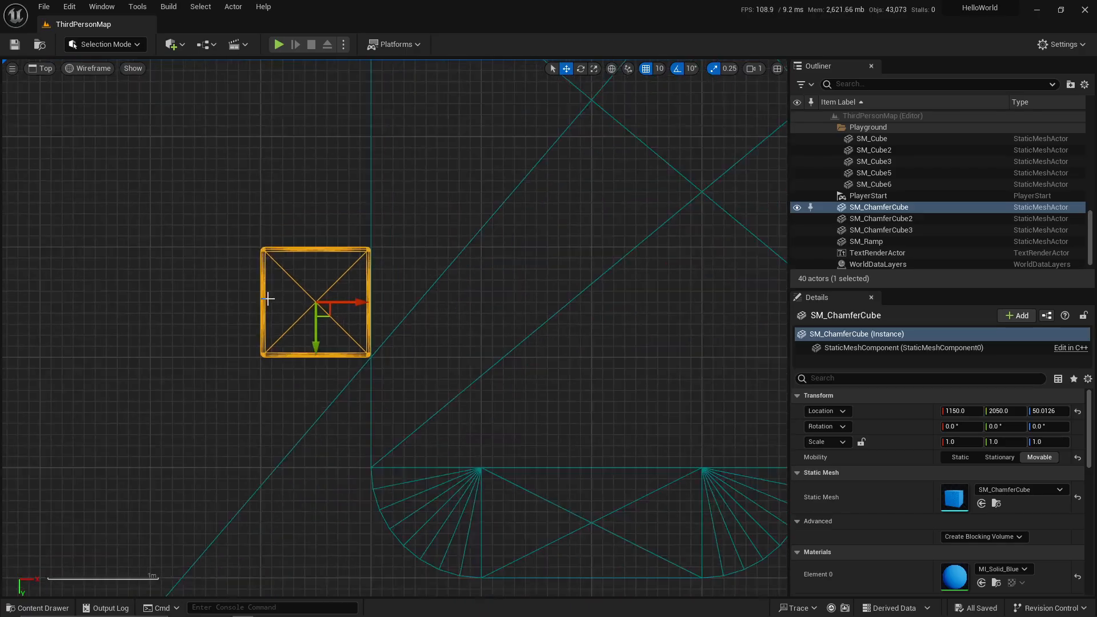
right_click_drag(520, 275, 426, 292)
scroll(428, 295, "down", 2)
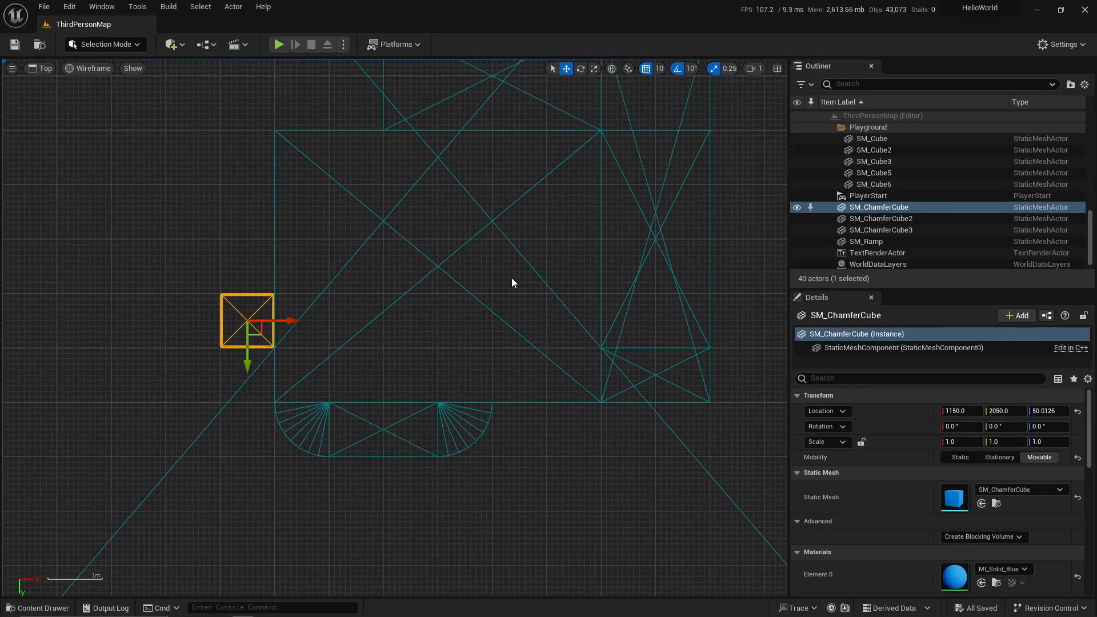
Look over the geometry in the Top view and set its view mode to Lit.
right_click_drag(515, 282, 456, 324)
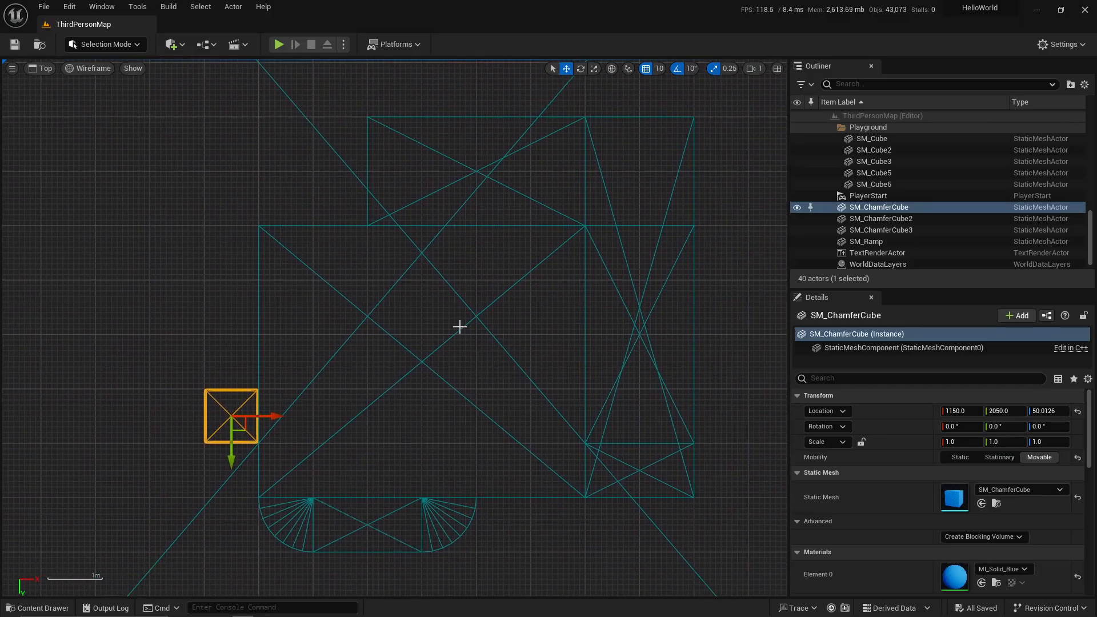
mouse_move(408, 295)
right_mouse_down()
mouse_move(417, 306)
mouse_move(399, 313)
right_mouse_up()
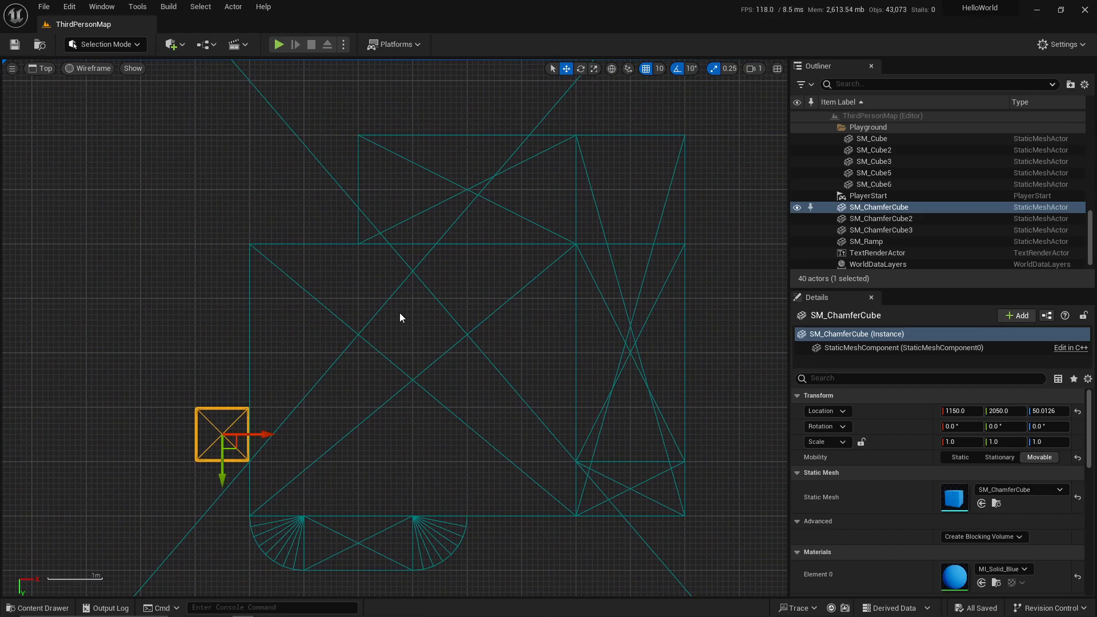
right_click_drag(399, 313, 417, 317)
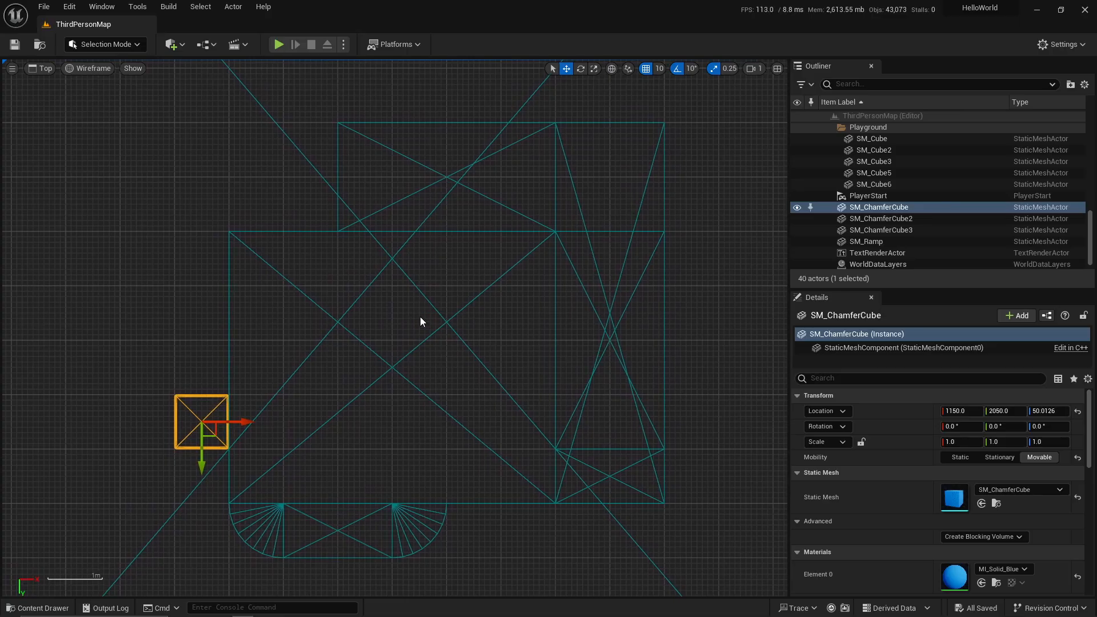
left_click(104, 68)
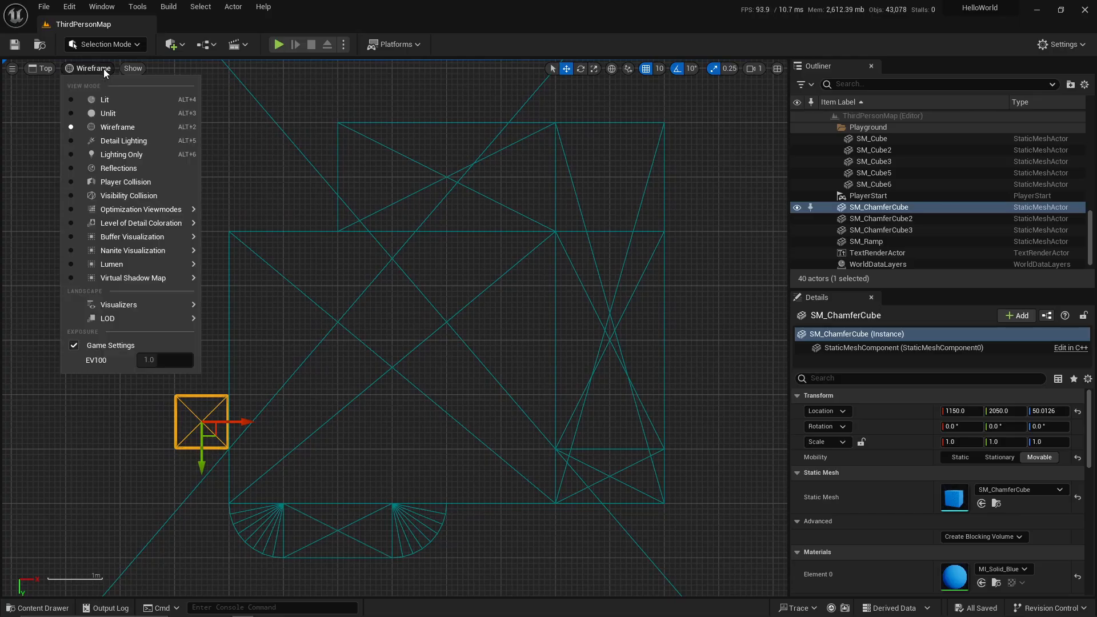
left_click(109, 99)
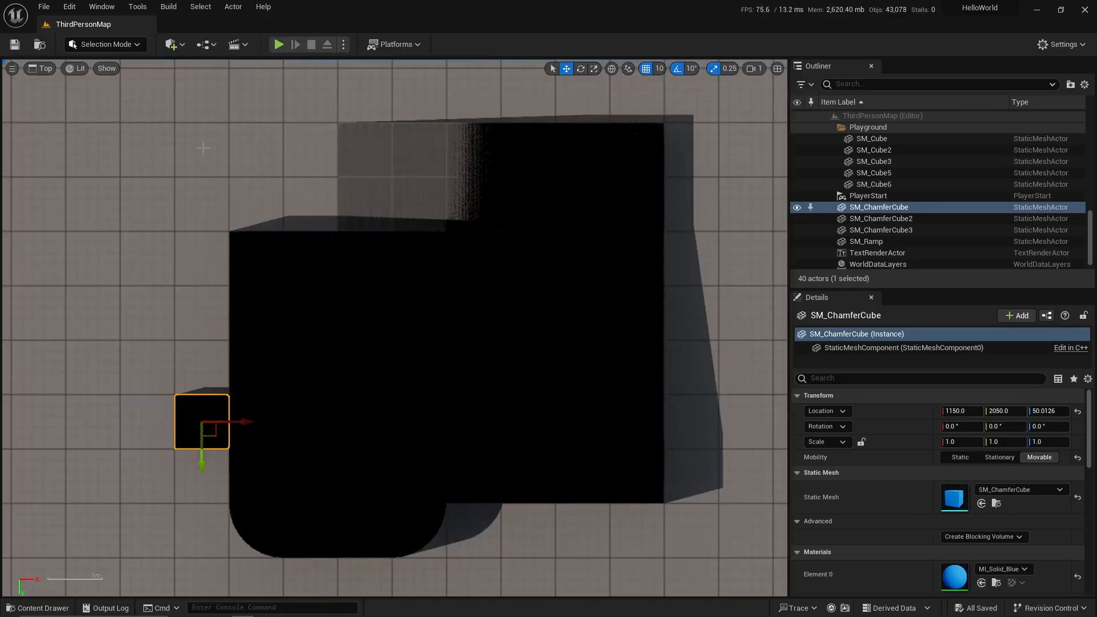
Return the viewport to the Perspective view and look at the blue cube beside the wall.
left_click(43, 69)
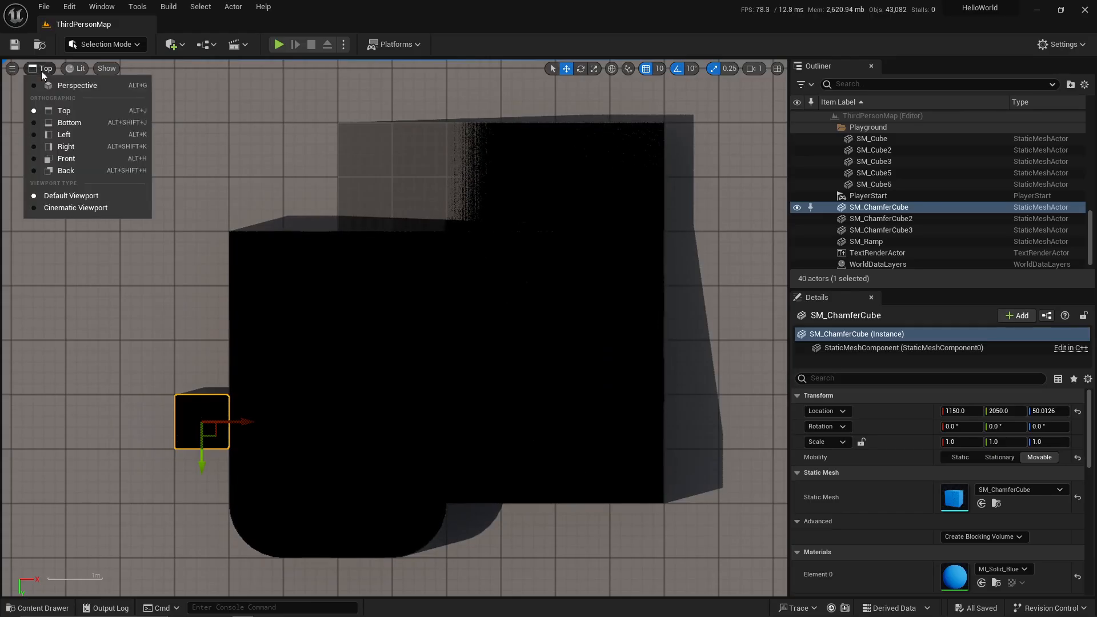
left_click(67, 85)
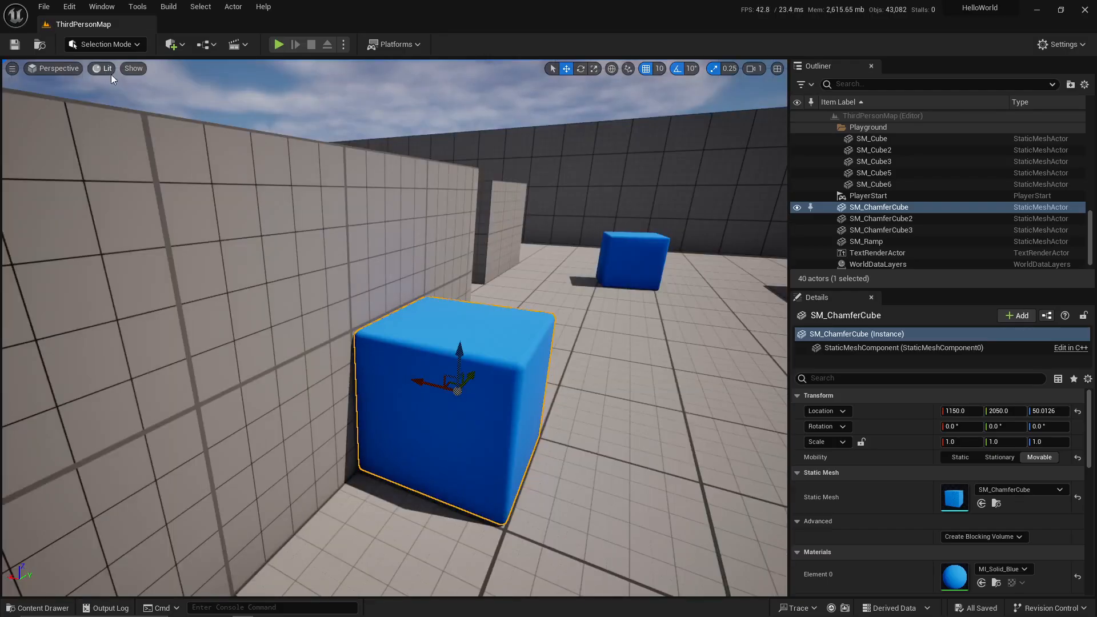
right_click_drag(434, 120, 395, 108)
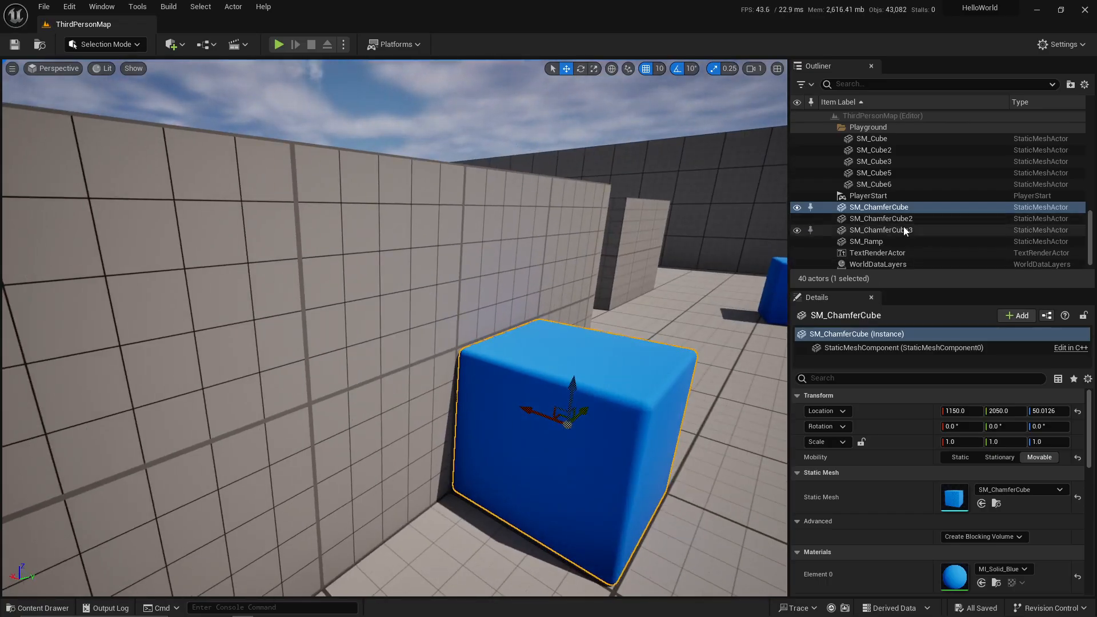
Collapse the Block01, Block02, Block03 and Cylinder folders in the Outliner.
scroll(912, 237, "up", 1)
scroll(912, 237, "up", 6)
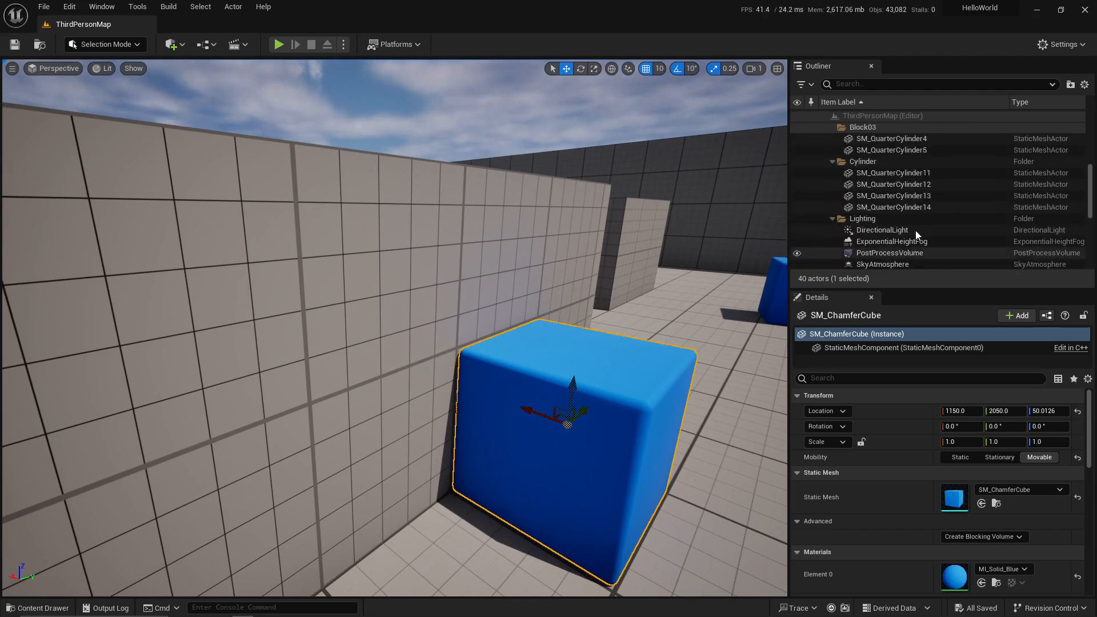
scroll(917, 229, "up", 5)
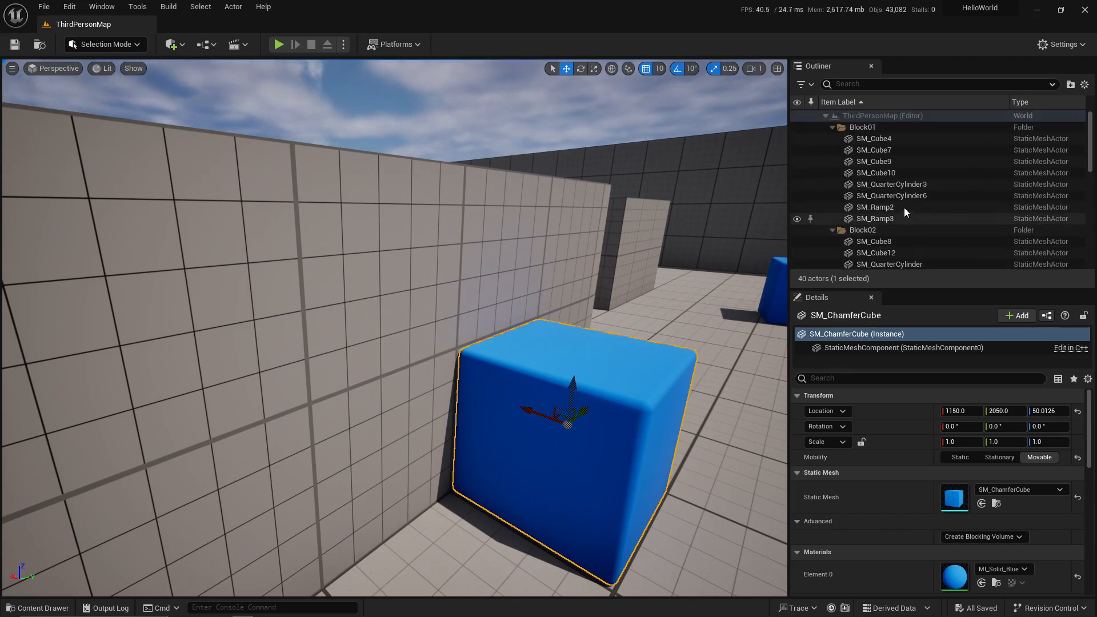
left_click(834, 128)
left_click(833, 140)
left_click(832, 151)
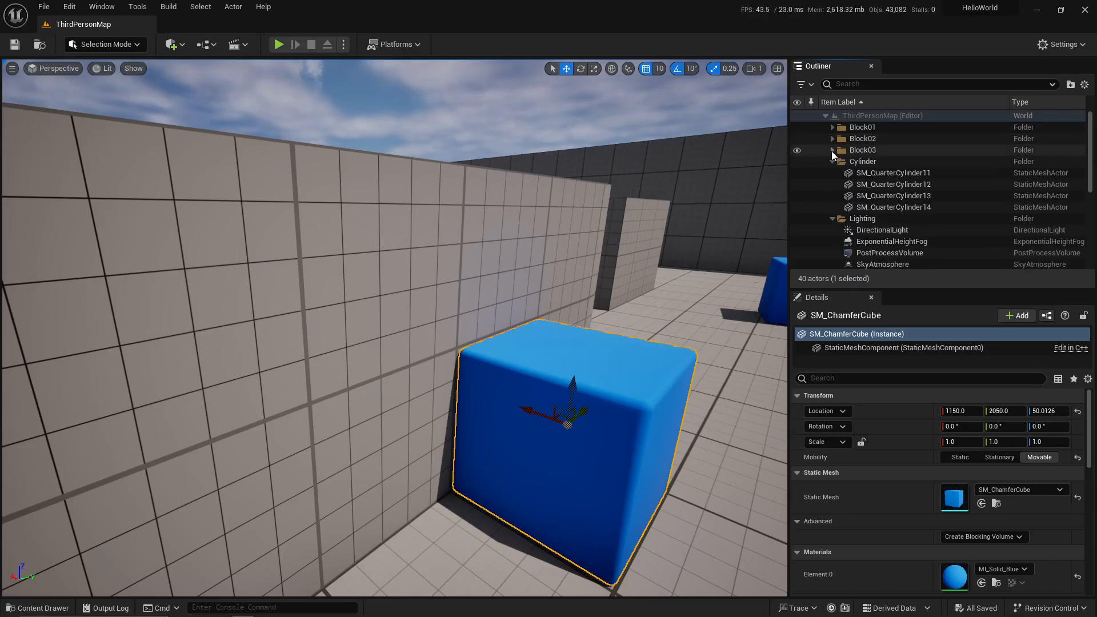
left_click(833, 162)
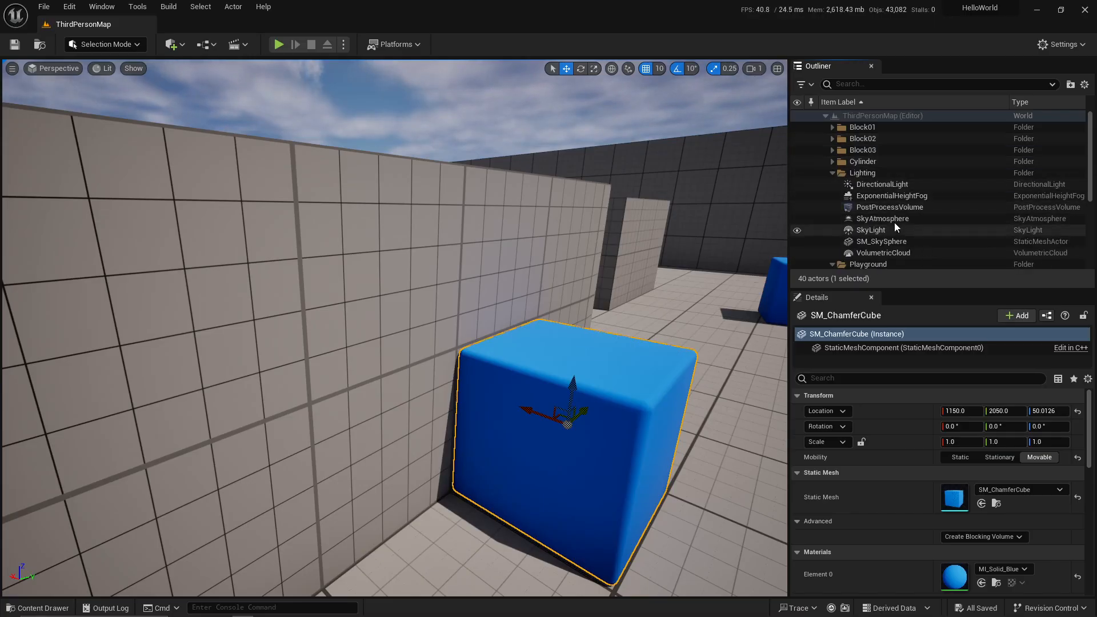
Inspect the Lighting folder's SkyAtmosphere and ExponentialHeightFog actors by selecting each one.
scroll(910, 201, "down", 2)
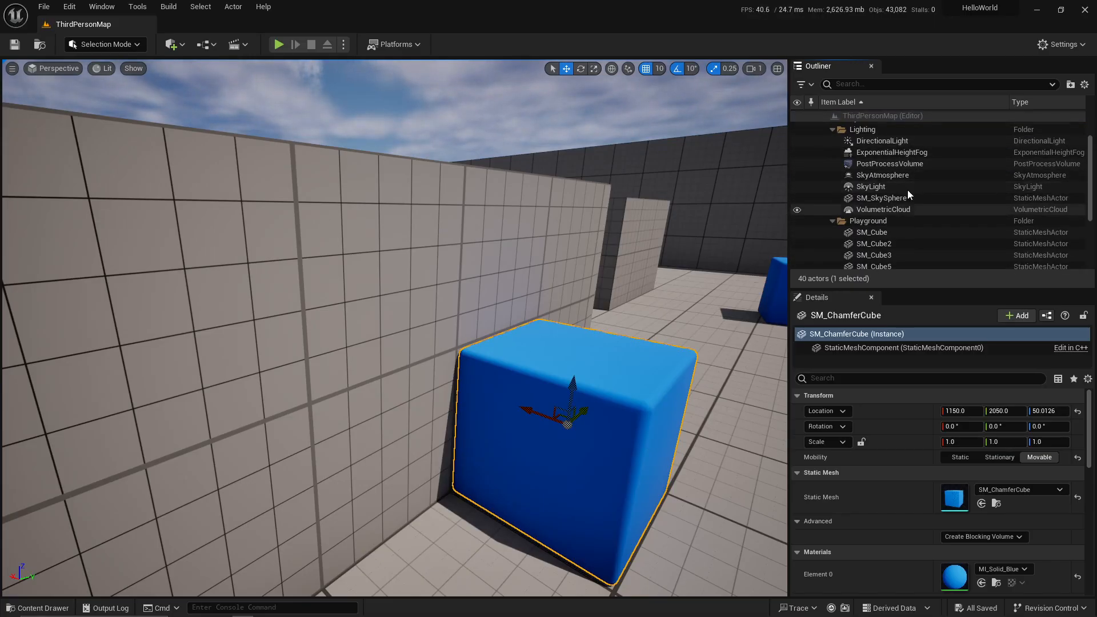
left_click(892, 175)
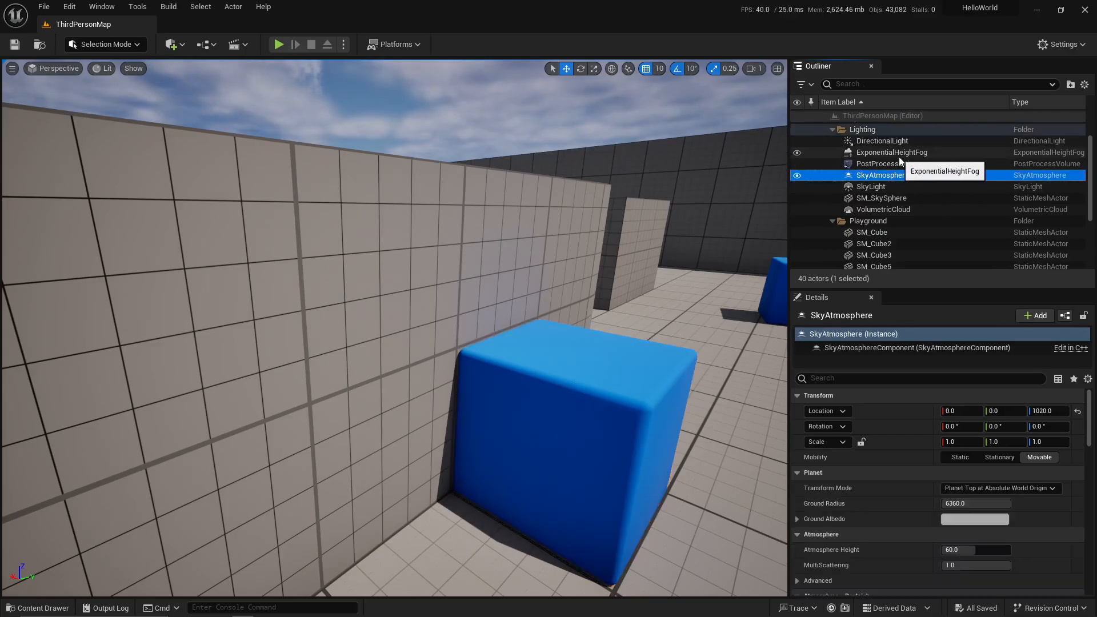
left_click(926, 153)
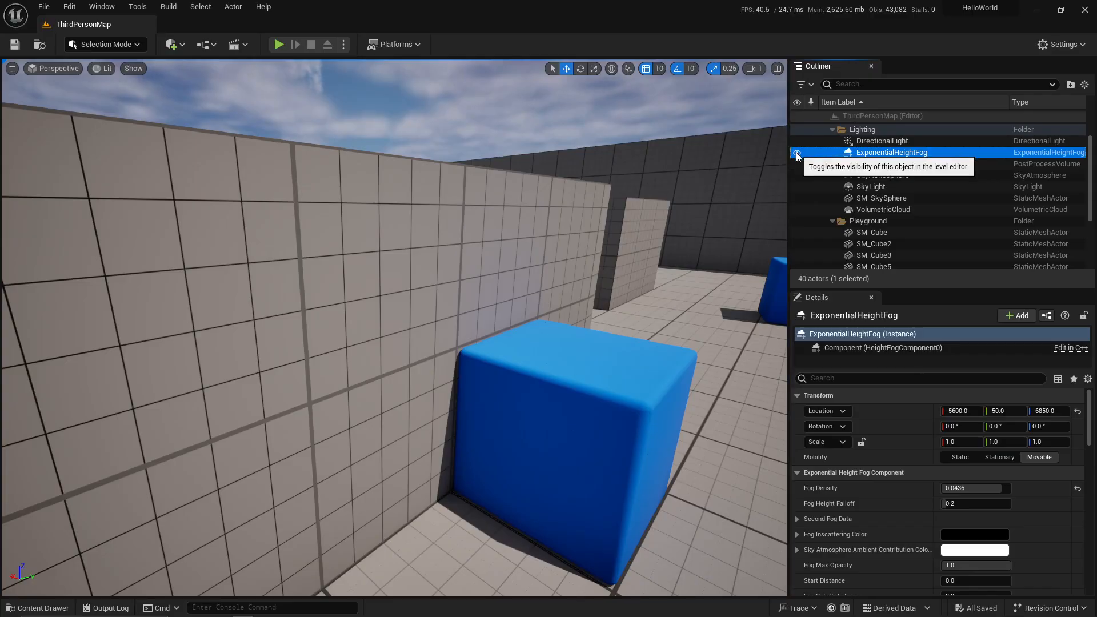
mouse_move(543, 166)
right_mouse_down()
mouse_move(535, 170)
mouse_move(544, 167)
right_mouse_up()
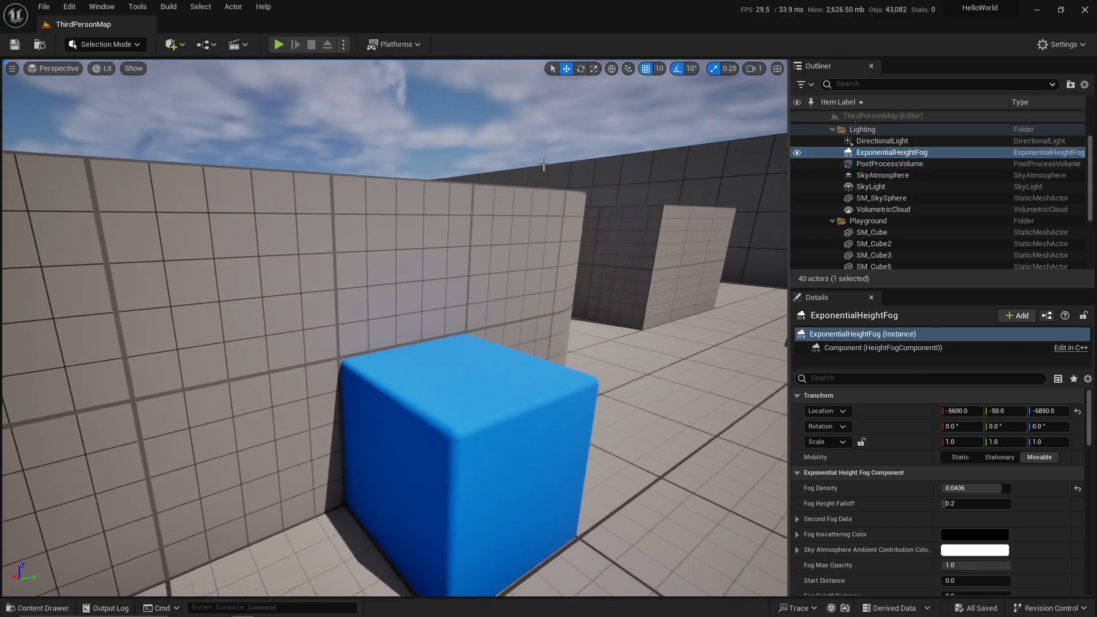
Compare the level with the Fog show flag off and on, leaving it on.
left_click(133, 68)
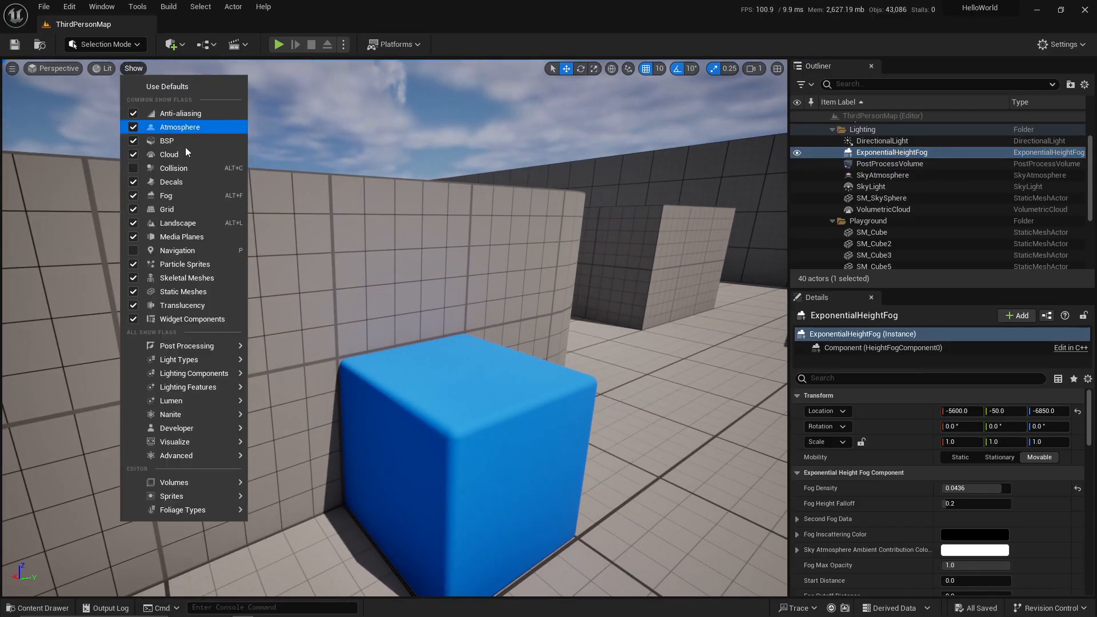
left_click(132, 196)
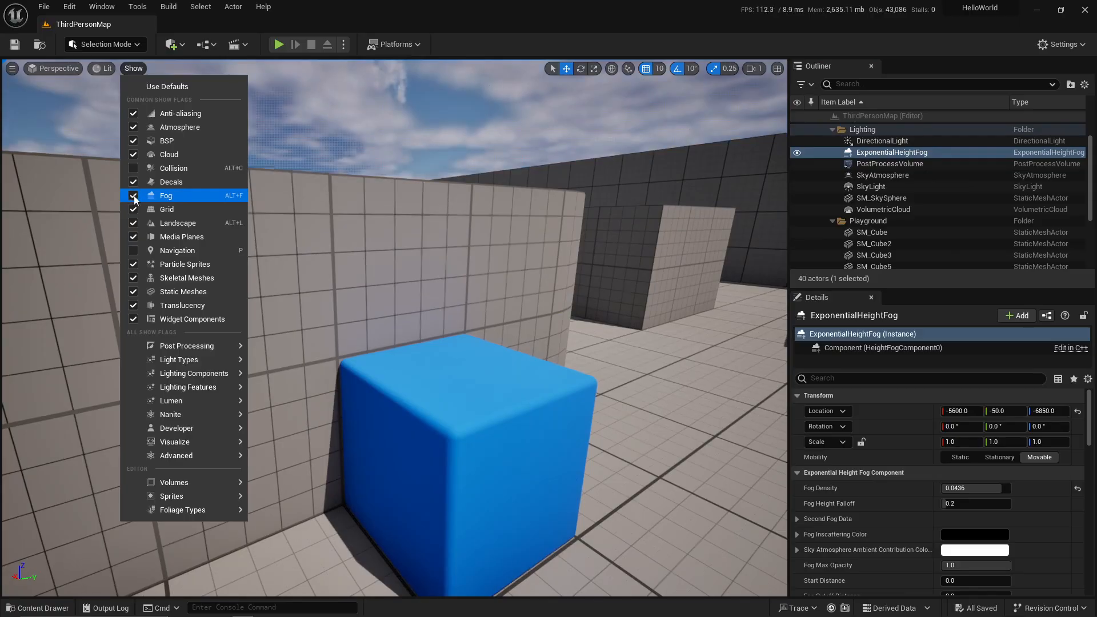
right_click_drag(365, 234, 337, 236)
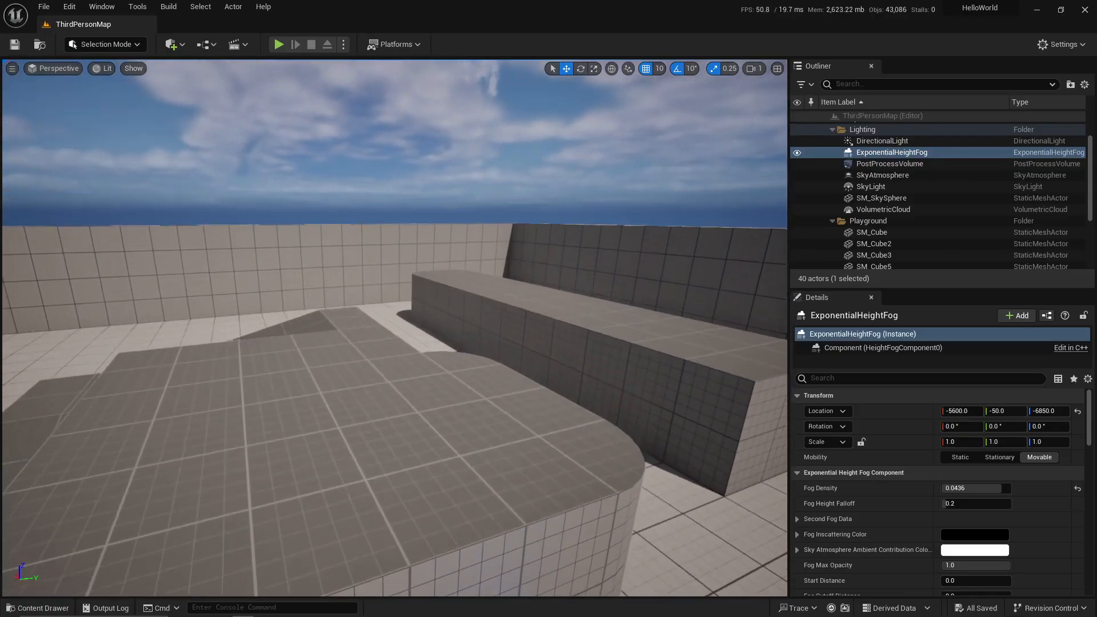
left_click(133, 68)
left_click(134, 196)
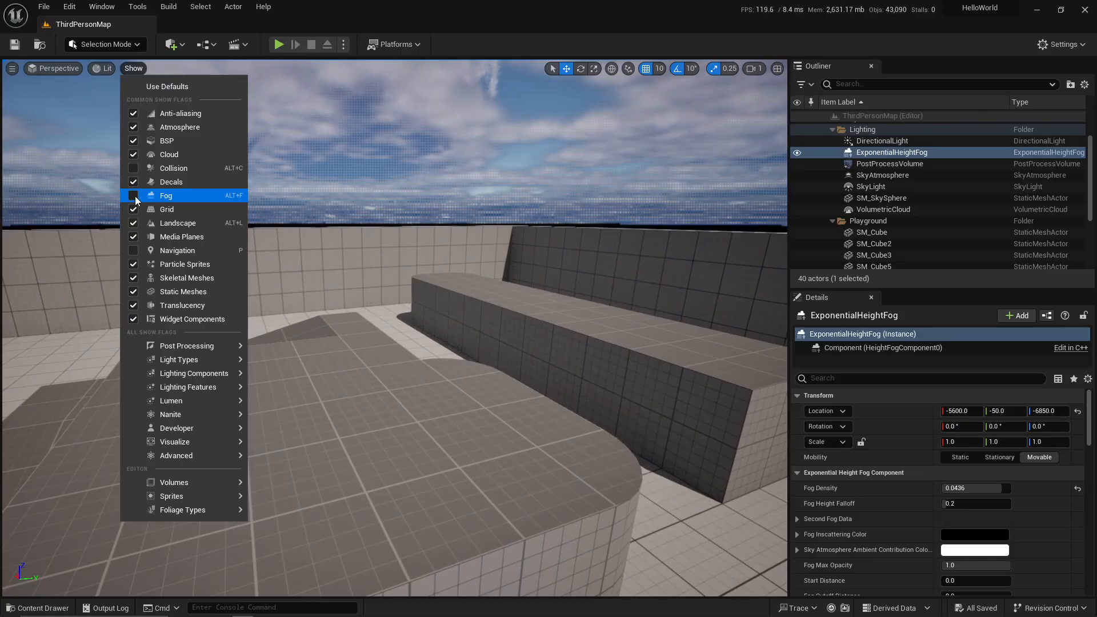
left_click(133, 196)
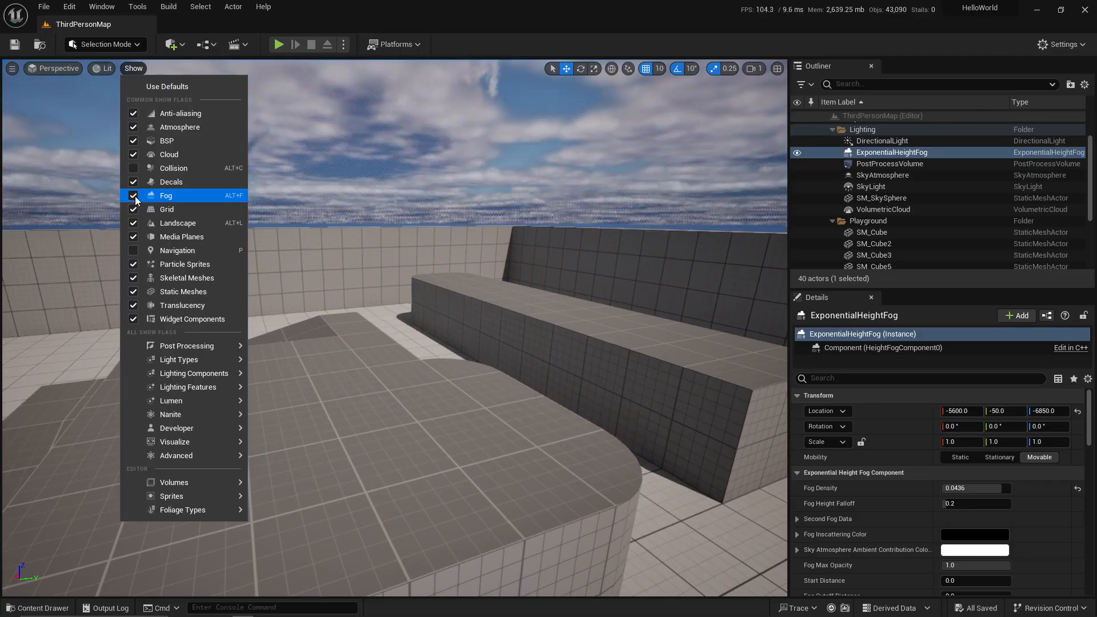
right_click_drag(366, 217, 400, 197)
Try the visibility toggles of ExponentialHeightFog and PostProcessVolume, leaving both actors visible in the level.
left_click(796, 153)
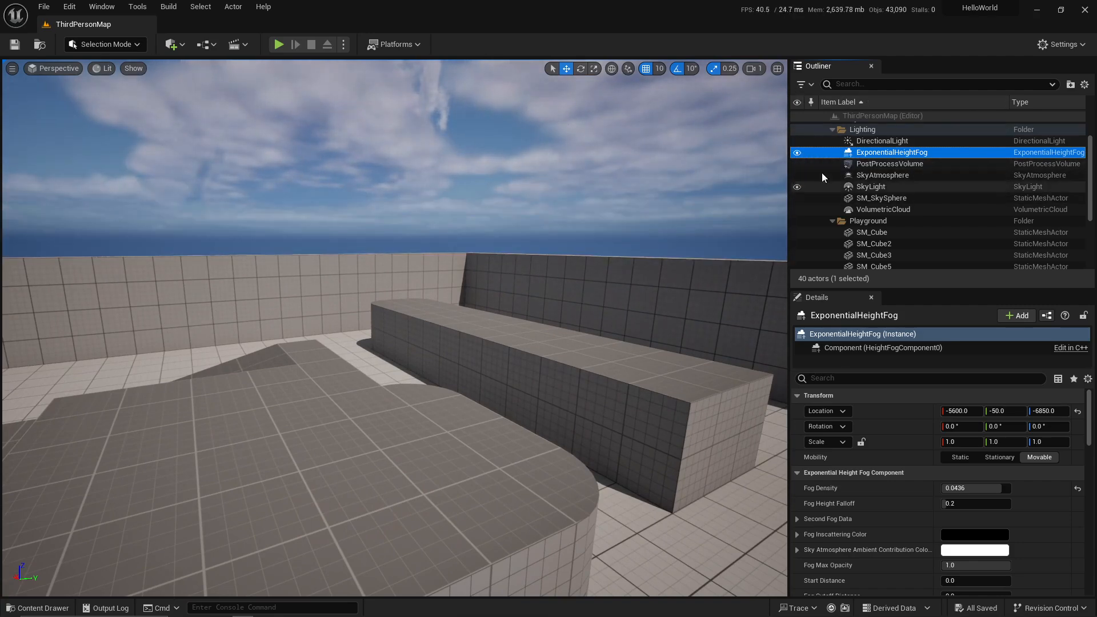
left_click(798, 164)
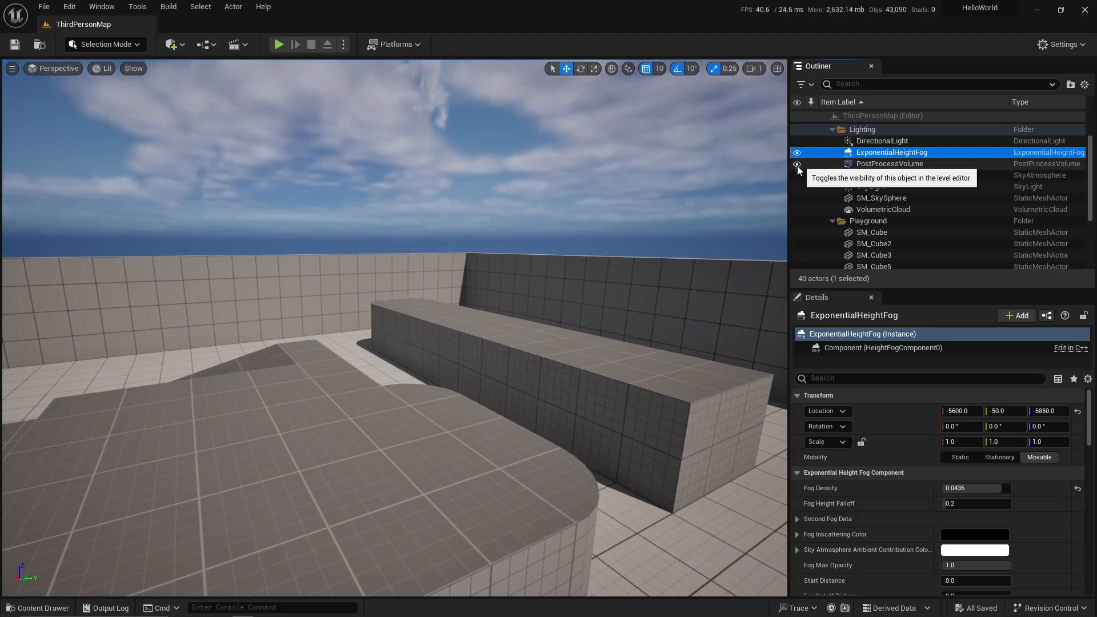
right_click_drag(675, 228, 669, 285)
Hide the DirectionalLight in the level and show it again.
scroll(940, 177, "up", 1)
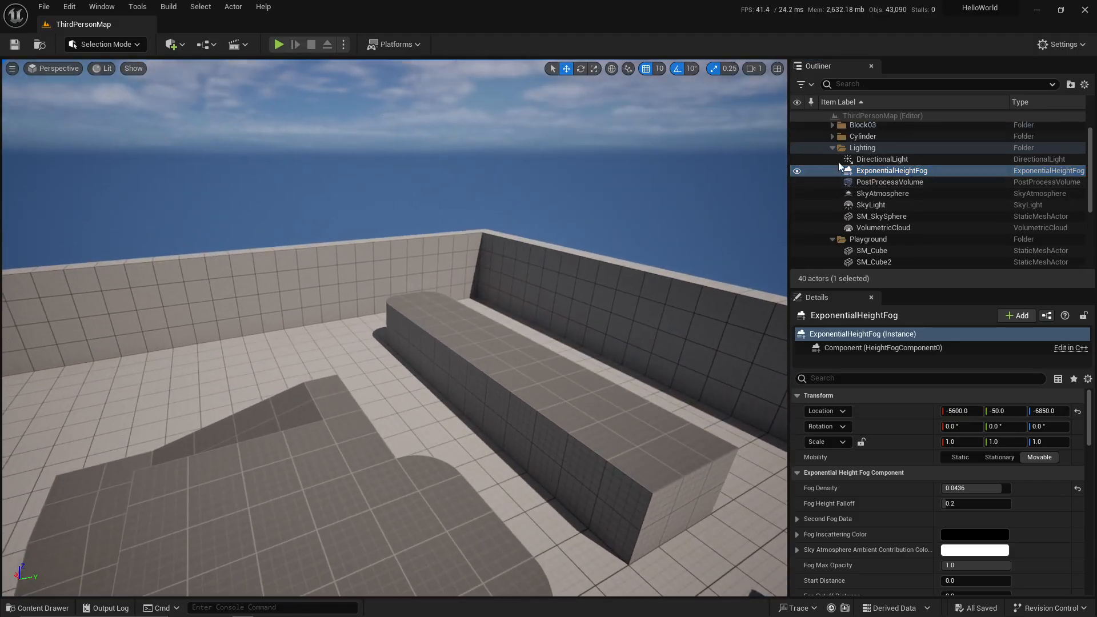
left_click(805, 162)
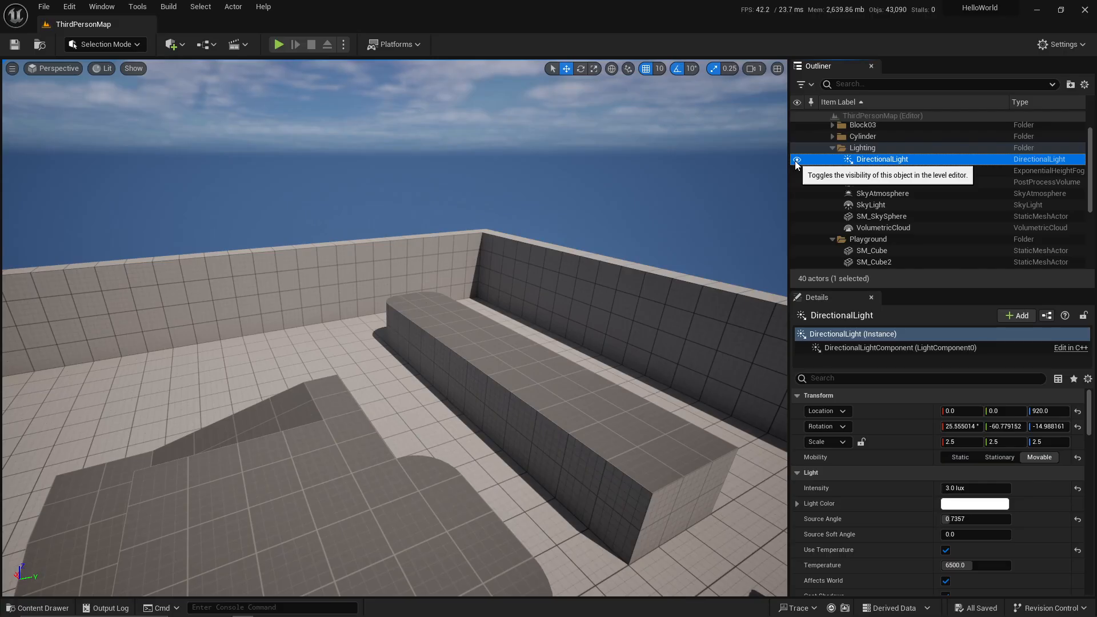
left_click(796, 160)
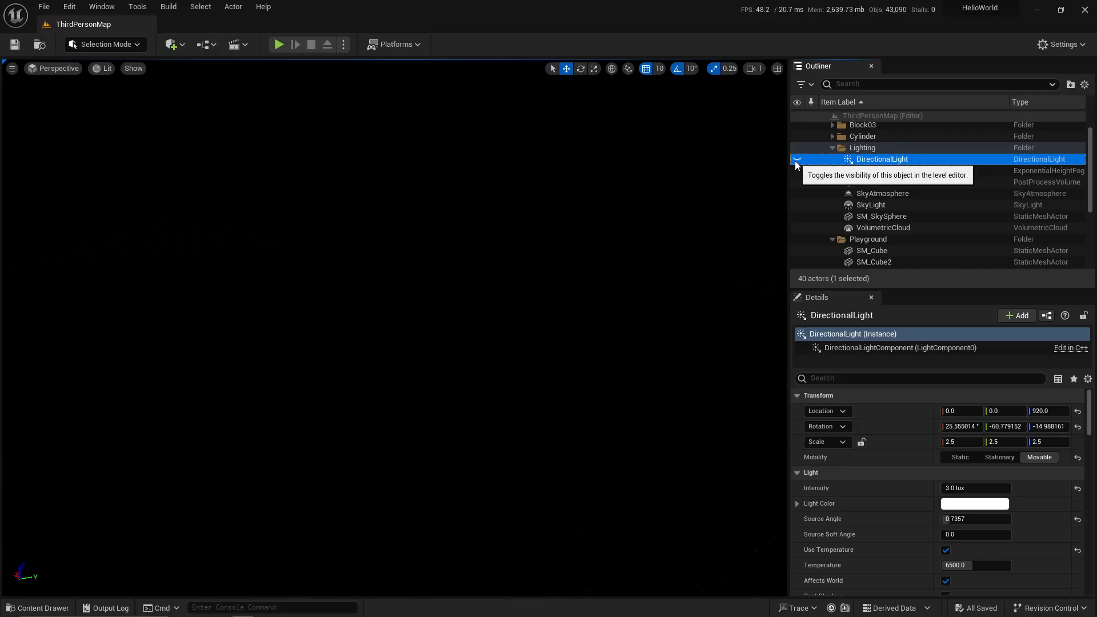
left_click(796, 160)
Select the ExponentialHeightFog actor and collapse the Lighting and Playground folders in the Outliner.
left_click(892, 172)
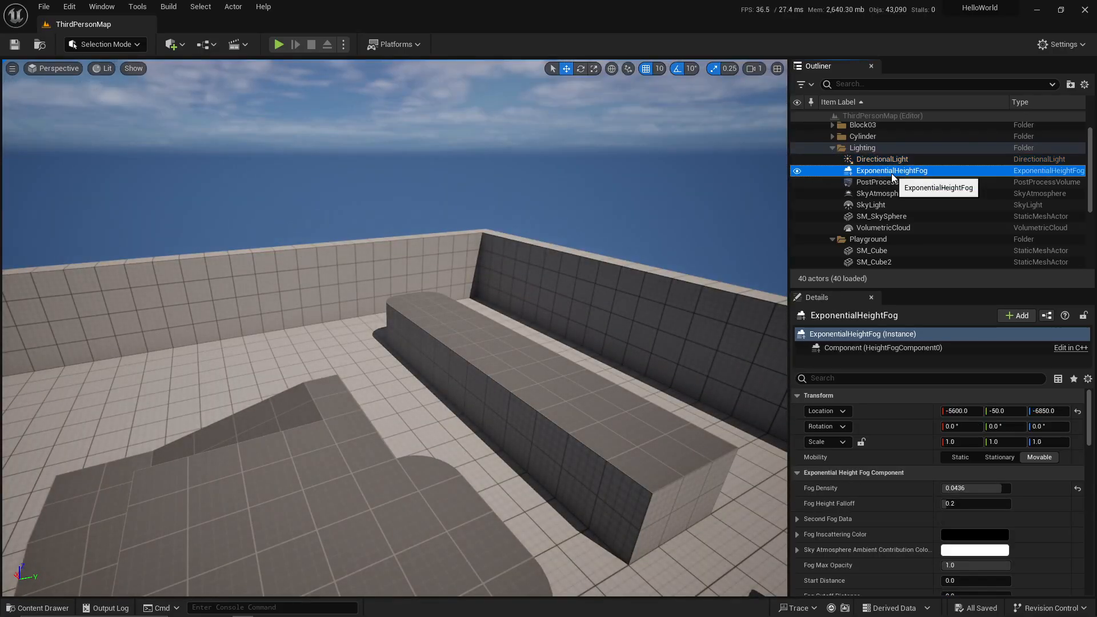
scroll(980, 222, "up", 1)
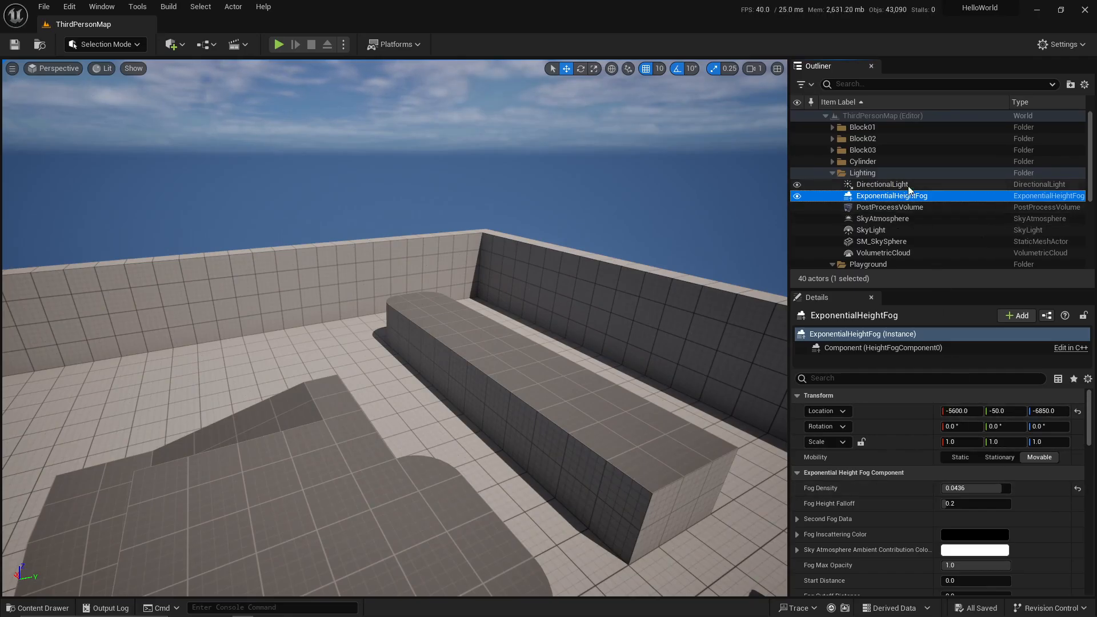
left_click(834, 173)
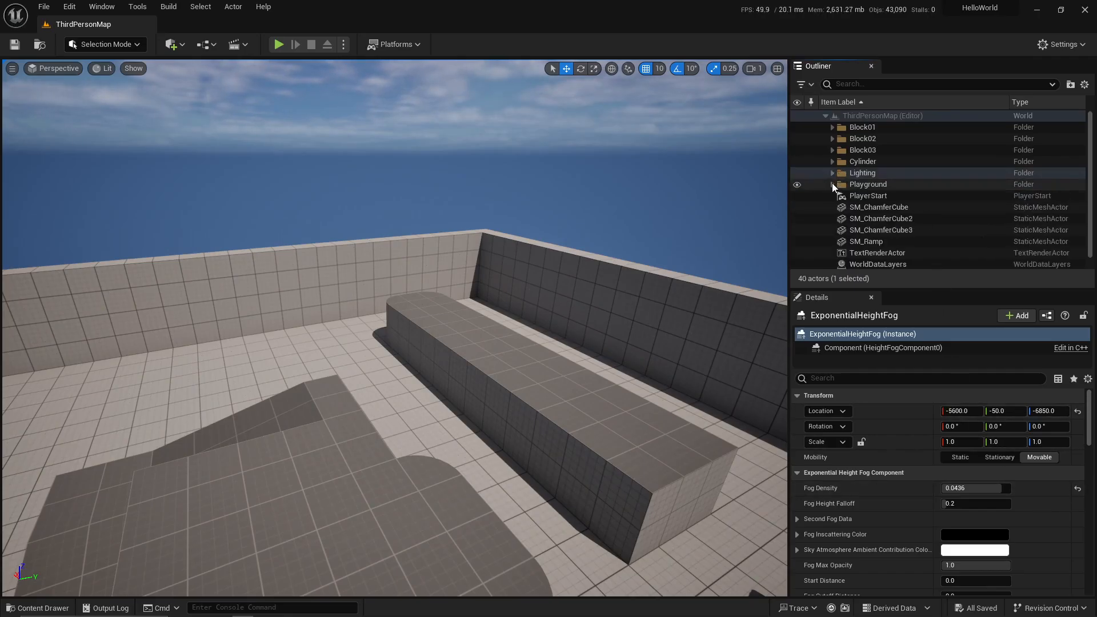
left_click(832, 185)
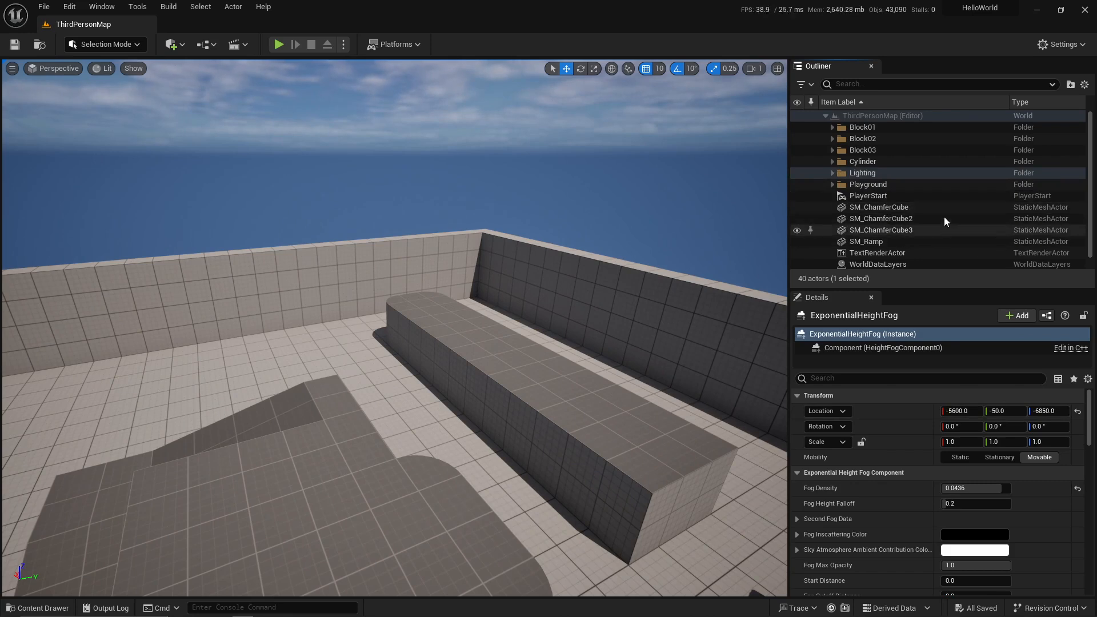
Expand the Block01 folder, select SM_Cube8 and SM_Cube4 in turn in the level, and focus on SM_Cube4.
scroll(945, 215, "down", 1)
scroll(950, 218, "up", 1)
left_click(833, 127)
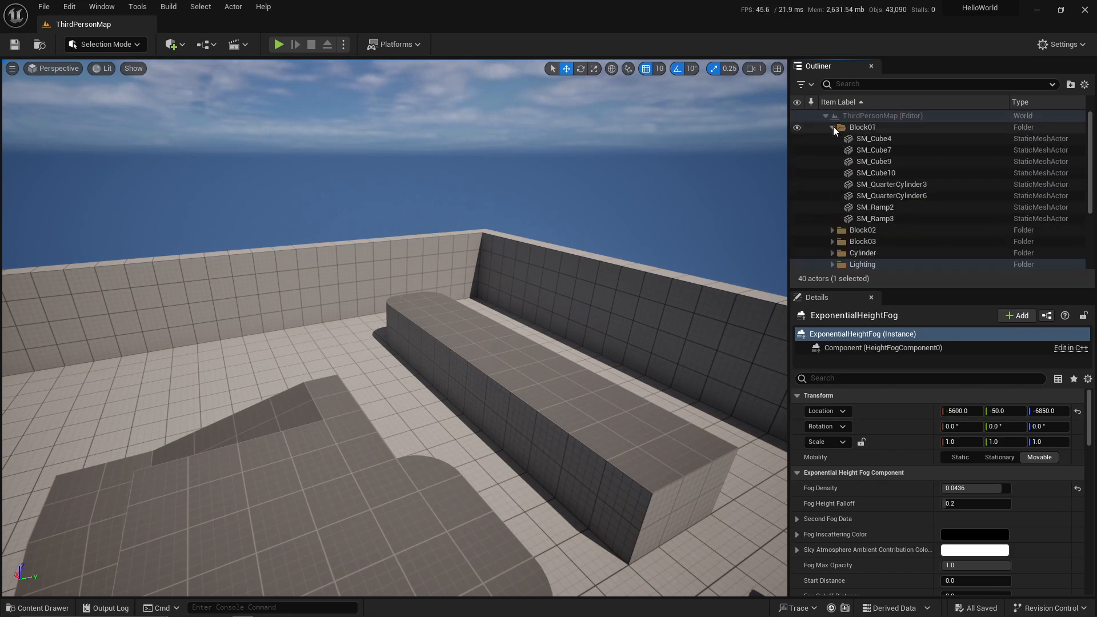
left_click(565, 393)
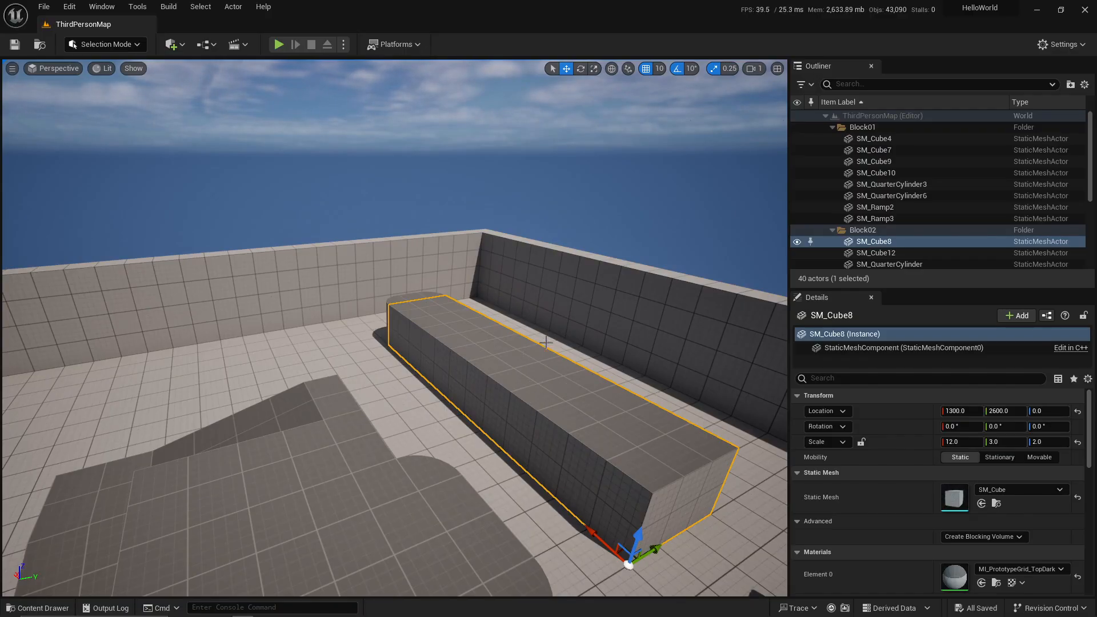
left_click(369, 463)
key("f")
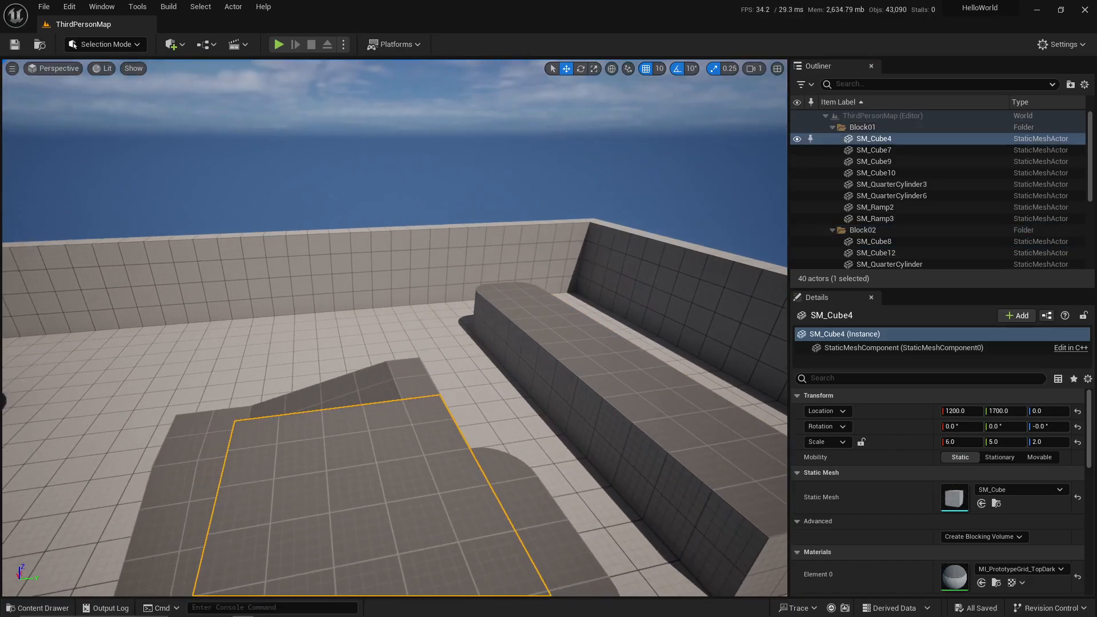
Collapse the Block01 and Block02 folders in the Outliner.
left_click(832, 127)
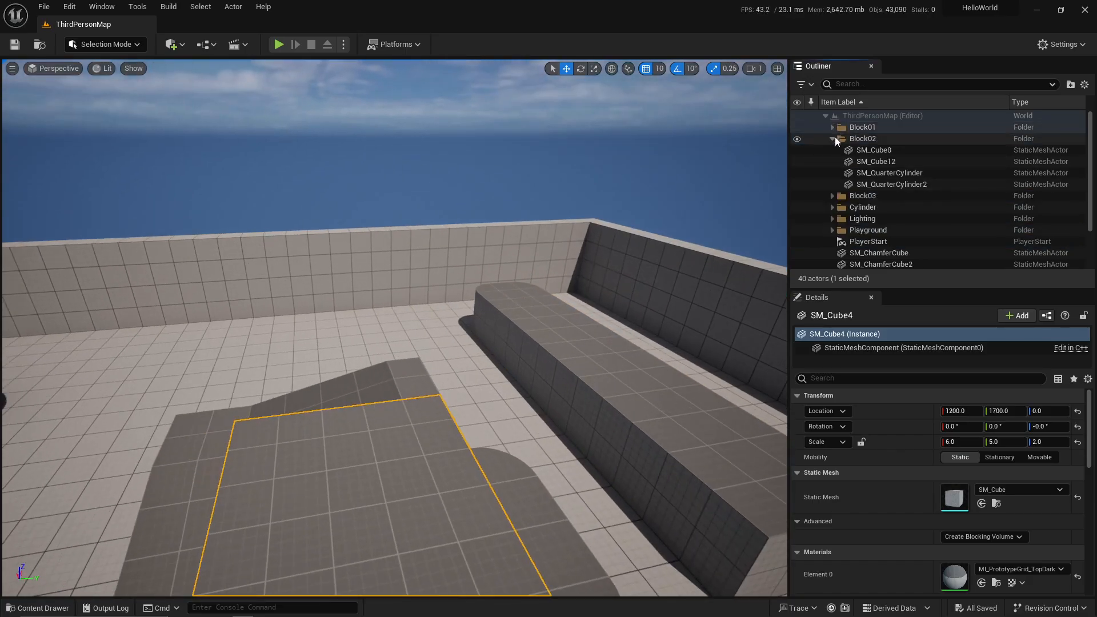
left_click(833, 138)
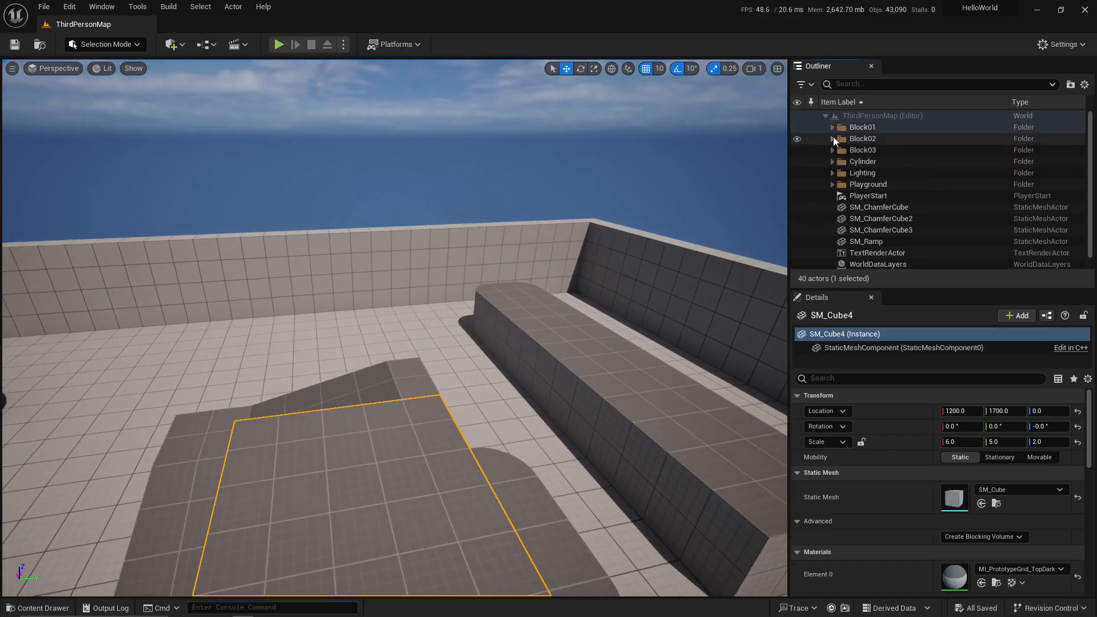
Expand the Lighting folder in the Outliner, select the DirectionalLight and focus the view on it.
left_click(833, 172)
left_click(880, 186)
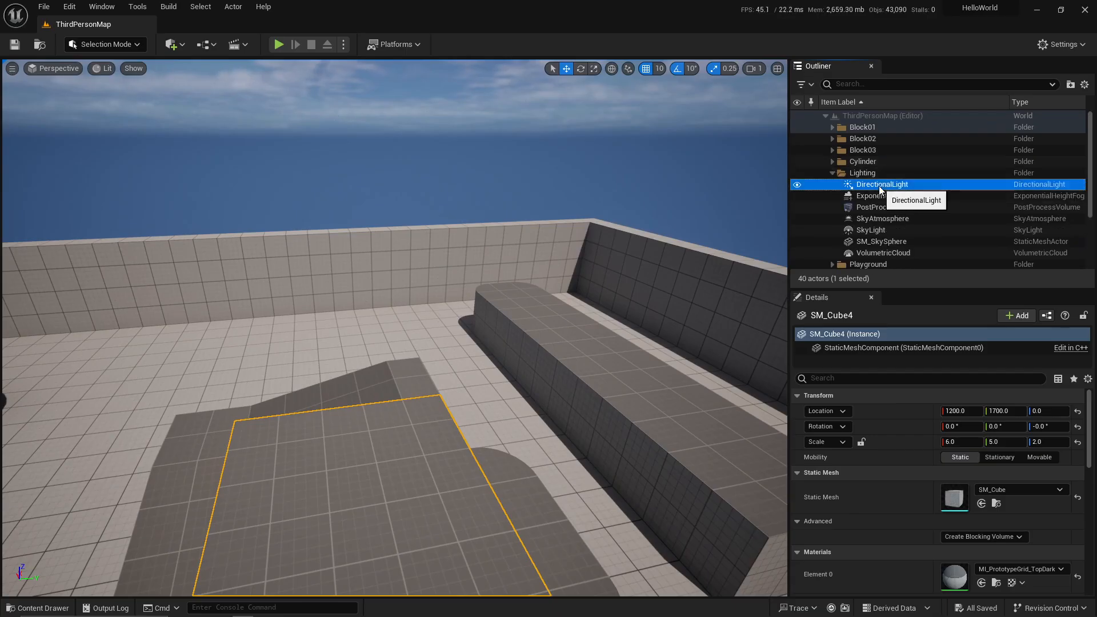
key("f")
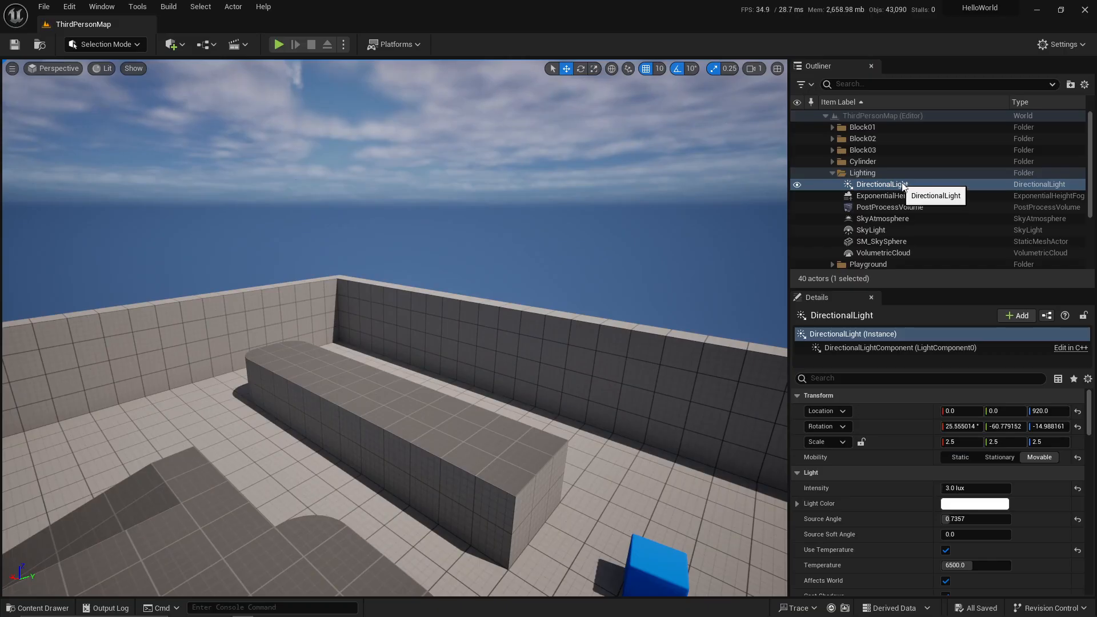
Focus on the ExponentialHeightFog actor, then hide it and show it again twice.
left_click(917, 198)
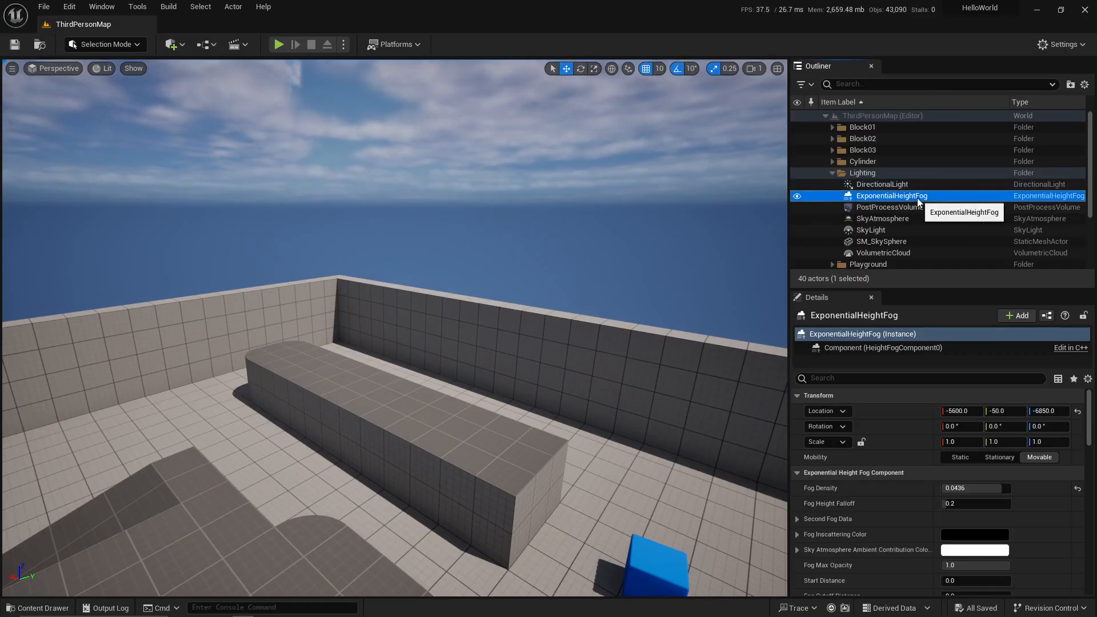
double_click(918, 198)
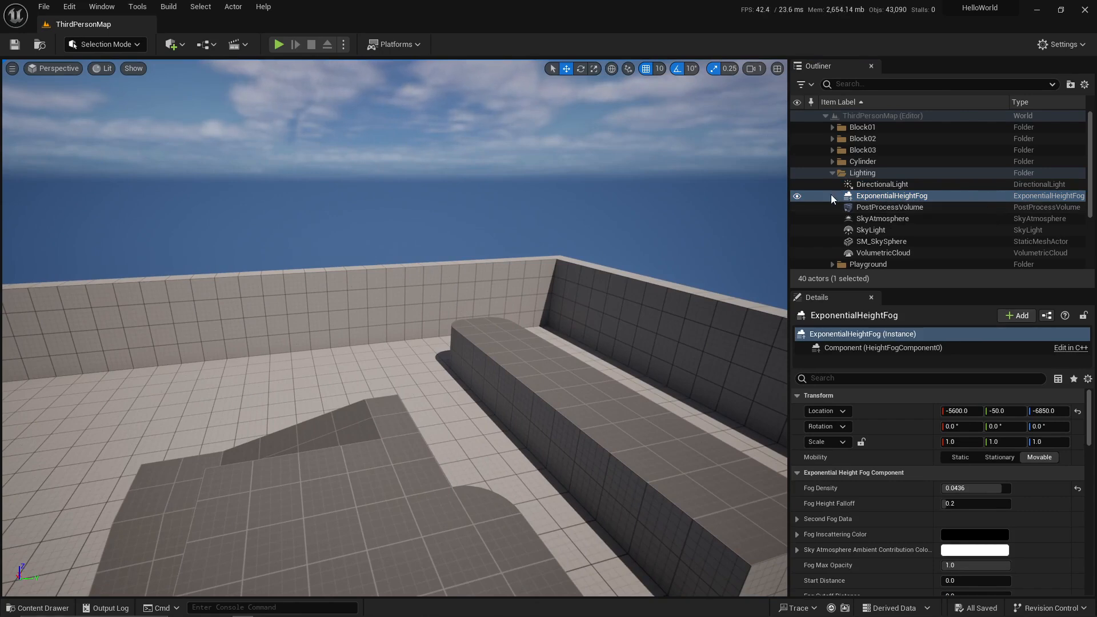
left_click(796, 197)
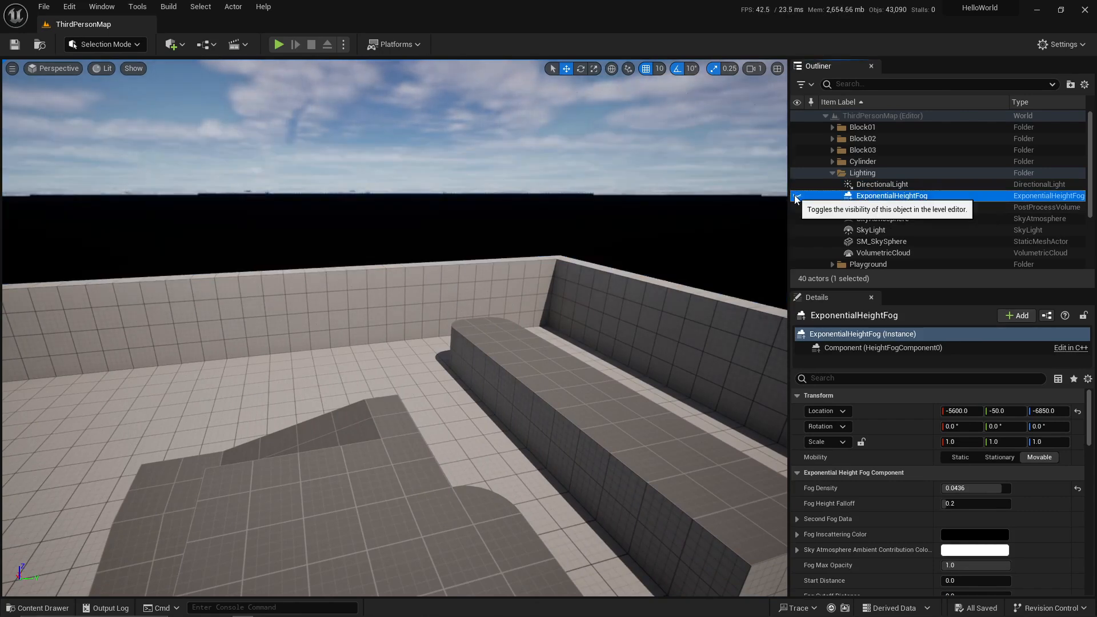
left_click(796, 197)
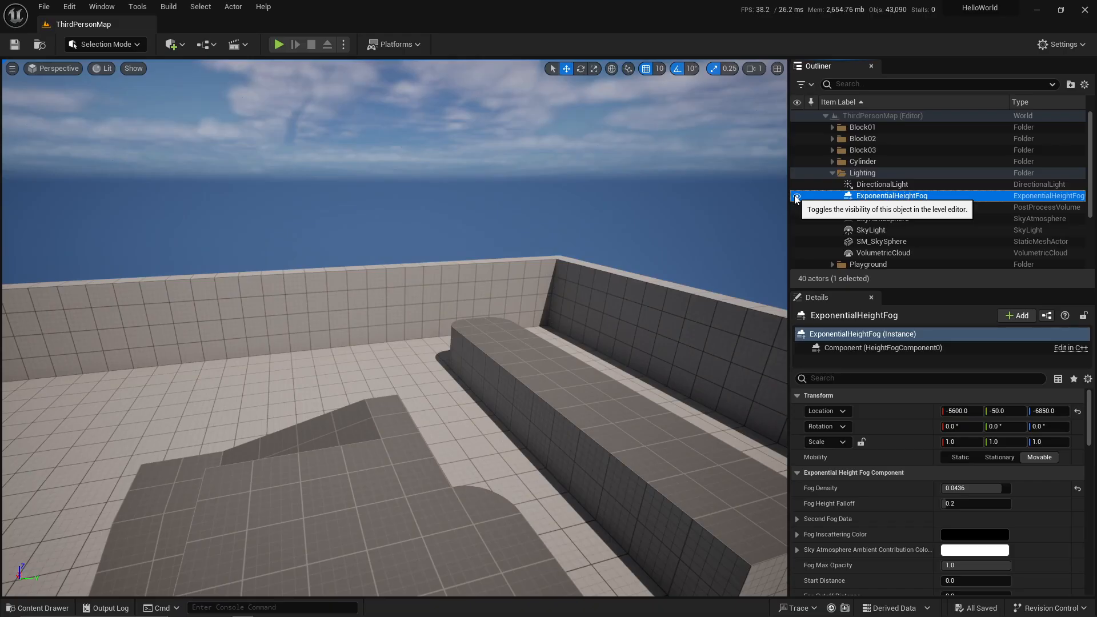
left_click(796, 197)
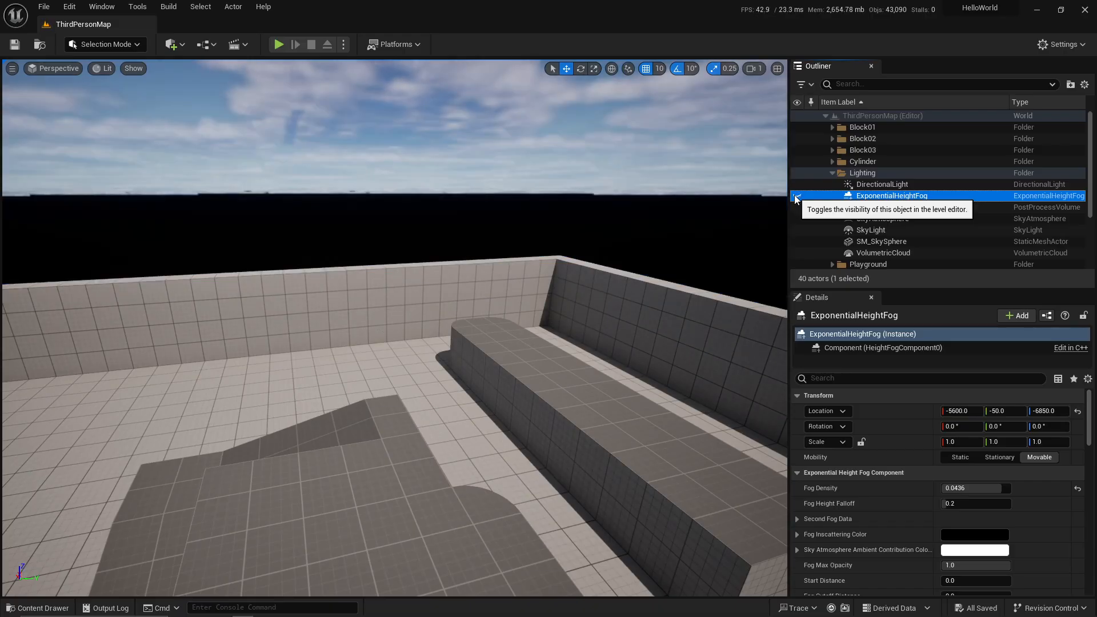
left_click(796, 197)
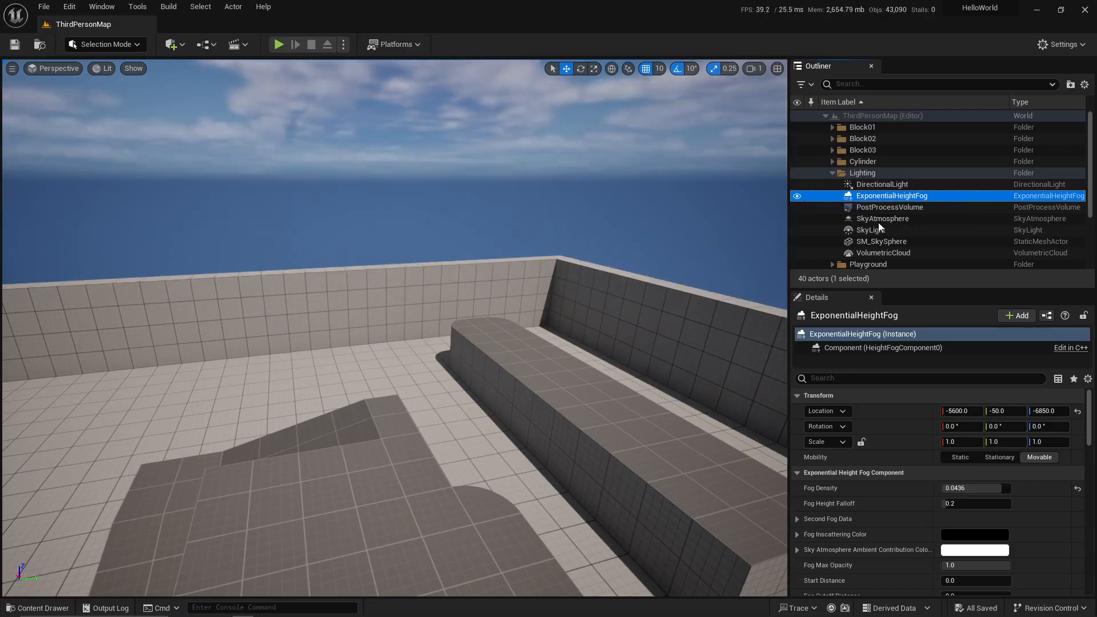
Select the PostProcessVolume and the SkyAtmosphere in turn, then hide the SkyAtmosphere and show it again.
left_click(902, 210)
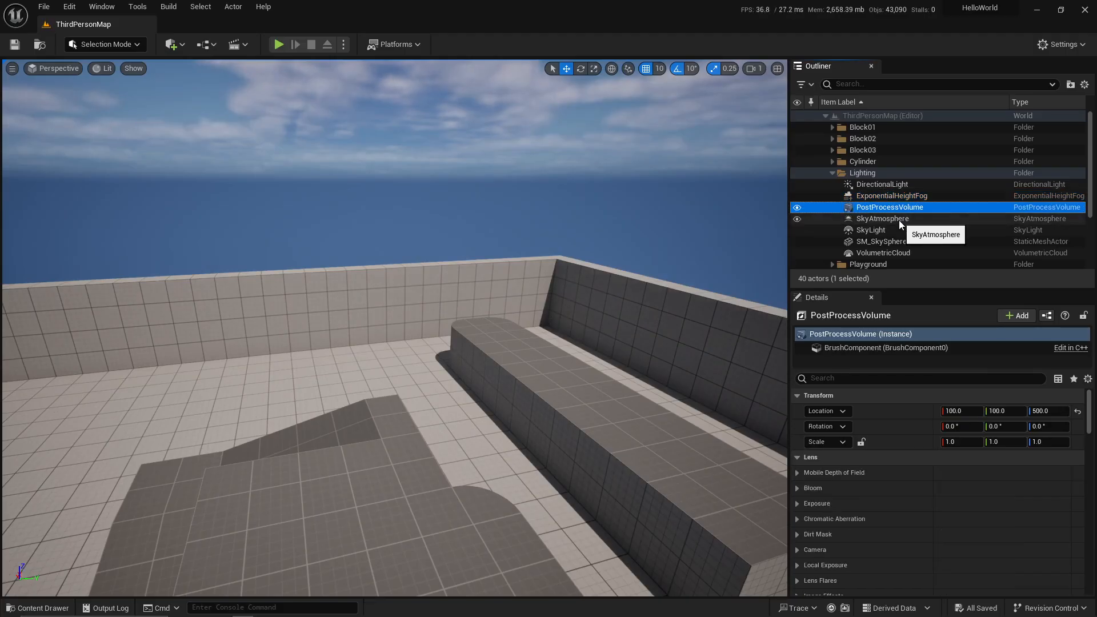
left_click(900, 221)
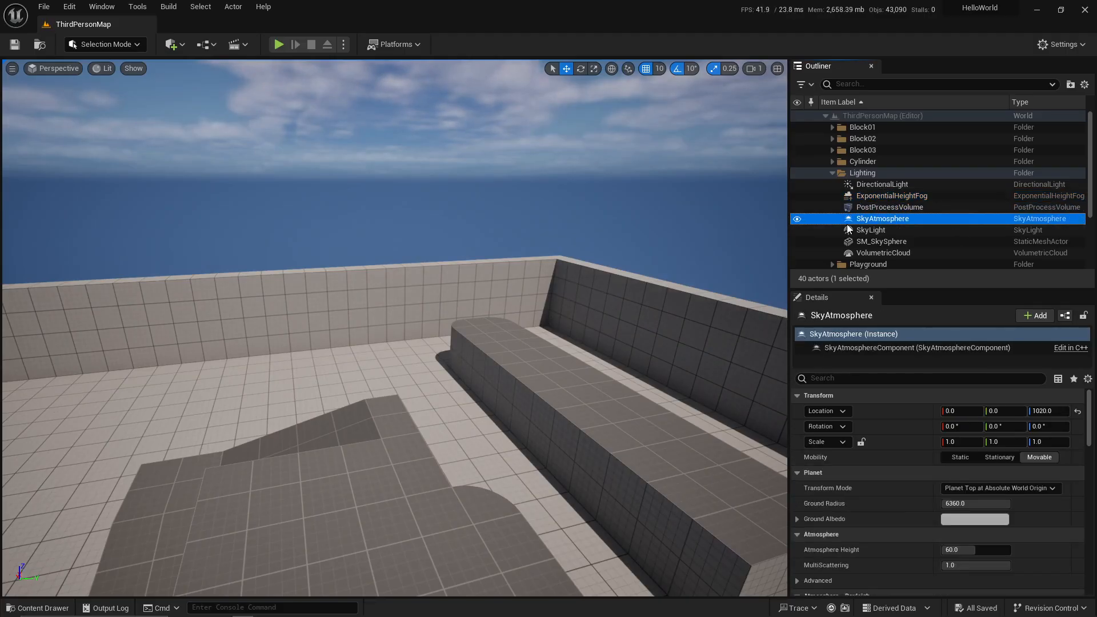
left_click(797, 219)
right_click_drag(395, 326, 395, 303)
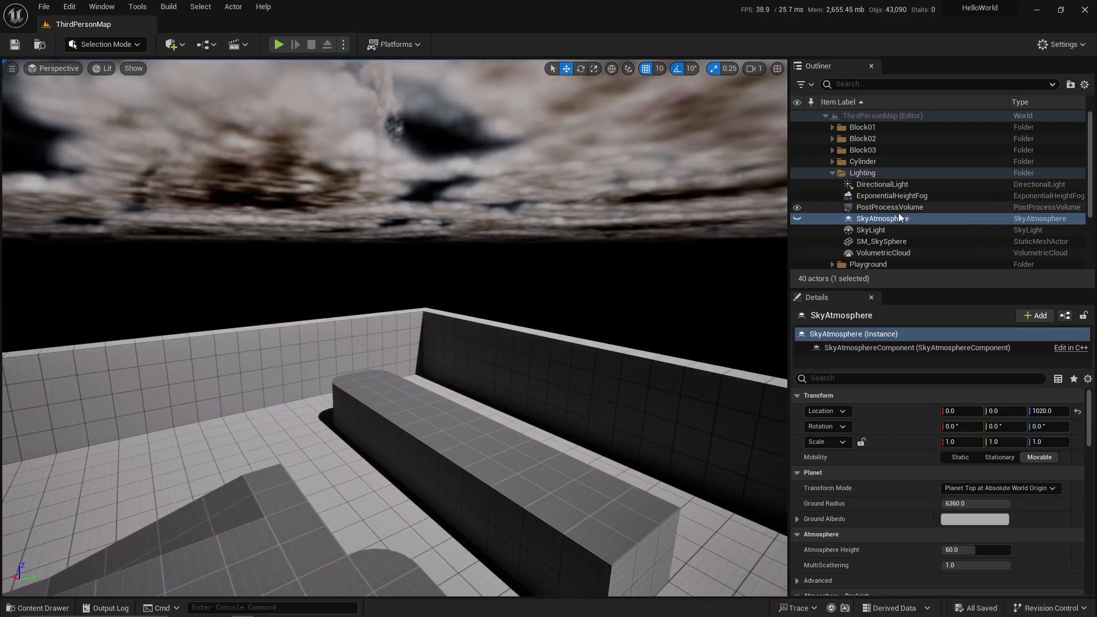
left_click(797, 218)
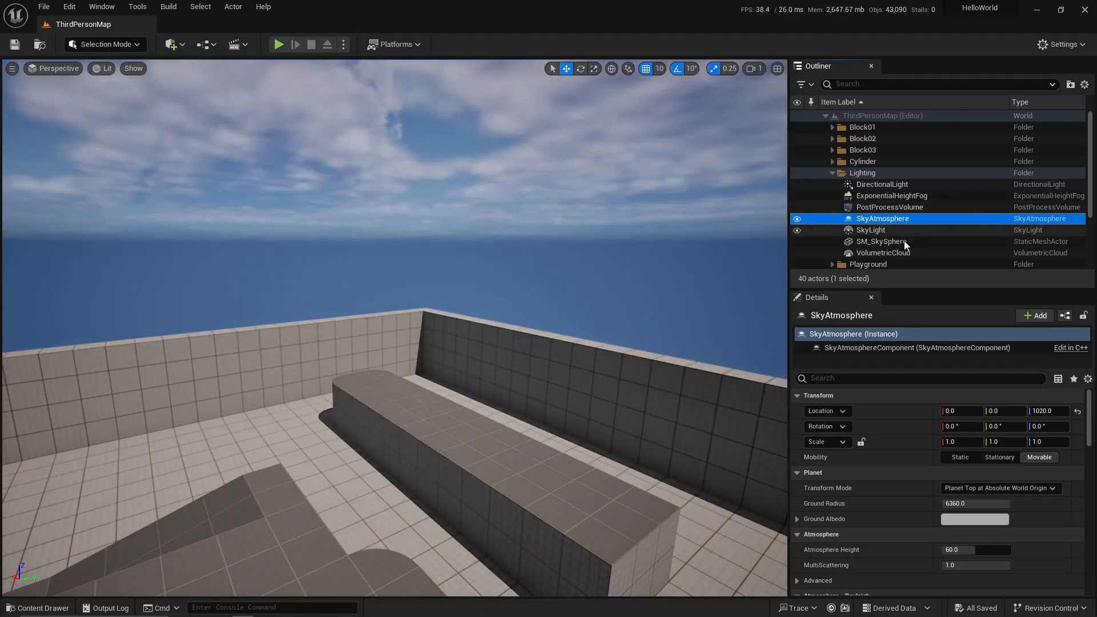
Toggle the VolumetricCloud's visibility off and on, and leave the clouds hidden.
left_click(901, 255)
left_click(798, 253)
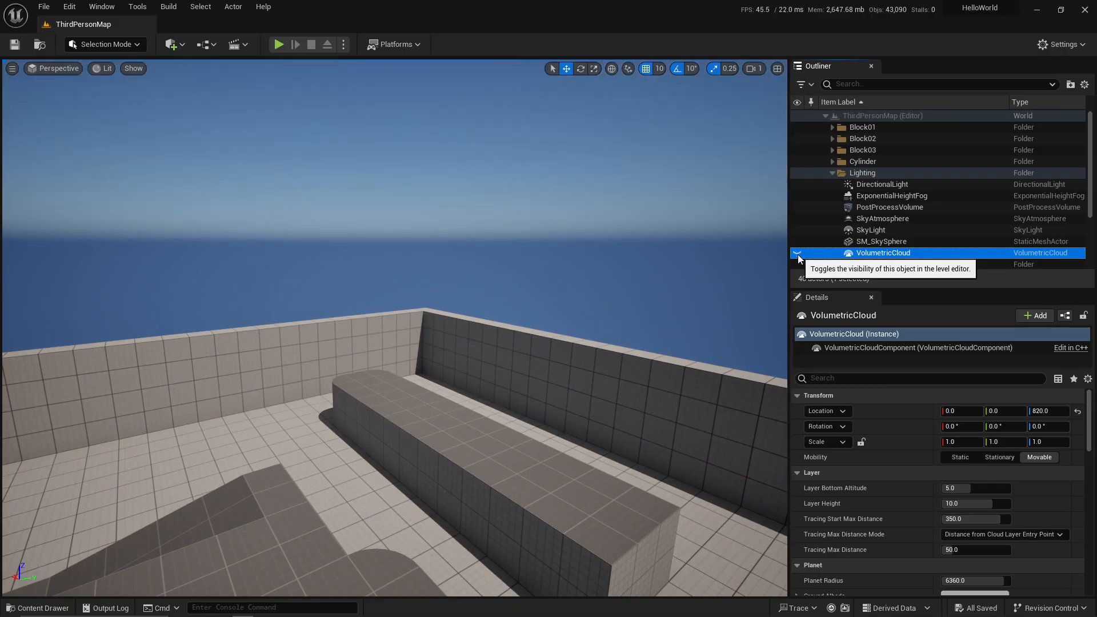
left_click(798, 254)
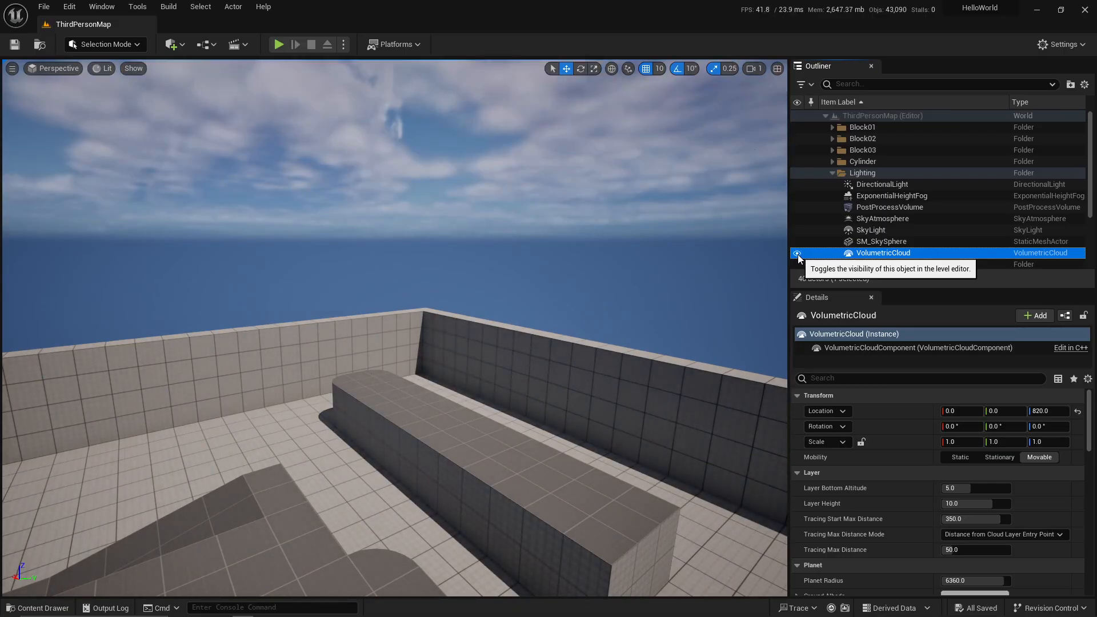
left_click(798, 254)
right_click_drag(346, 267, 346, 268)
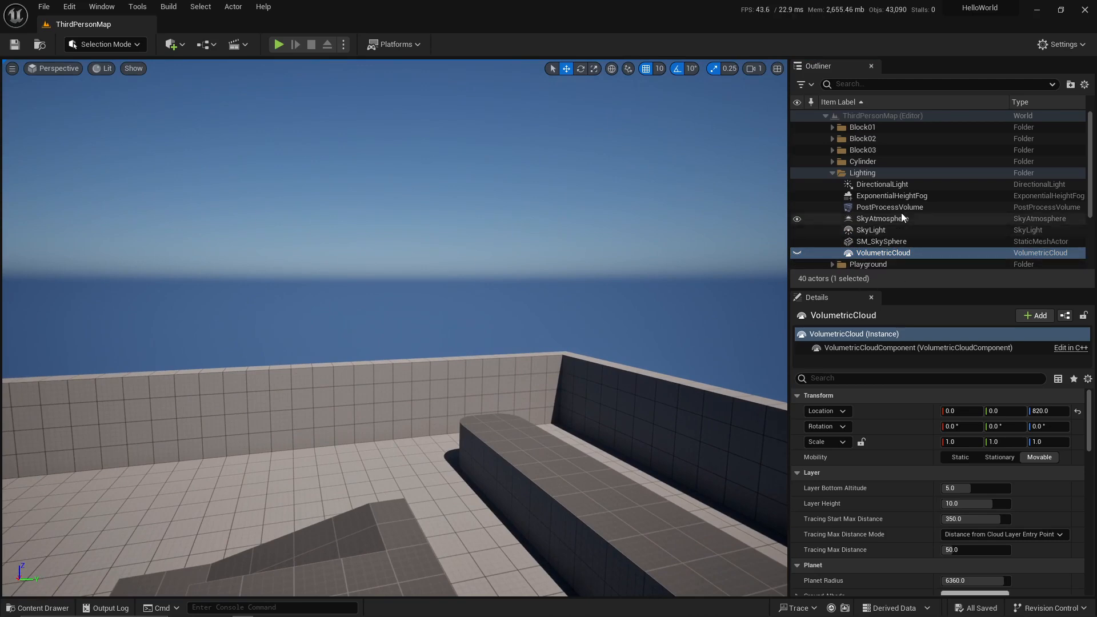
Select the ExponentialHeightFog, hide it and show it again, and make the VolumetricCloud visible.
left_click(894, 196)
left_click(798, 196)
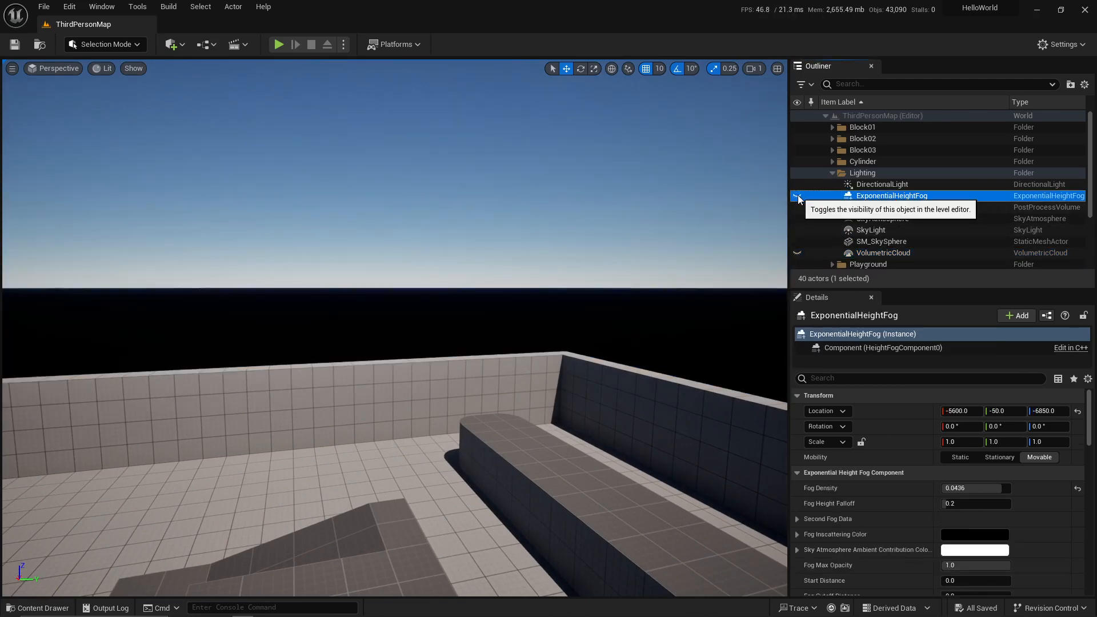
right_click_drag(578, 216, 678, 247)
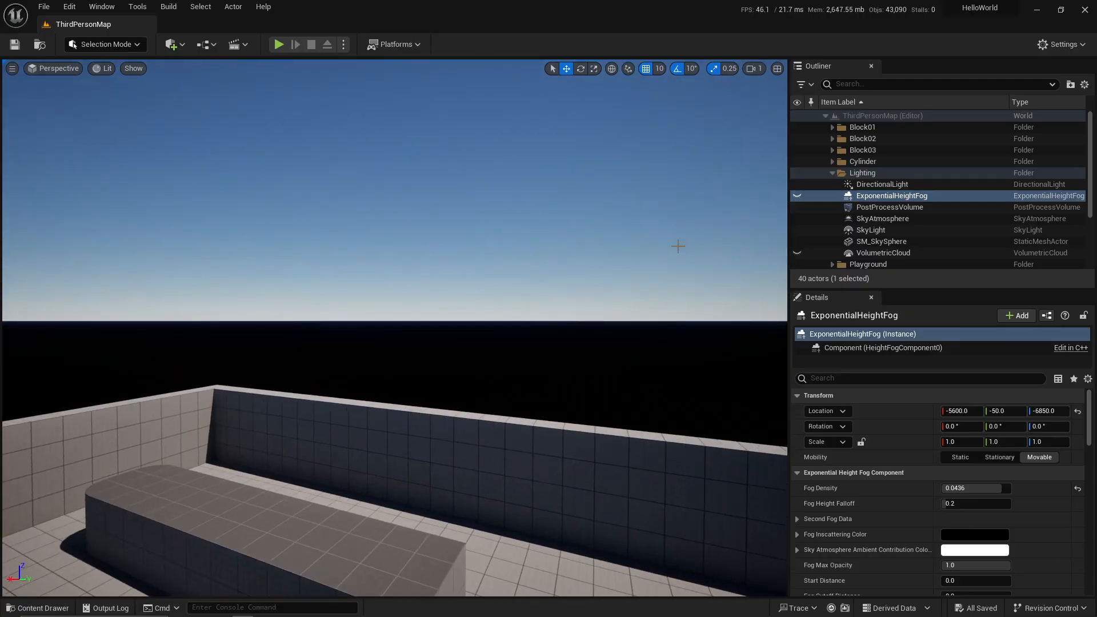
left_click(798, 195)
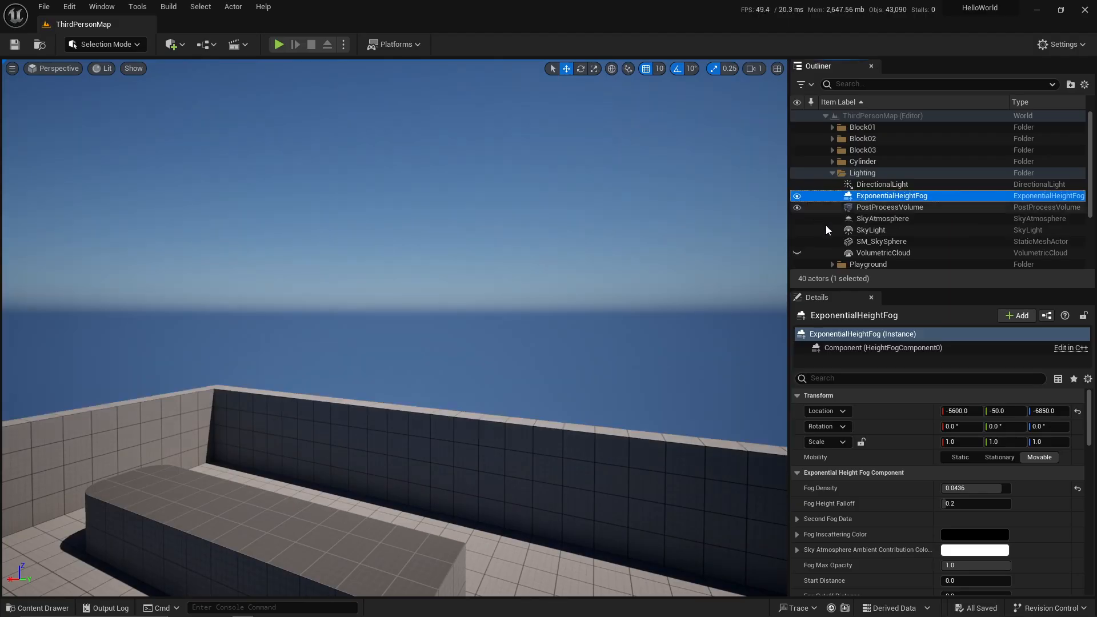
left_click(796, 255)
right_click_drag(734, 255, 703, 271)
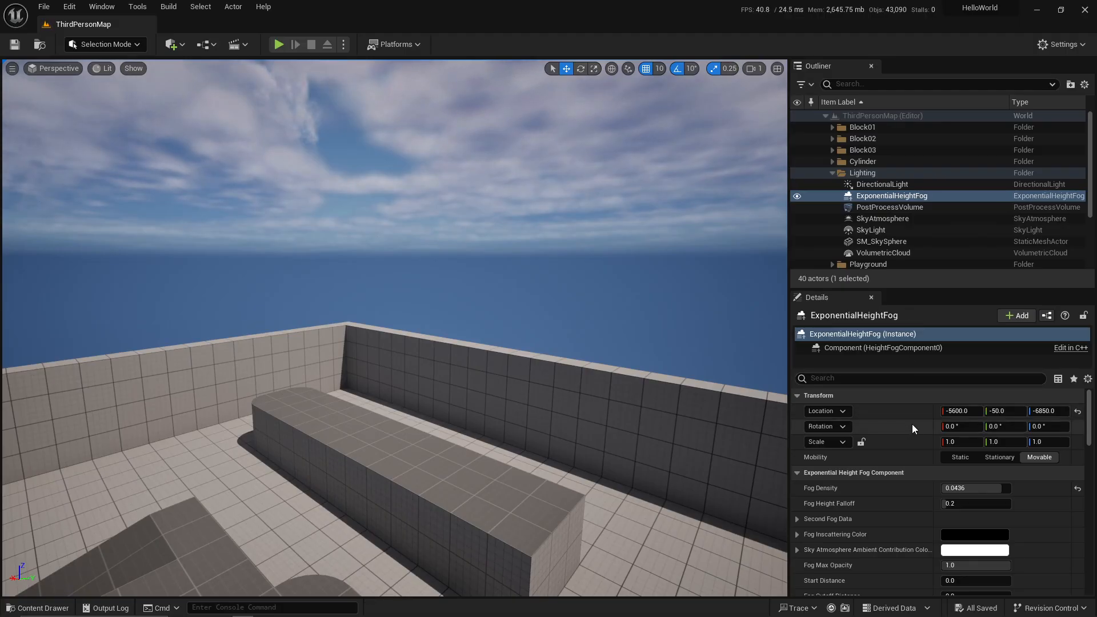
Examine the ExponentialHeightFog's property categories from Transform to Data Layers and the Details display options.
scroll(911, 444, "down", 2)
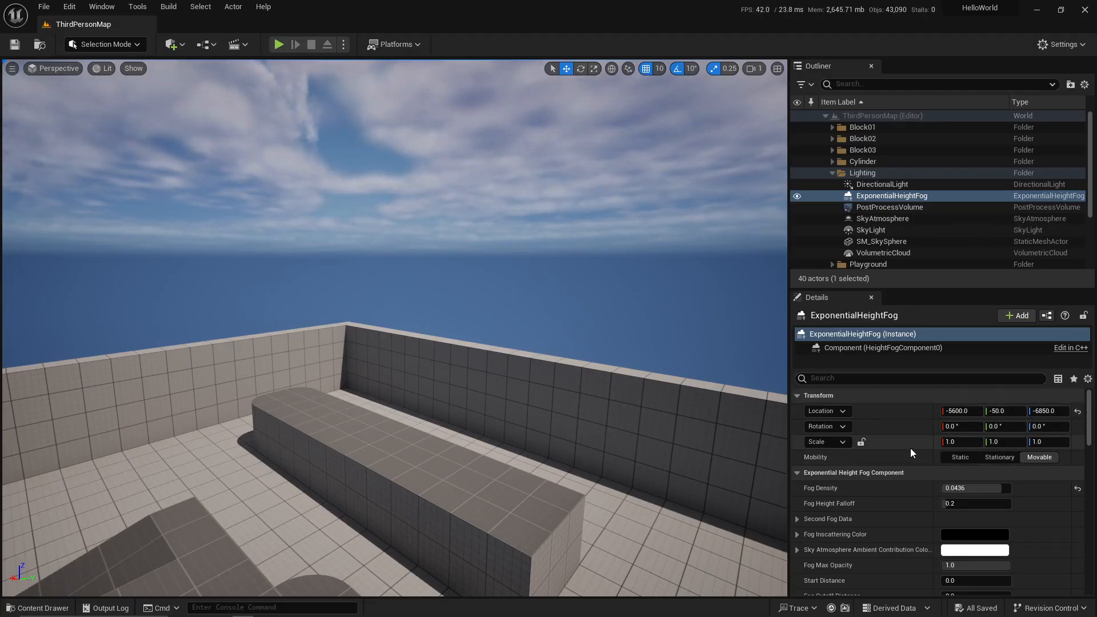
scroll(910, 448, "down", 3)
scroll(904, 450, "up", 5)
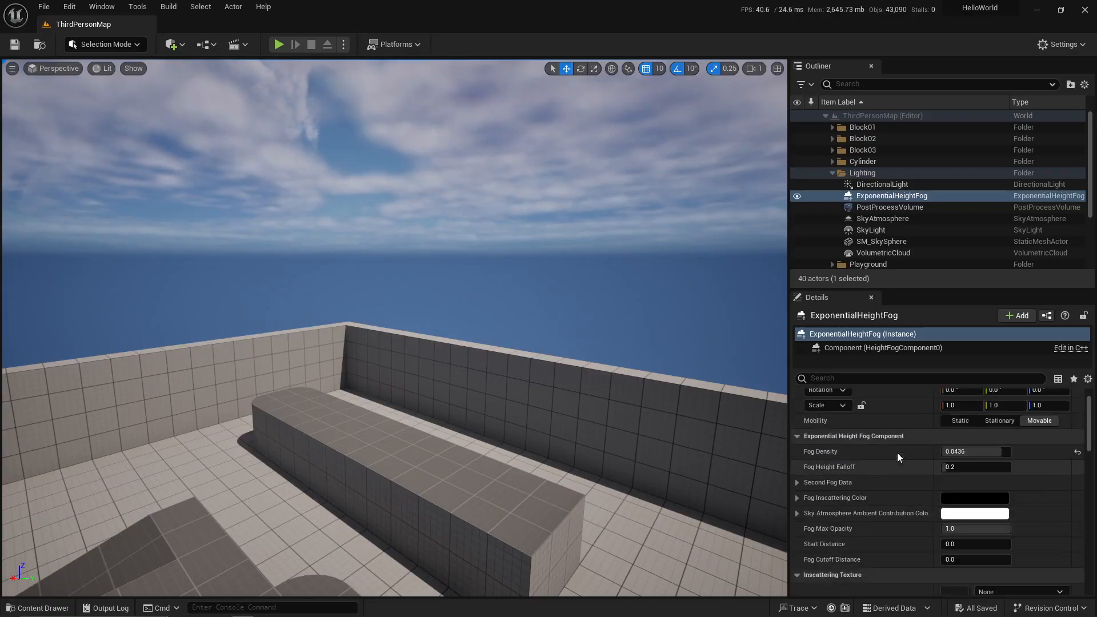
left_click(1087, 380)
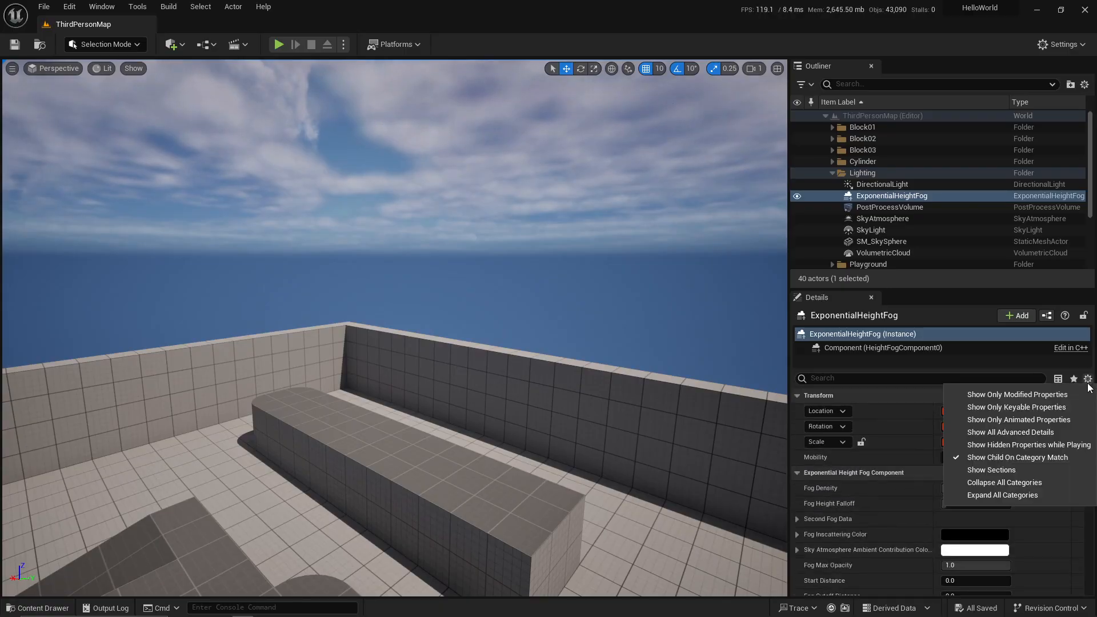
left_click(1089, 381)
scroll(874, 488, "down", 10)
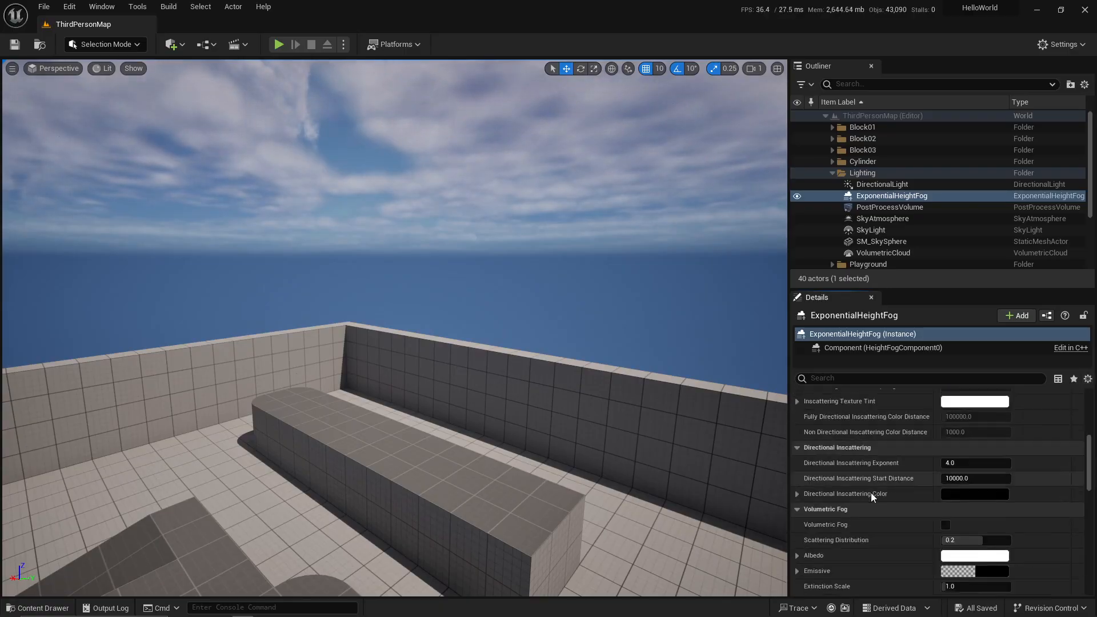
scroll(874, 498, "down", 10)
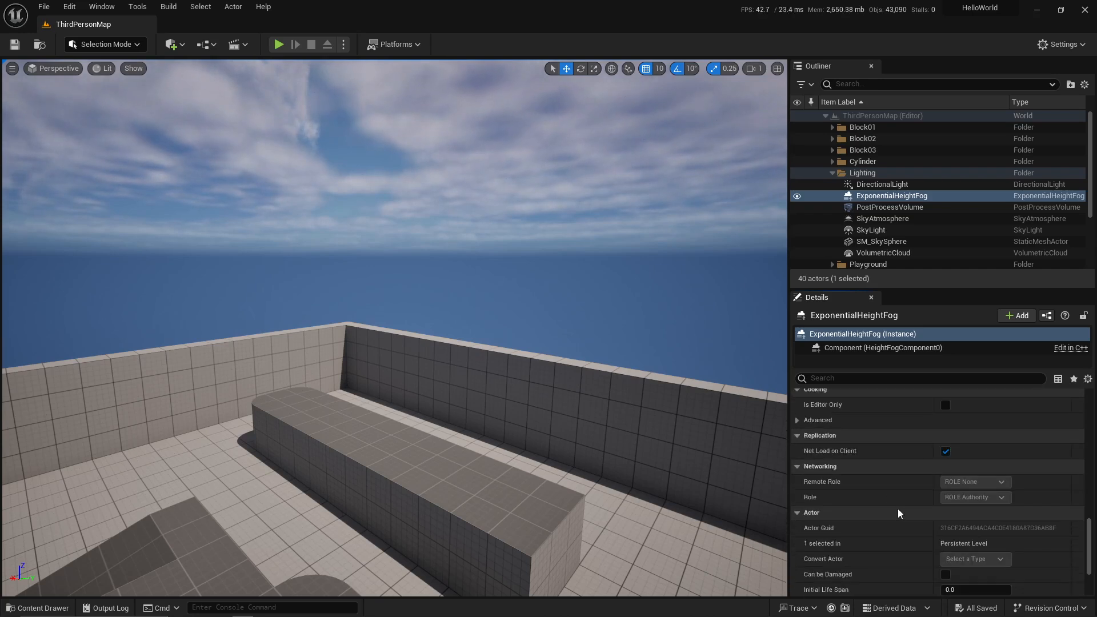
scroll(909, 520, "up", 2)
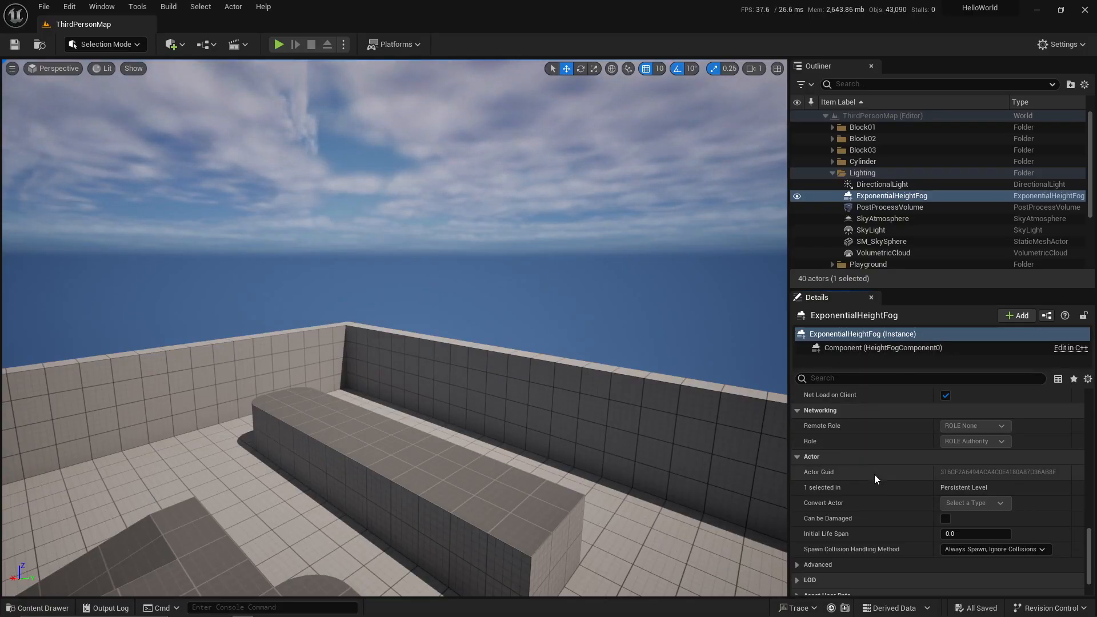
scroll(875, 497, "down", 3)
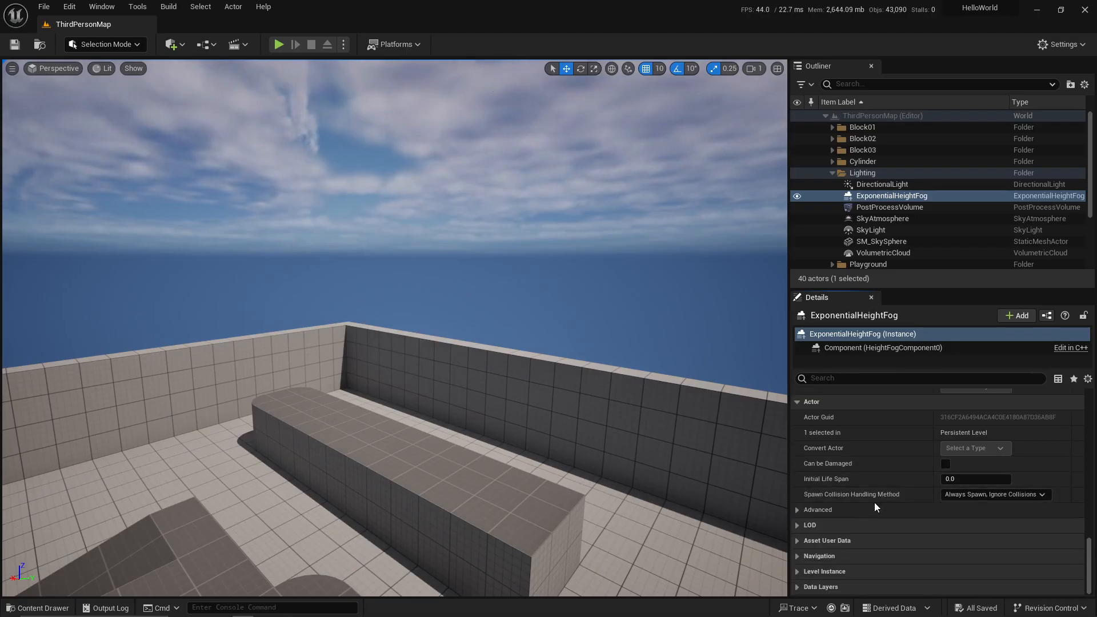
scroll(873, 520, "up", 3)
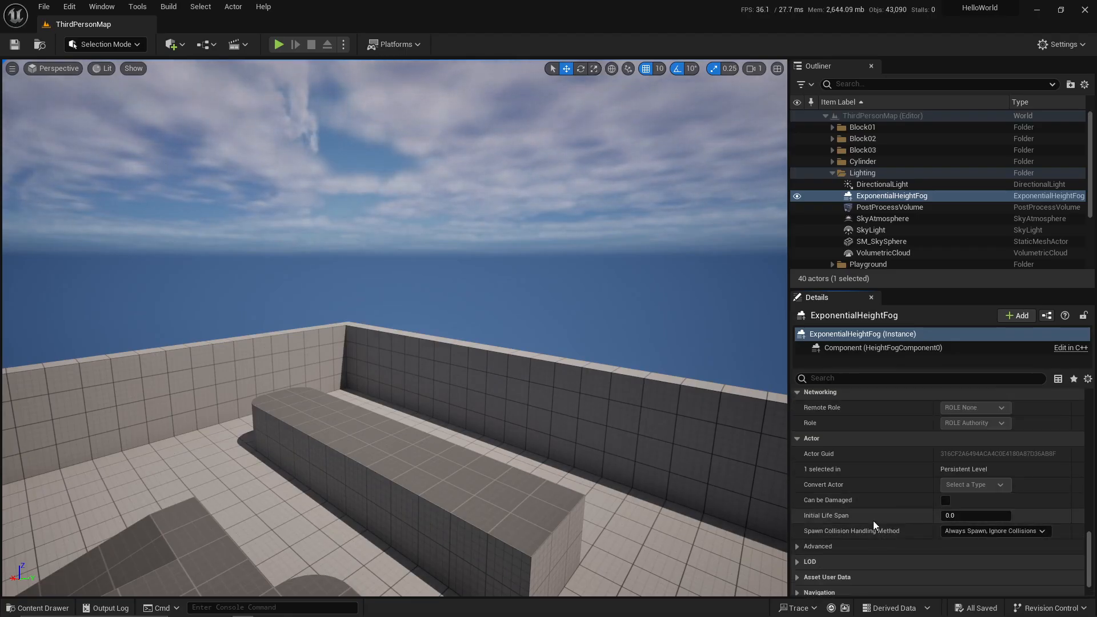
Collapse and re-expand the ExponentialHeightFog's Actor category, expand its LOD category, and review their properties.
left_click(799, 443)
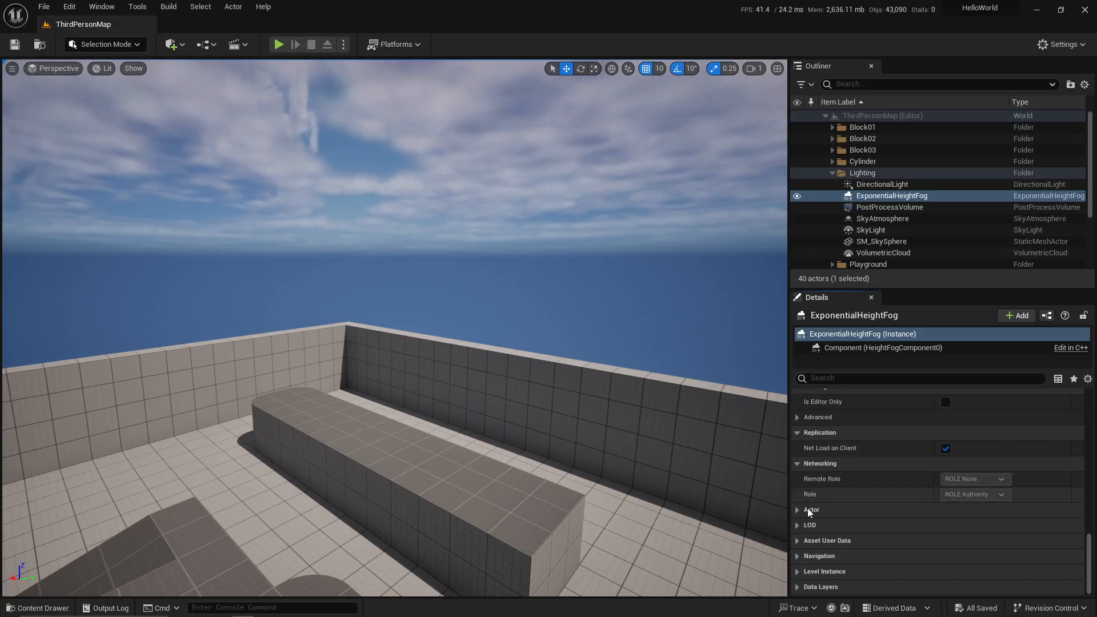
left_click(798, 526)
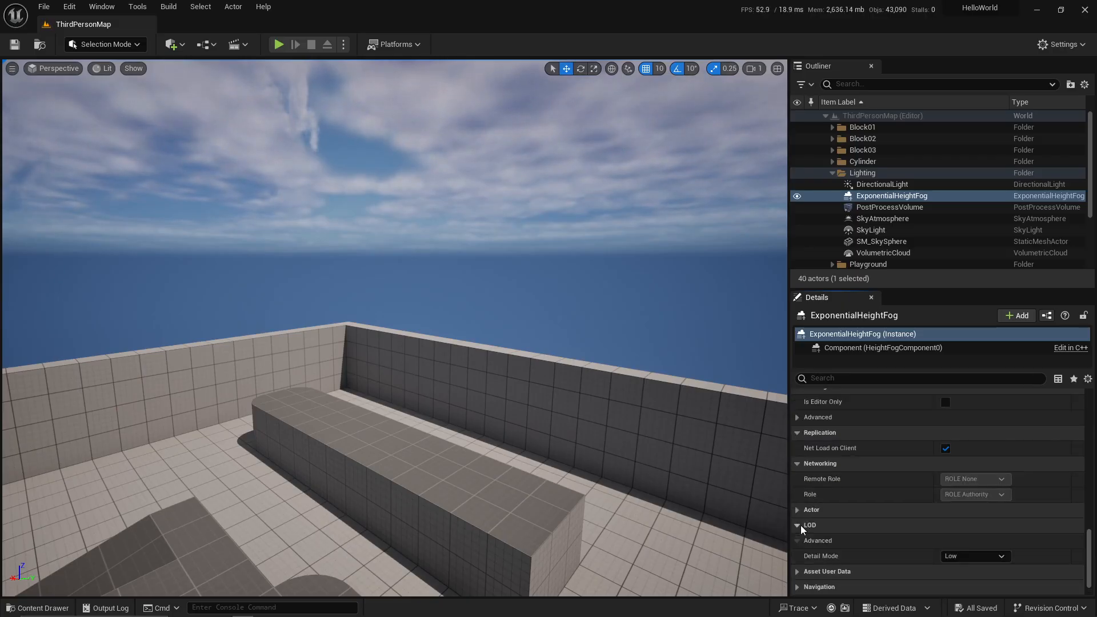
left_click(798, 510)
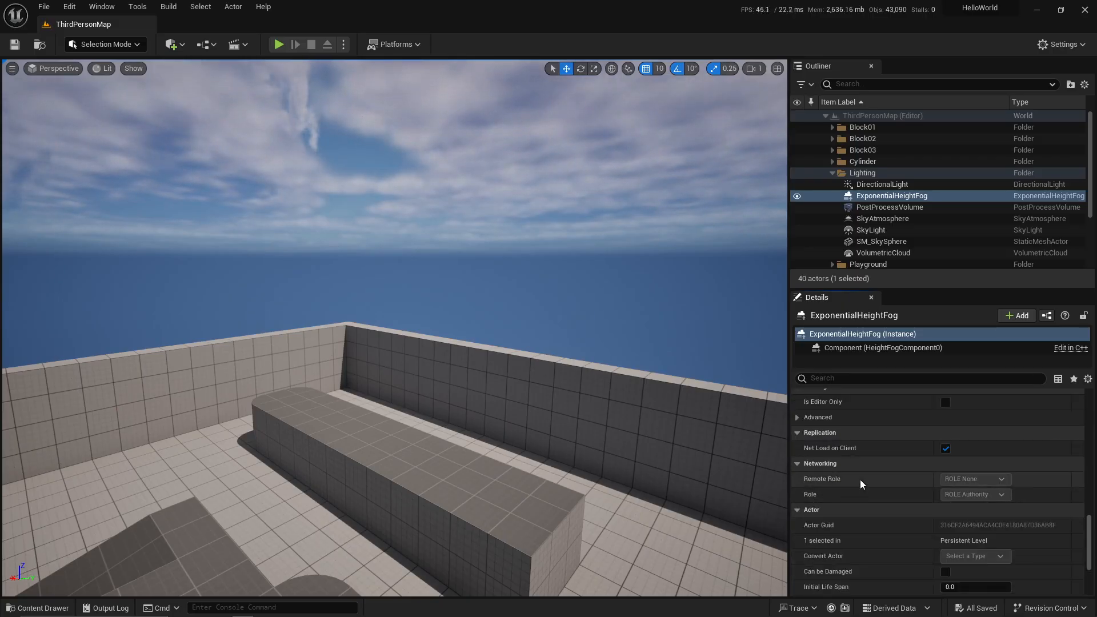
scroll(868, 463, "down", 3)
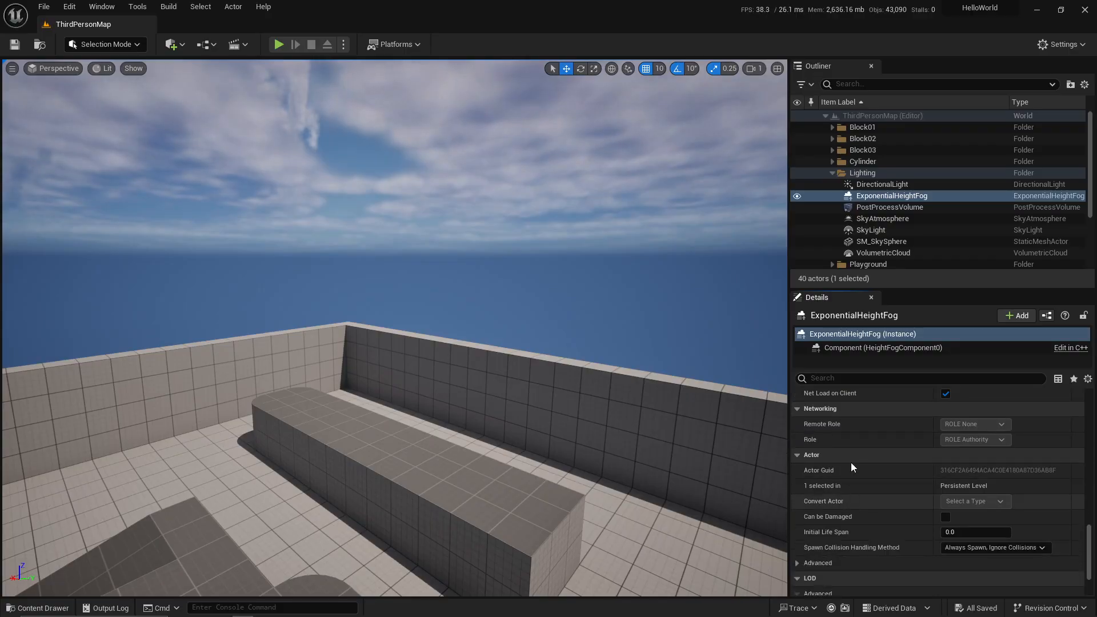
scroll(862, 462, "down", 2)
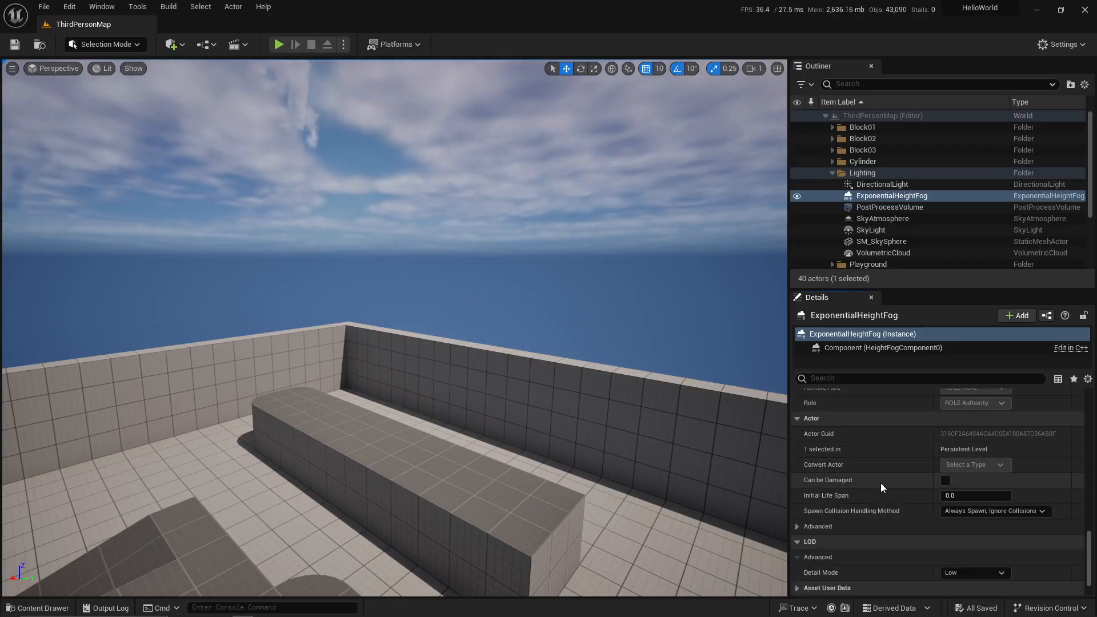
scroll(896, 526, "down", 1)
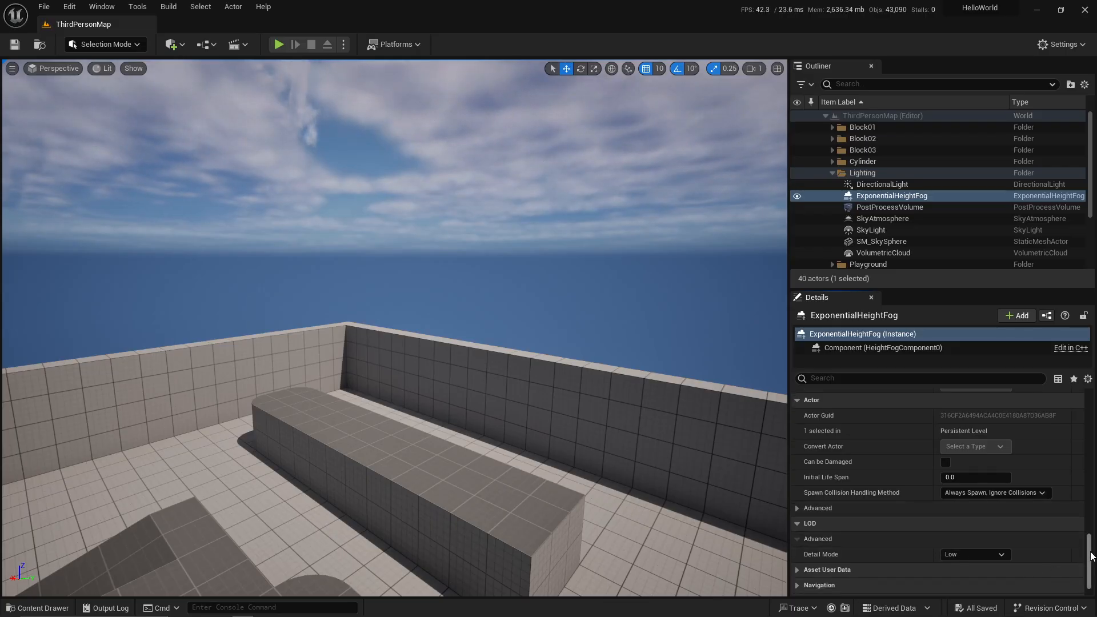
left_click_drag(1092, 557, 1092, 563)
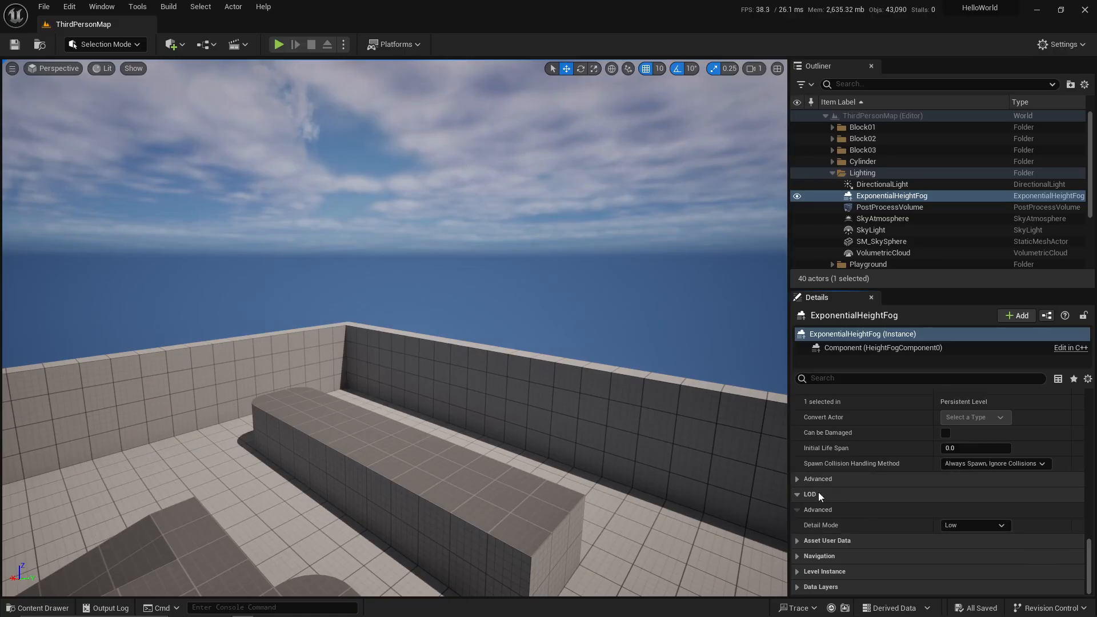
scroll(846, 491, "up", 2)
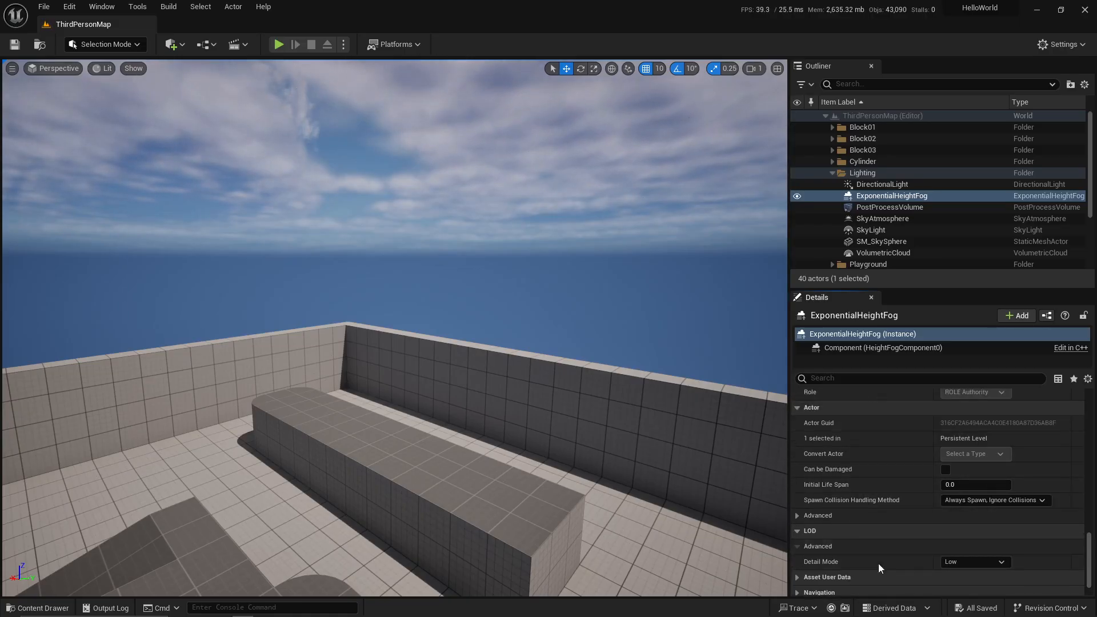
Review the display options for the ExponentialHeightFog's details, then open the actor in the Property Matrix and close it.
scroll(914, 502, "up", 1)
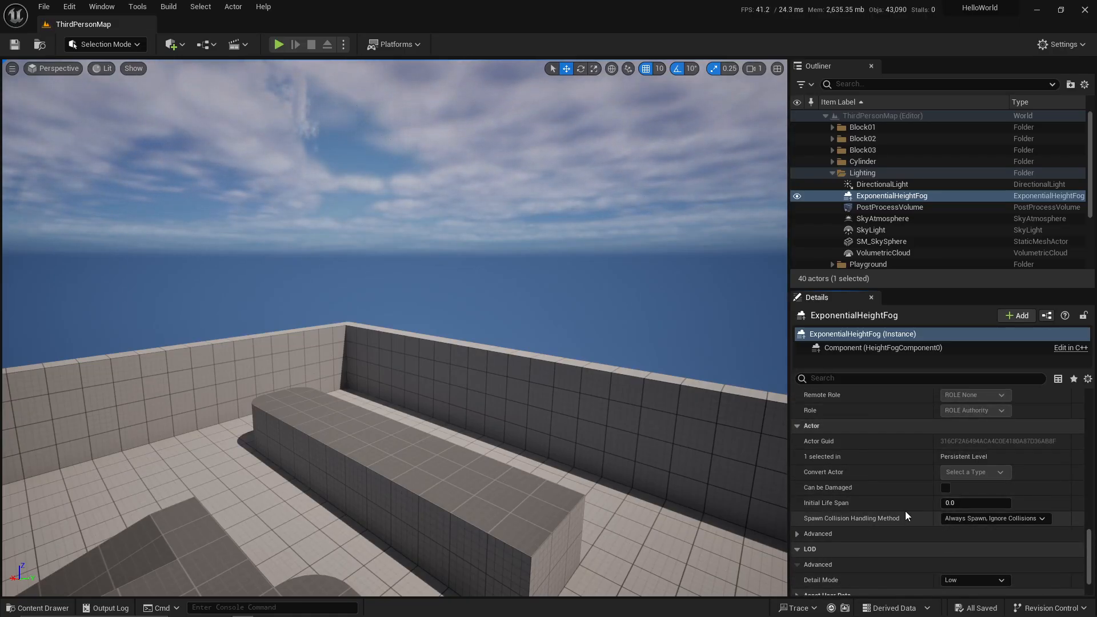
scroll(904, 510, "up", 4)
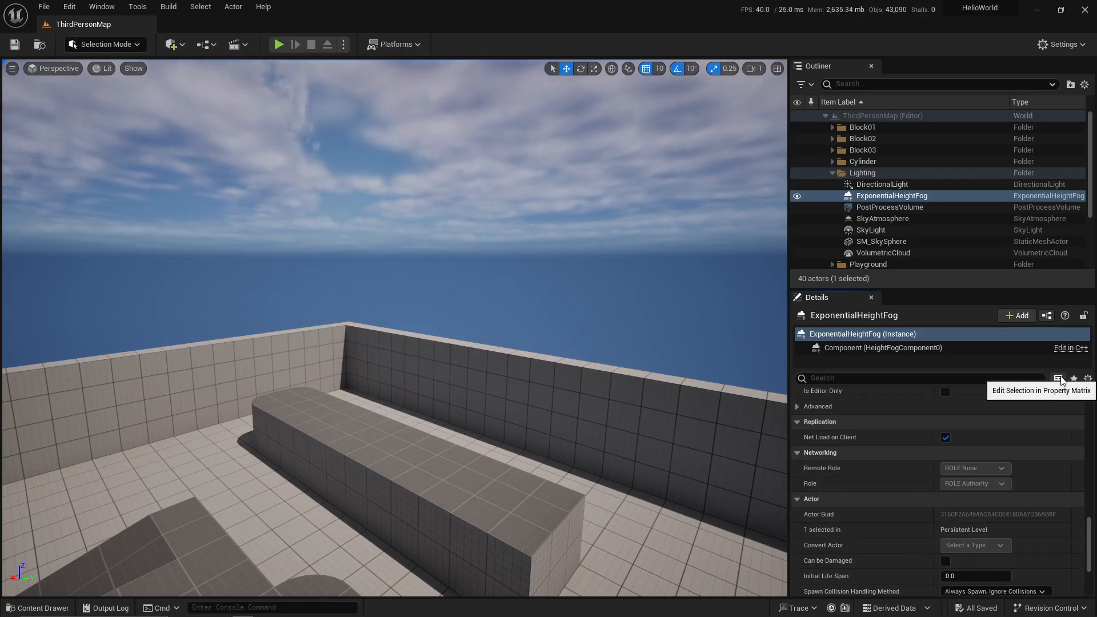
left_click(1087, 380)
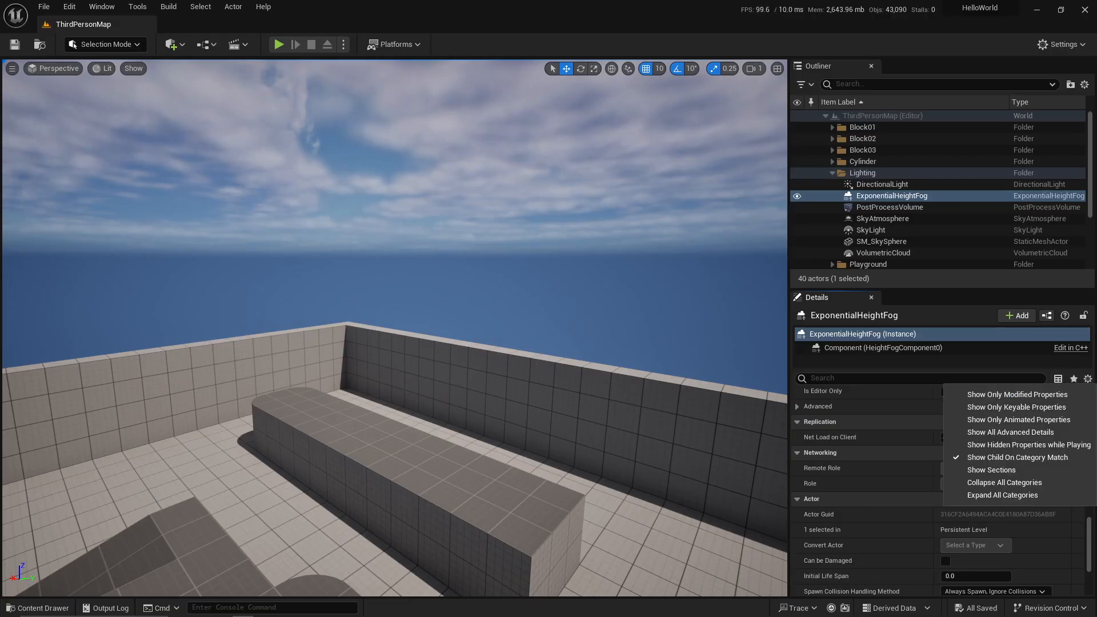
key("Escape")
right_click_drag(671, 388, 556, 401)
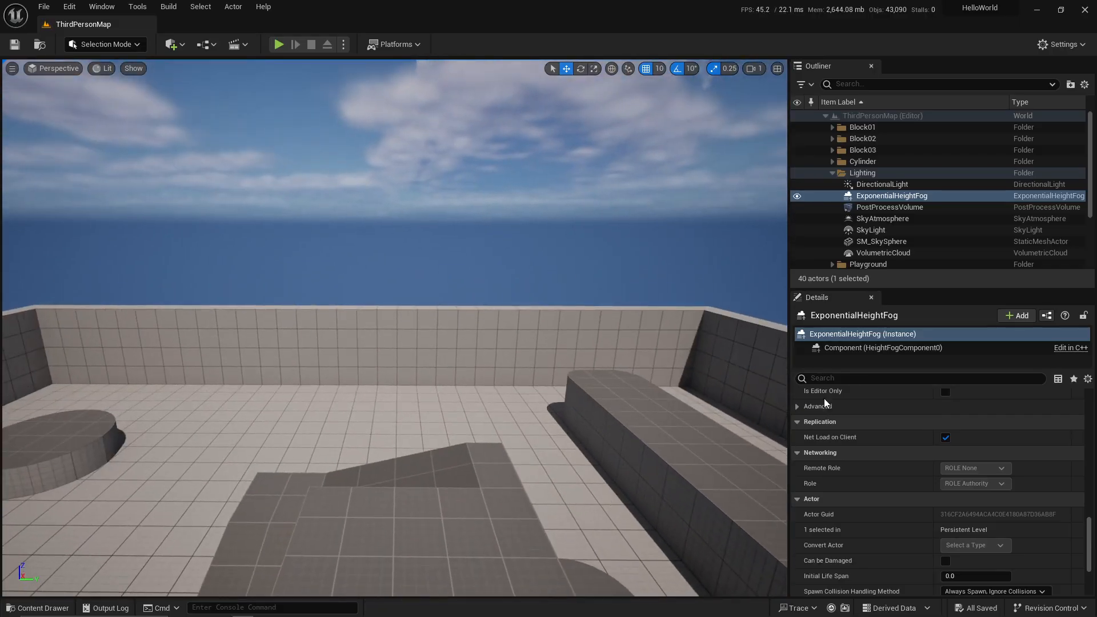
left_click(1087, 379)
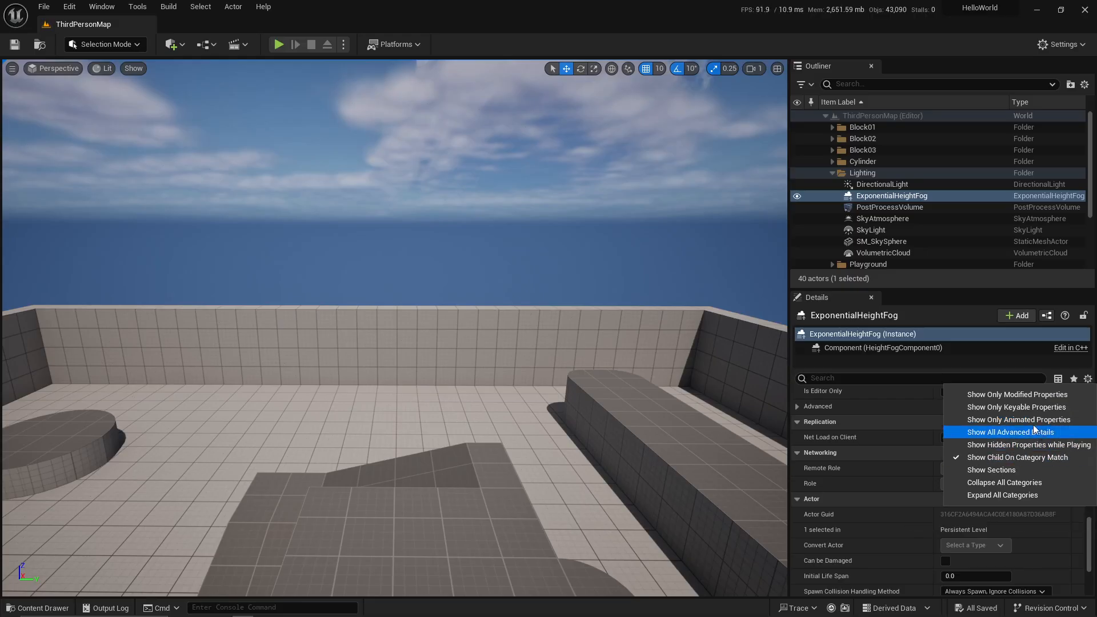
left_click(987, 370)
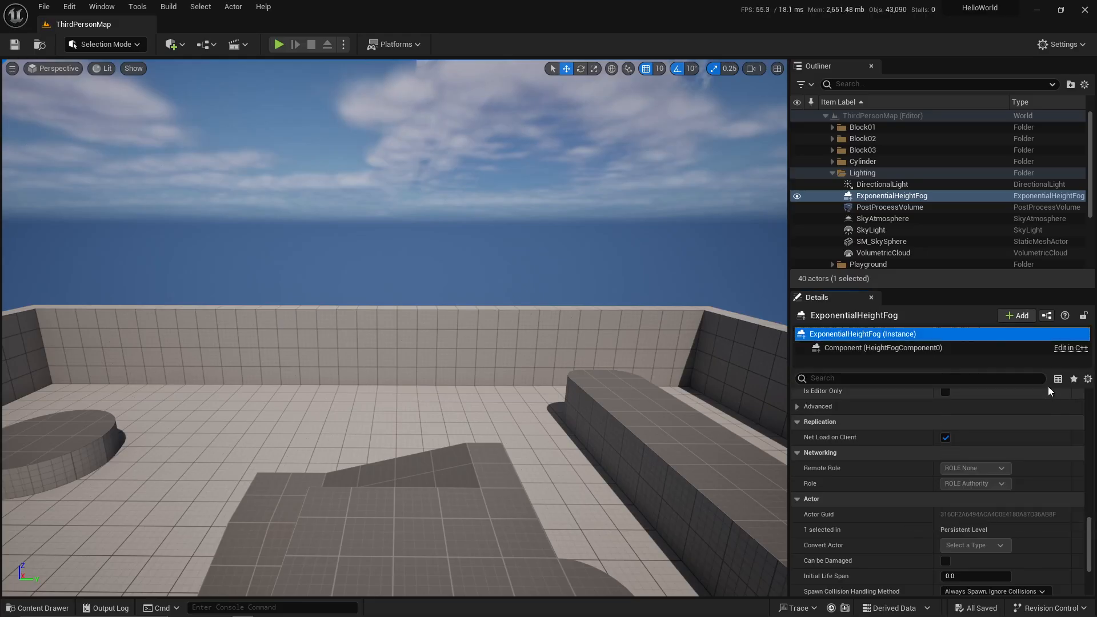
left_click(1058, 379)
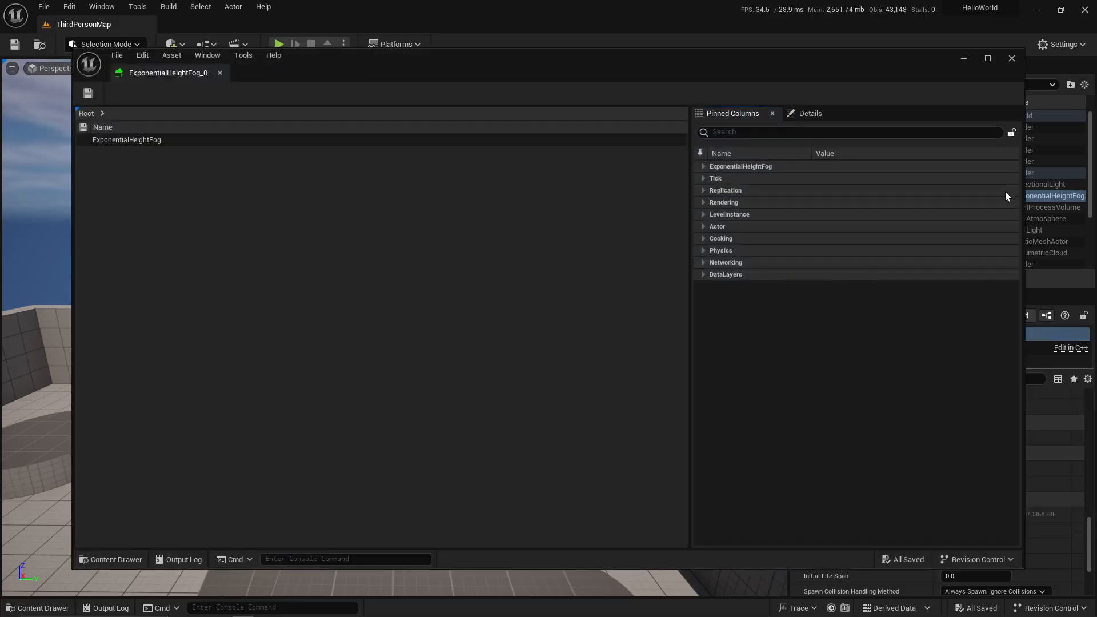
left_click(1010, 61)
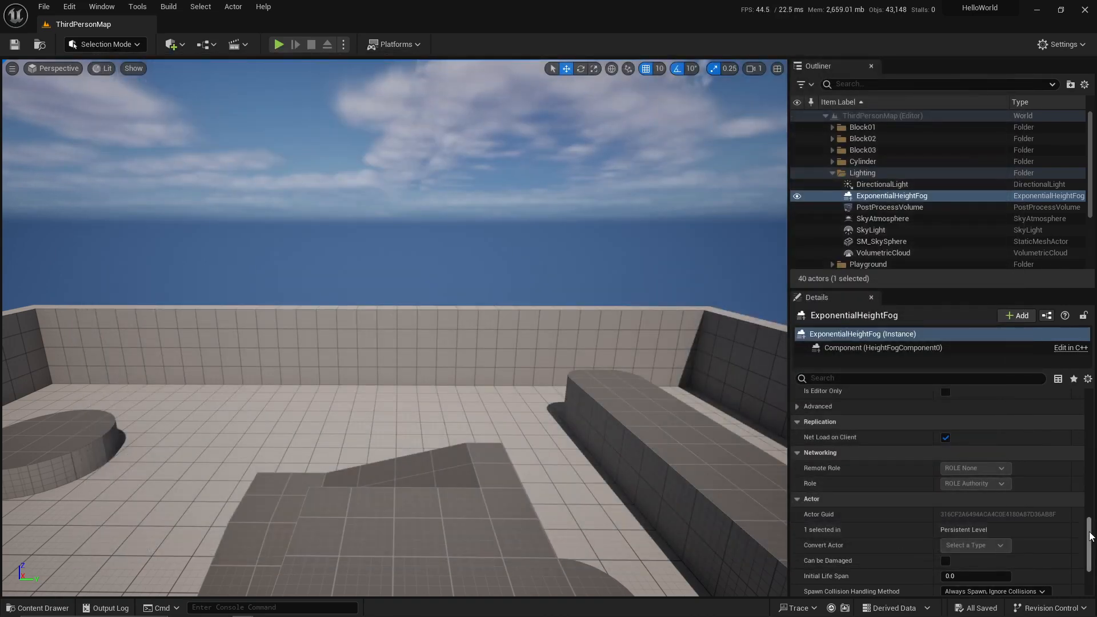
Turn on Show Sections for the ExponentialHeightFog's details and go back up to its Transform properties.
scroll(1089, 534, "up", 4)
left_click(1088, 380)
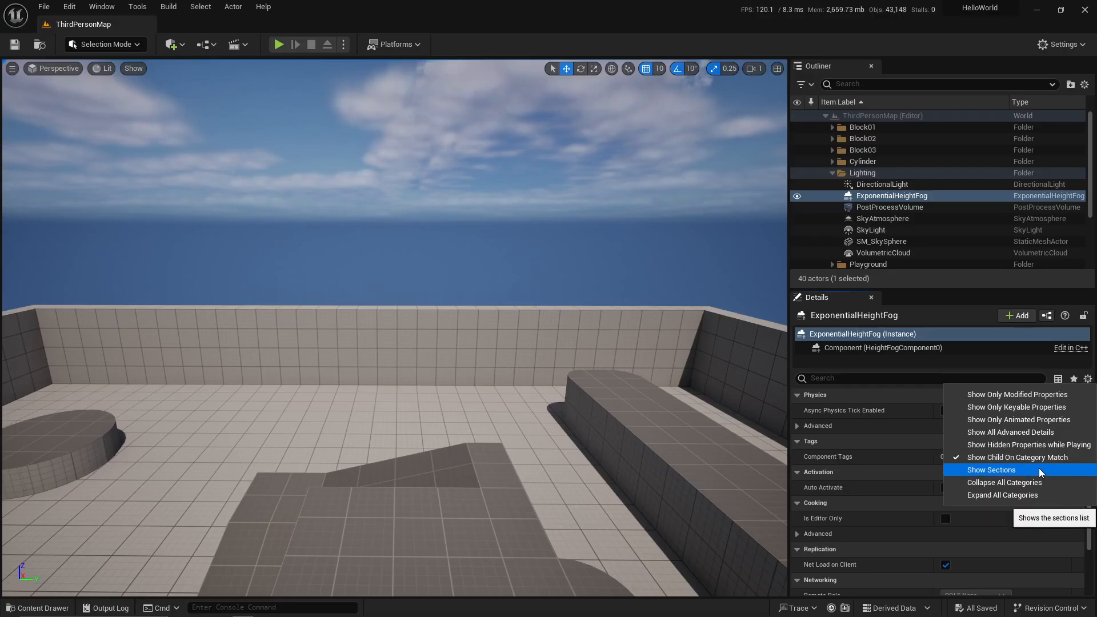
left_click(1007, 471)
scroll(1011, 487, "up", 10)
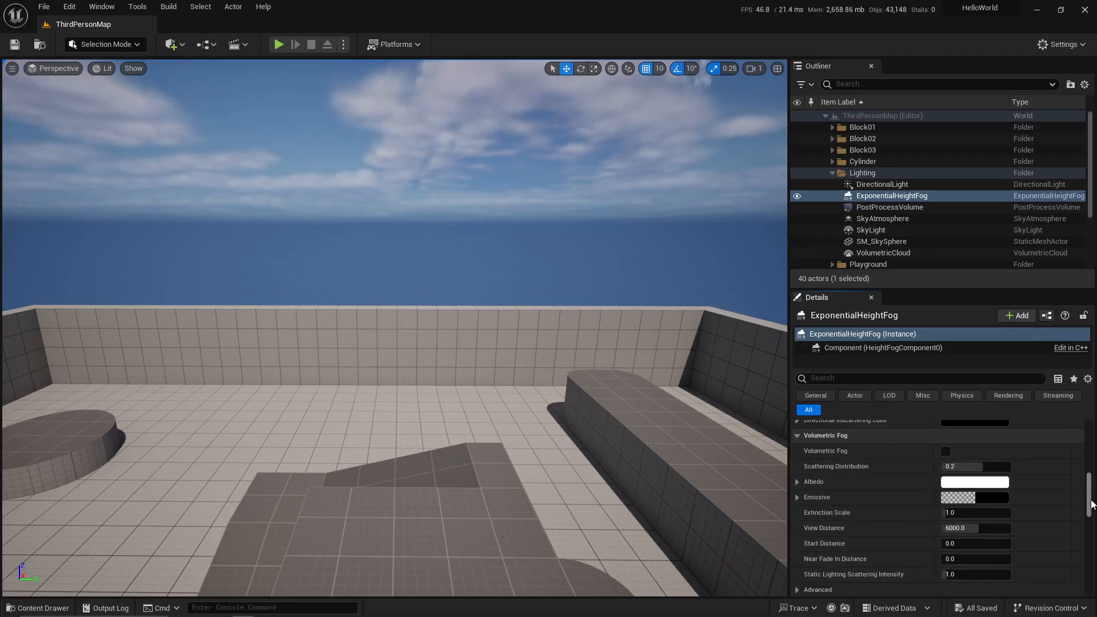
left_click_drag(1090, 493, 1090, 431)
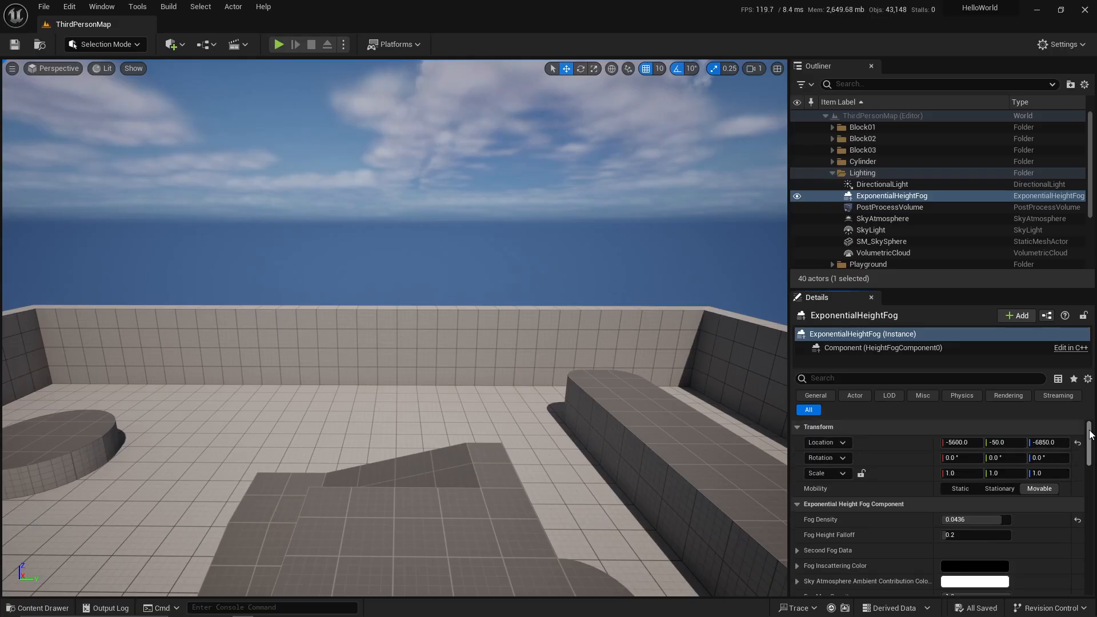
Turn off Show Sections for the ExponentialHeightFog's details.
left_click(1088, 379)
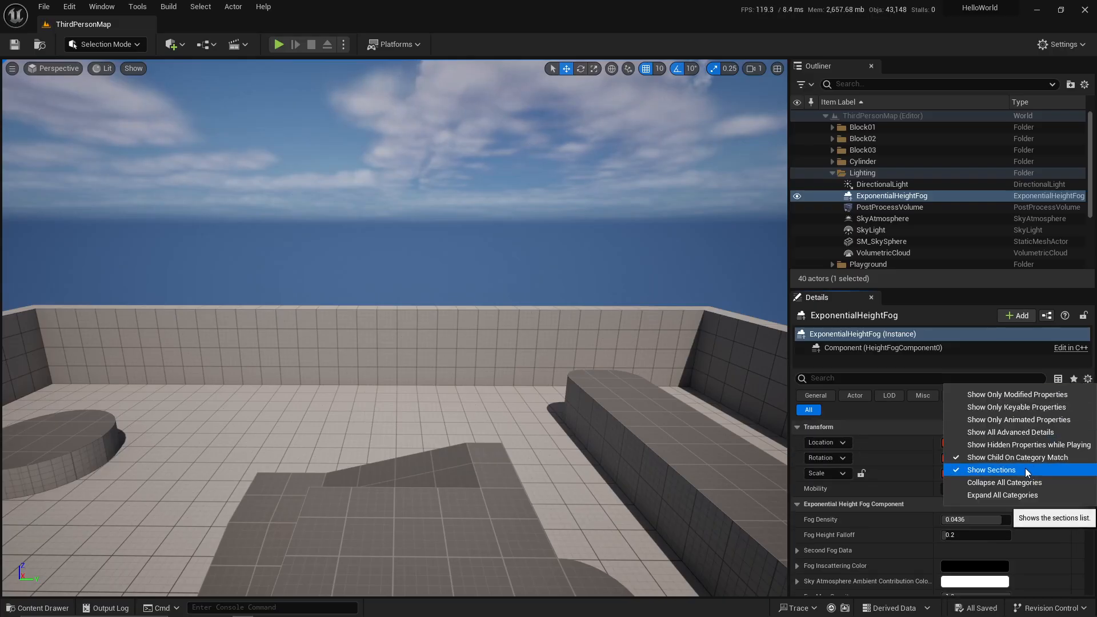
left_click(1025, 468)
mouse_move(1090, 422)
left_mouse_down()
mouse_move(1090, 445)
mouse_move(1090, 403)
left_mouse_up()
left_click(1088, 380)
left_click(1089, 380)
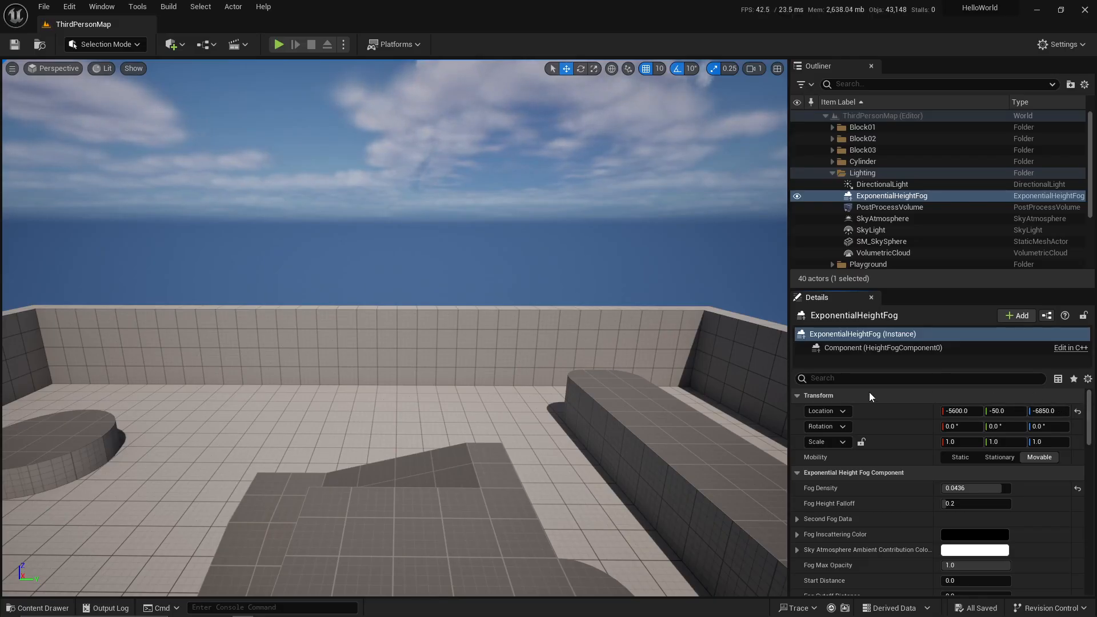
Look over the level and the ExponentialHeightFog's details, then clear the actor selection.
right_click_drag(428, 298, 112, 337)
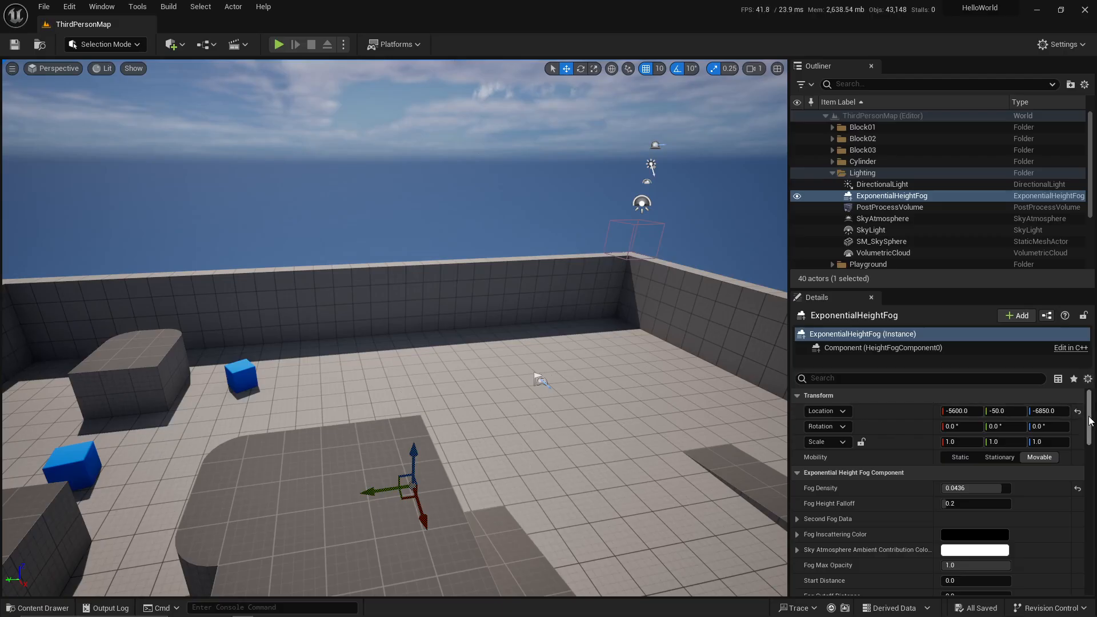
scroll(1083, 405, "down", 5)
scroll(1080, 409, "up", 5)
mouse_move(519, 385)
right_mouse_down()
mouse_move(457, 385)
mouse_move(452, 371)
mouse_move(466, 389)
mouse_move(583, 383)
mouse_move(455, 387)
mouse_move(507, 400)
right_mouse_up()
key("Escape")
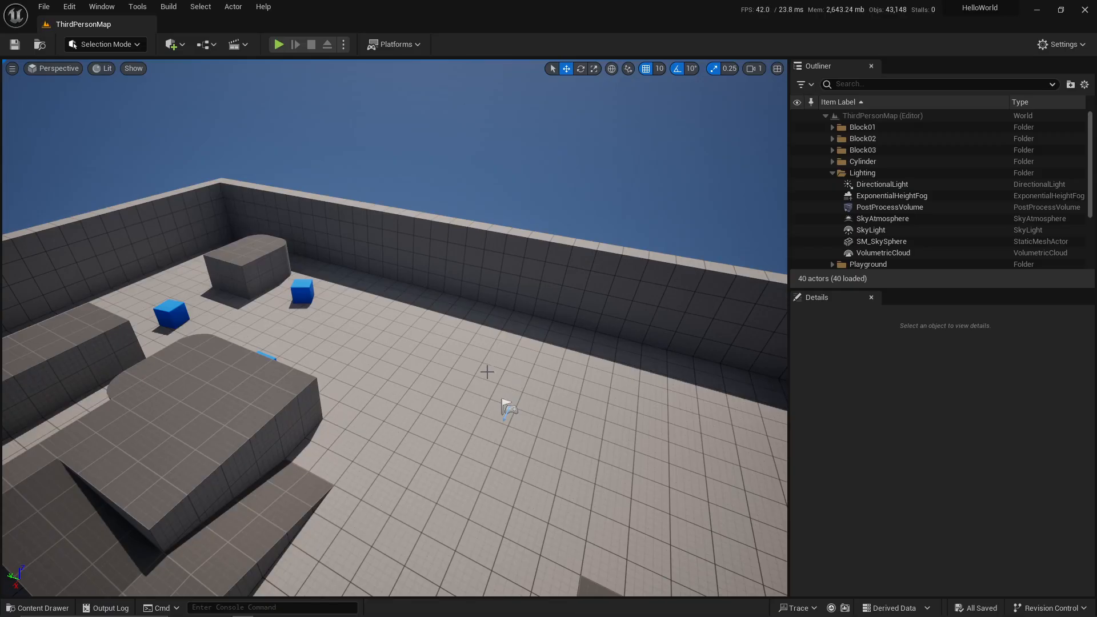
Select the PlayerStart and then SM_ChamferCube from the level's actor list to view their properties.
right_click_drag(509, 408, 666, 566)
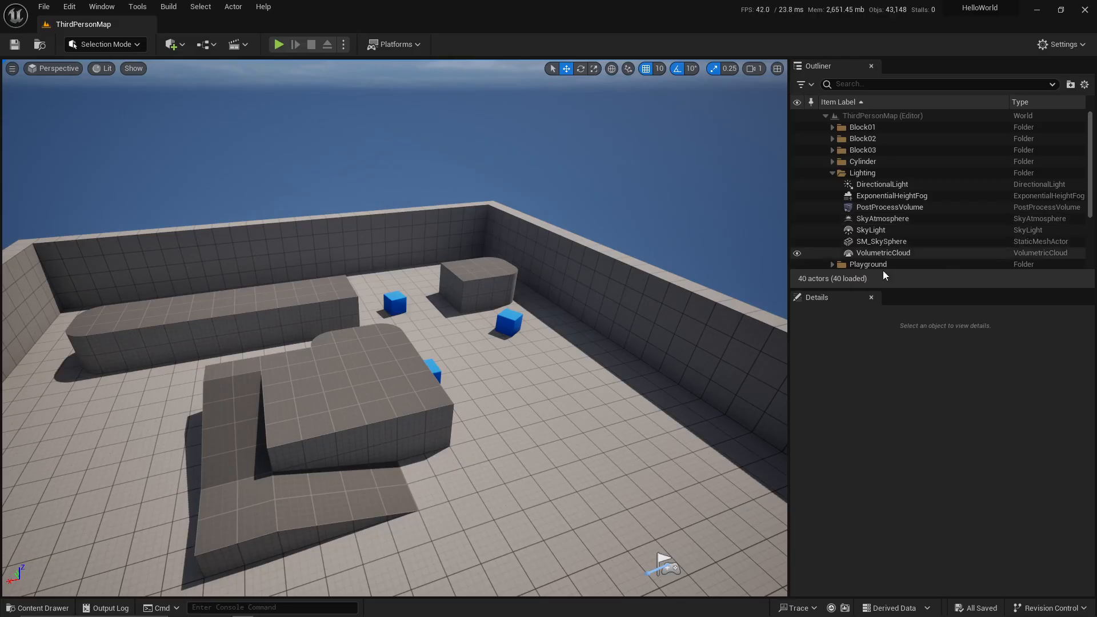
scroll(909, 238, "down", 3)
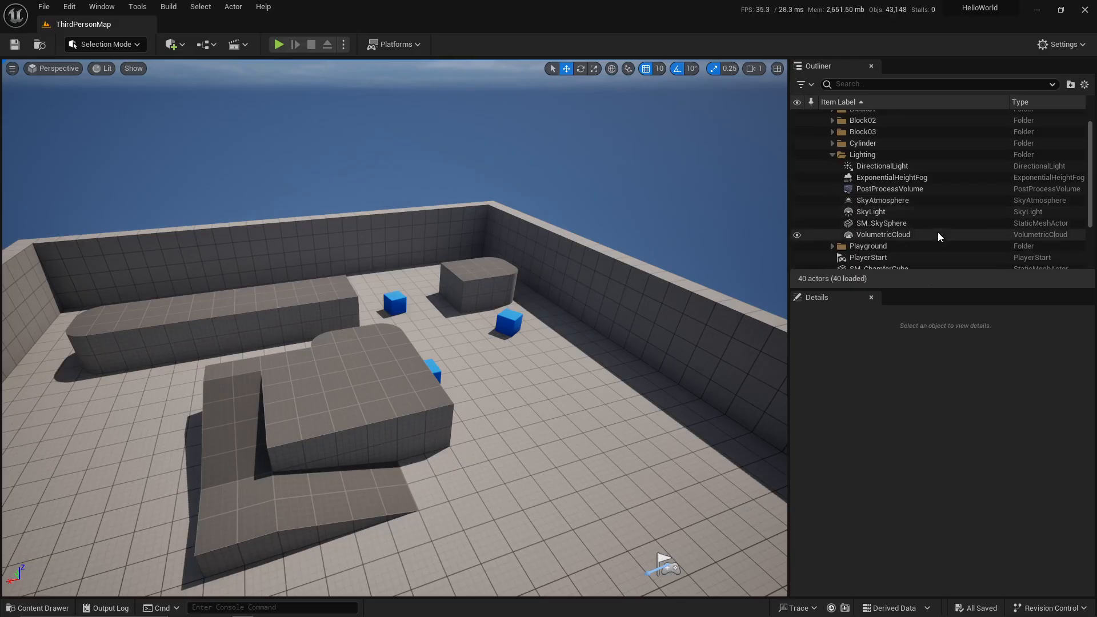
left_click(897, 208)
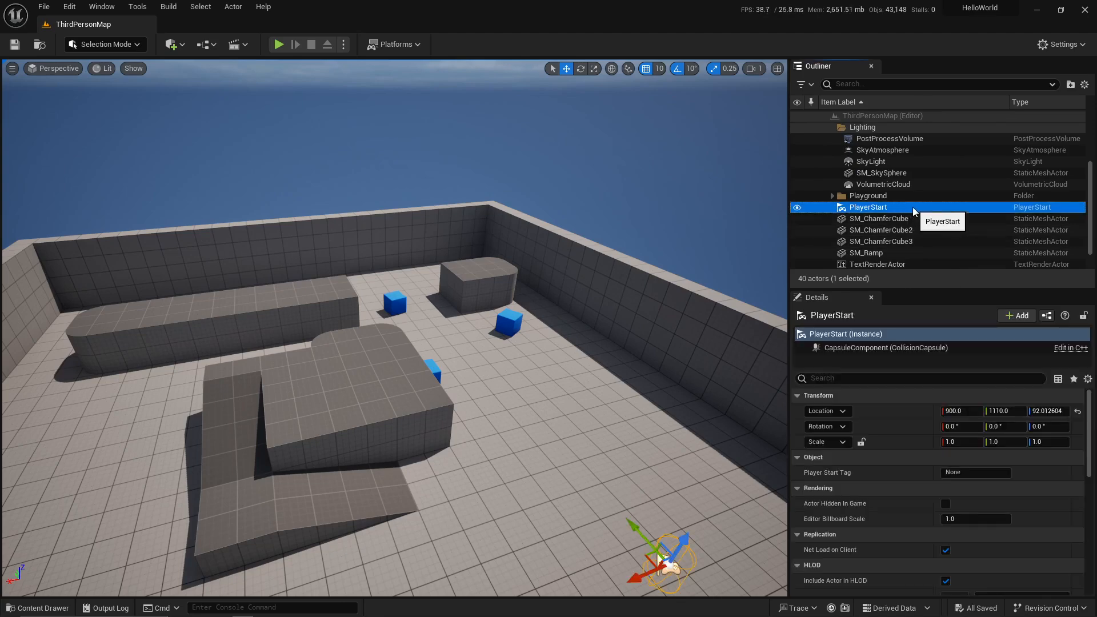
scroll(674, 248, "up", 5)
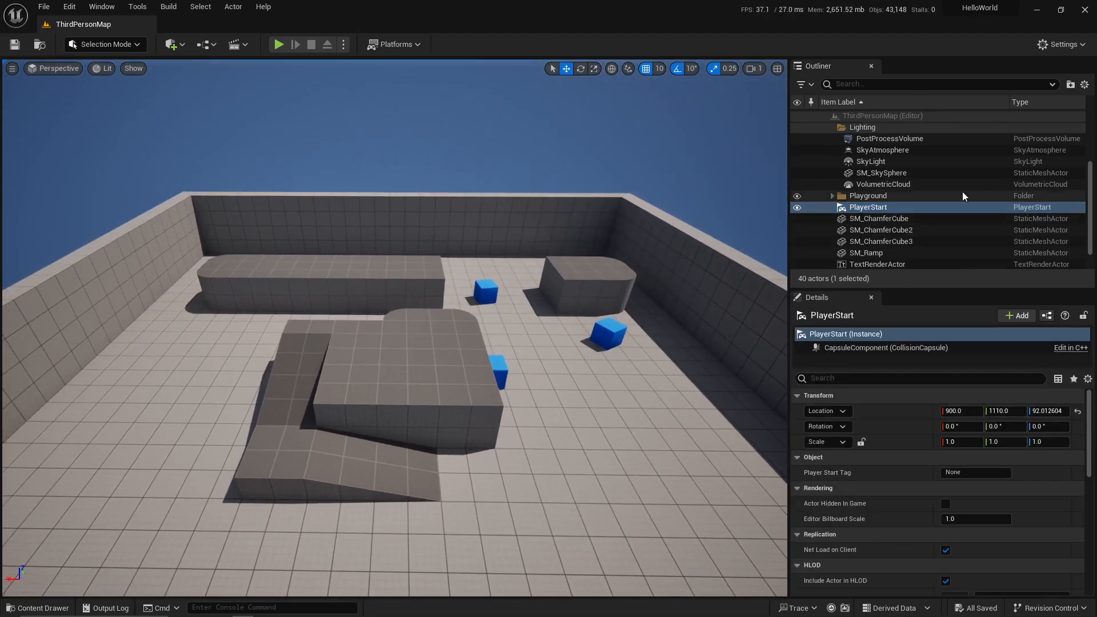
scroll(929, 206, "down", 1)
left_click(932, 202)
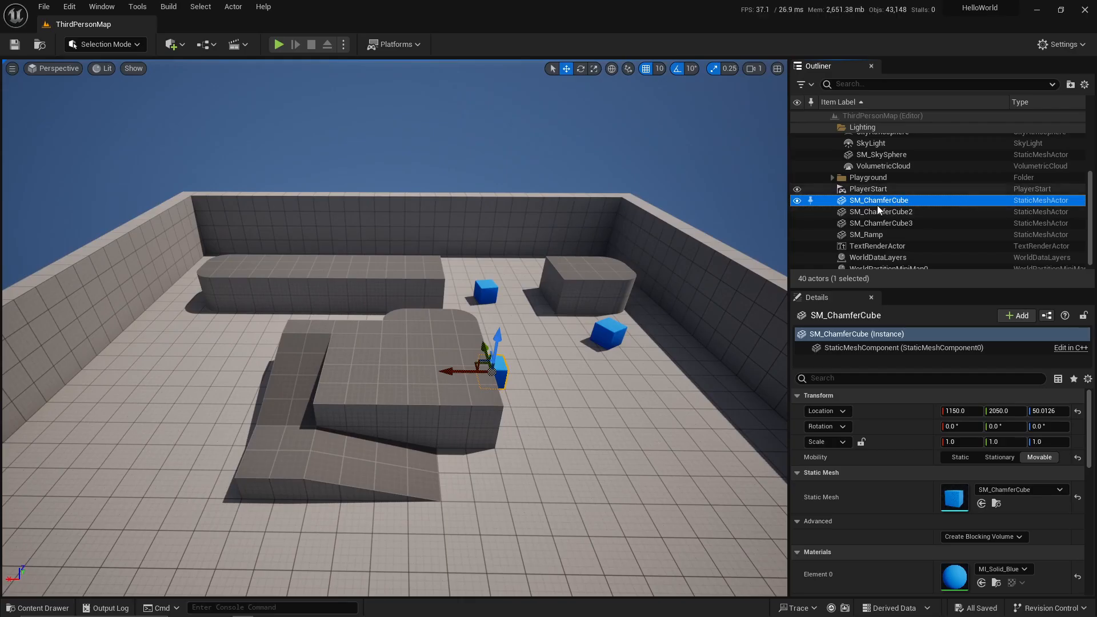
Browse the level's actors and their types, and select SM_ChamferCube2 to view its properties.
scroll(1025, 194, "up", 2)
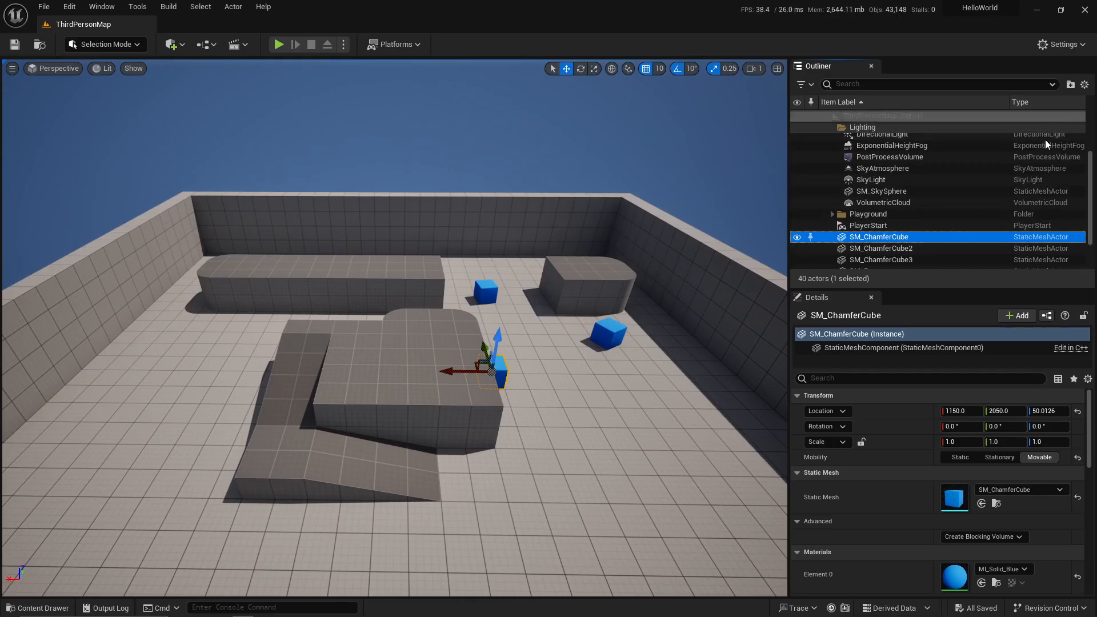
scroll(1041, 164, "up", 2)
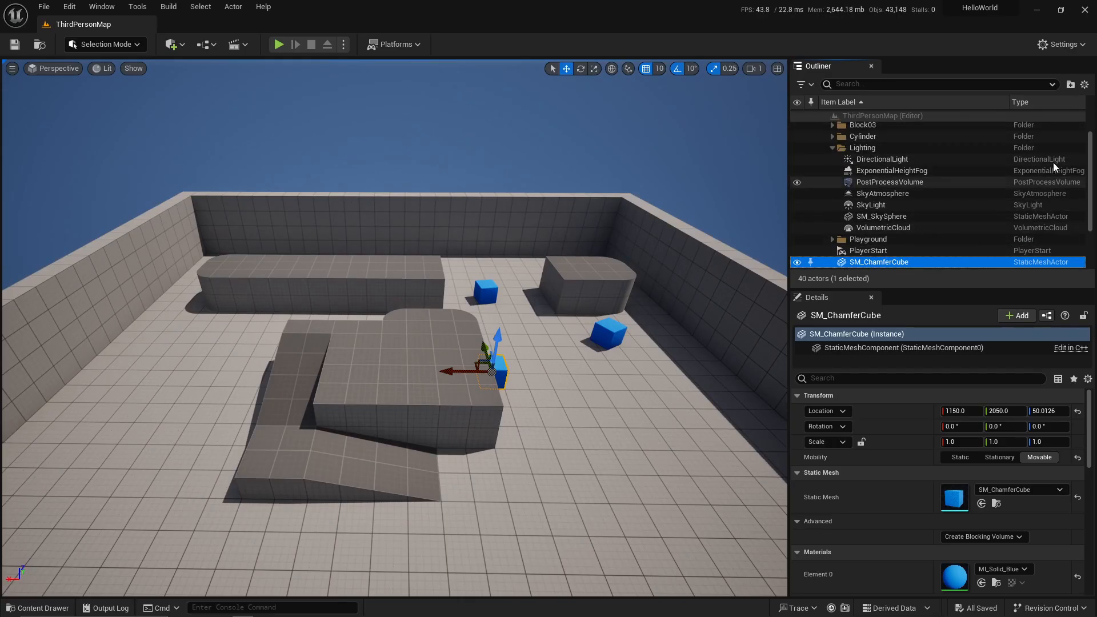
scroll(1054, 162, "down", 1)
scroll(1054, 180, "down", 3)
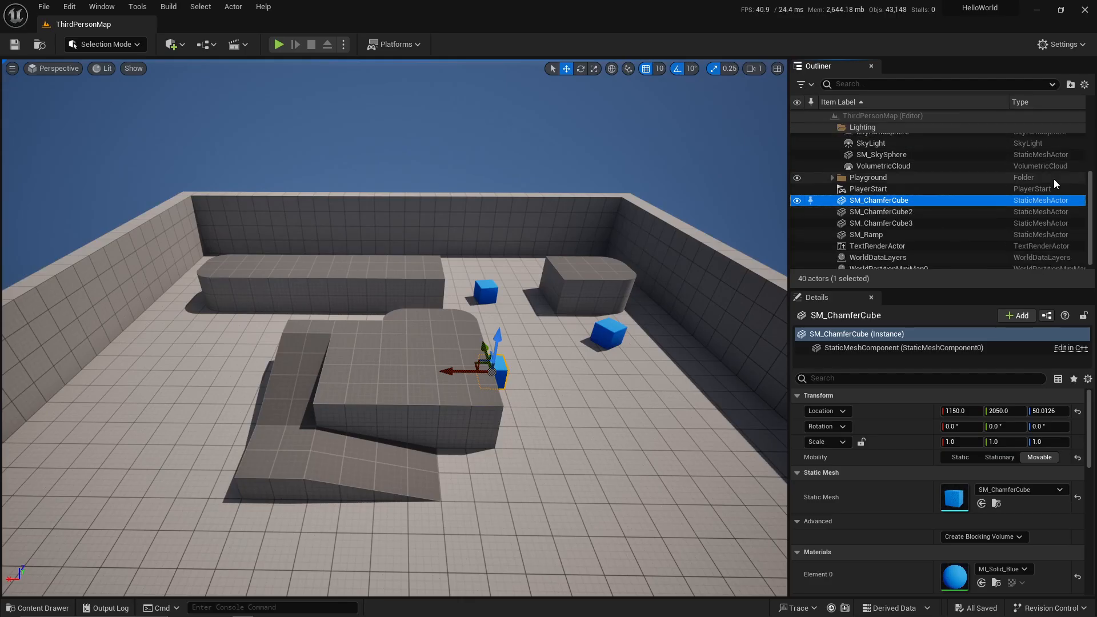
left_click(1032, 209)
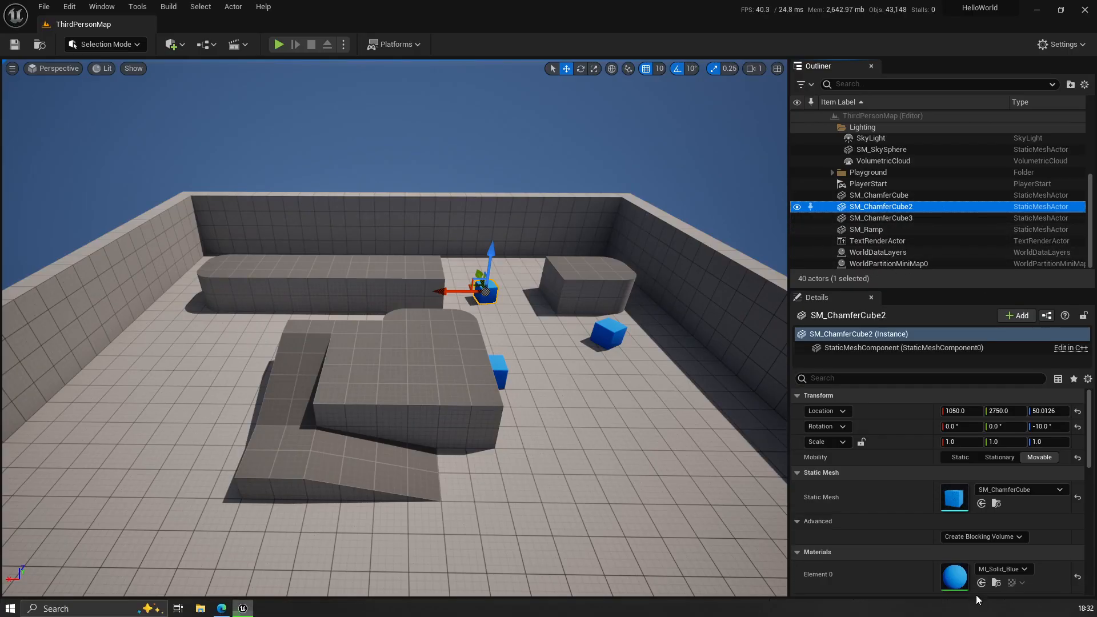
Collapse the Lighting folder in the actor list and deselect SM_ChamferCube2.
scroll(930, 202, "up", 4)
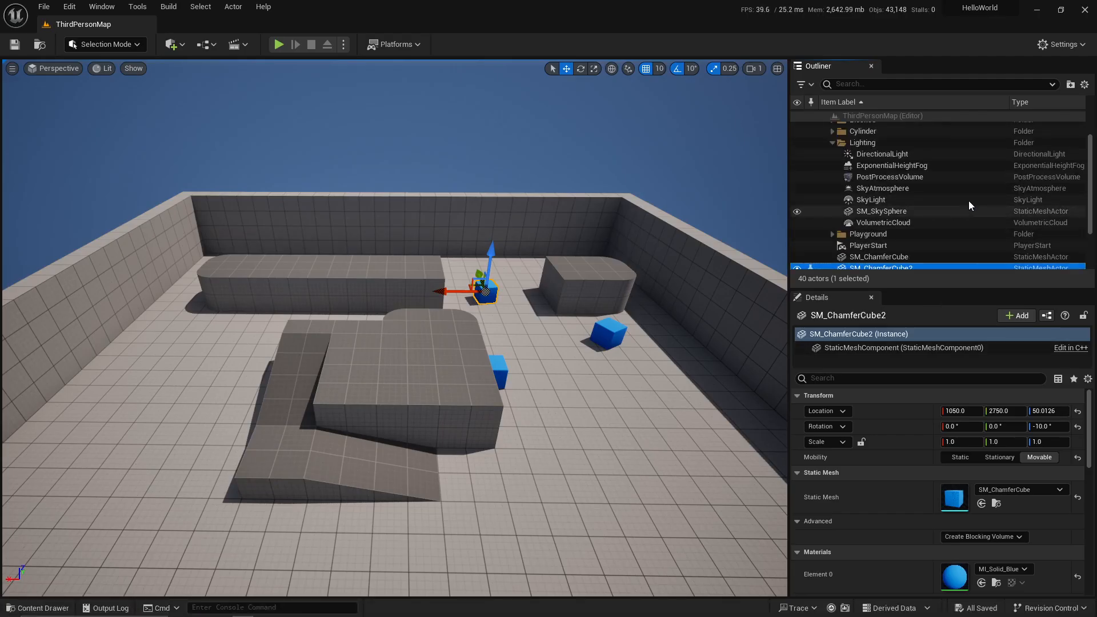
left_click(833, 173)
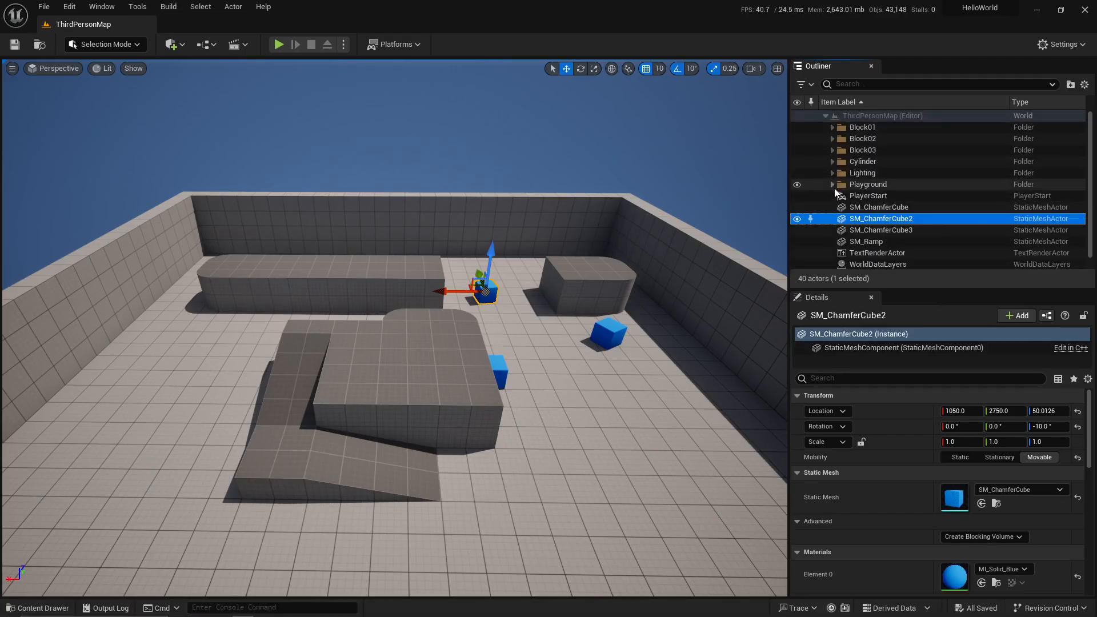
key("d")
right_click_drag(614, 224, 562, 224)
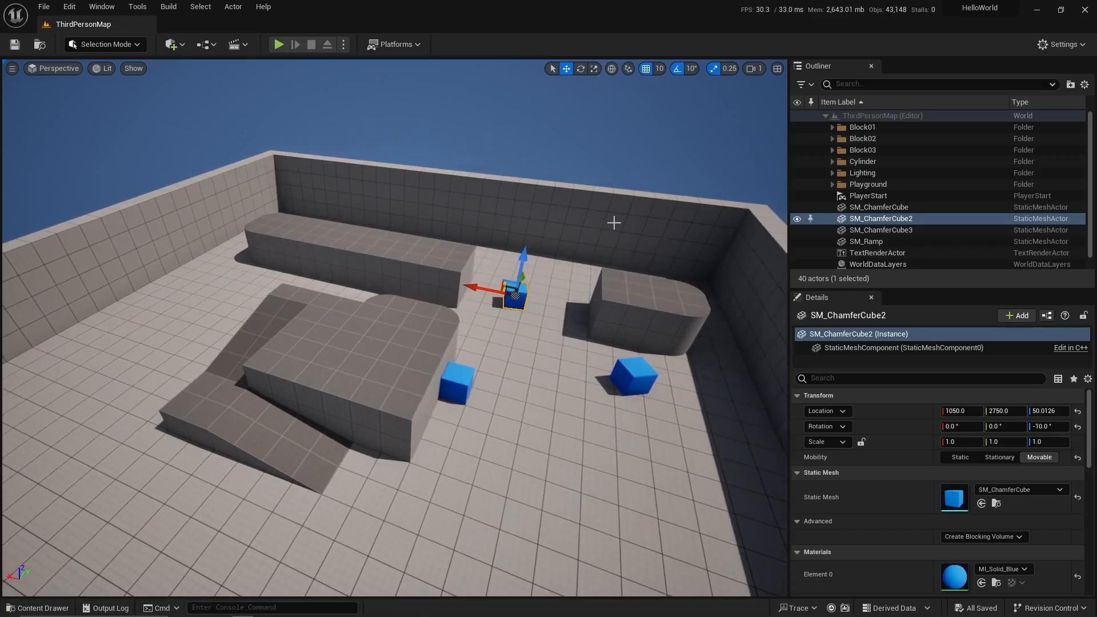
key("Escape")
right_click_drag(515, 188, 452, 180)
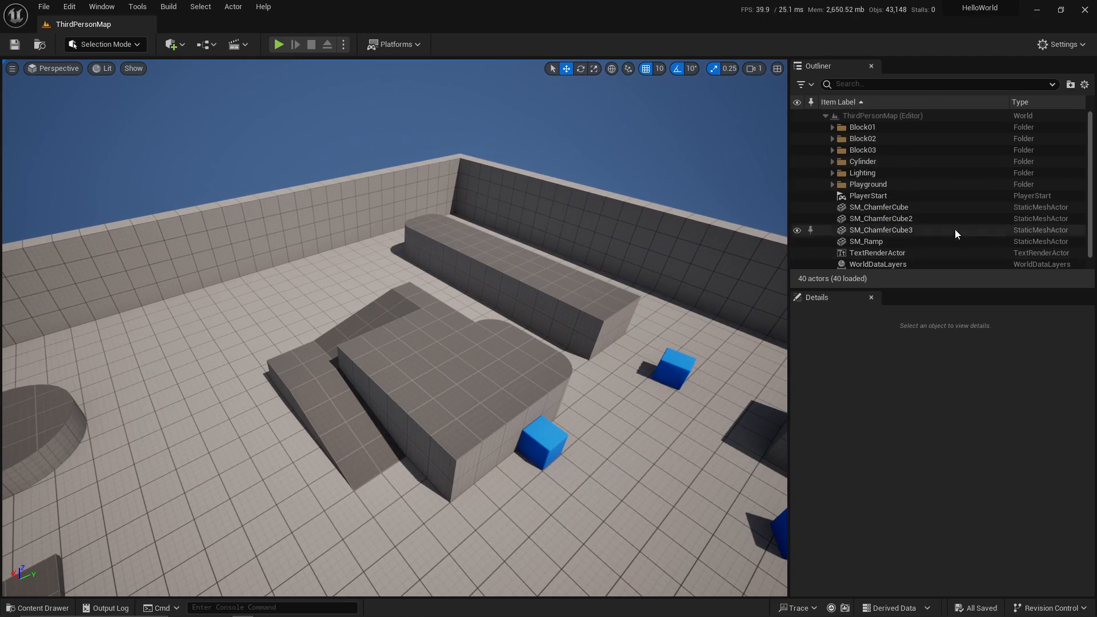
mouse_move(589, 374)
left_mouse_down()
mouse_move(566, 354)
mouse_move(589, 374)
left_mouse_up()
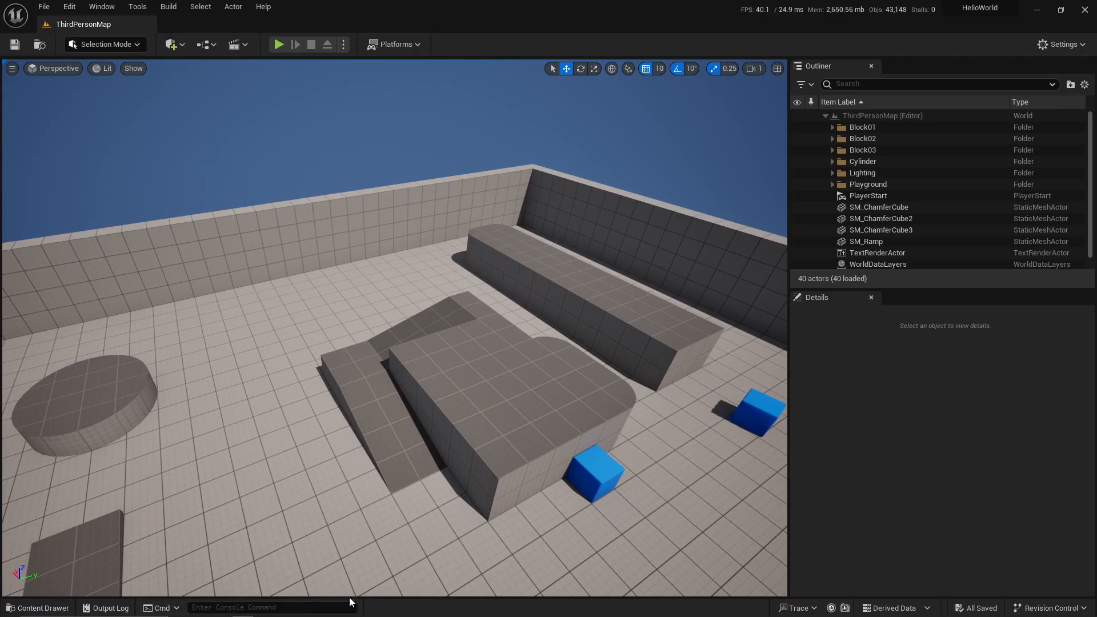
Open the Content Drawer to view the project's content folders, dismiss it by selecting SM_Cube8, and clear the selection.
left_click(42, 609)
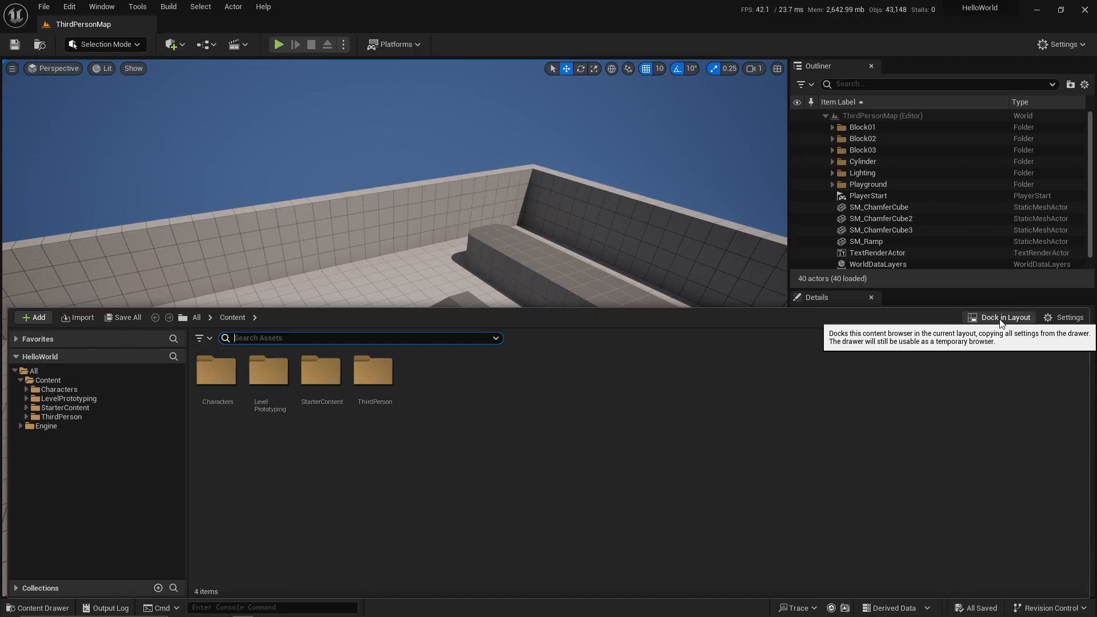
left_click(681, 395)
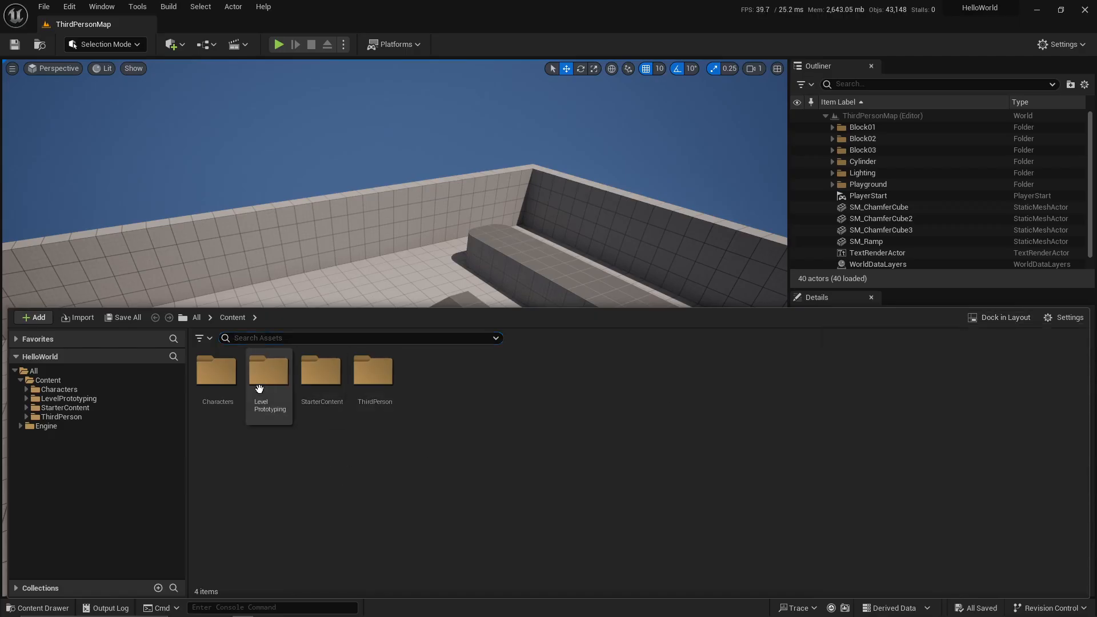
left_click(490, 256)
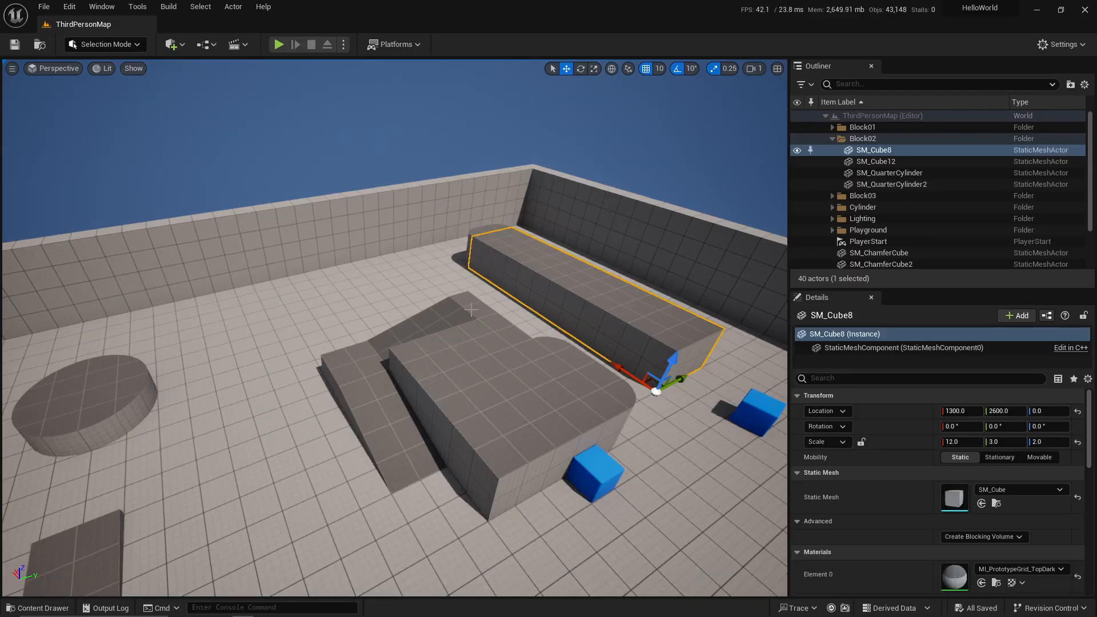
key("Escape")
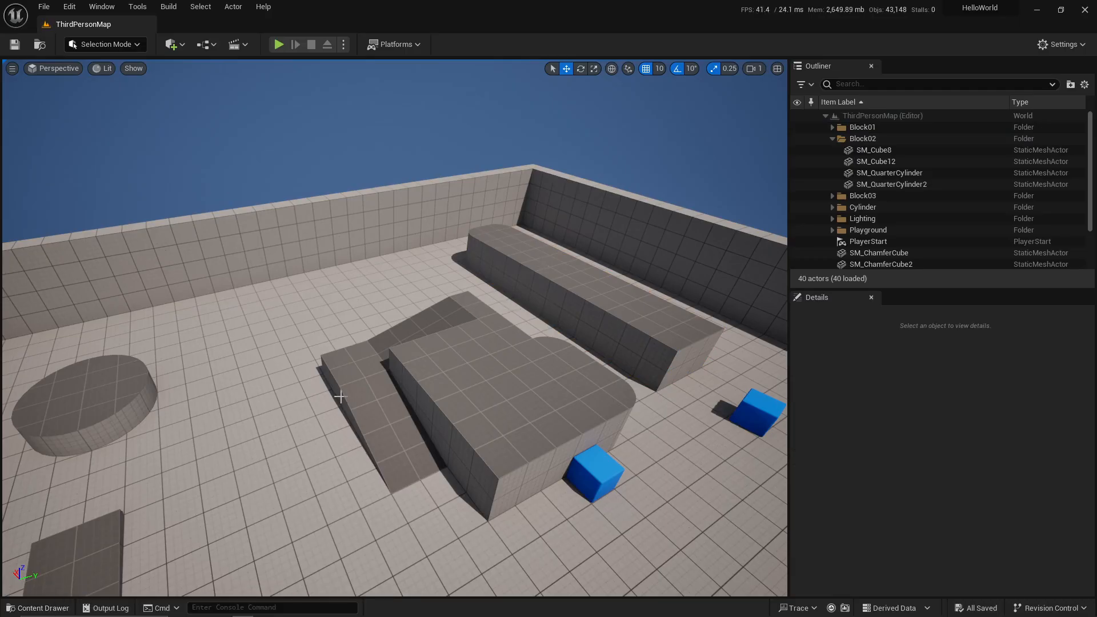
right_click_drag(340, 397, 309, 384)
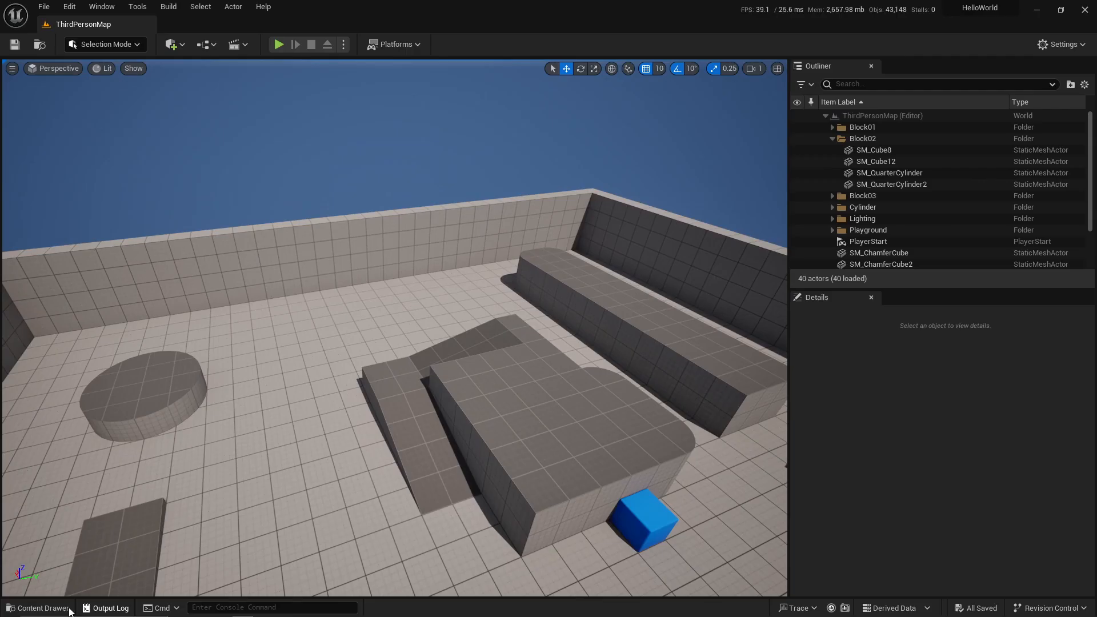
right_click_drag(132, 520, 130, 531)
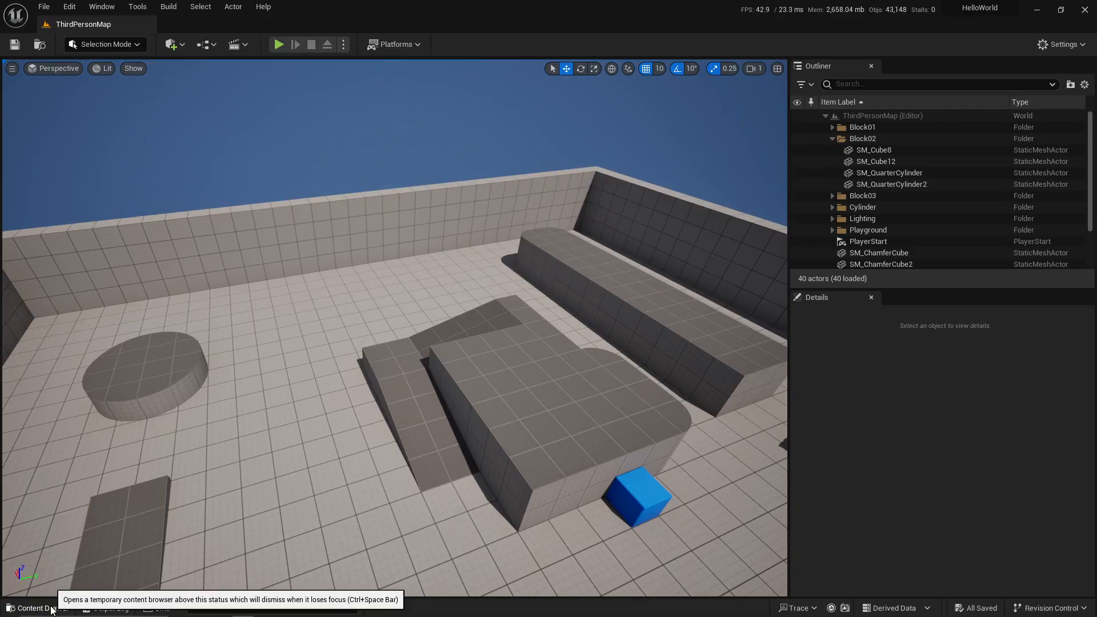
Open and dismiss the Content Drawer repeatedly to check how it toggles over the viewport.
right_click_drag(284, 455, 317, 439)
key("ctrl+space")
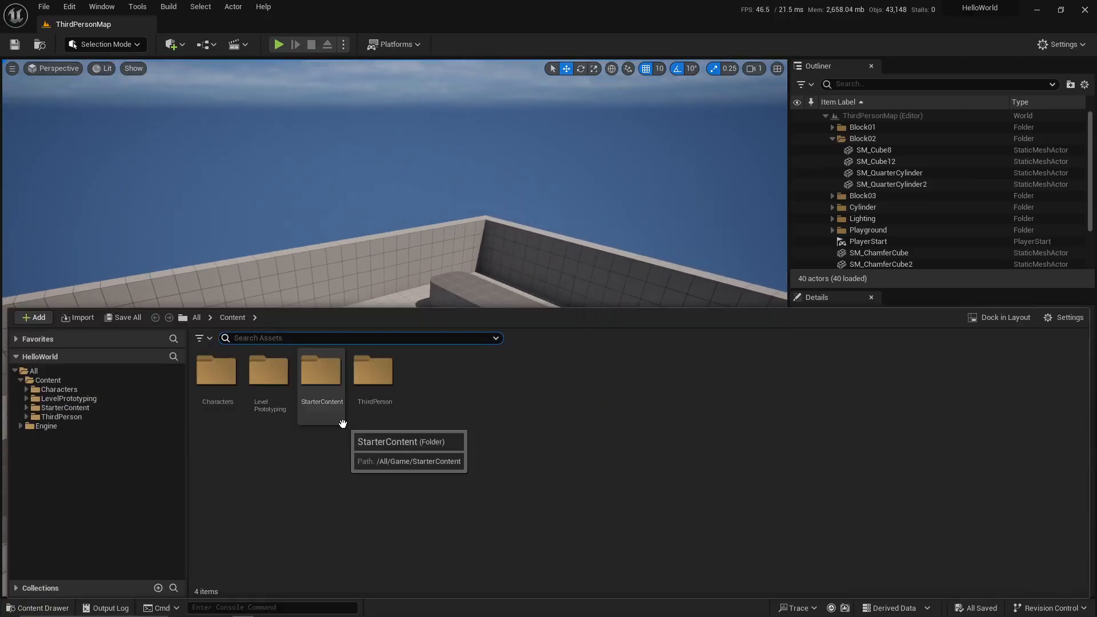
key("ctrl+space")
key("ctrl+space")
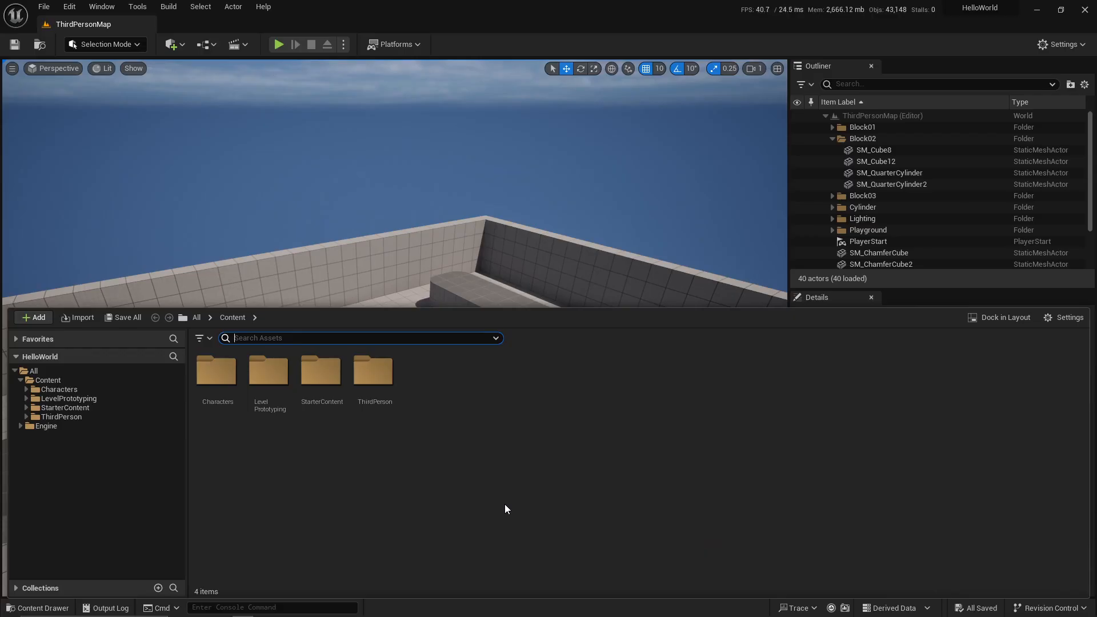
key("ctrl+space")
right_click_drag(511, 419, 496, 448)
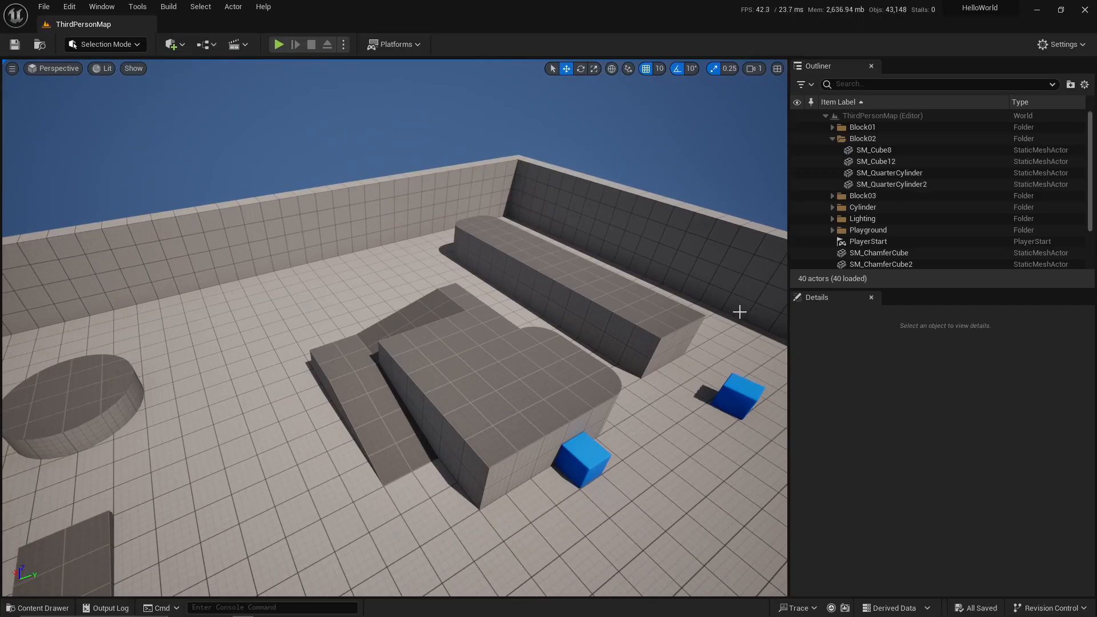
Widen the level viewport by narrowing the Outliner and Details panels.
left_click_drag(789, 236, 896, 228)
right_click_drag(688, 317, 713, 309)
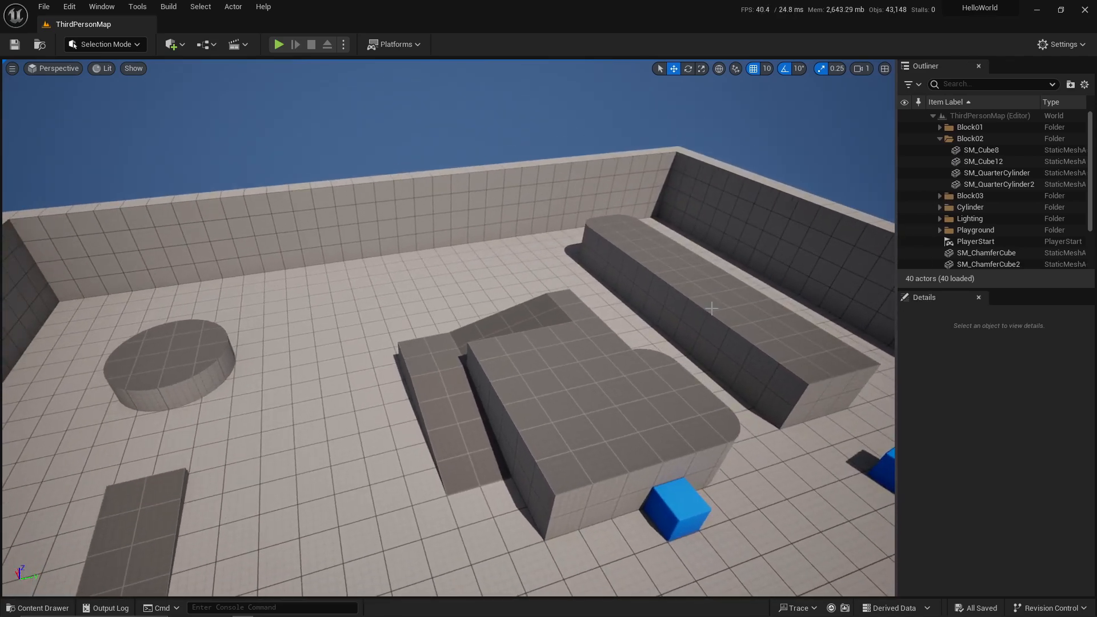
right_click_drag(686, 305, 700, 302)
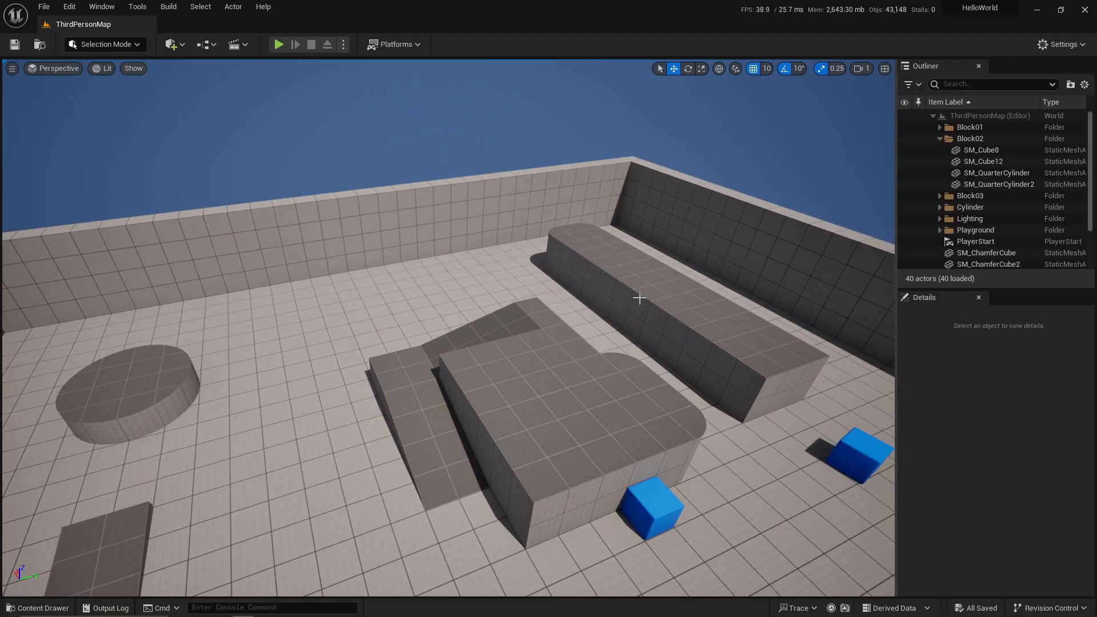
Set the viewport to the Top orthographic view in Wireframe mode and select SM_Cube4.
left_click(67, 70)
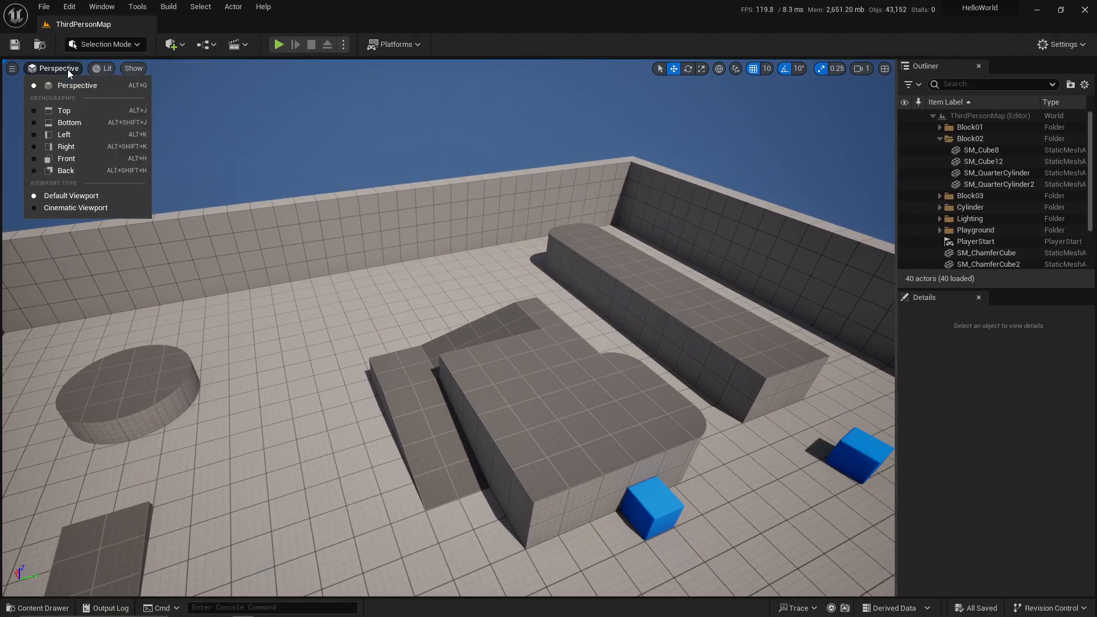
left_click(79, 113)
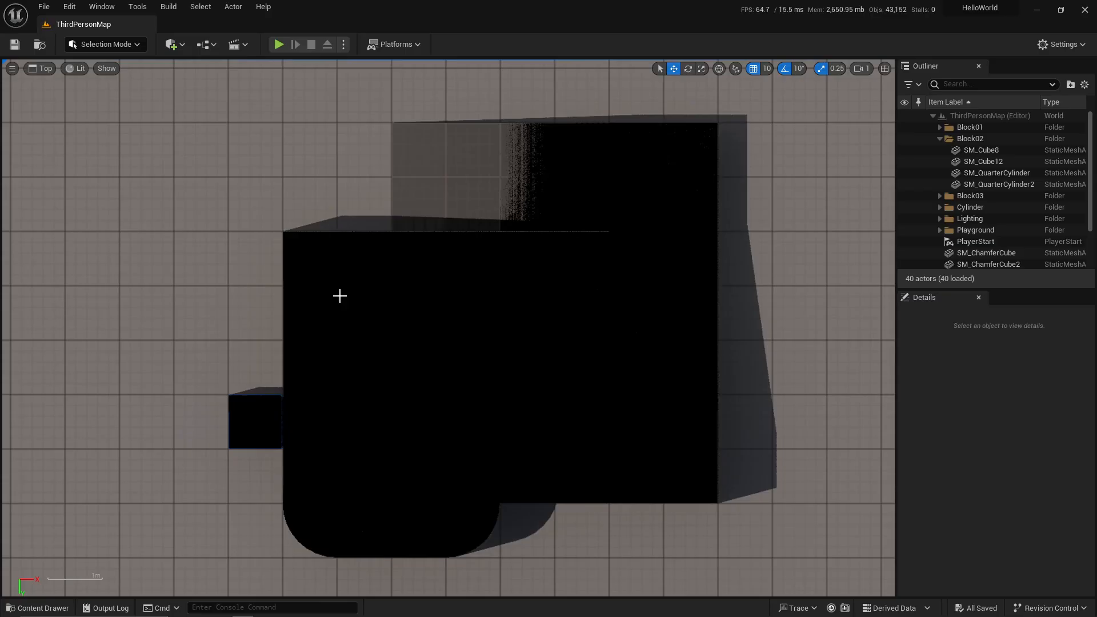
left_click(76, 68)
left_click(115, 128)
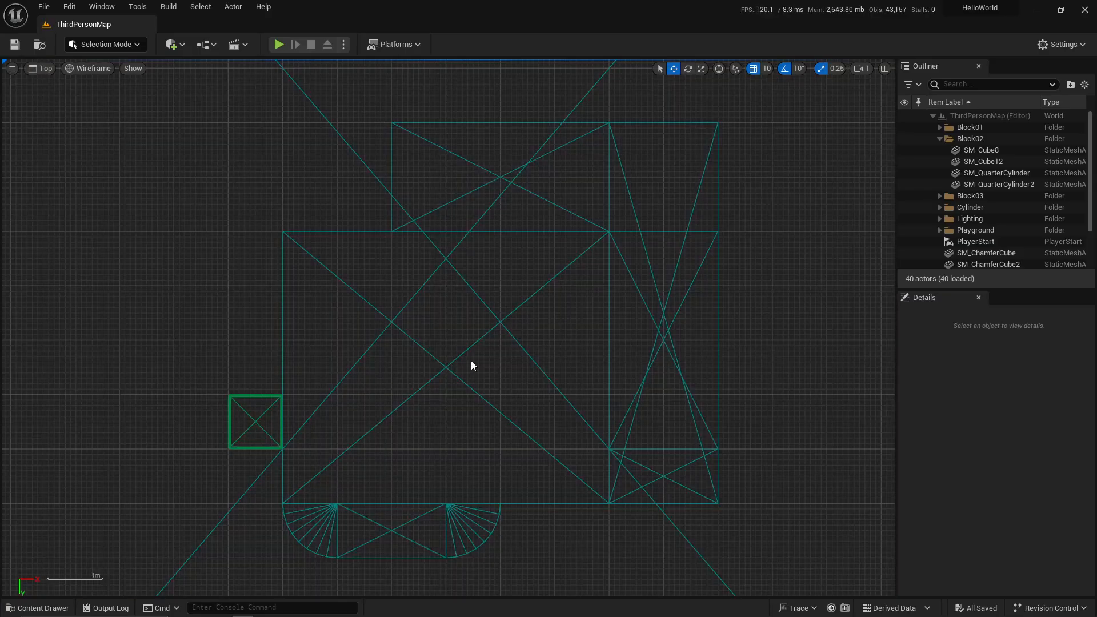
left_click(325, 266)
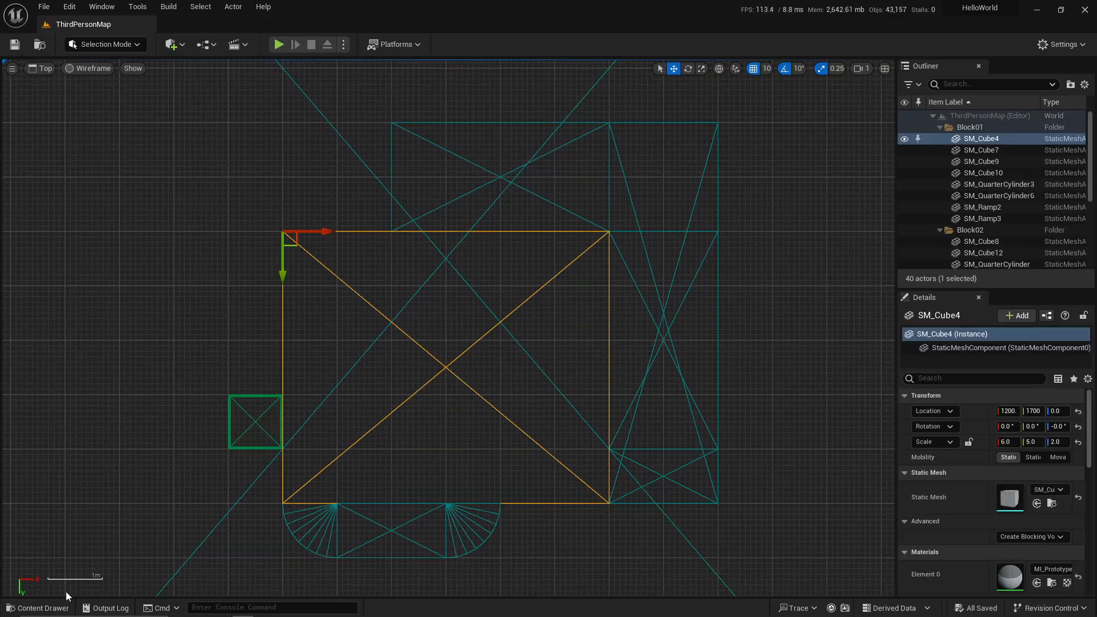
Open the Content Drawer, dock it in the layout, and adjust its height below the viewport.
left_click(40, 607)
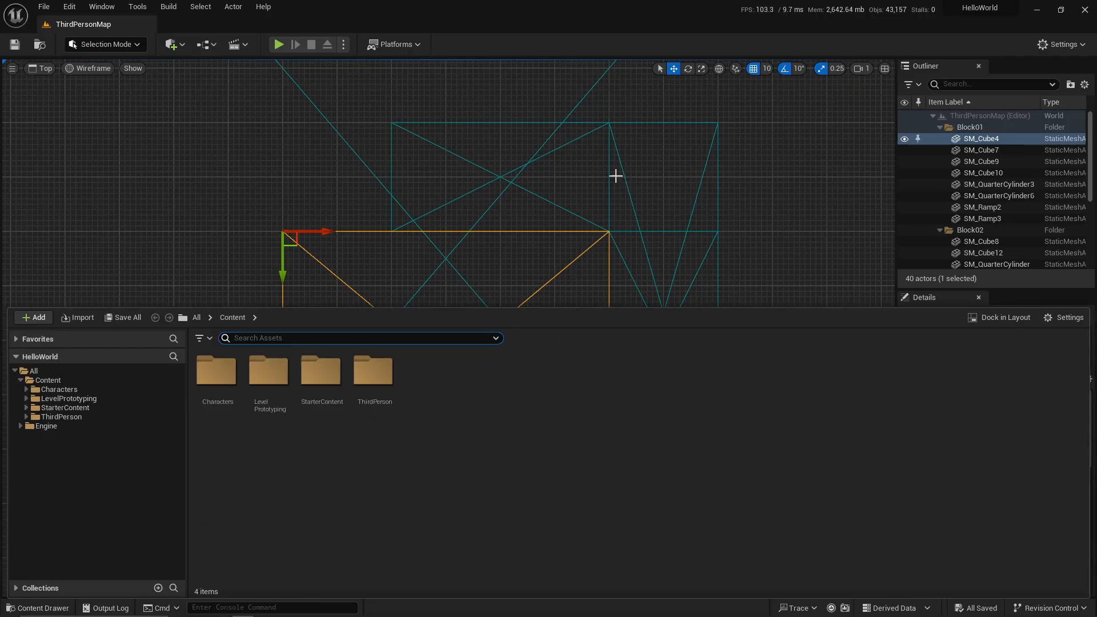
left_click_drag(547, 307, 554, 413)
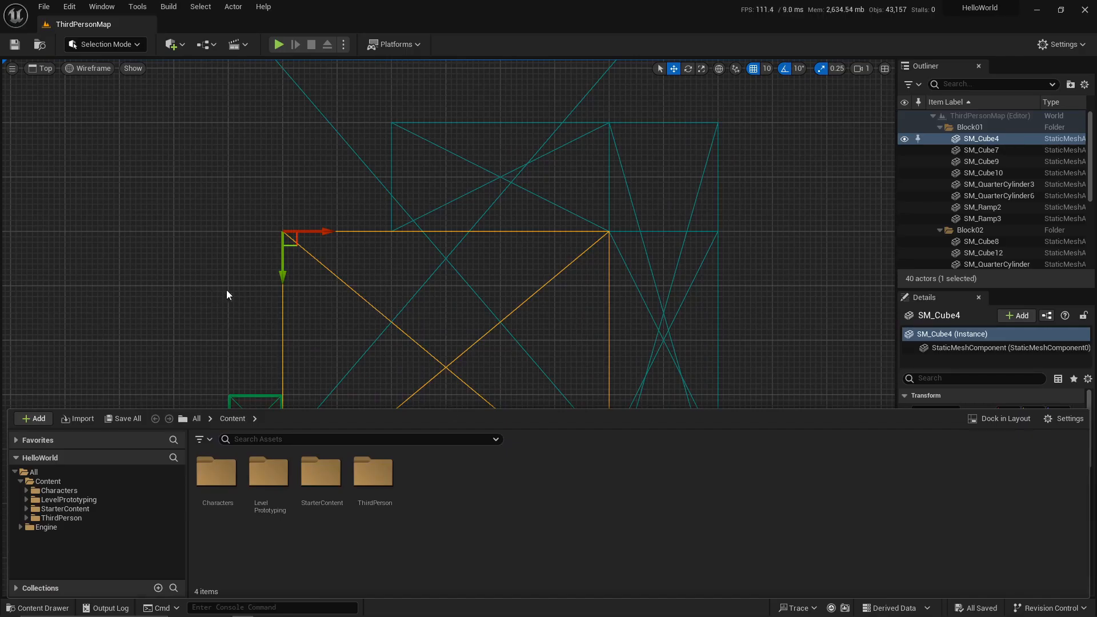
right_click_drag(237, 270, 254, 255)
key("ctrl+space")
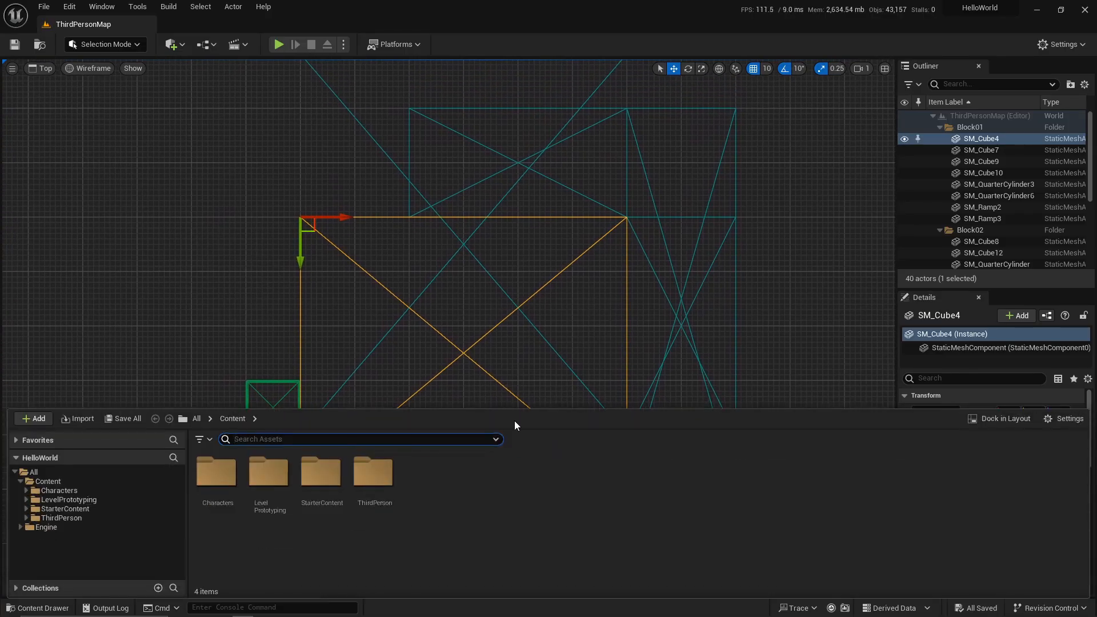
left_click(1006, 420)
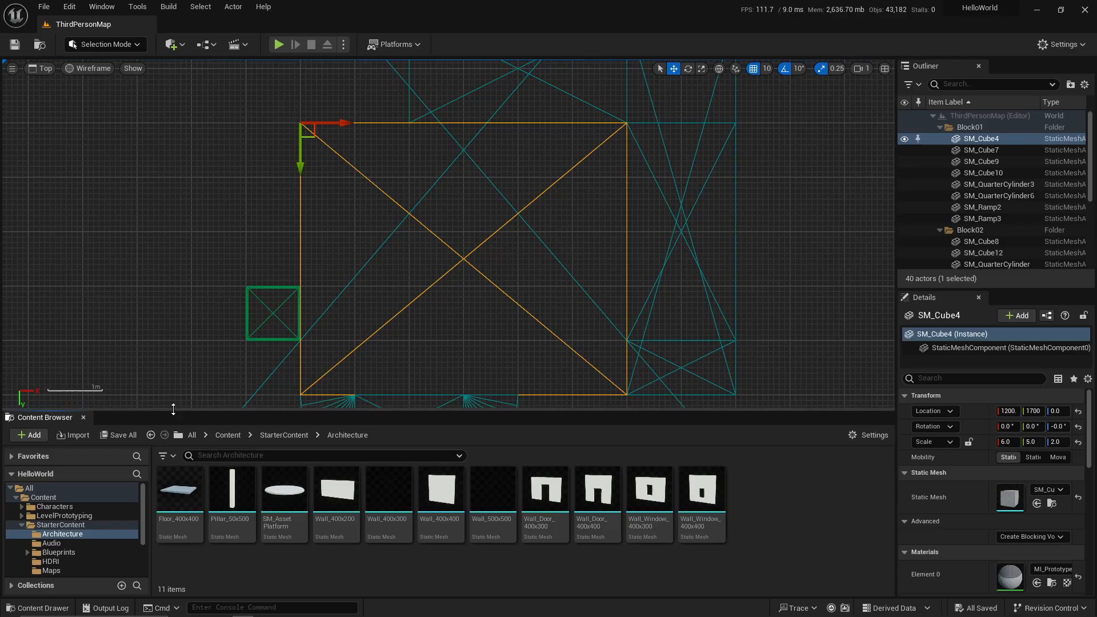
left_click_drag(173, 409, 172, 378)
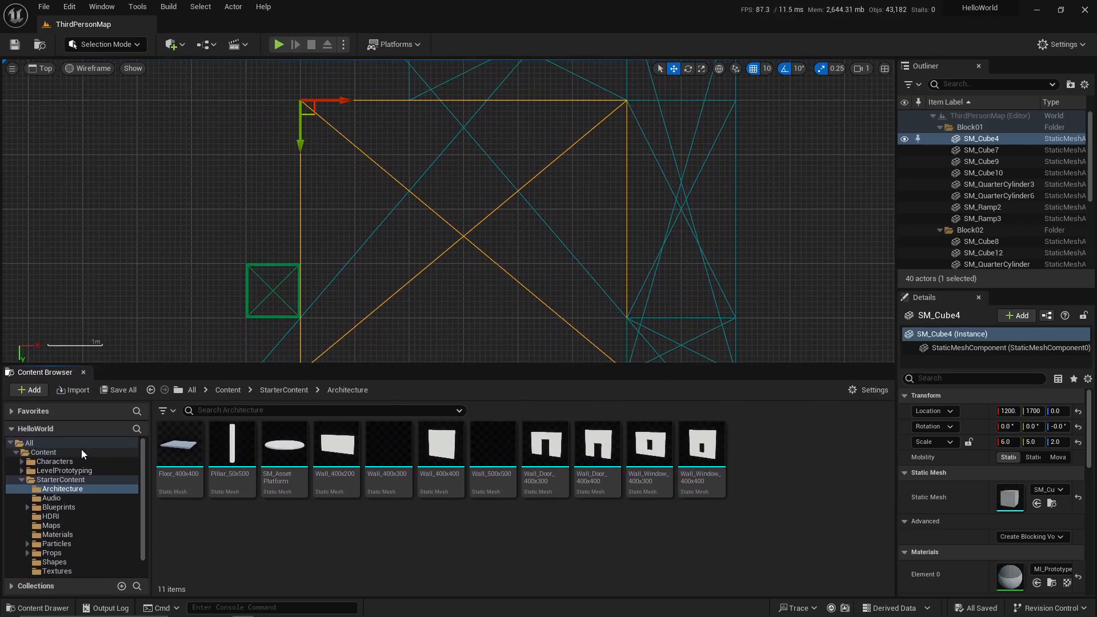
Show the root Content folder in the Content Browser and collapse StarterContent in the folder tree.
left_click(78, 452)
left_click(22, 480)
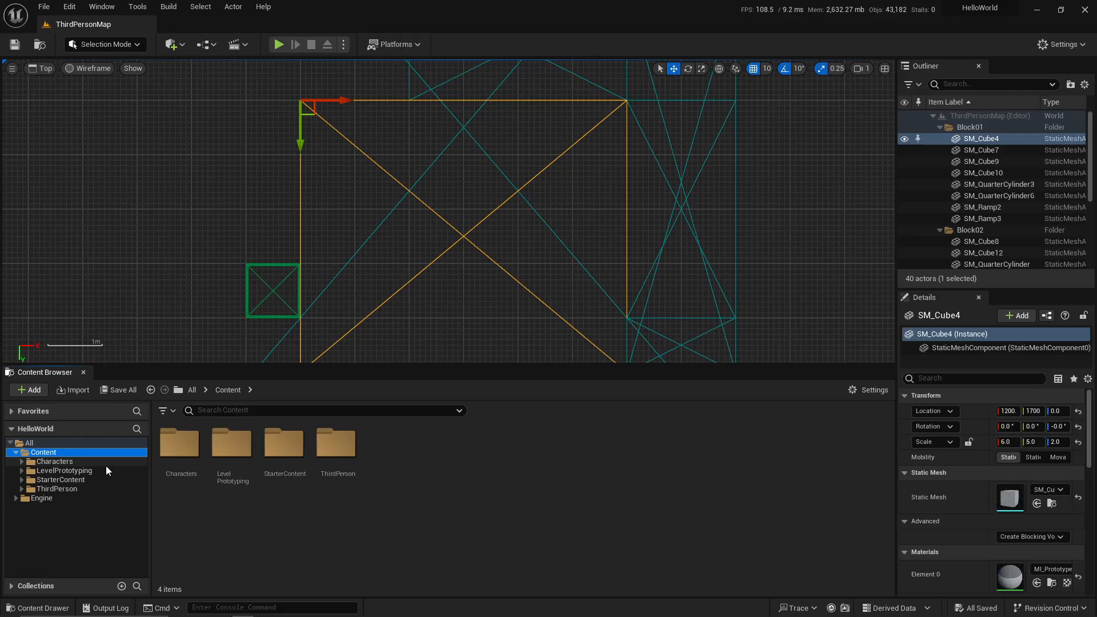
left_click(280, 527)
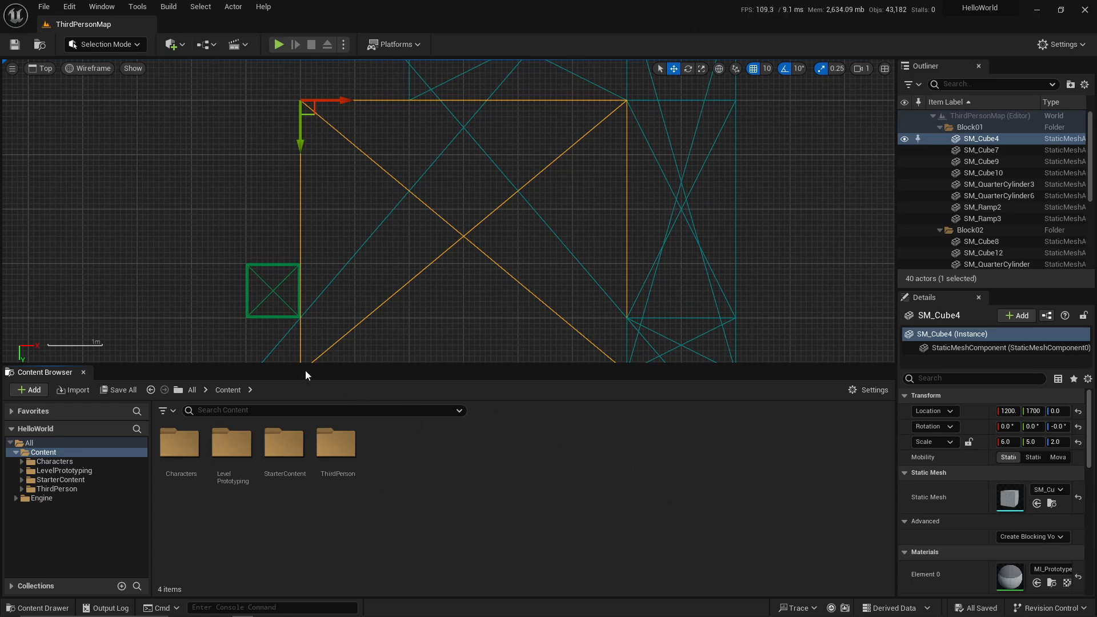
Open the Editor Preferences to view the General Appearance settings, and close them.
left_click(71, 7)
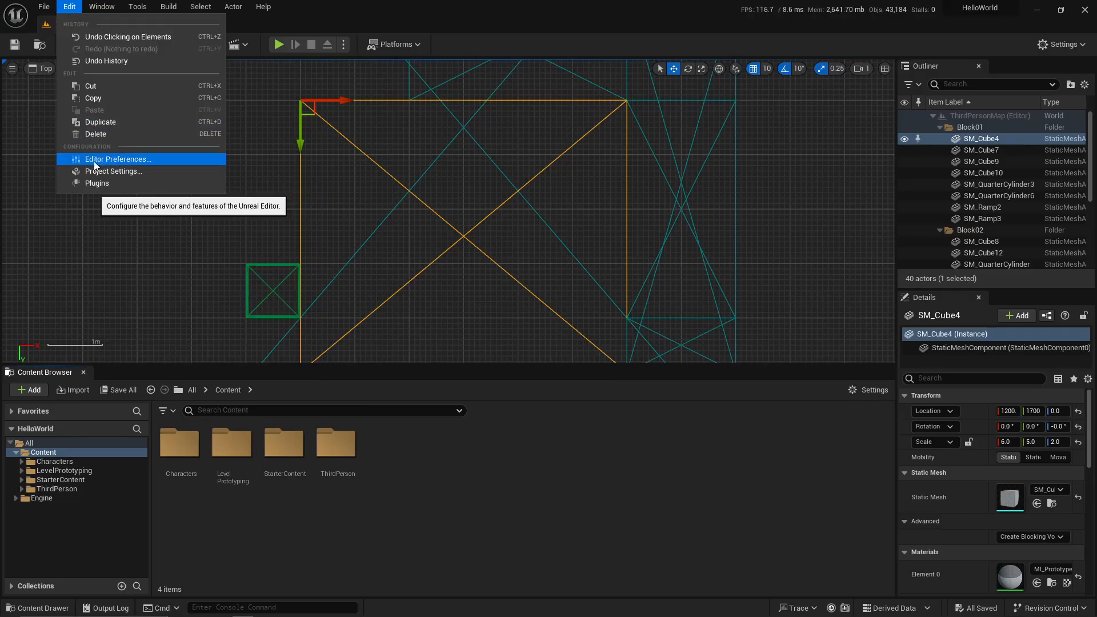
left_click(114, 160)
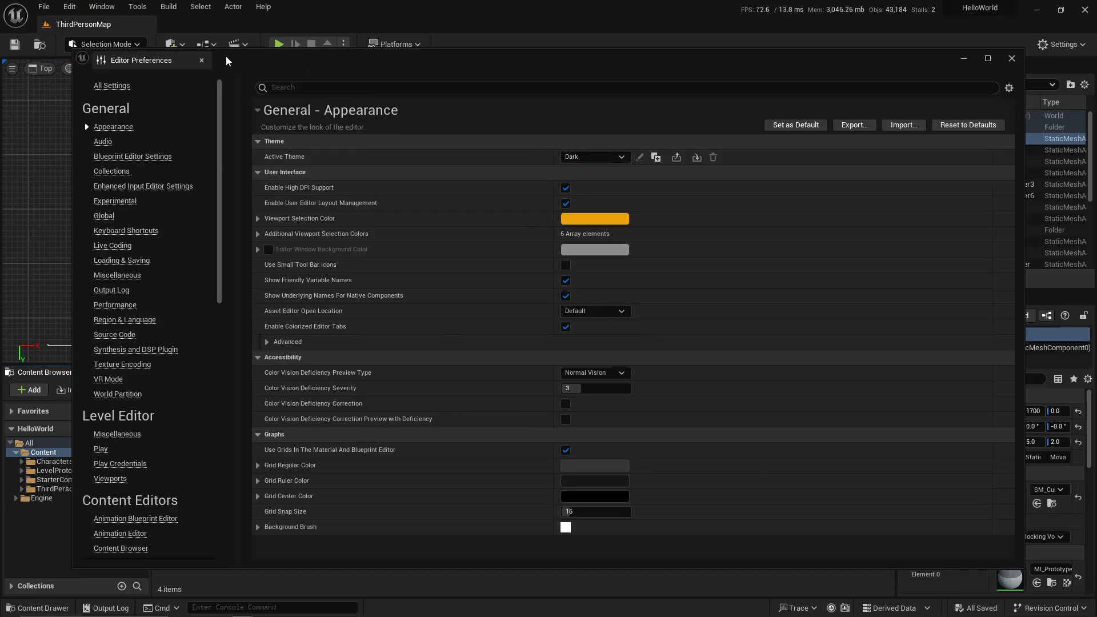
left_click(201, 60)
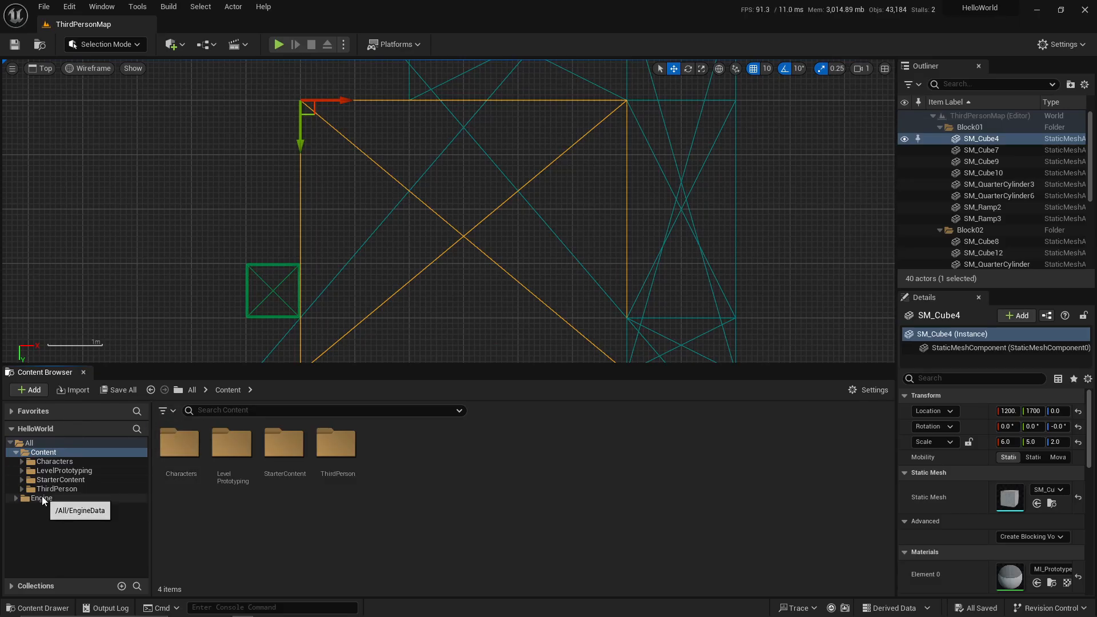
View the Engine folder's contents, return to the Content folder, and glance at the Content Browser's settings.
left_click(47, 500)
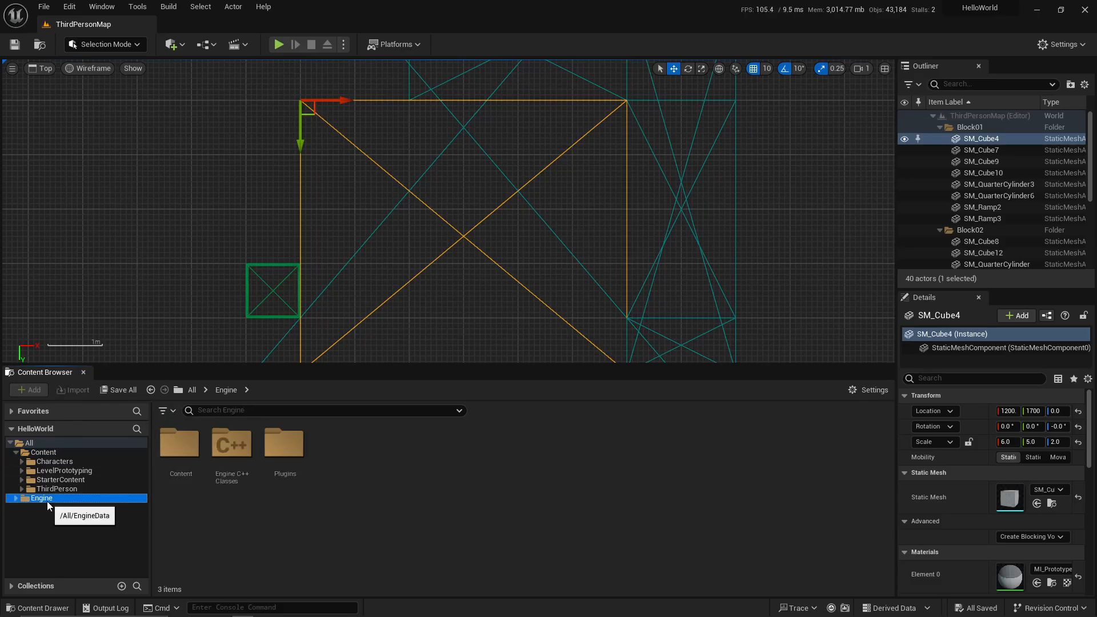
left_click(66, 454)
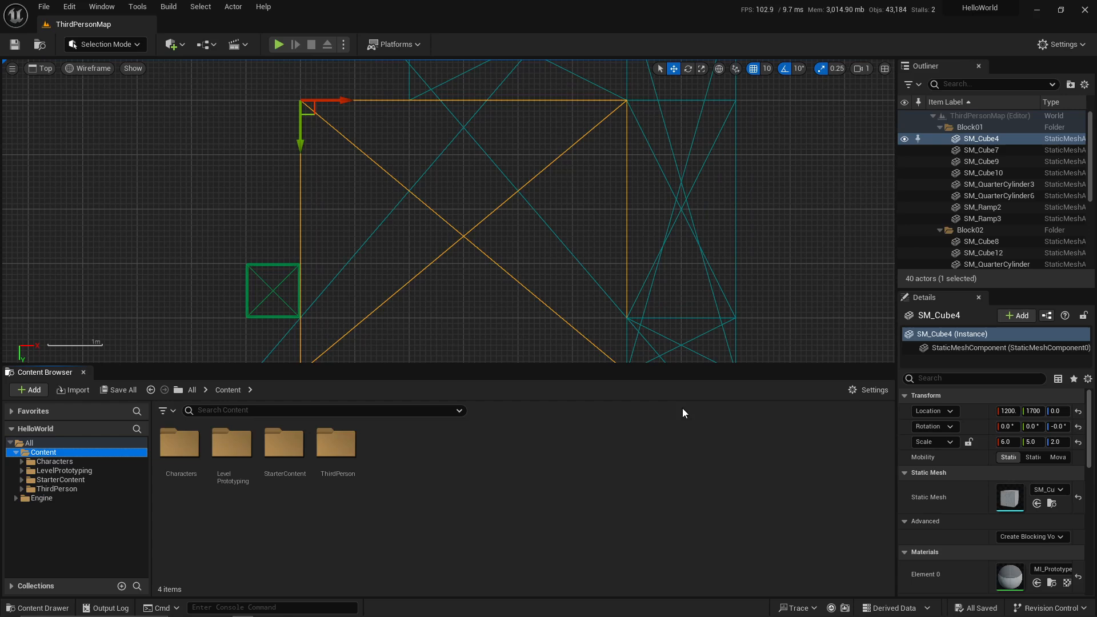
left_click(858, 390)
left_click(859, 391)
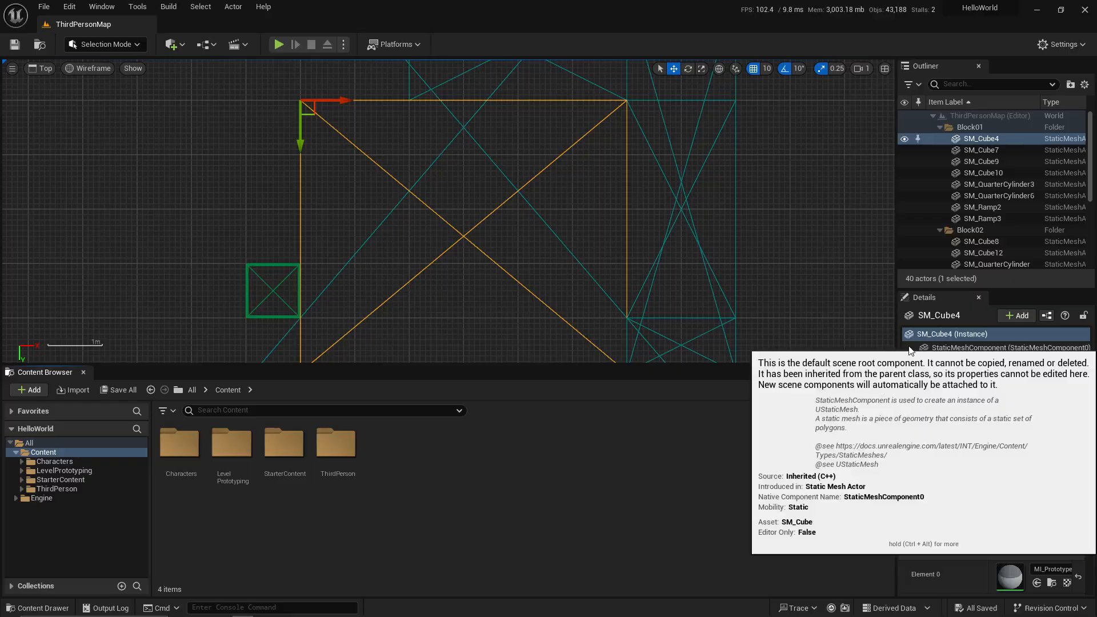
Widen the Details panel and view its property display options without changing any.
left_click_drag(899, 347, 822, 347)
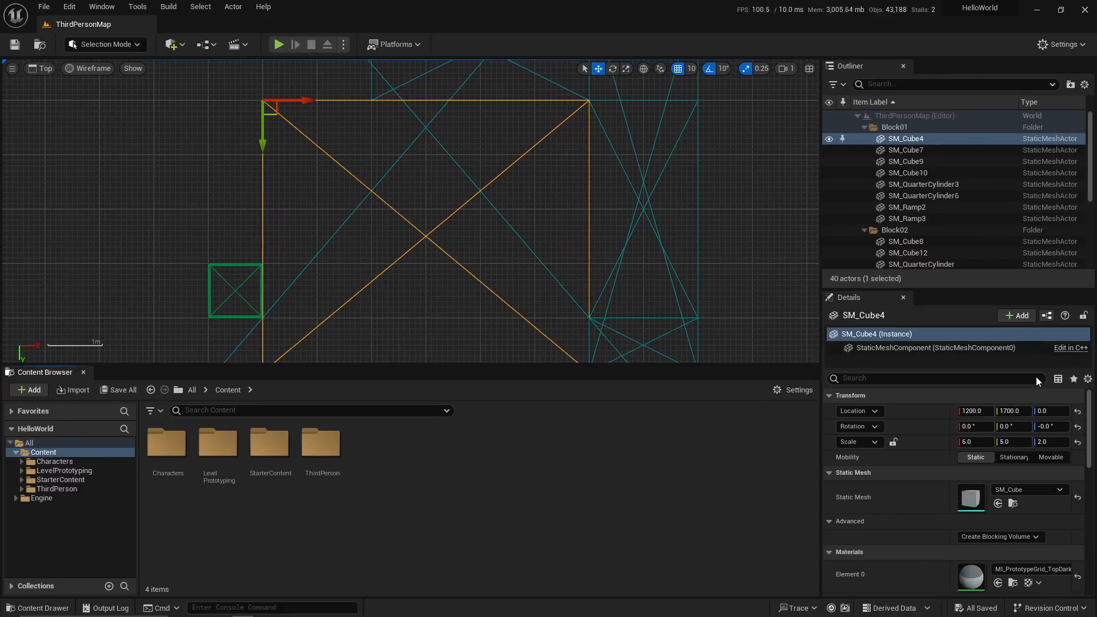
left_click(1088, 379)
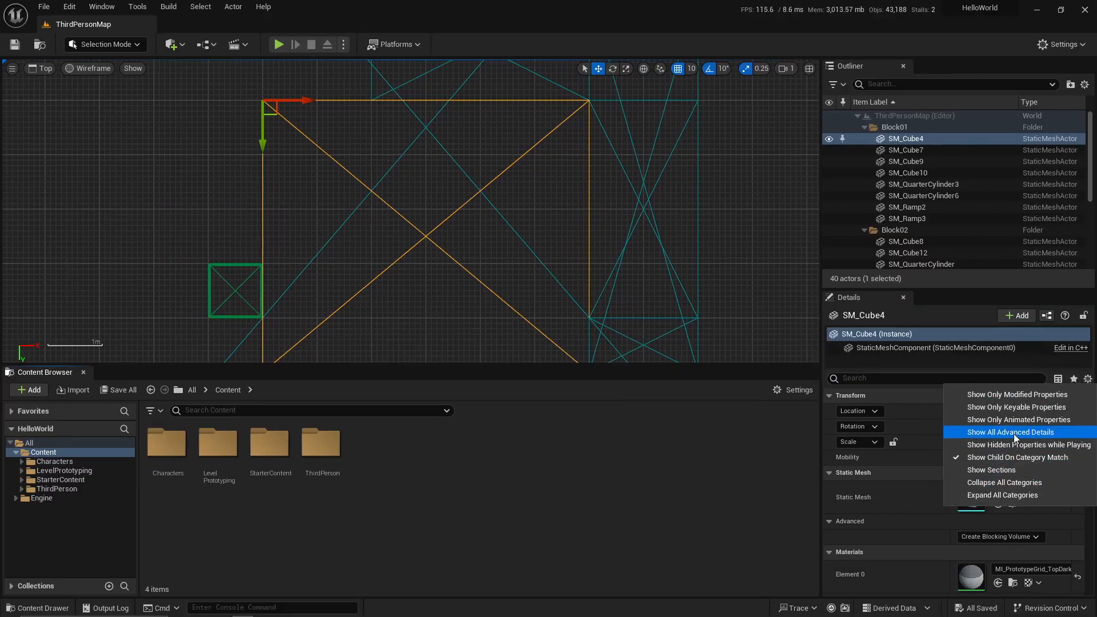
left_click(757, 407)
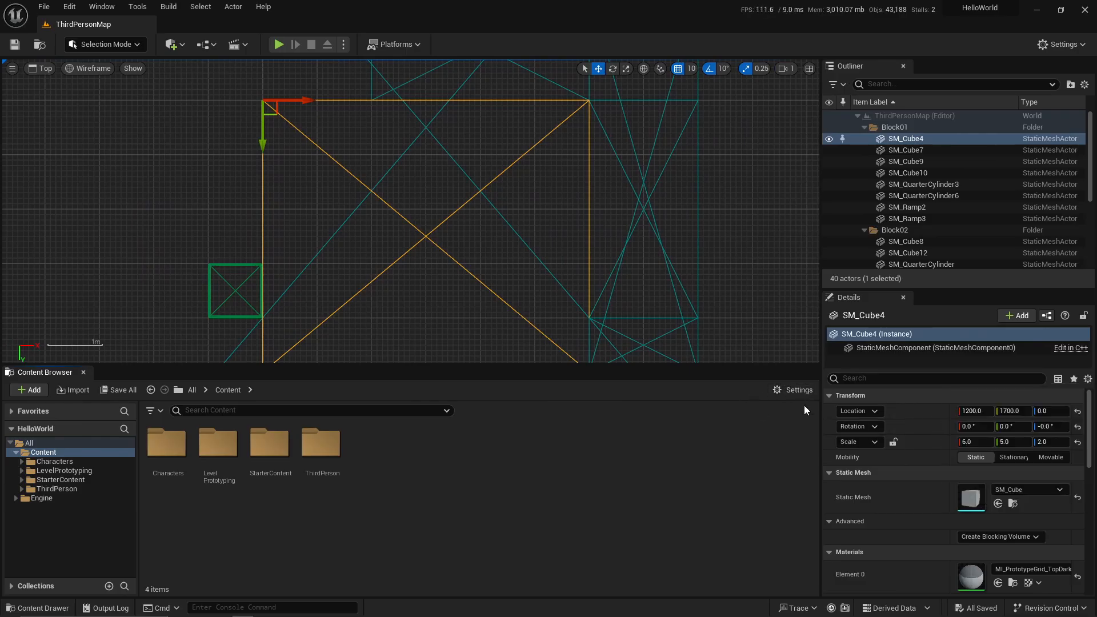
Try the List and Columns view types in the Content Browser and return to Tiles.
left_click(792, 394)
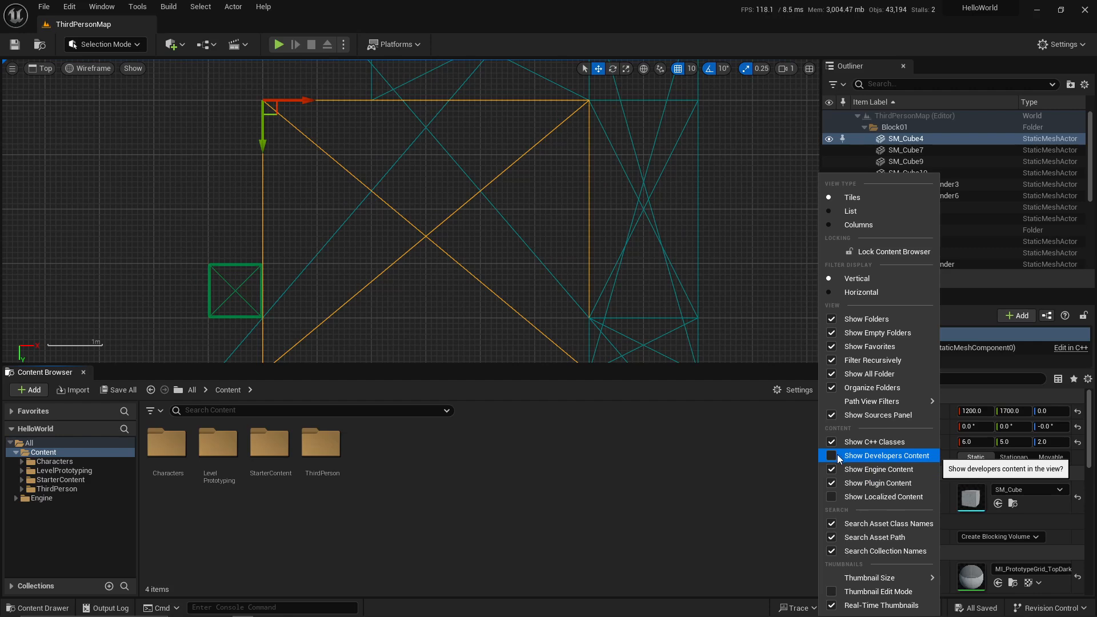
left_click(843, 213)
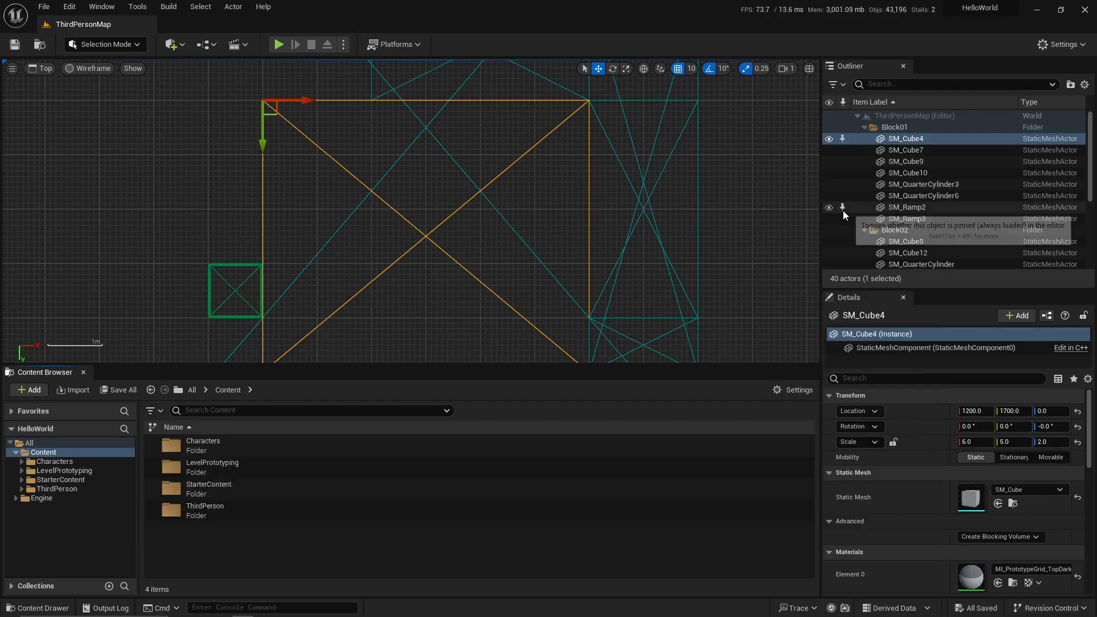
left_click(810, 392)
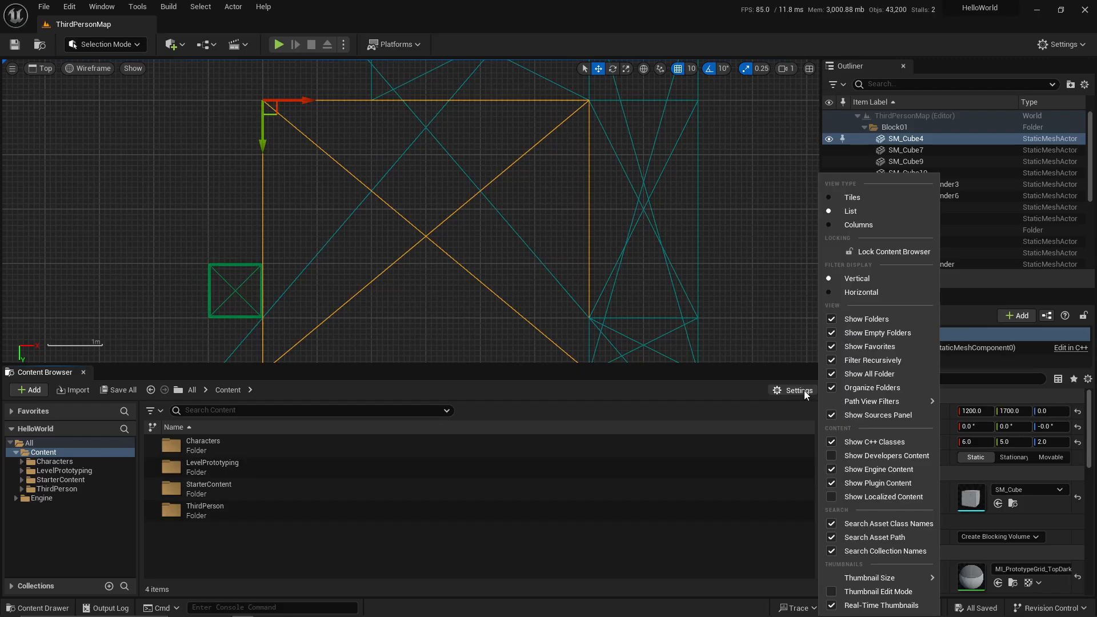
left_click(884, 226)
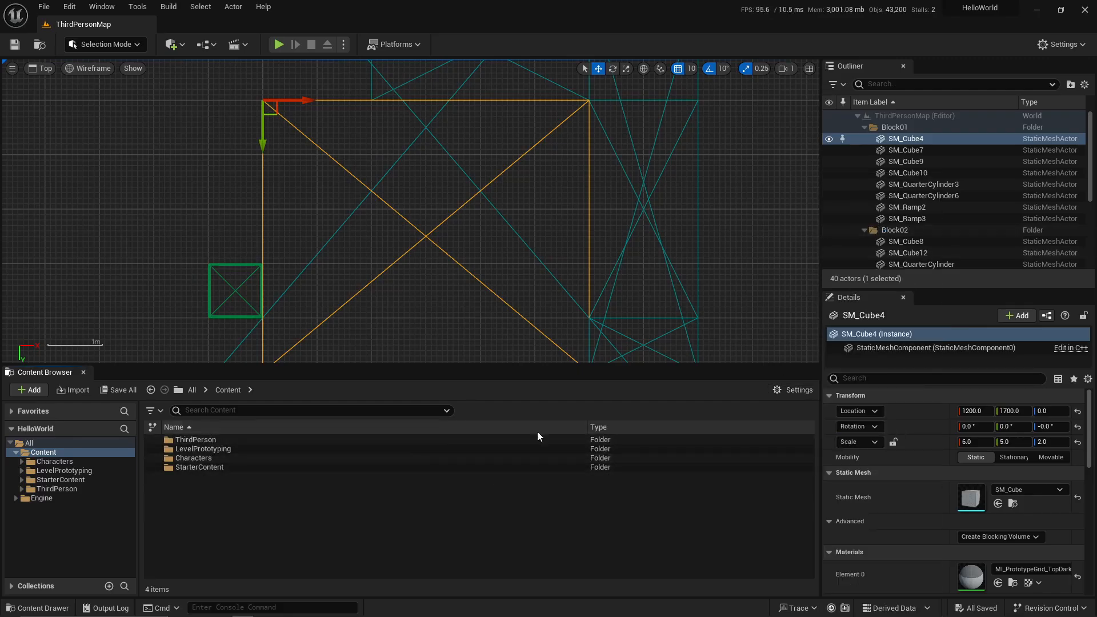
left_click(801, 390)
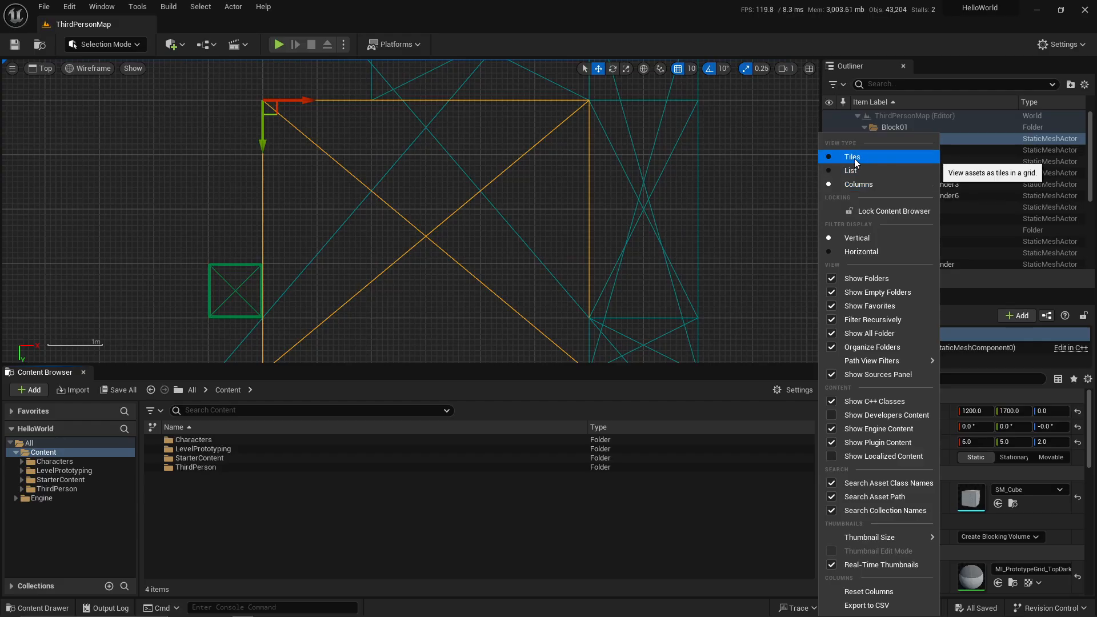
left_click(855, 159)
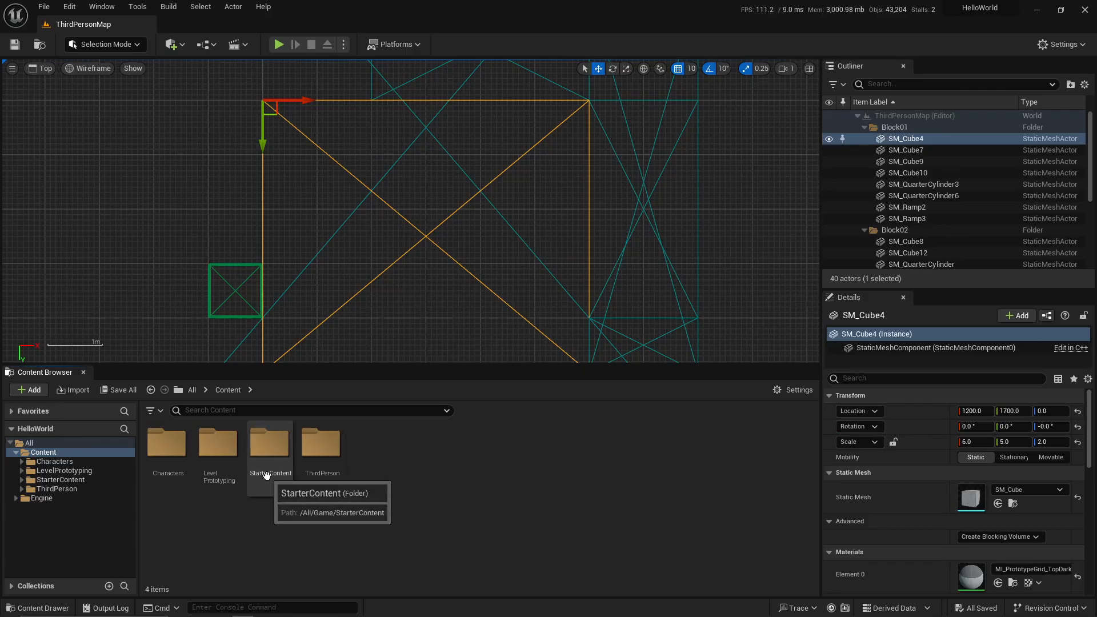
Set the Content Browser's thumbnail size to Huge, and scale the folder thumbnails down to the smallest size.
left_click(800, 390)
mouse_move(858, 404)
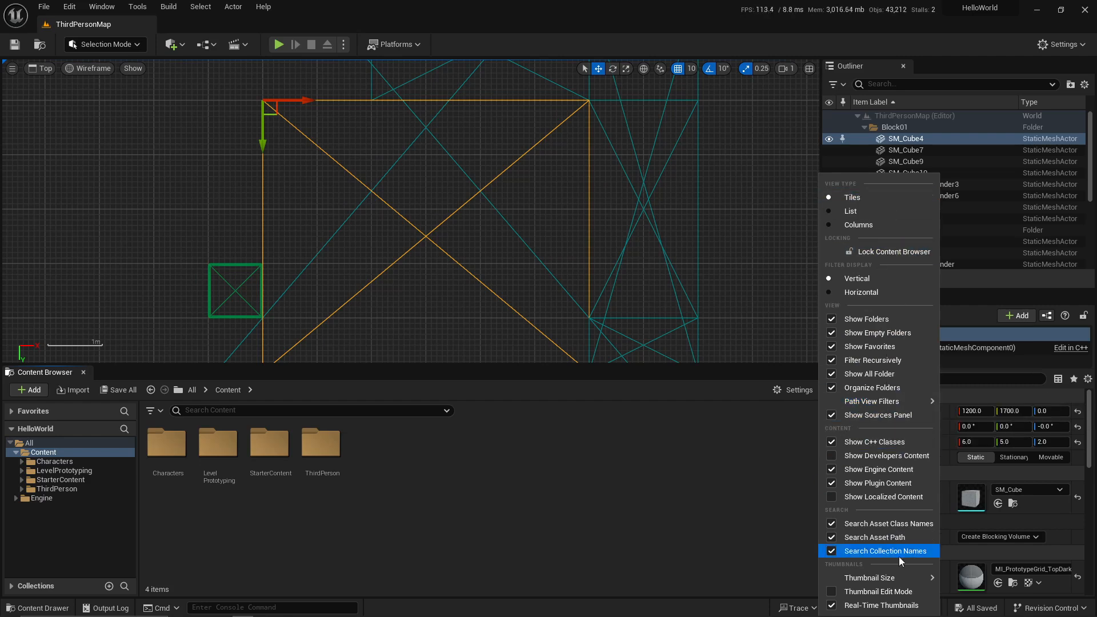
mouse_move(892, 578)
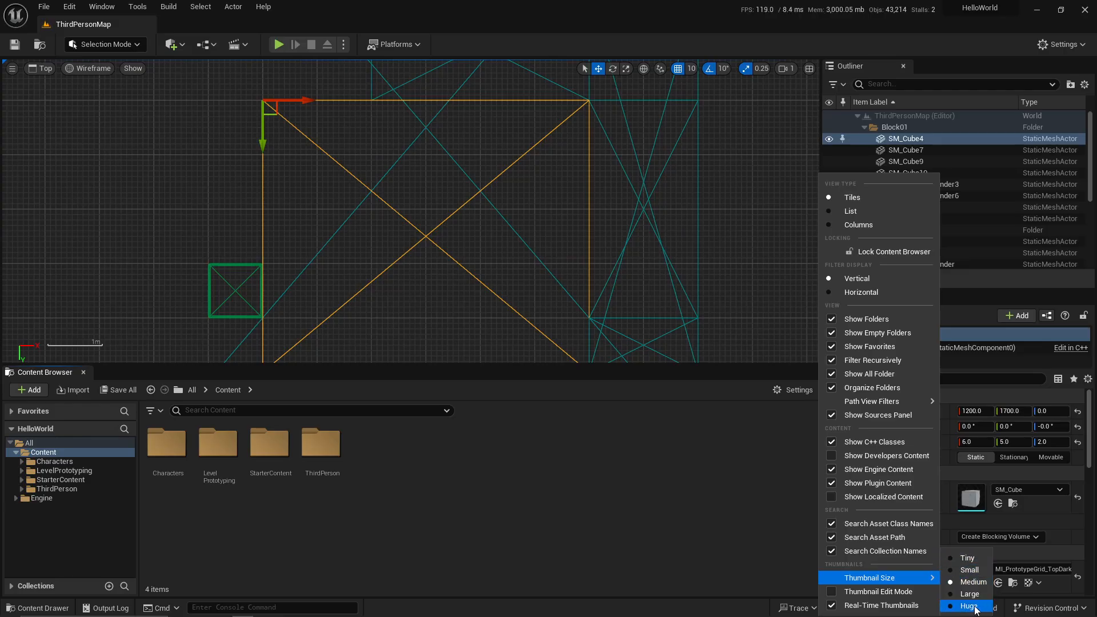
left_click(972, 606)
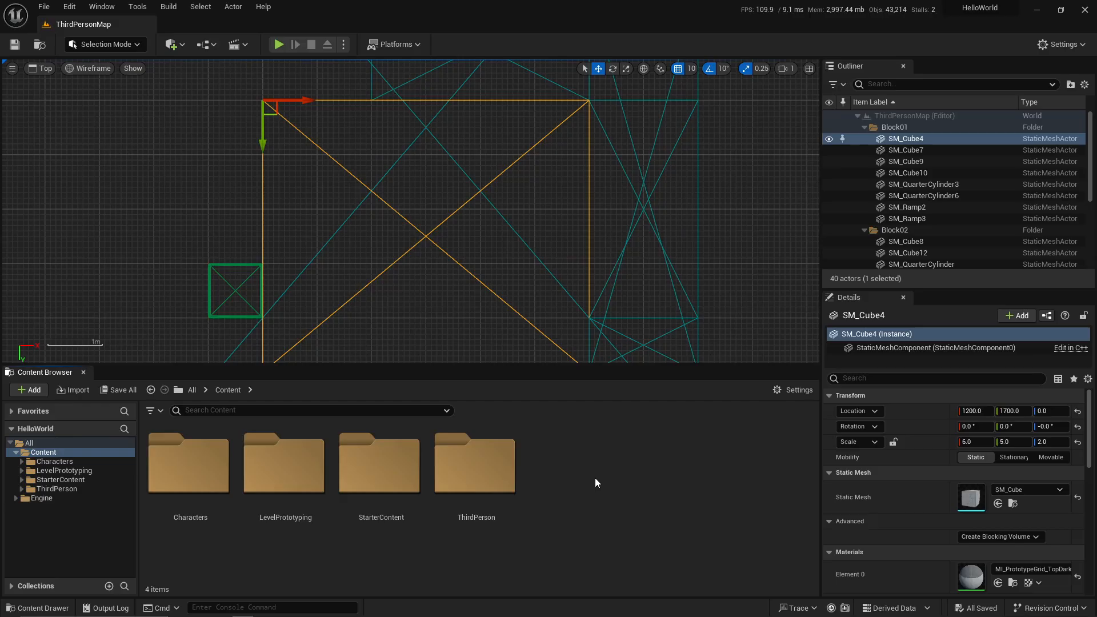
scroll(588, 479, "down", 2, "ctrl")
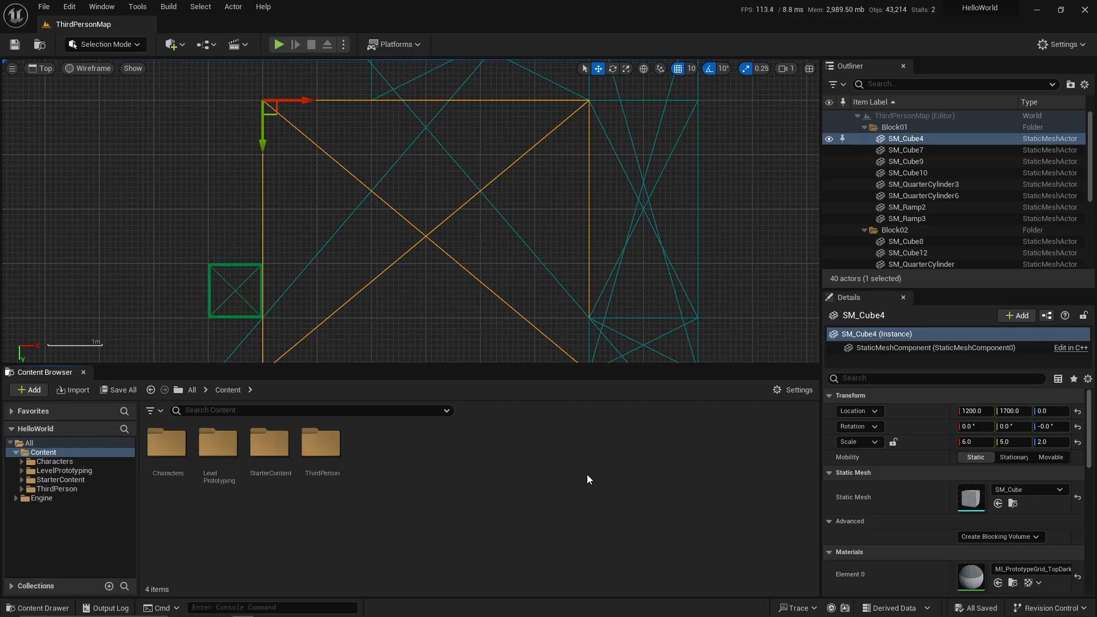
scroll(587, 479, "down", 2, "ctrl")
scroll(586, 479, "up", 2, "ctrl")
scroll(586, 479, "down", 3, "ctrl")
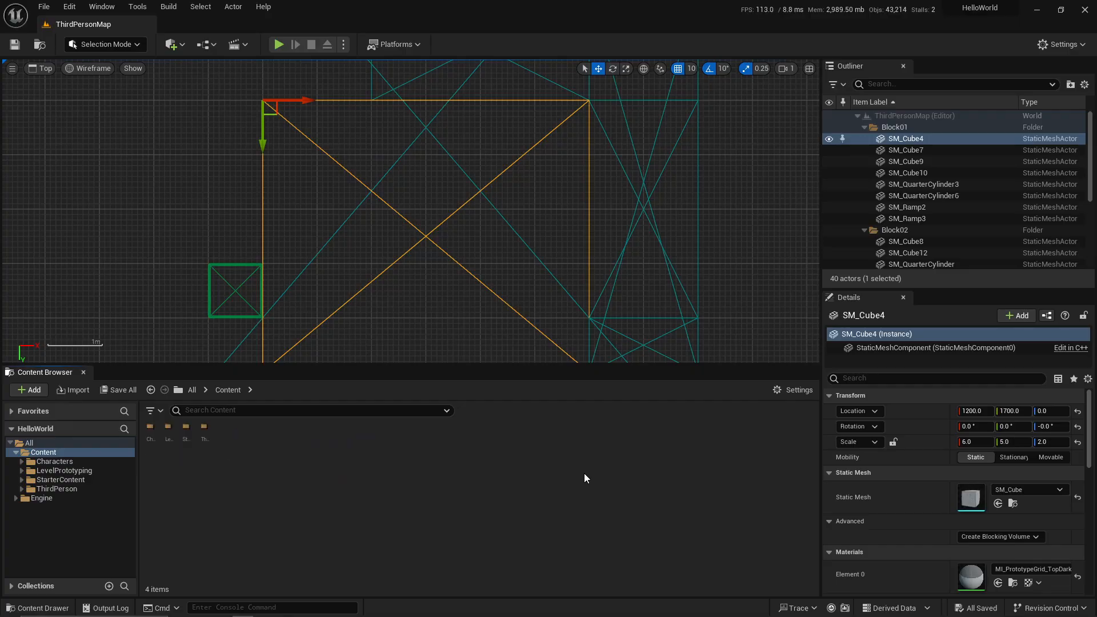
Enlarge the folder thumbnails in the Content folder to medium size.
scroll(584, 474, "up", 2, "ctrl")
scroll(584, 474, "down", 2, "ctrl")
scroll(346, 455, "up", 3, "ctrl")
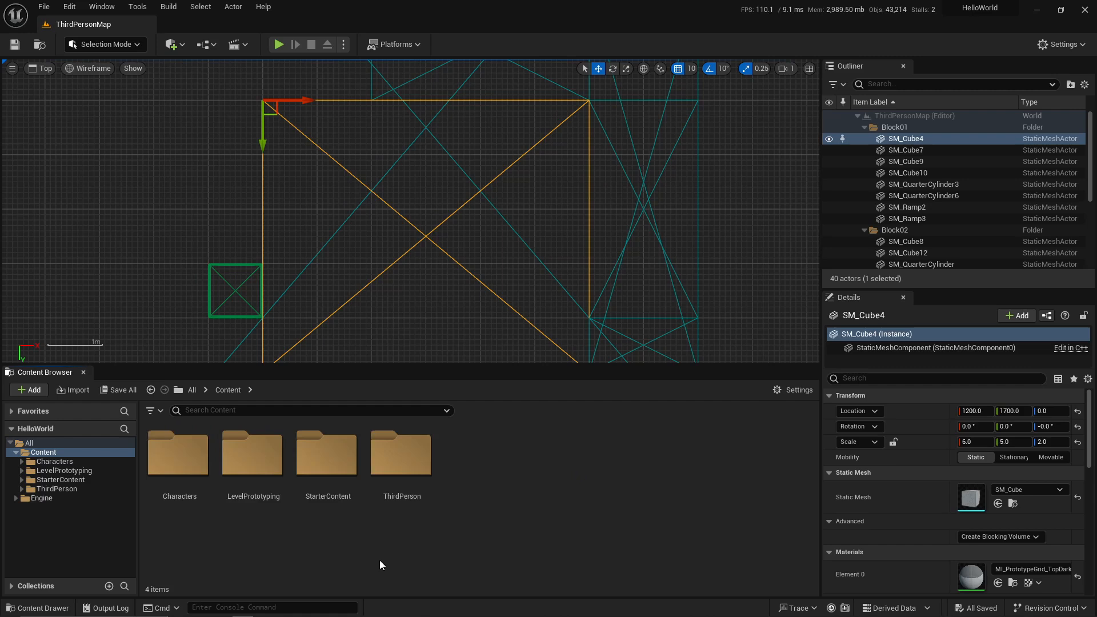
scroll(379, 560, "down", 1, "ctrl")
Open the Props folder inside StarterContent to show its static meshes.
left_click(268, 443)
double_click(268, 443)
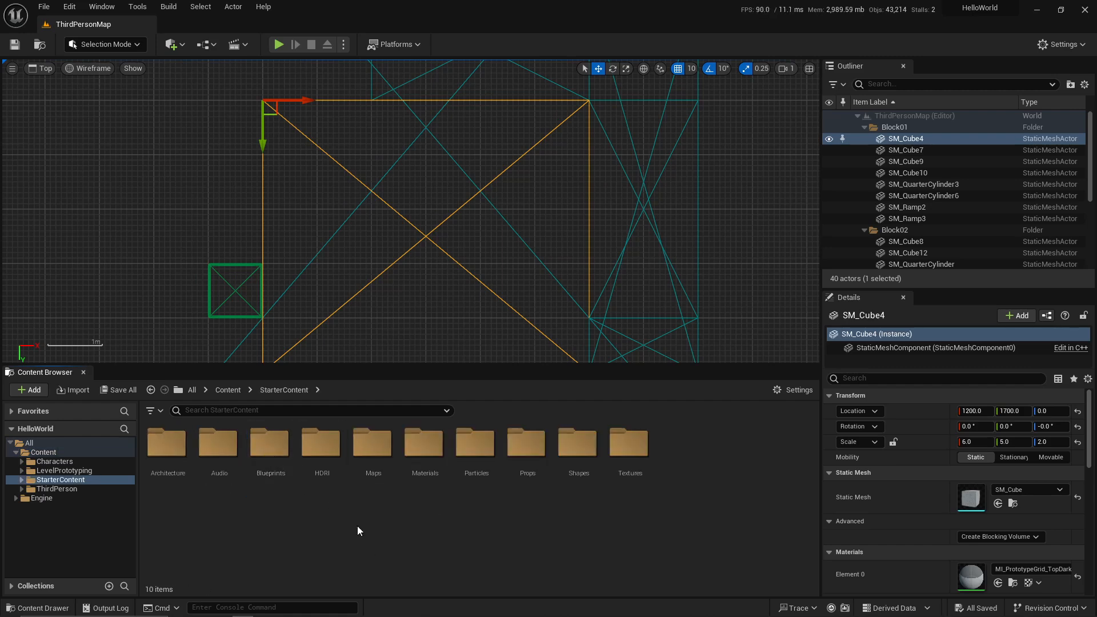
left_click(60, 482)
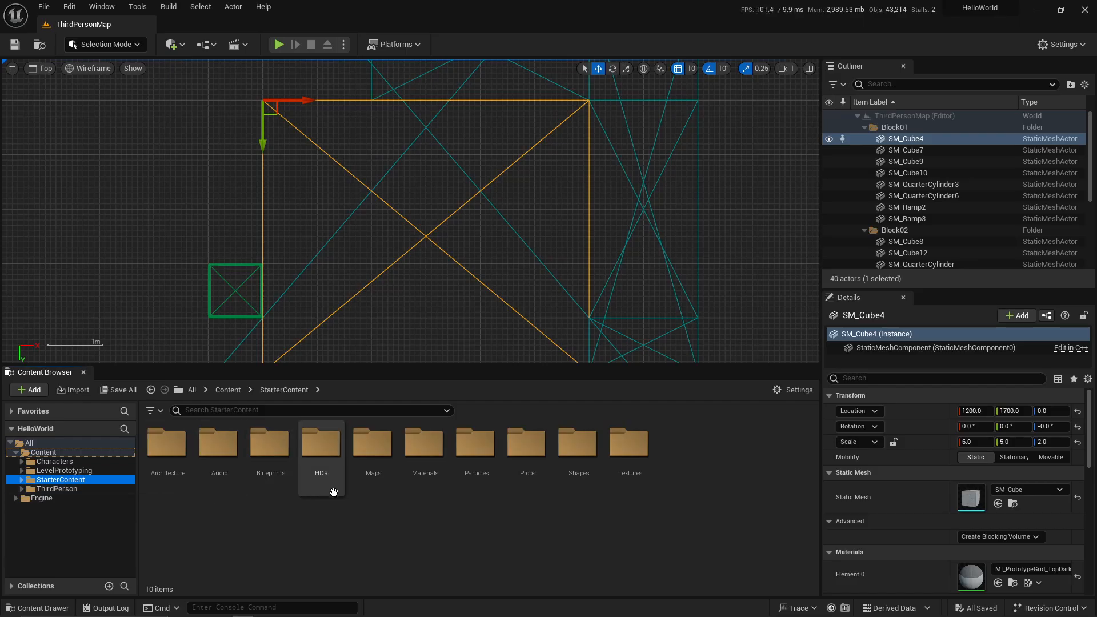
double_click(526, 445)
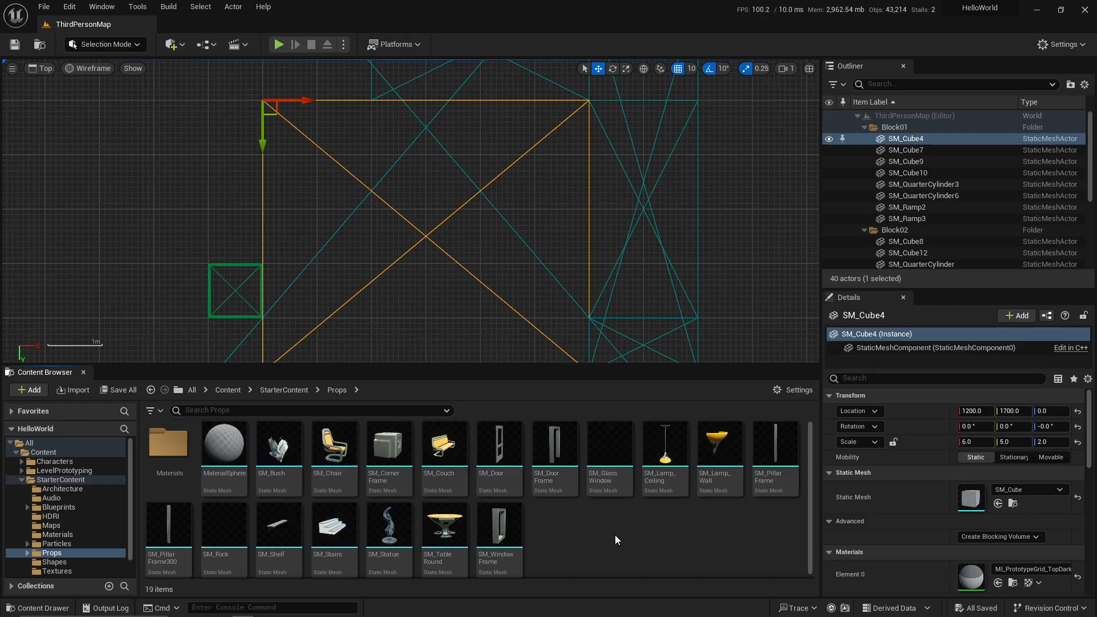
Preview the Props assets with larger thumbnails, restore the medium size, and inspect the available thumbnail size options.
scroll(615, 535, "up", 3, "ctrl")
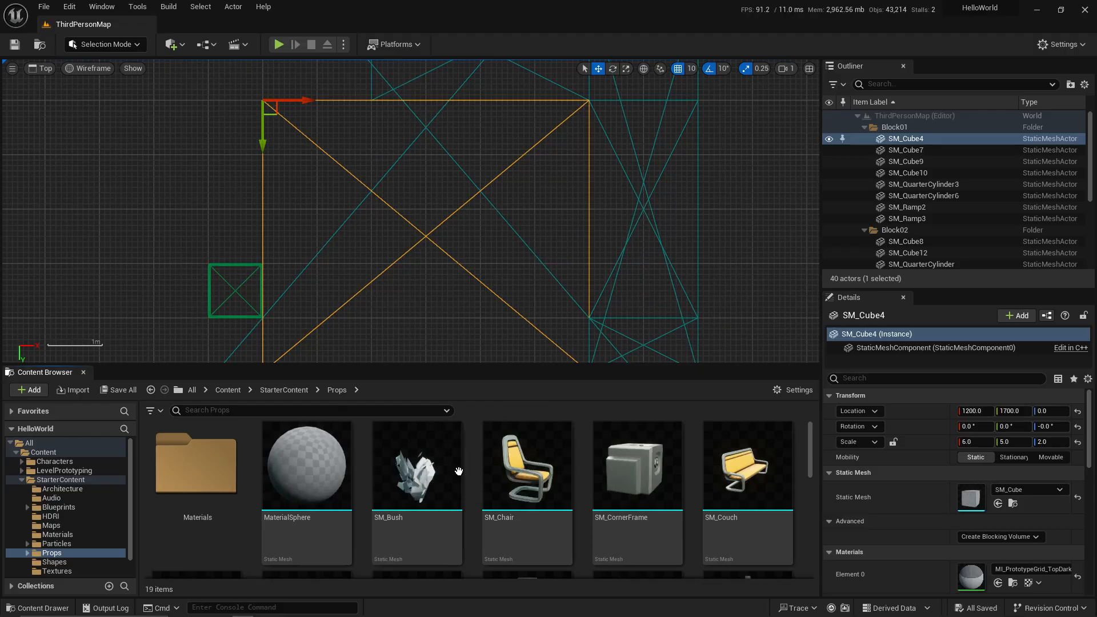
mouse_move(548, 476)
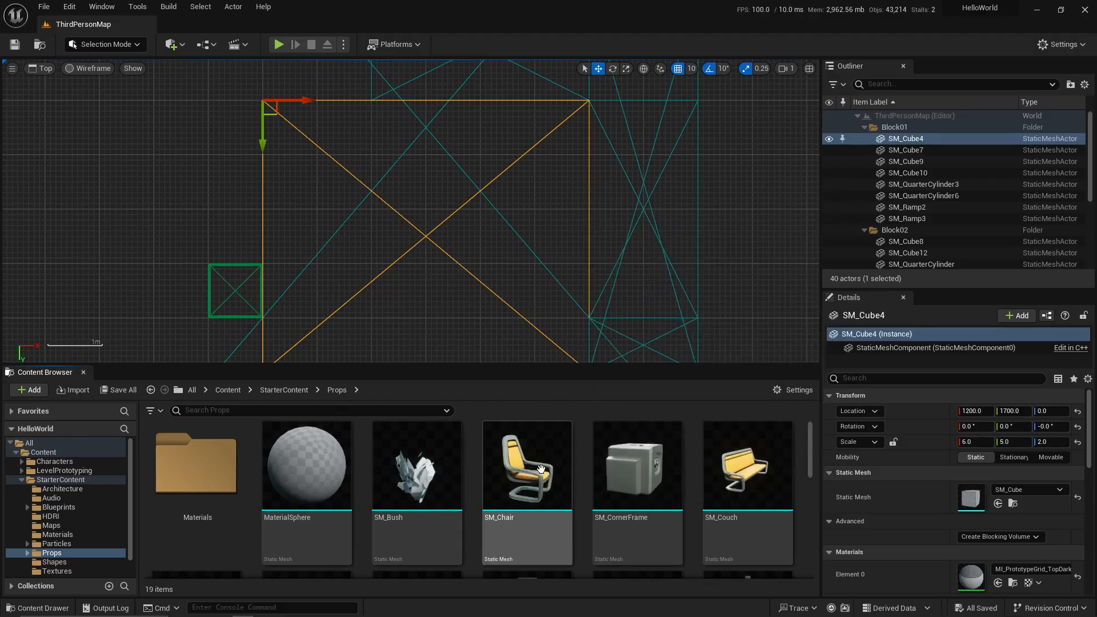
scroll(548, 478, "down", 2, "ctrl")
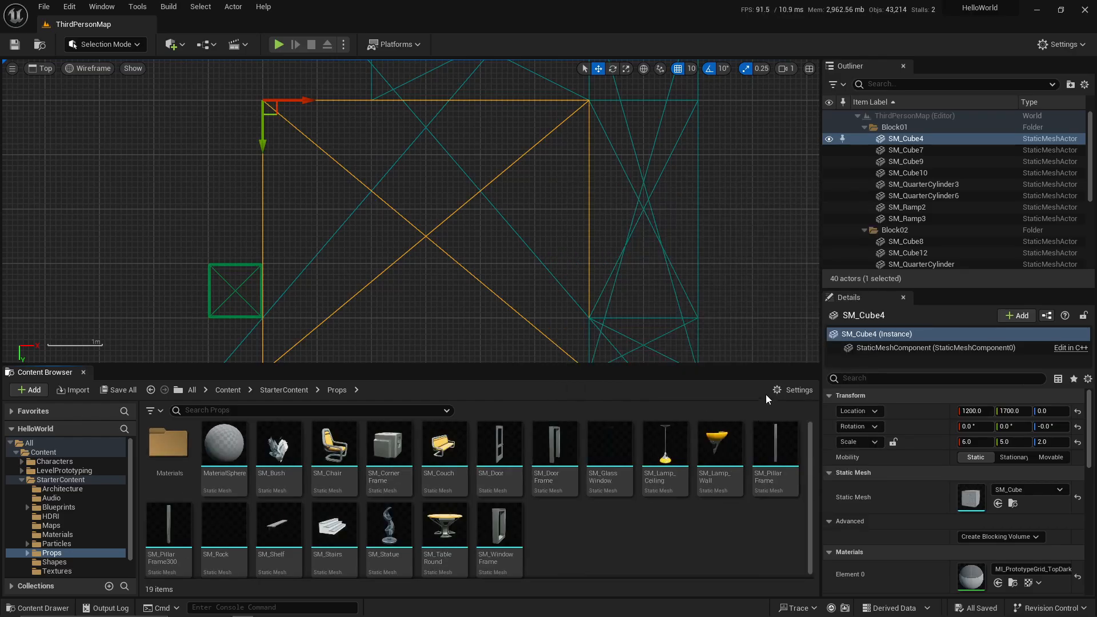
left_click(800, 390)
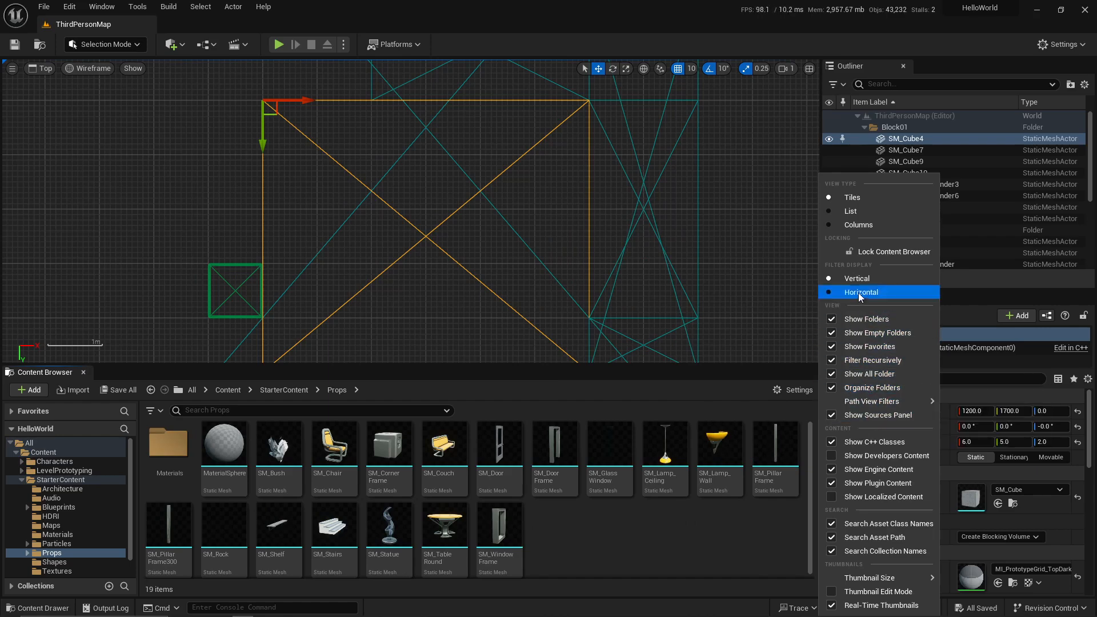
mouse_move(868, 579)
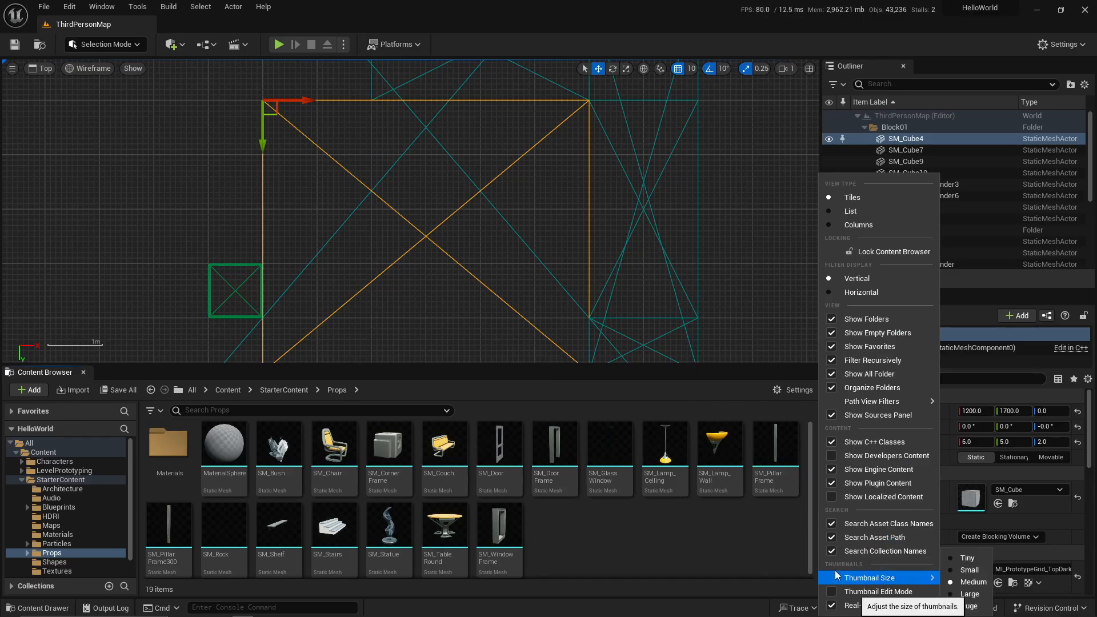
left_click(729, 535)
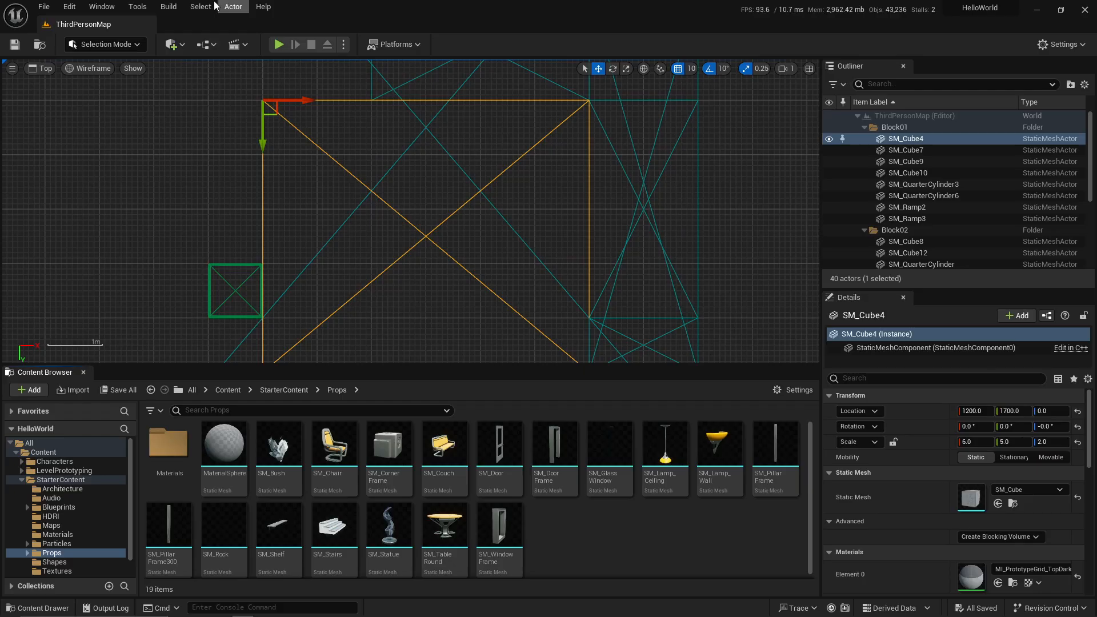
Examine the editor's options for loading a window layout and the Content Browser's settings.
left_click(68, 8)
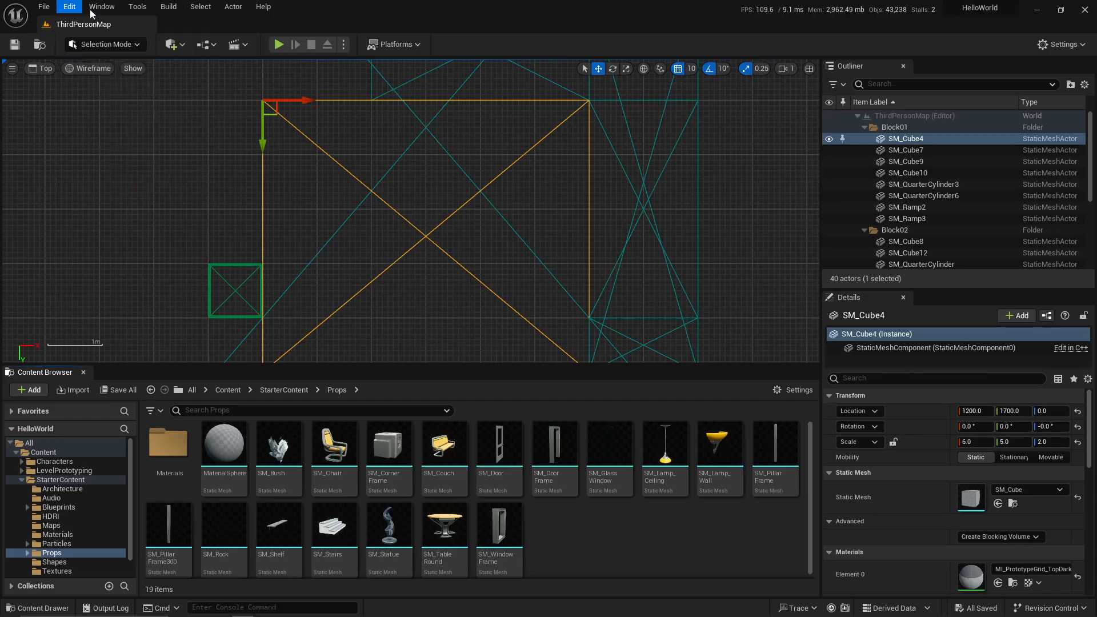
left_click(102, 7)
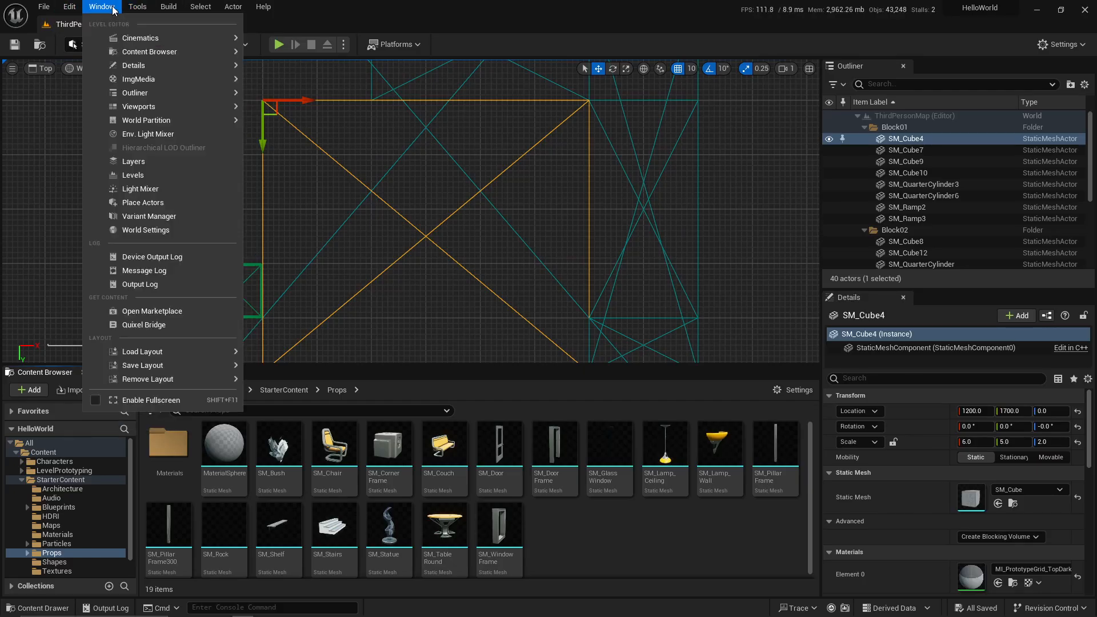
mouse_move(201, 353)
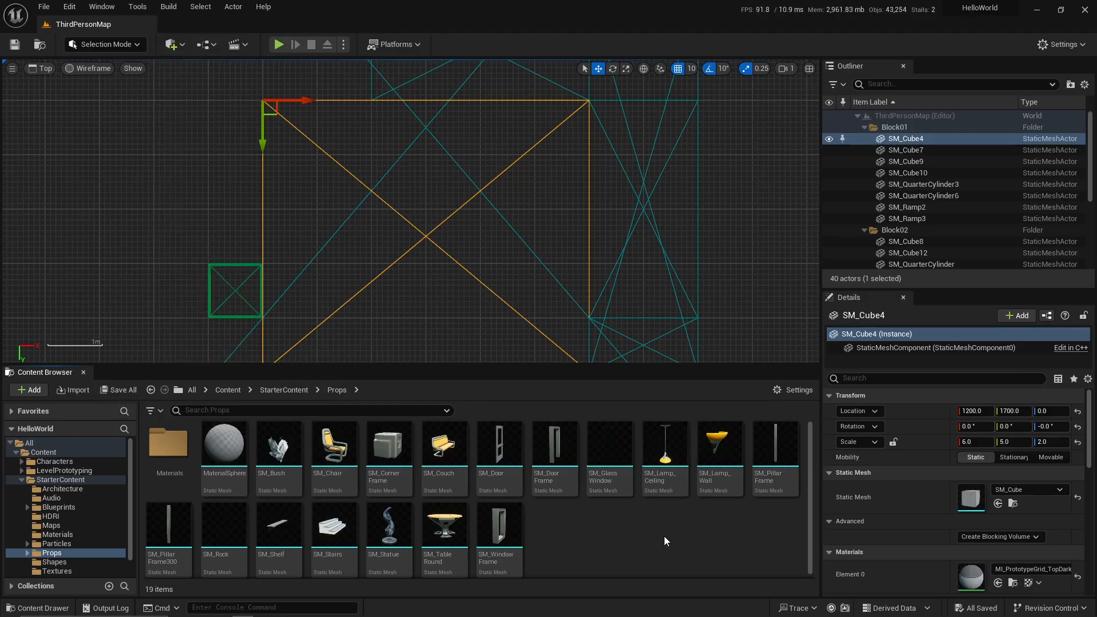
left_click(665, 536)
scroll(472, 173, "down", 3)
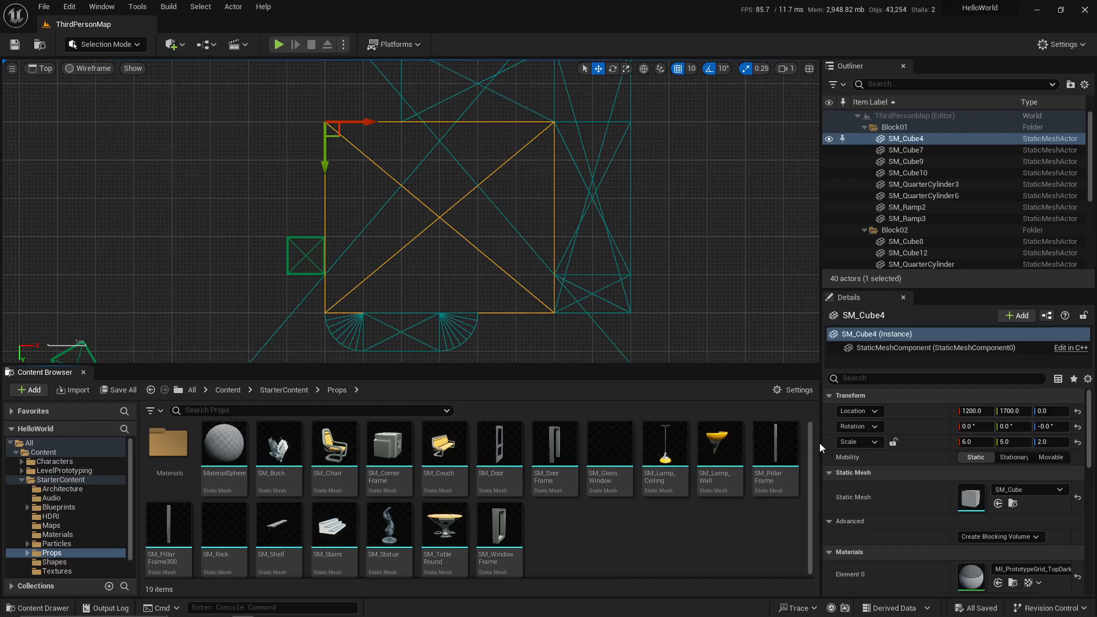
left_click(799, 390)
left_click(806, 389)
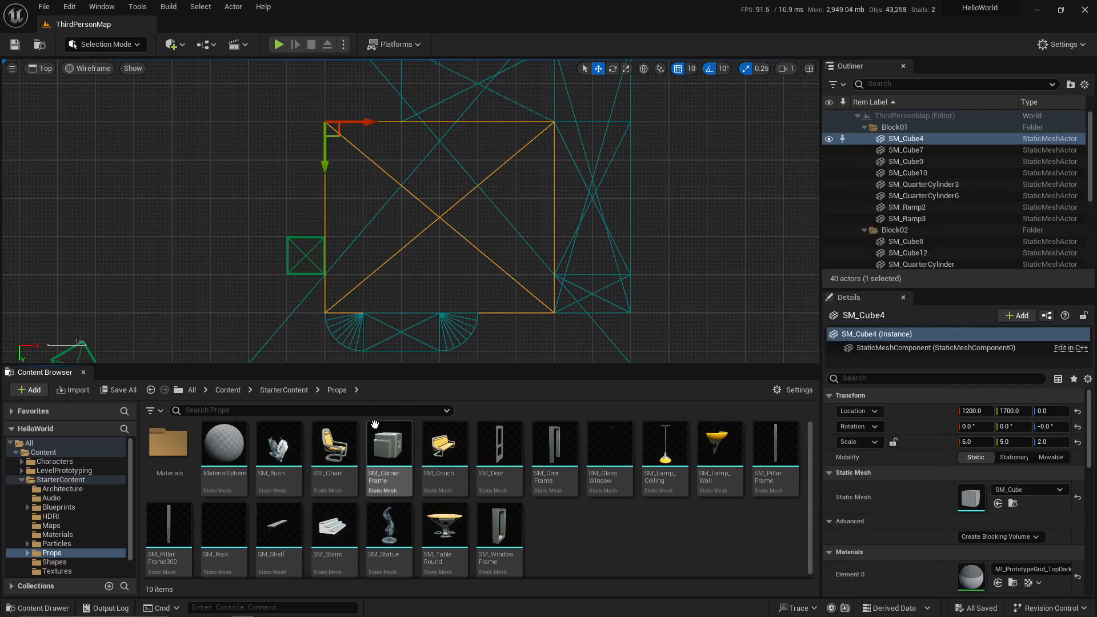
Open the Output Log and review its earlier entries through to the latest ones.
left_click(108, 609)
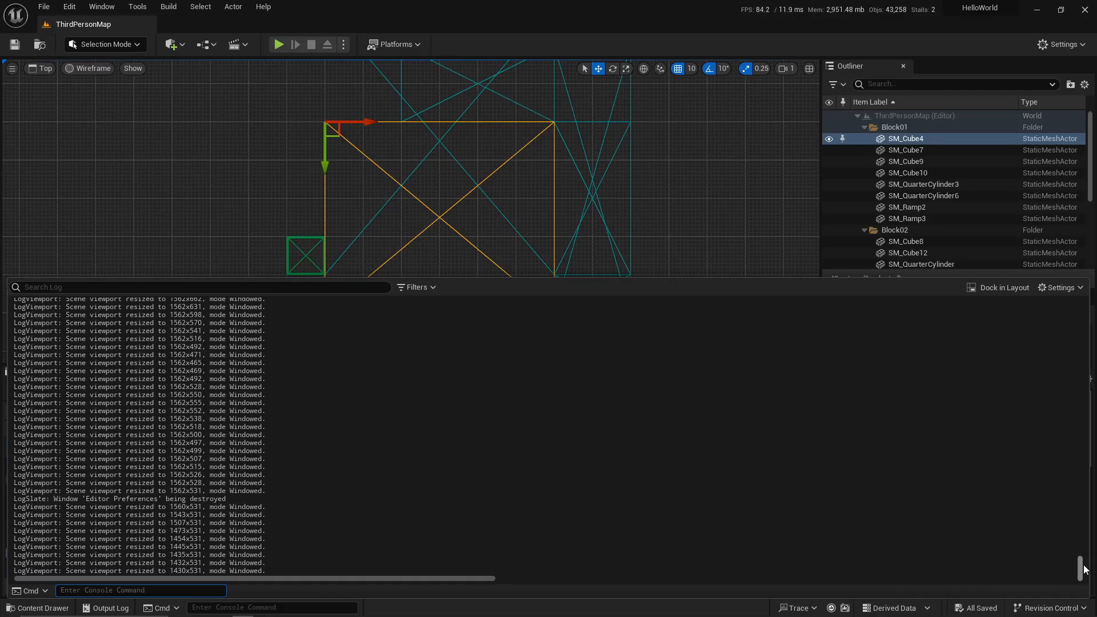
mouse_move(1078, 569)
left_mouse_down()
mouse_move(1076, 547)
mouse_move(1078, 562)
left_mouse_up()
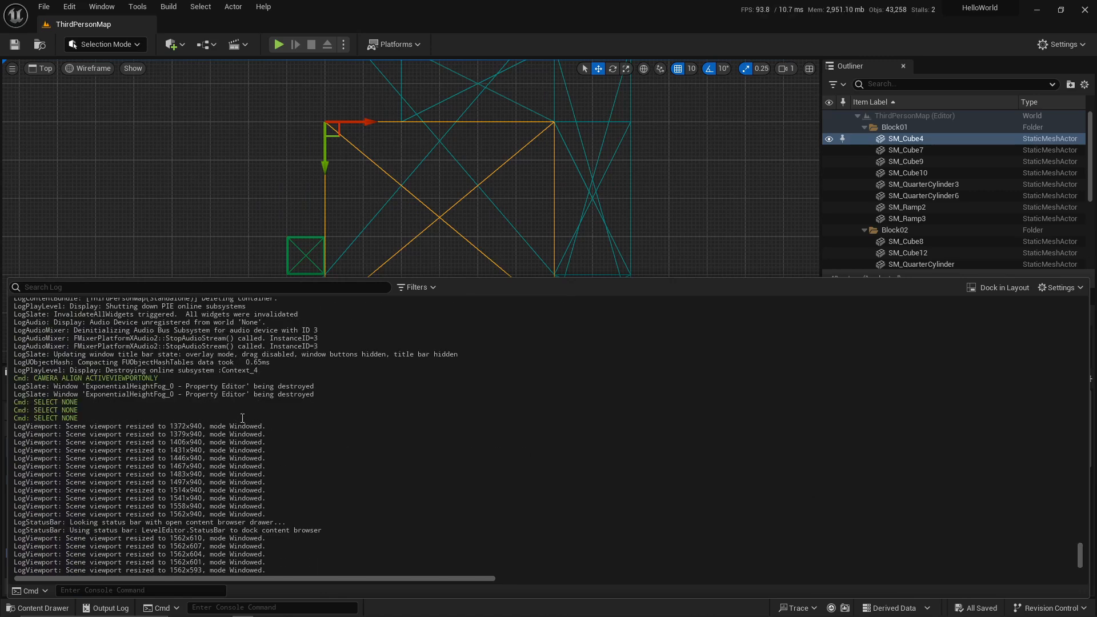
scroll(350, 479, "down", 10)
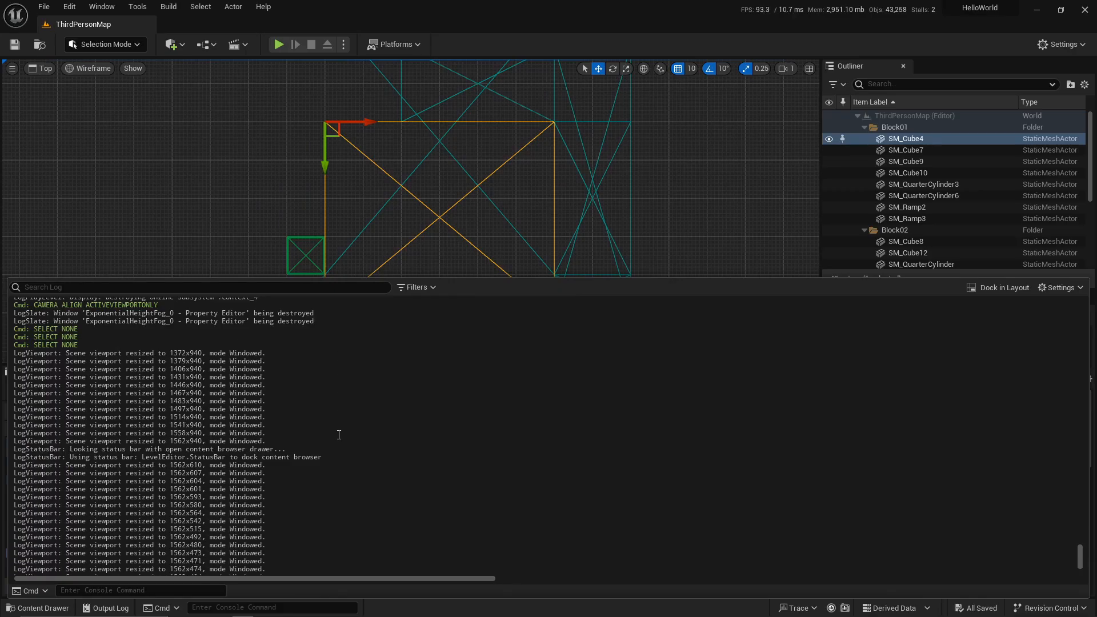
scroll(341, 454, "down", 10)
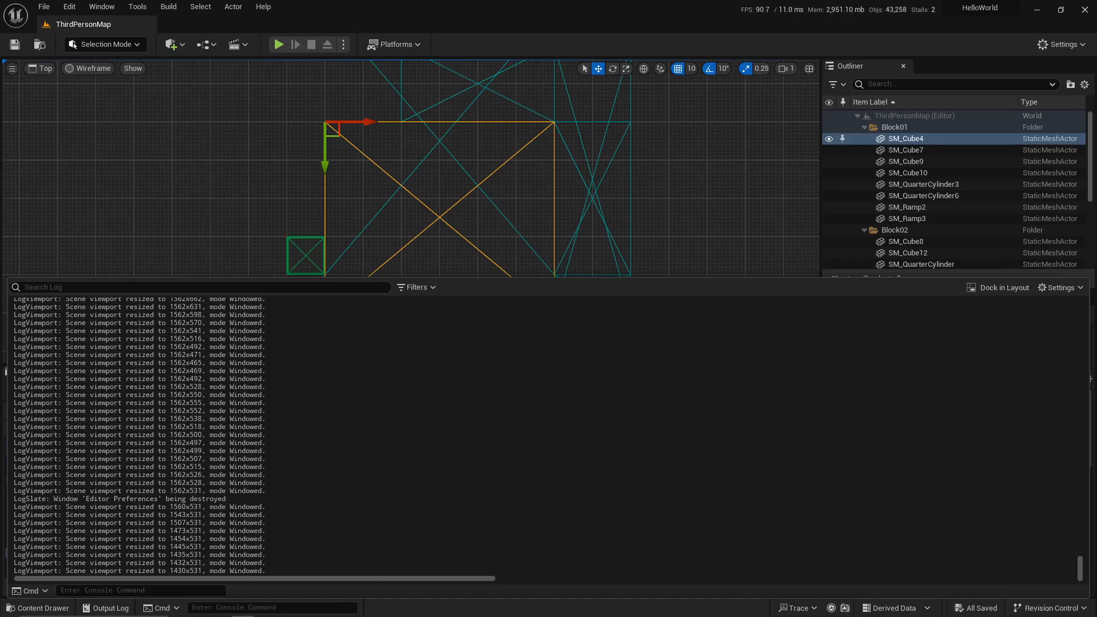
Close the Output Log and inspect the console's command types: Cmd, Python and Python (REPL).
left_click(169, 609)
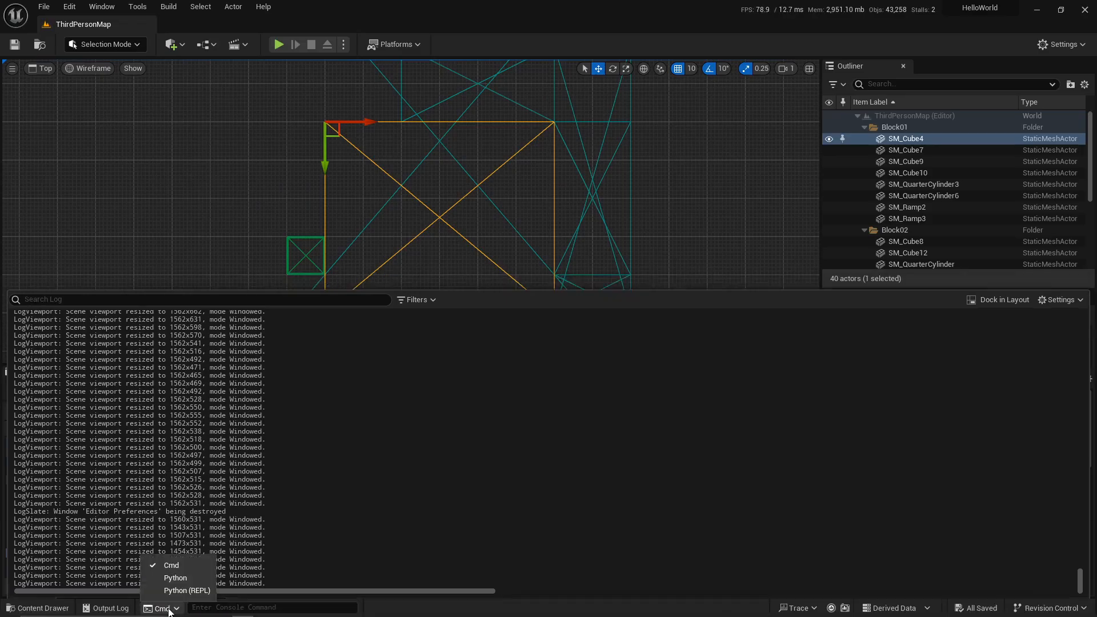
left_click(169, 609)
left_click(170, 609)
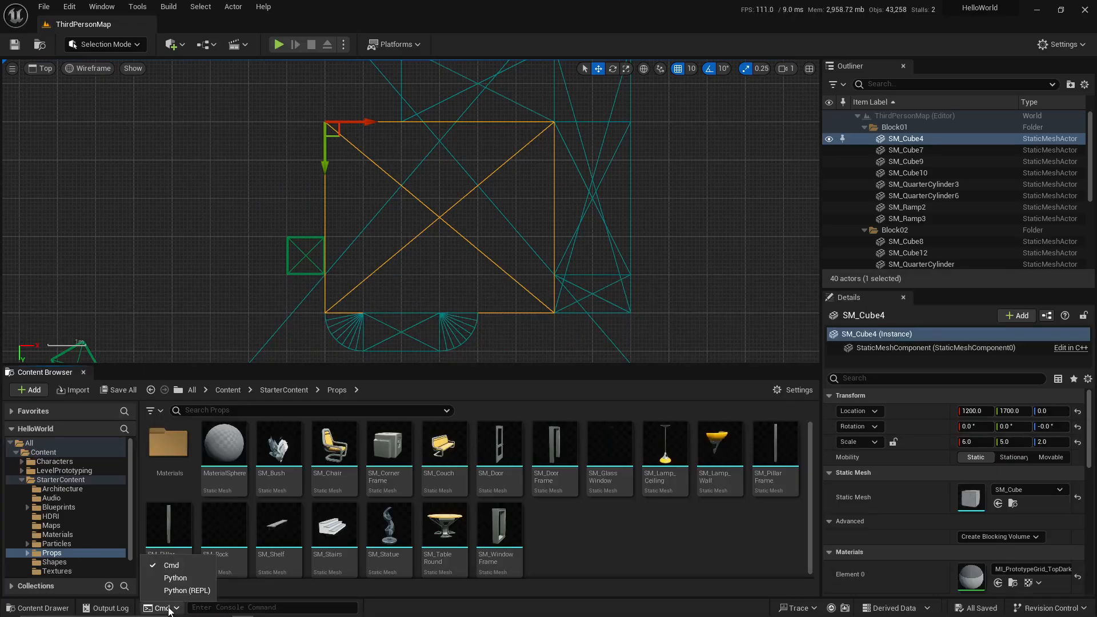
left_click(169, 609)
left_click(169, 610)
left_click(169, 609)
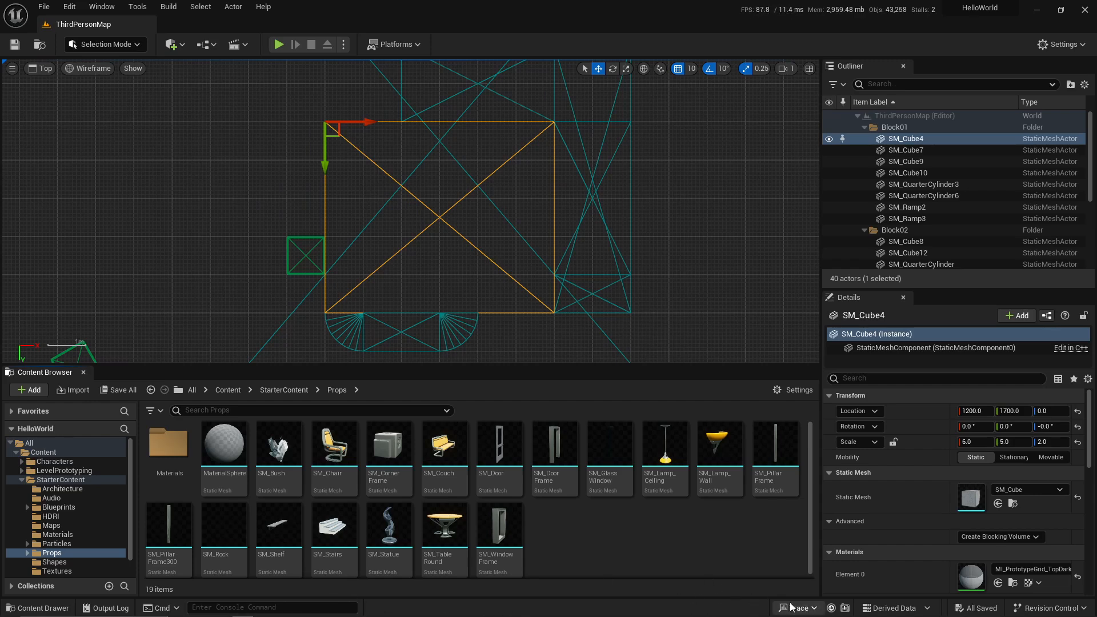
Look over the Trace, Derived Data and Revision Control options.
left_click(821, 608)
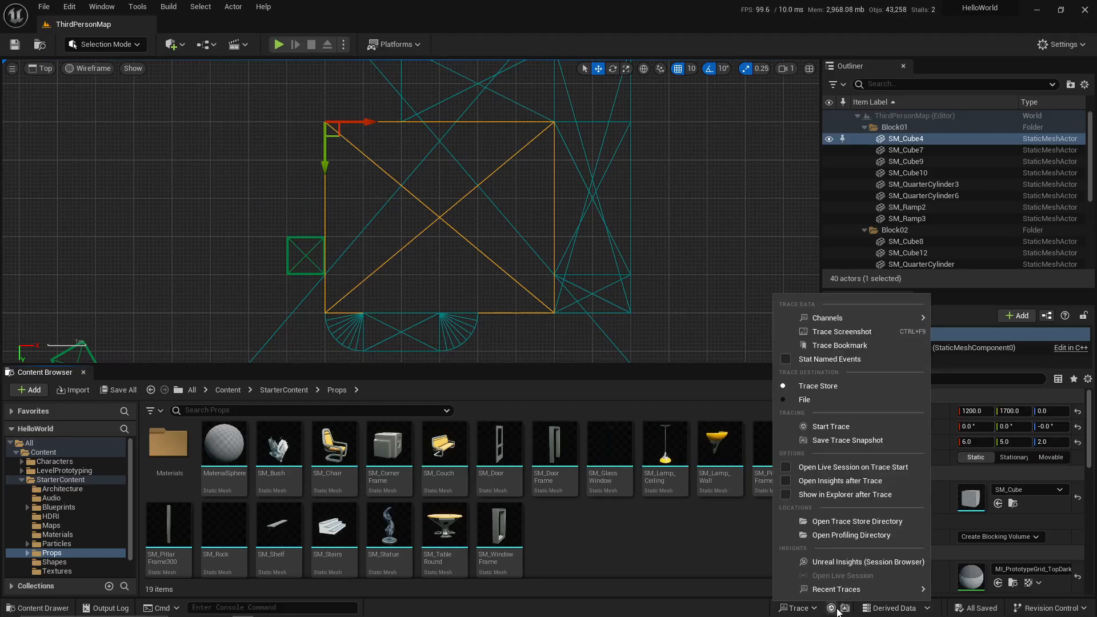
left_click(914, 608)
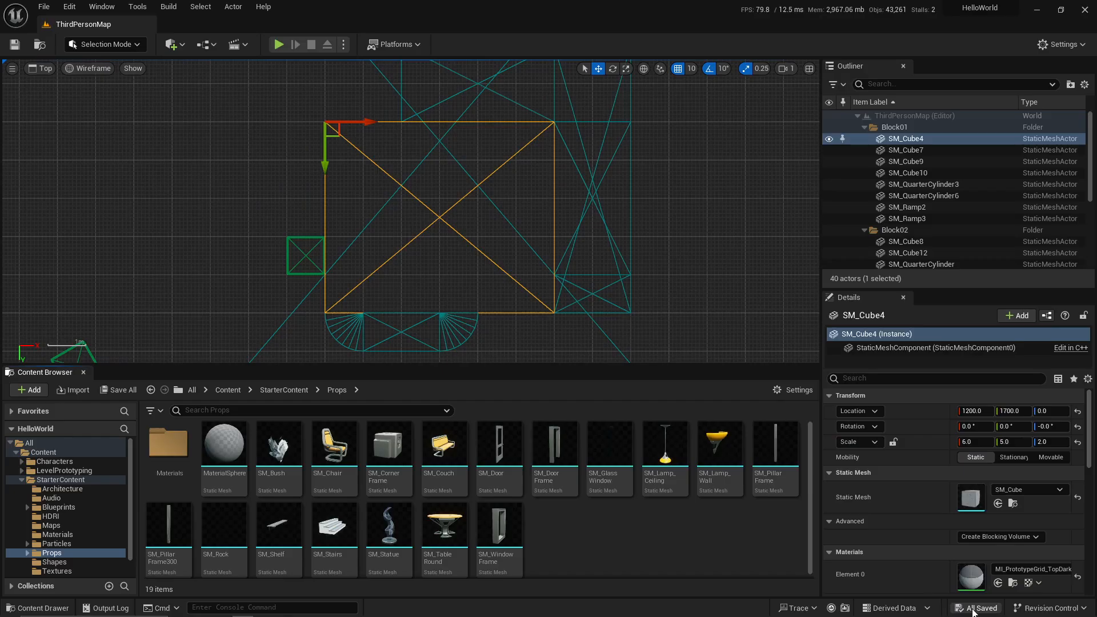
left_click(1050, 609)
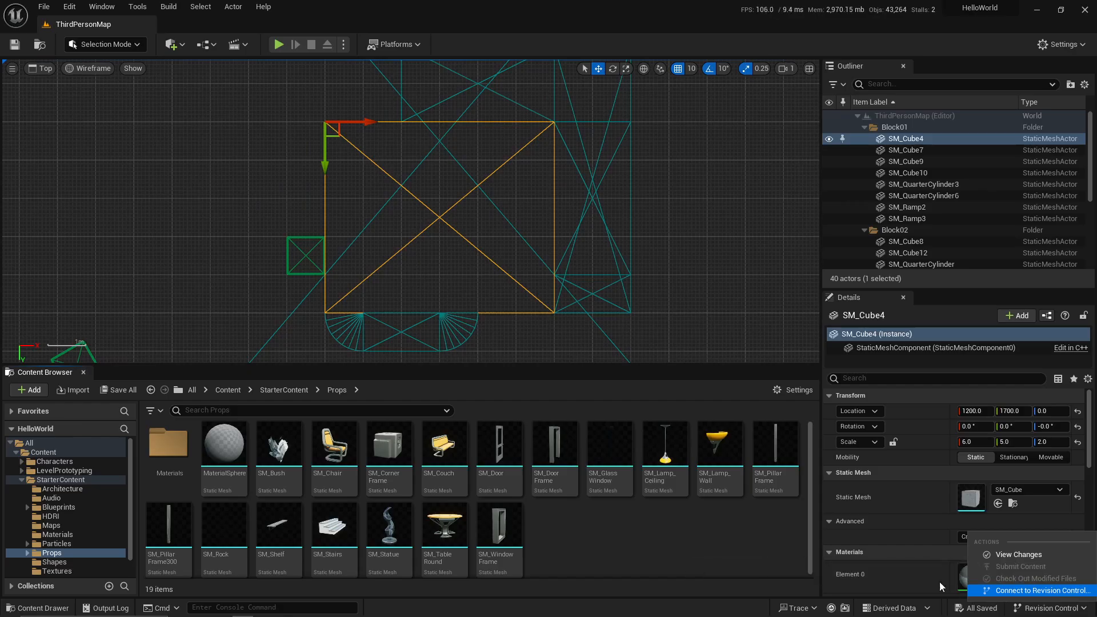
left_click(910, 592)
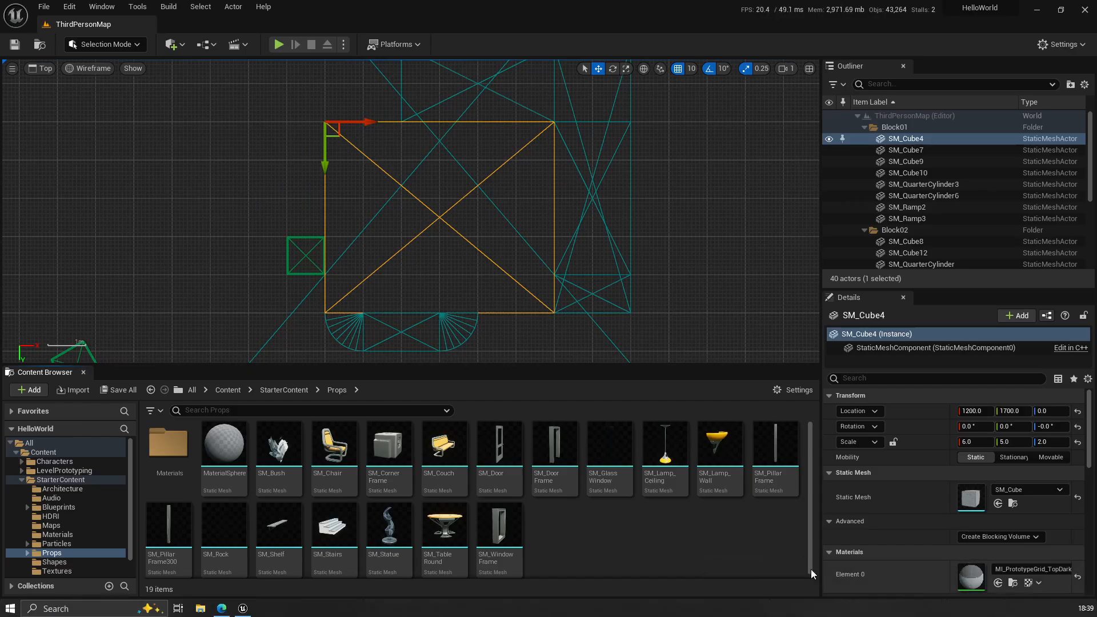
Examine the Trace options, including the list of channels that can be enabled for tracing.
left_click(806, 608)
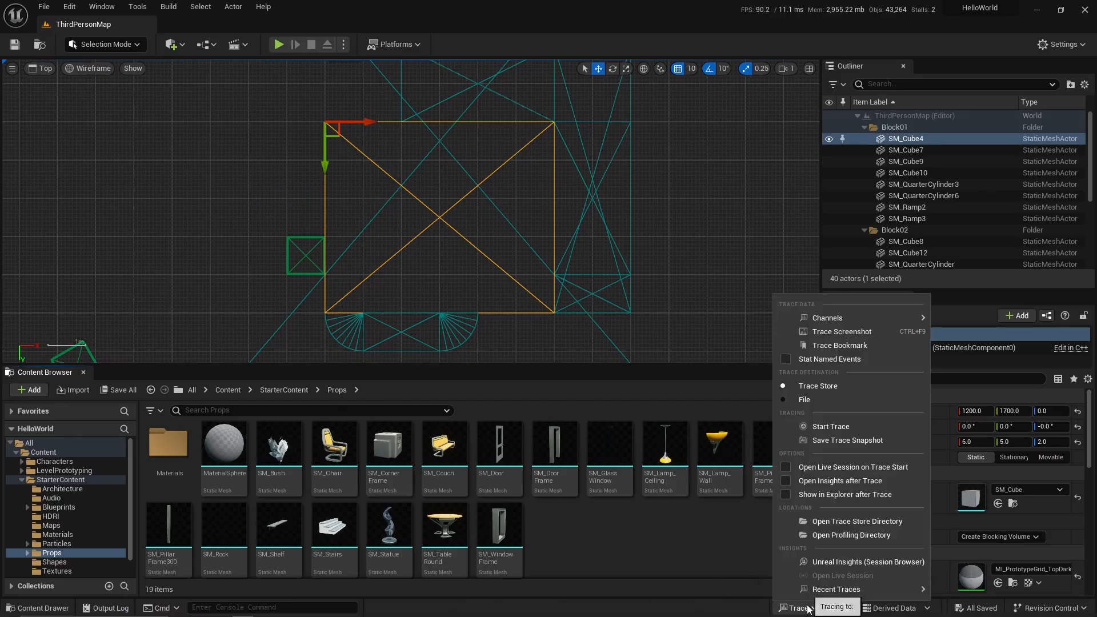
mouse_move(858, 590)
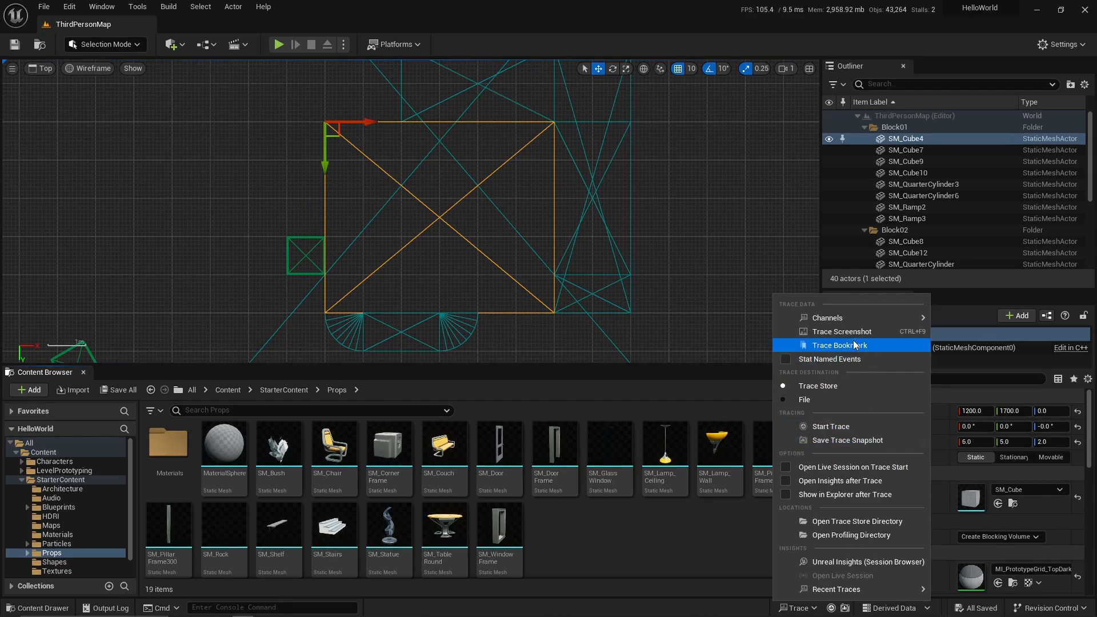
mouse_move(879, 323)
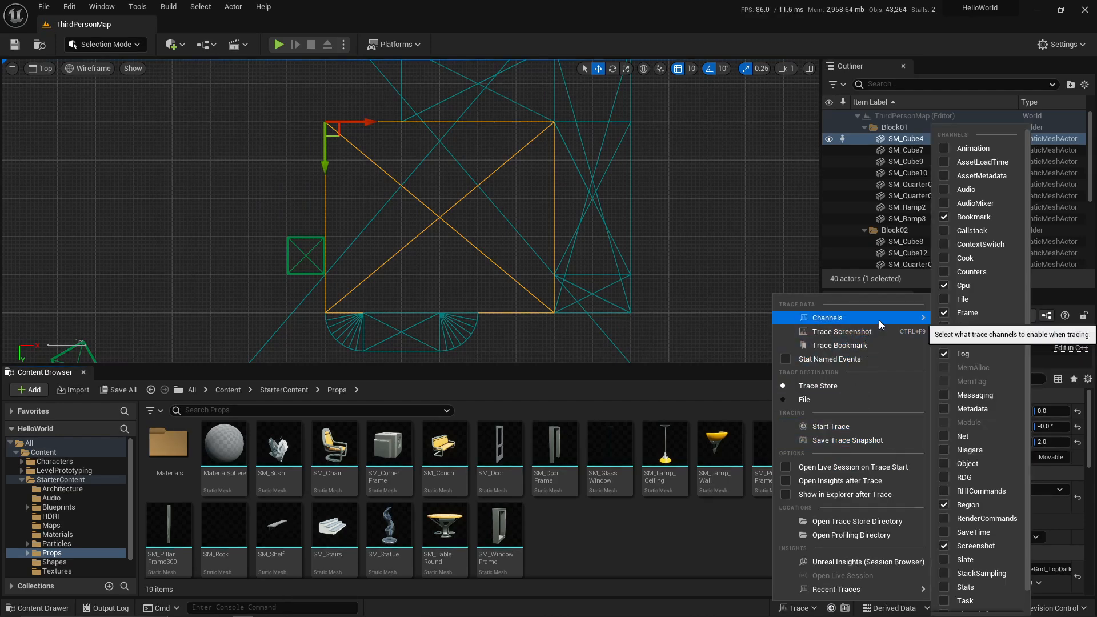
scroll(995, 300, "down", 1)
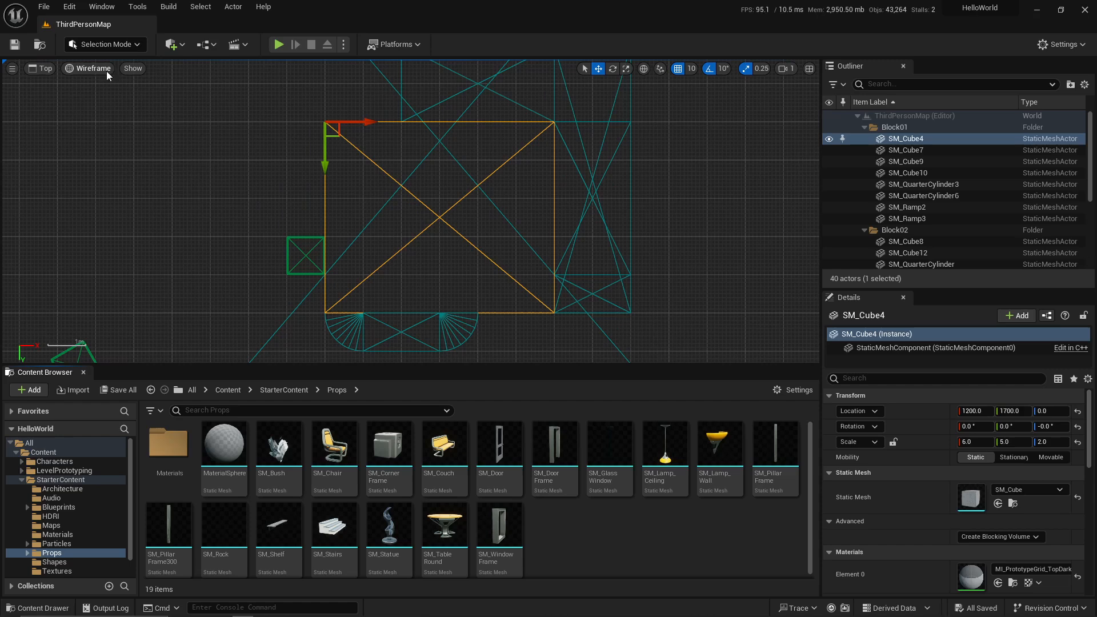
Reveal the hidden Viewport 1 tab and switch the viewport's Realtime option off and back on.
left_click(12, 69)
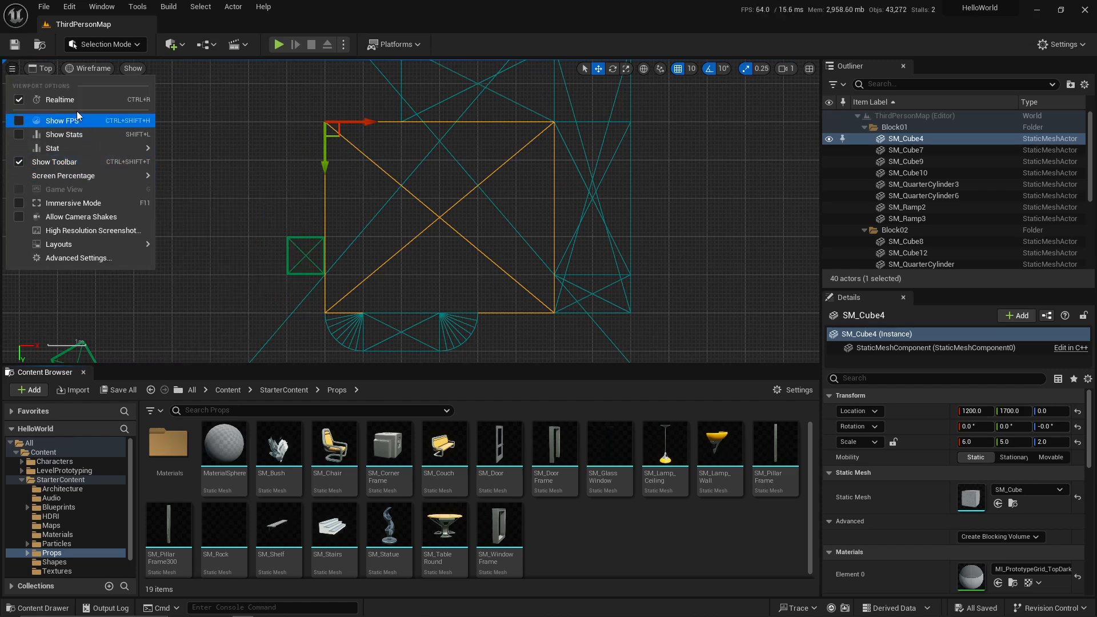
left_click(64, 102)
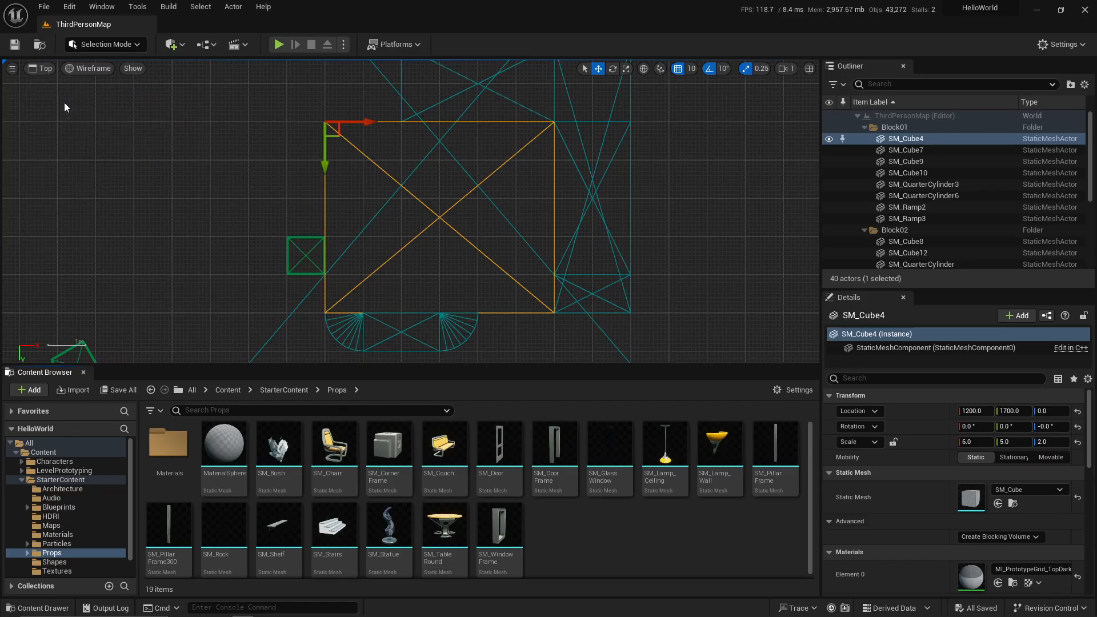
left_click(3, 61)
left_click(12, 83)
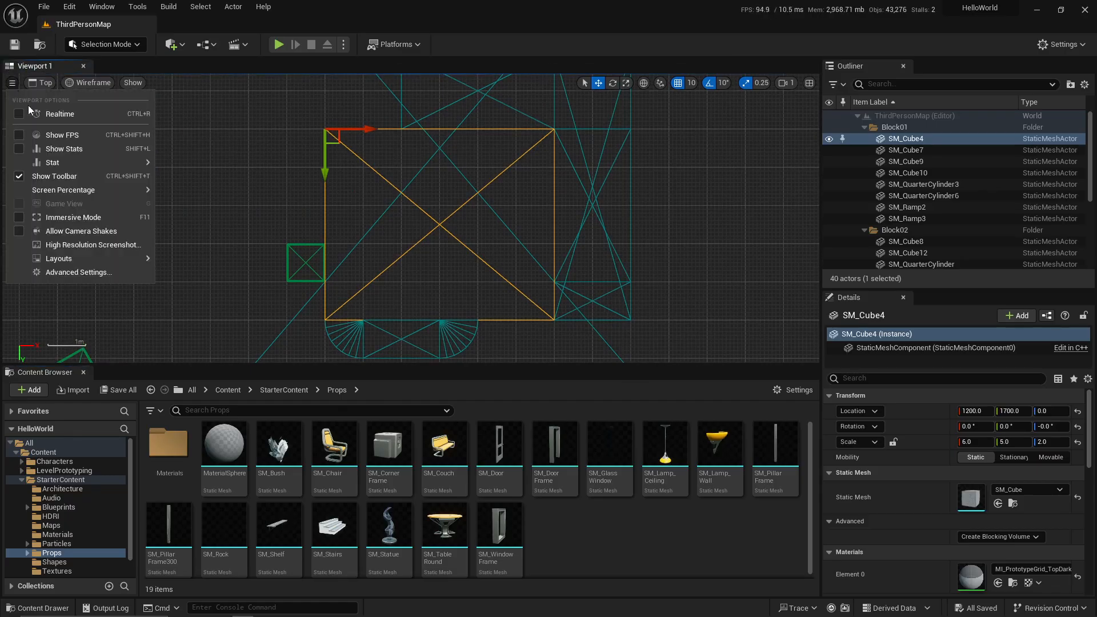
left_click(29, 111)
Enable Show Stats for the viewport and reopen the viewport options.
left_click(12, 82)
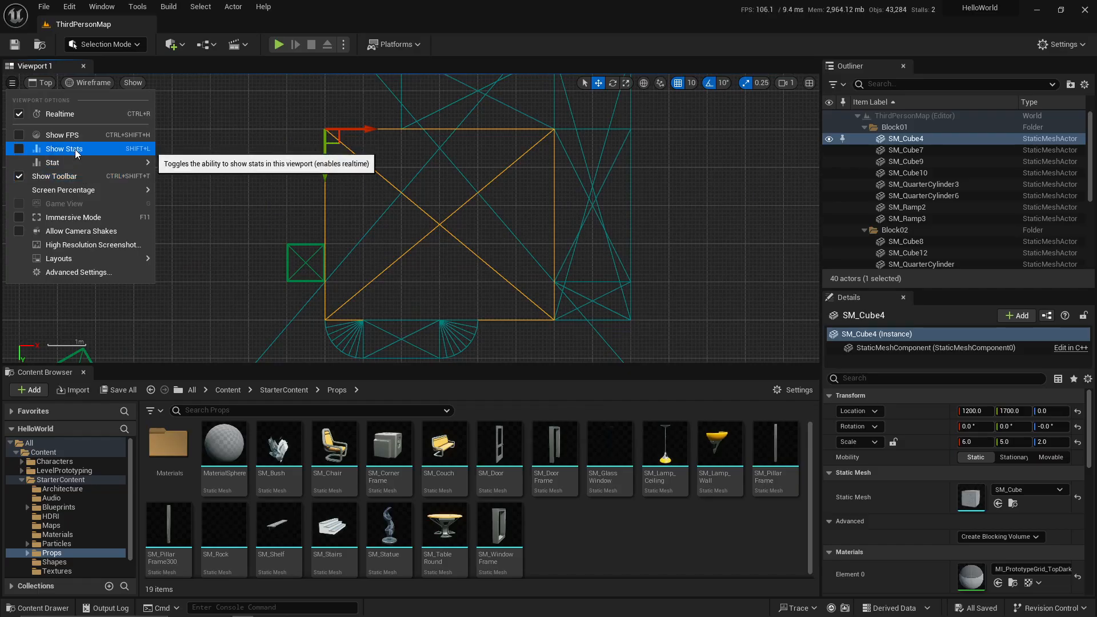
left_click(75, 150)
left_click(13, 84)
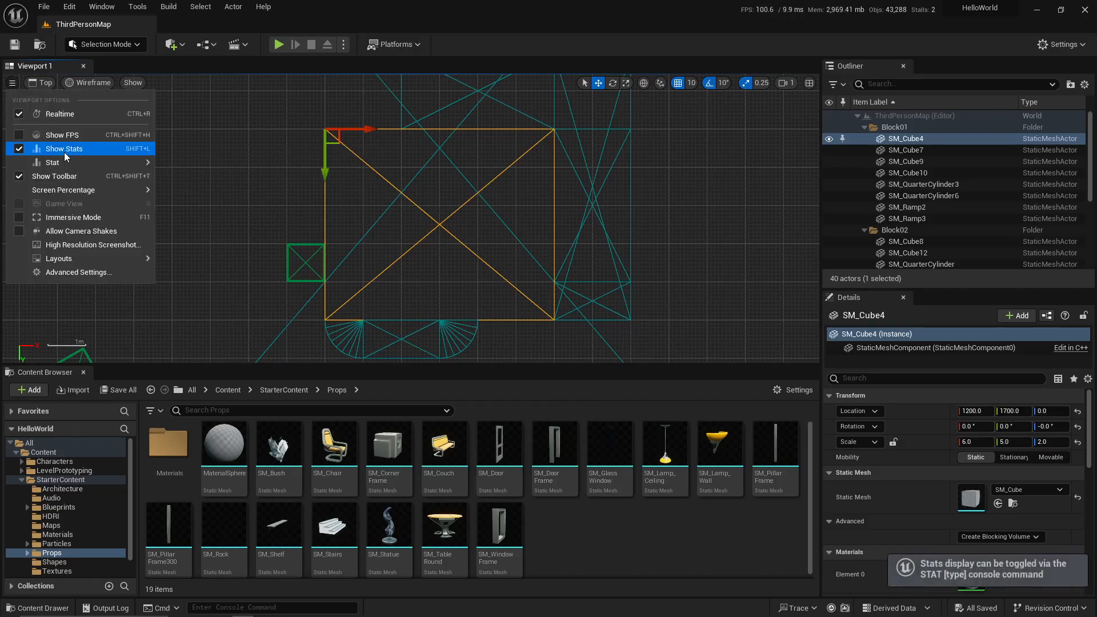
Turn Show Stats off and enable Show FPS for the top viewport.
left_click(42, 147)
left_click(12, 84)
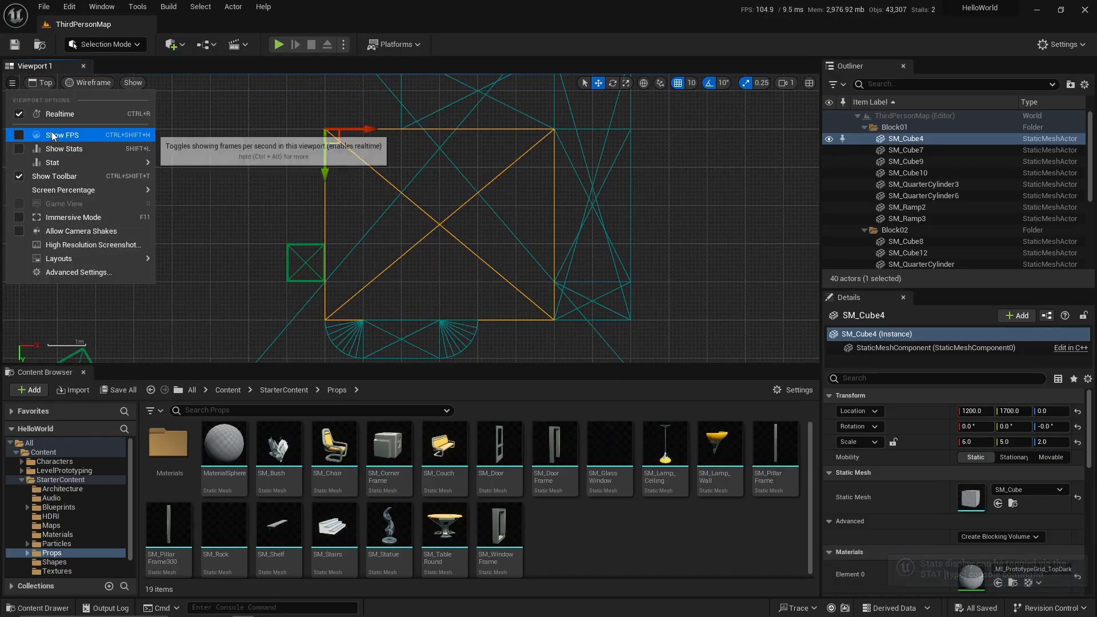
left_click(51, 134)
left_click(12, 84)
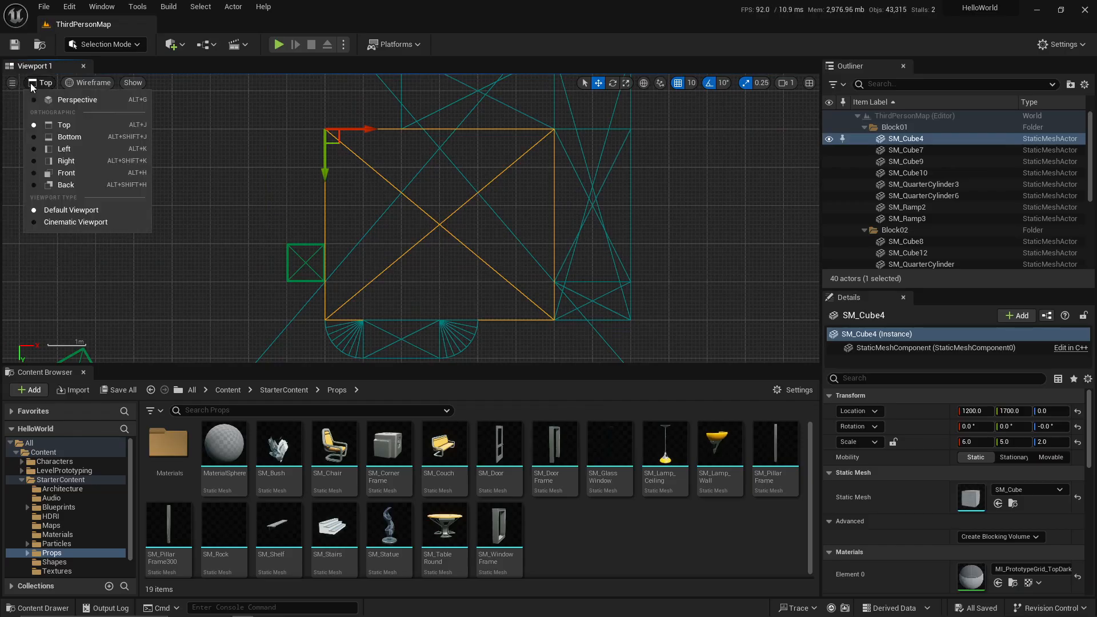
left_click(31, 85)
left_click(12, 83)
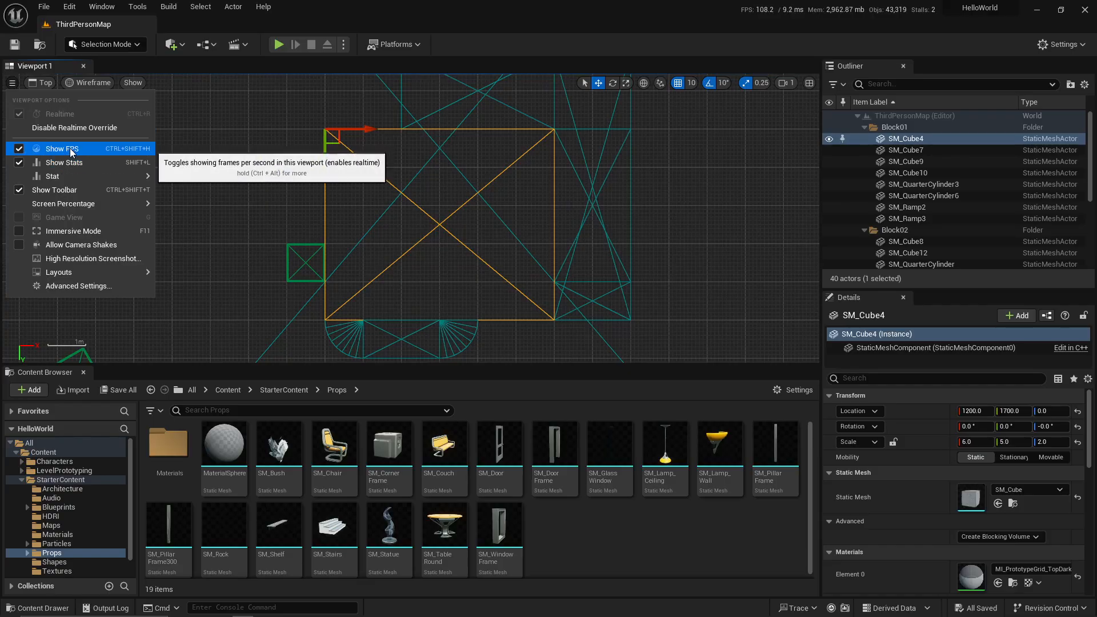
right_click_drag(699, 178, 652, 177)
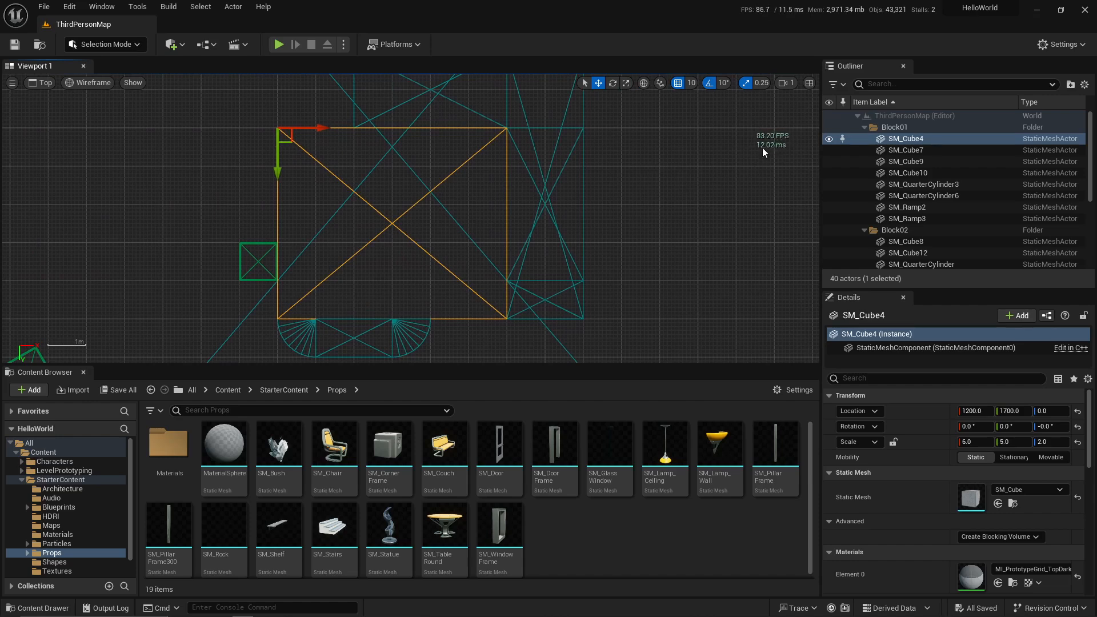
Switch the viewport from the top view to Perspective and look around the level.
left_click(85, 82)
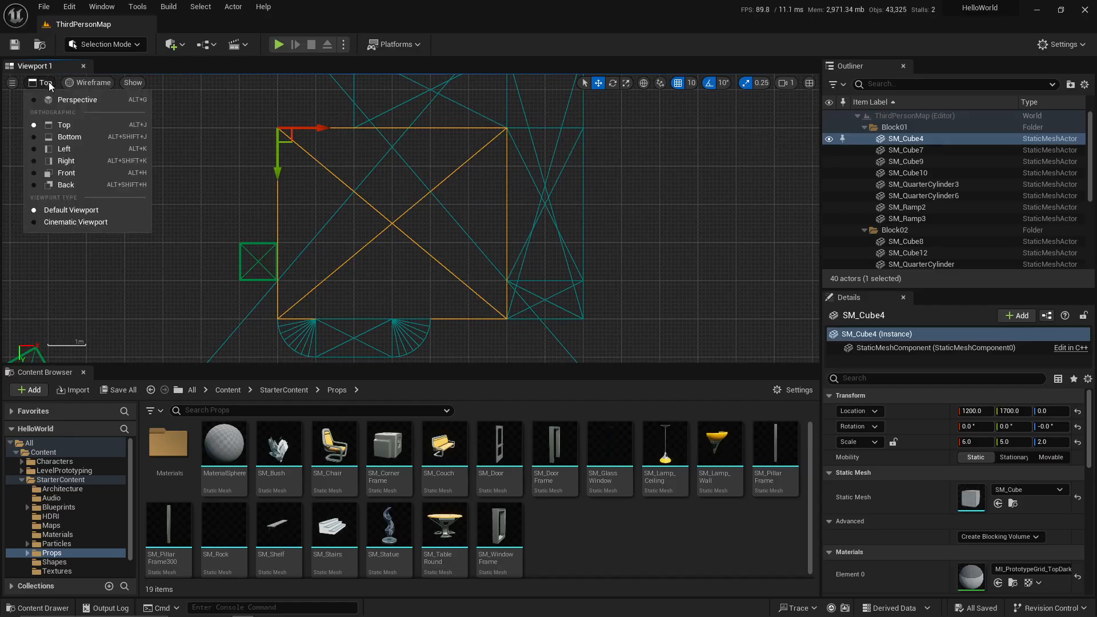
left_click(44, 83)
left_click(53, 102)
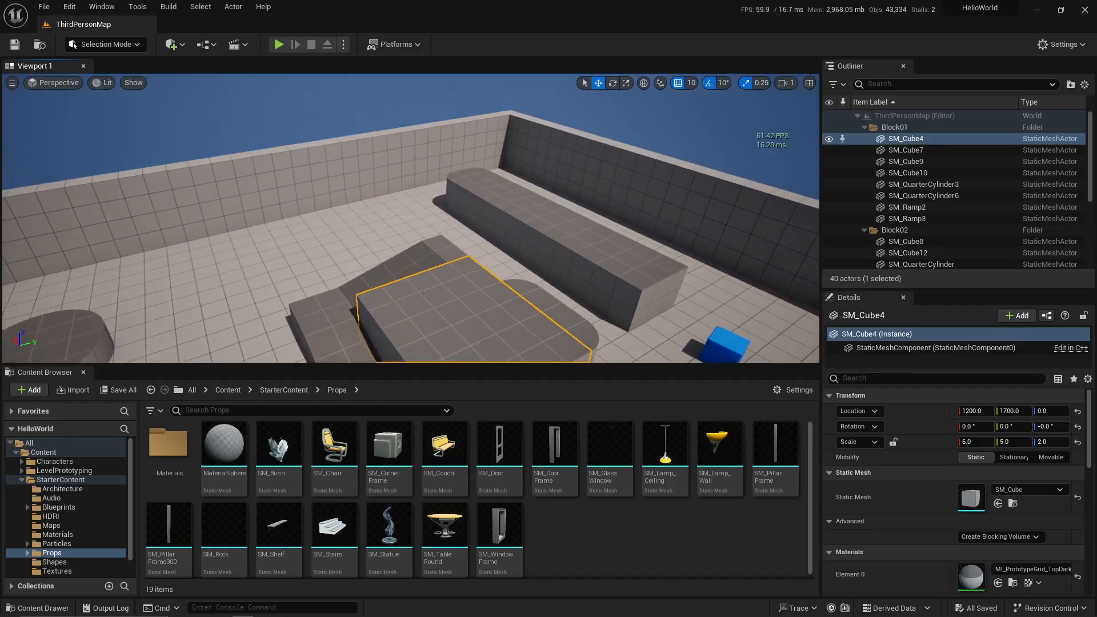
right_click_drag(637, 239, 615, 259)
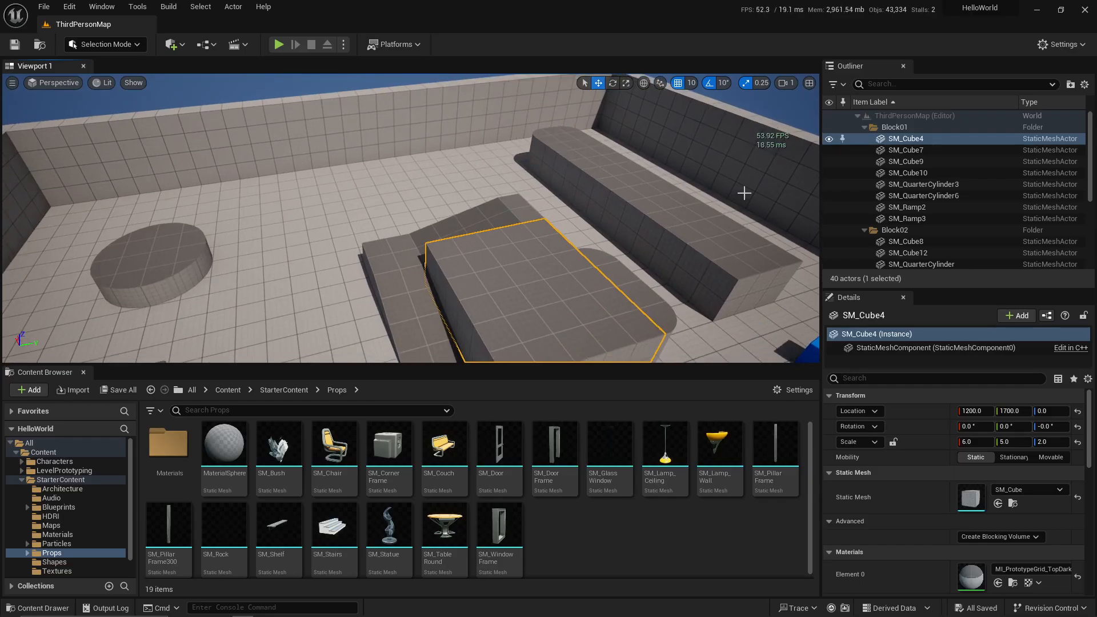
scroll(660, 221, "down", 5)
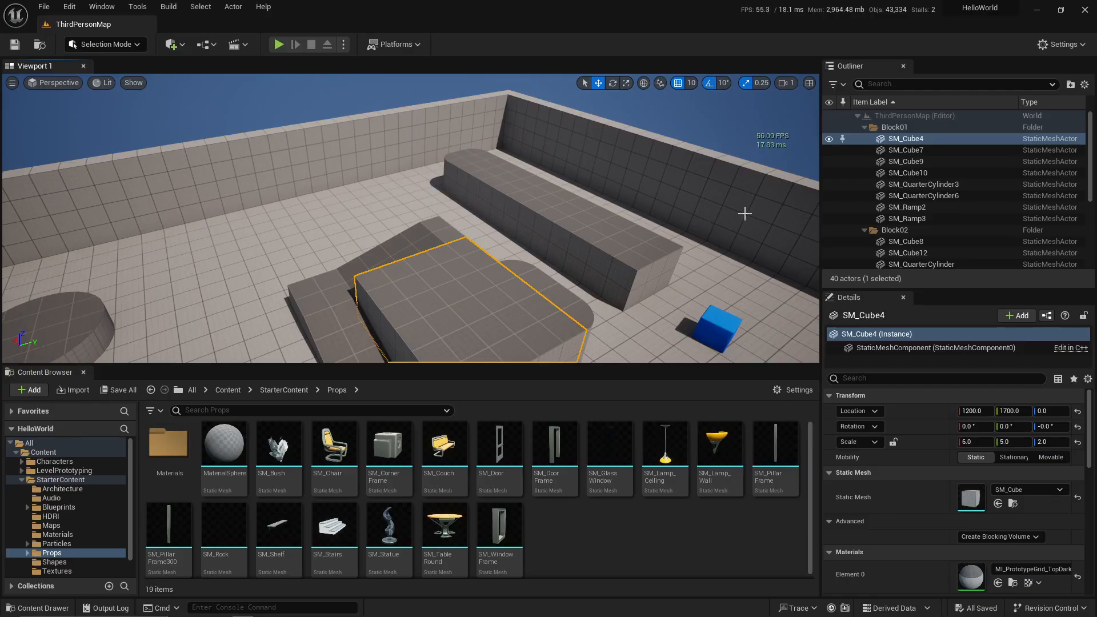
right_click_drag(755, 181, 724, 176)
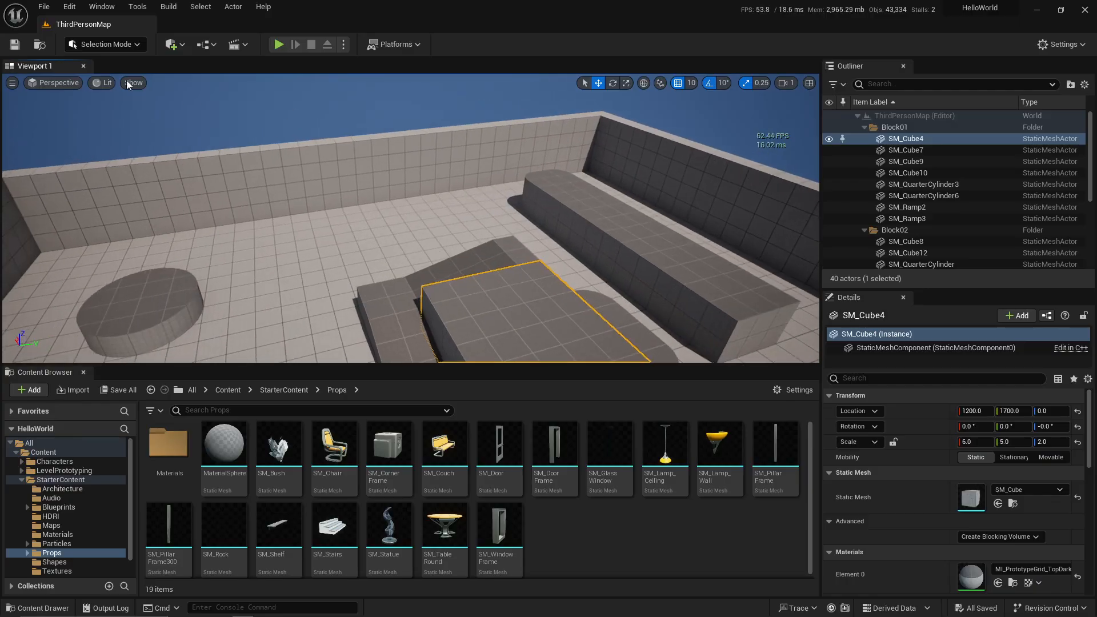
Review the Show Frame Rate and Memory option among the Performance settings of Editor Preferences, and close the preferences.
left_click(70, 6)
left_click(141, 171)
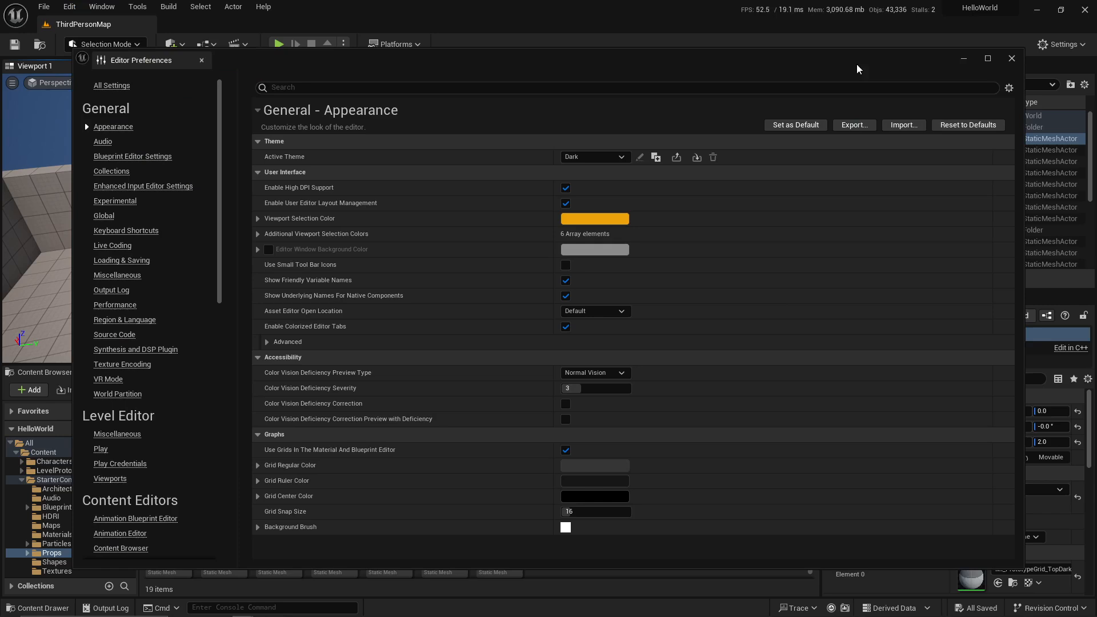
left_click(115, 305)
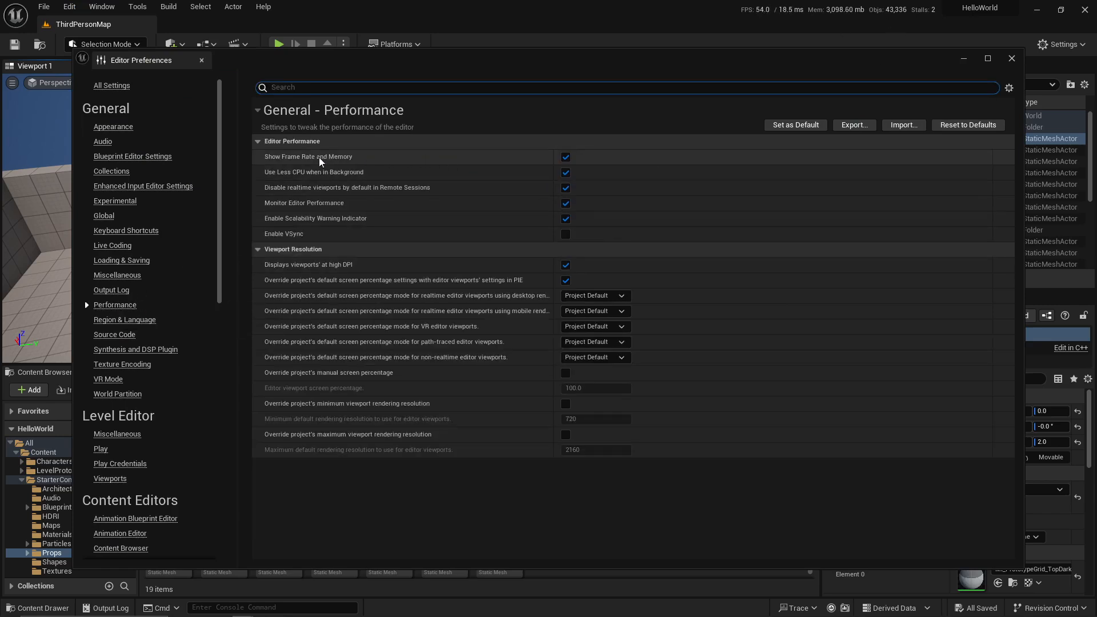
left_click(71, 7)
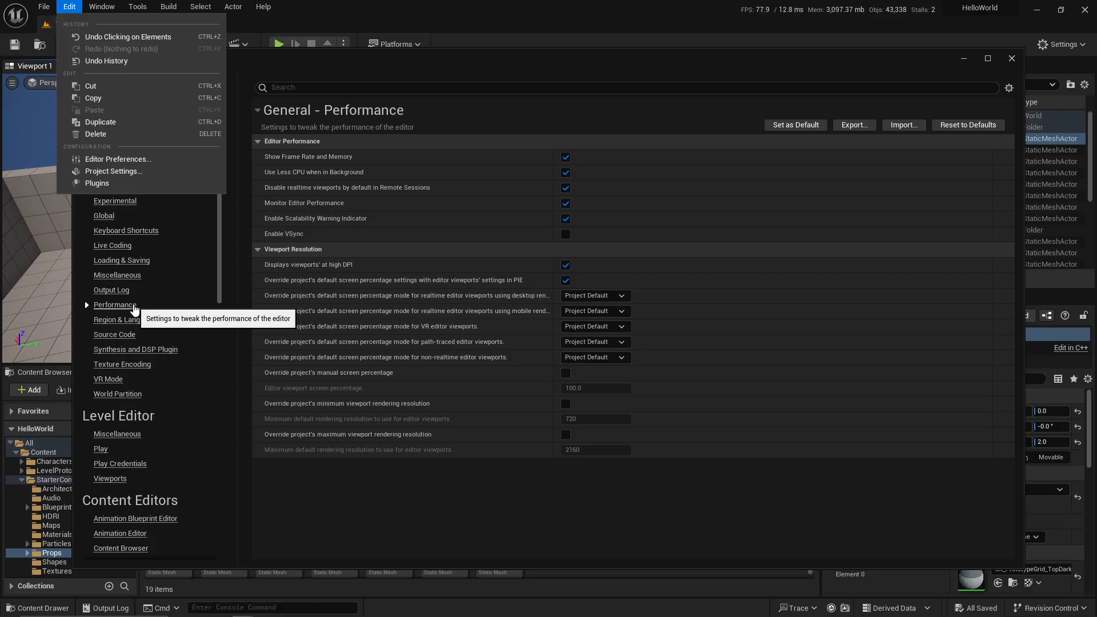
left_click(133, 309)
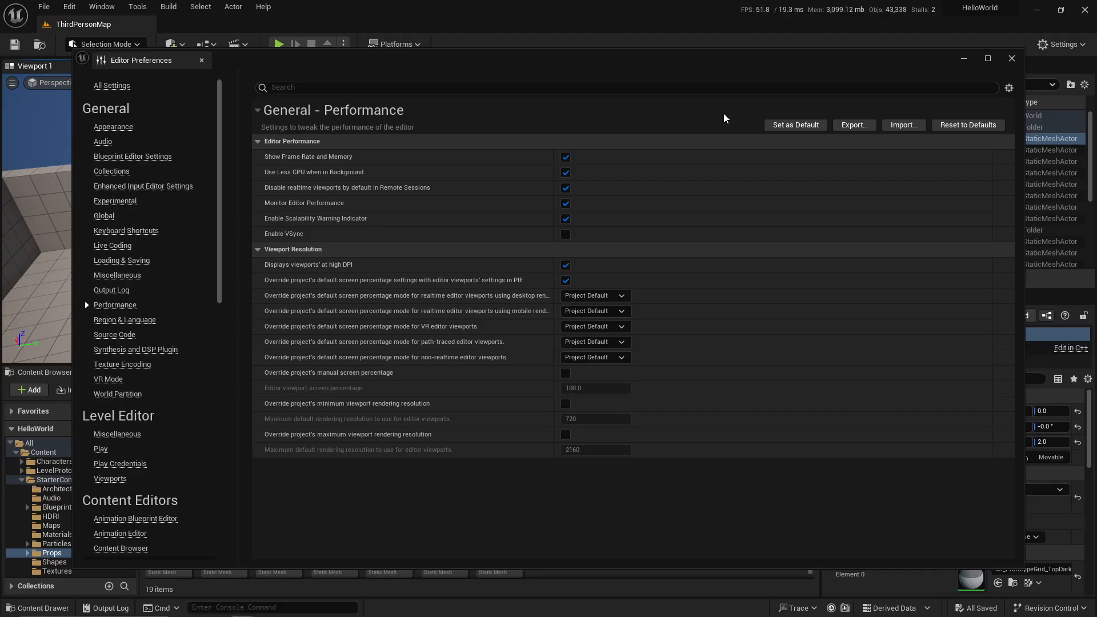
left_click(201, 60)
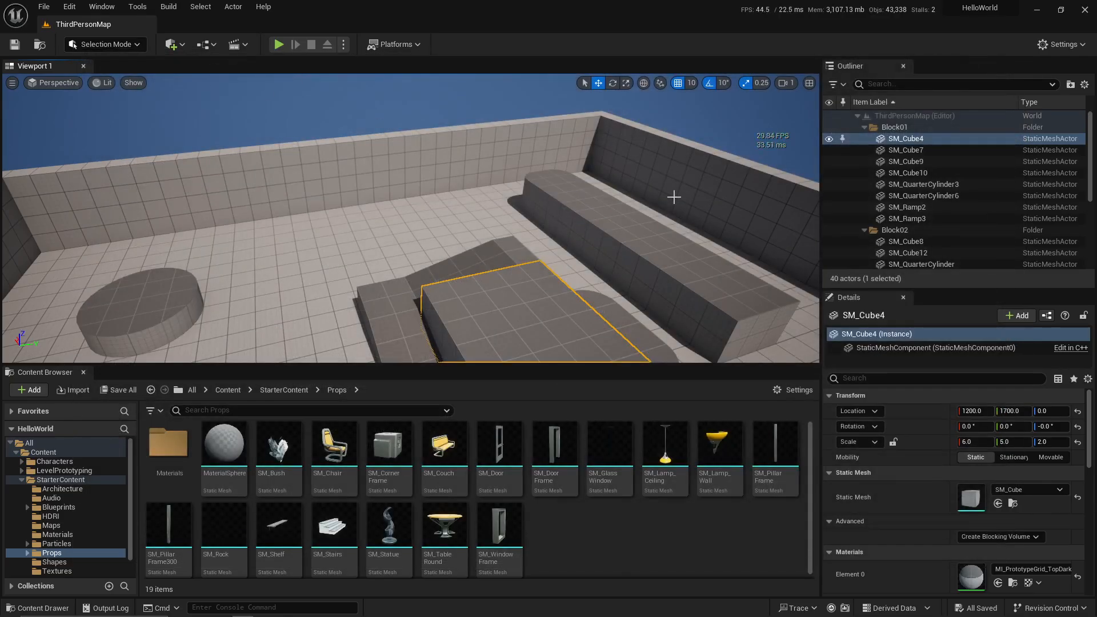
Deselect SM_Cube4 while looking around the level.
right_click_drag(673, 194, 760, 197)
key("Escape")
right_click_drag(656, 276, 600, 275)
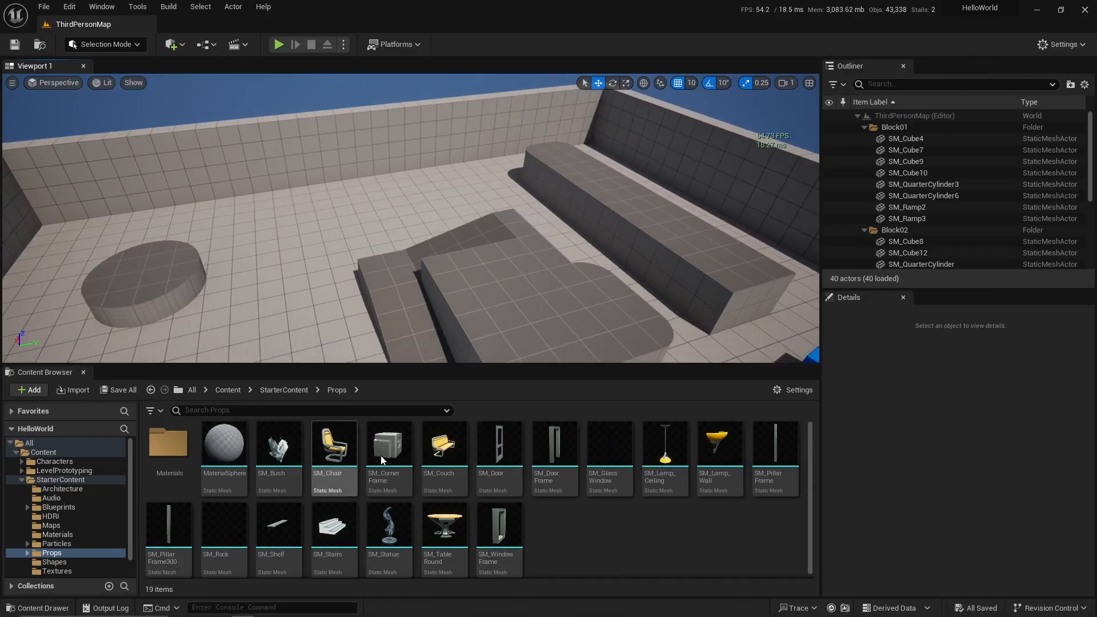
Look over the perspective viewport's options, including Field of View, Game View, Immersive Mode, Bookmarks and High Resolution Screenshot.
left_click(11, 83)
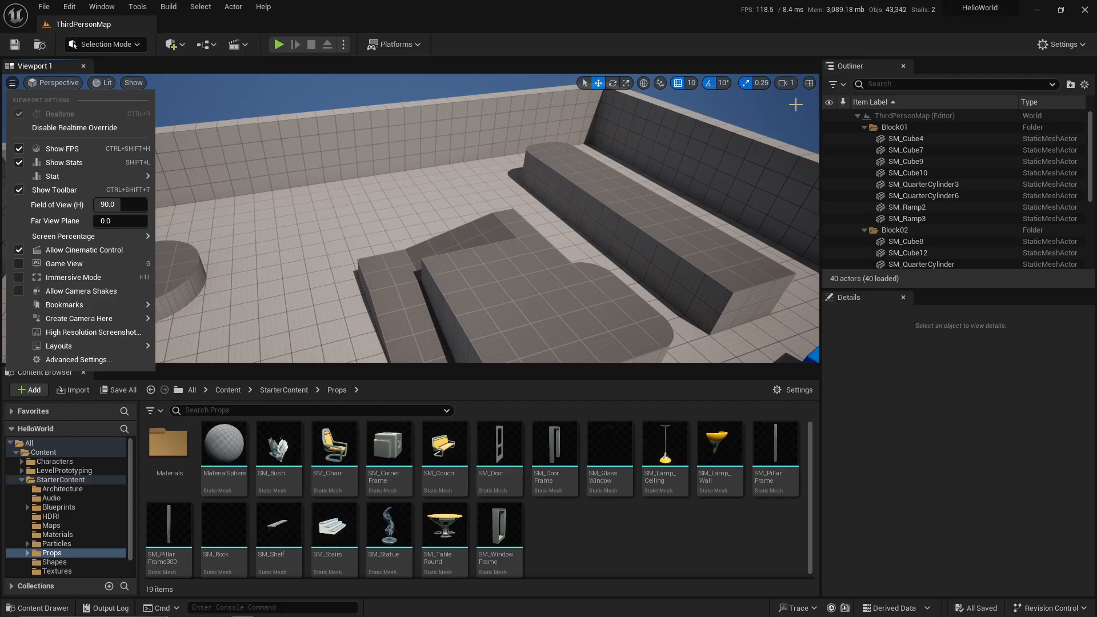
right_click_drag(782, 145, 786, 127)
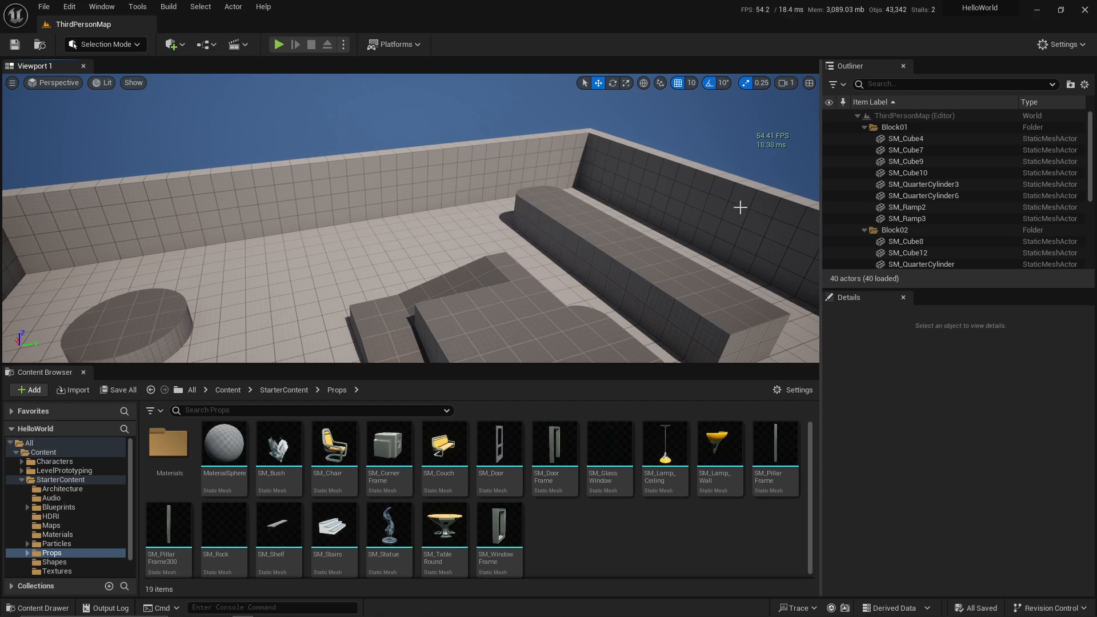
right_click_drag(673, 200, 175, 134)
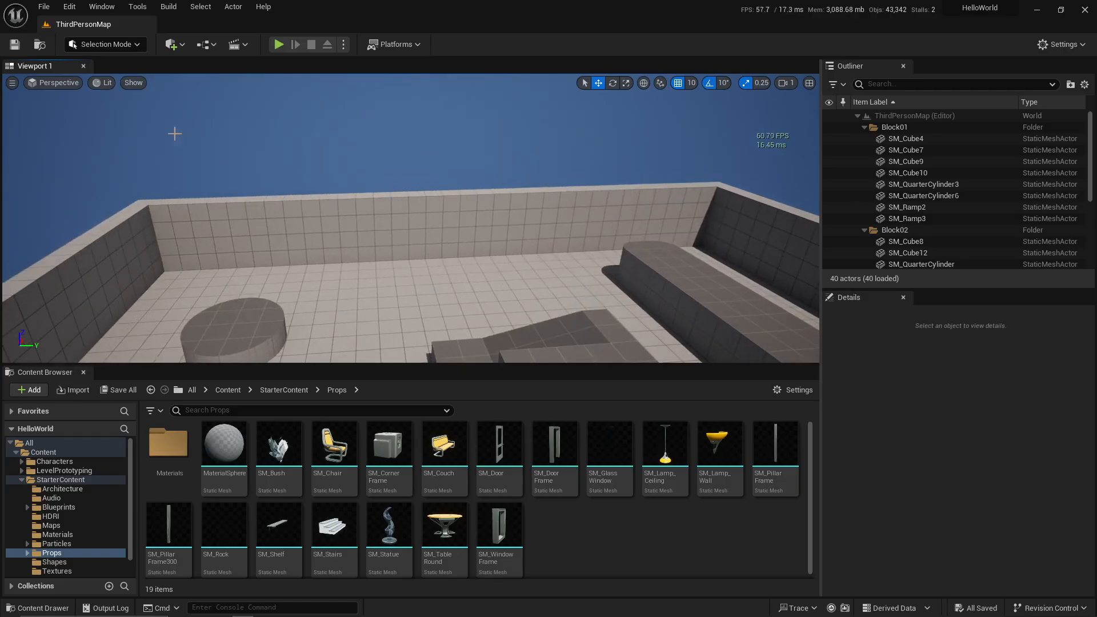
left_click(11, 84)
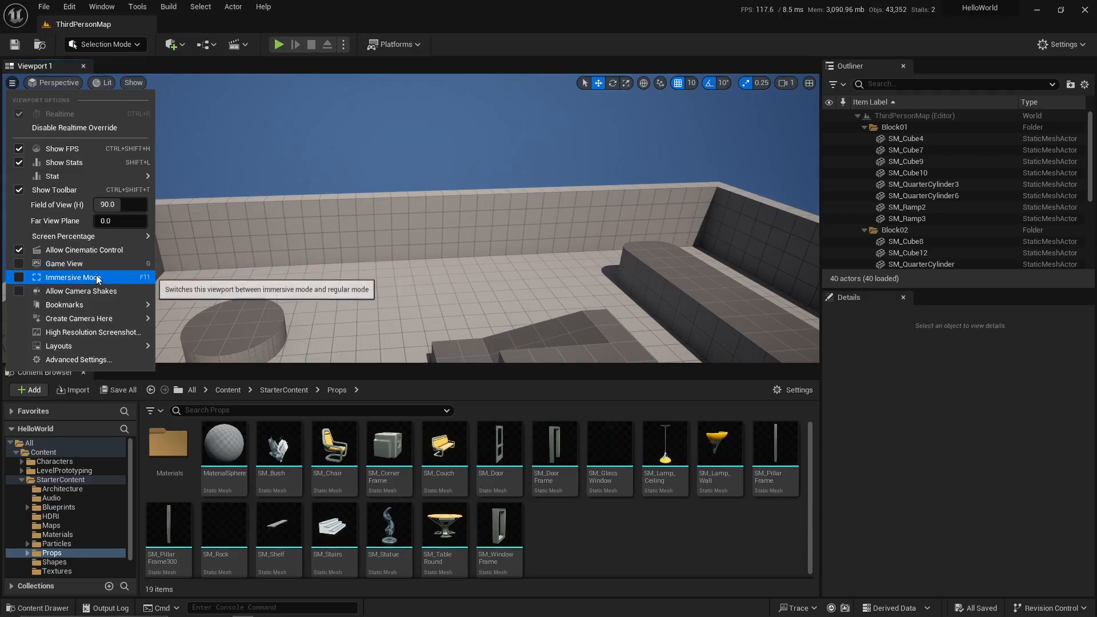
mouse_move(94, 310)
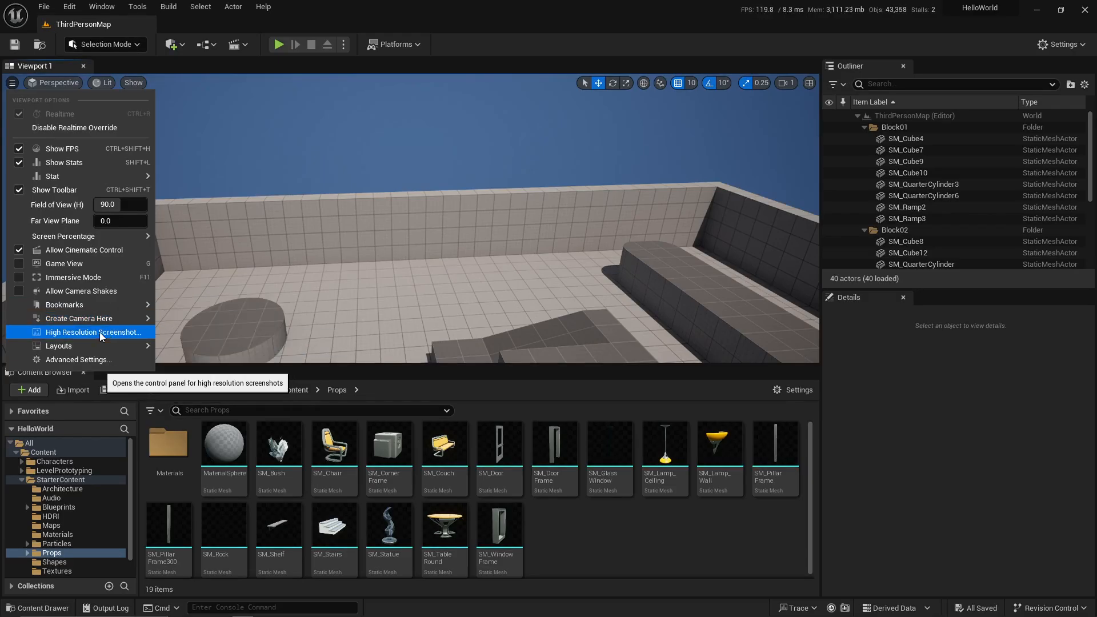
Change the viewport layout to two side-by-side panes and frame the whole level in the top wireframe view.
mouse_move(109, 349)
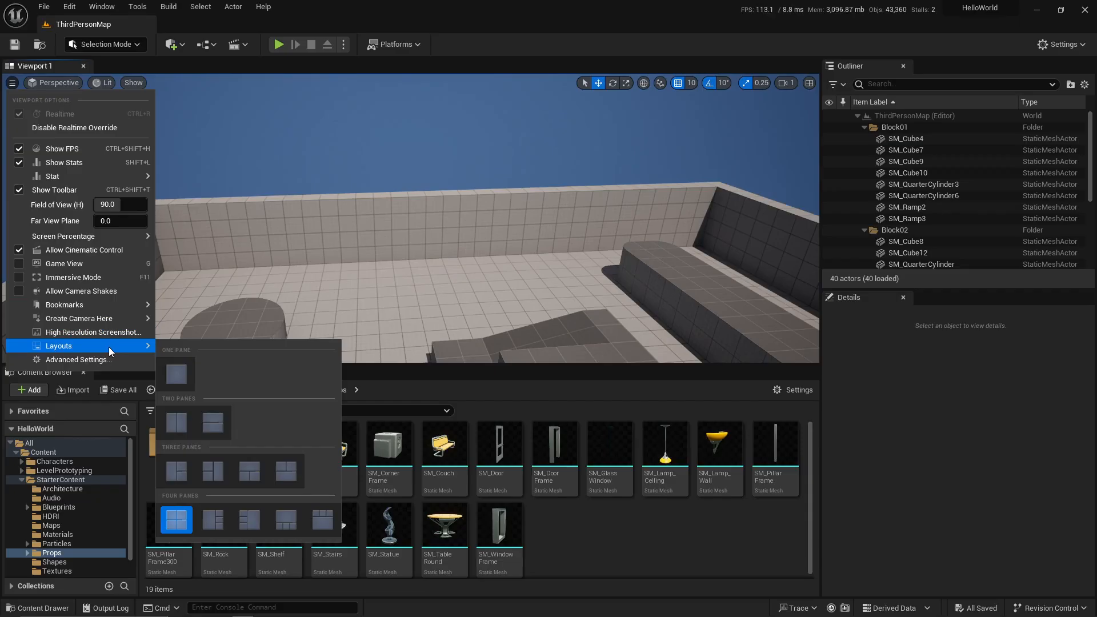
left_click(176, 423)
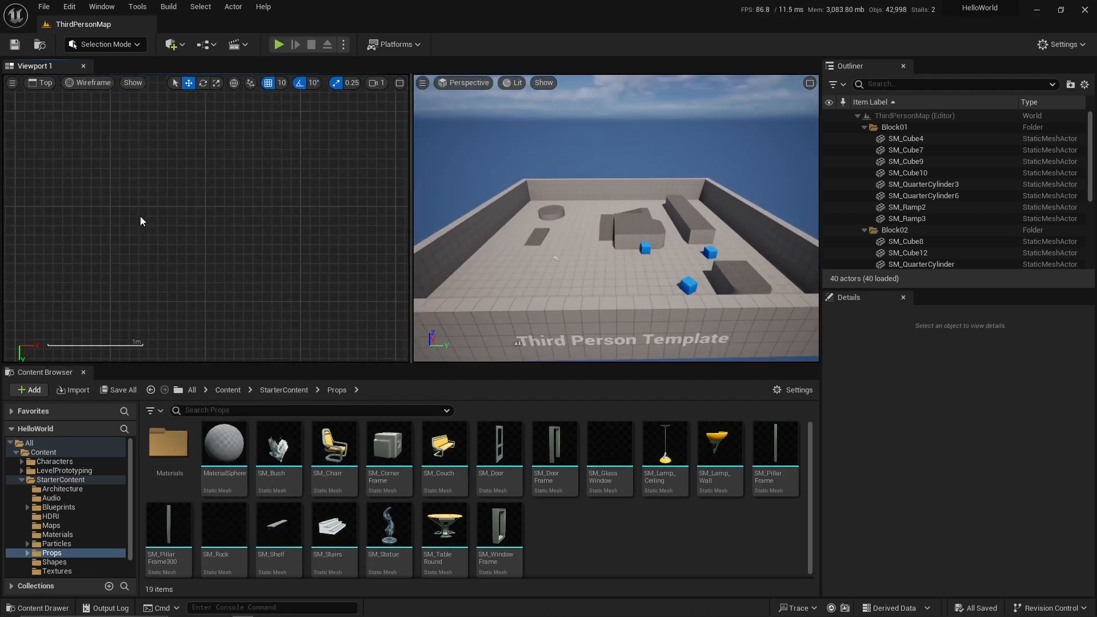
scroll(139, 216, "down", 6)
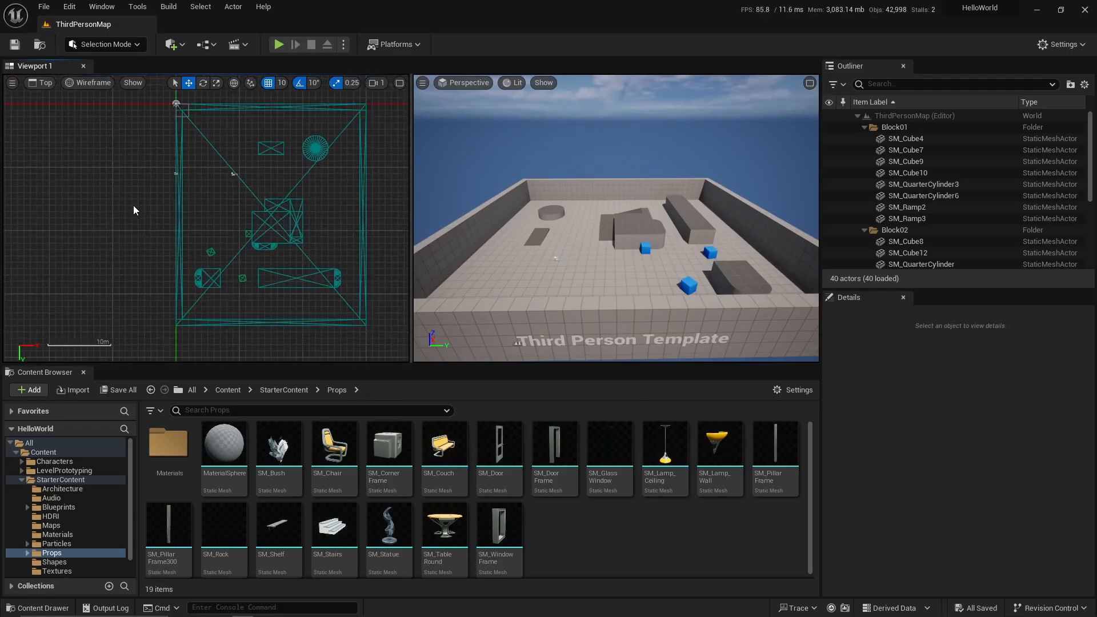
scroll(134, 205, "down", 1)
right_click_drag(264, 210, 186, 229)
scroll(191, 228, "down", 2)
right_click_drag(281, 232, 309, 235)
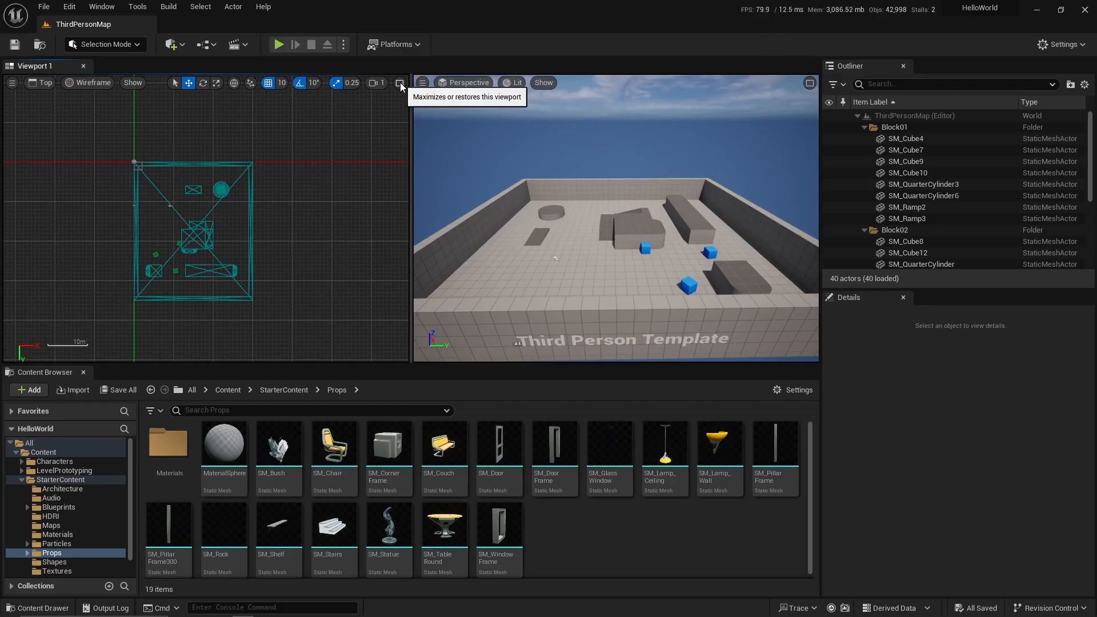
Maximize the top wireframe viewport and restore the two-pane layout twice, adjusting the view in both panes.
left_click(401, 84)
left_click(814, 82)
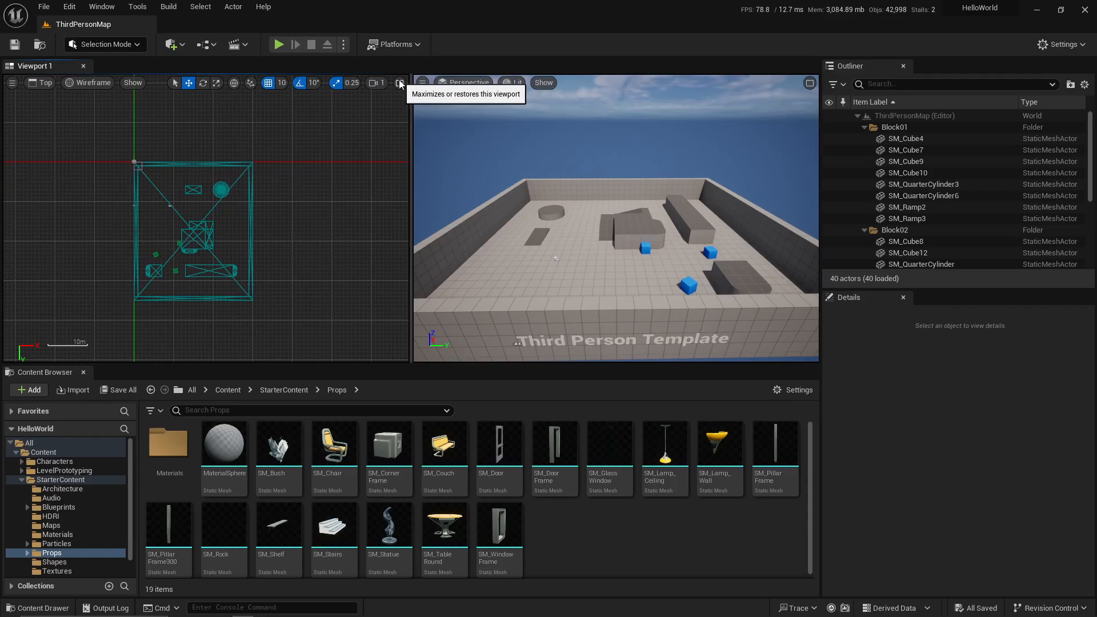
left_click(400, 83)
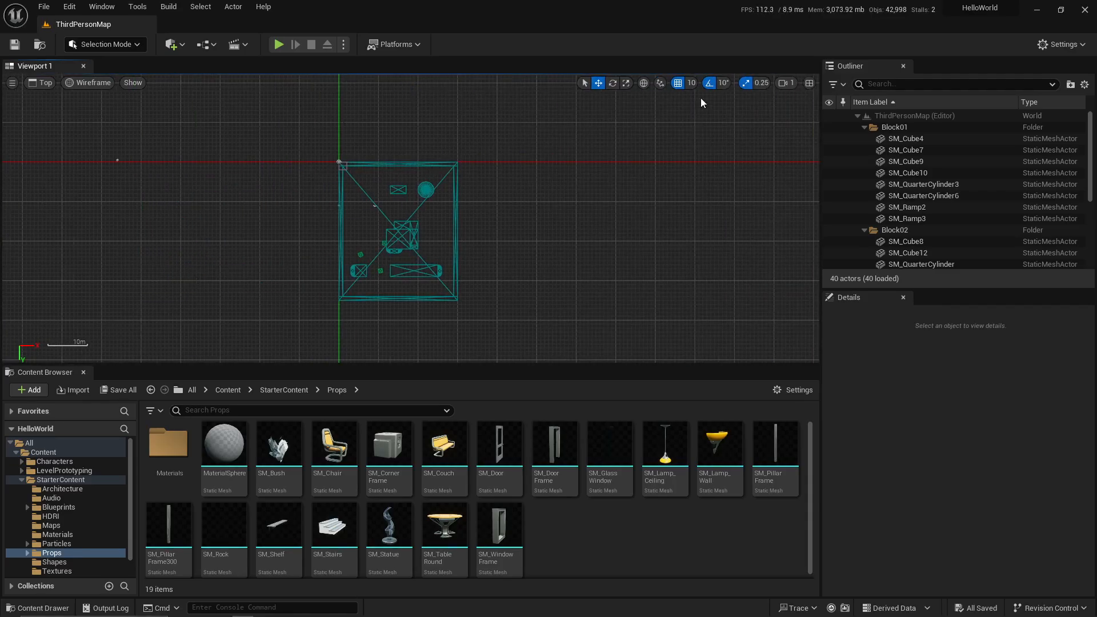
left_click(814, 83)
right_click_drag(306, 179, 347, 163)
mouse_move(587, 203)
right_mouse_down()
mouse_move(620, 202)
mouse_move(574, 189)
right_mouse_up()
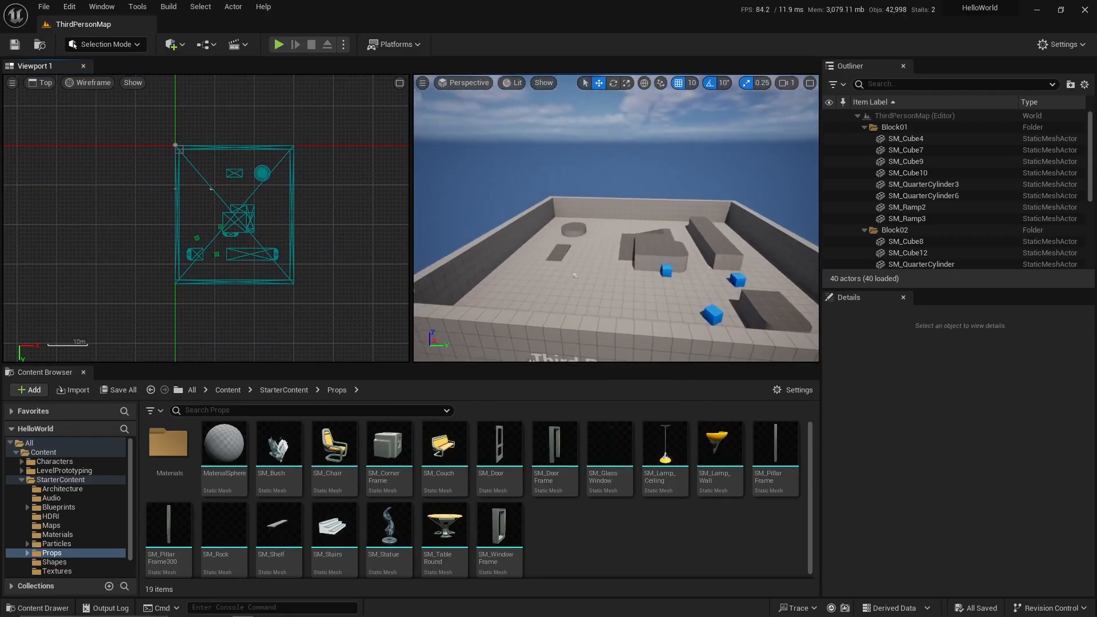
Change the viewport layout to a single pane and look around the level in perspective.
left_click(12, 83)
mouse_move(115, 260)
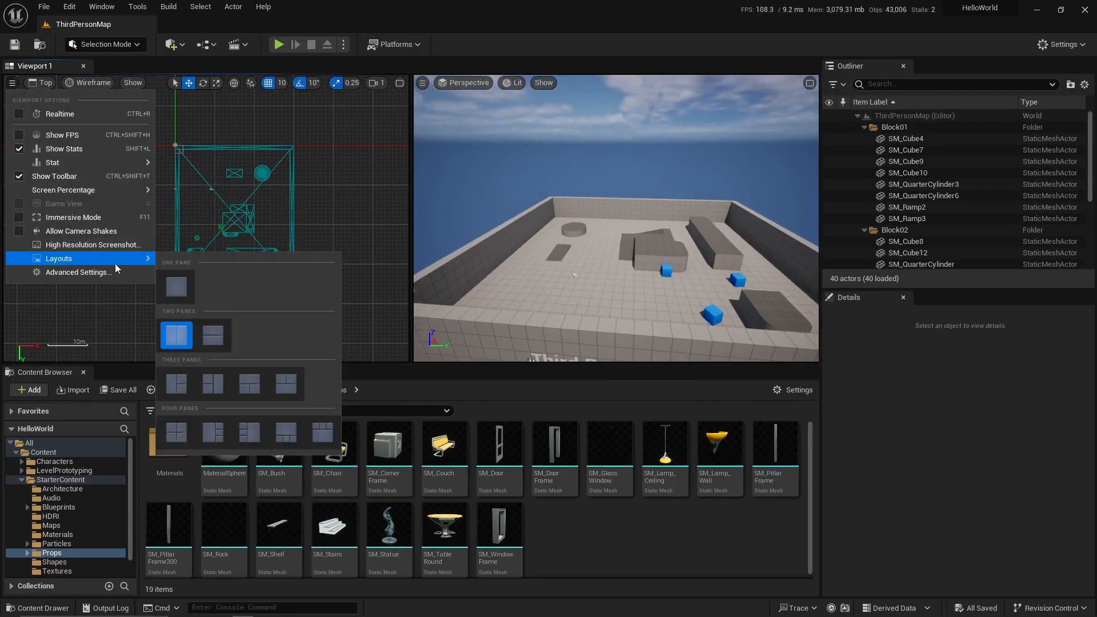
left_click(179, 292)
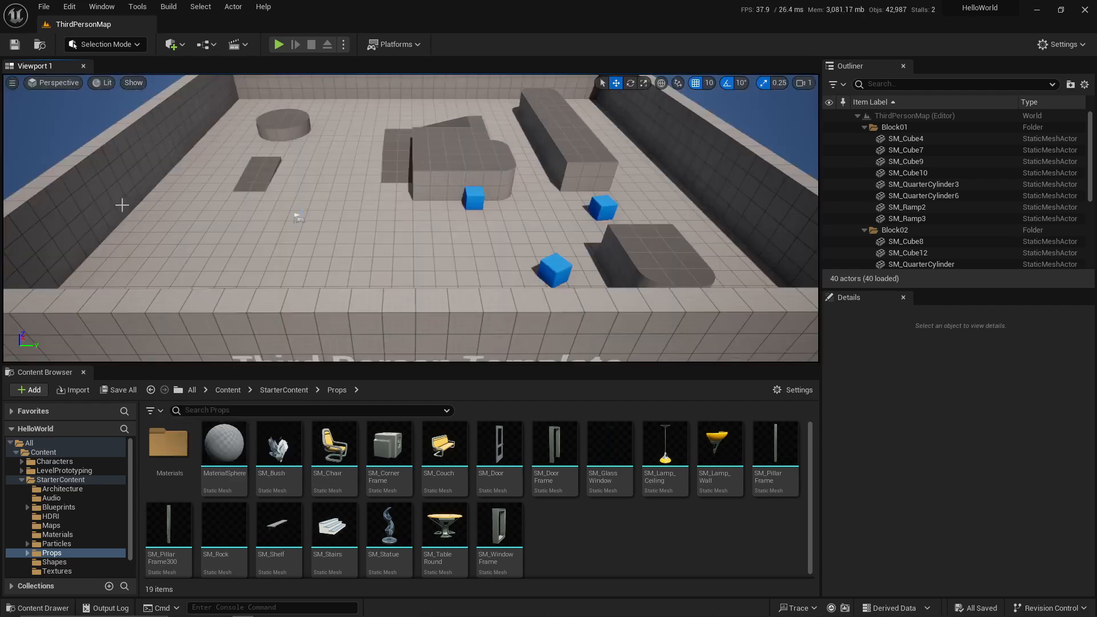
right_click_drag(355, 188, 343, 228)
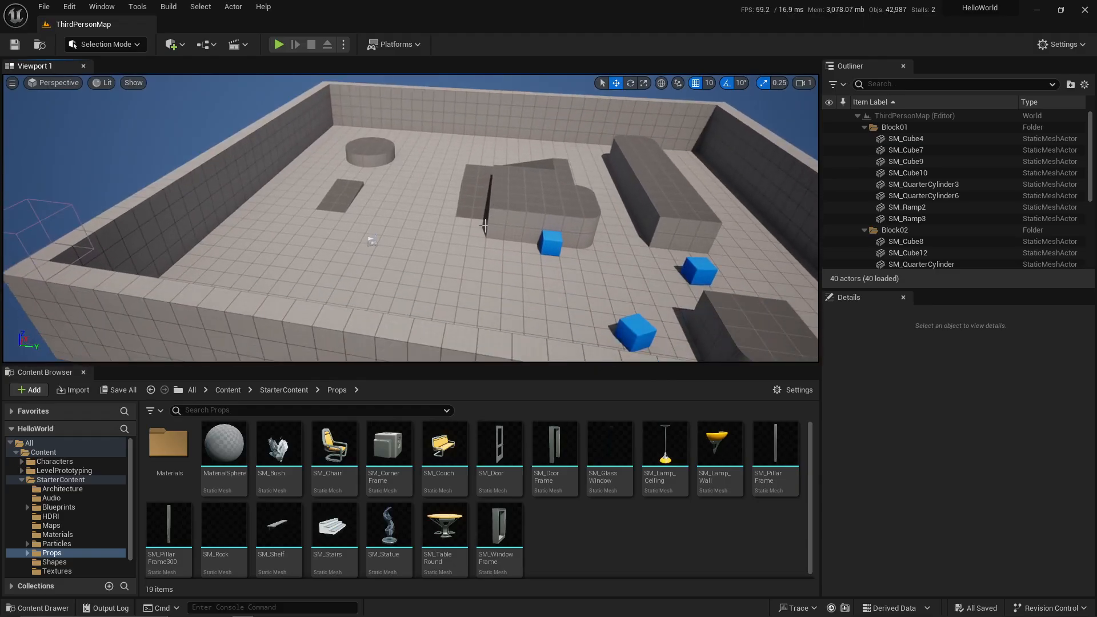
right_click_drag(414, 189, 458, 160)
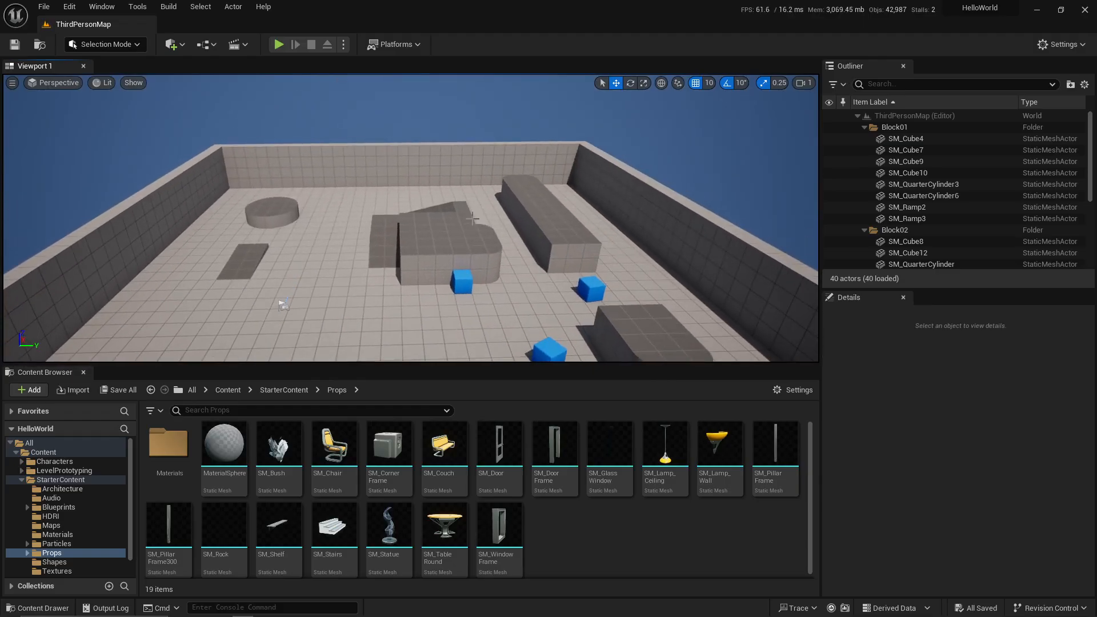
right_click_drag(506, 234, 481, 217)
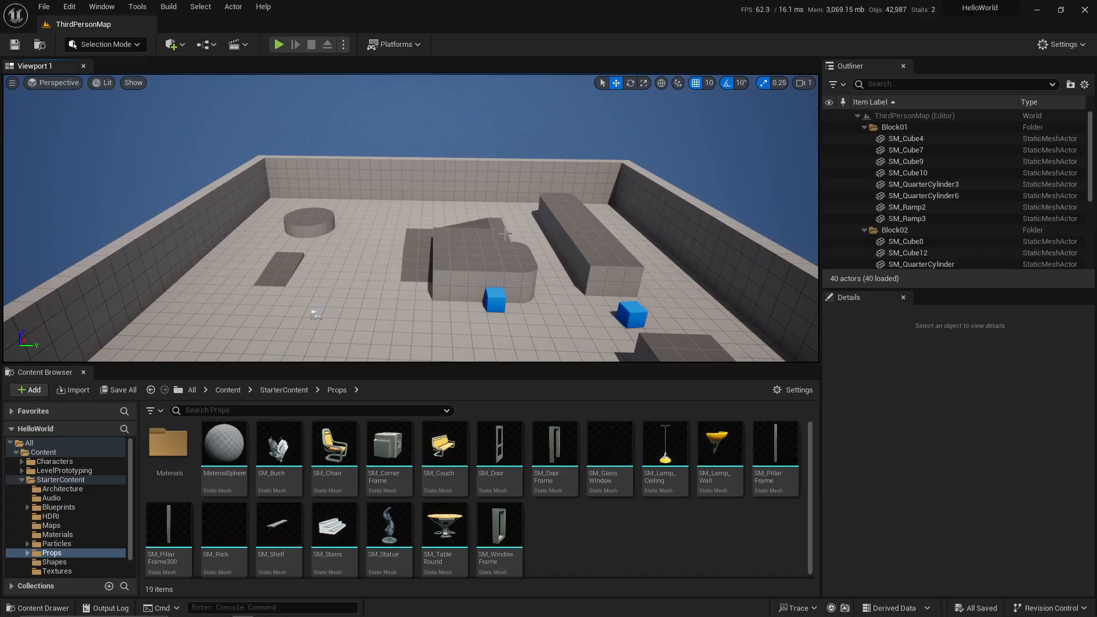
Collapse the Content Browser, Outliner and Details panels to enlarge the viewport, and look around the level.
key("F10")
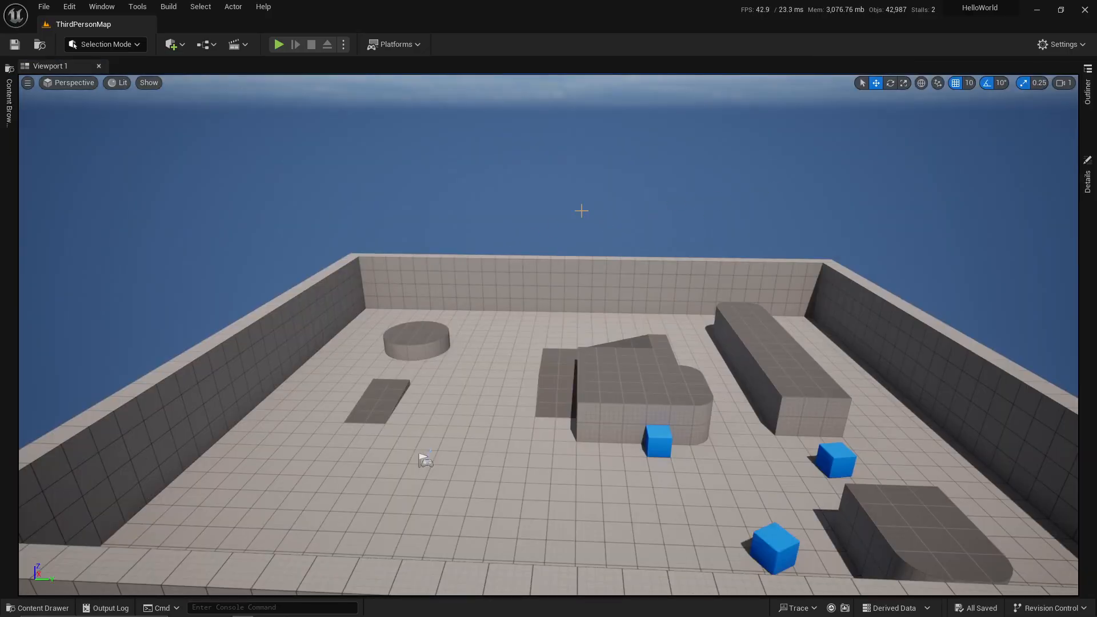
right_click_drag(725, 294, 760, 309)
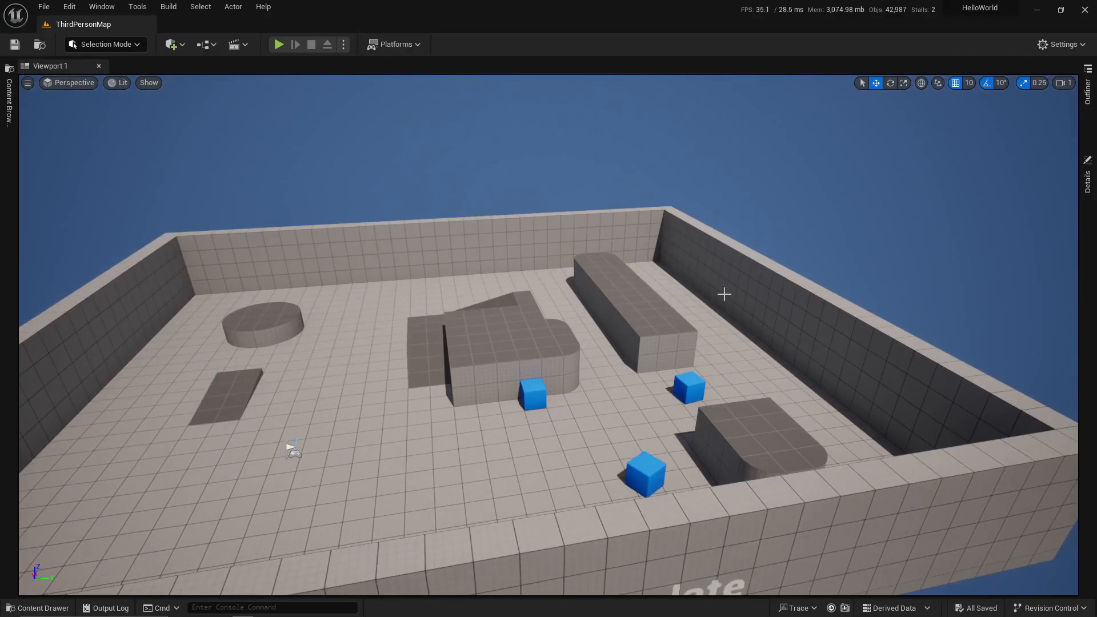
right_click_drag(613, 318, 589, 307)
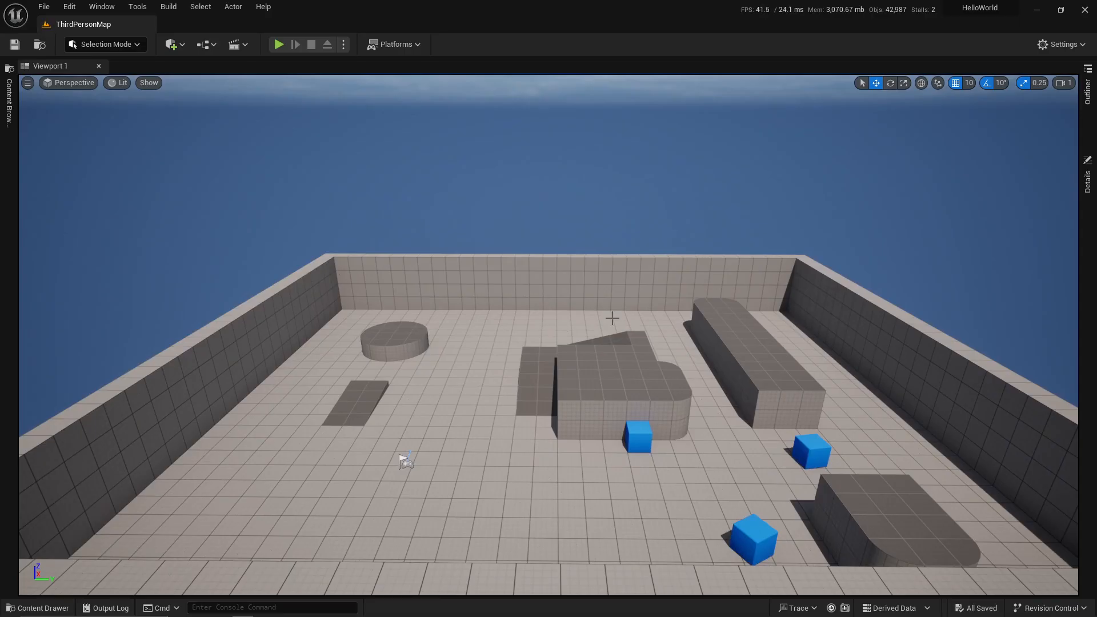
Restore the collapsed Outliner, Details and Content Browser panels, collapse them once more, and bring them back.
key("F10")
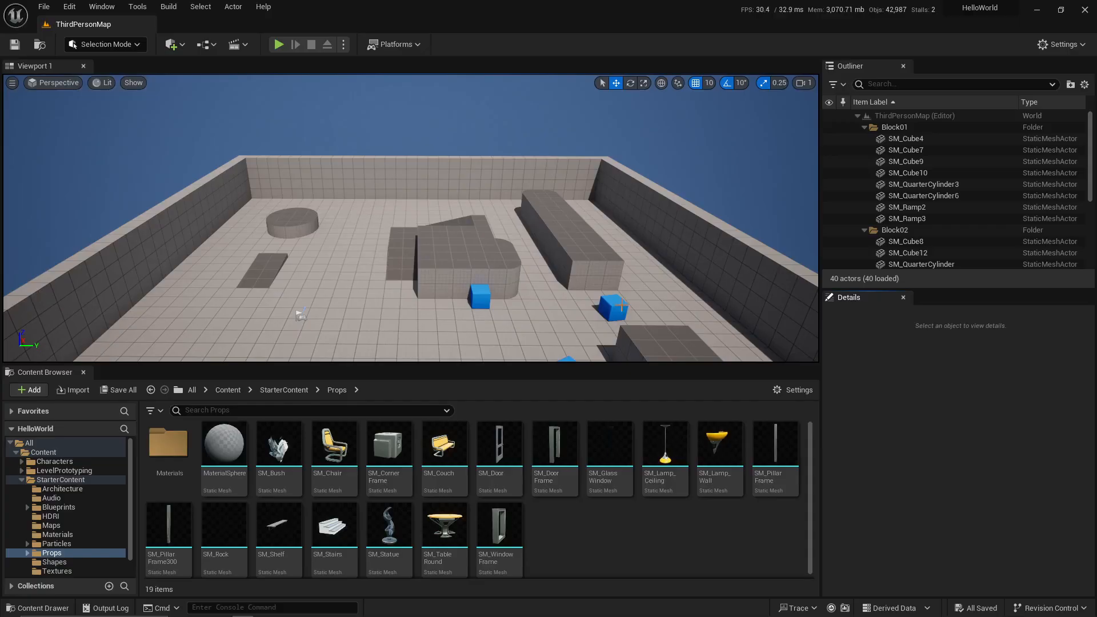
key("F10")
key("F10")
Switch the perspective viewport to immersive full-screen mode and back twice, looking around the level while it is enlarged.
key("F11")
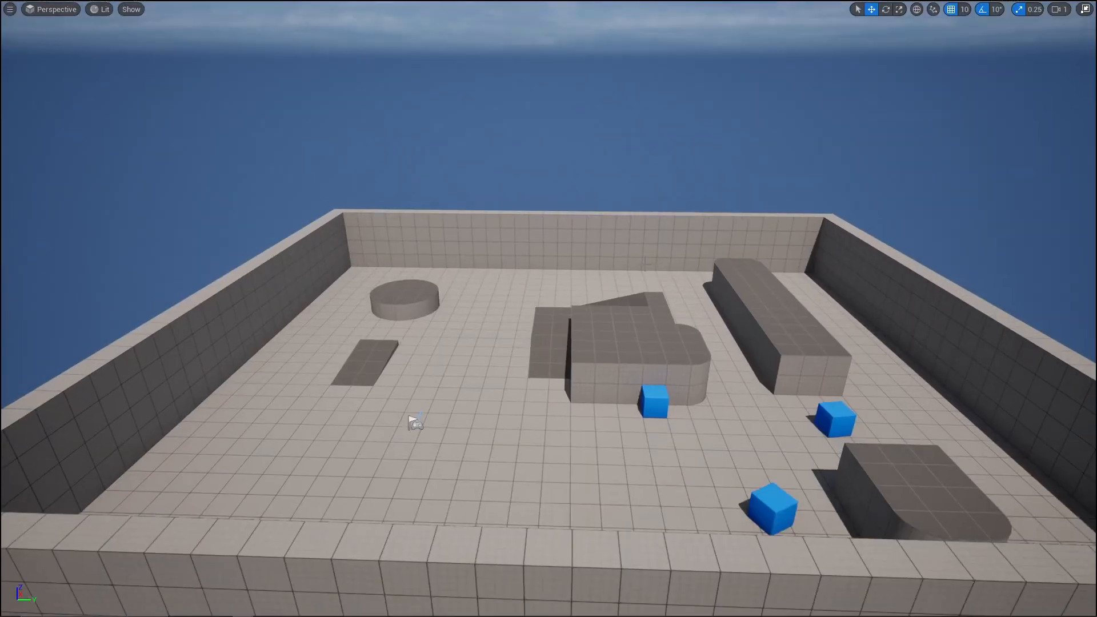
key("F11")
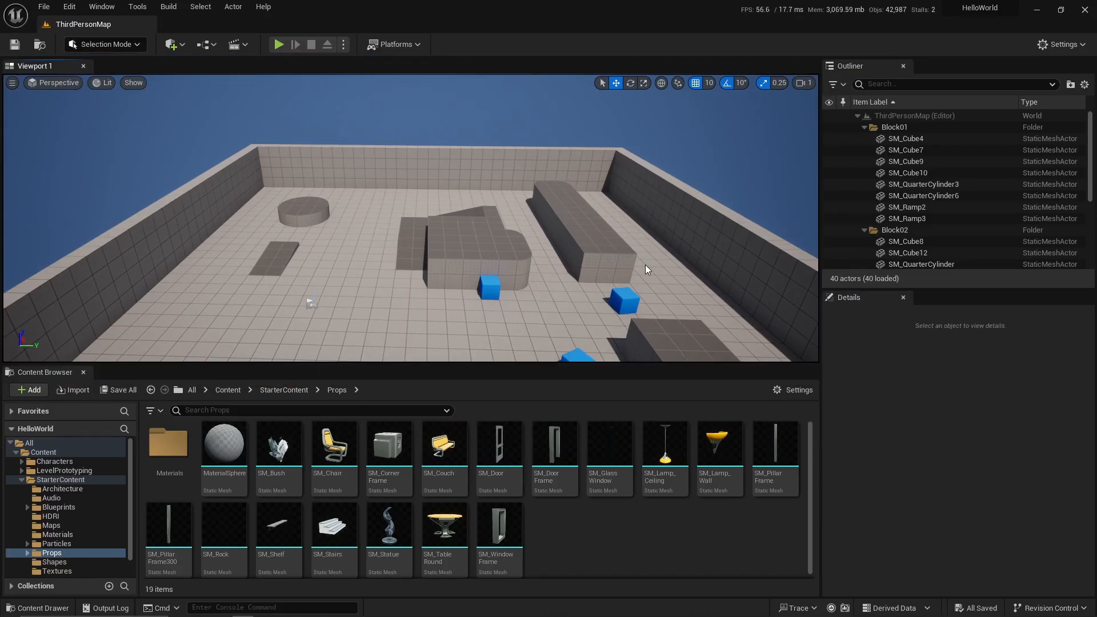
key("F11")
right_click_drag(644, 266, 670, 243)
key("F11")
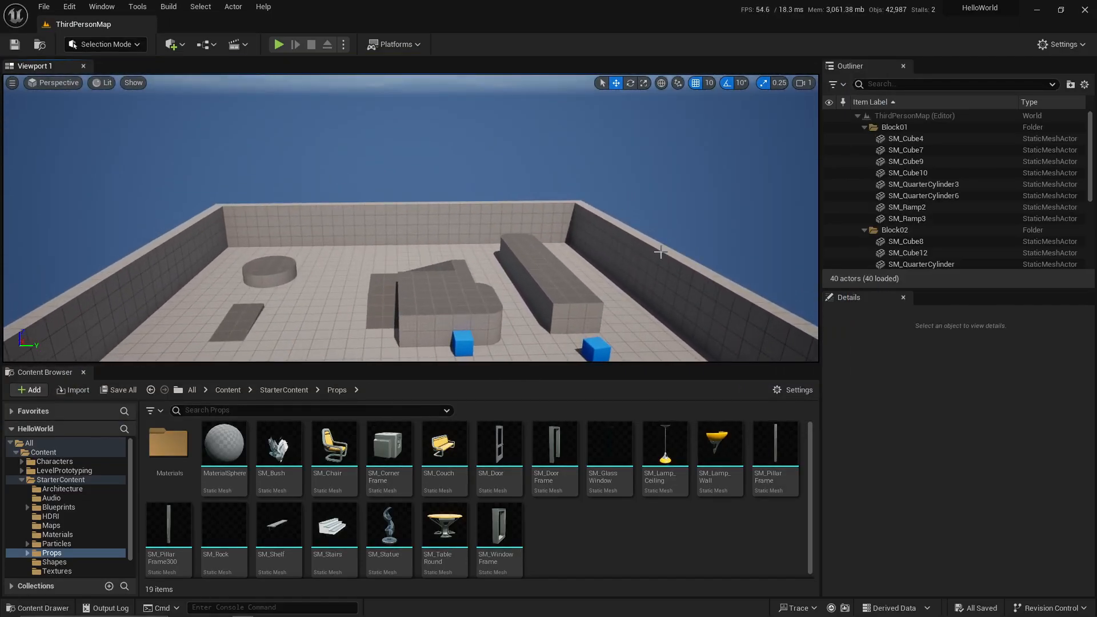
right_click_drag(660, 251, 598, 231)
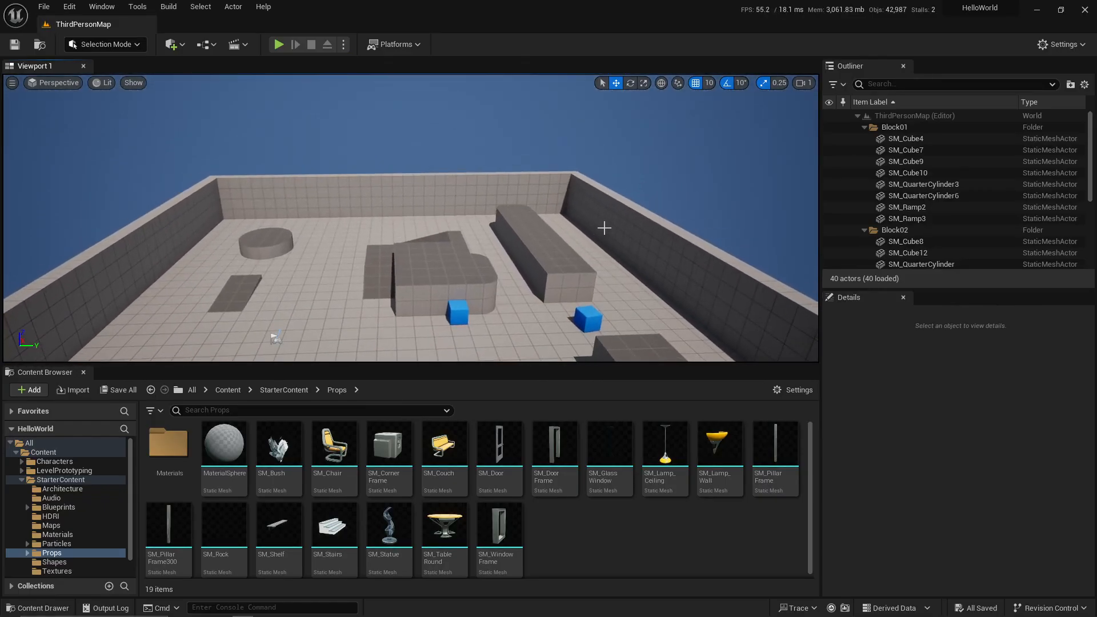
right_click_drag(684, 235, 650, 229)
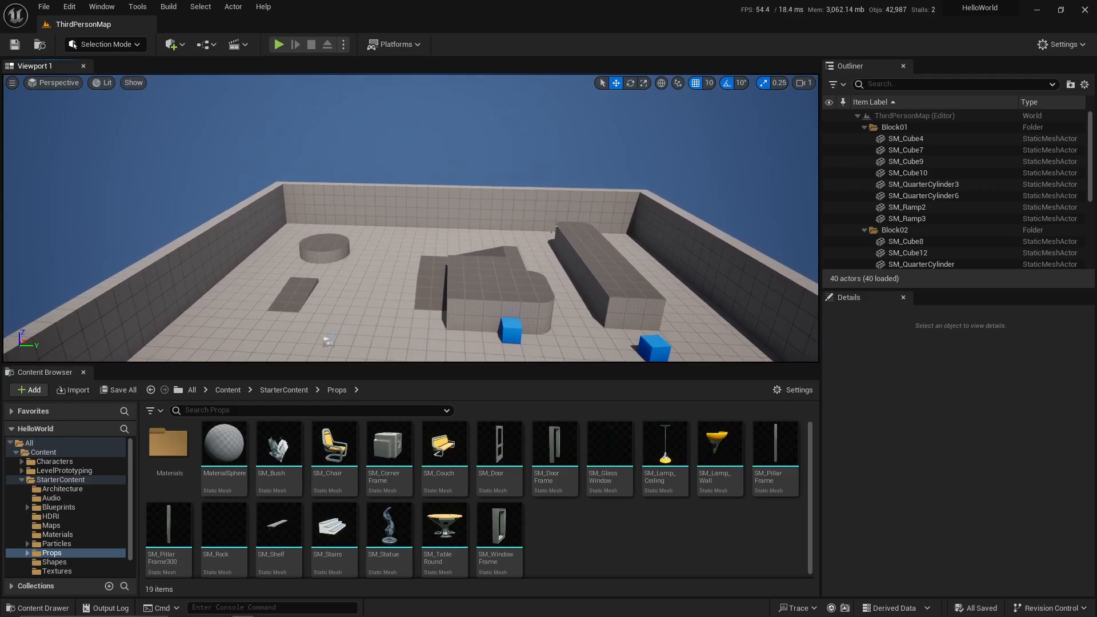
right_click_drag(663, 237, 555, 227)
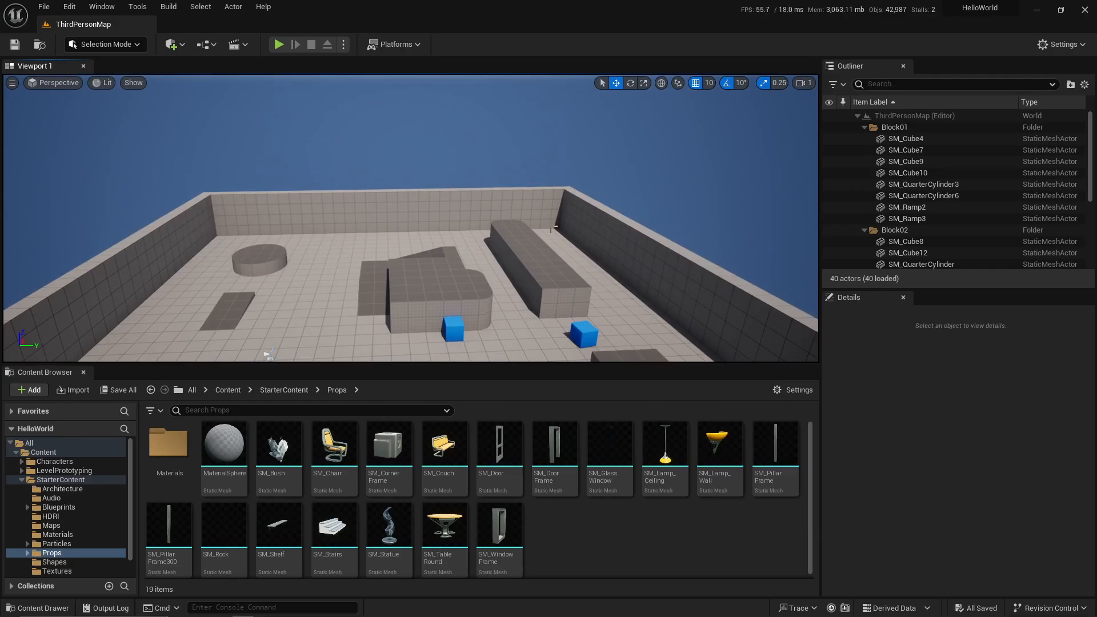
right_click_drag(604, 195, 573, 210)
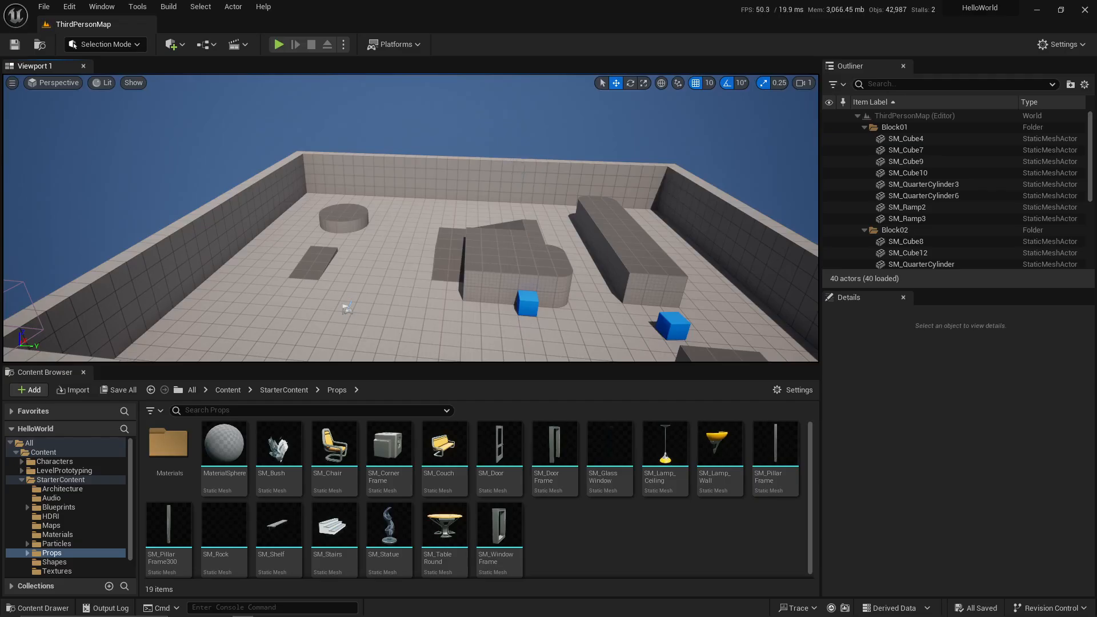
right_click_drag(515, 160, 545, 146)
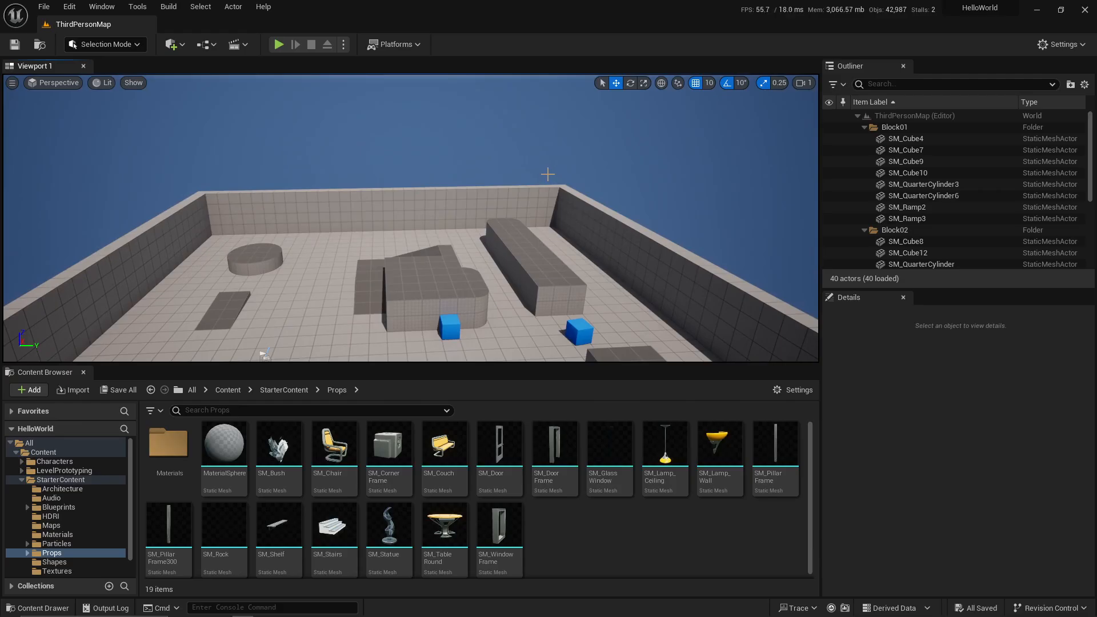
right_click_drag(586, 176, 557, 167)
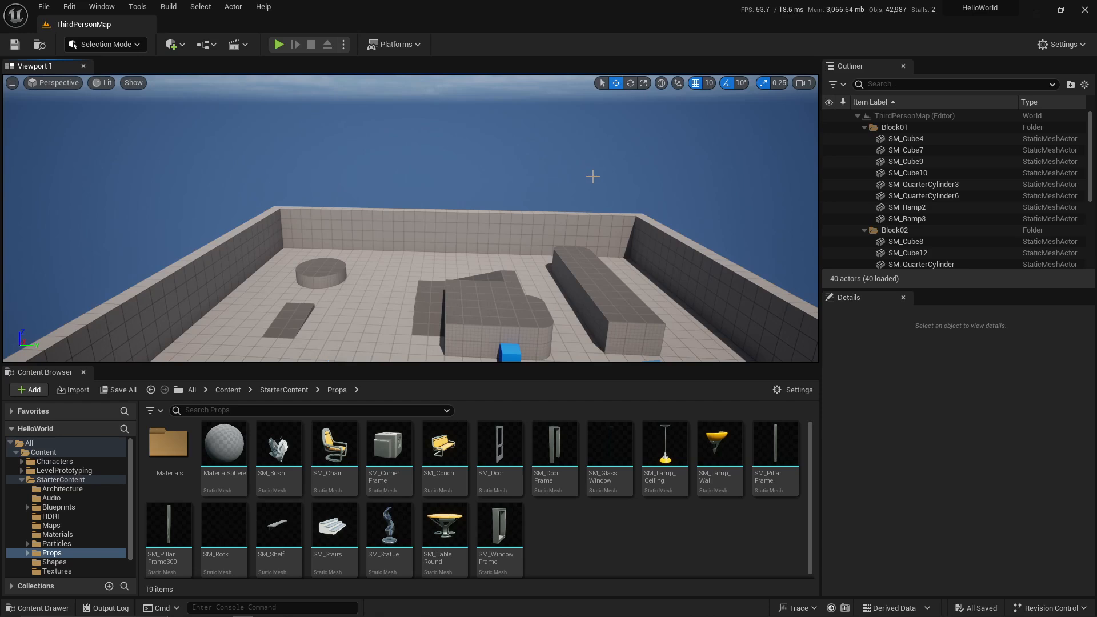
right_click_drag(593, 176, 555, 163)
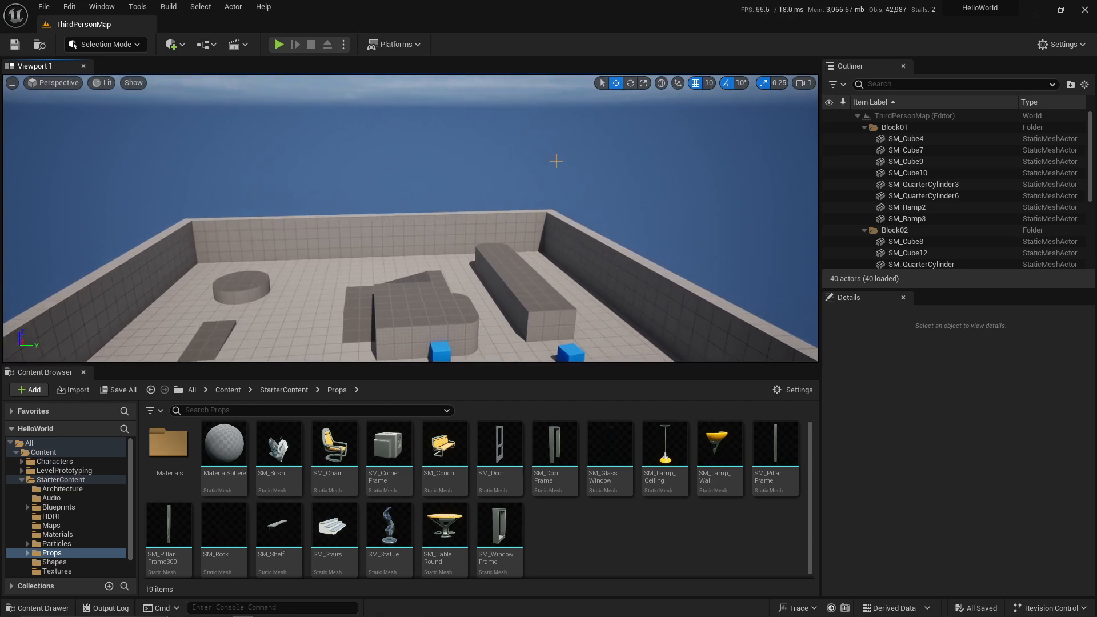
right_click_drag(556, 161, 558, 168)
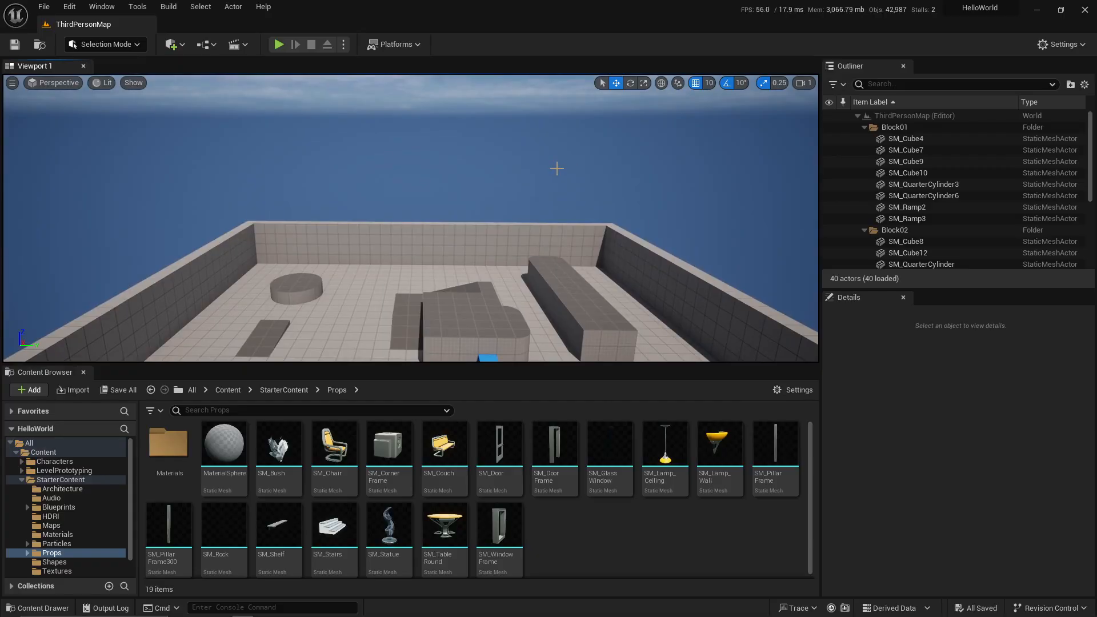
mouse_move(545, 169)
right_mouse_down()
mouse_move(536, 170)
mouse_move(539, 187)
right_mouse_up()
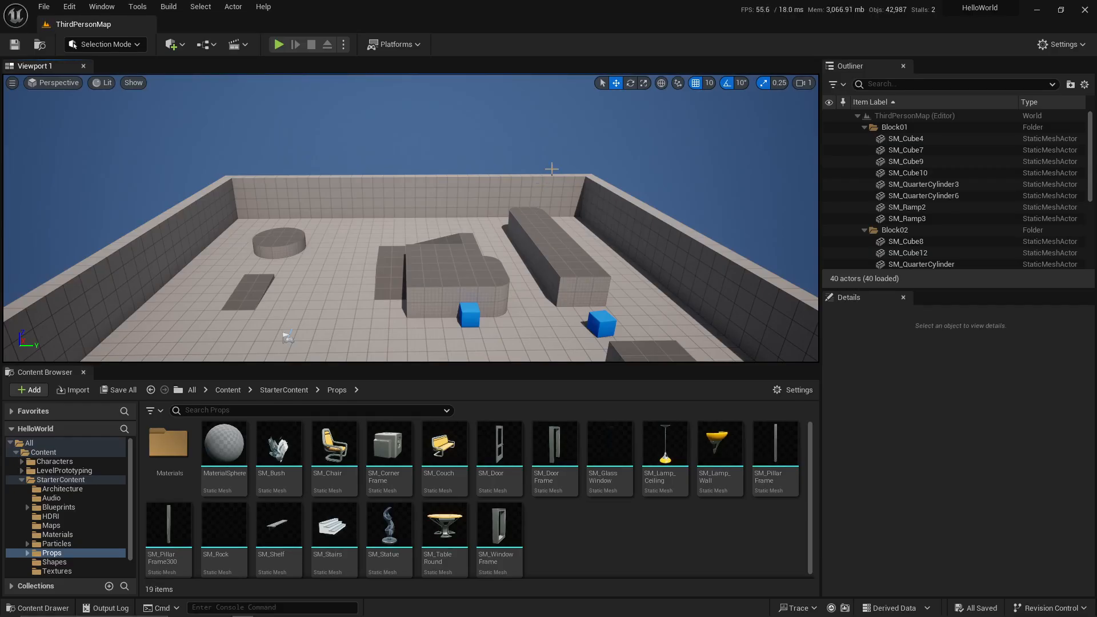
mouse_move(583, 213)
right_mouse_down()
mouse_move(563, 208)
mouse_move(592, 213)
mouse_move(567, 224)
right_mouse_up()
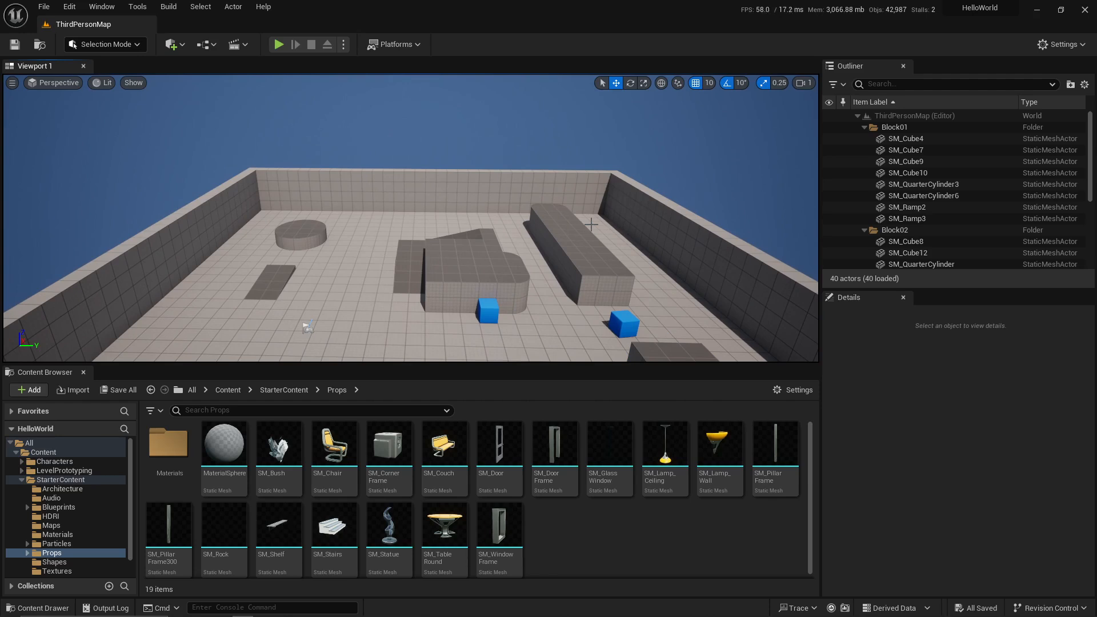
right_click_drag(588, 222, 639, 280)
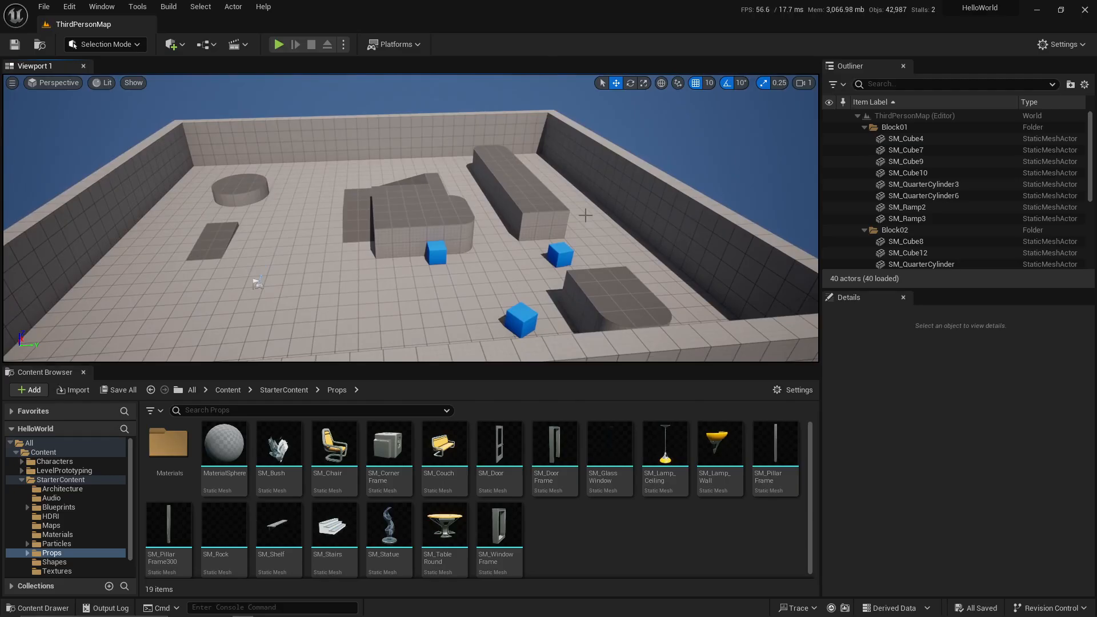
right_click_drag(585, 216, 586, 166)
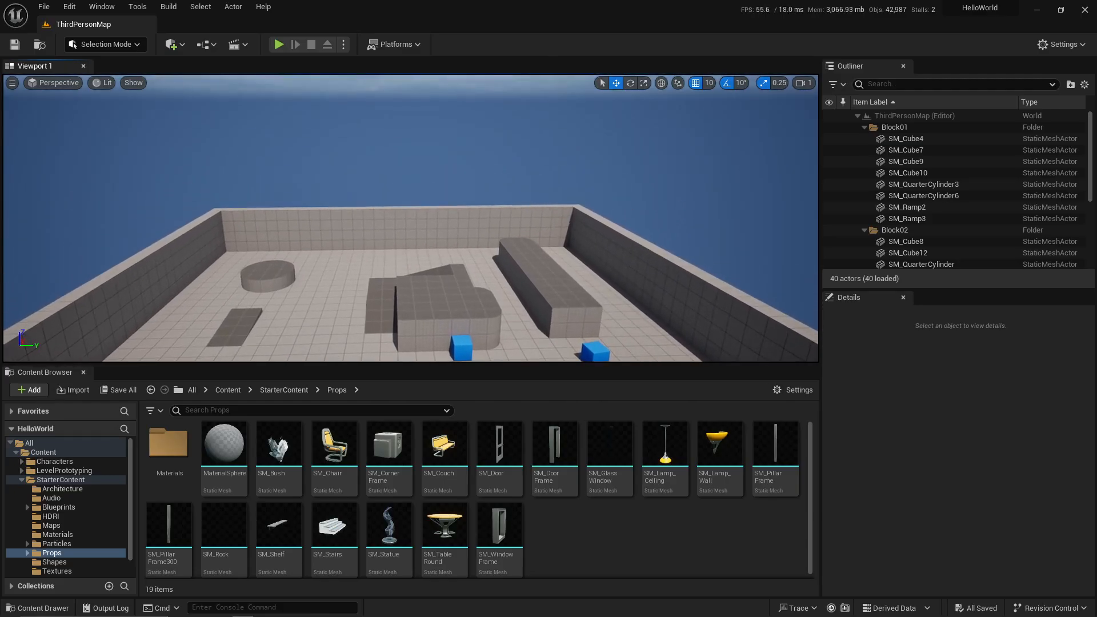
right_click_drag(617, 252, 579, 273)
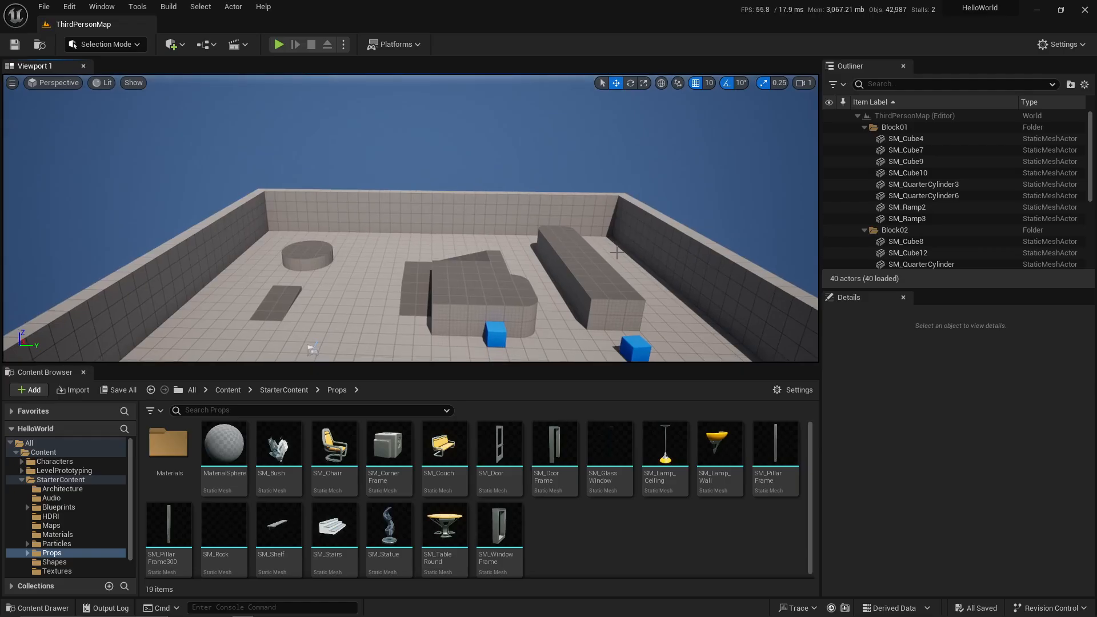
right_click_drag(552, 211, 577, 239)
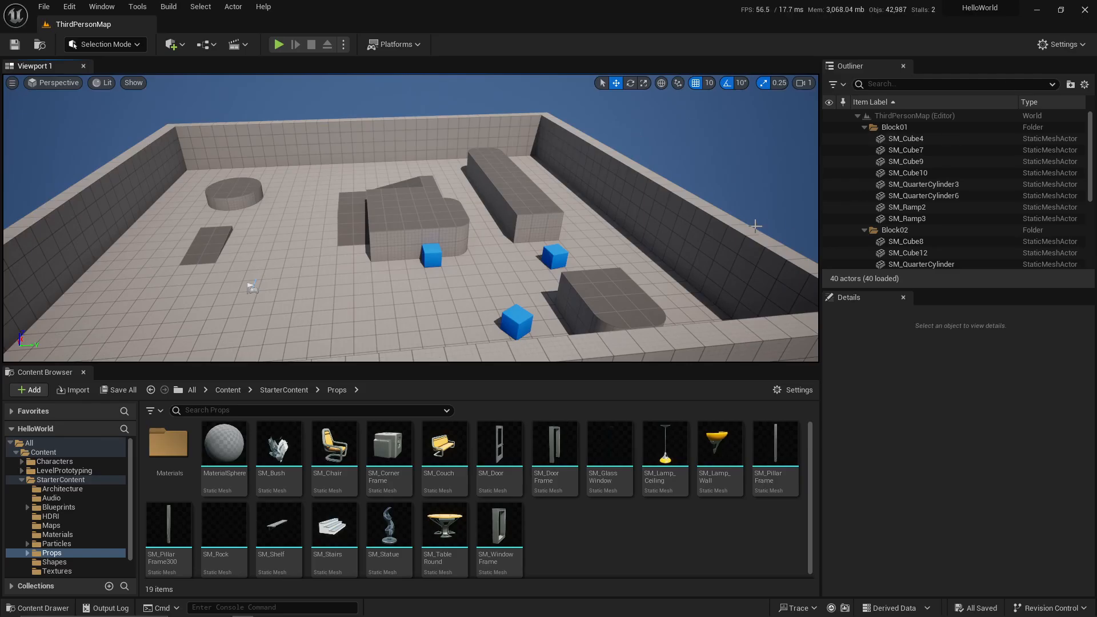
right_click_drag(668, 219, 662, 219)
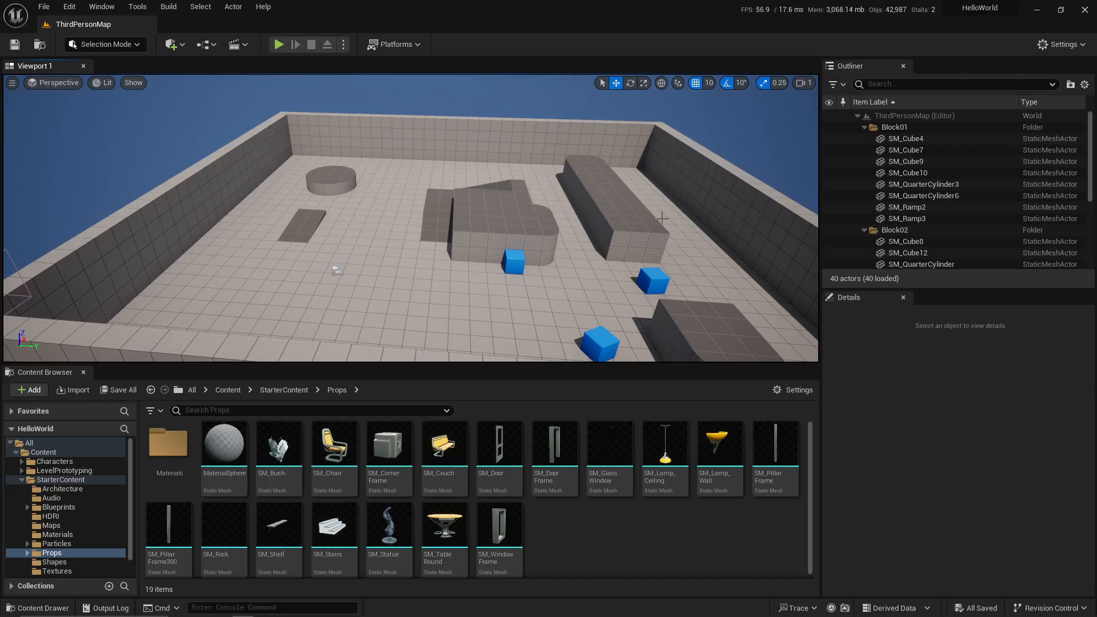
right_click_drag(503, 191, 571, 155)
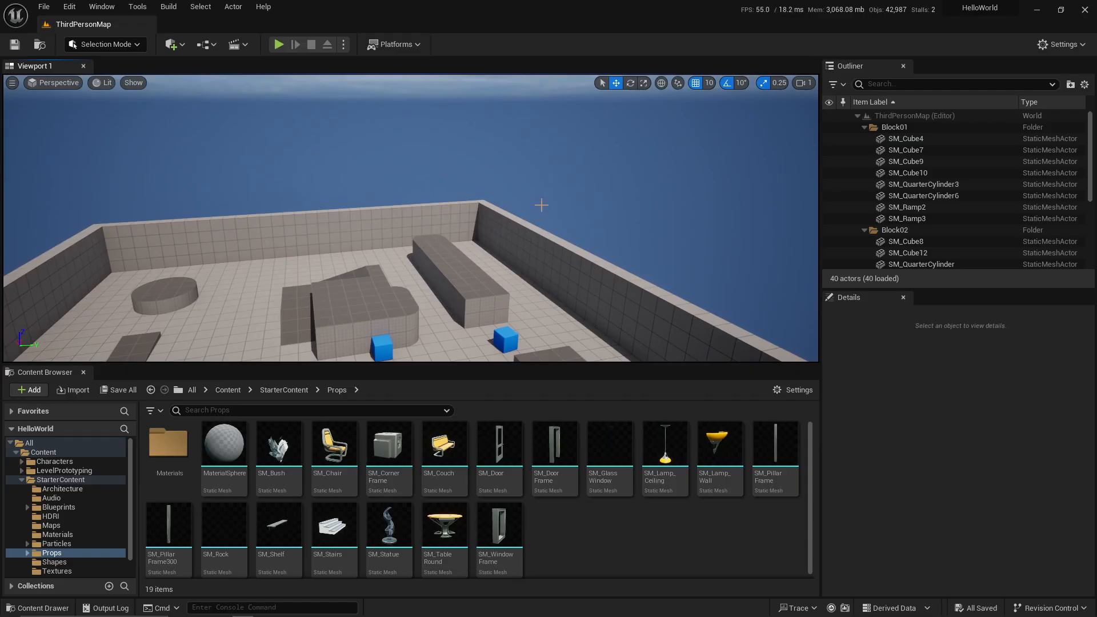
right_click_drag(539, 203, 503, 197)
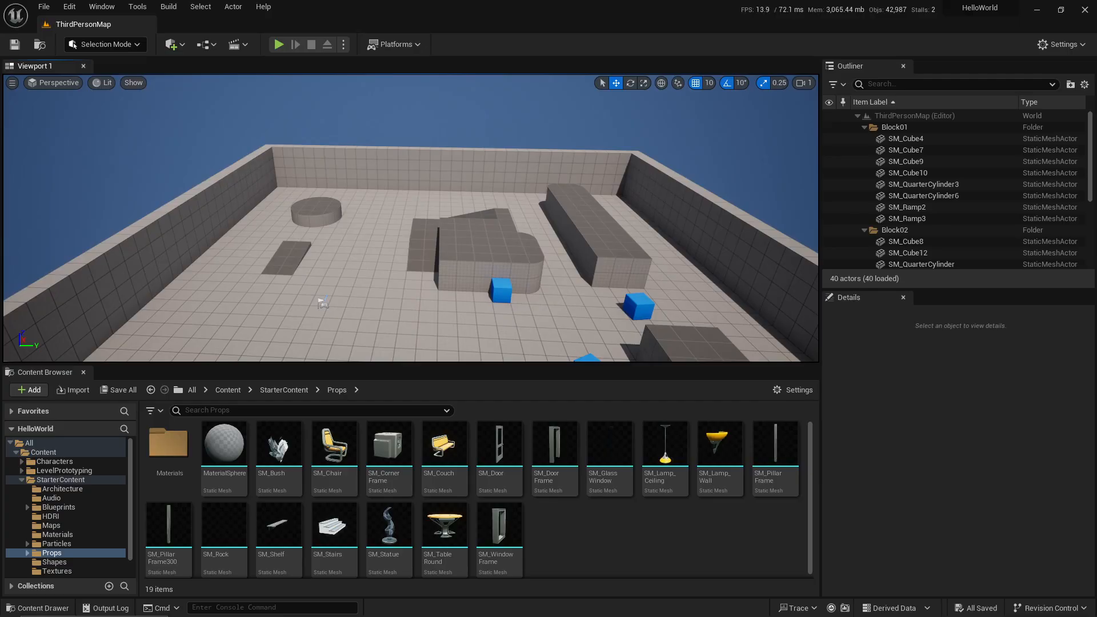
scroll(411, 218, "down", 3)
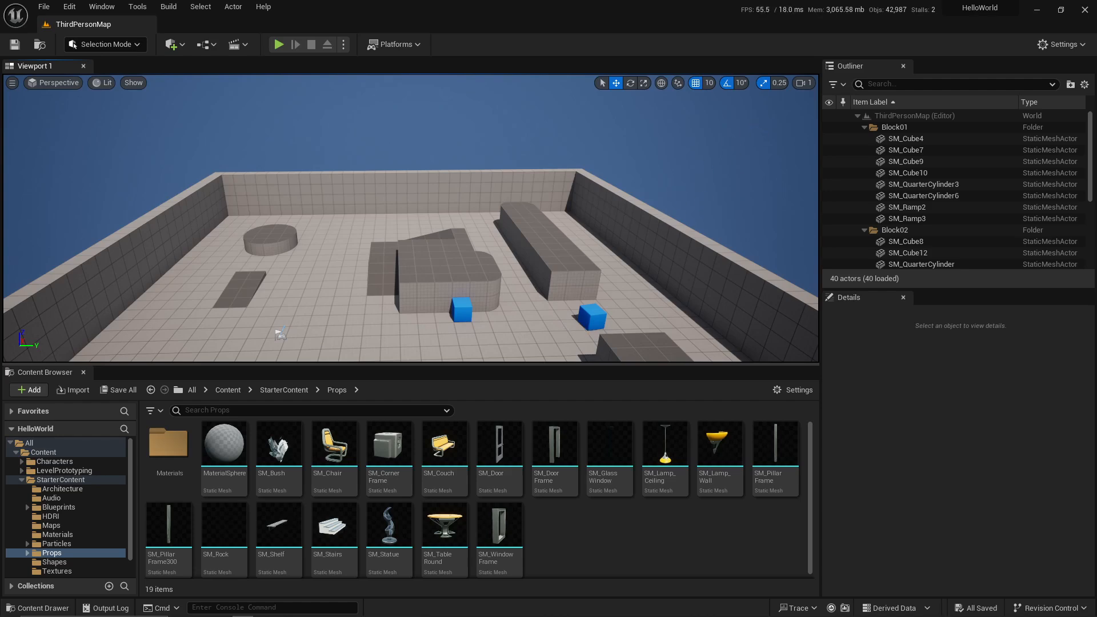
right_click_drag(759, 135, 674, 207)
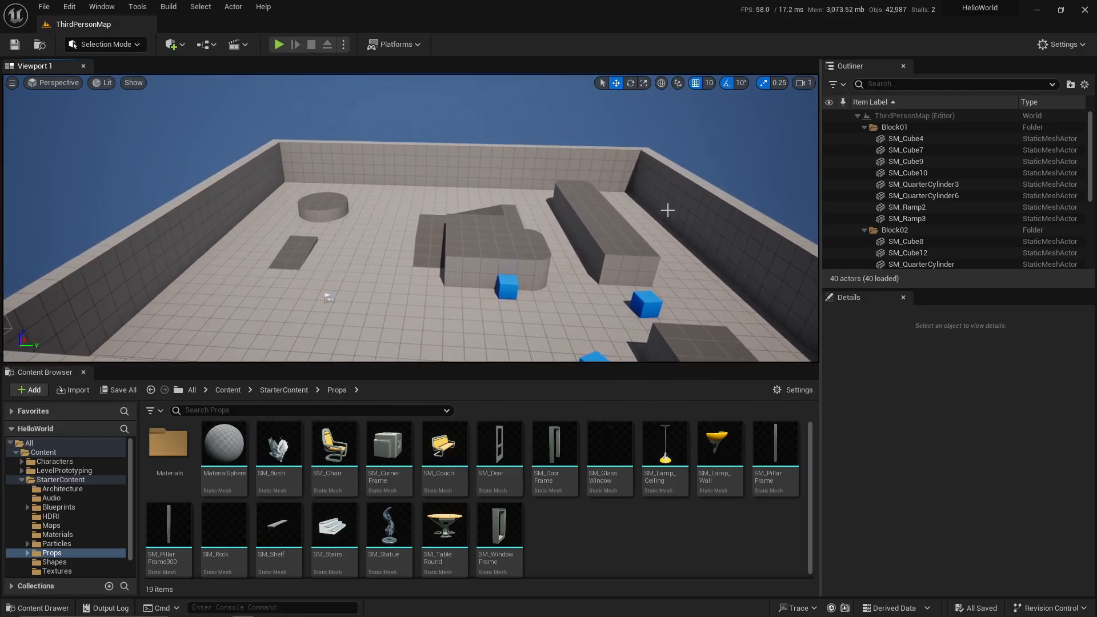
scroll(642, 219, "down", 3)
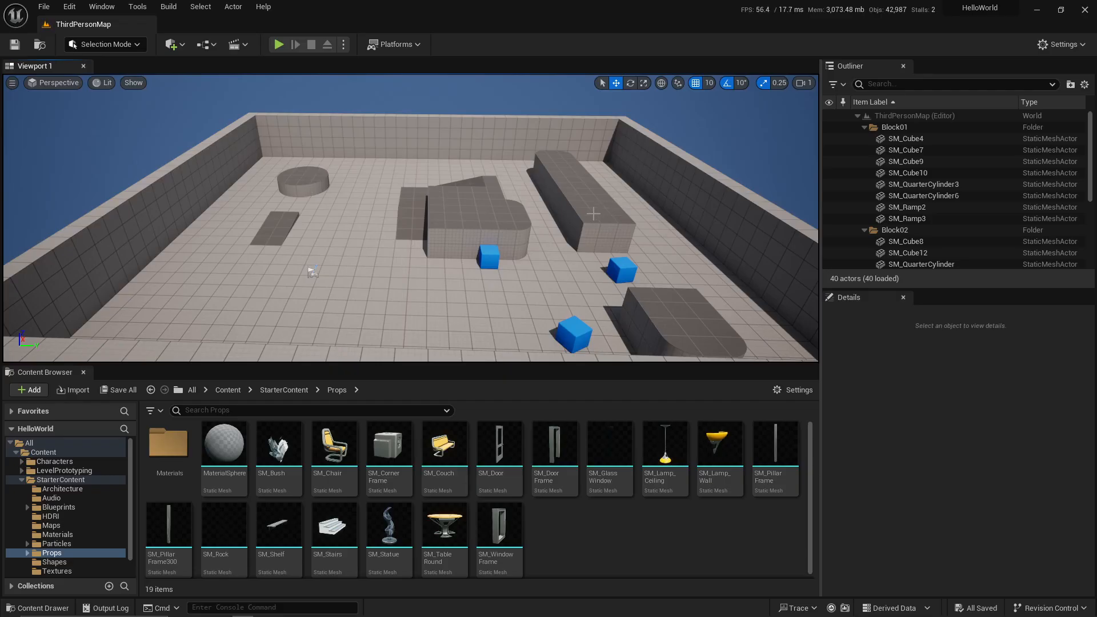
Look over the editor mode, viewport camera, view mode, quick-add and Blueprint options without choosing any.
left_click(107, 43)
left_click(112, 45)
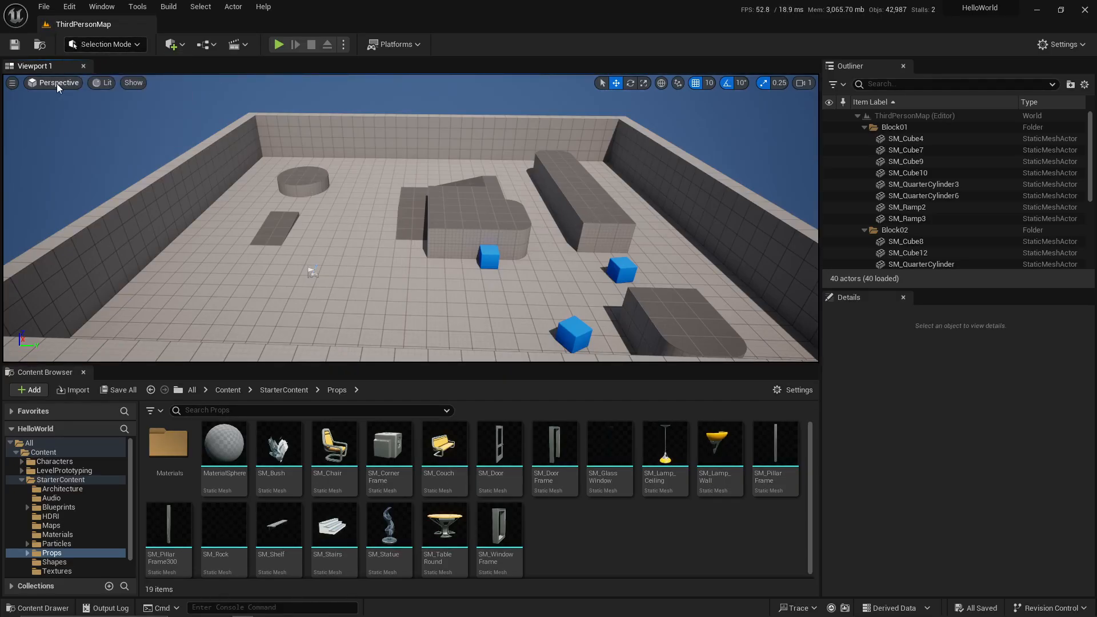
left_click(56, 83)
left_click(56, 83)
left_click(103, 83)
left_click(171, 44)
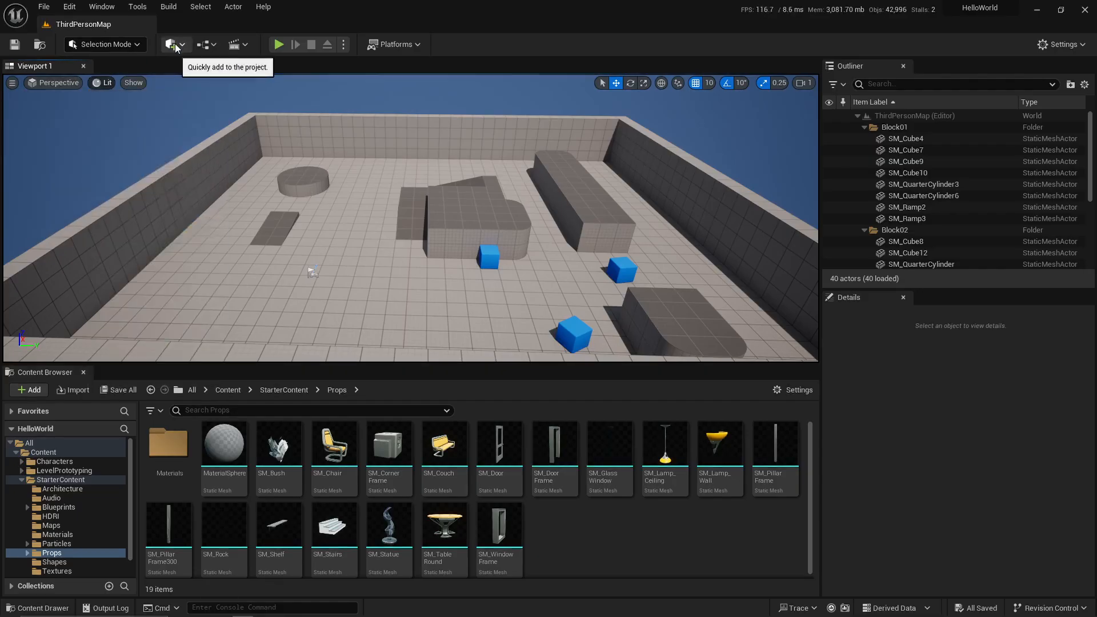
left_click(171, 44)
left_click(116, 45)
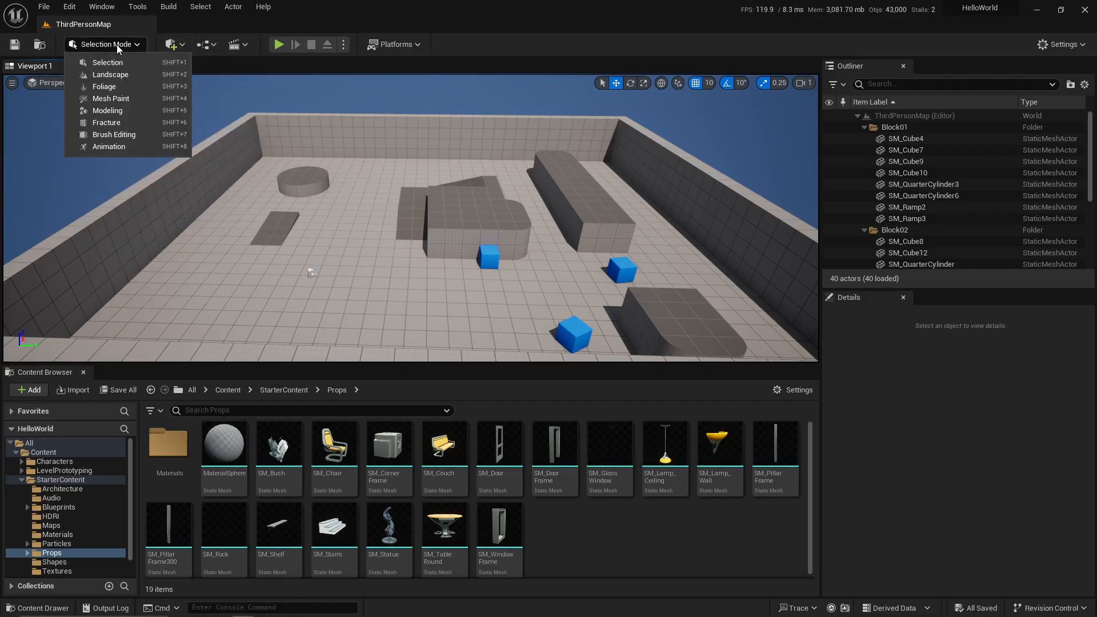
left_click(238, 46)
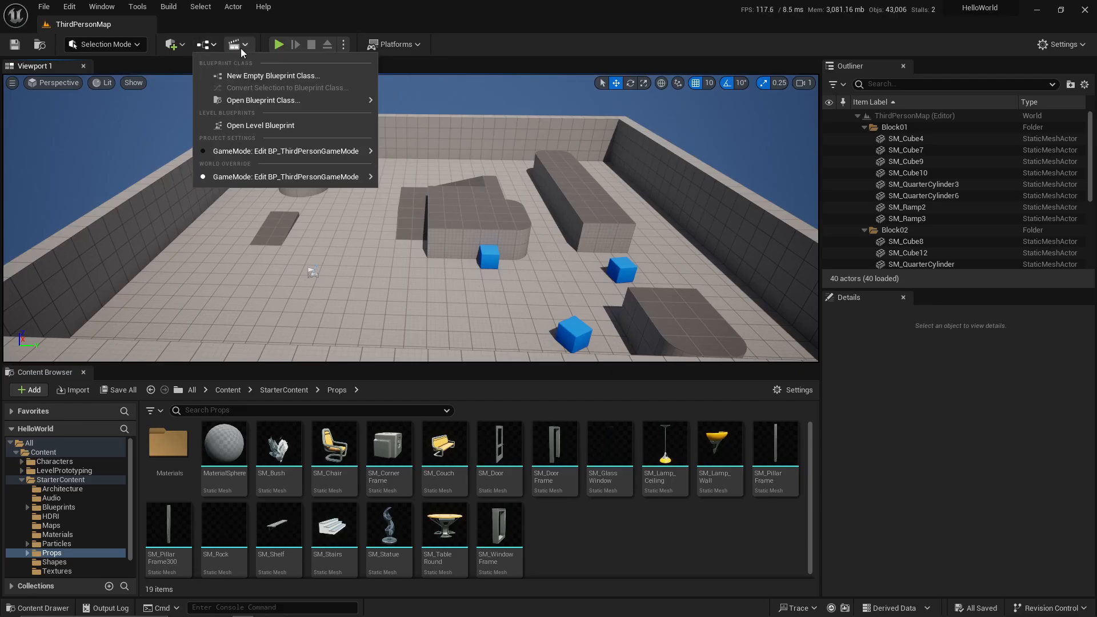
left_click(520, 22)
mouse_move(428, 220)
right_mouse_down()
mouse_move(446, 212)
mouse_move(448, 227)
right_mouse_up()
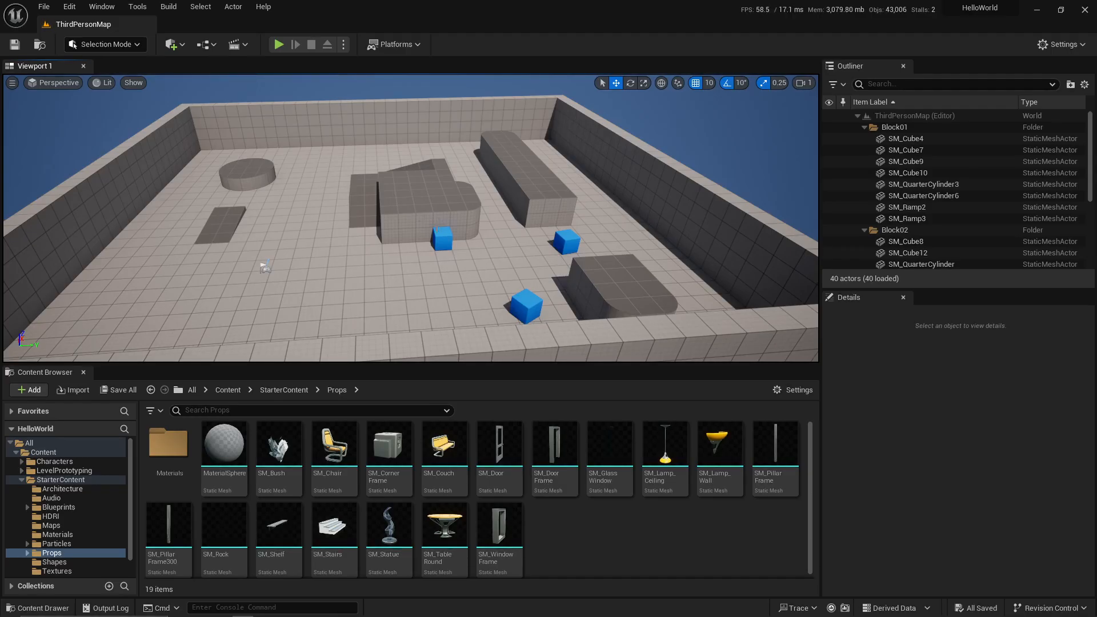
Open the Editor Preferences at General - Keyboard Shortcuts and browse the Advanced Preview Scene, Anim Graph and Anim Sequence Timeline bindings.
left_click(69, 6)
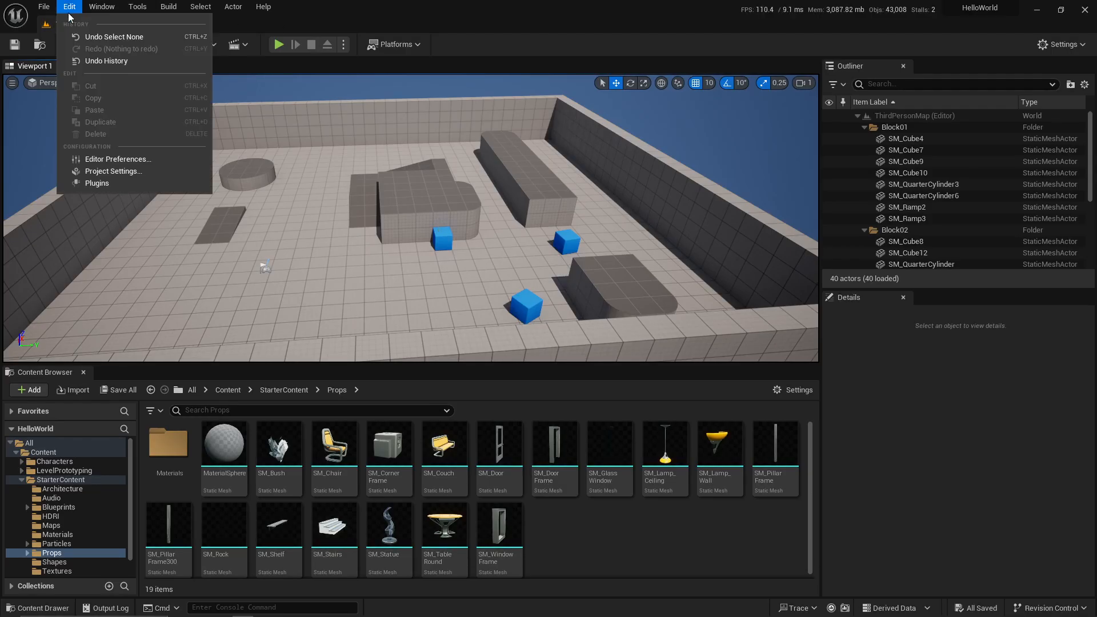
left_click(125, 159)
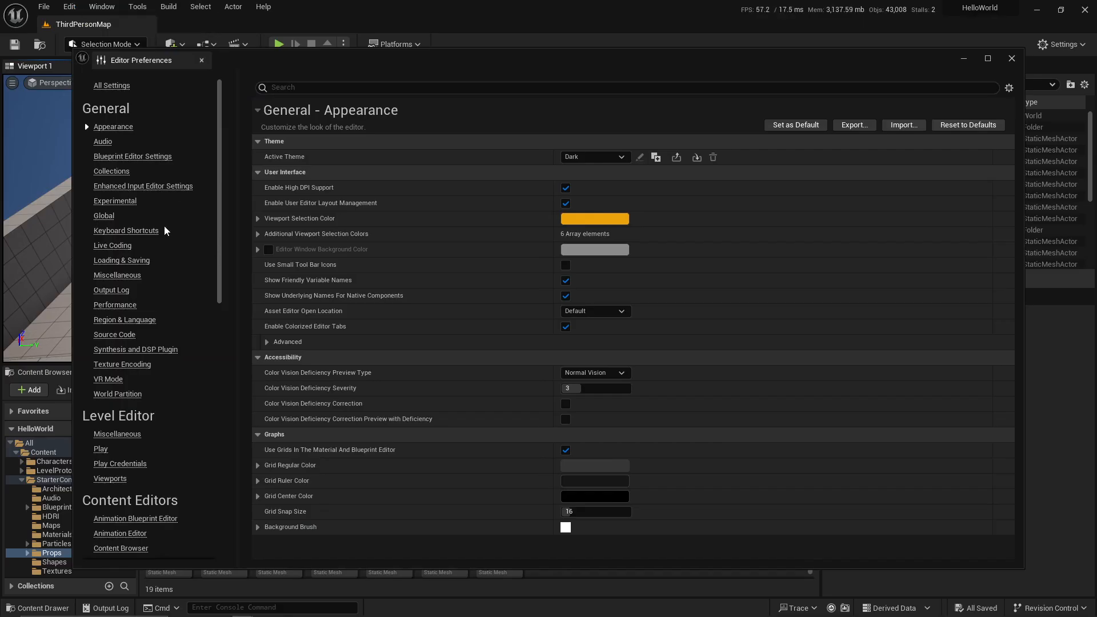
left_click(126, 231)
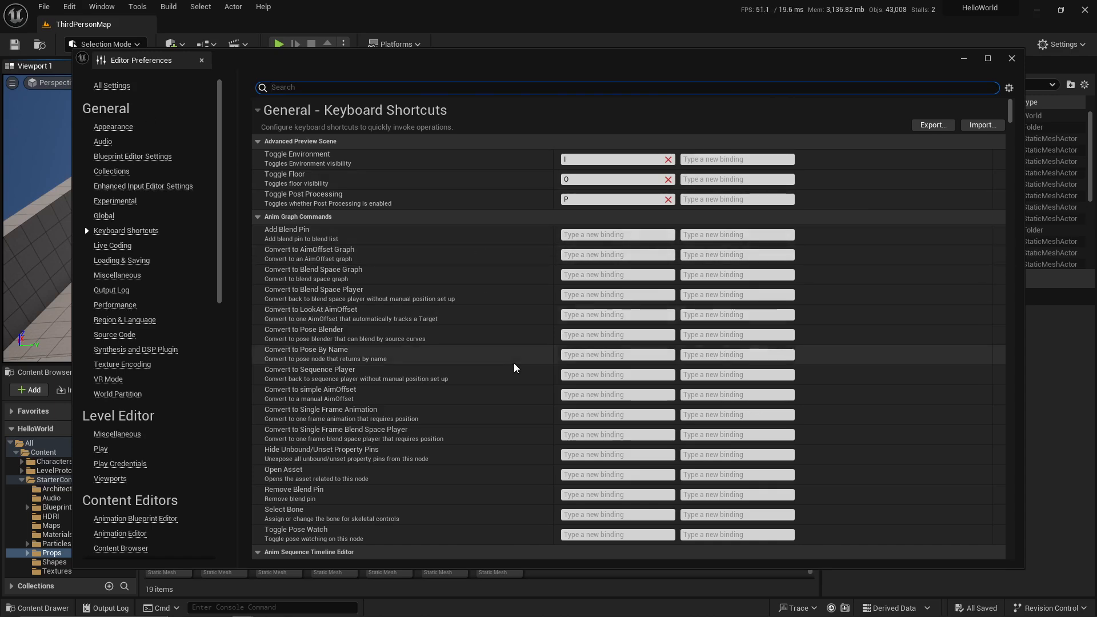
scroll(431, 369, "down", 1)
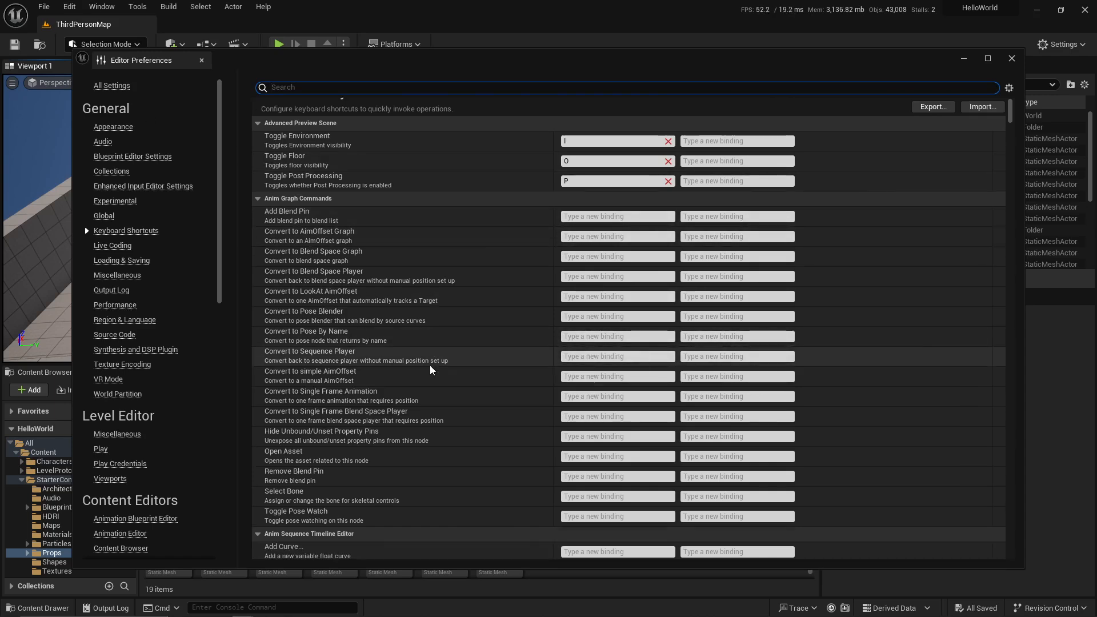
scroll(430, 370, "down", 1)
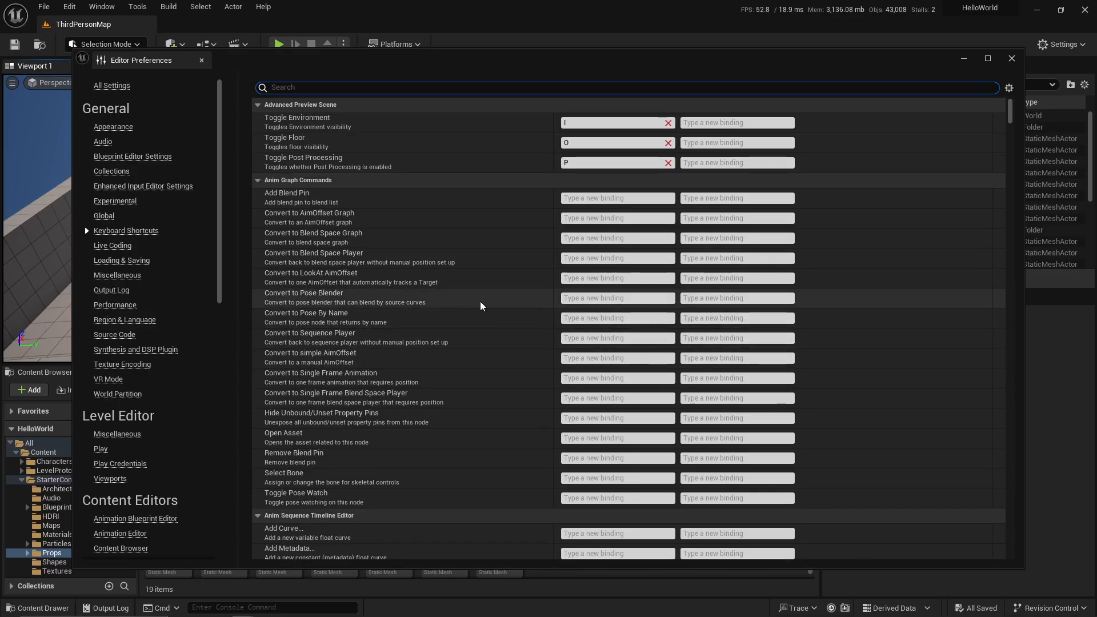
scroll(481, 314, "down", 10)
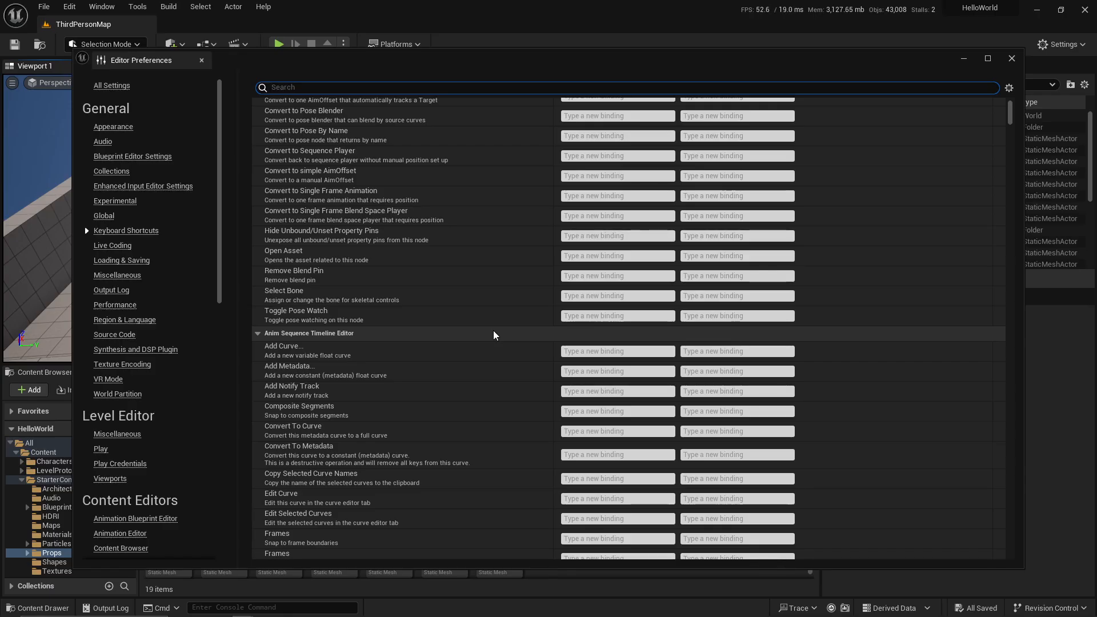
Browse the keyboard shortcut bindings from Anim Sequence Timeline Editor through Common Viewport Commands, return to the list's start, and close Editor Preferences.
scroll(492, 395, "down", 3)
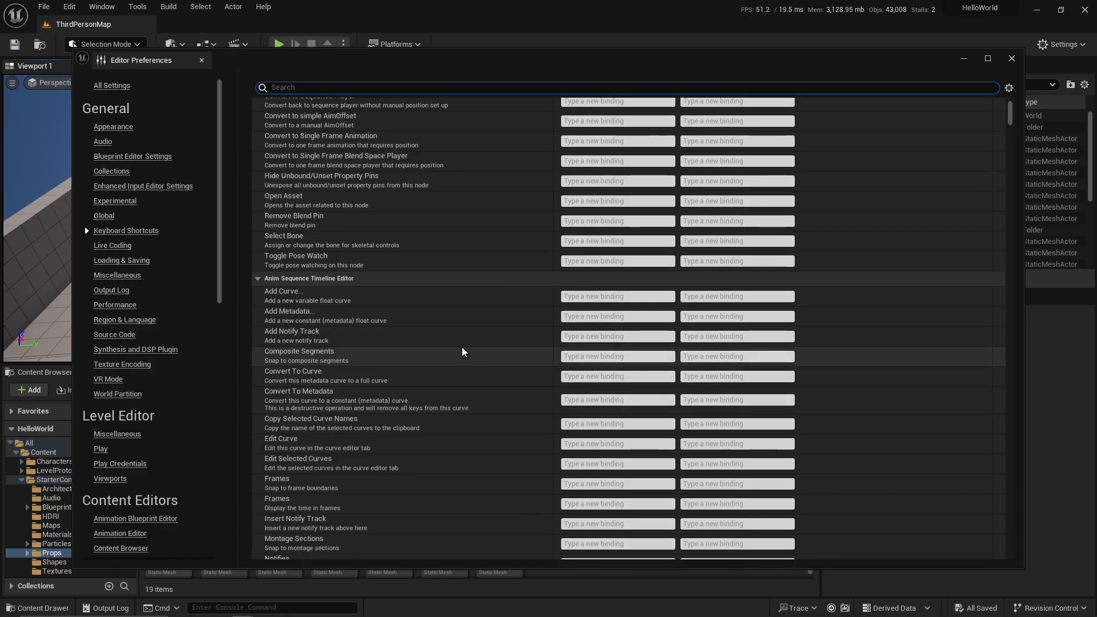
scroll(463, 352, "down", 1)
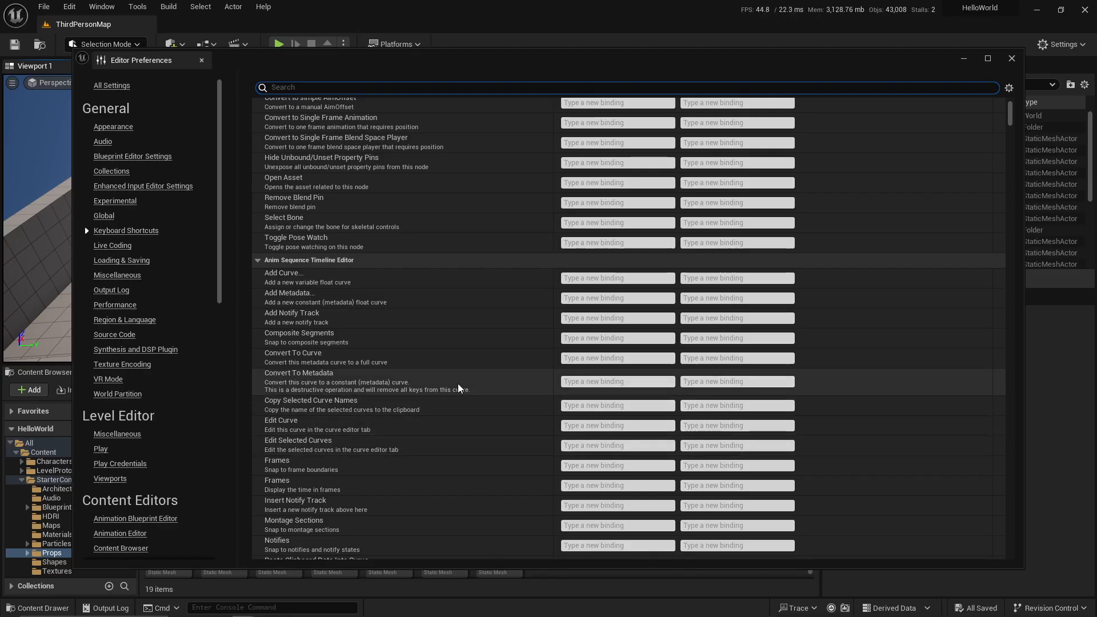
scroll(458, 389, "down", 4)
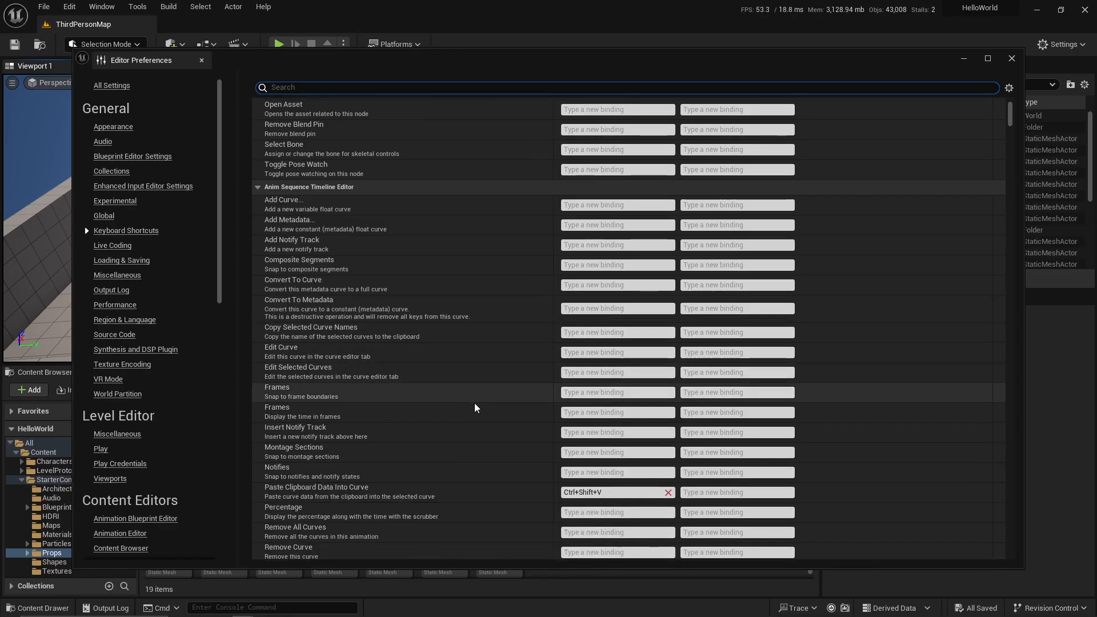
scroll(474, 408, "down", 2)
scroll(415, 343, "down", 2)
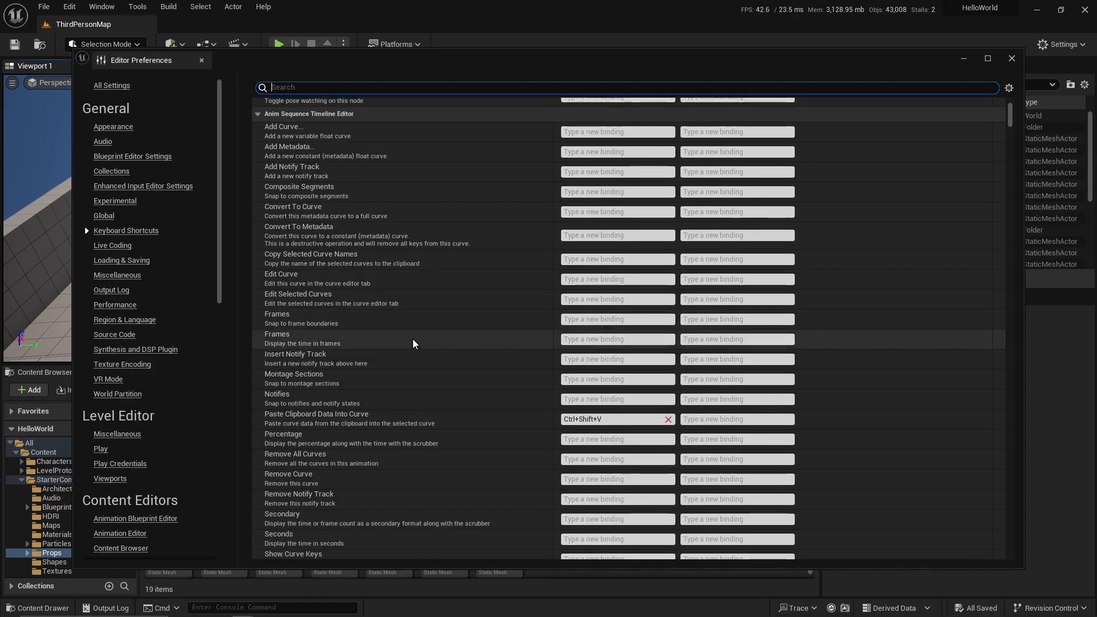
scroll(1012, 343, "down", 10)
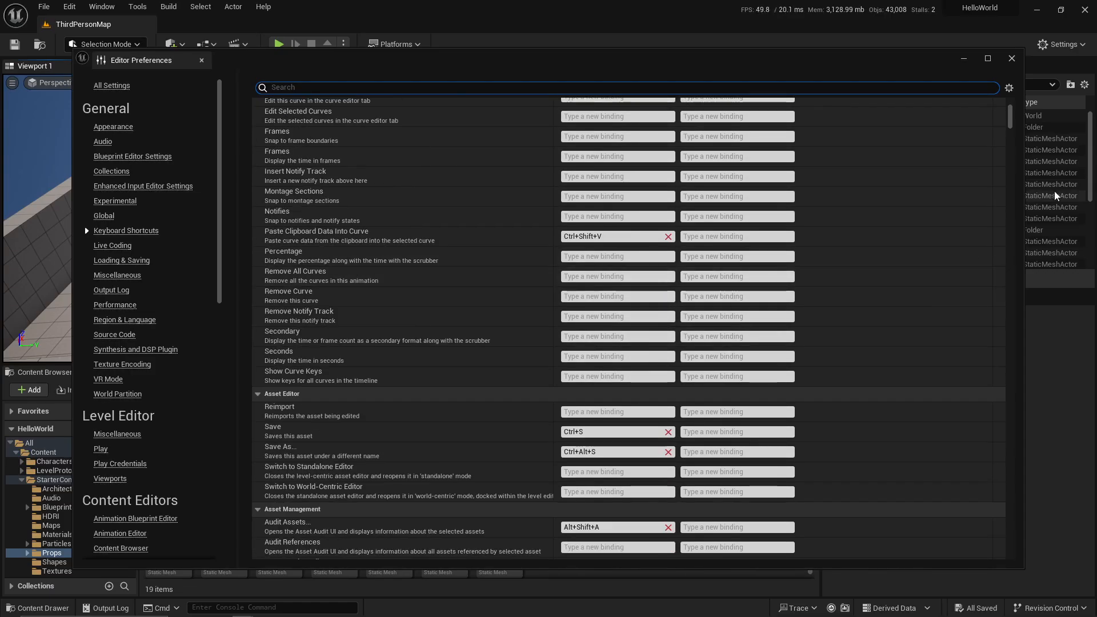
scroll(1017, 122, "up", 3)
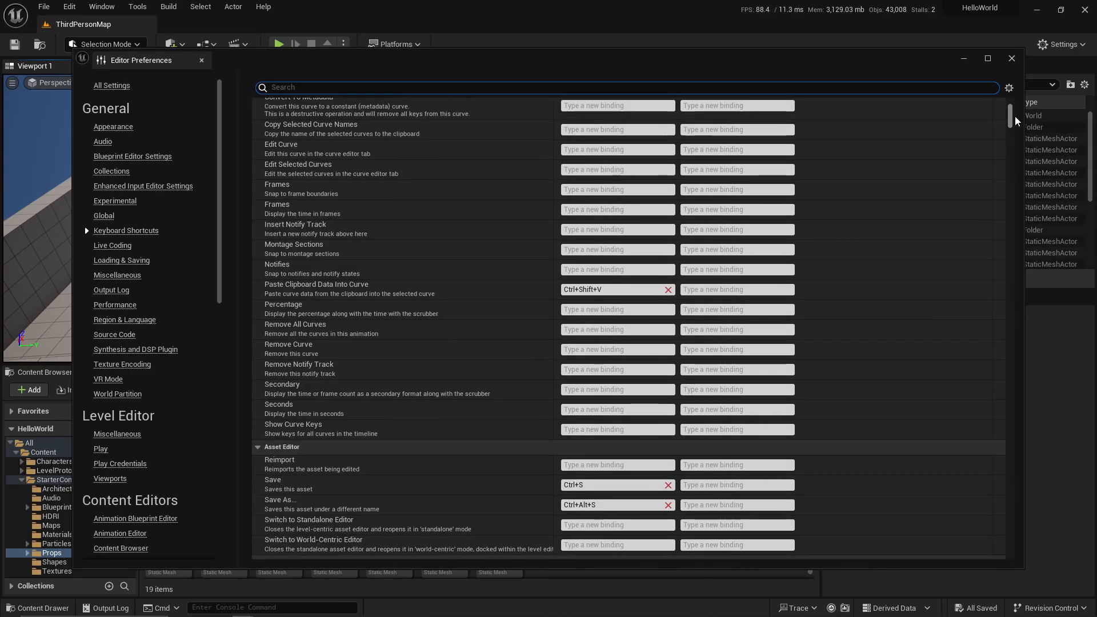
scroll(1018, 126, "down", 10)
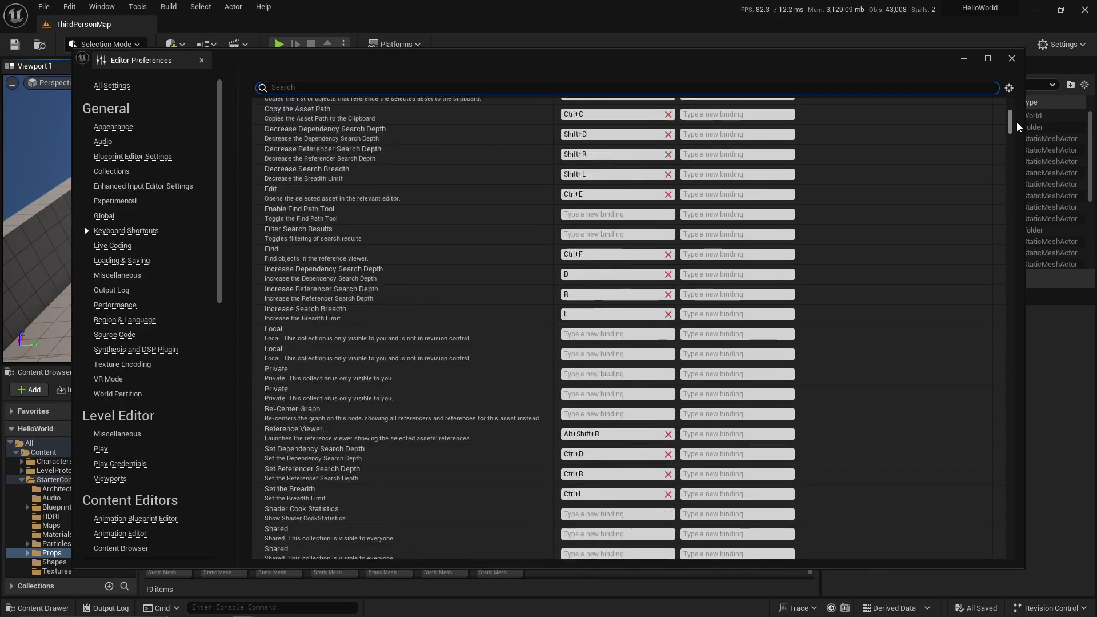
scroll(1018, 127, "down", 20)
scroll(1022, 130, "down", 10)
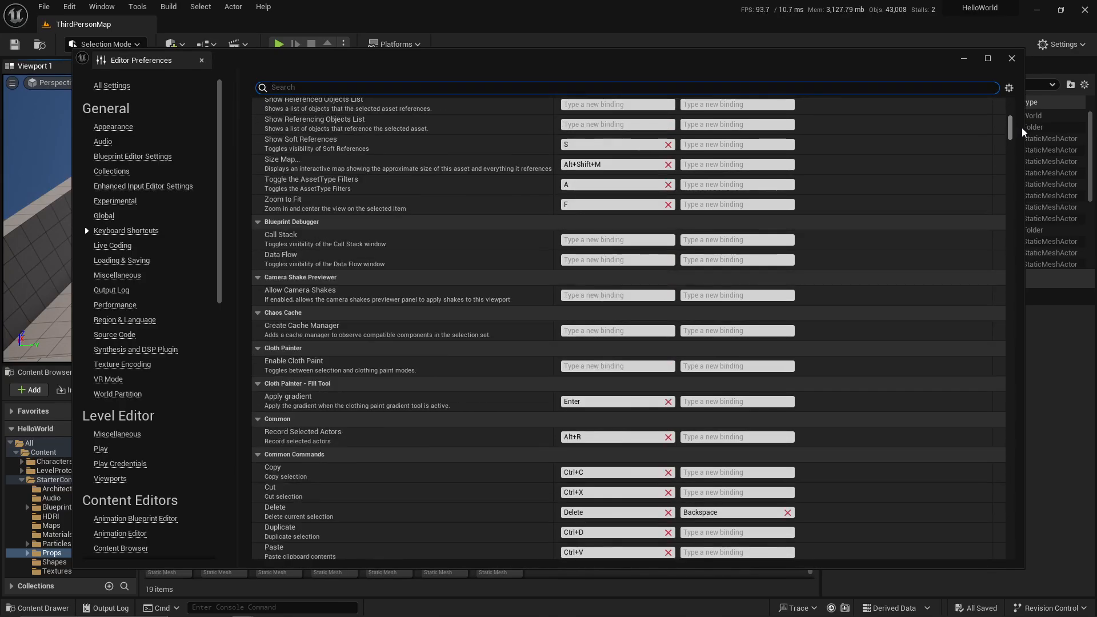
scroll(1023, 131, "down", 10)
scroll(1024, 131, "down", 6)
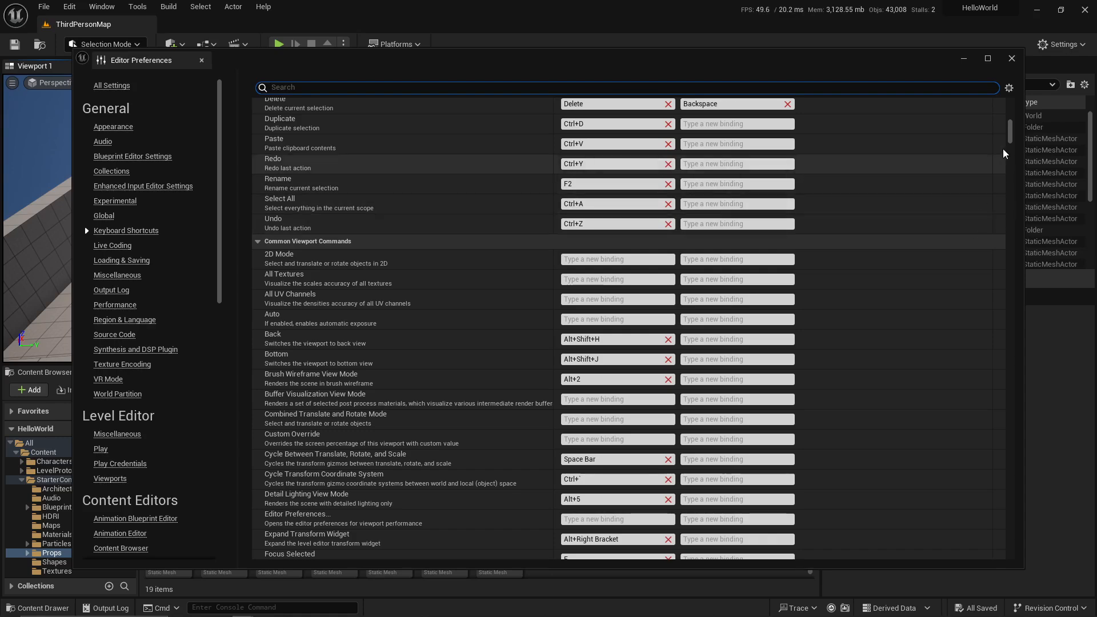
left_click_drag(1012, 141, 1013, 112)
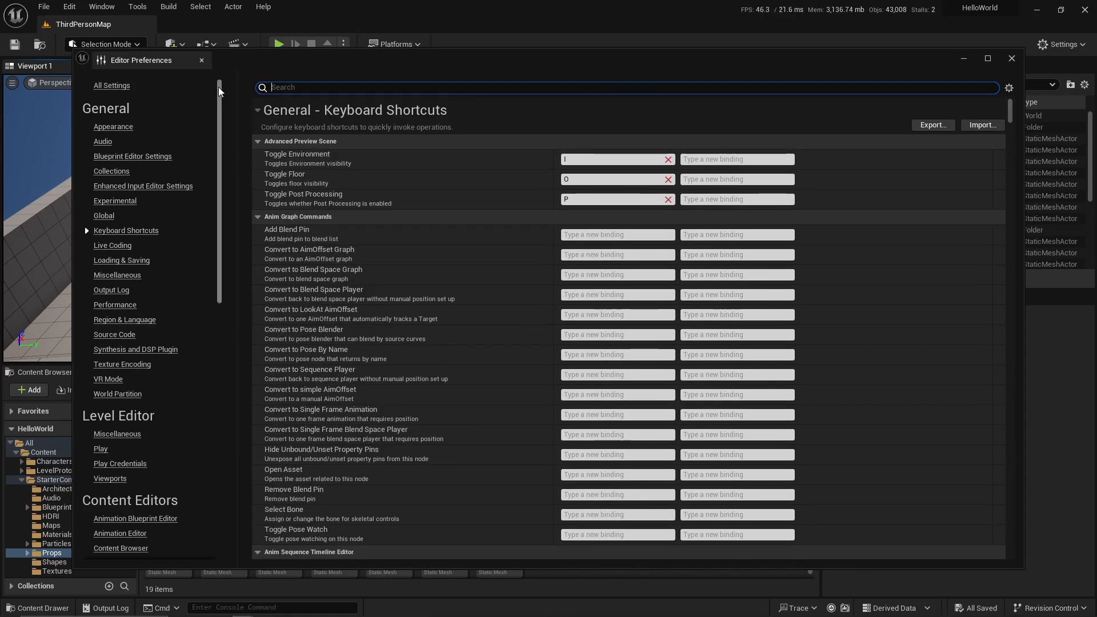
left_click(202, 60)
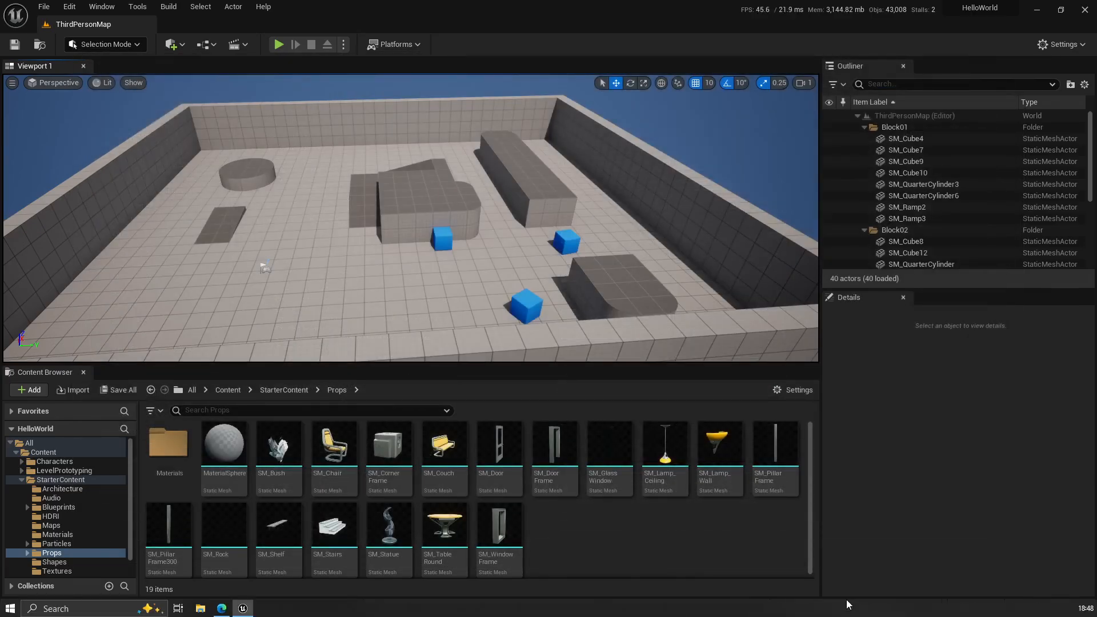
Look around the level and open the Place Actors panel.
right_click_drag(483, 246, 256, 154)
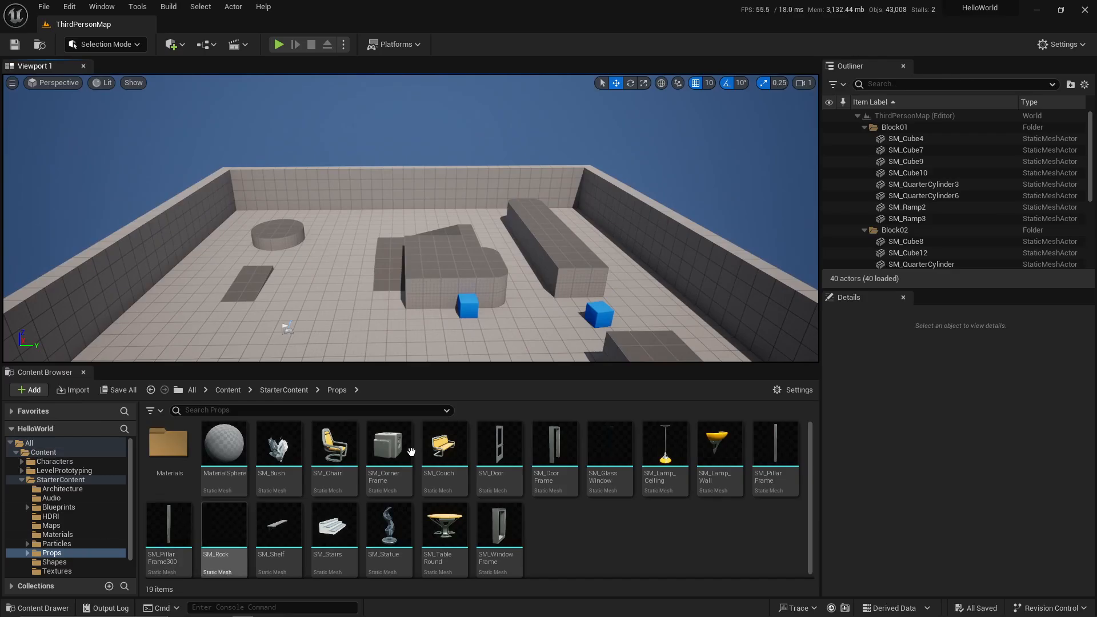
mouse_move(448, 274)
right_mouse_down()
mouse_move(467, 269)
mouse_move(454, 268)
right_mouse_up()
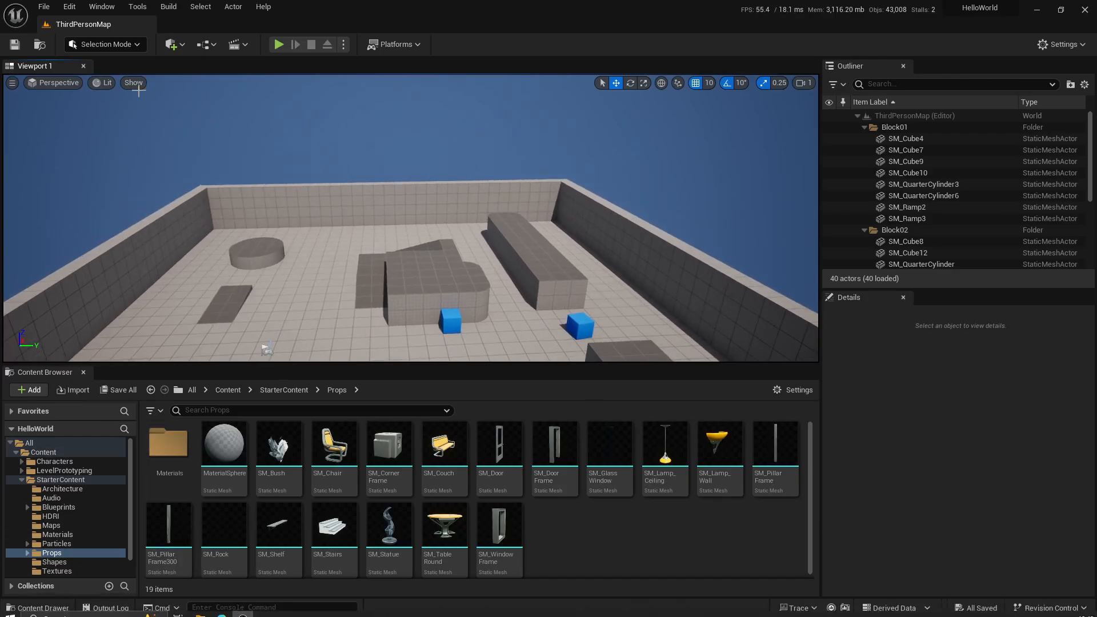
left_click(98, 6)
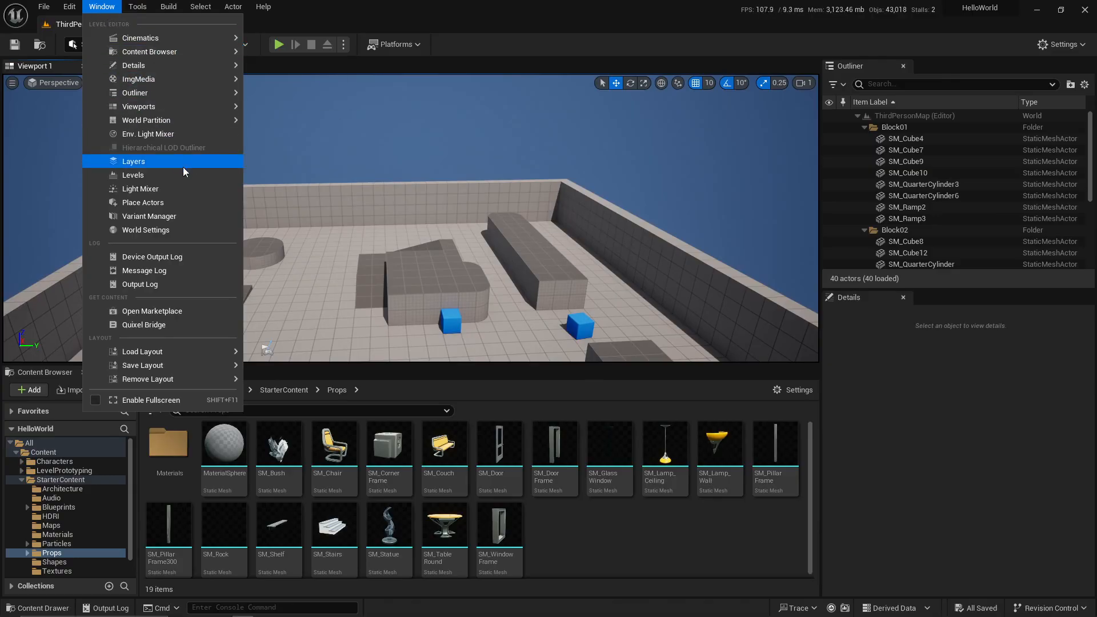
left_click(191, 206)
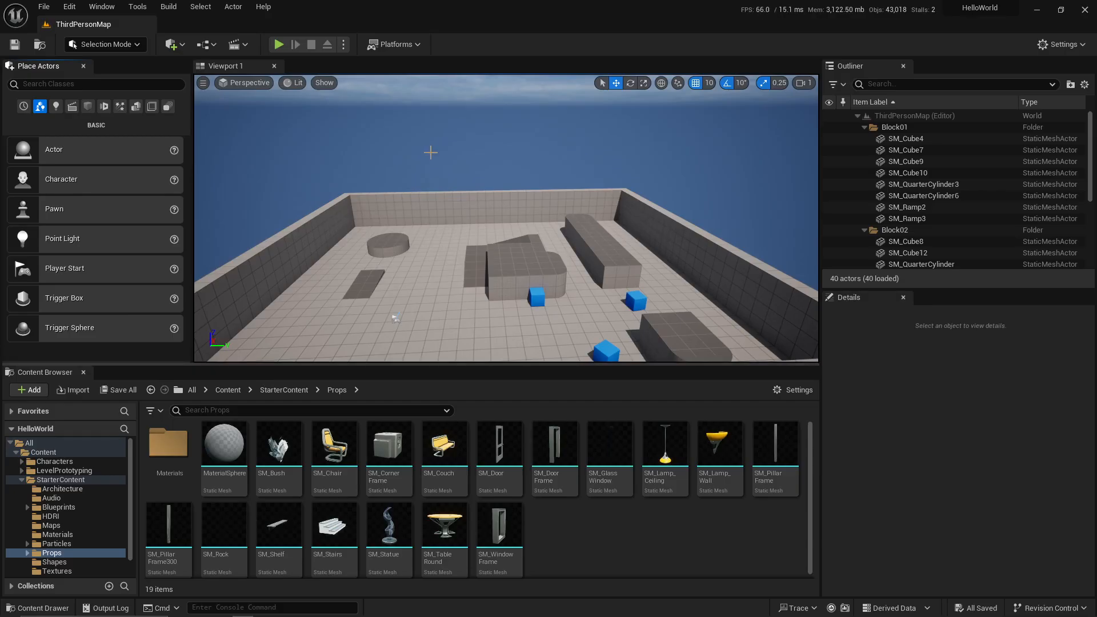
Collapse all docked panels to the window edges to enlarge the viewport and restore them, twice, looking around the level.
mouse_move(495, 235)
right_mouse_down()
mouse_move(474, 278)
mouse_move(507, 250)
right_mouse_up()
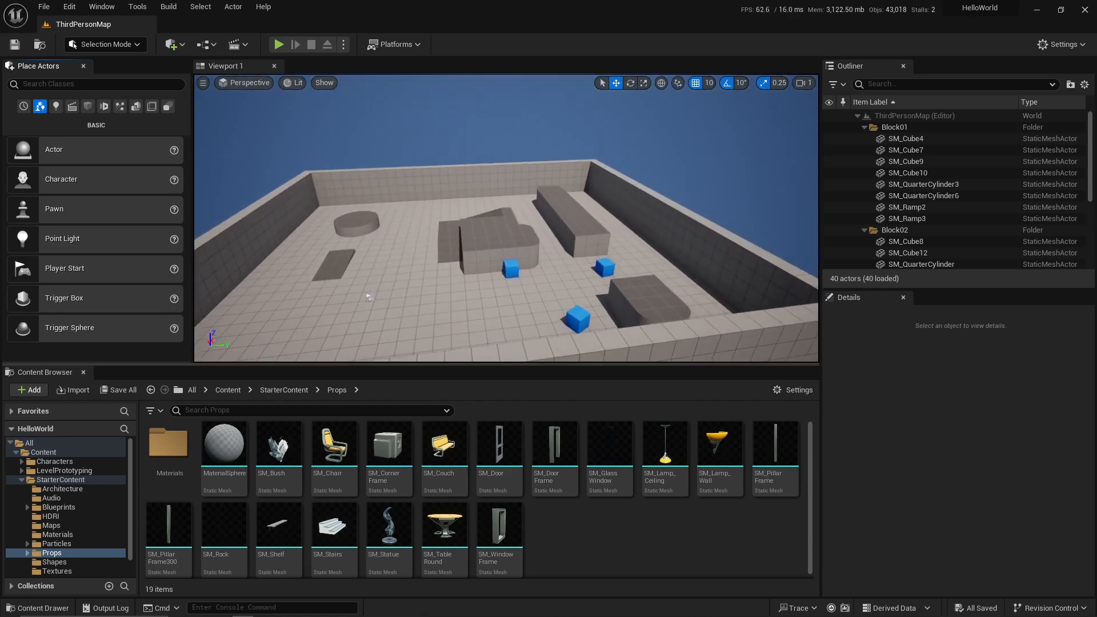
key("F10")
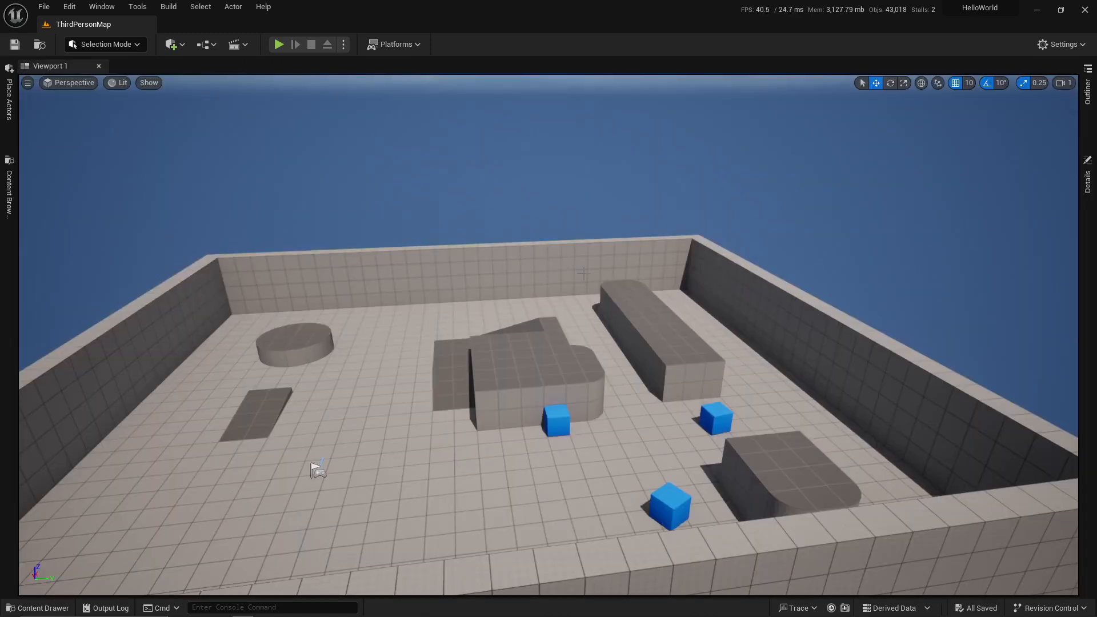
key("F10")
right_click_drag(556, 255, 488, 276)
key("F10")
key("F10")
mouse_move(252, 198)
right_mouse_down()
mouse_move(273, 194)
mouse_move(252, 198)
right_mouse_up()
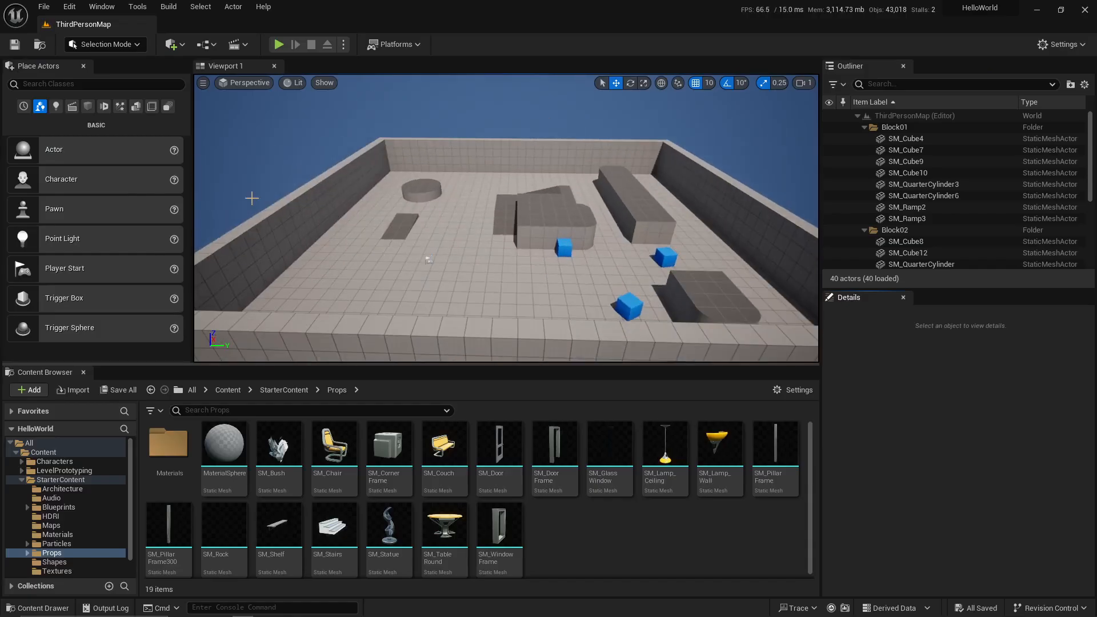
Place a Point Light from the Lights category on the arena floor and move it to about X 1140, Y 1170, Z 190.
left_click(59, 108)
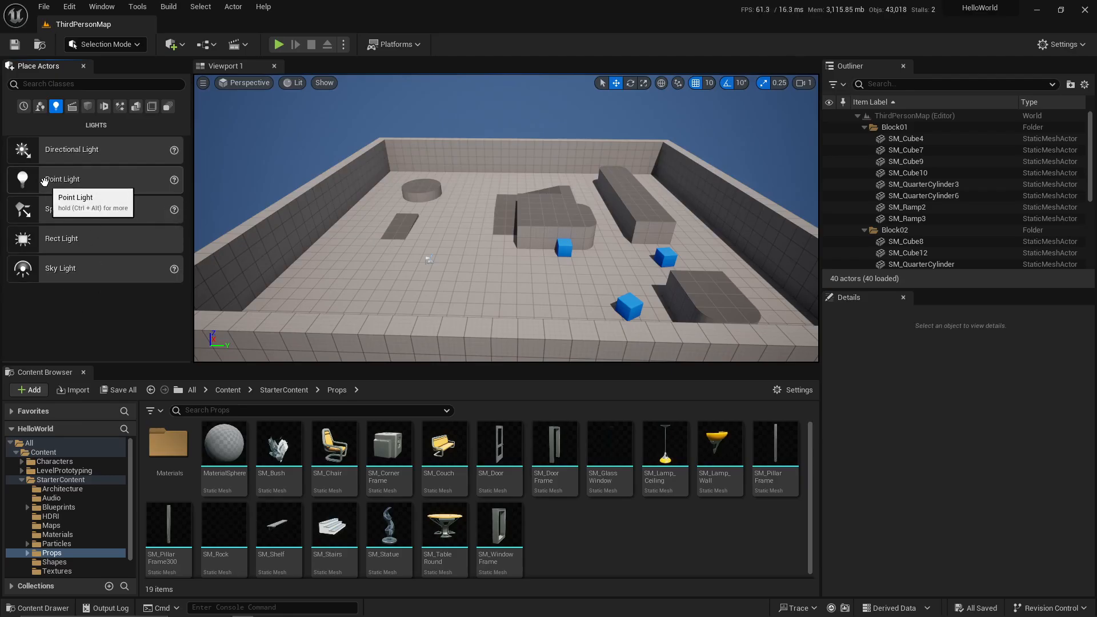
left_click_drag(62, 180, 456, 250)
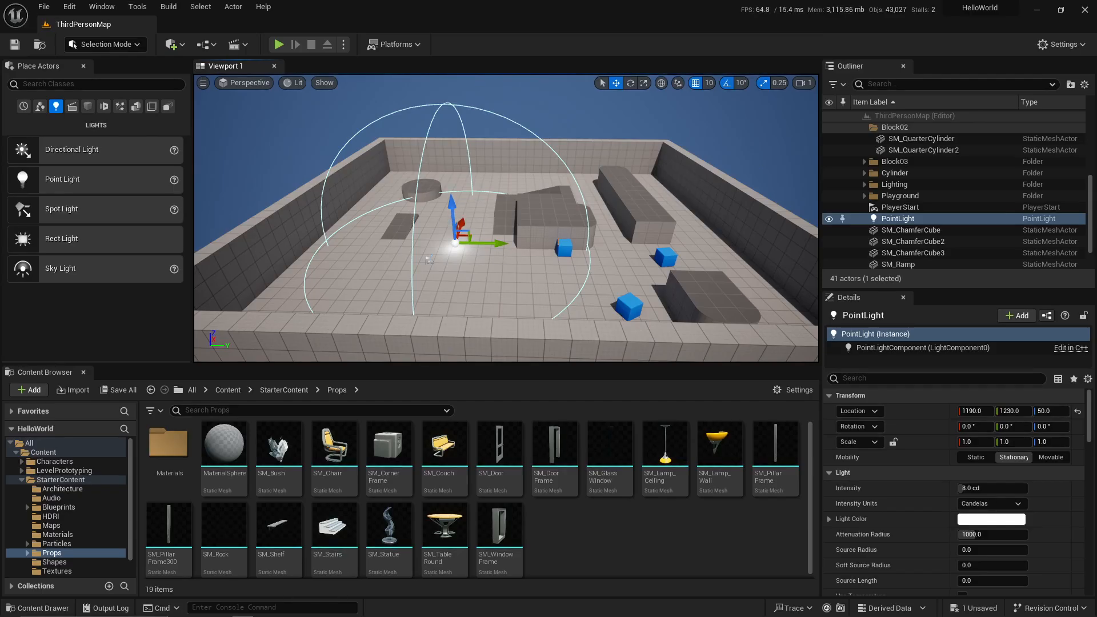
mouse_move(450, 198)
left_mouse_down()
mouse_move(449, 156)
mouse_move(472, 191)
mouse_move(455, 193)
left_mouse_up()
right_click_drag(454, 193, 366, 200)
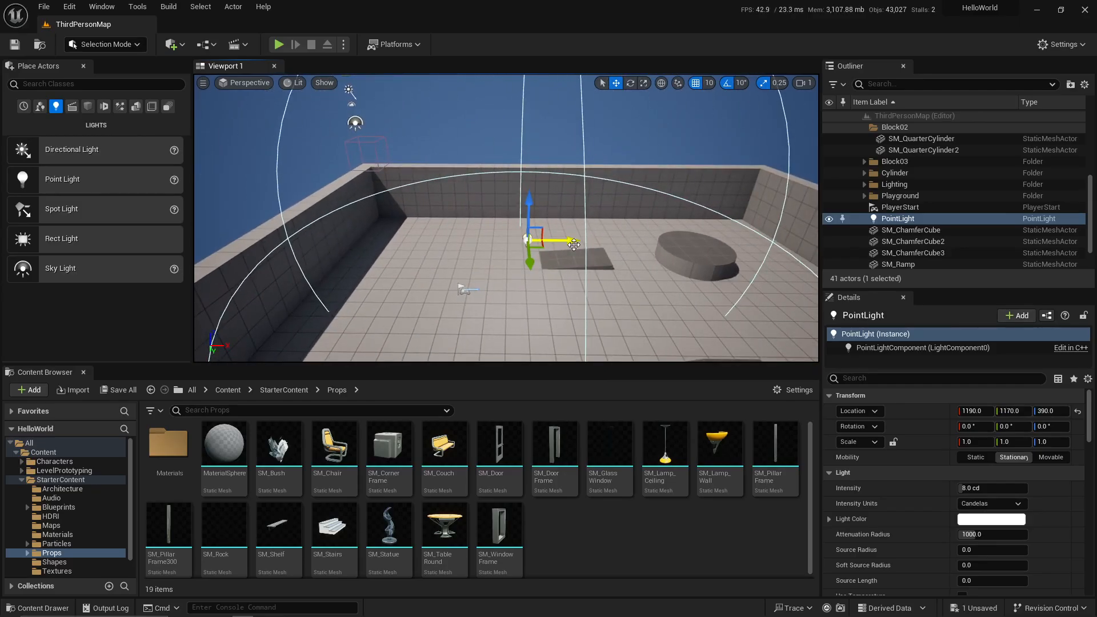
left_click_drag(526, 204, 516, 251)
right_click_drag(516, 252, 569, 221)
Alternate between the rotate and move gizmos on the point light, rotate it to -10° about Z, and return to the move gizmo.
key("e")
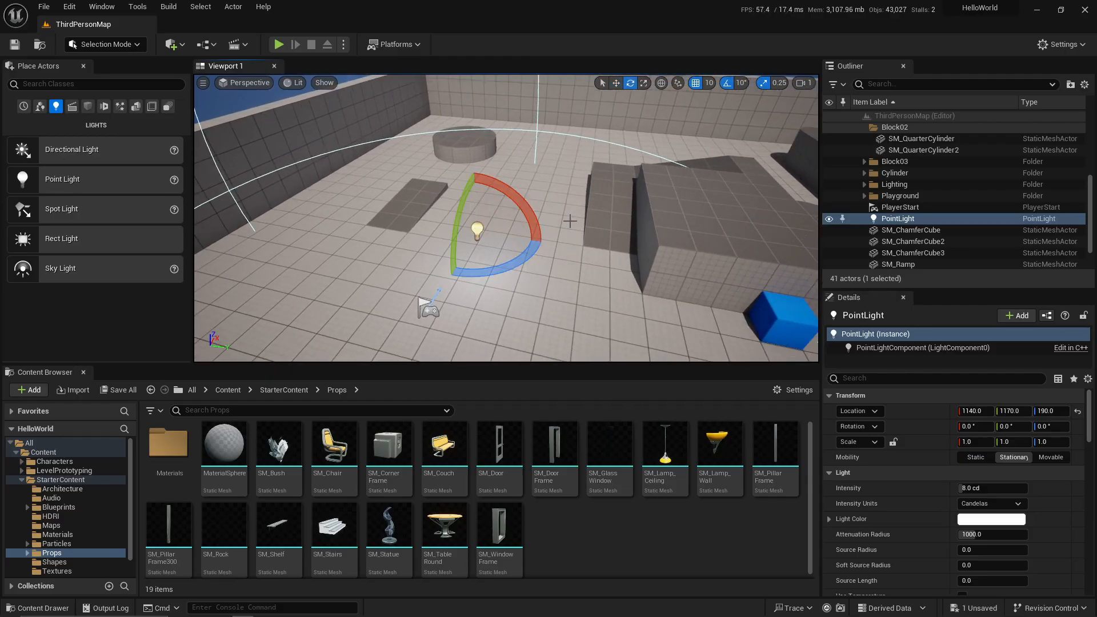
key("w")
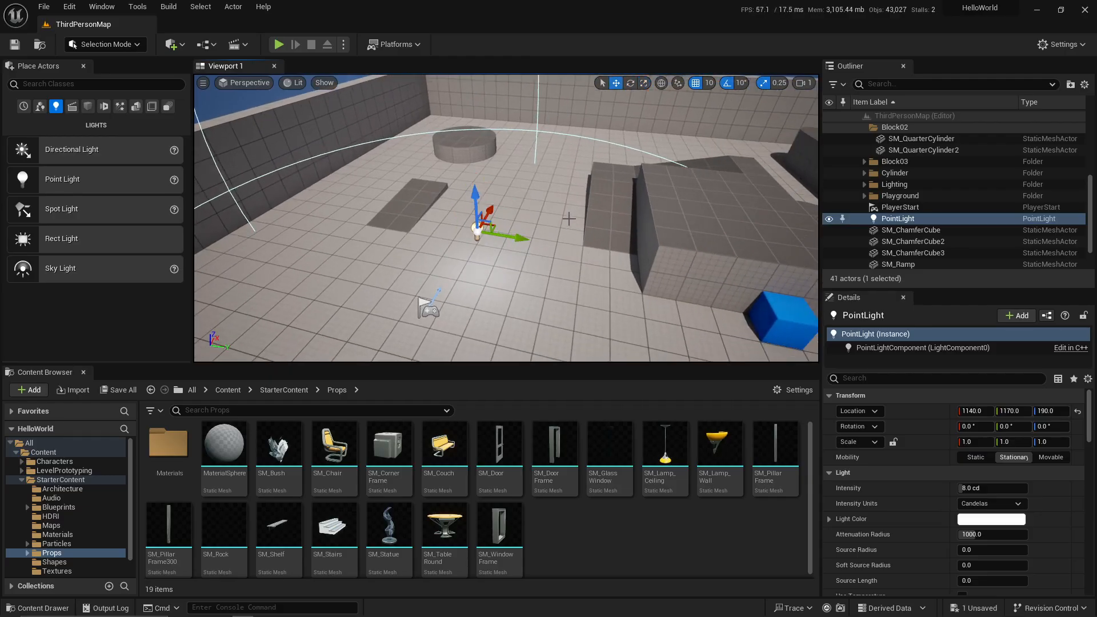
key("e")
right_click_drag(569, 219, 515, 266)
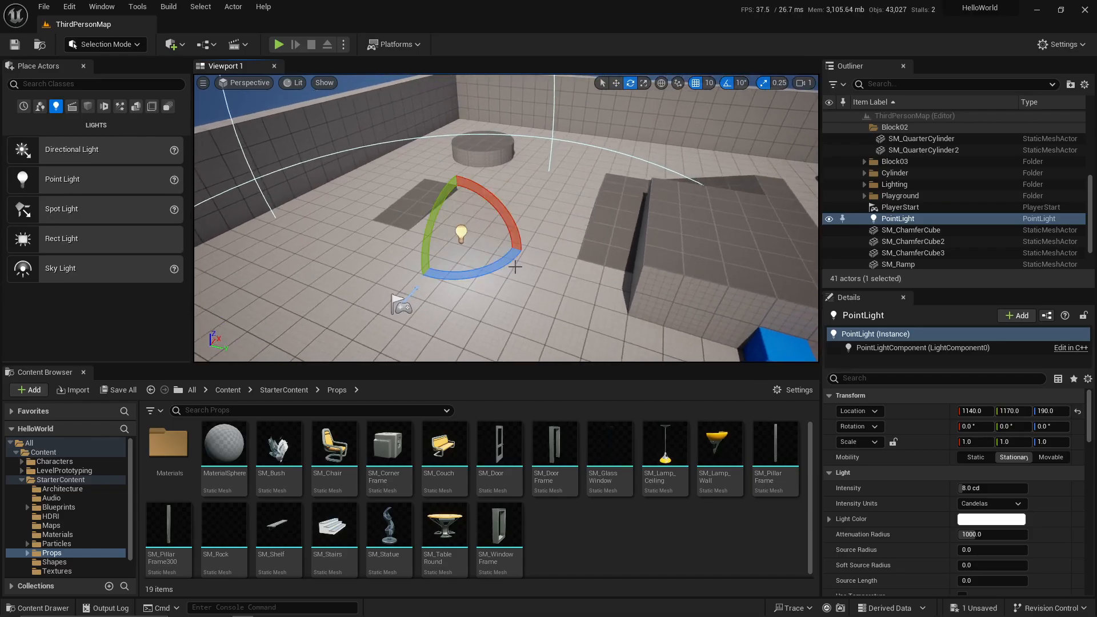
left_click_drag(472, 269, 461, 272)
right_click_drag(461, 272, 536, 257)
key("w")
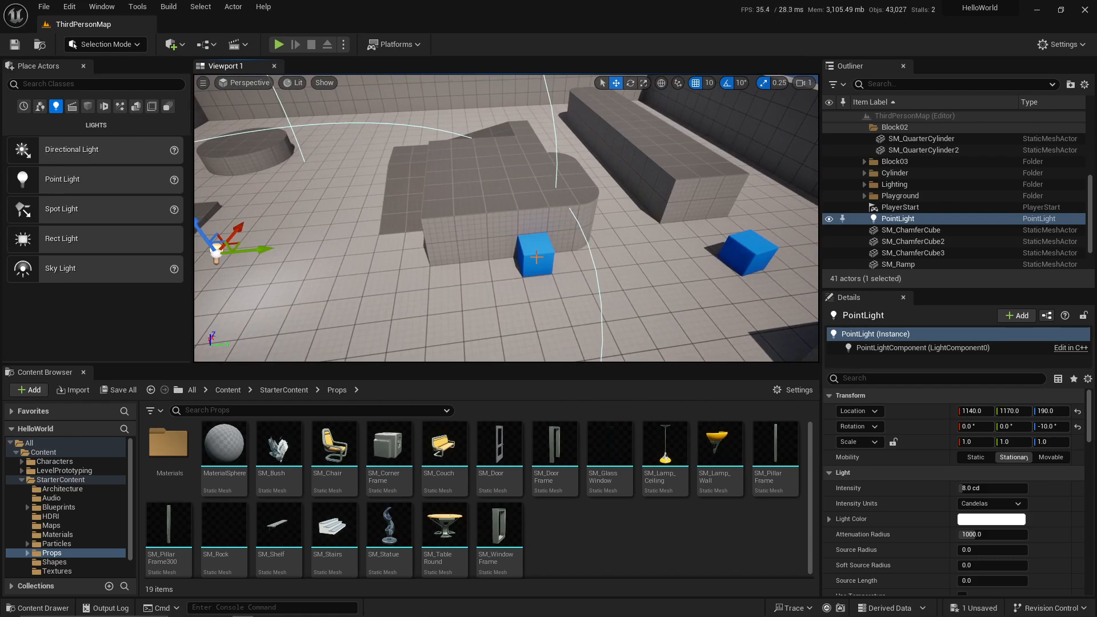
Select the blue SM_ChamferCube beside the central block and rotate it about Z with the rotate gizmo to about 90°.
left_click(537, 270)
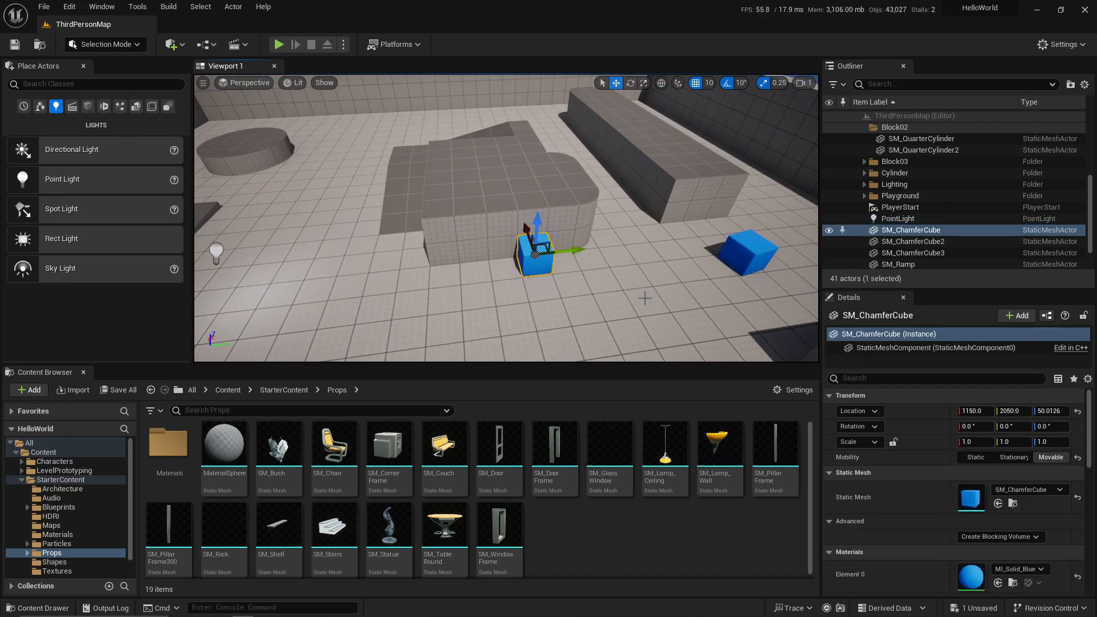
key("e")
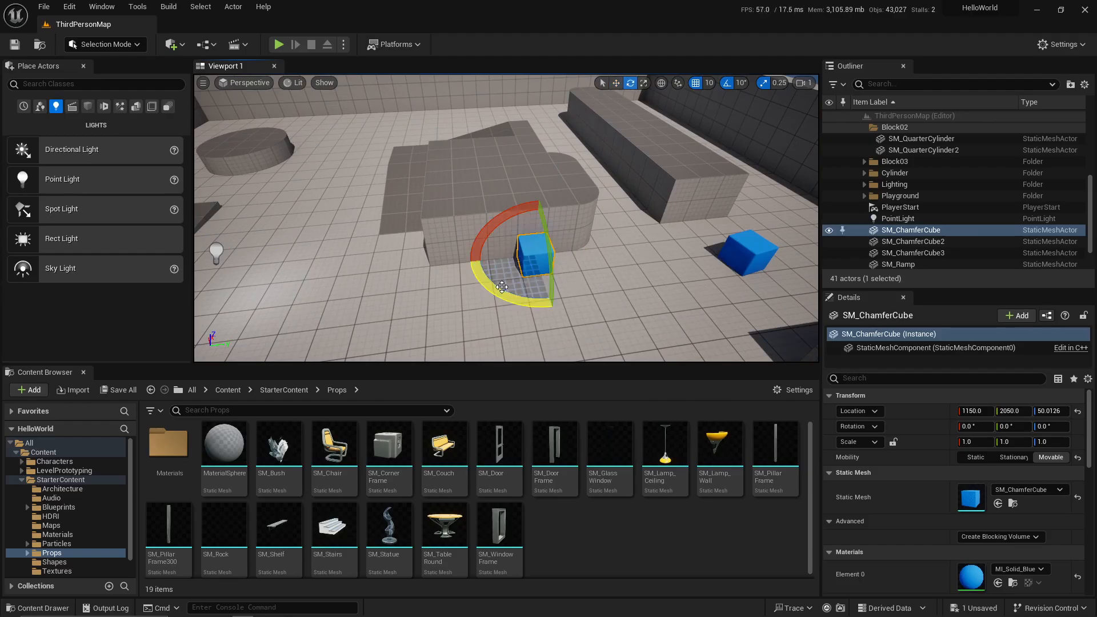
mouse_move(502, 287)
left_mouse_down()
mouse_move(428, 284)
mouse_move(537, 285)
mouse_move(446, 284)
mouse_move(483, 284)
left_mouse_up()
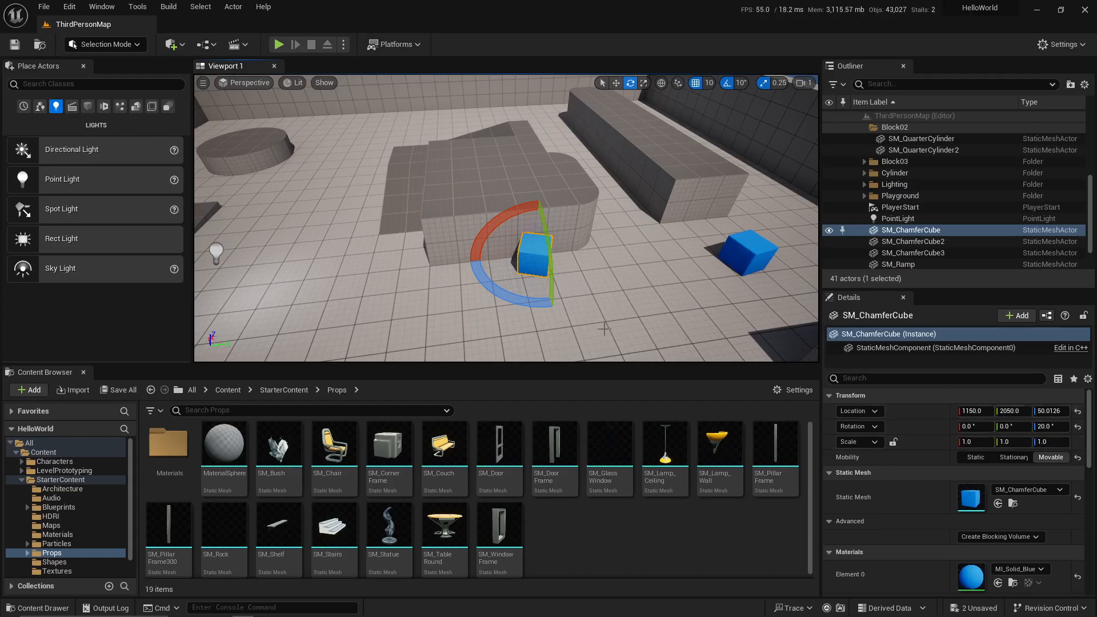
left_click_drag(1043, 426, 1067, 427)
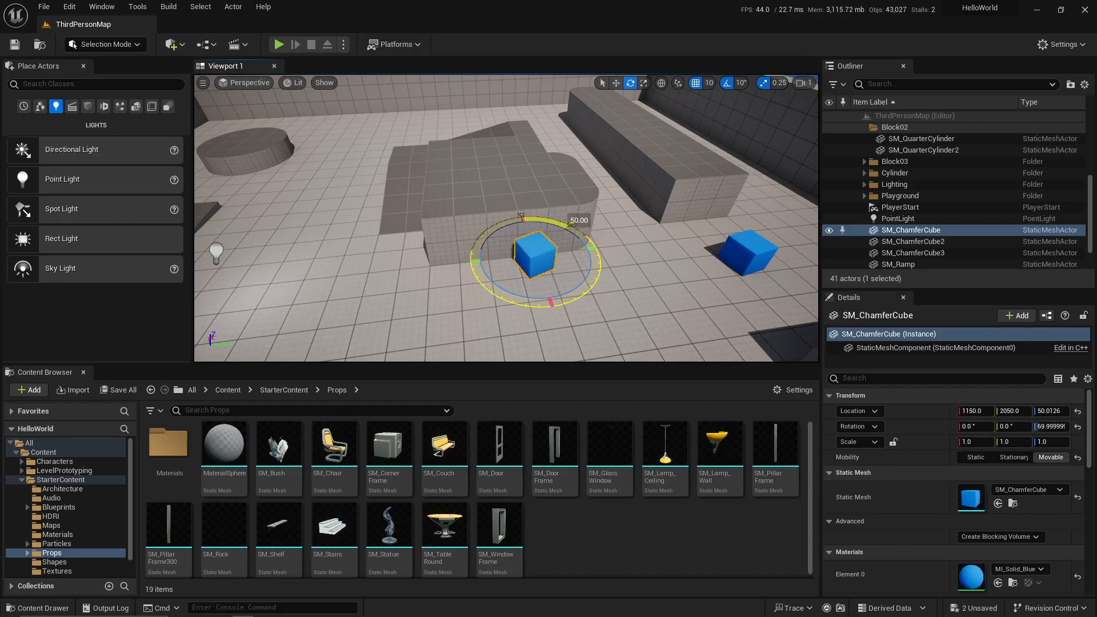
left_click_drag(600, 316, 616, 320)
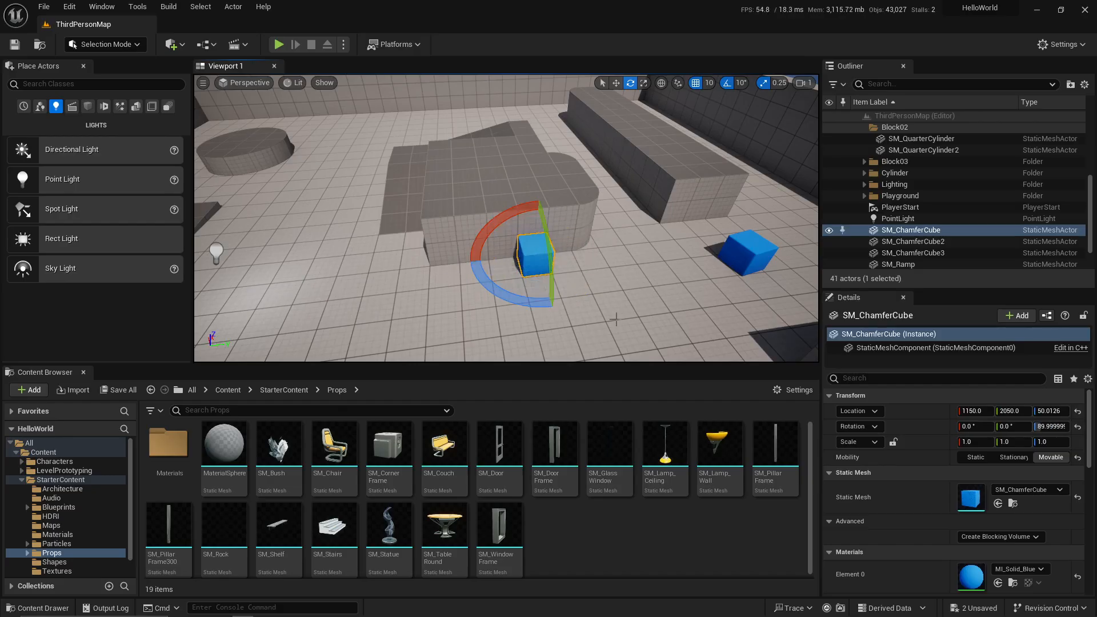
Set the selected chamfer cube's Z rotation to 43.5°.
left_click(1058, 426)
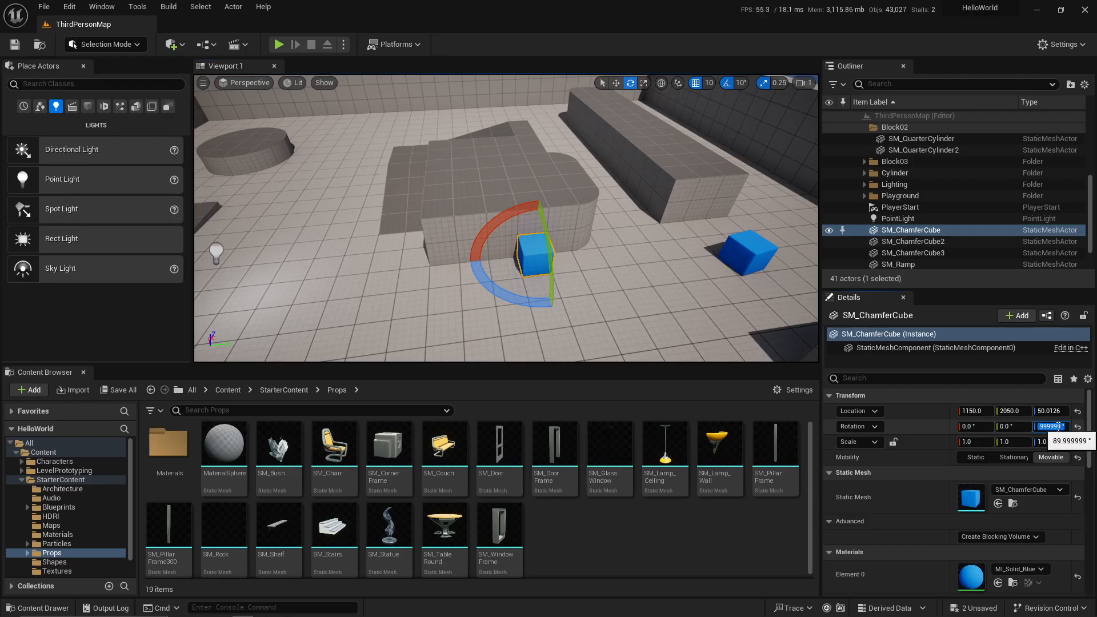
type("43.5")
key("Return")
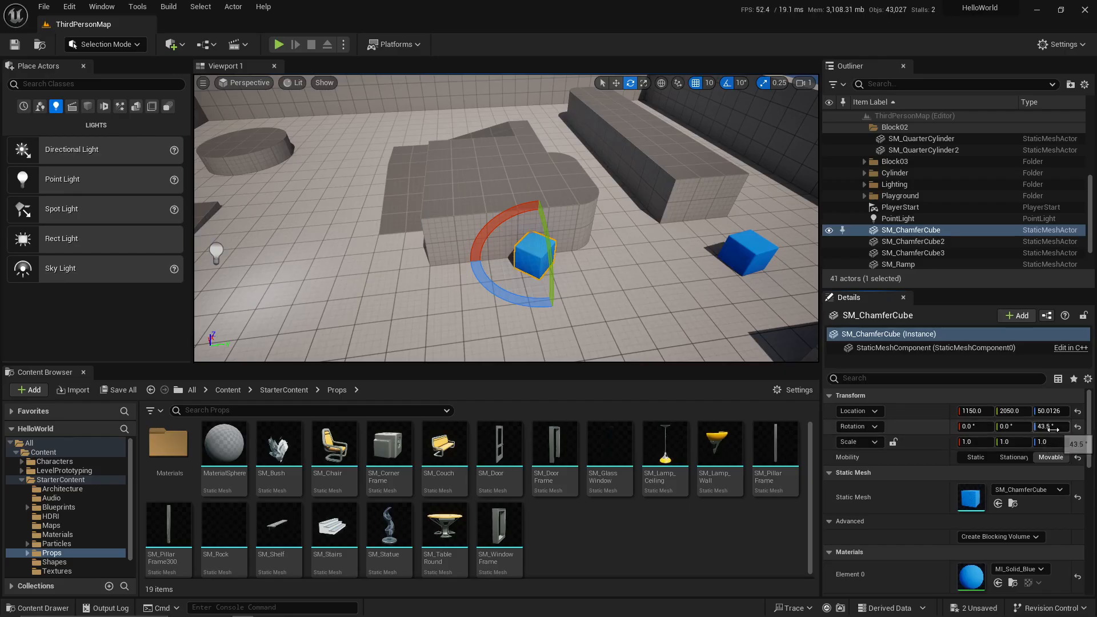
Switch the chamfer cube to the move gizmo and move it along the Y axis to 2200.
right_click_drag(621, 280, 587, 258)
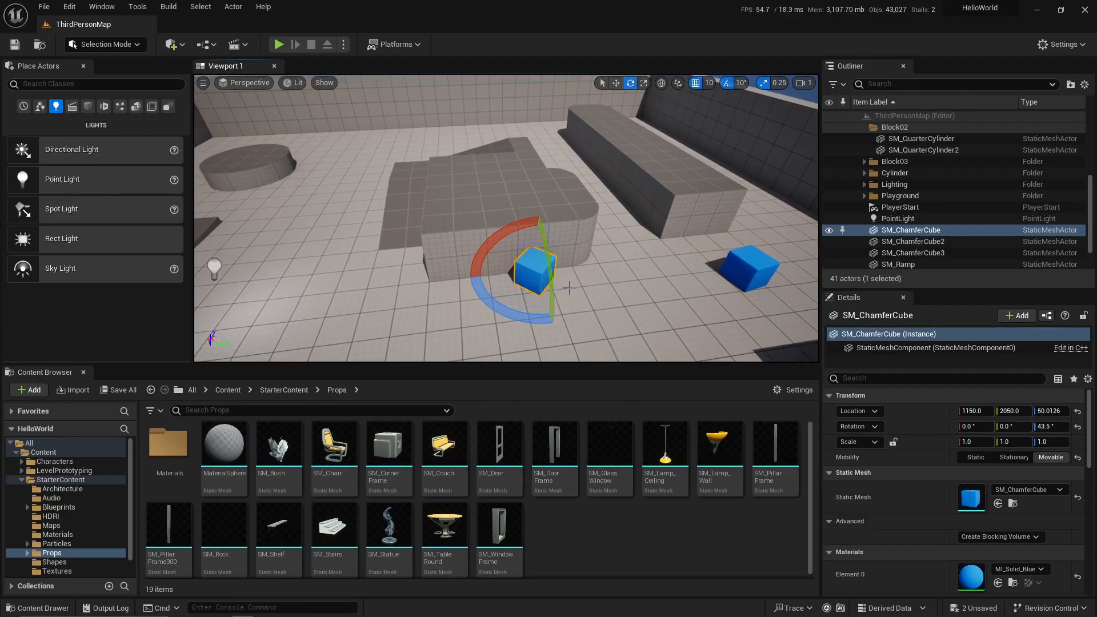
key("w")
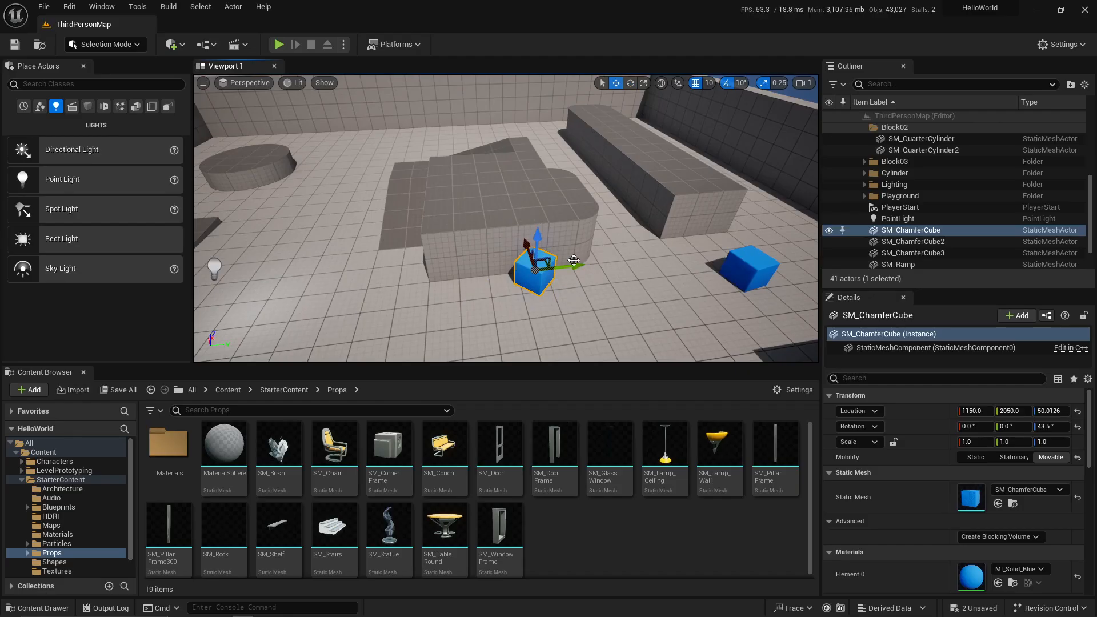
left_click_drag(574, 260, 609, 285)
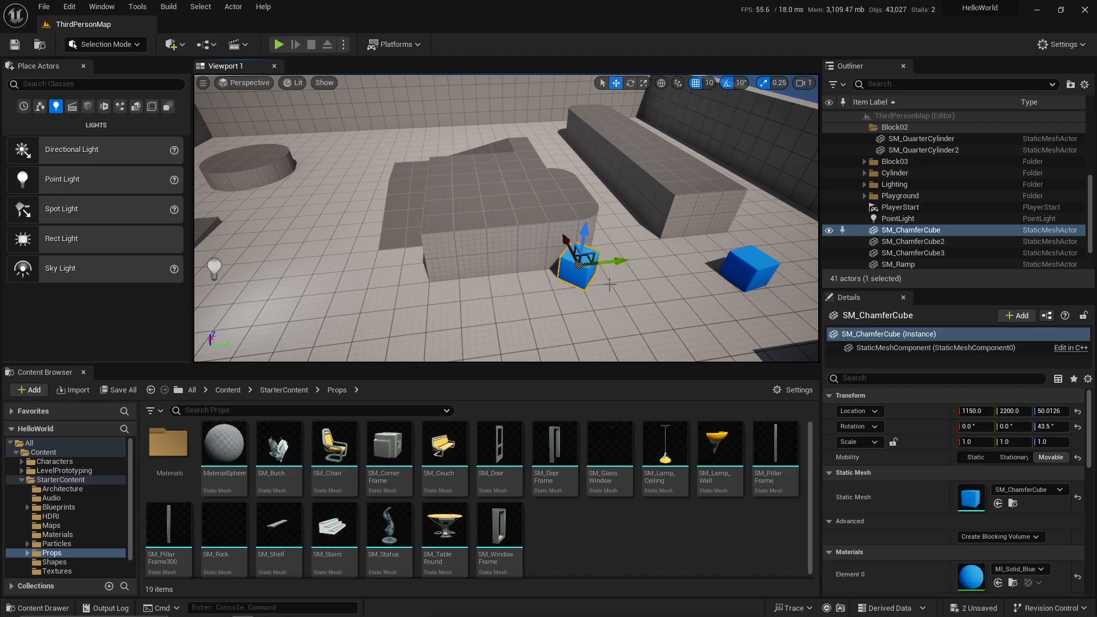
Switch the chamfer cube to the scale gizmo and scale it along its axes to about 1.25, 3.0 and -0.25.
key("r")
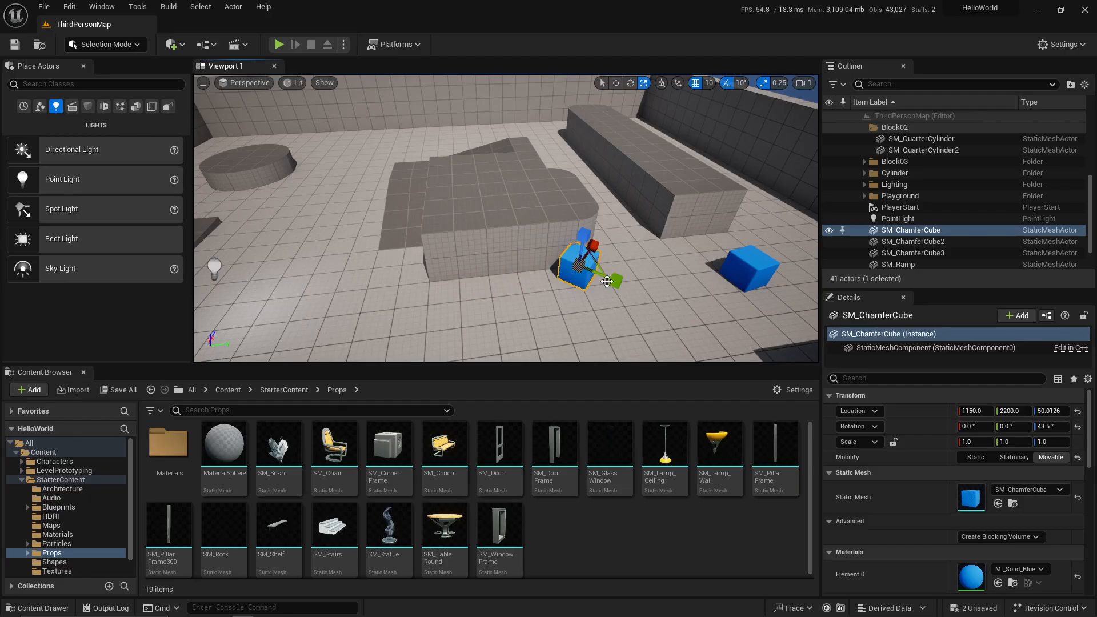
left_click_drag(616, 281, 624, 249)
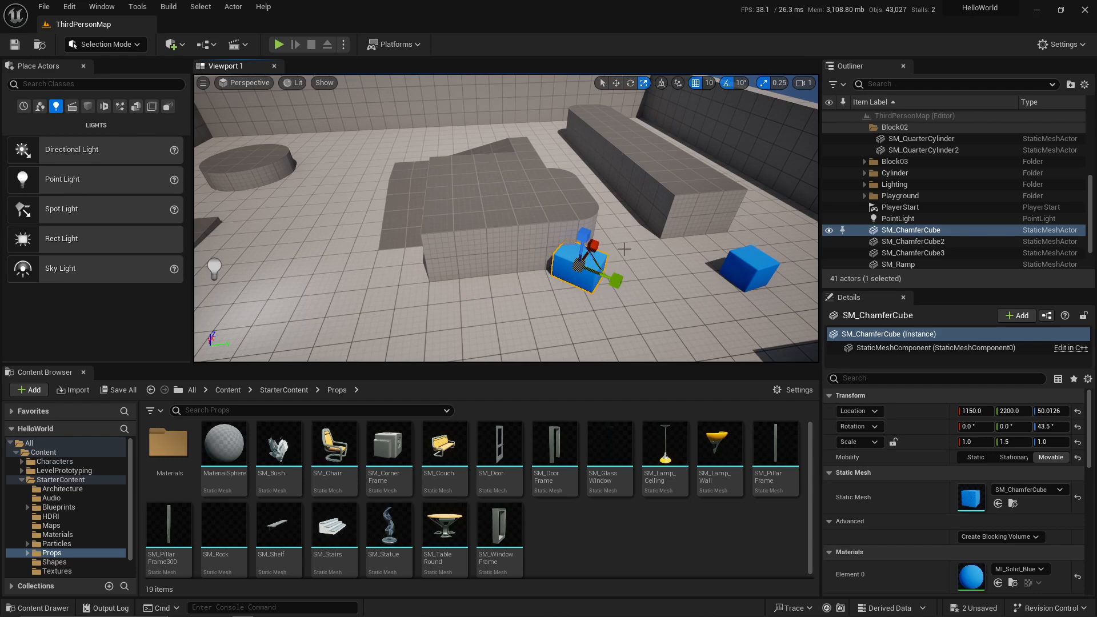
right_click_drag(619, 275, 529, 295)
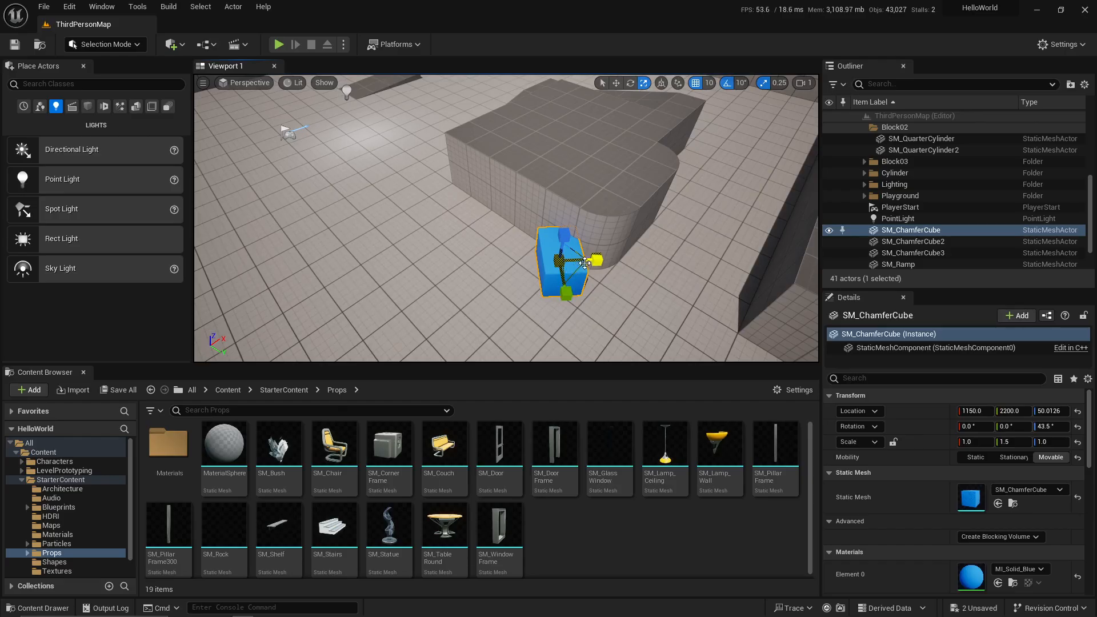
left_click_drag(576, 268, 614, 285)
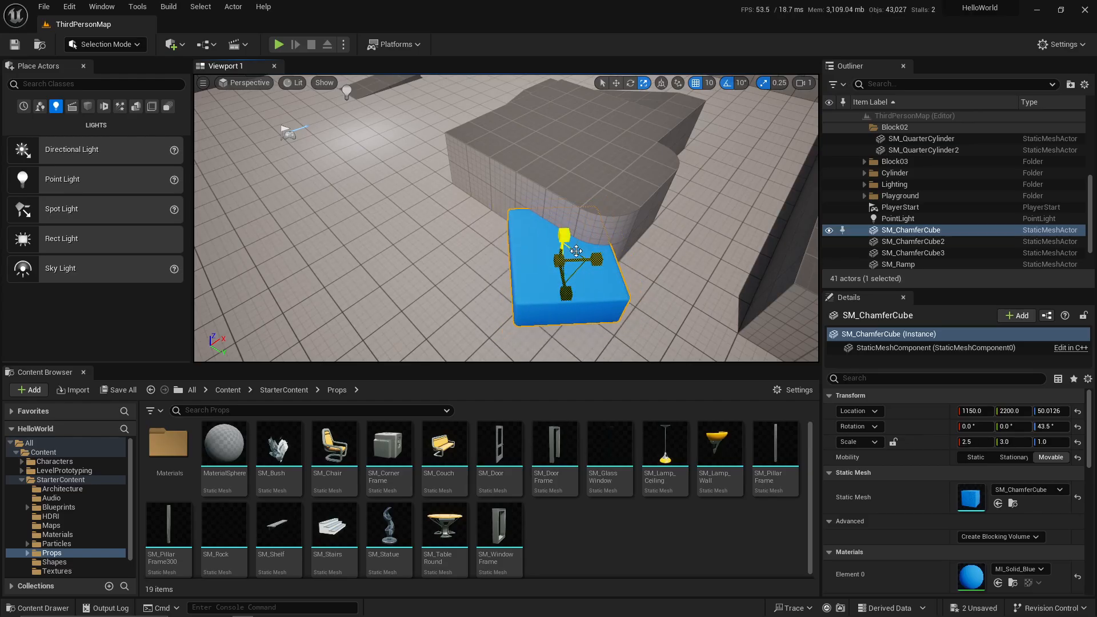
mouse_move(576, 251)
left_mouse_down()
mouse_move(599, 234)
mouse_move(575, 250)
left_mouse_up()
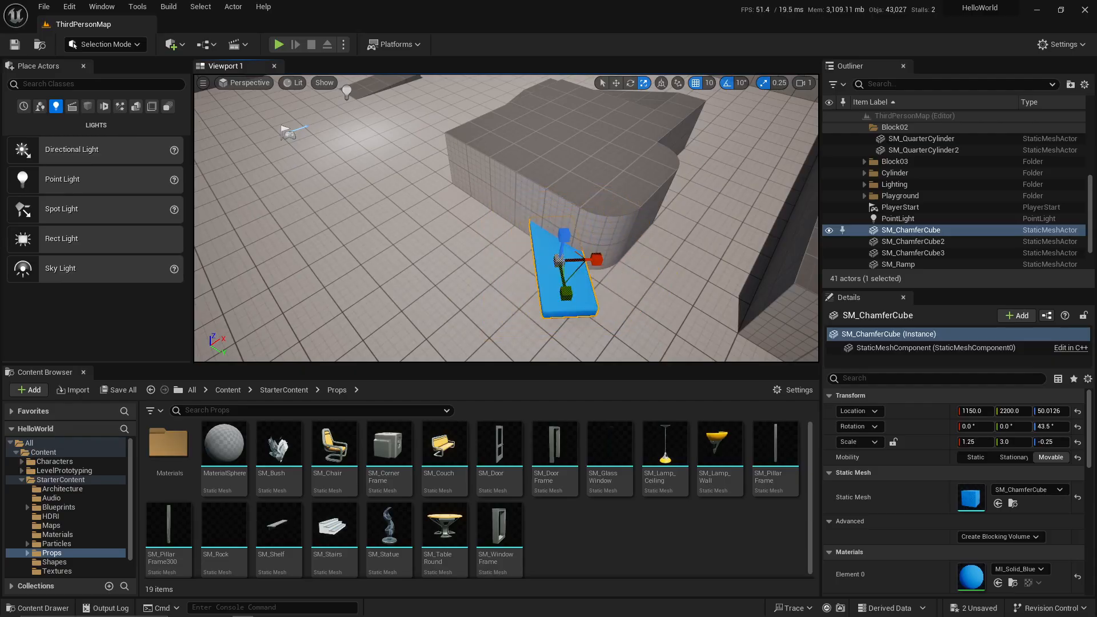
Scale the chamfer cube on all axes together to about 2.0, 3.75 and -1.0, and return to the move gizmo.
right_click_drag(506, 277, 563, 262)
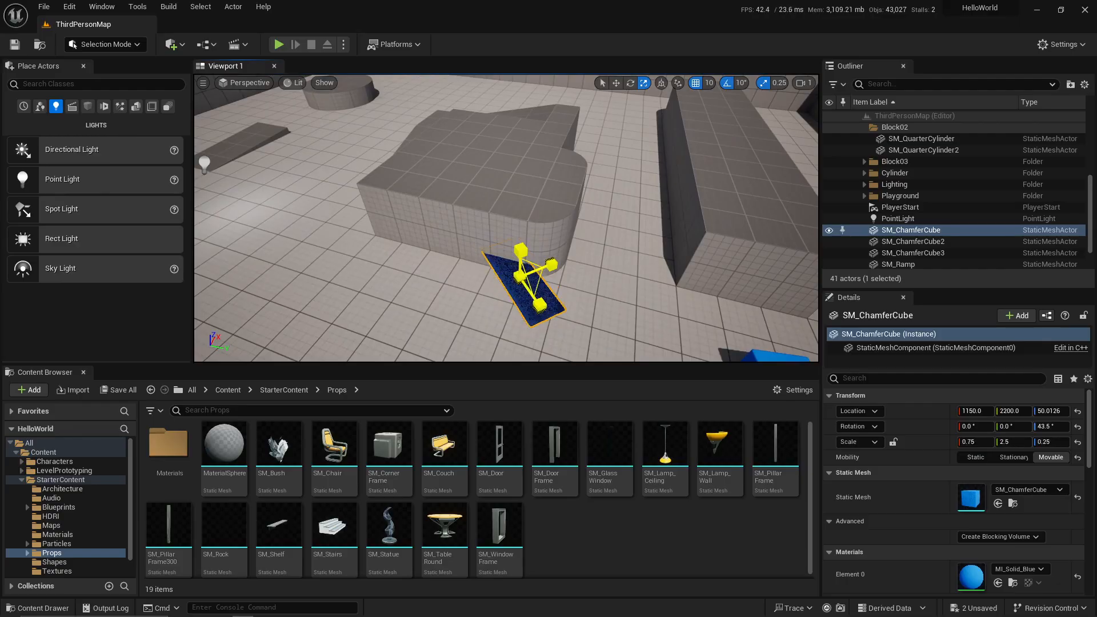
mouse_move(519, 277)
left_mouse_down()
mouse_move(551, 260)
mouse_move(521, 277)
left_mouse_up()
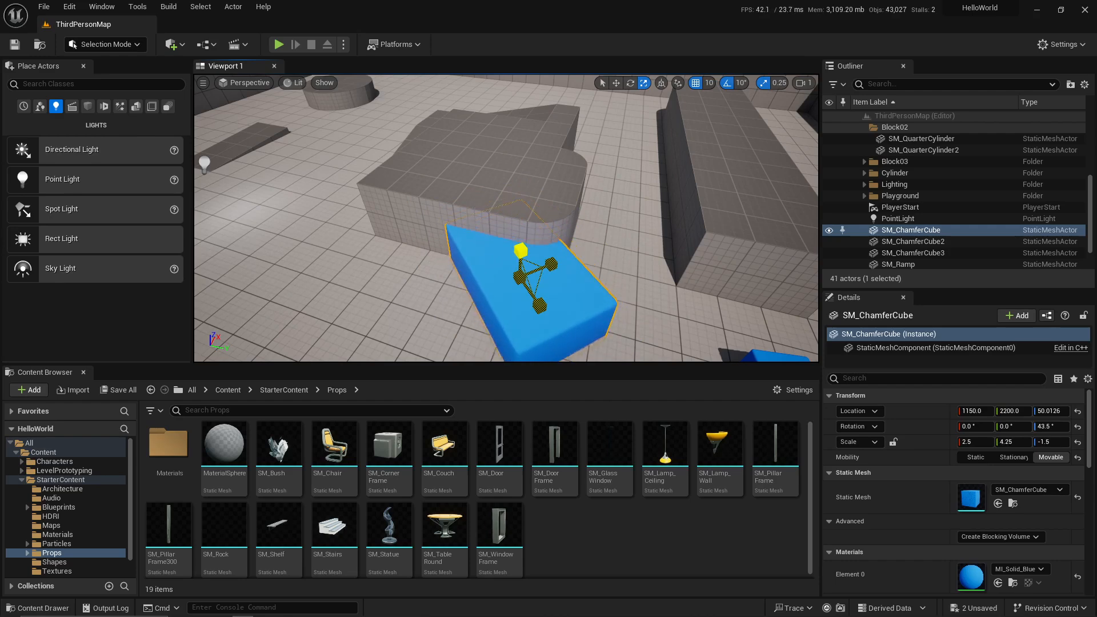
key("w")
Delete the existing point light, place a new Point Light on the floor, and move it to about 1080, 1230, 150.
right_click_drag(599, 262, 424, 197)
left_click(407, 181)
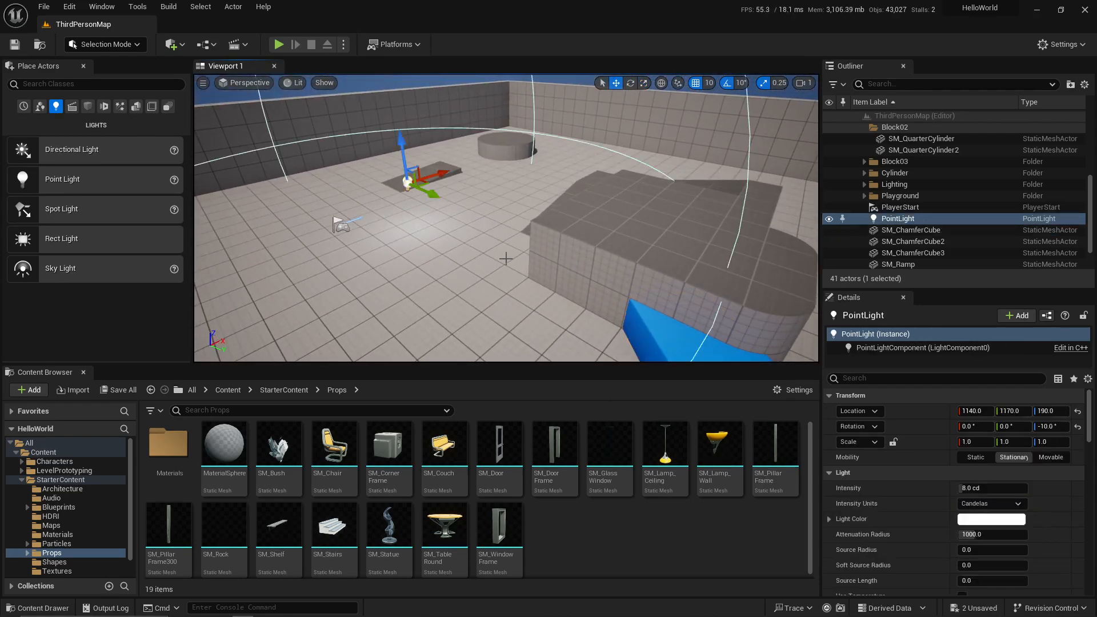
key("Delete")
right_click_drag(506, 258, 438, 239)
left_click_drag(132, 179, 375, 275)
left_click_drag(362, 227, 354, 196)
right_click_drag(366, 201, 474, 199)
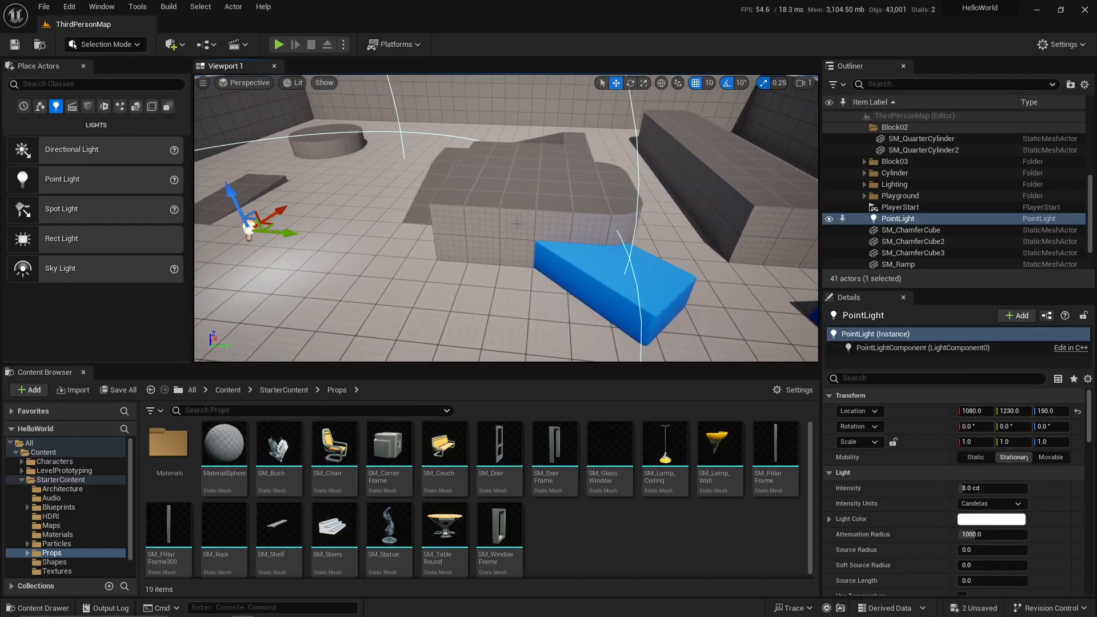
Select the stretched blue chamfer cube and set its X scale to 1.
left_click(685, 284)
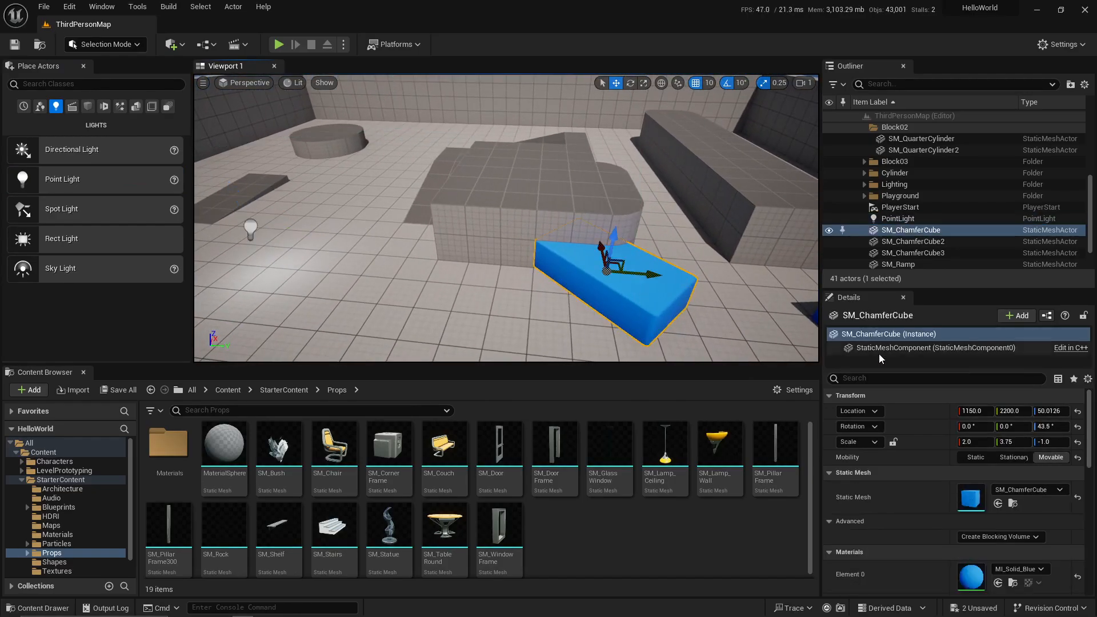
left_click(895, 443)
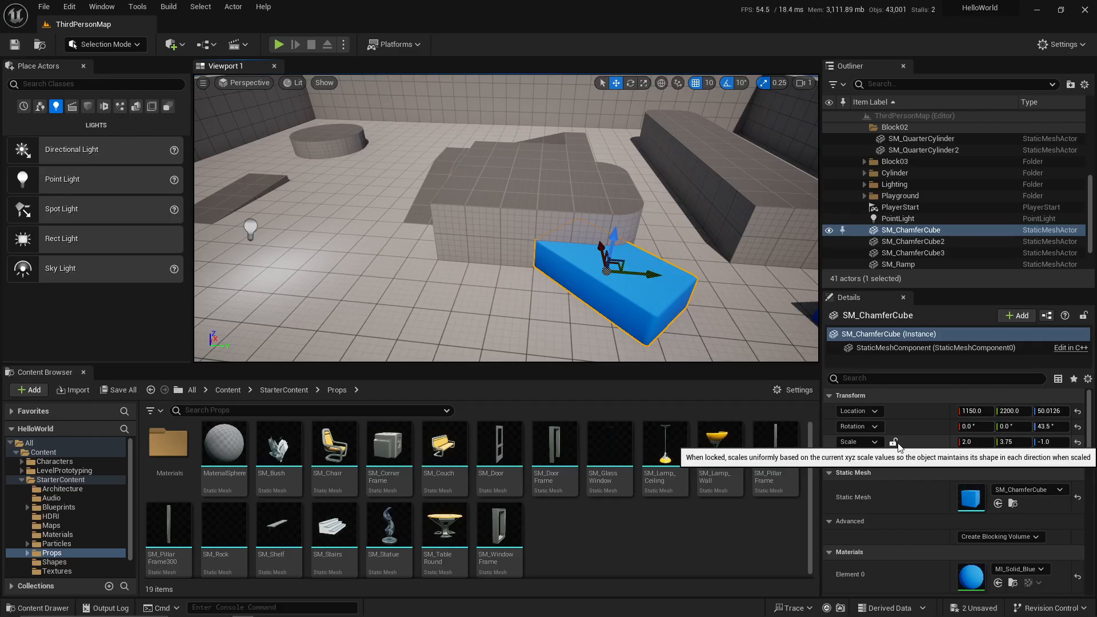
left_click(974, 444)
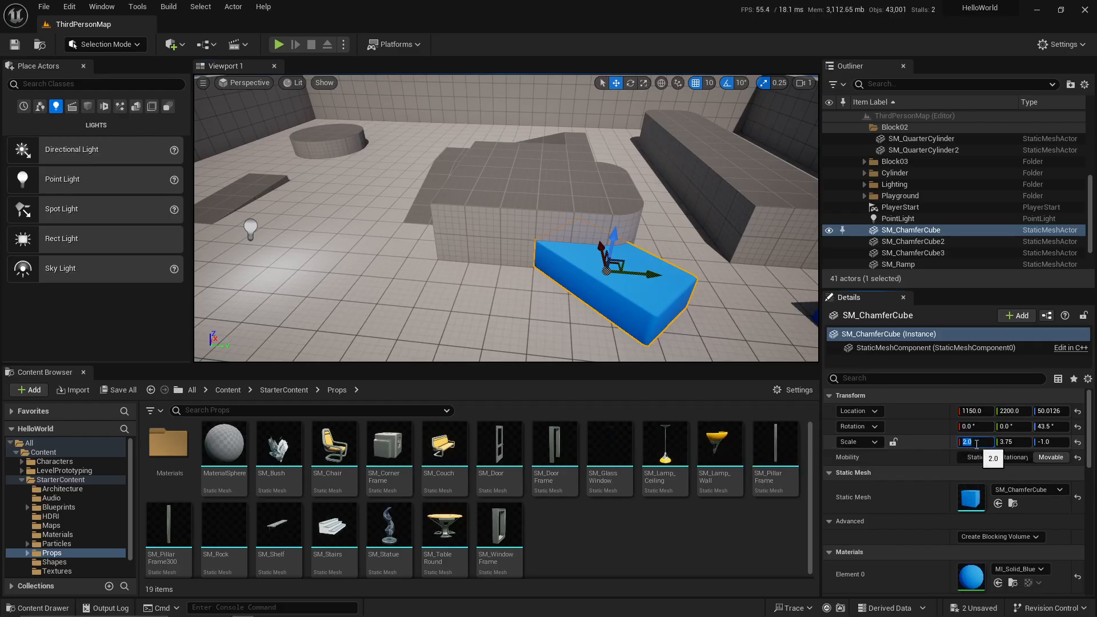
type("1")
key("Return")
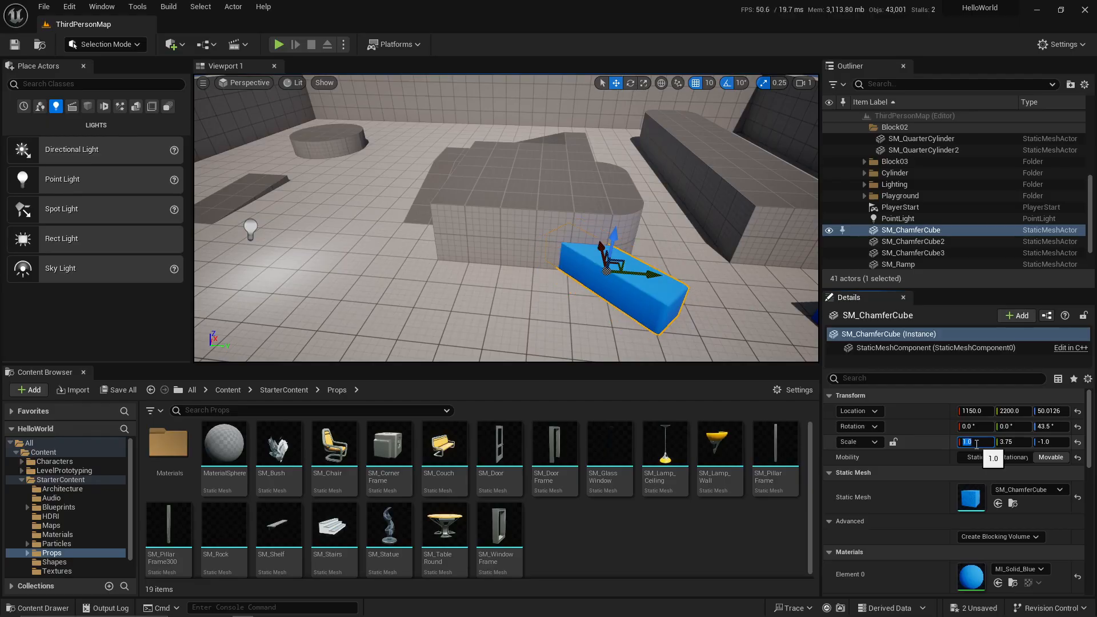
Lock the chamfer cube's scale proportions and set its X scale to 2.
left_click(894, 444)
type("2")
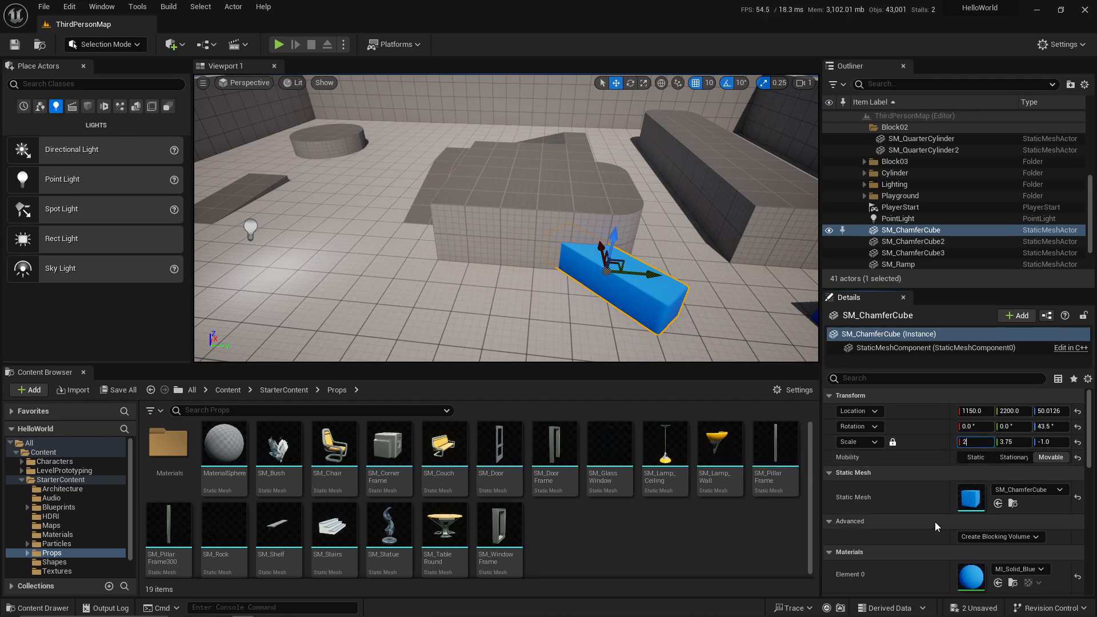
key("Return")
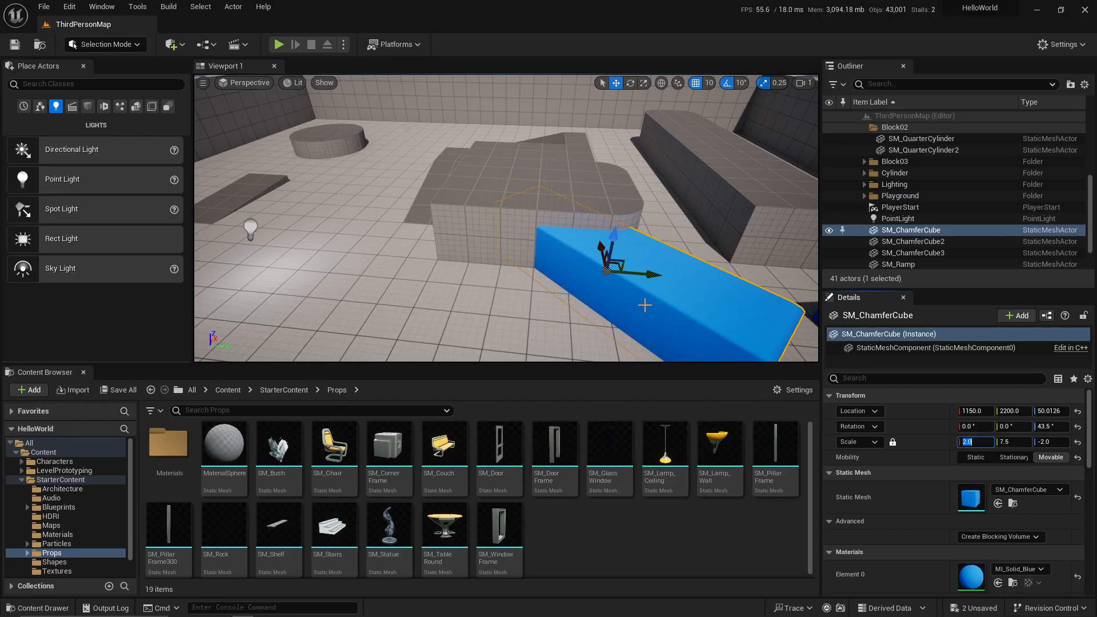
right_click_drag(646, 306, 686, 305)
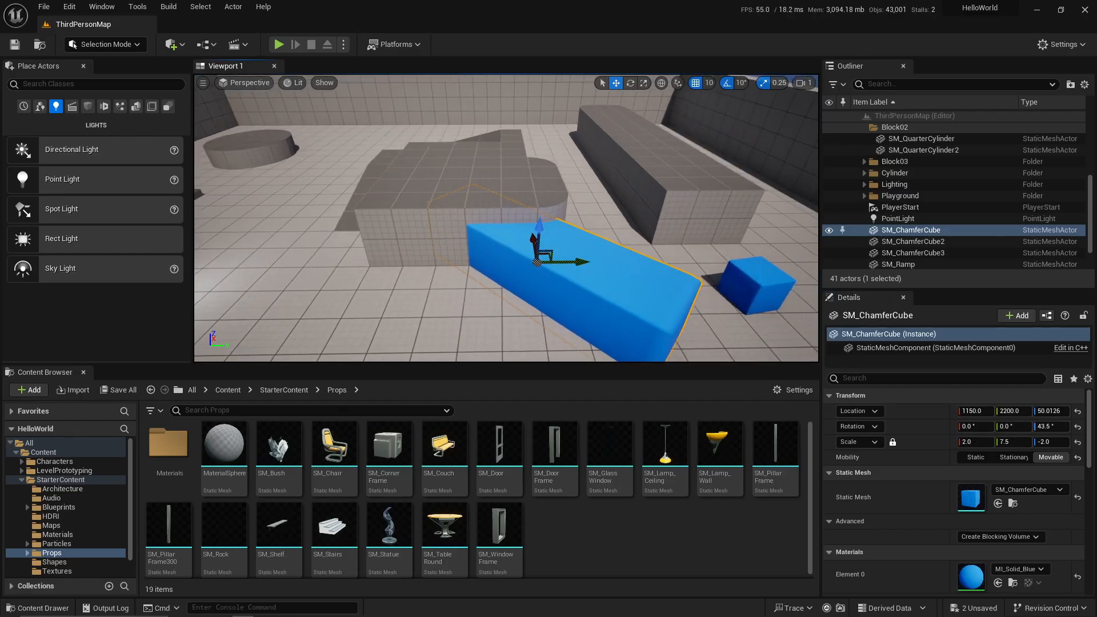
left_click(894, 442)
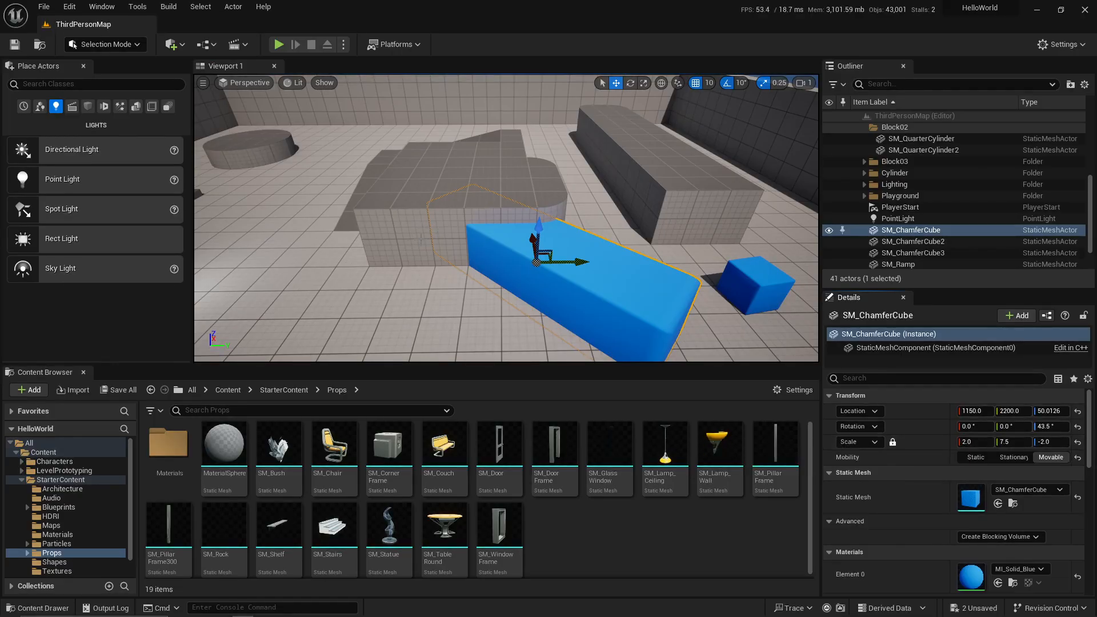
Select the point light, toggle between the rotate and move gizmos, and move it to about Y 1240 and Z 260.
right_click_drag(422, 242, 394, 243)
left_click(322, 221)
right_click_drag(323, 221, 309, 222)
key("e")
key("w")
mouse_move(438, 227)
left_mouse_down()
mouse_move(455, 227)
mouse_move(441, 227)
left_mouse_up()
left_click_drag(396, 183, 390, 156)
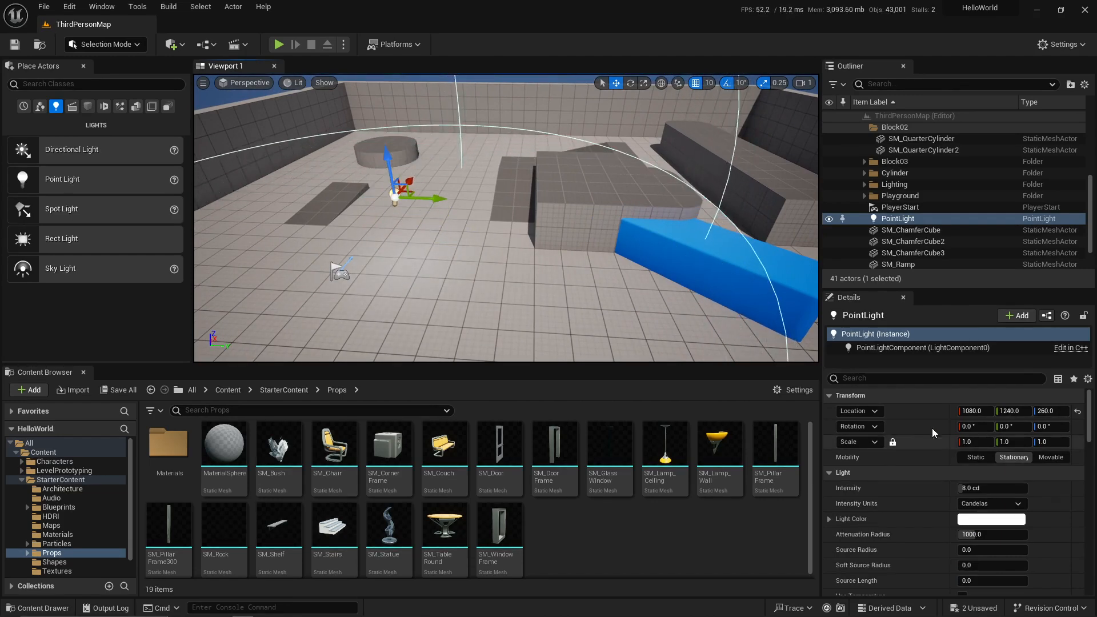
right_click_drag(456, 216, 543, 222)
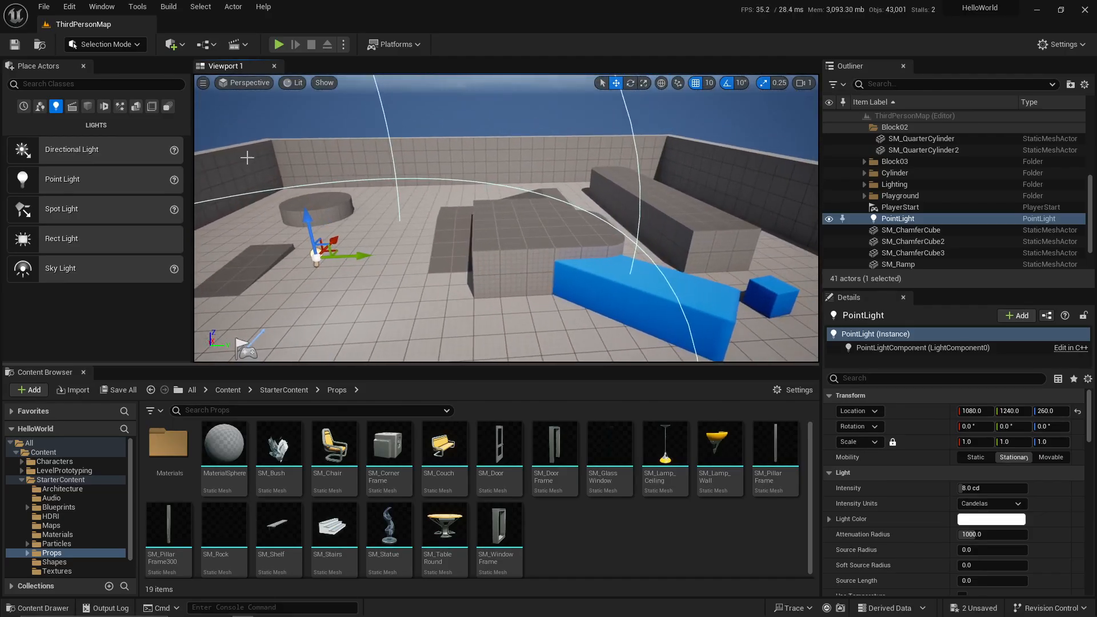
Look through the placeable actor categories Shapes, Media Plate, Visual Effects, Geometry, Volumes and All Classes.
left_click(88, 107)
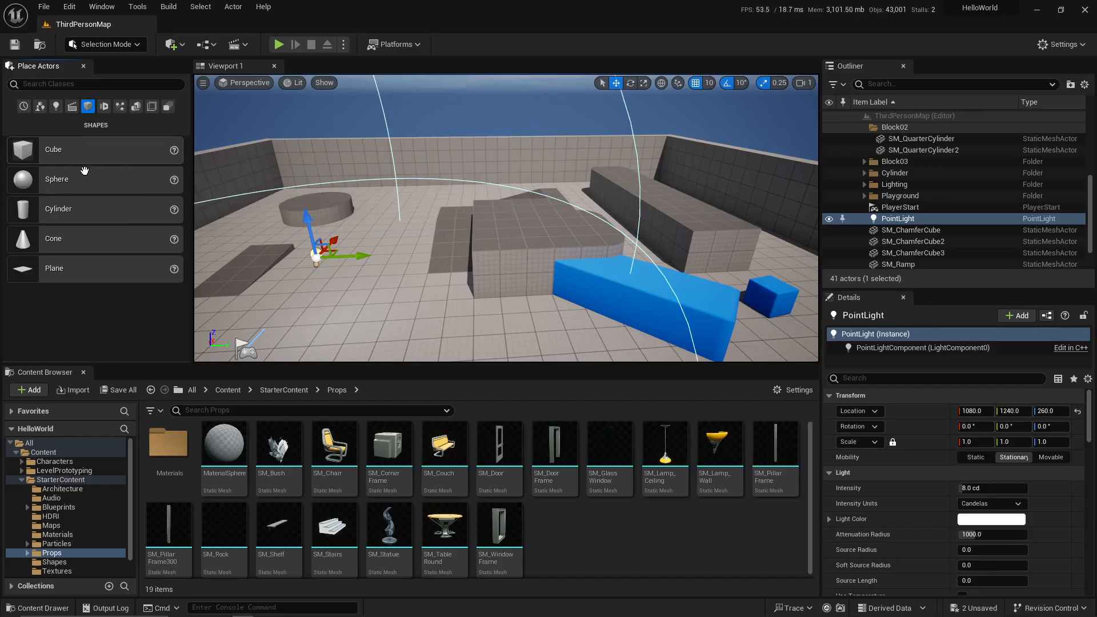
left_click(103, 107)
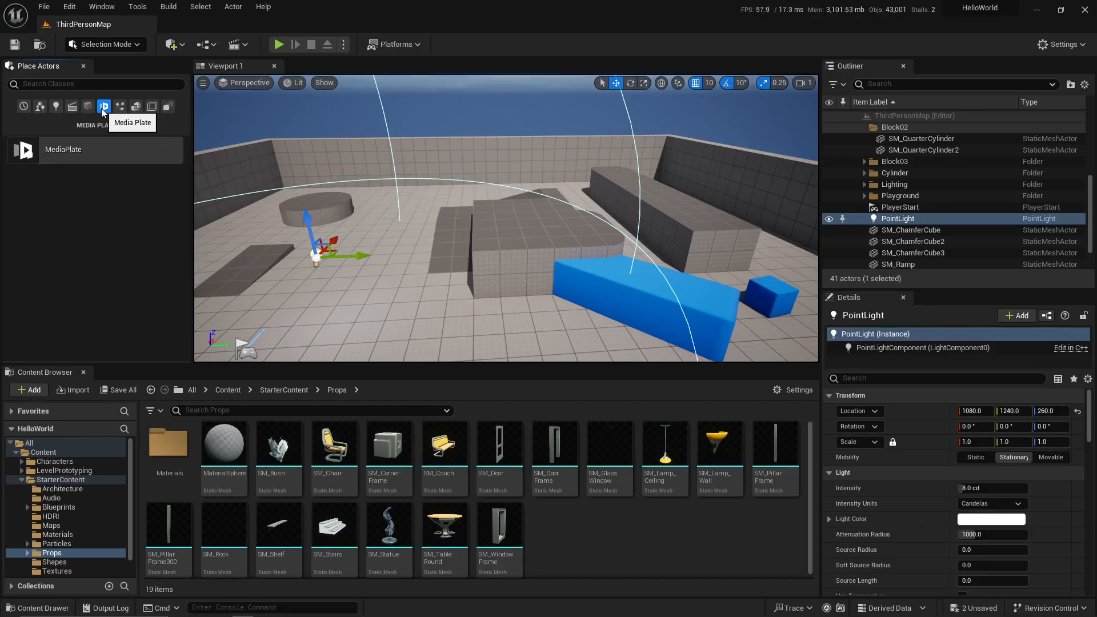
left_click(121, 107)
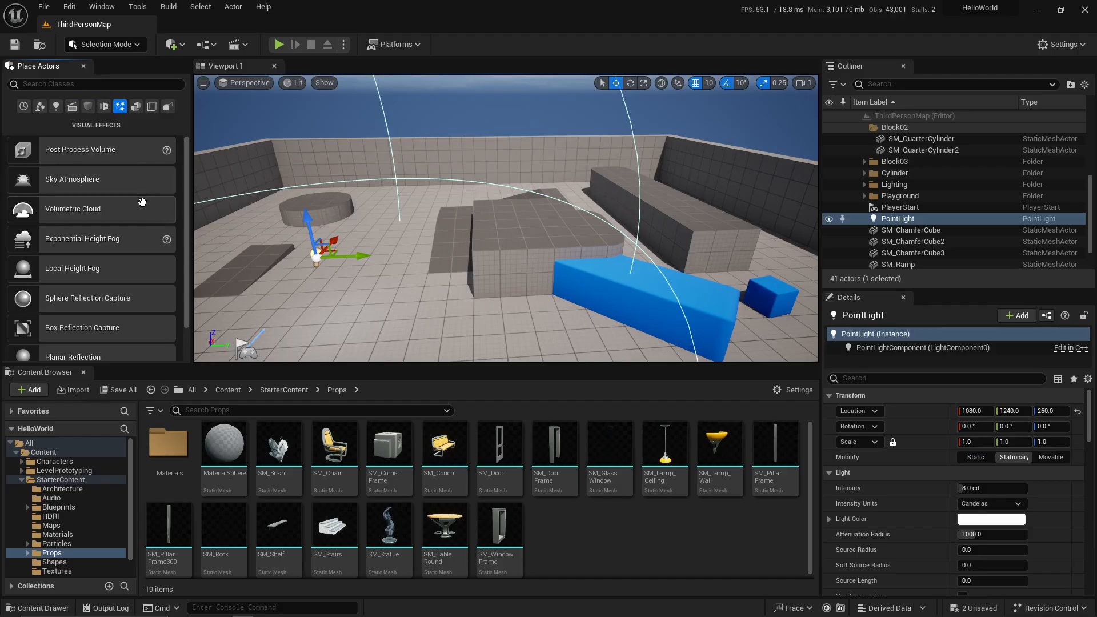
scroll(136, 229, "down", 2)
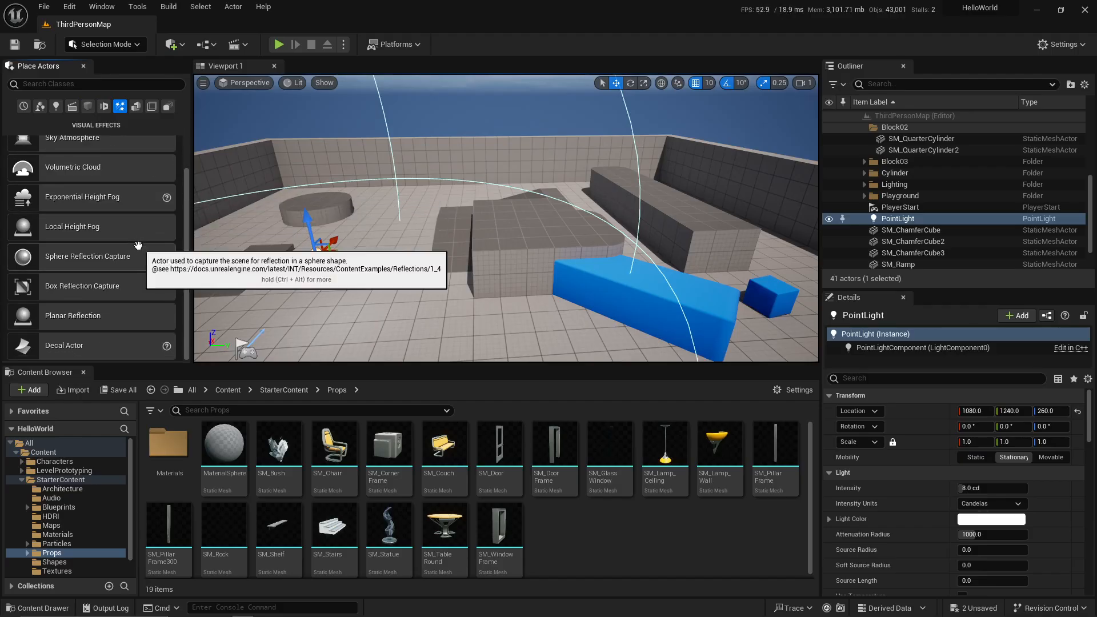
scroll(141, 230, "up", 2)
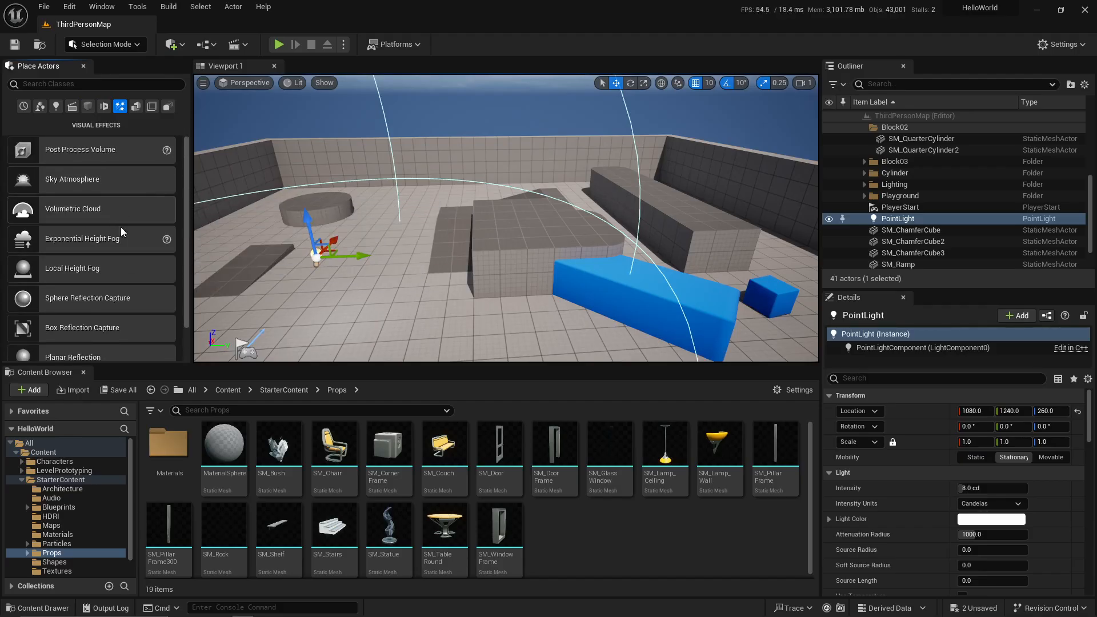
left_click(136, 107)
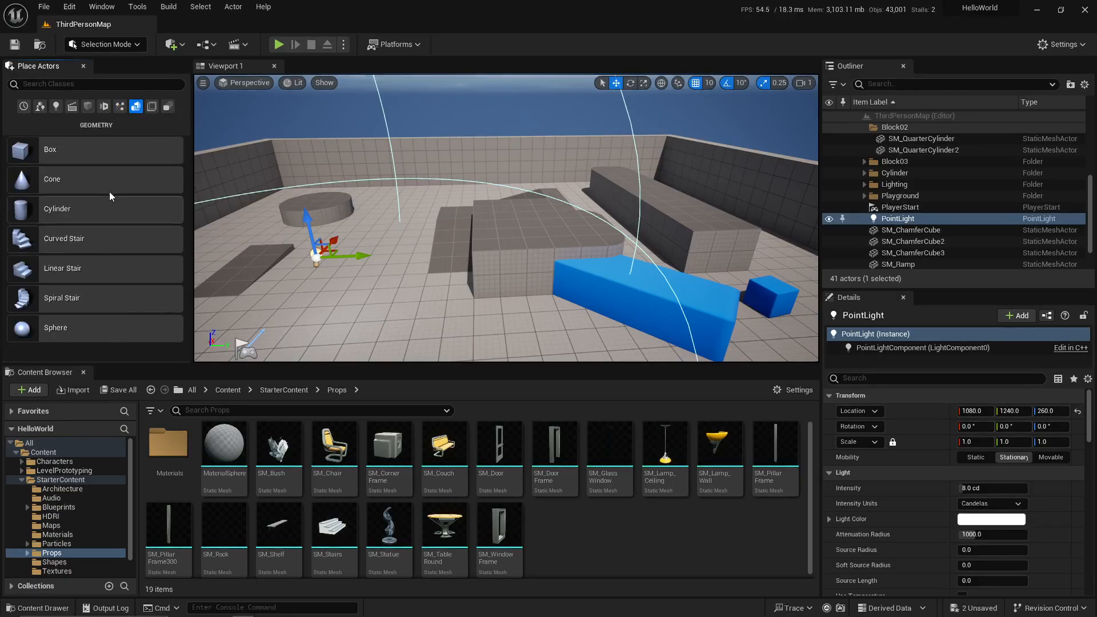
left_click(168, 107)
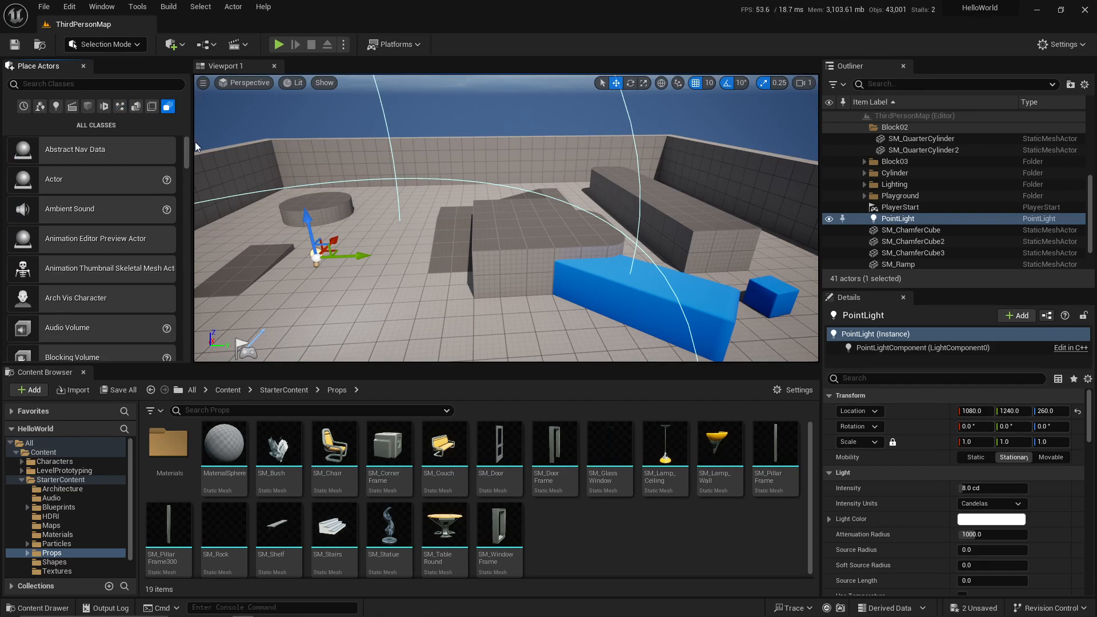
left_click(153, 108)
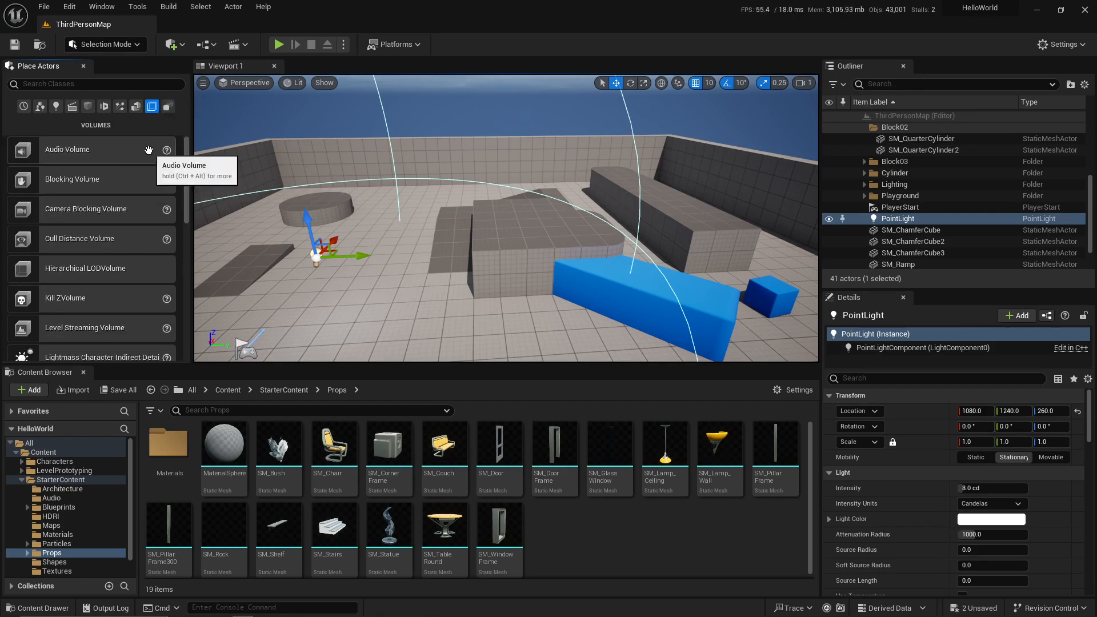
left_click(168, 107)
Collapse the StarterContent folder in the content tree and open the Engine folder.
left_click(24, 480)
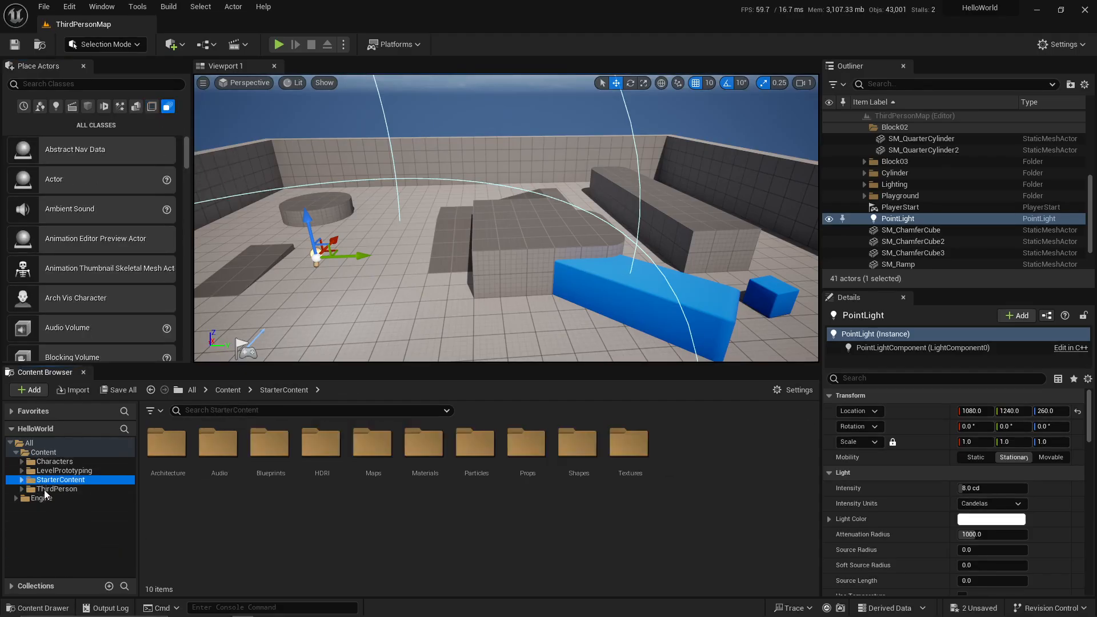
left_click(39, 496)
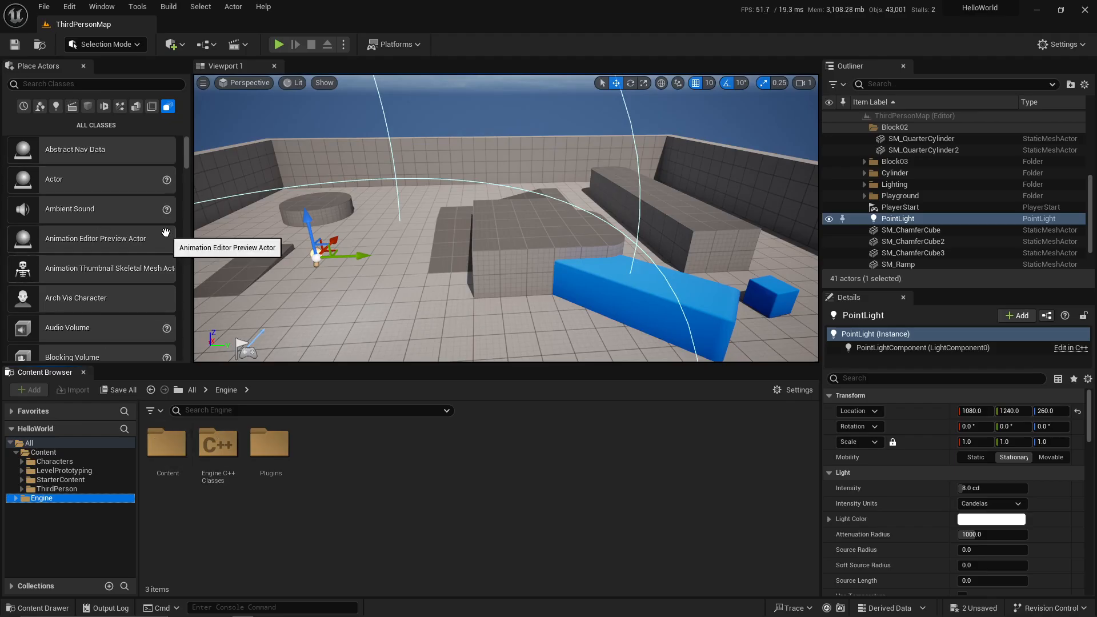
Examine the actors available under All Classes, and show the recently placed actors.
scroll(147, 225, "down", 5)
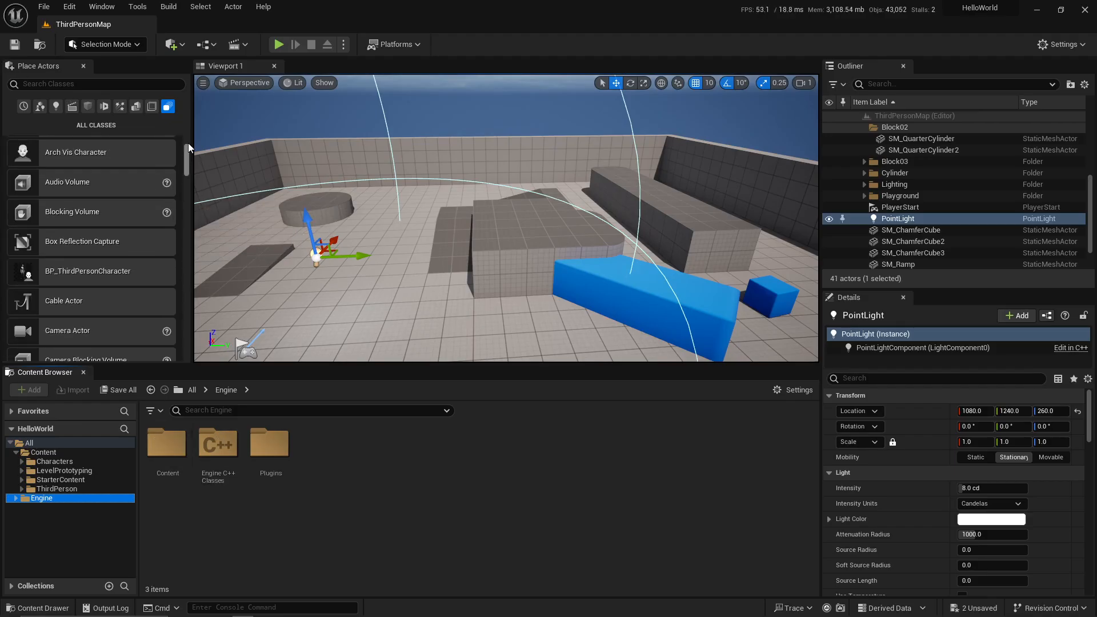
scroll(188, 151, "down", 7)
left_click_drag(193, 170, 214, 241)
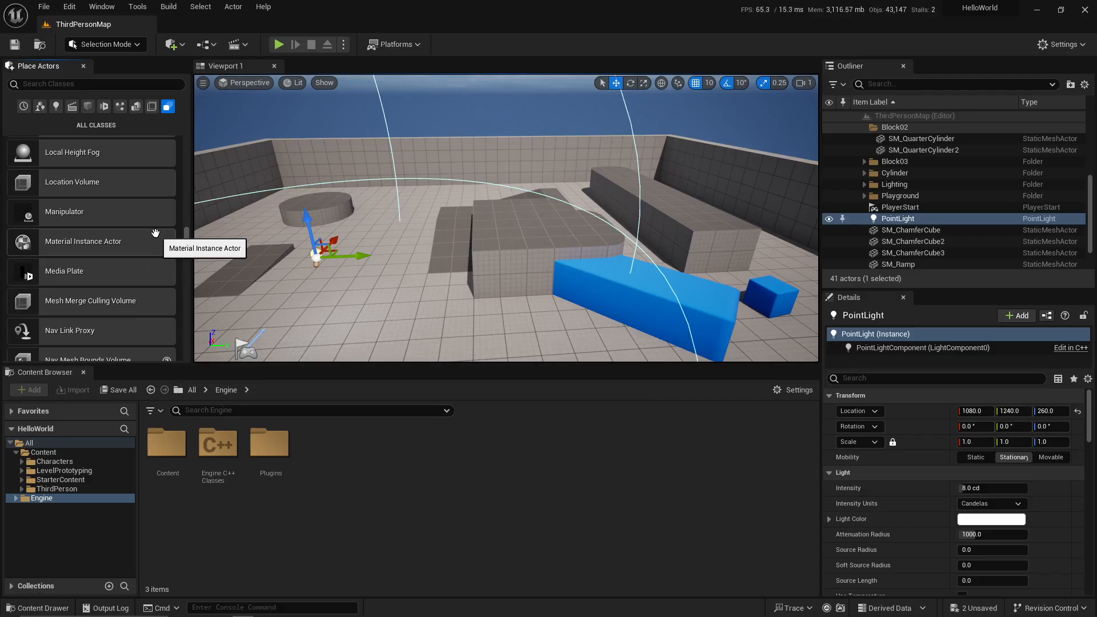
scroll(150, 232, "down", 2)
scroll(146, 232, "down", 4)
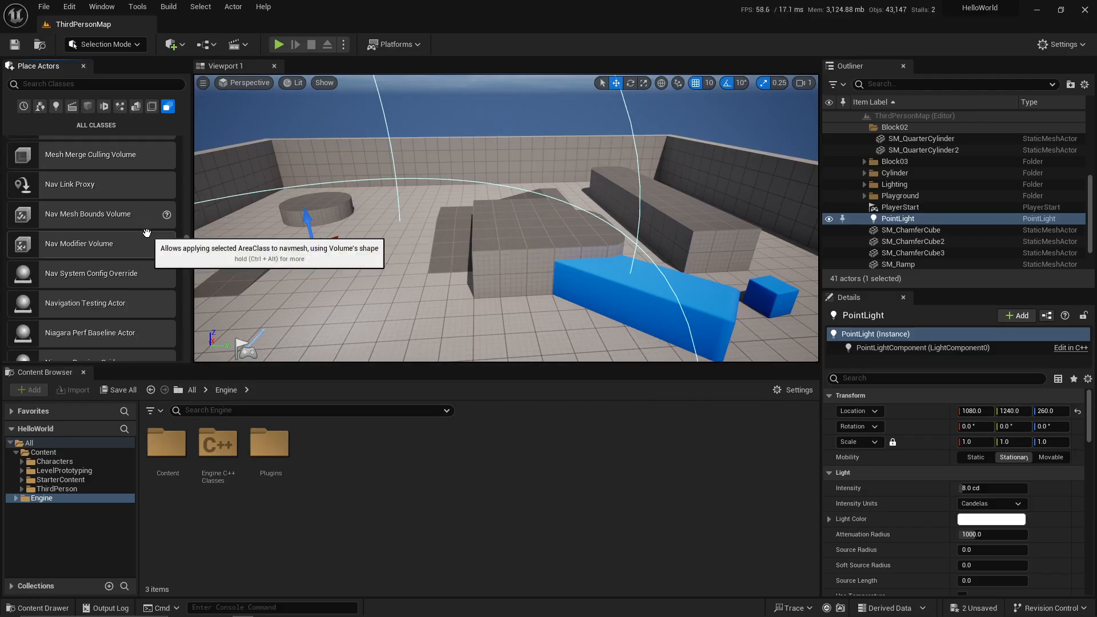
scroll(189, 253, "down", 4)
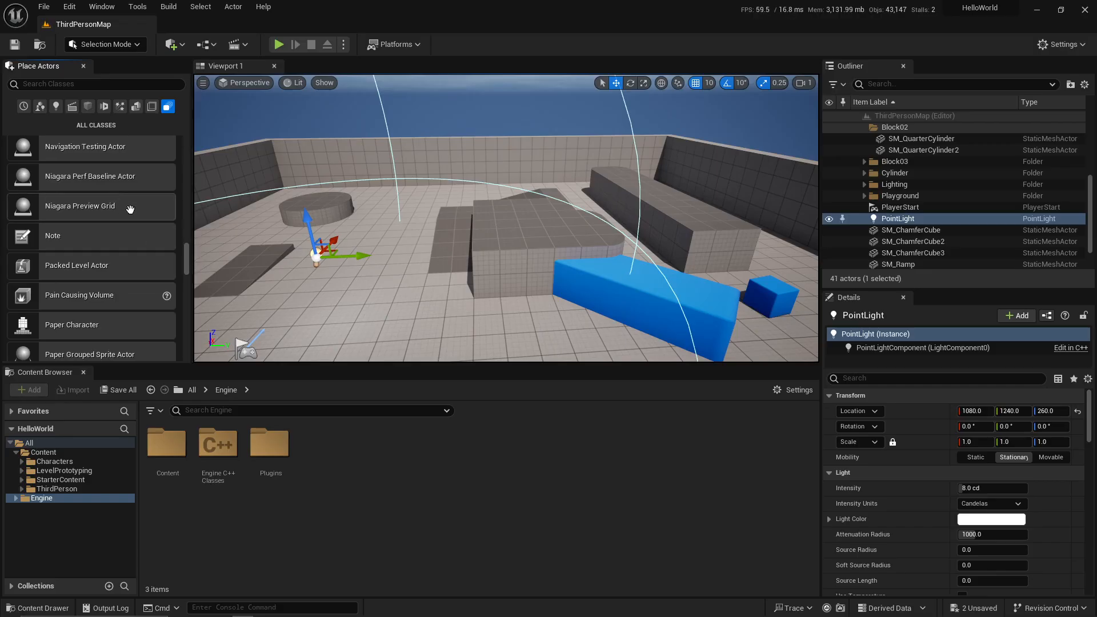
scroll(135, 206, "down", 7)
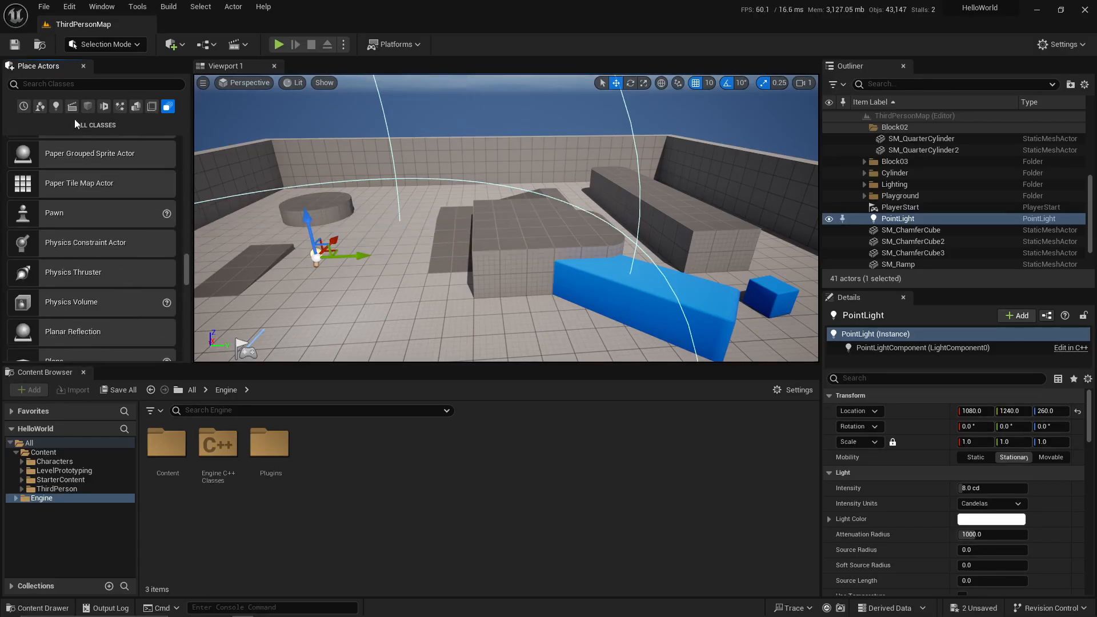
left_click(24, 107)
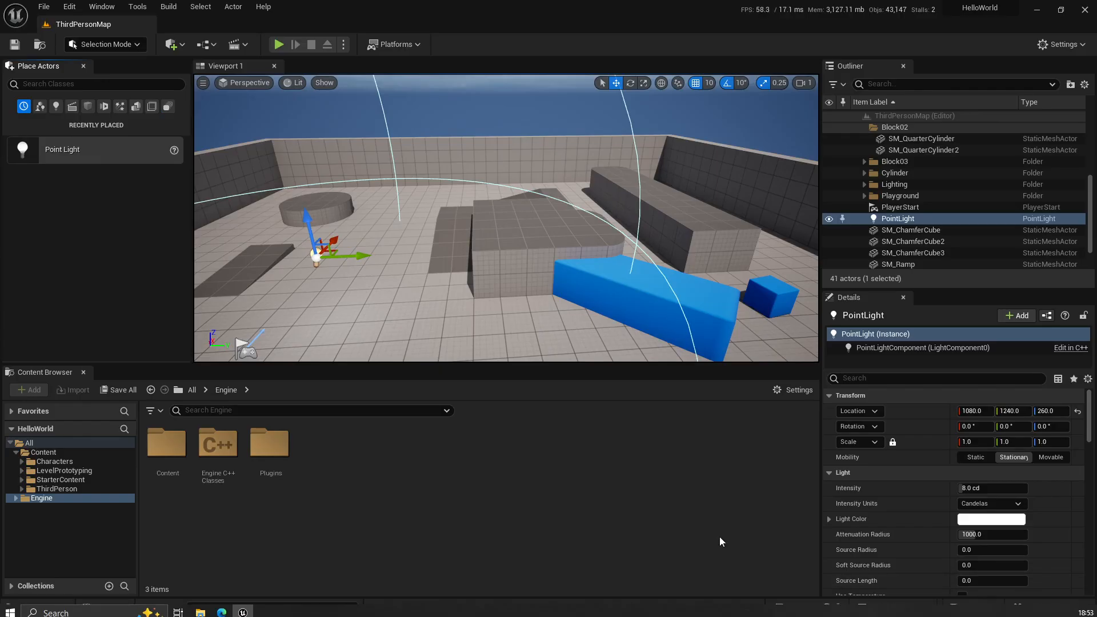
Select the long blue block among the level's blue shapes and look through all its property categories in the details.
right_click_drag(414, 267, 486, 269)
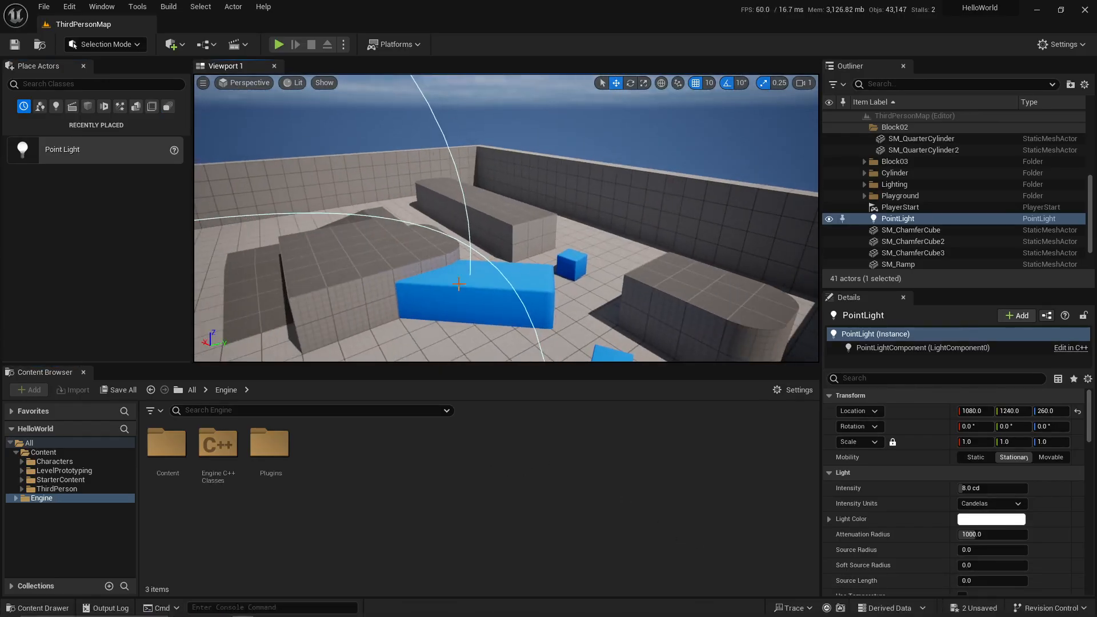
right_click_drag(592, 281, 530, 259)
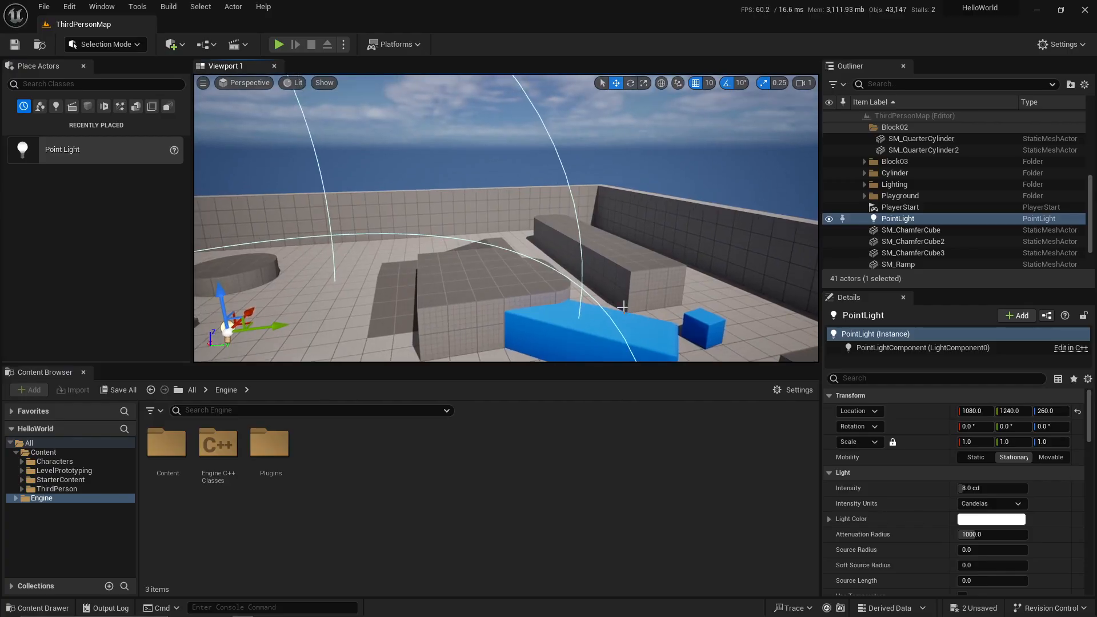
right_click_drag(657, 305, 600, 311)
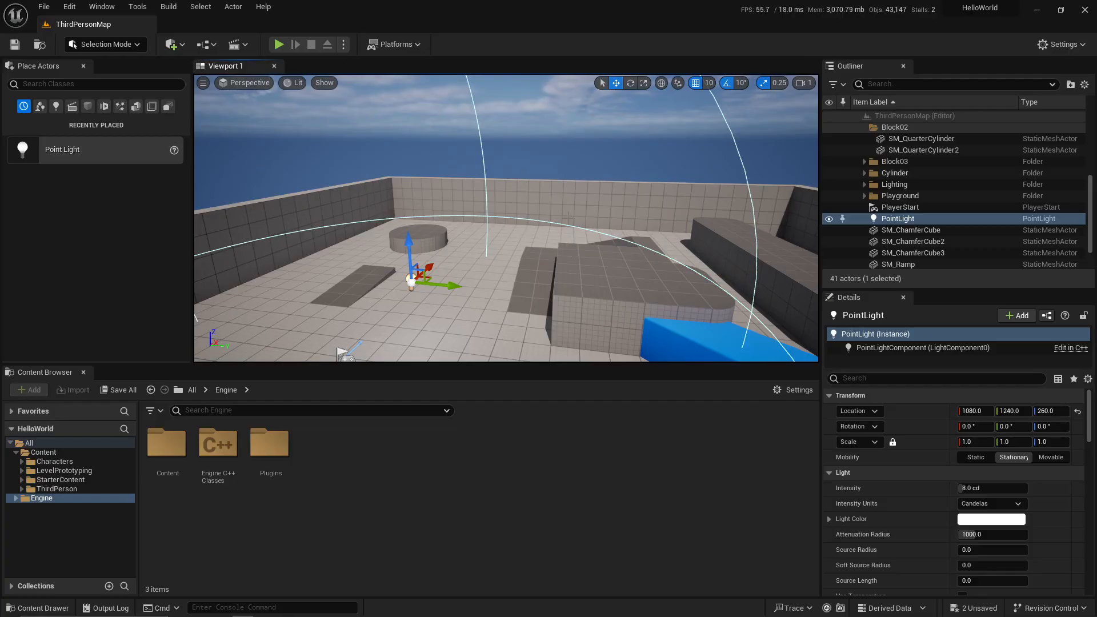
right_click_drag(568, 218, 639, 261)
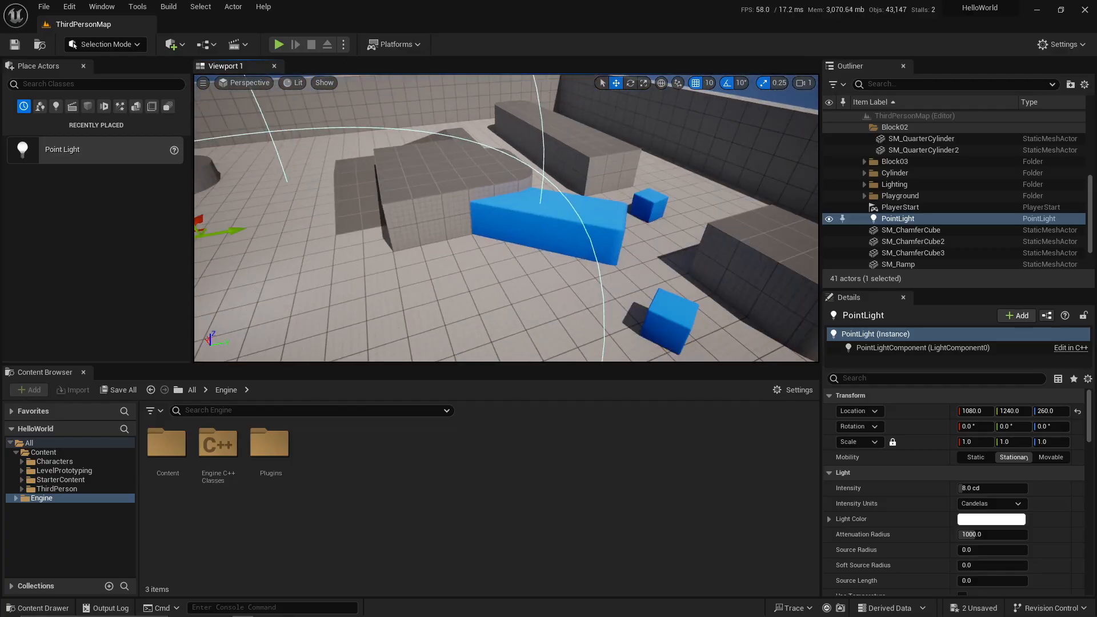
left_click(586, 217)
key("d")
right_click_drag(587, 217, 533, 217)
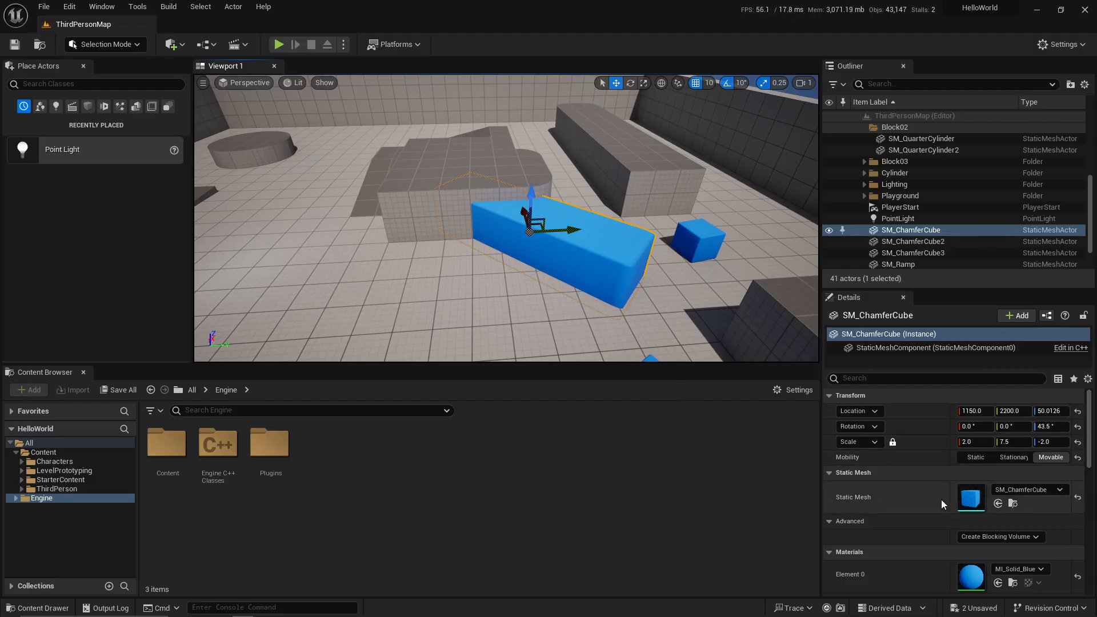
scroll(1092, 419, "down", 1)
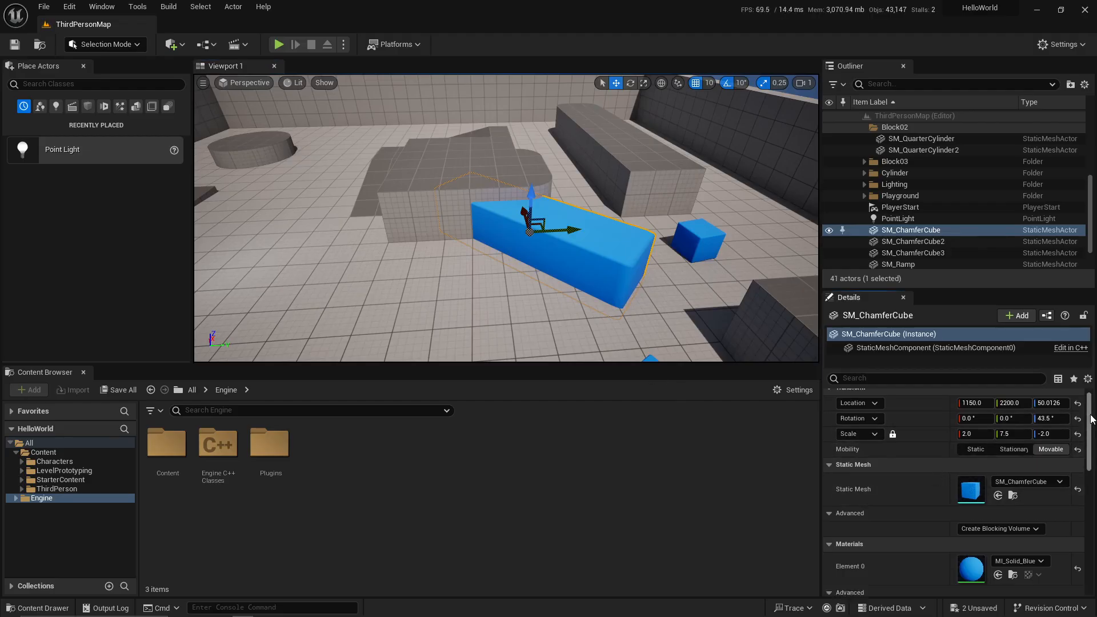
left_click_drag(1092, 419, 1087, 552)
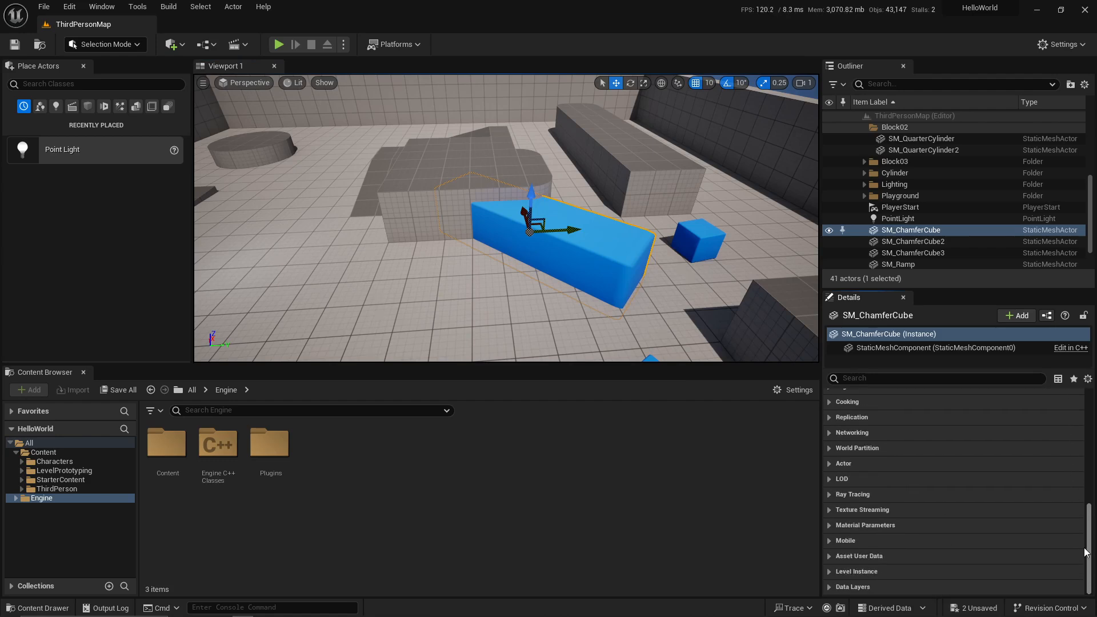
scroll(1087, 552, "up", 10)
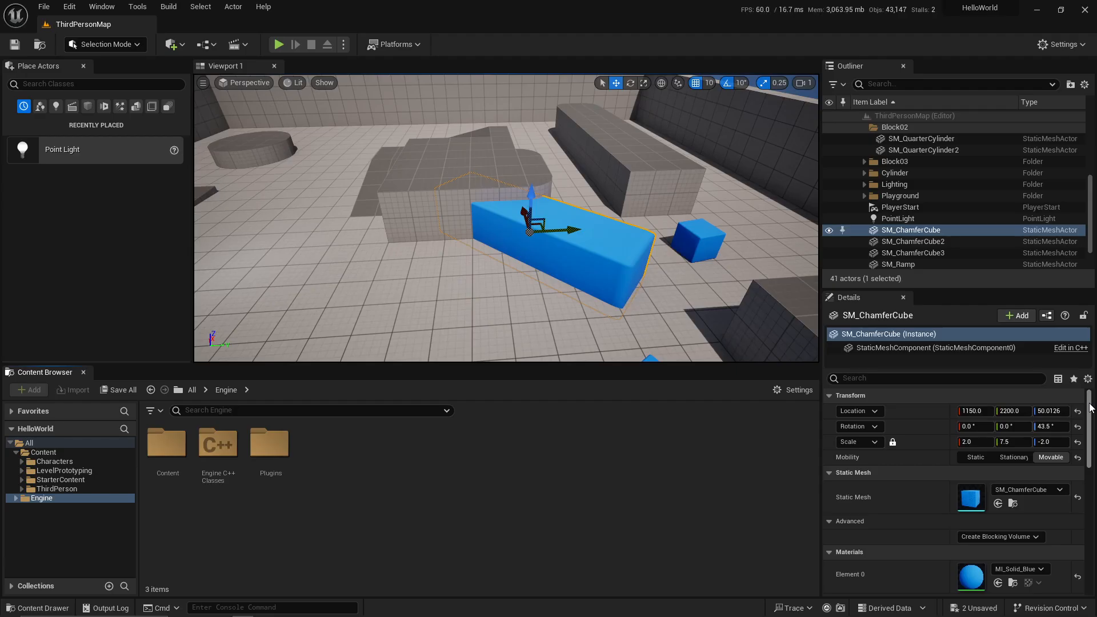
mouse_move(1089, 402)
left_mouse_down()
mouse_move(1089, 413)
mouse_move(1089, 401)
left_mouse_up()
Select the point light near the ramp and look over its light properties for comparison with the blue block.
right_click_drag(490, 285, 510, 277)
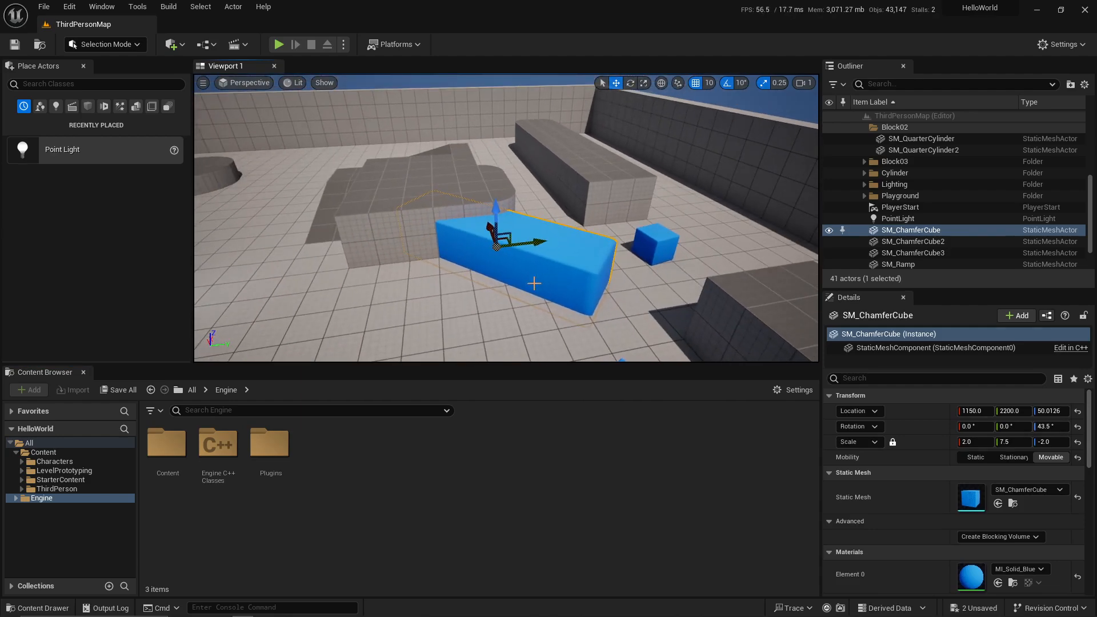
right_click_drag(534, 284, 434, 283)
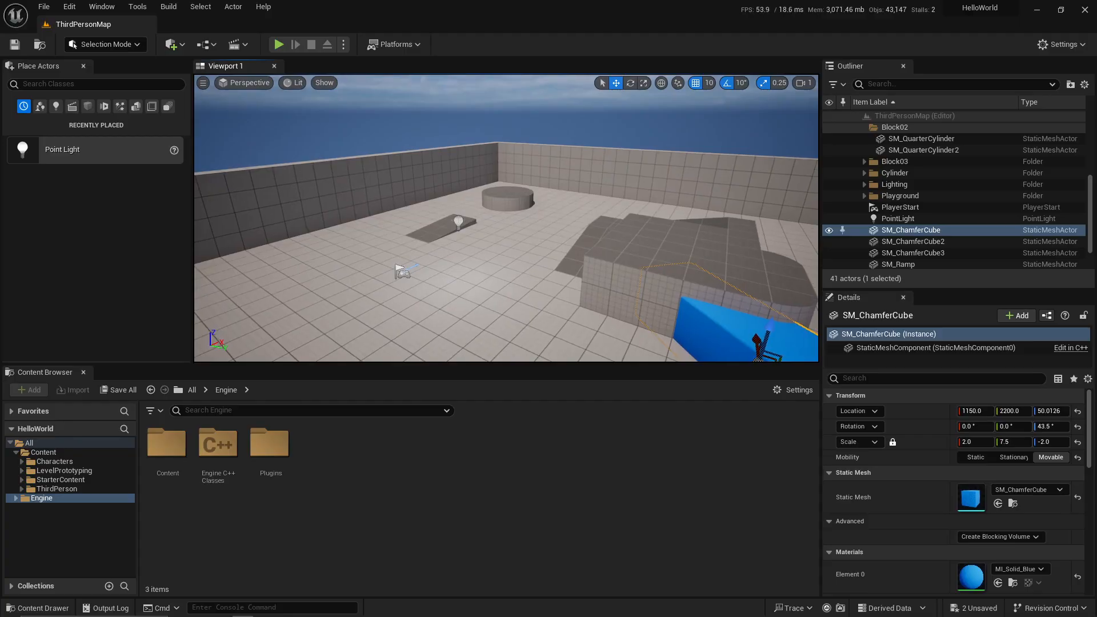
left_click(460, 222)
right_click_drag(525, 302, 484, 314)
key("w")
key("a")
key("a")
key("a")
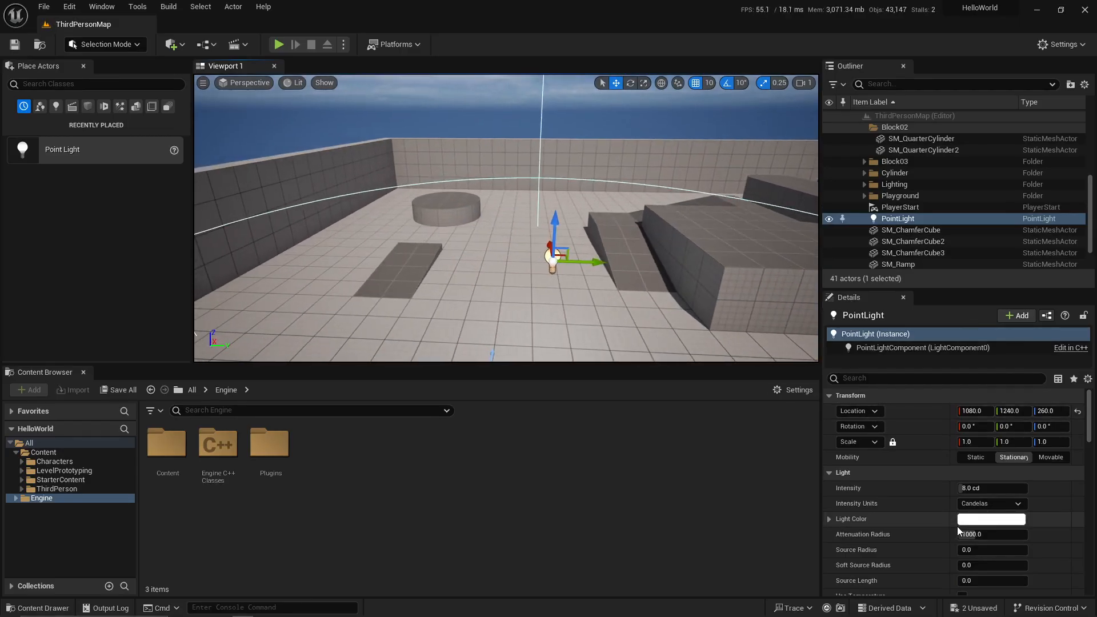
scroll(938, 492, "down", 3)
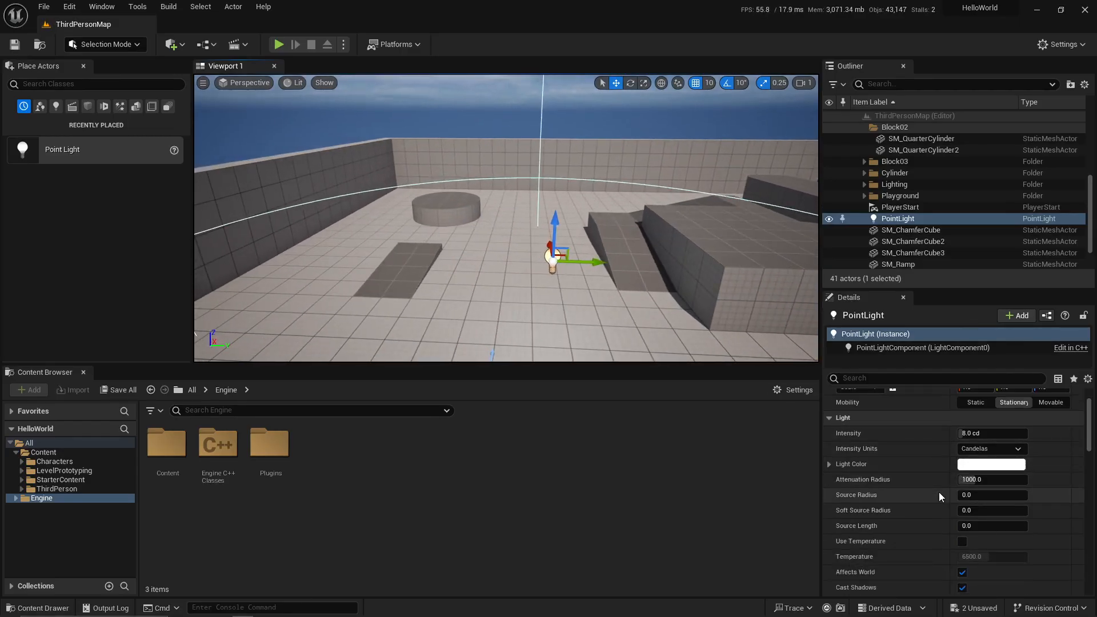
scroll(939, 493, "up", 3)
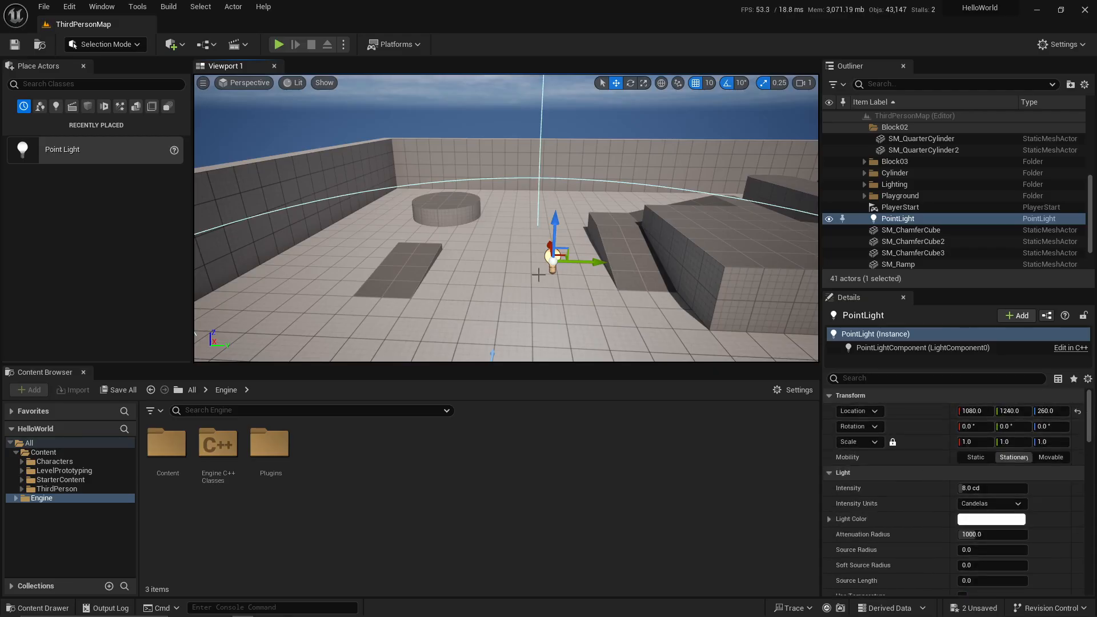
Place a Rect Light from the Lights category on the floor near the point light and lower it to Z 40.
right_click_drag(533, 248, 539, 247)
left_click(56, 107)
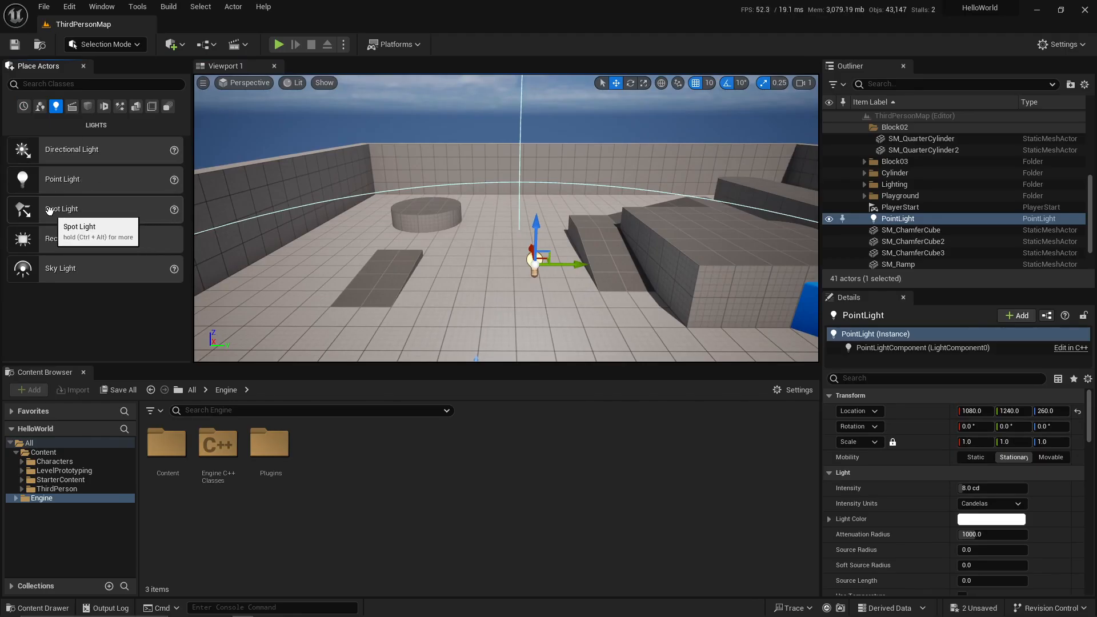
left_click_drag(68, 238, 513, 338)
right_click_drag(513, 338, 732, 312)
key("a")
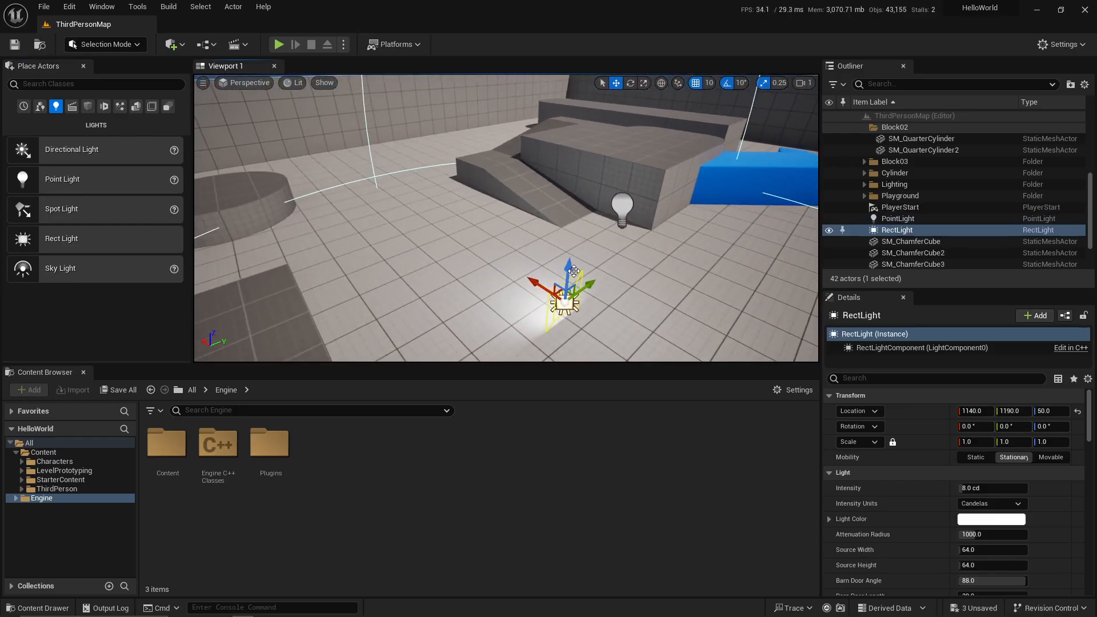
left_click_drag(567, 265, 567, 269)
key("w")
right_click_drag(523, 258, 570, 280)
key("a")
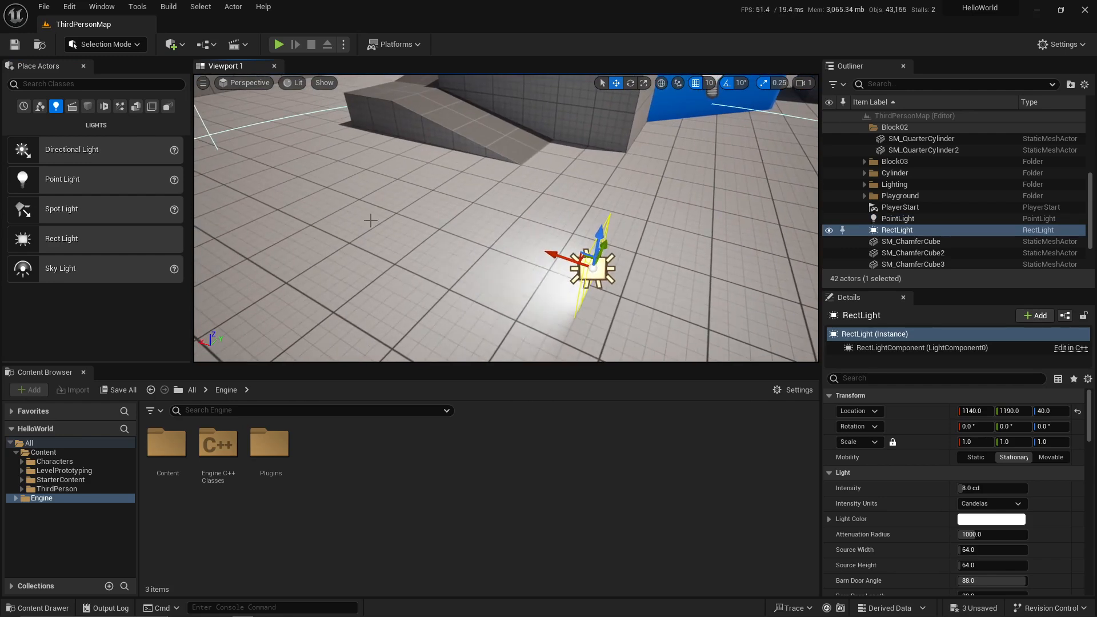
Reselect the point light and examine its Light, Rendering, Lightmass, Performance and Light Function properties.
key("e")
left_click_drag(590, 314, 615, 228)
key("w")
right_click_drag(615, 228, 467, 250)
key("d")
left_click(495, 224)
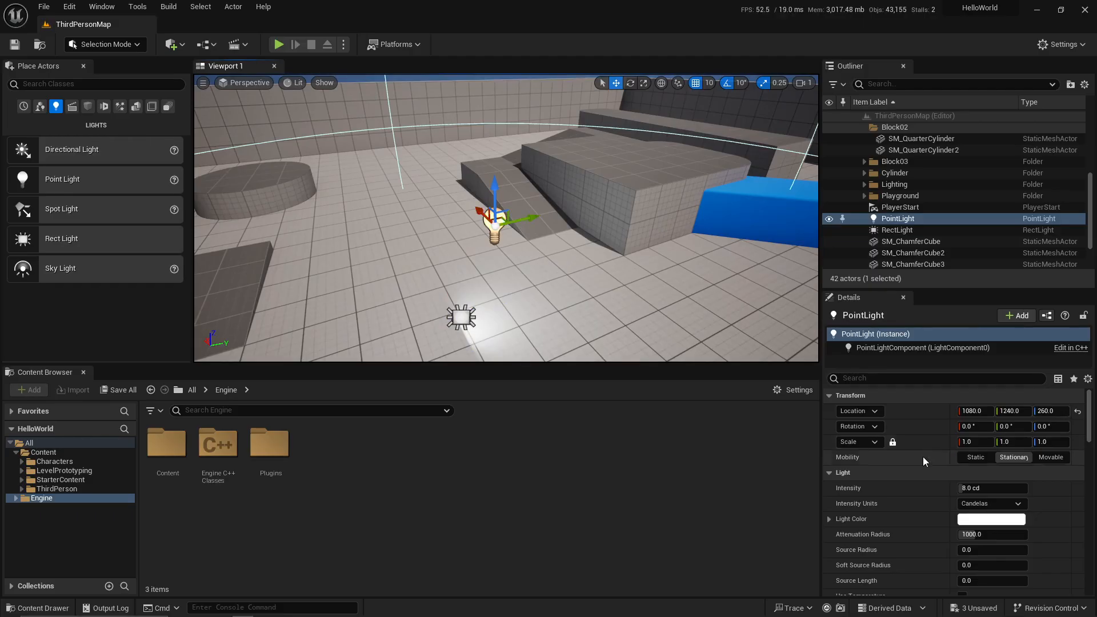
scroll(915, 502, "down", 2)
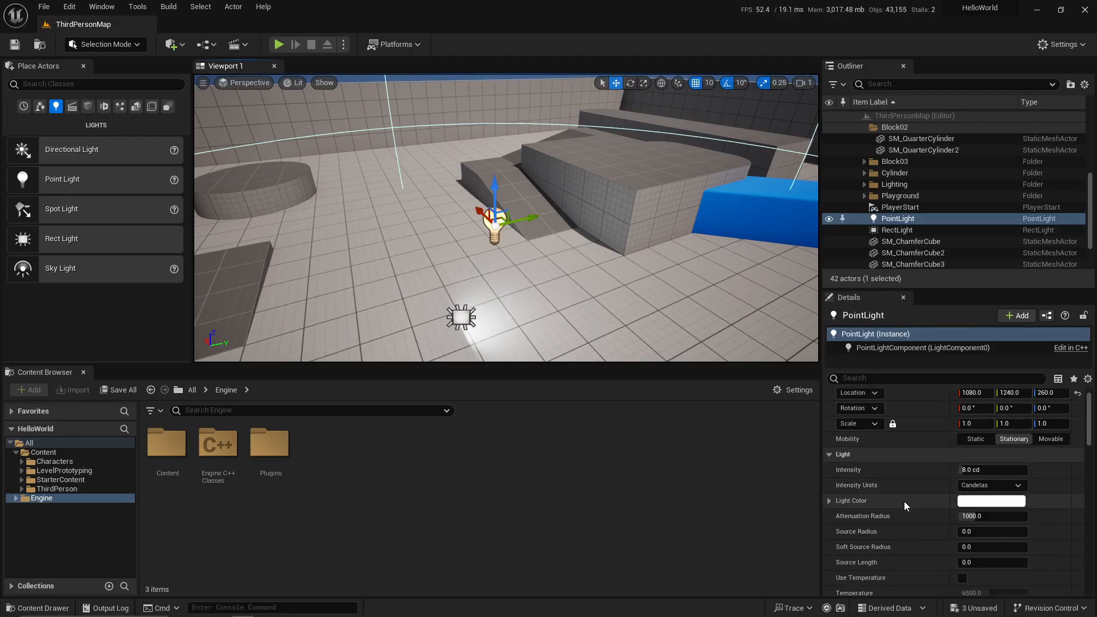
scroll(901, 492, "down", 7)
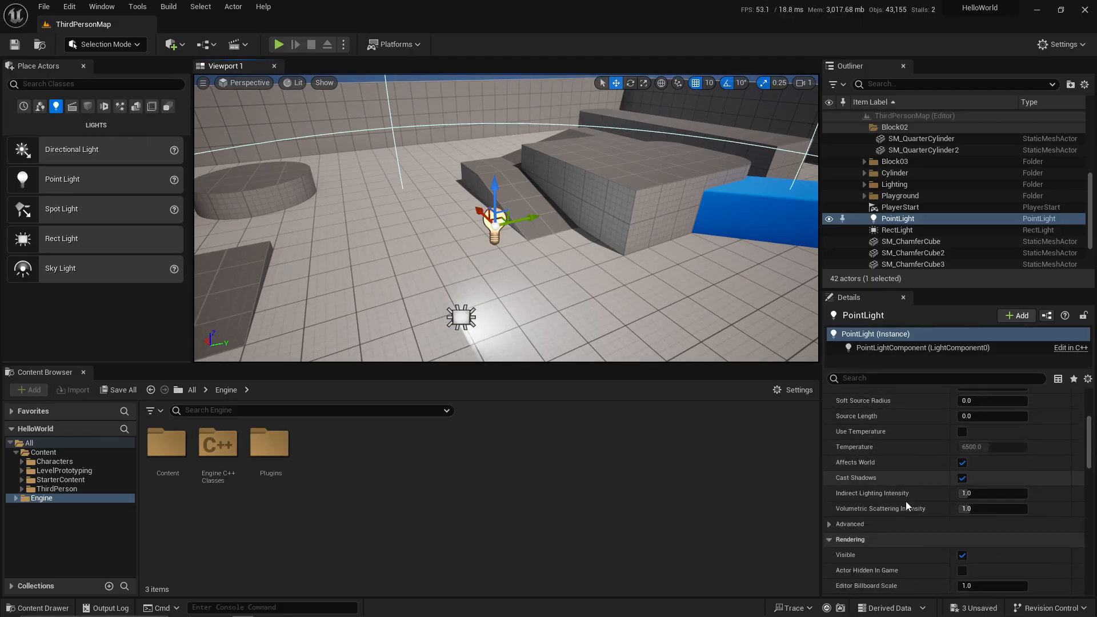
scroll(916, 498, "down", 8)
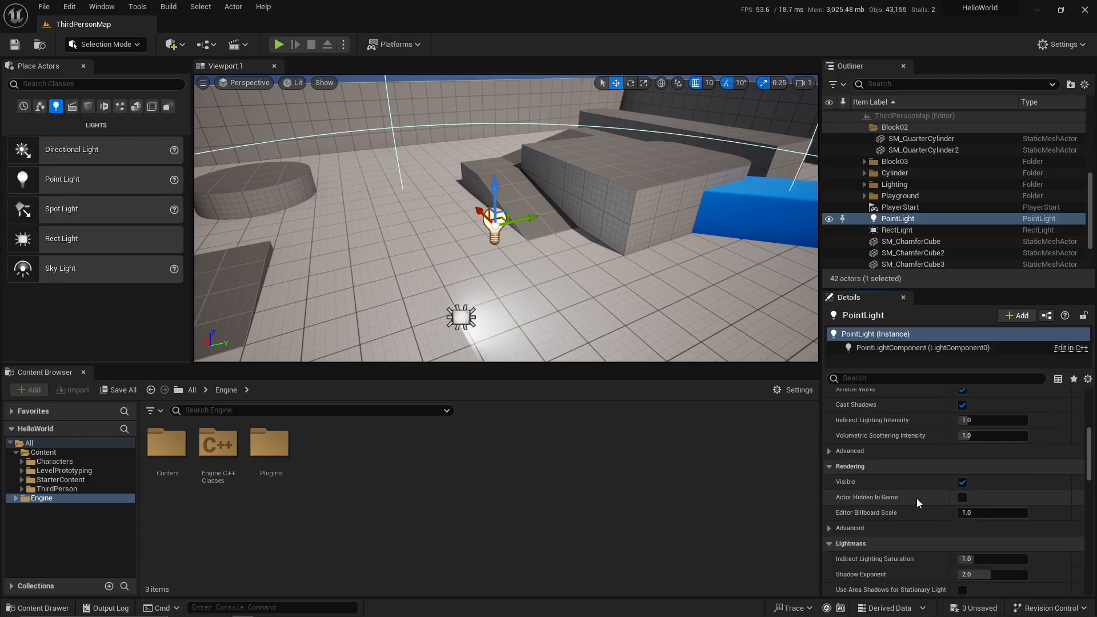
scroll(907, 501, "down", 5)
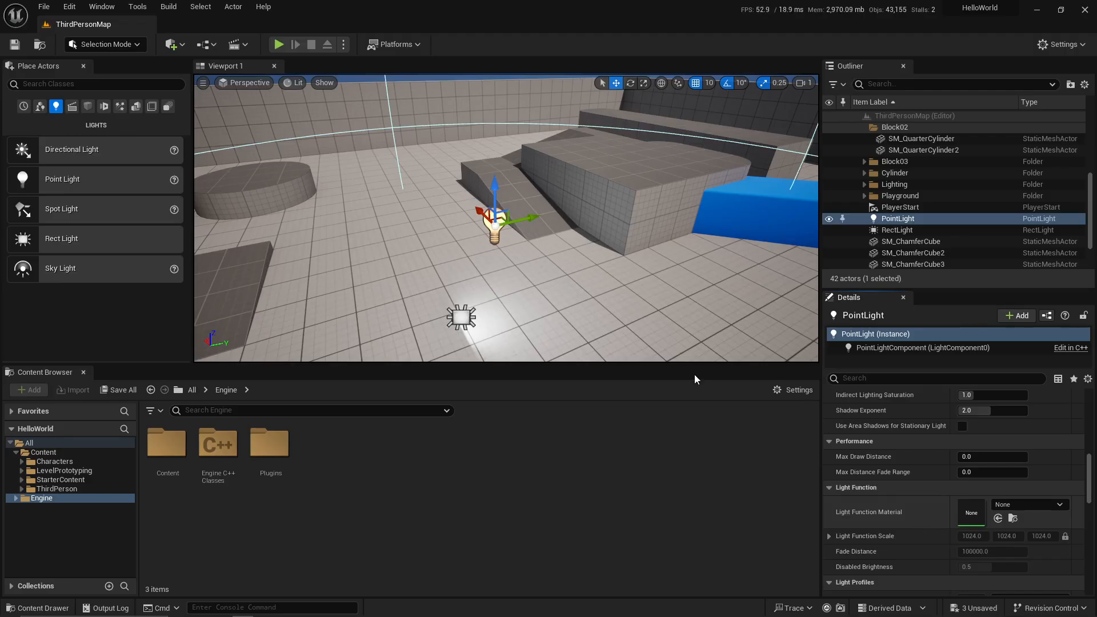
Scale the point light down with the scale gizmo to an attenuation radius of 725, and return to the move gizmo.
mouse_move(531, 270)
right_mouse_down()
mouse_move(505, 264)
mouse_move(523, 258)
right_mouse_up()
key("s")
key("r")
key("d")
left_click_drag(487, 258, 508, 255)
key("w")
middle_click_drag(610, 237, 566, 240)
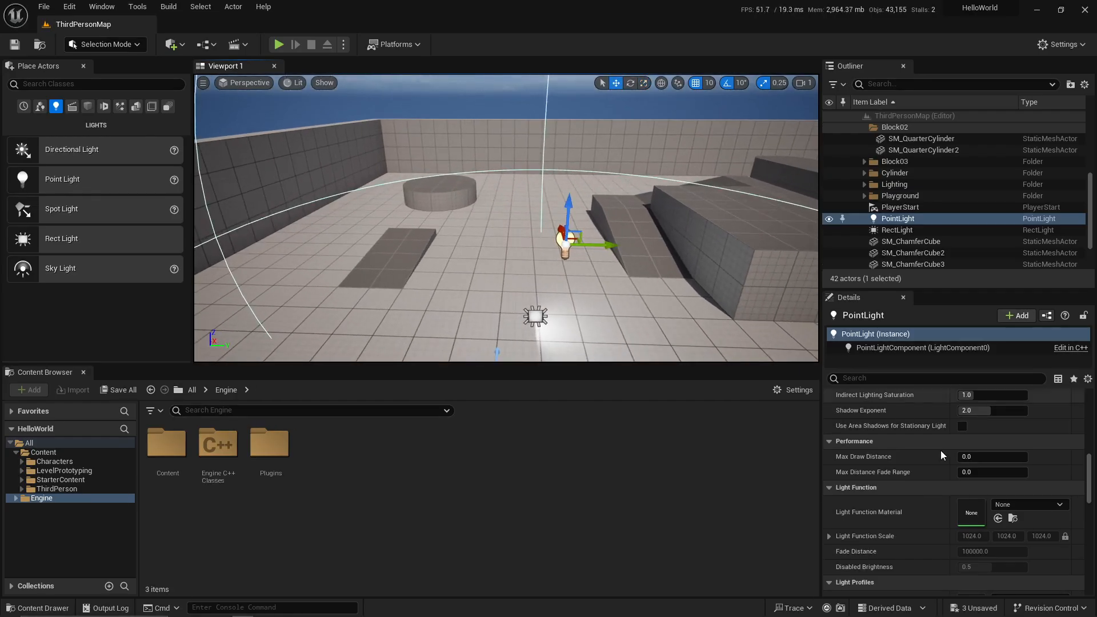
Reduce the point light's attenuation radius to about 450, and raise it to about 539.
scroll(935, 478, "up", 5)
scroll(927, 503, "up", 8)
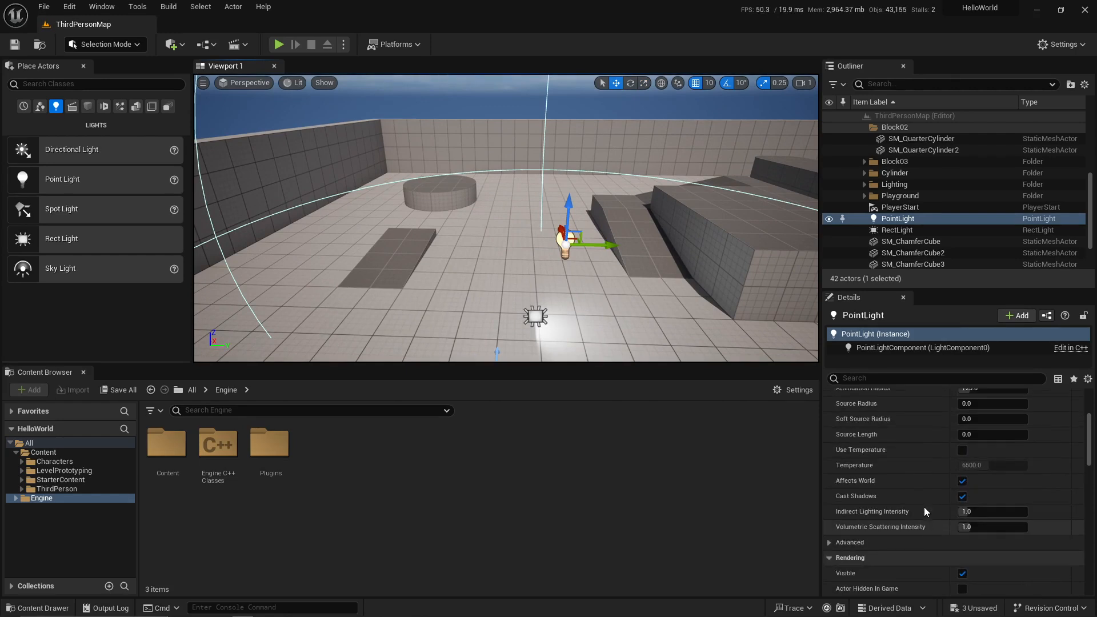
scroll(1090, 415, "up", 1)
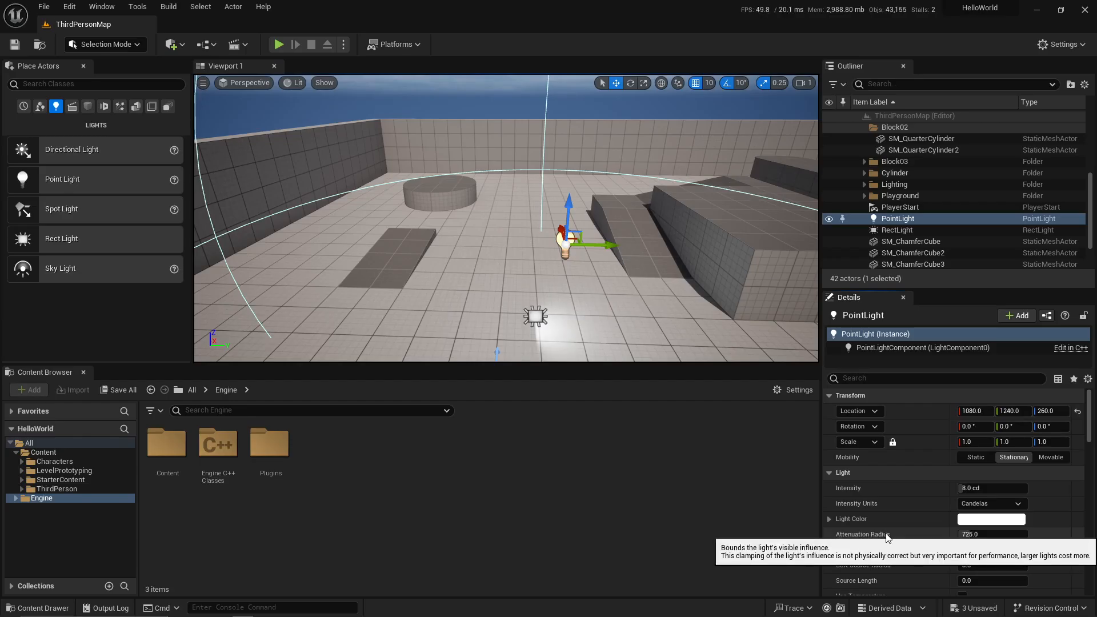
left_click_drag(966, 534, 920, 535)
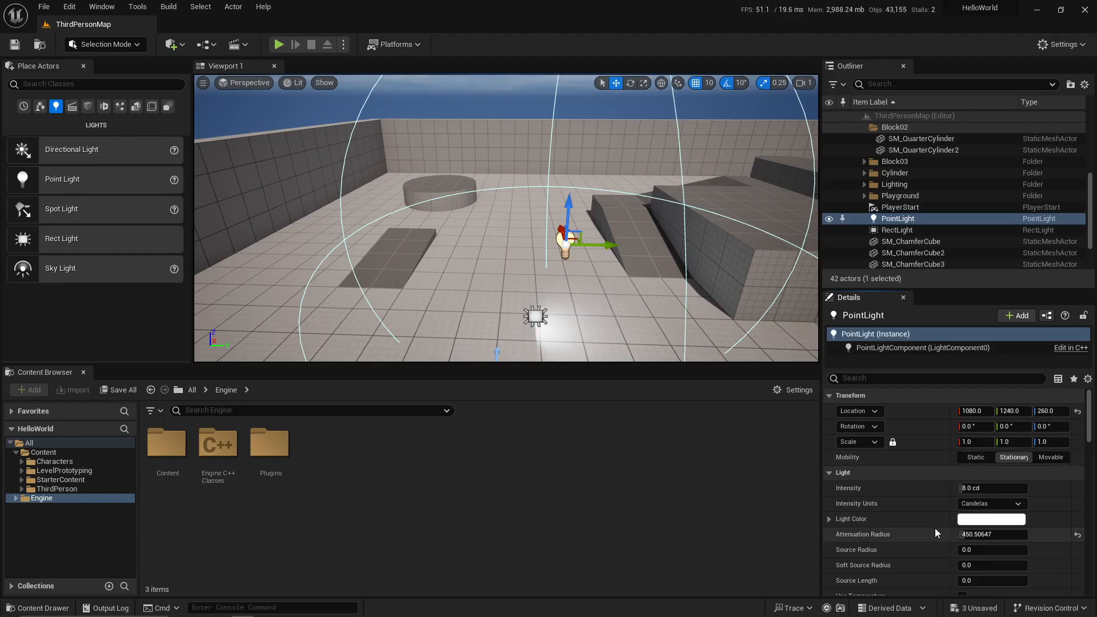
scroll(931, 534, "down", 2)
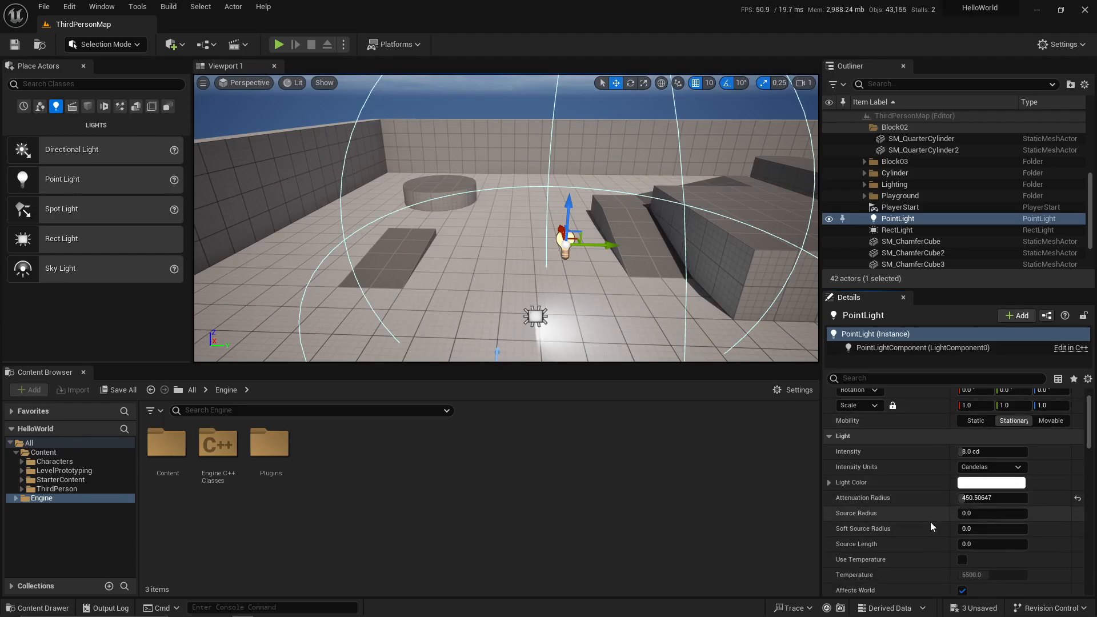
mouse_move(994, 497)
left_mouse_down()
mouse_move(974, 498)
mouse_move(1009, 498)
left_mouse_up()
Select the point light's PointLightComponent in the component hierarchy, and return to the PointLight instance.
right_click_drag(646, 257, 689, 272)
right_click_drag(463, 273, 481, 277)
key("s")
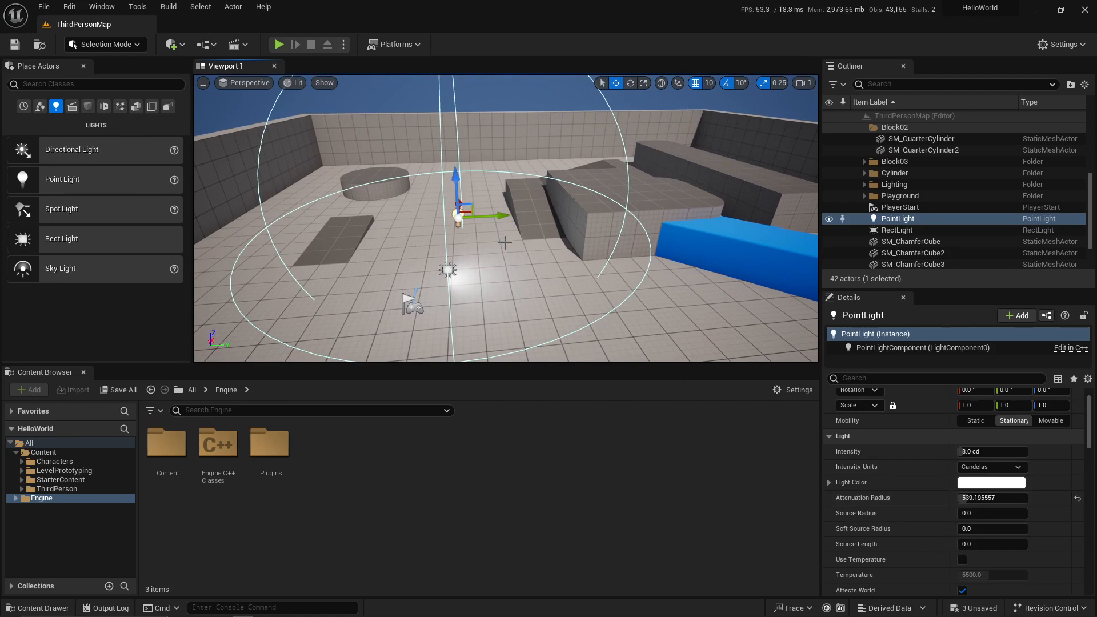
left_click(950, 348)
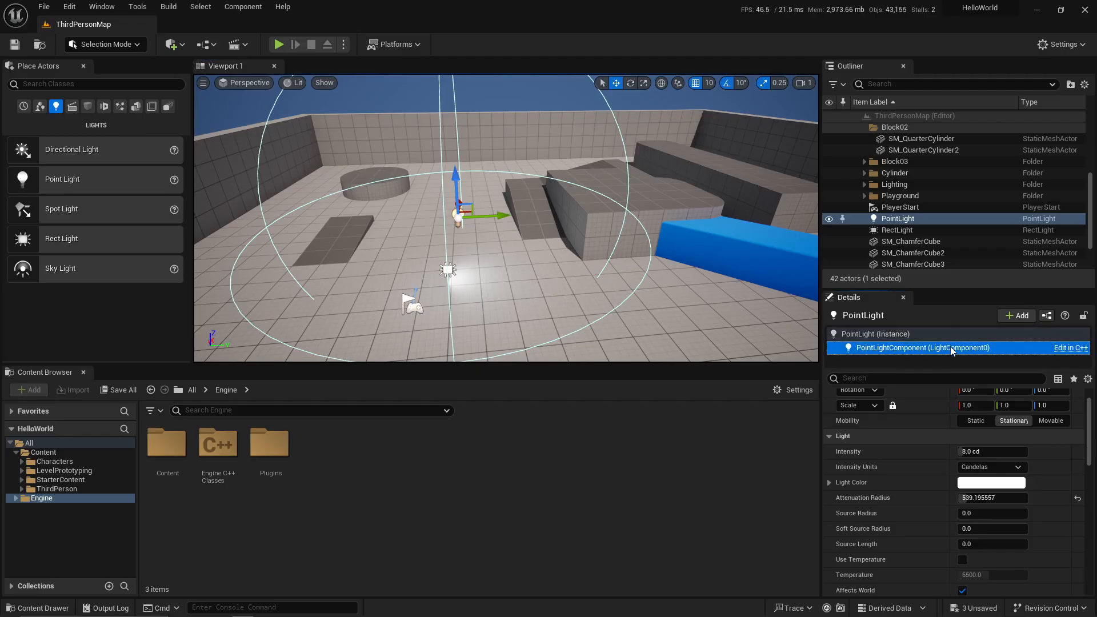
left_click(915, 334)
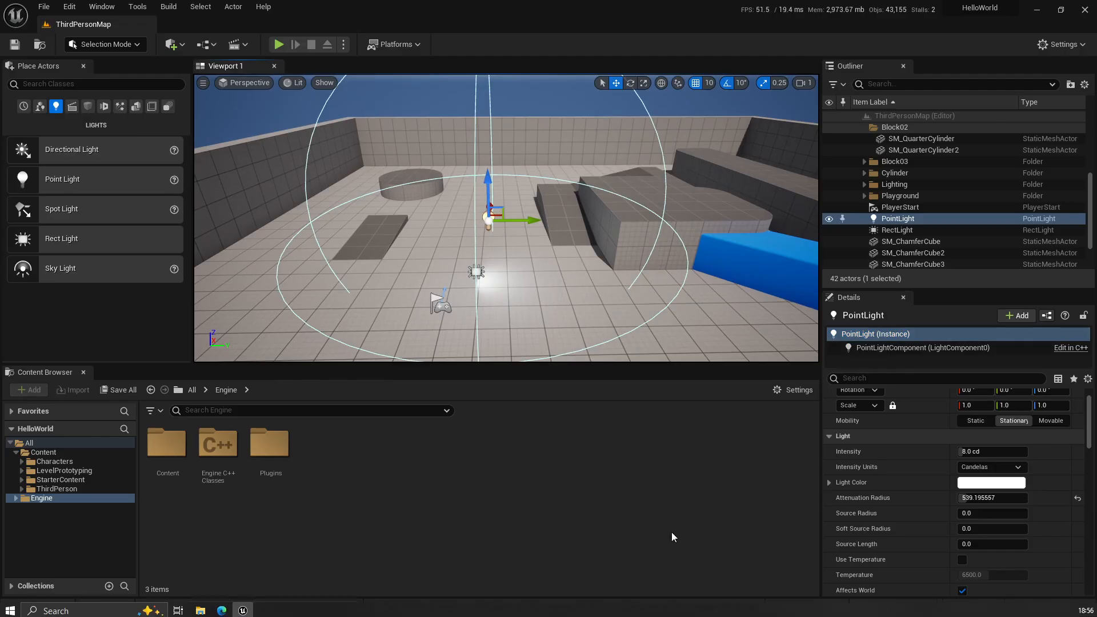
Make the viewport taller by shrinking the Content Browser area below it.
right_click_drag(571, 274, 603, 251)
key("w")
mouse_move(537, 360)
right_mouse_down()
mouse_move(517, 358)
mouse_move(538, 360)
right_mouse_up()
key("a")
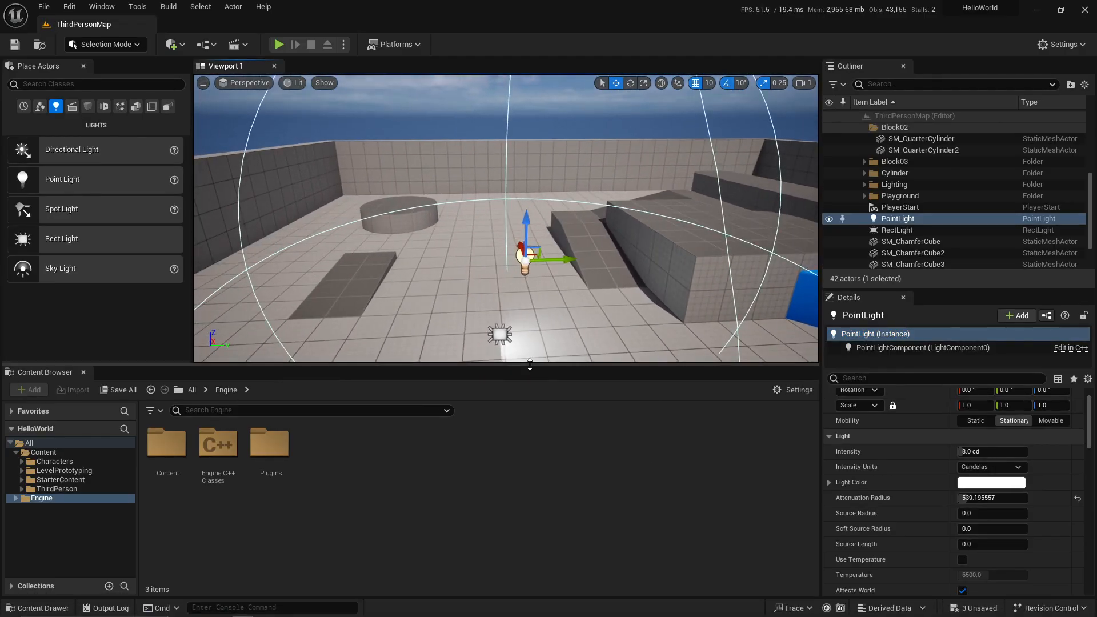
left_click_drag(537, 362, 538, 440)
key("d")
right_click_drag(515, 343, 494, 352)
key("w")
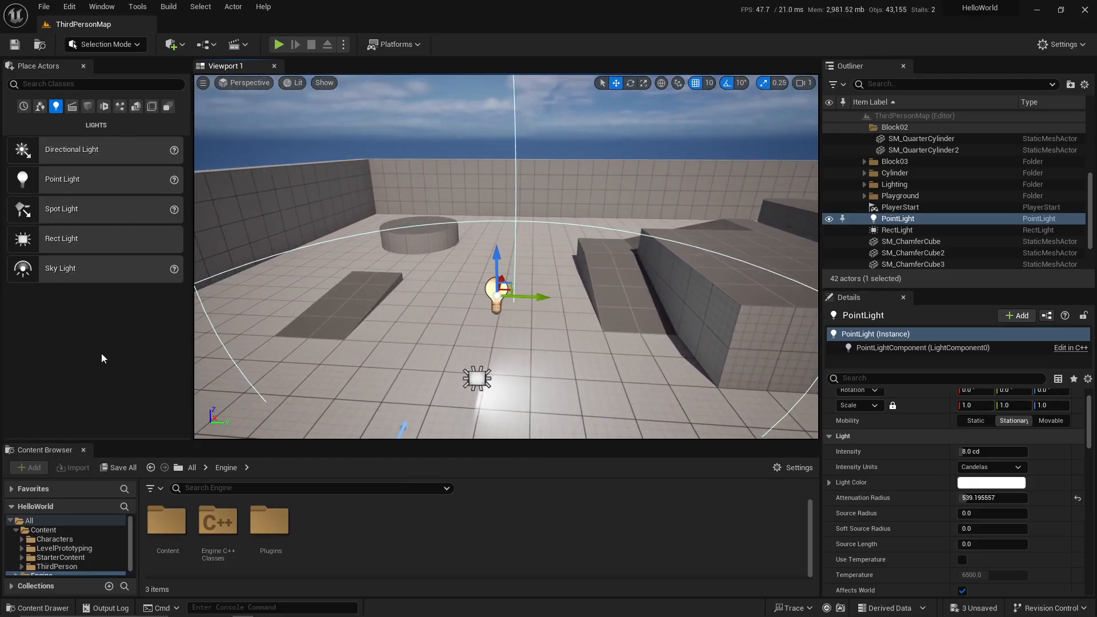
Show the recently placed actors in the actor placement list.
left_click(24, 106)
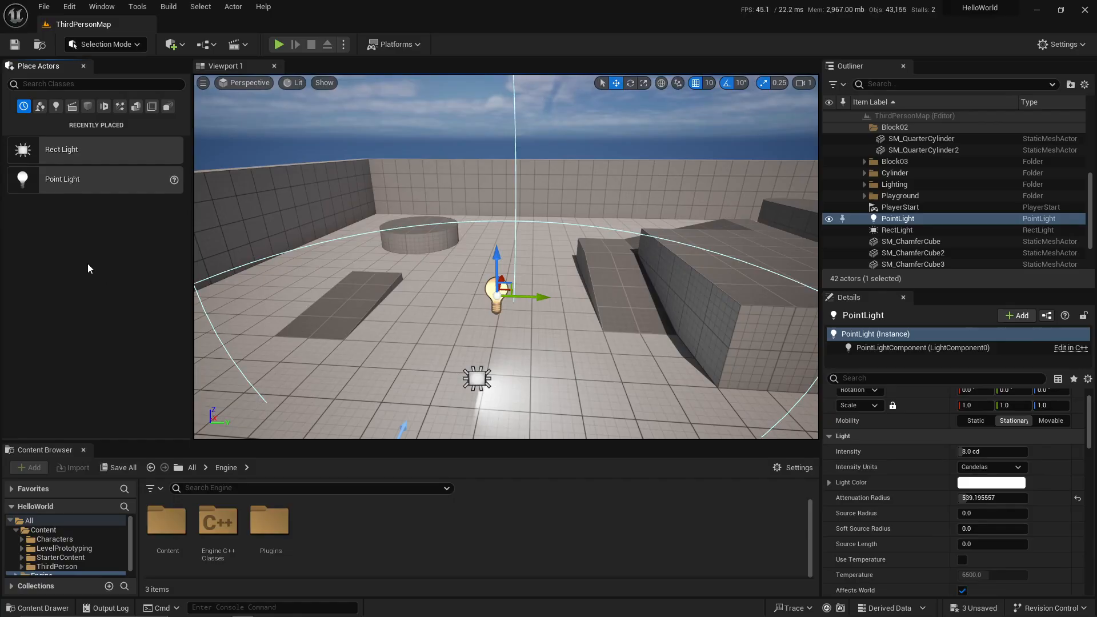
mouse_move(333, 267)
right_mouse_down()
mouse_move(372, 279)
mouse_move(329, 276)
mouse_move(333, 268)
right_mouse_up()
right_click_drag(395, 316, 422, 283)
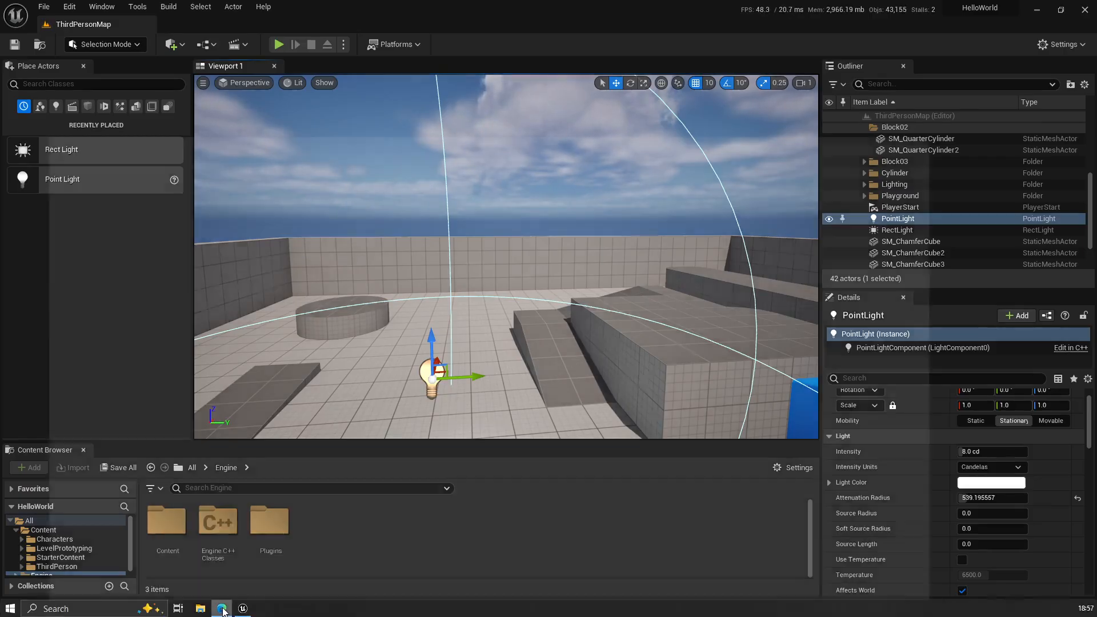
Switch to the web browser and view the Unreal Engine 5 keyboard shortcuts PDF.
left_click(222, 609)
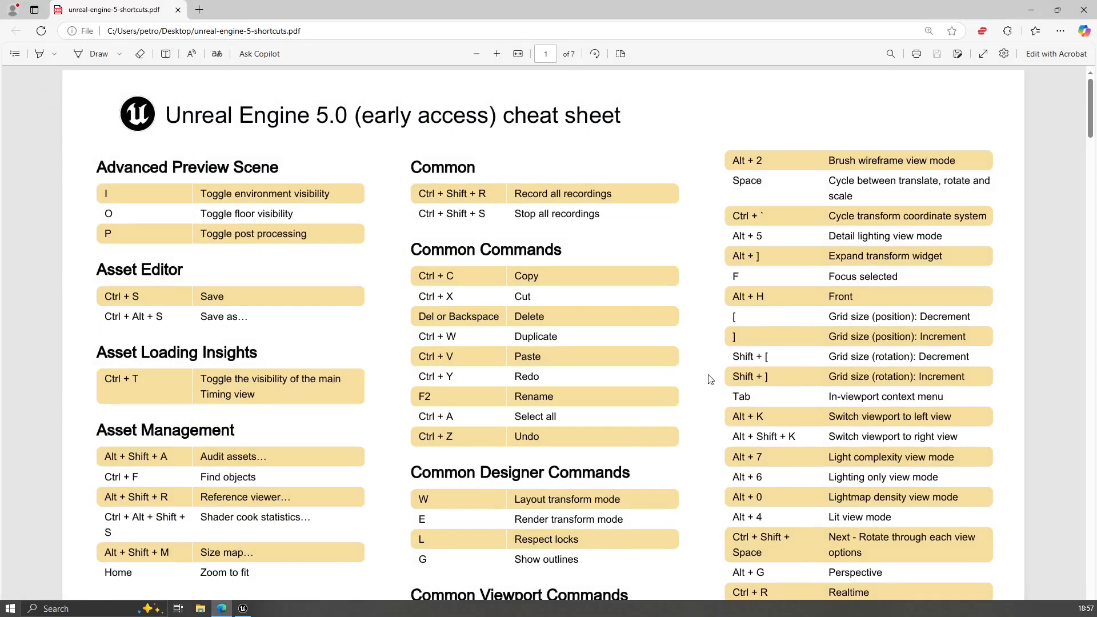
left_click_drag(1090, 92, 1090, 91)
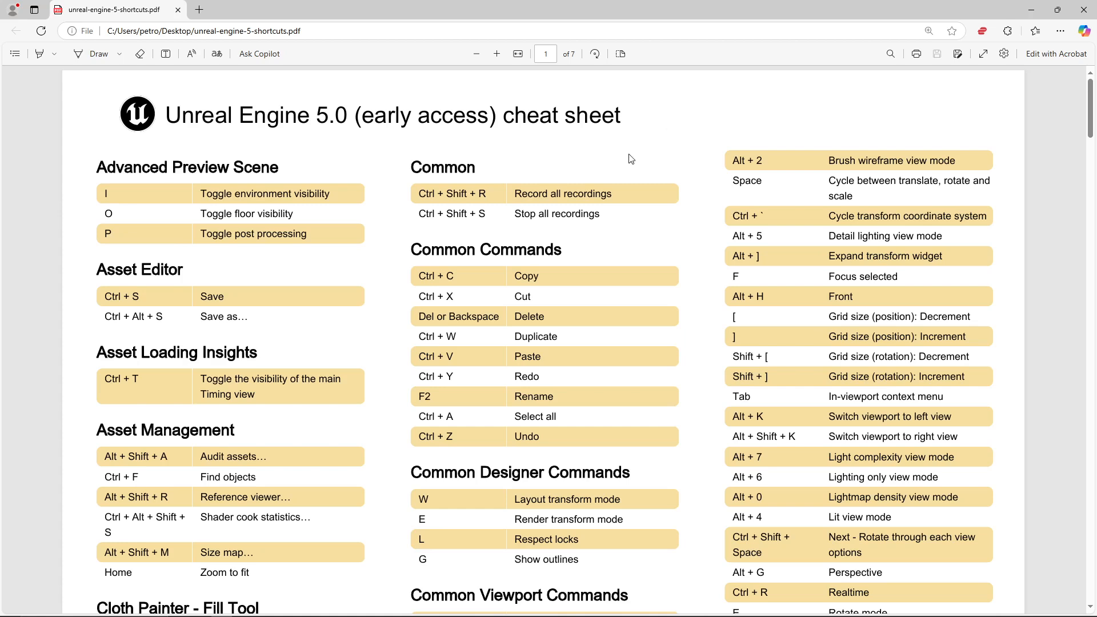
Examine the common, designer and viewport command shortcuts on the first page of the cheat sheet.
scroll(631, 155, "down", 1)
scroll(696, 173, "up", 1)
scroll(404, 361, "down", 2)
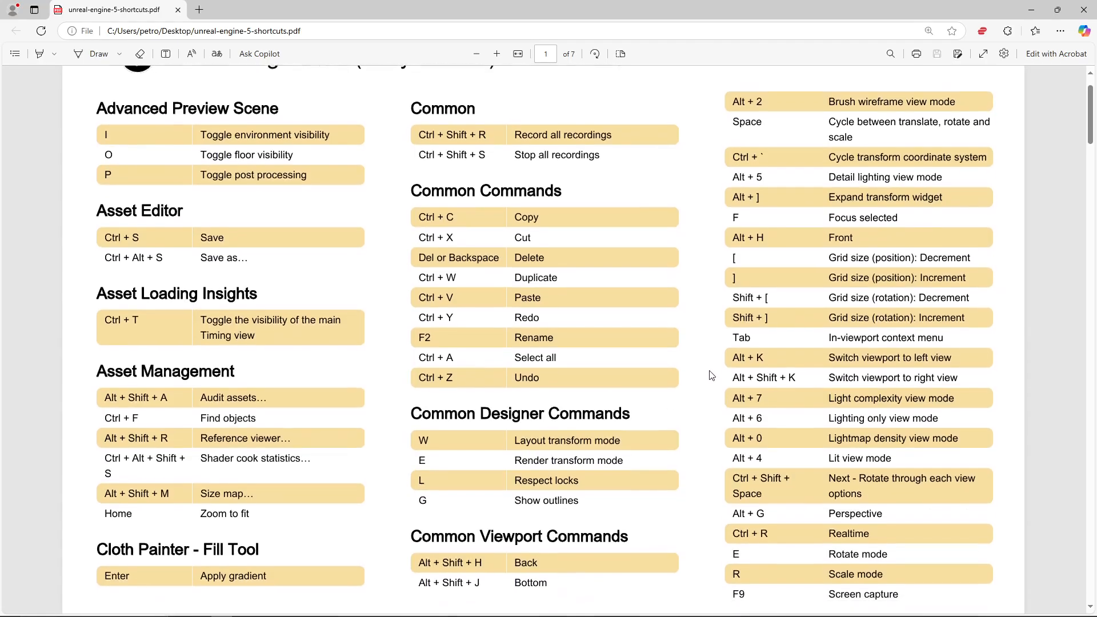
scroll(713, 375, "down", 2)
scroll(706, 358, "down", 4)
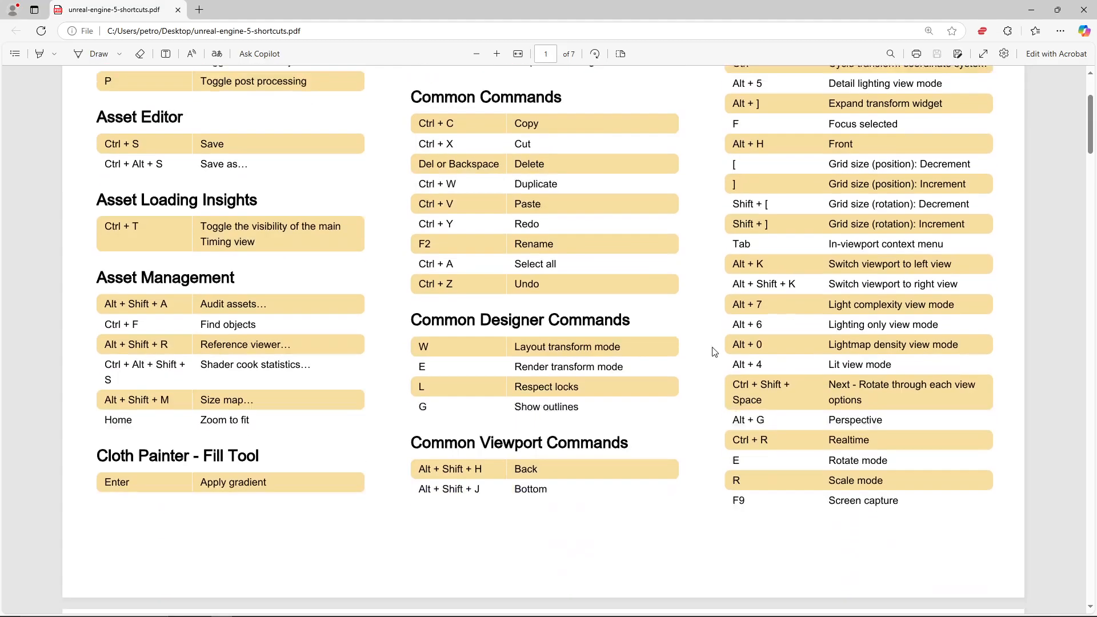
scroll(701, 326, "down", 2)
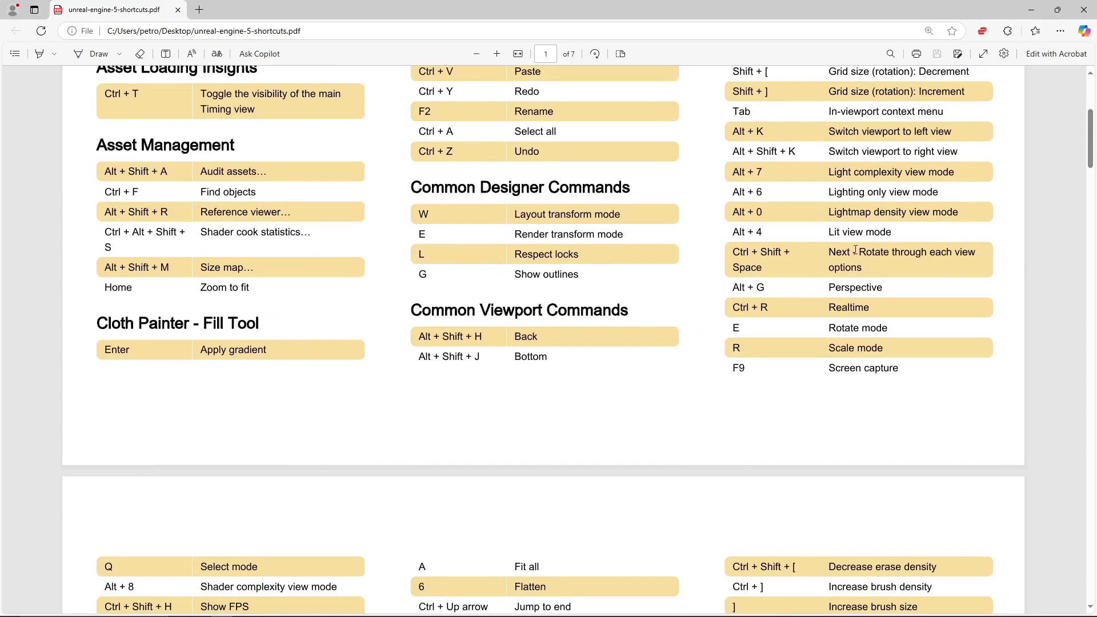
scroll(859, 290, "up", 2)
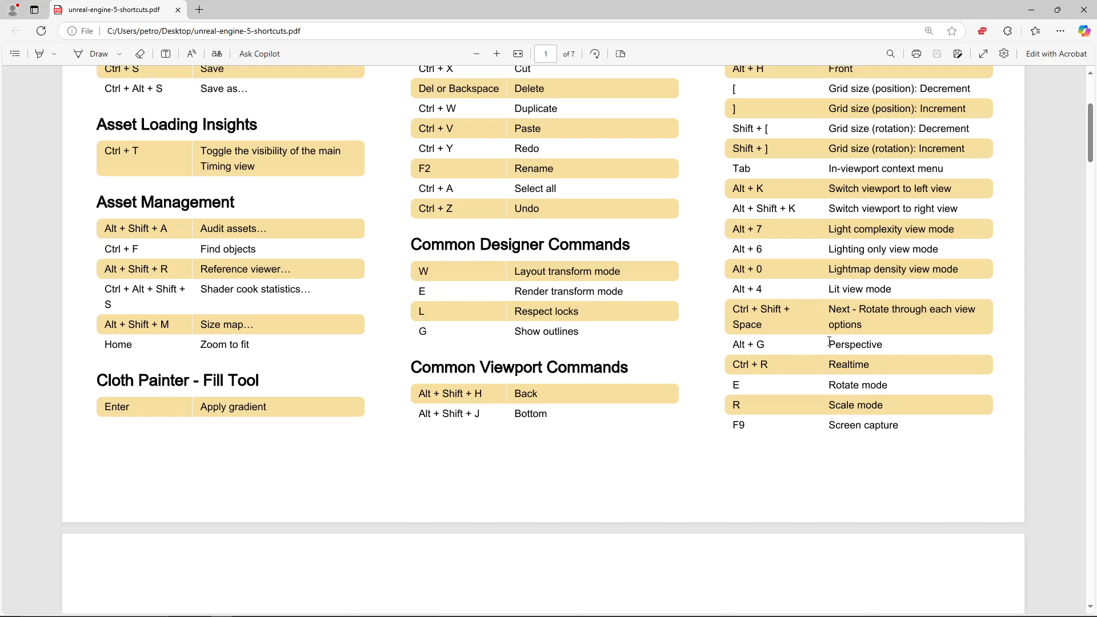
scroll(830, 341, "down", 3)
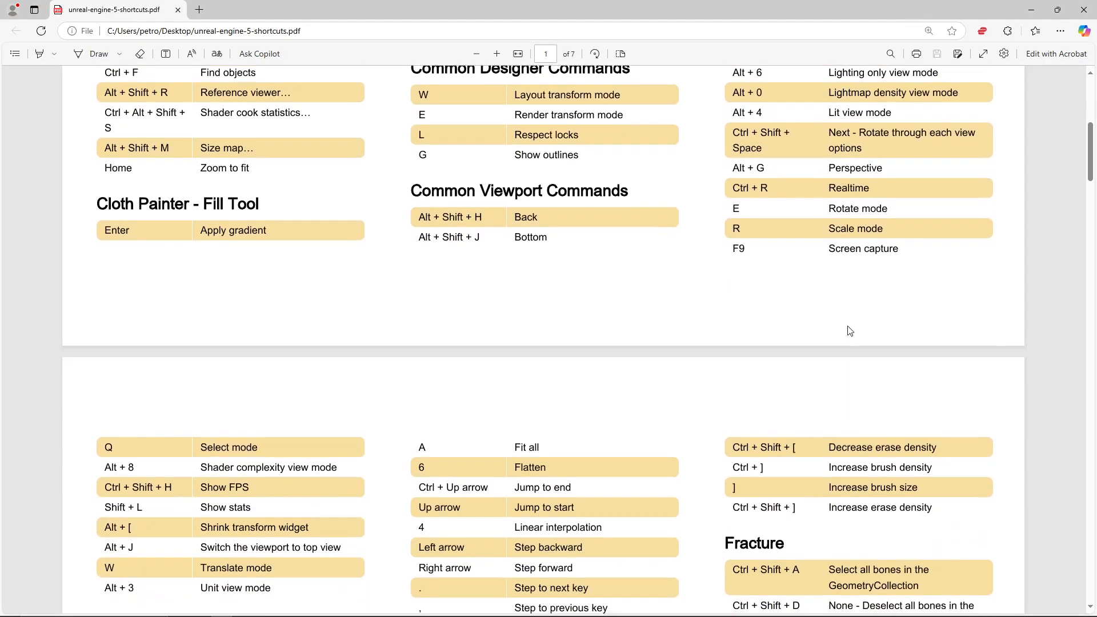
Review the shortcut sections on the remaining cheat sheet pages, from page 2 through page 7.
scroll(850, 331, "down", 4)
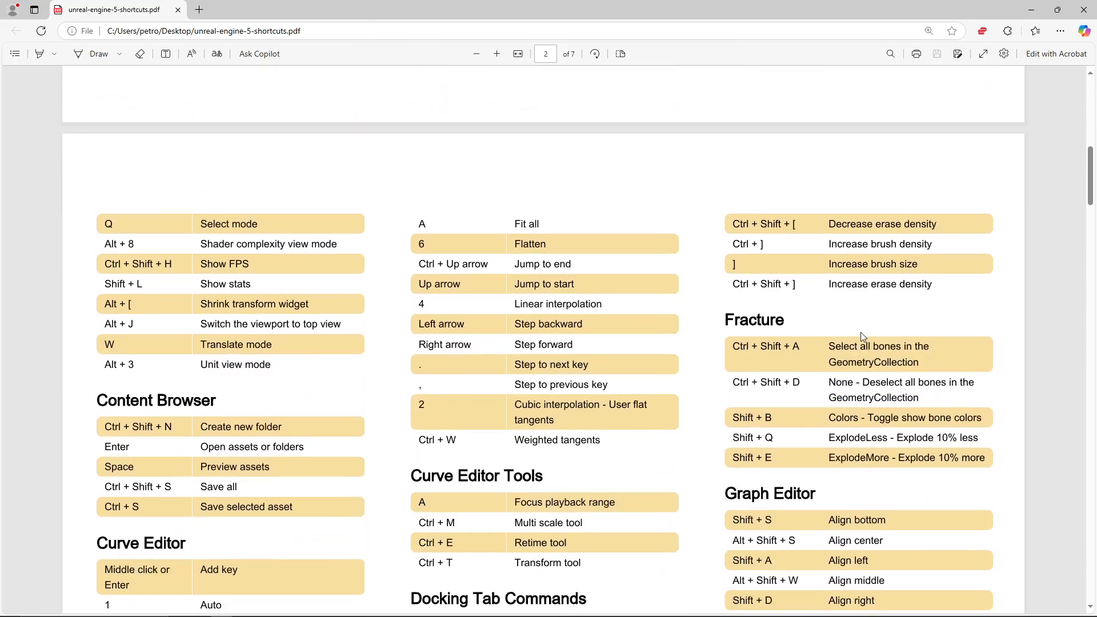
scroll(852, 320, "down", 4)
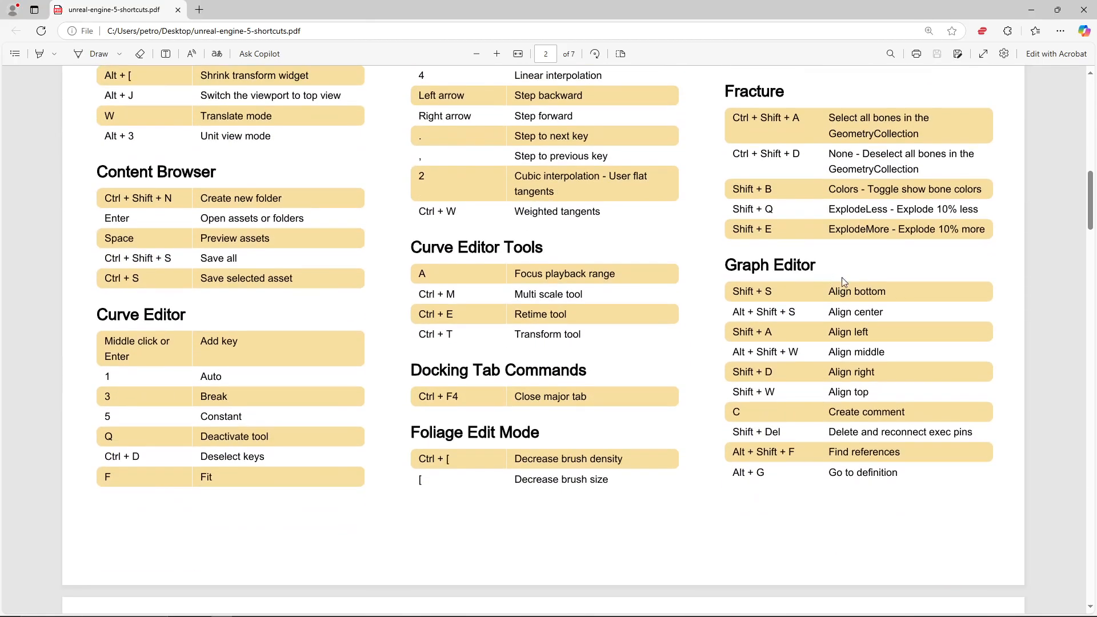
scroll(814, 238, "down", 9)
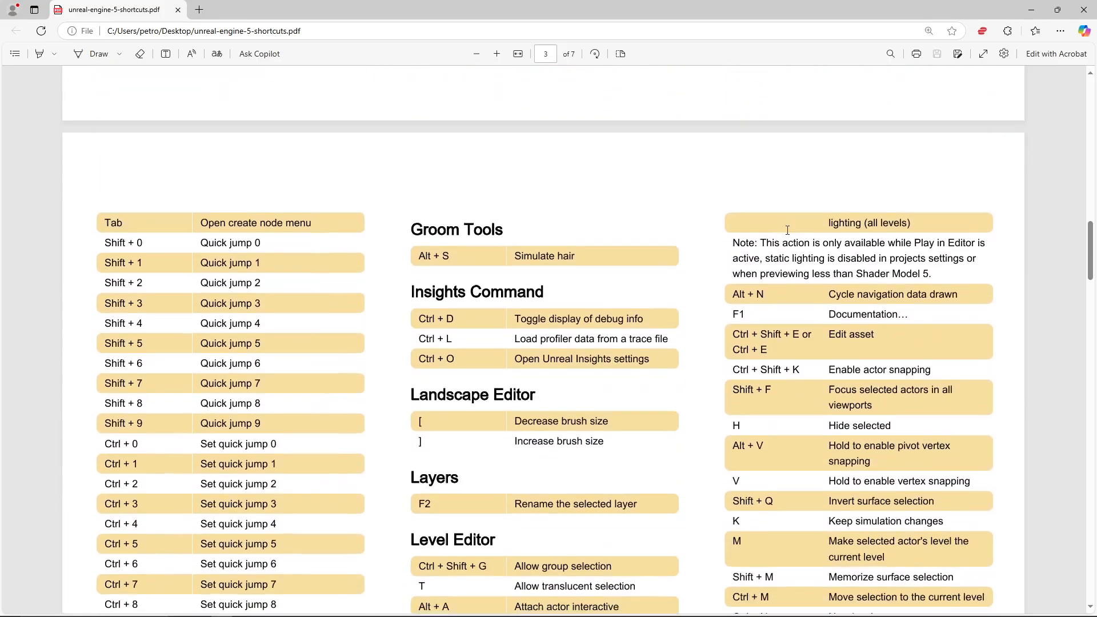
scroll(721, 312, "down", 4)
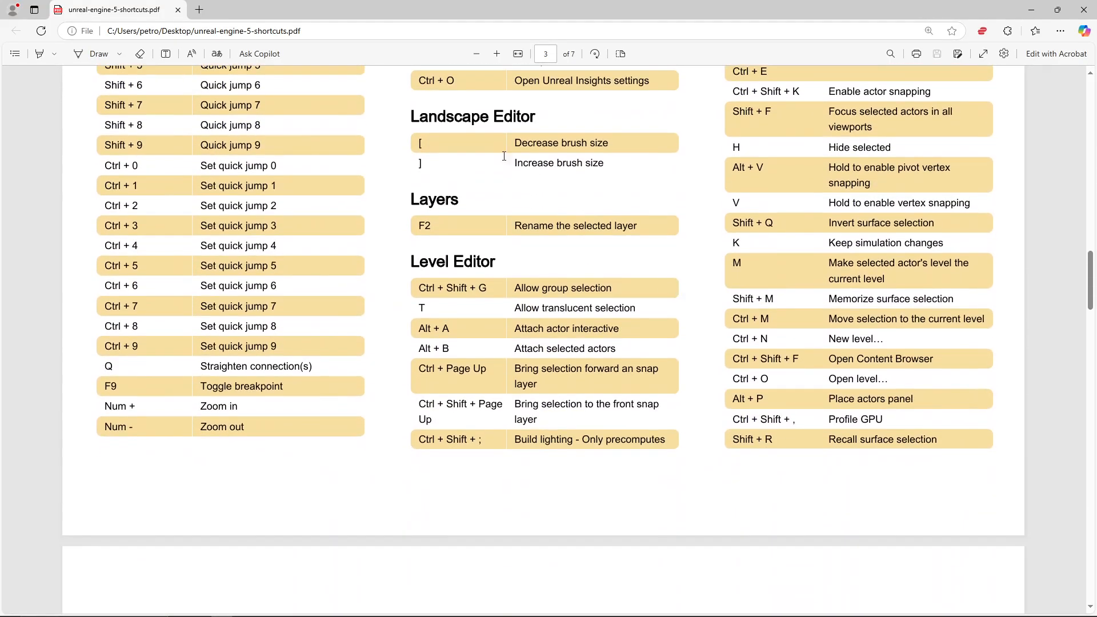
scroll(707, 320, "down", 6)
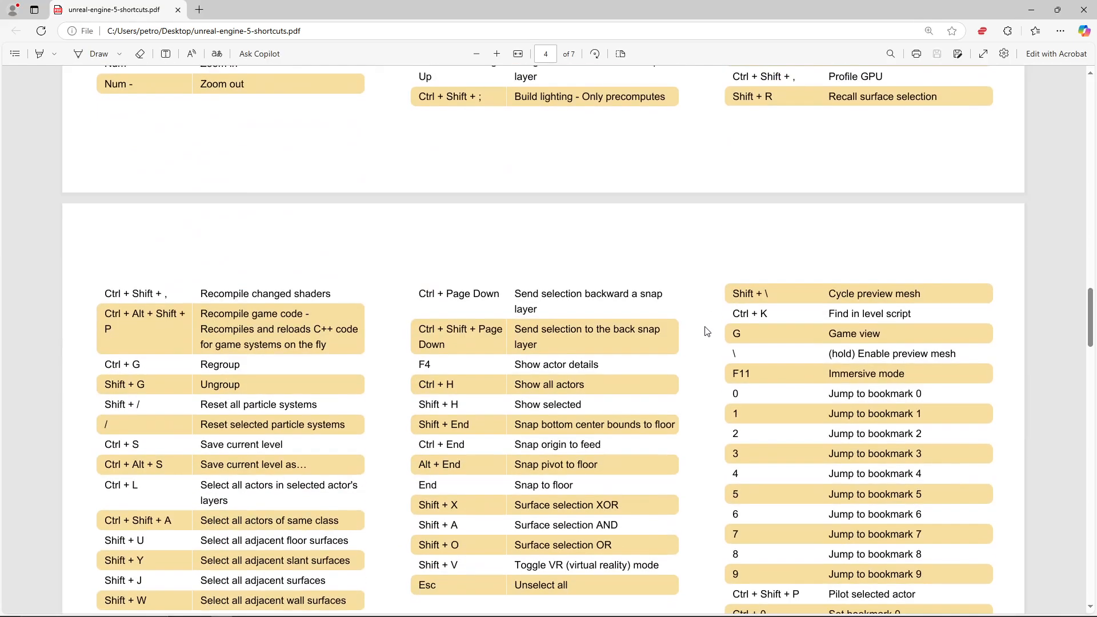
scroll(701, 330, "down", 5)
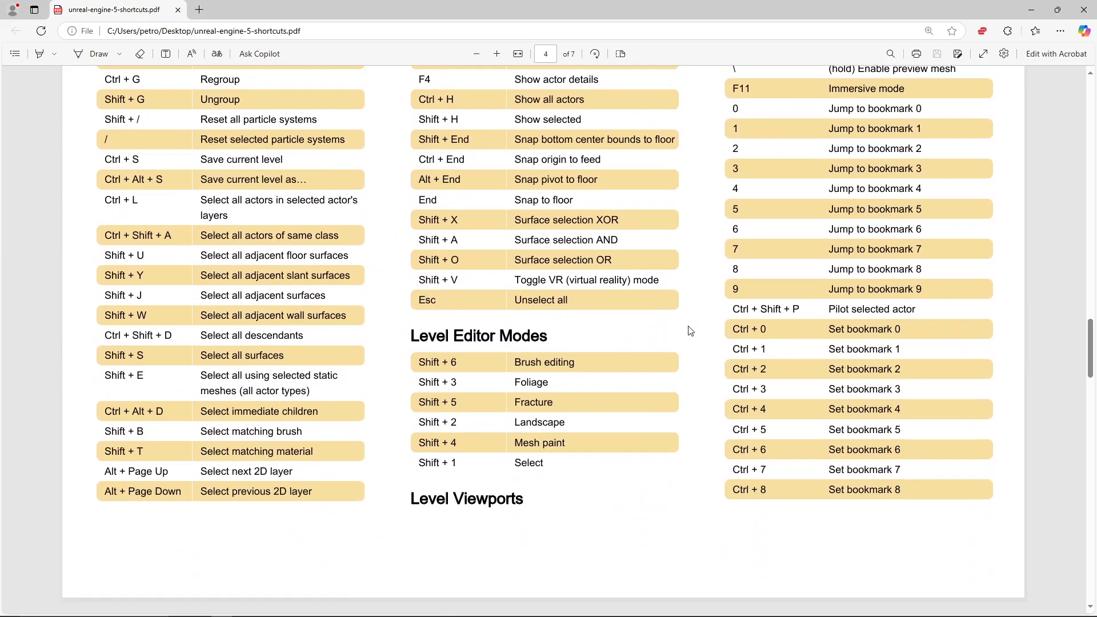
scroll(637, 319, "down", 6)
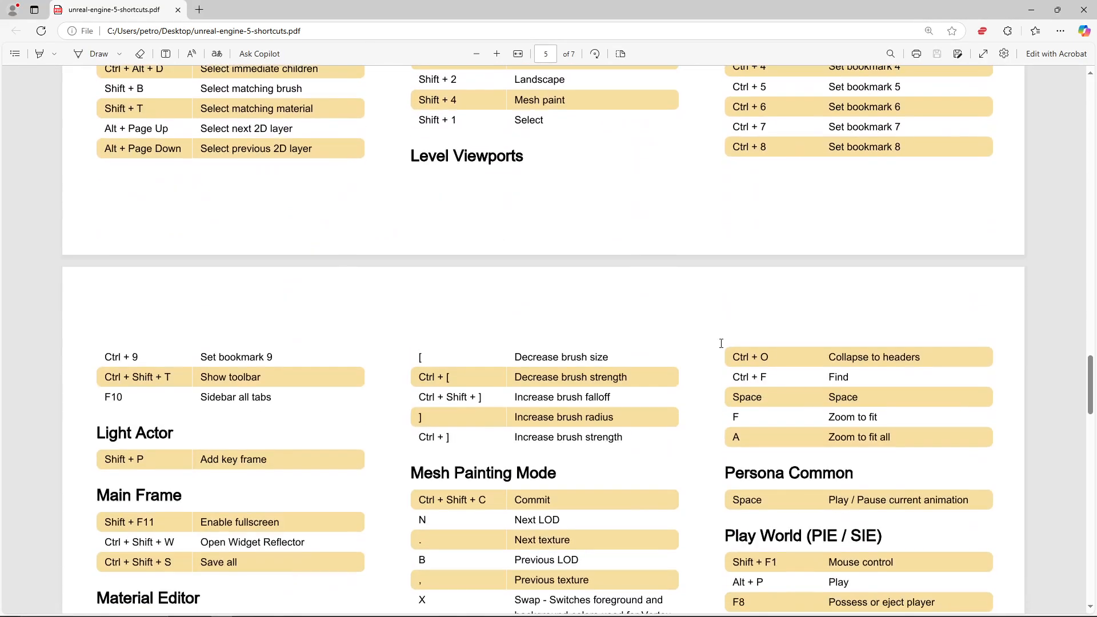
scroll(646, 454, "down", 3)
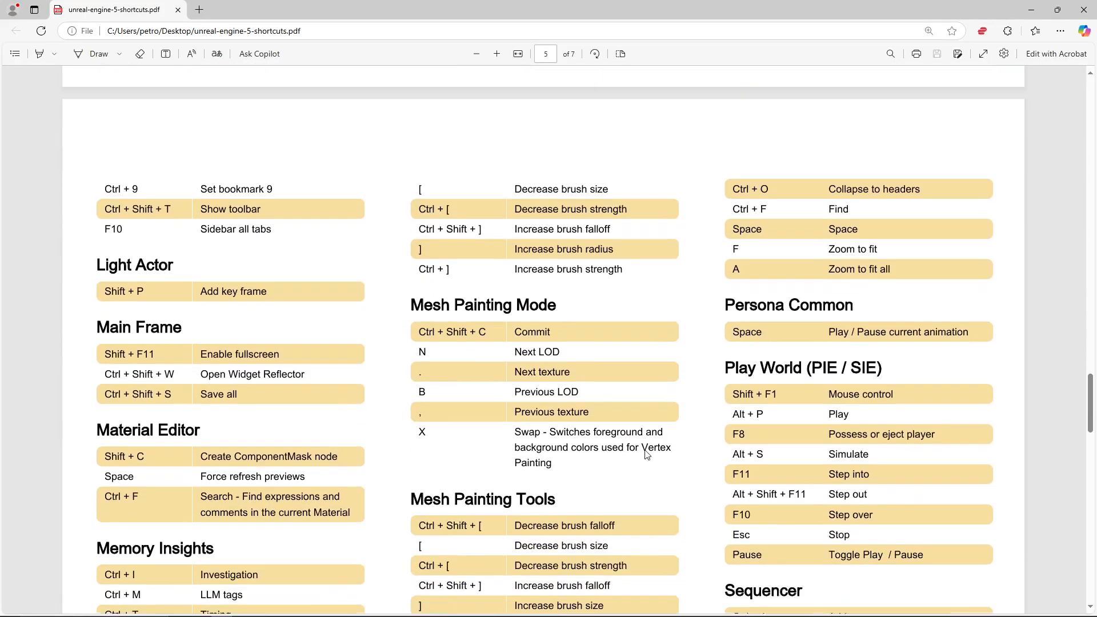
scroll(876, 403, "down", 3)
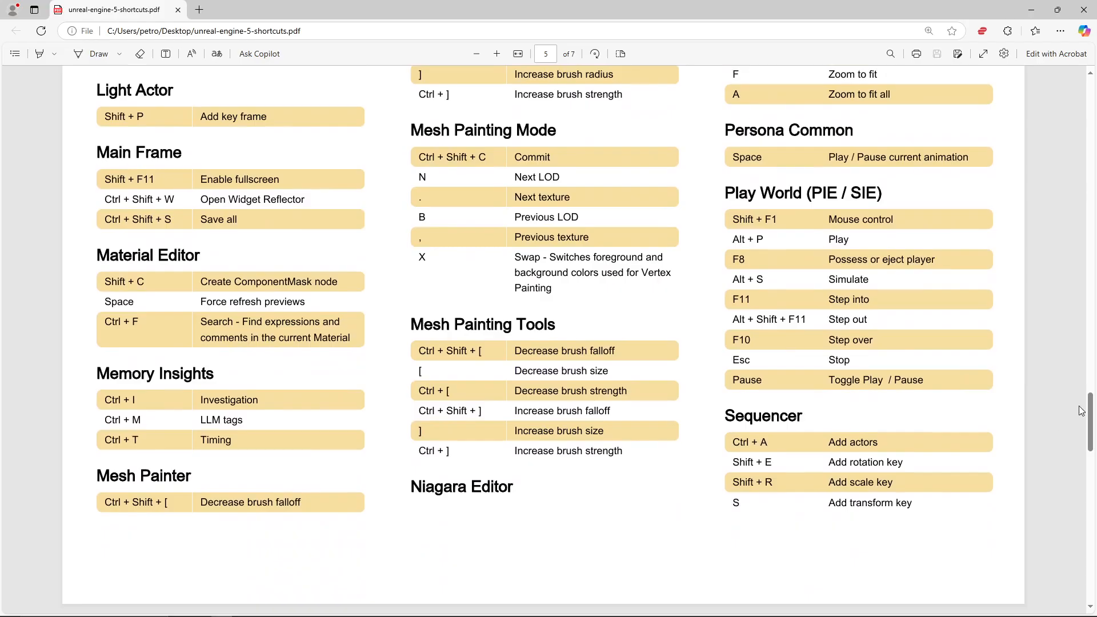
left_click_drag(1090, 402, 1081, 532)
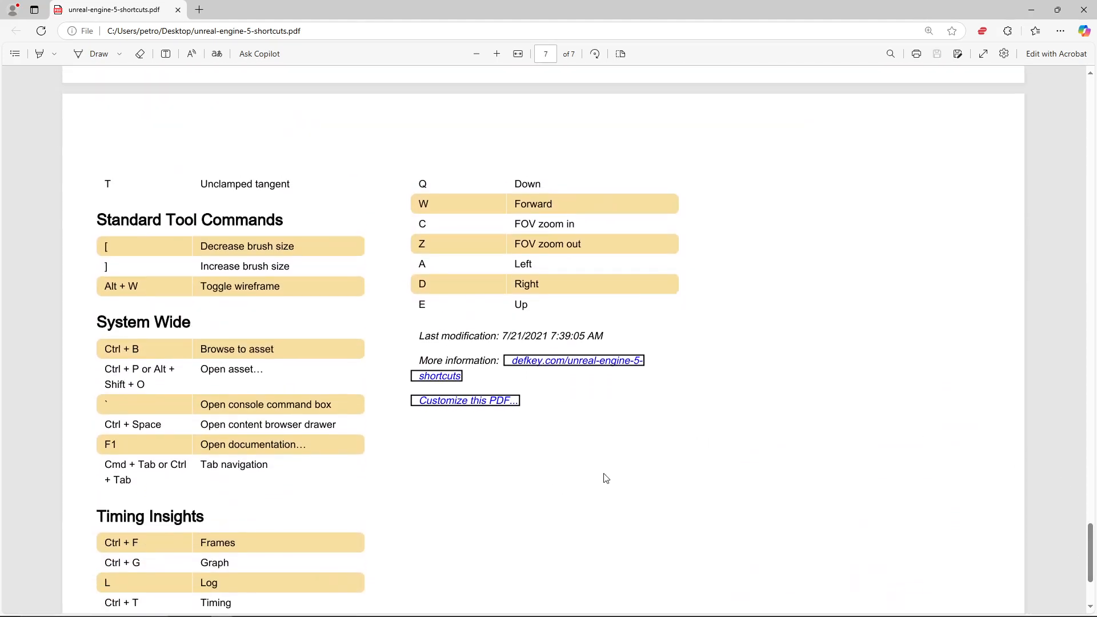
Return to the cheat sheet's first page and switch back to Unreal Editor.
scroll(855, 422, "up", 20)
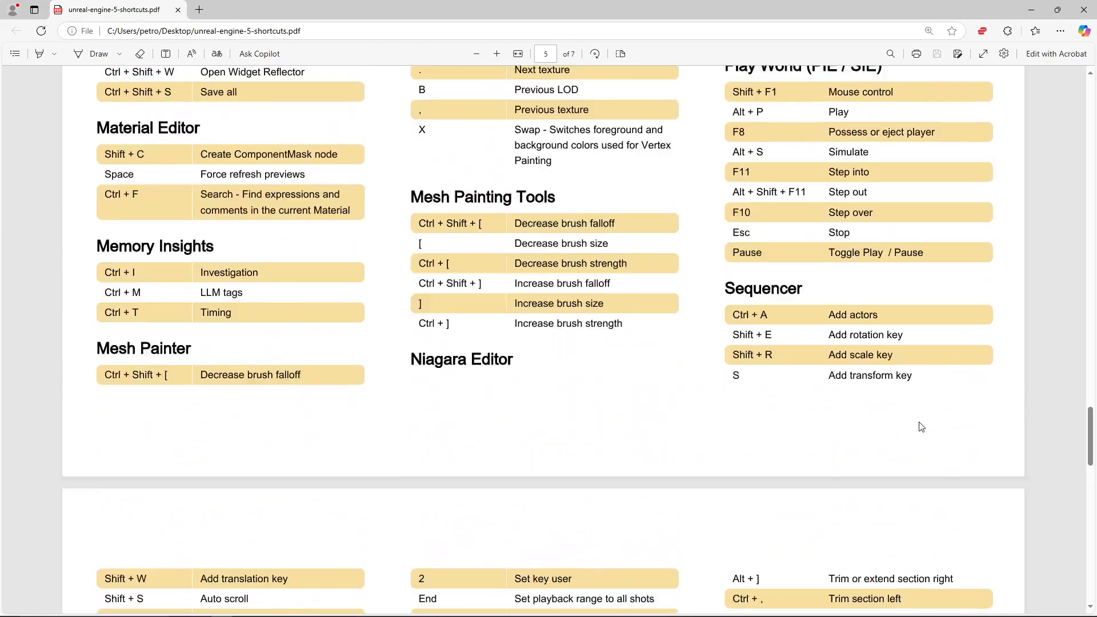
scroll(921, 427, "up", 20)
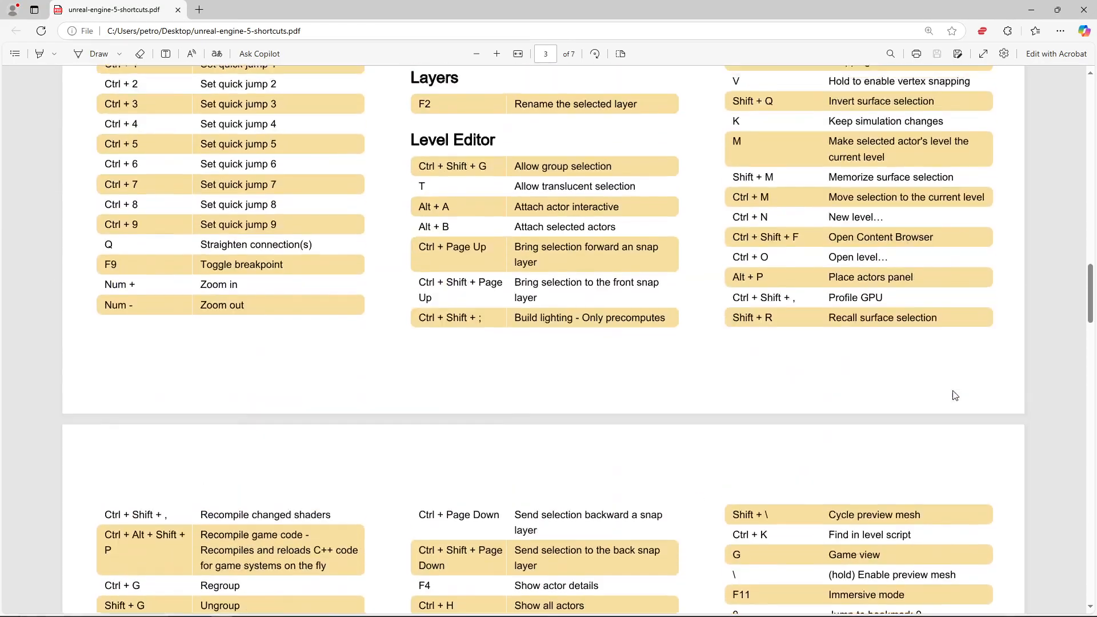
scroll(955, 395, "up", 20)
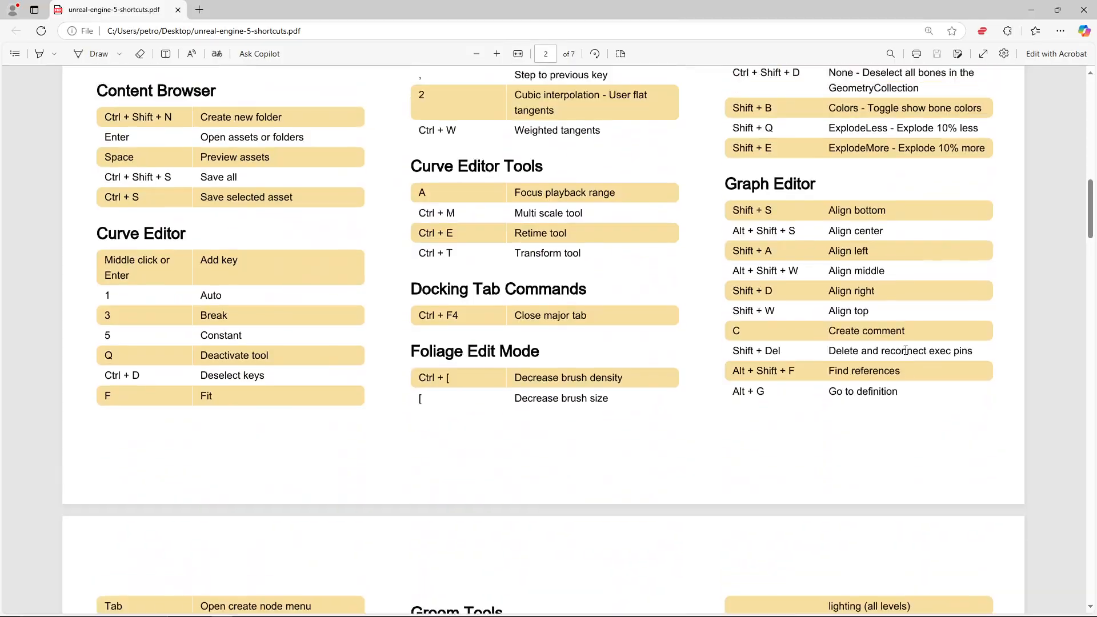
scroll(906, 350, "up", 15)
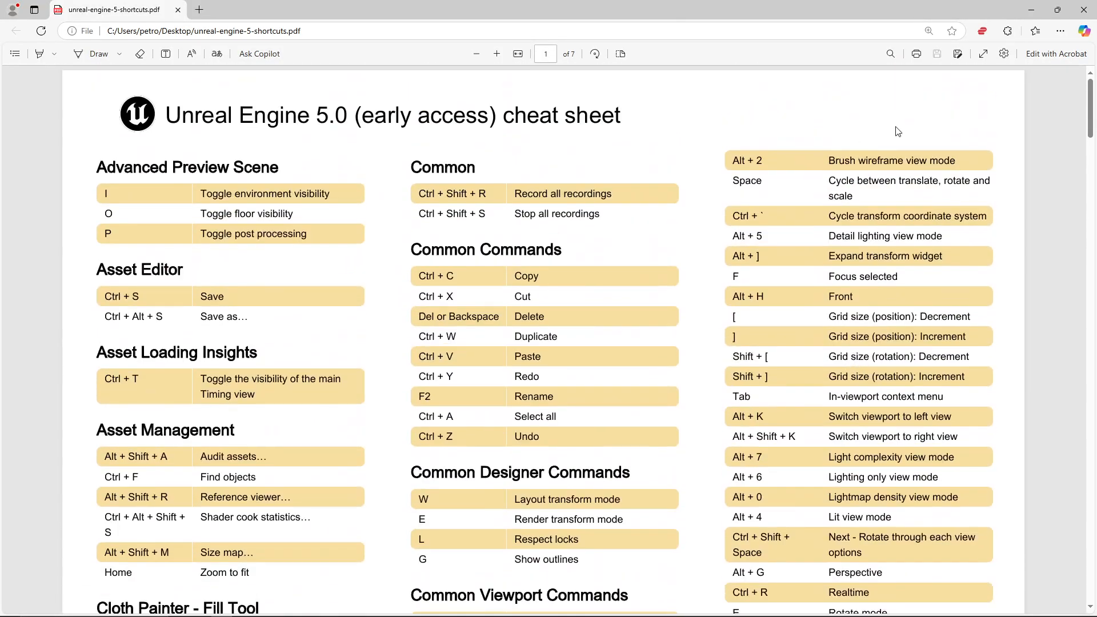
left_click(1032, 10)
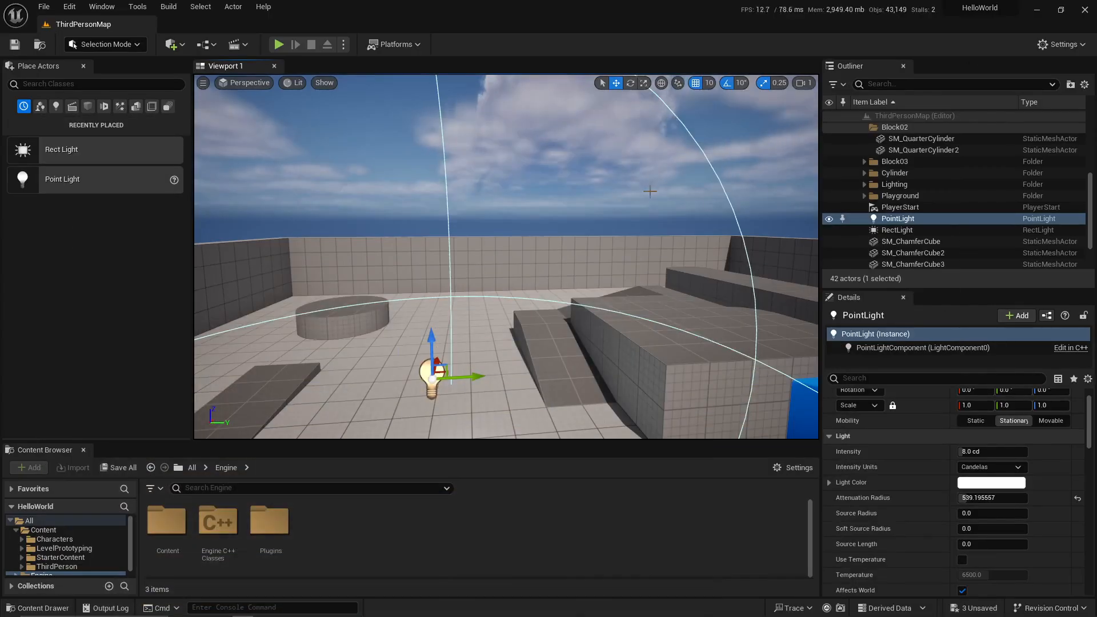
mouse_move(660, 291)
right_mouse_down()
mouse_move(680, 290)
mouse_move(663, 282)
right_mouse_up()
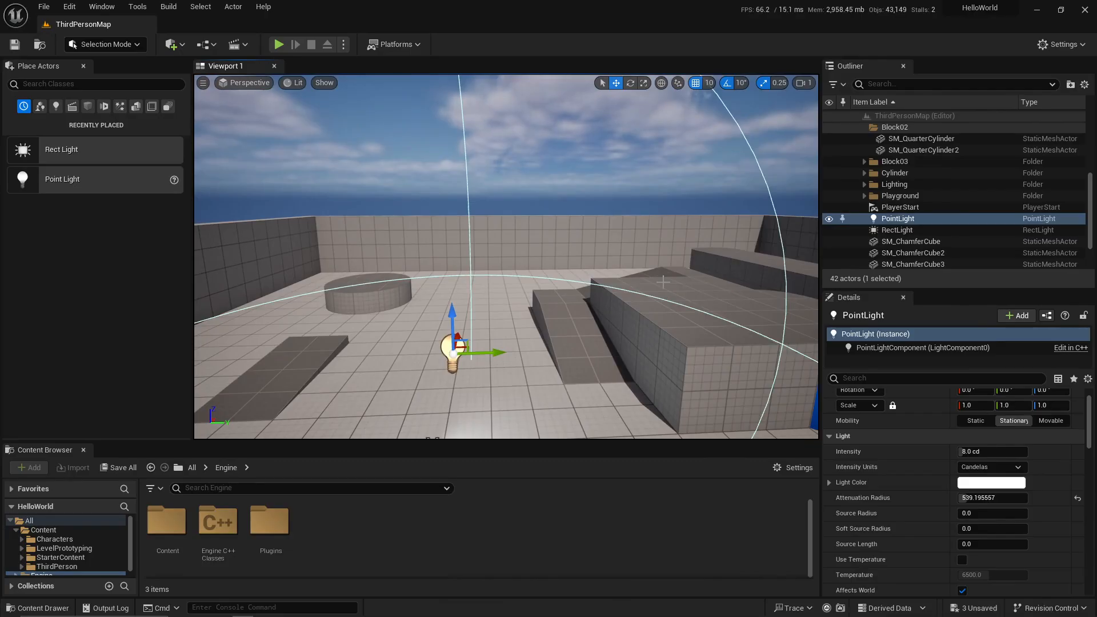
right_click_drag(452, 227, 423, 222)
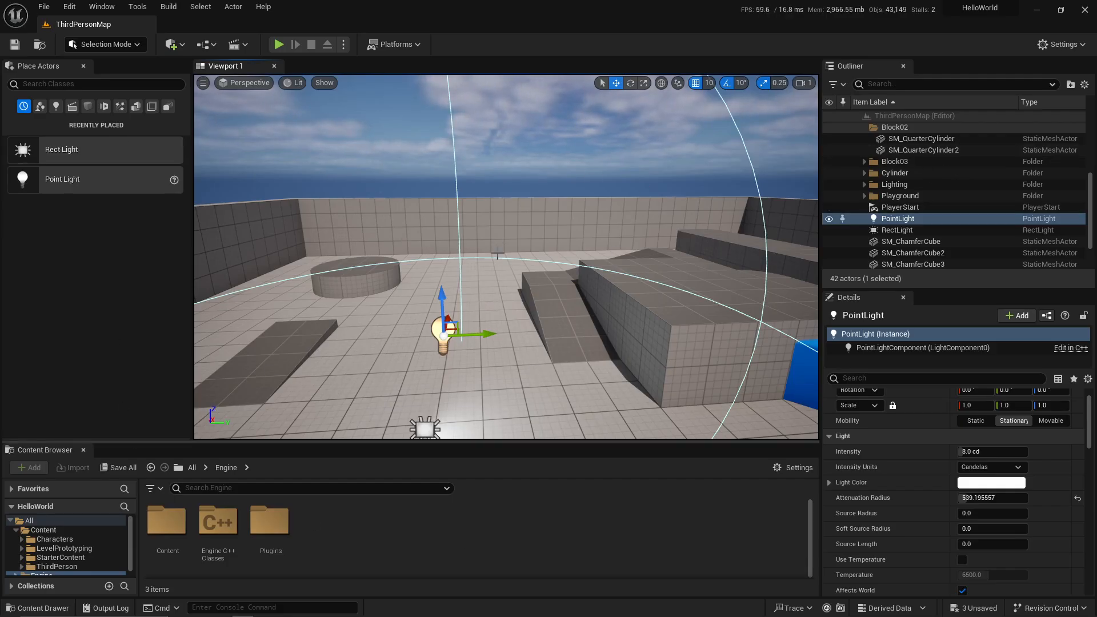
right_click_drag(493, 243, 507, 240)
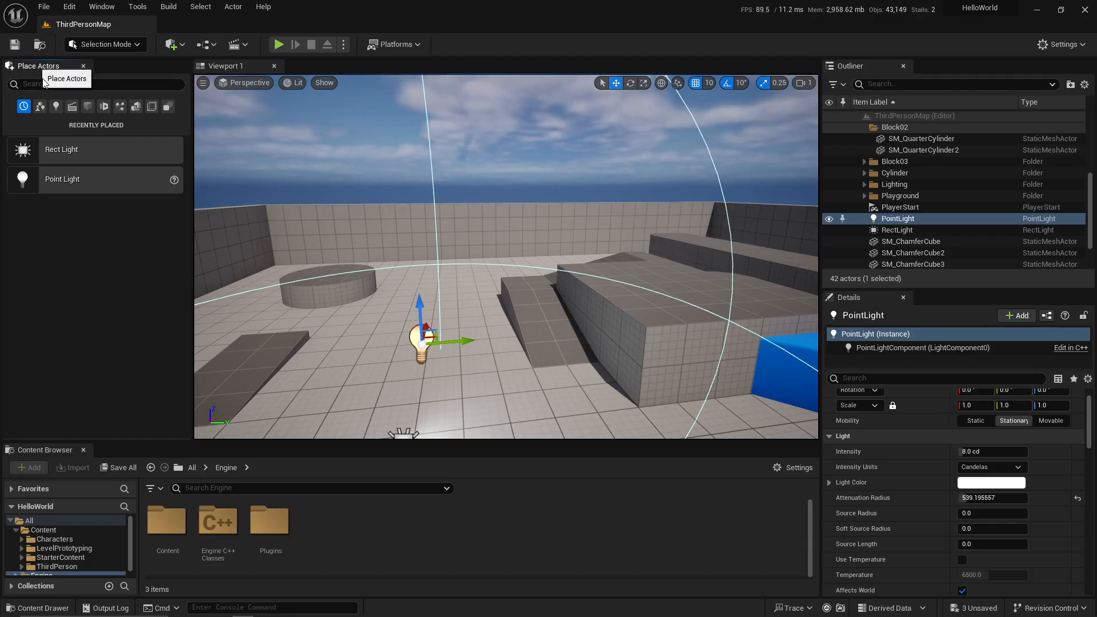
Dock the Place Actors panel as a tab beside the Outliner, and try switching between the two tabs.
left_click_drag(37, 70, 403, 142)
left_click_drag(183, 163, 956, 67)
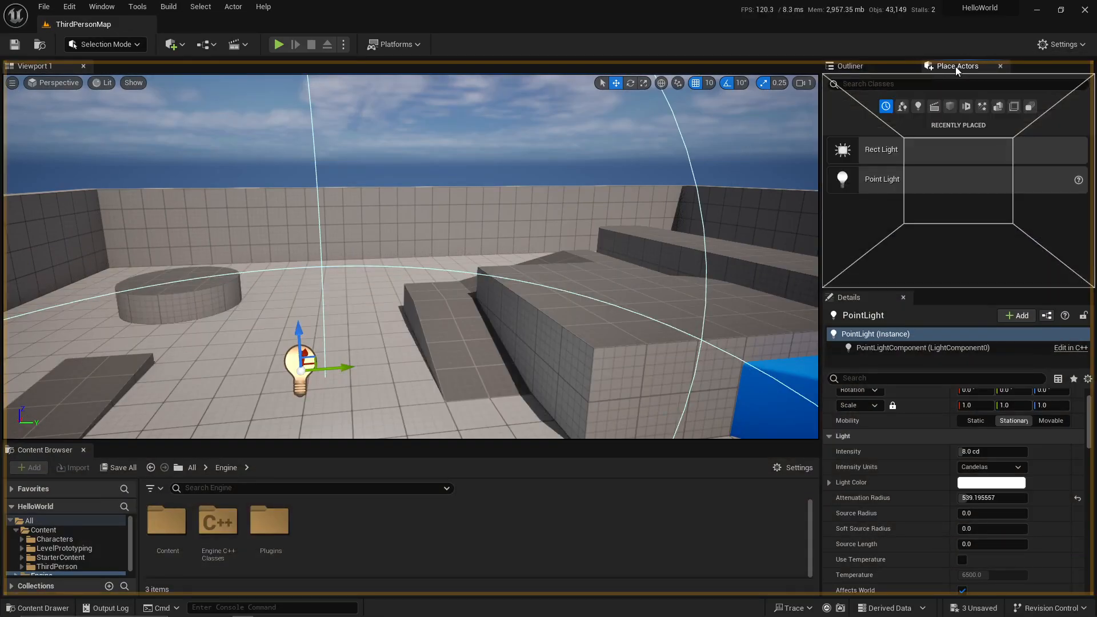
left_click(850, 66)
left_click(950, 65)
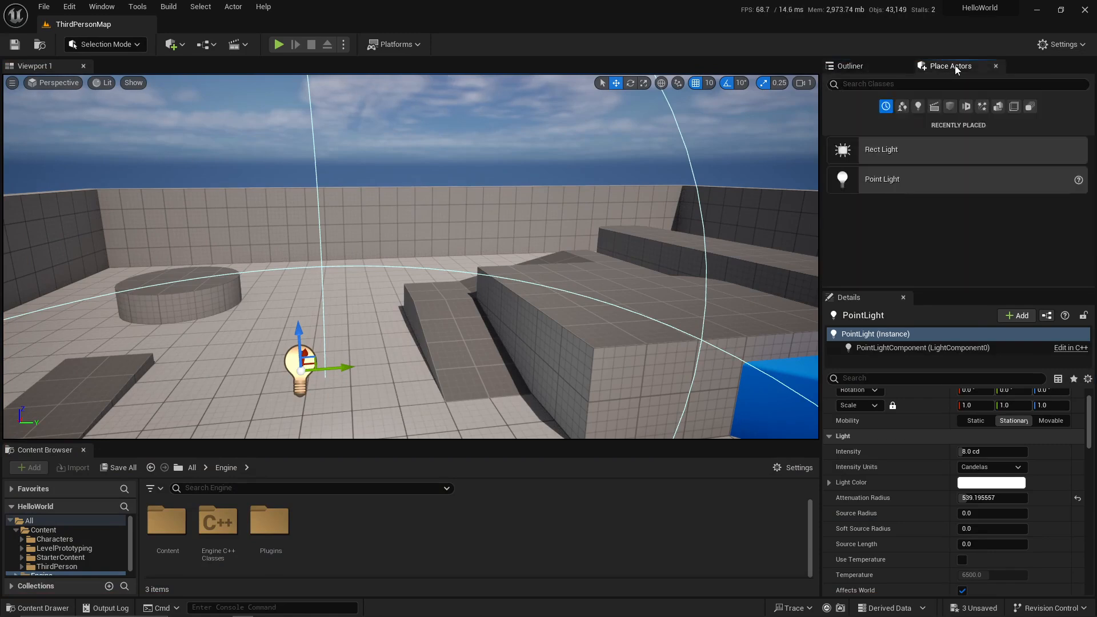
left_click(850, 67)
left_click(949, 65)
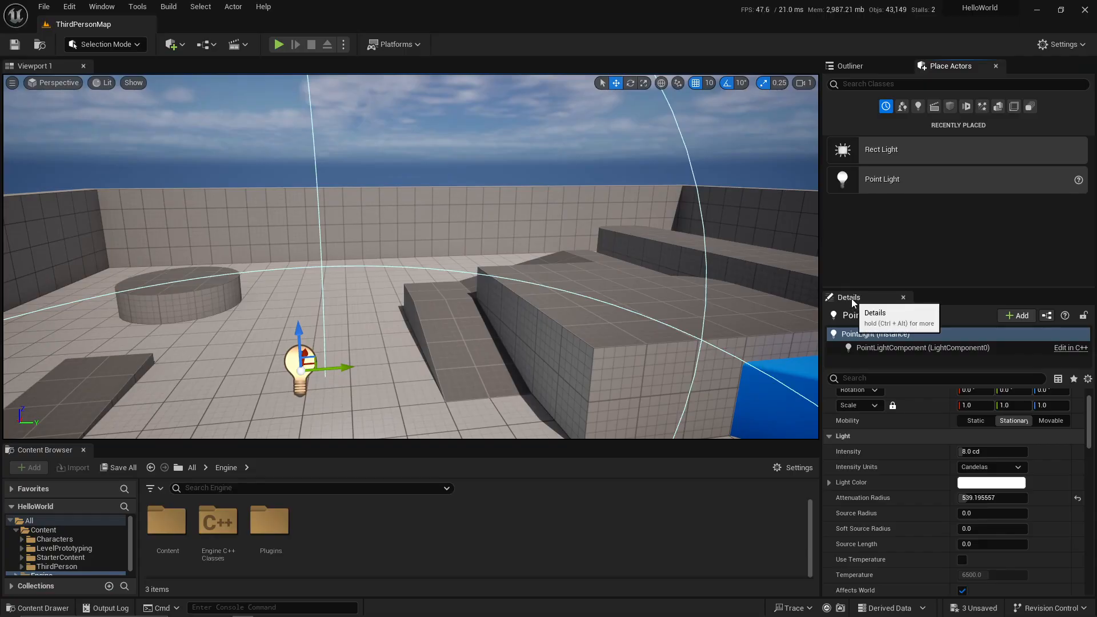
Dock the Details panel beside the Content Browser, and enlarge it in width and height.
left_click_drag(850, 299, 766, 505)
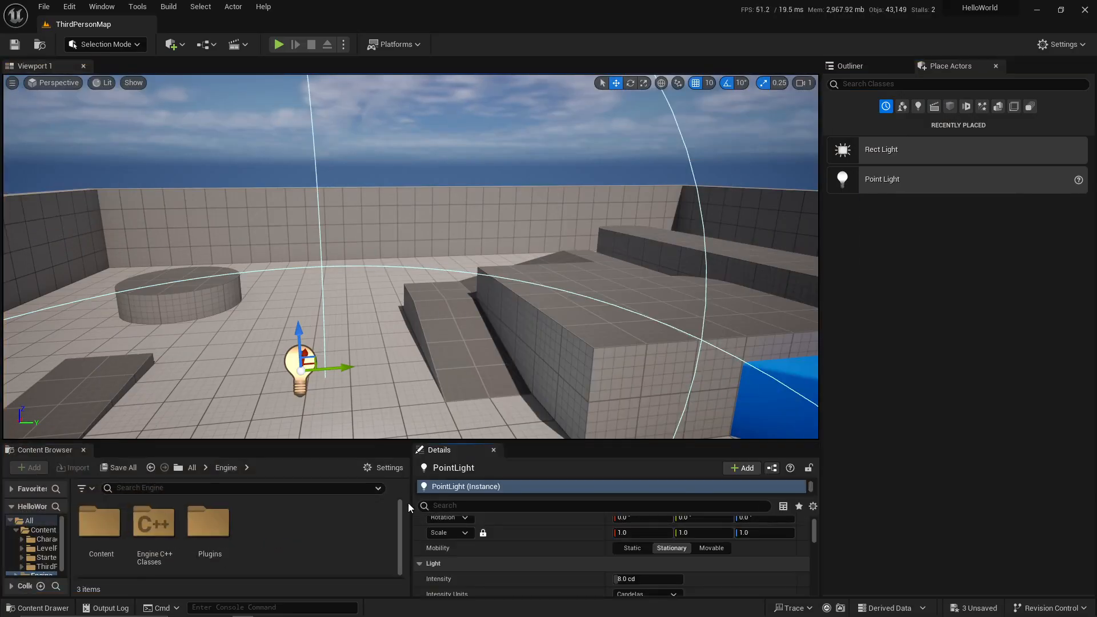
mouse_move(409, 503)
left_mouse_down()
mouse_move(374, 503)
mouse_move(389, 502)
left_mouse_up()
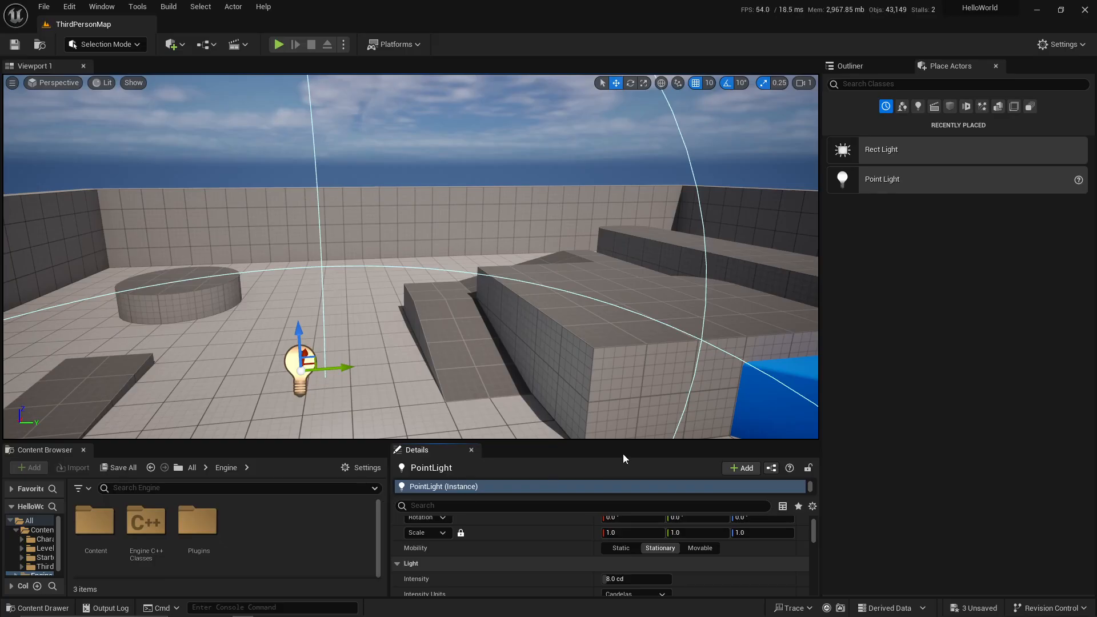
left_click_drag(614, 442, 614, 400)
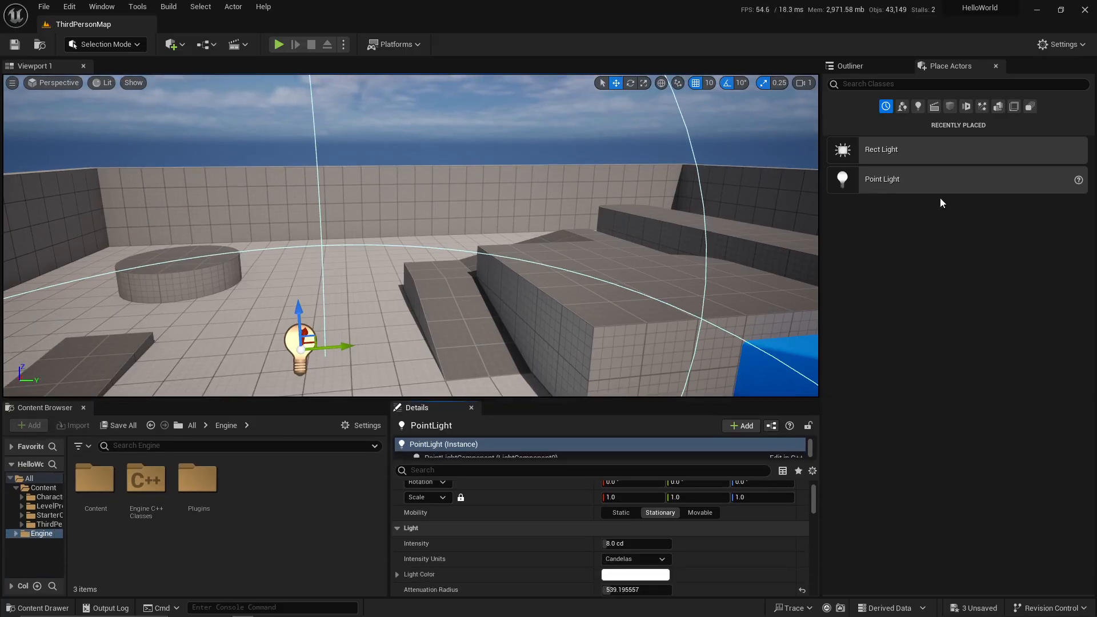
Bring the Outliner in front of Place Actors, and narrow its column to widen the viewport.
left_click(860, 67)
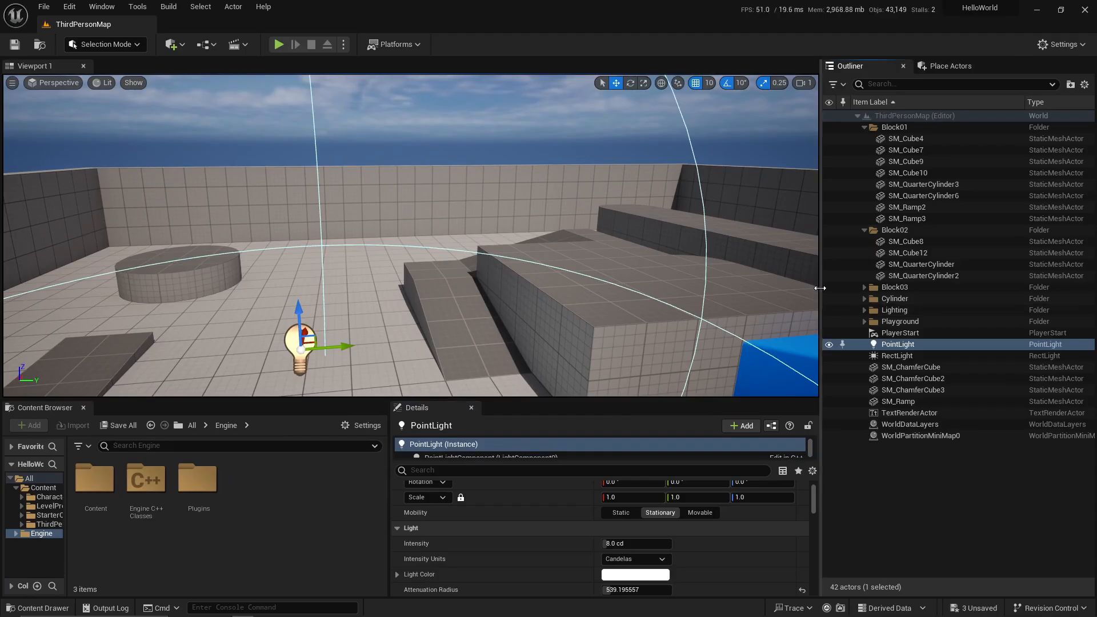
left_click_drag(820, 288, 884, 287)
right_click_drag(434, 240, 389, 275)
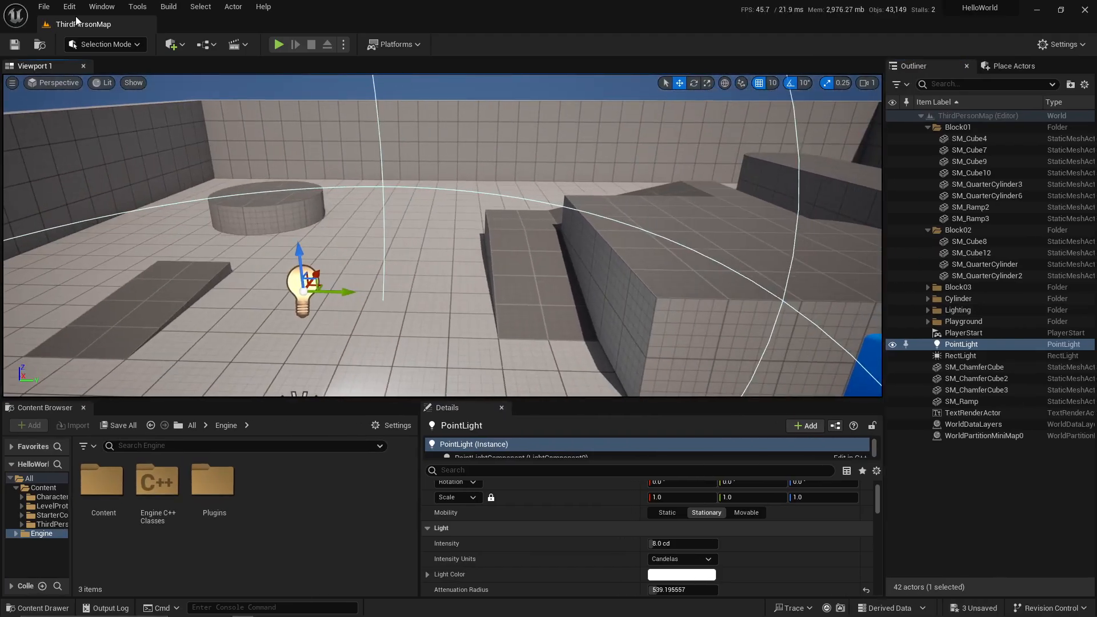
Look through the editor's options for saving and removing window layouts, leaving the layout as it is.
left_click(70, 7)
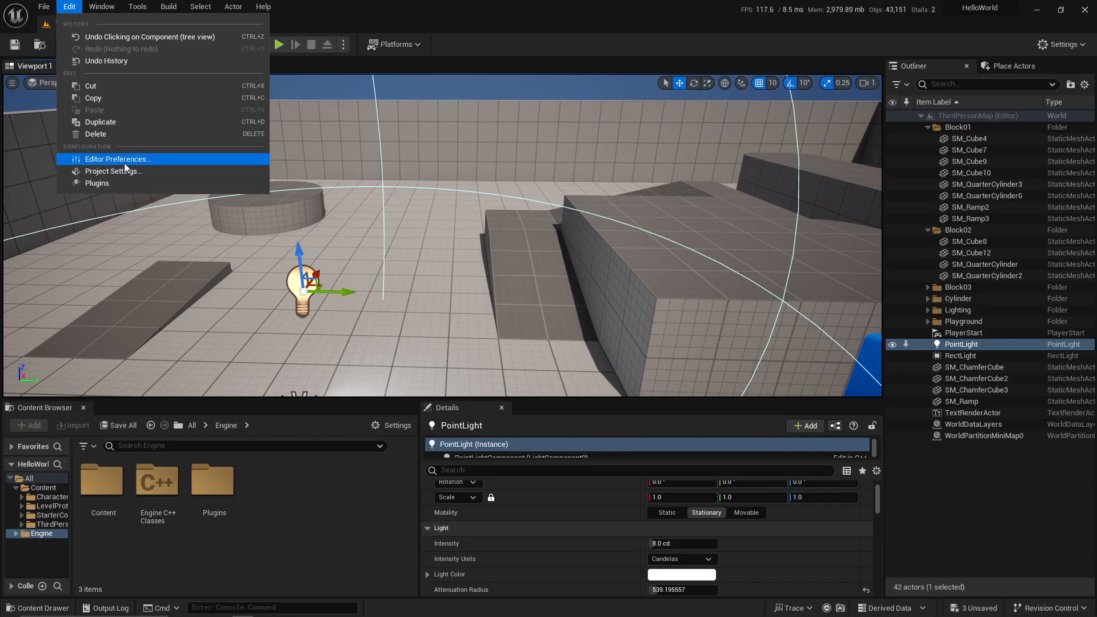
mouse_move(109, 10)
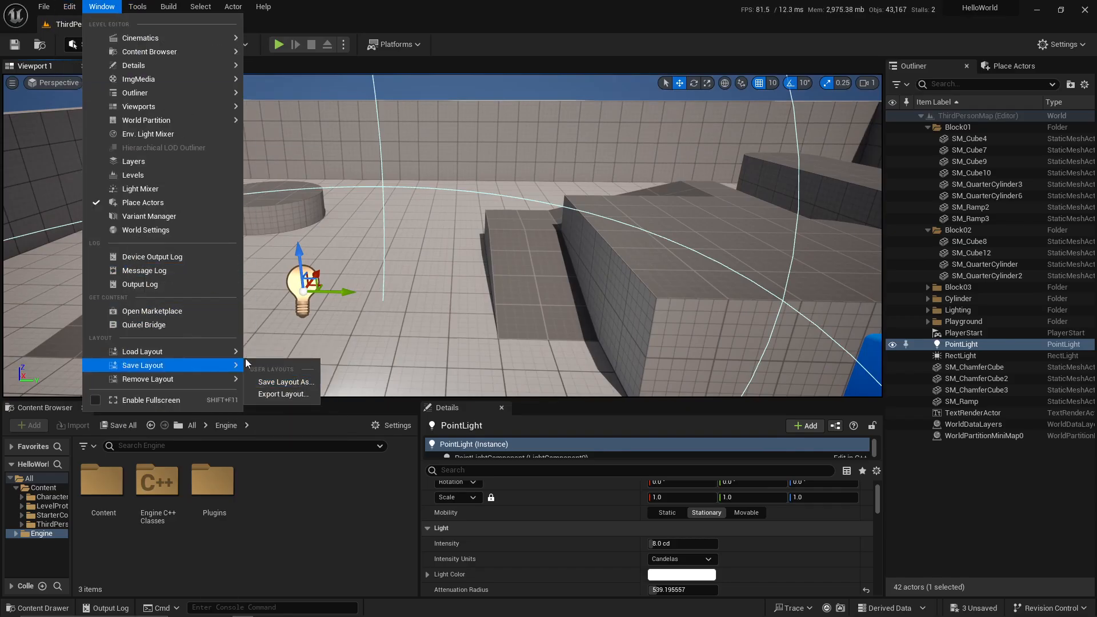
mouse_move(196, 358)
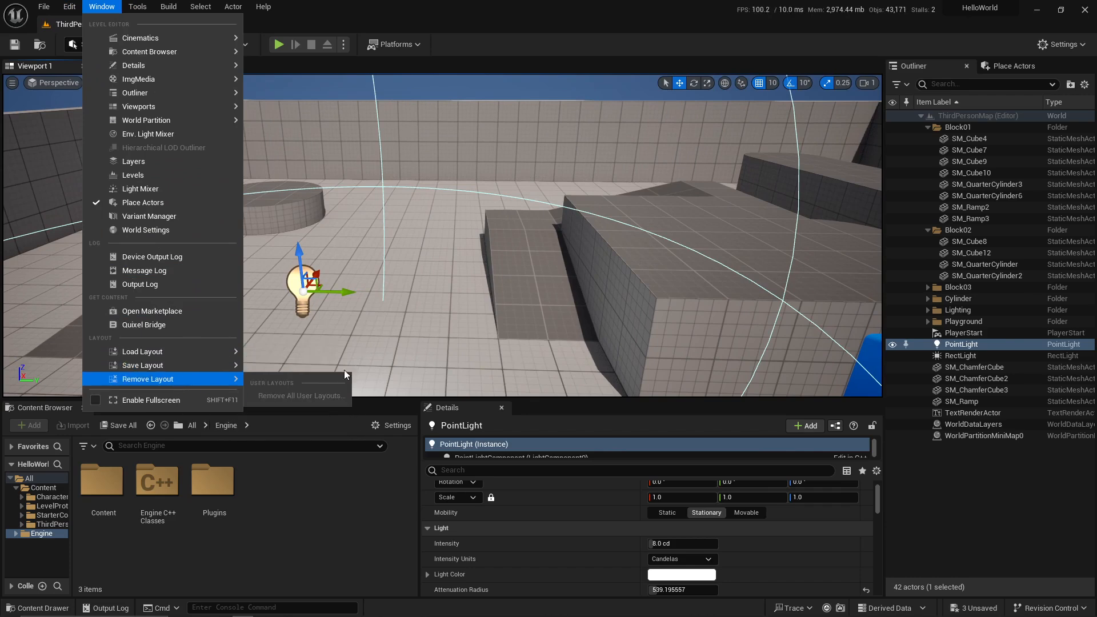
right_click_drag(345, 372, 360, 360)
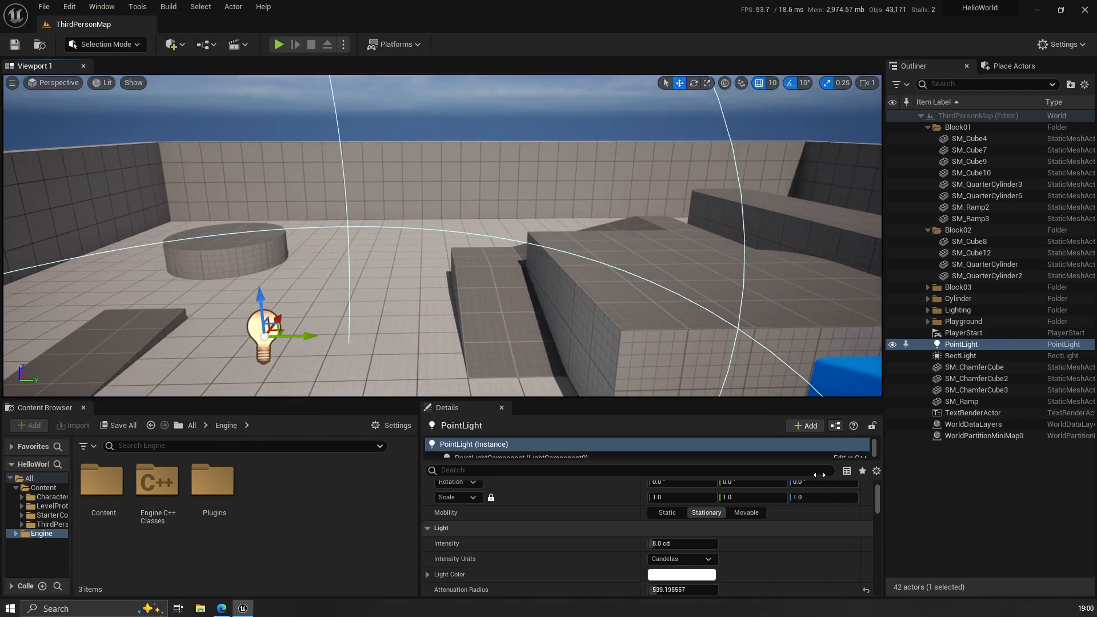
Look around the blocks in the level and clear the selection of the point light.
right_click_drag(646, 309, 679, 291)
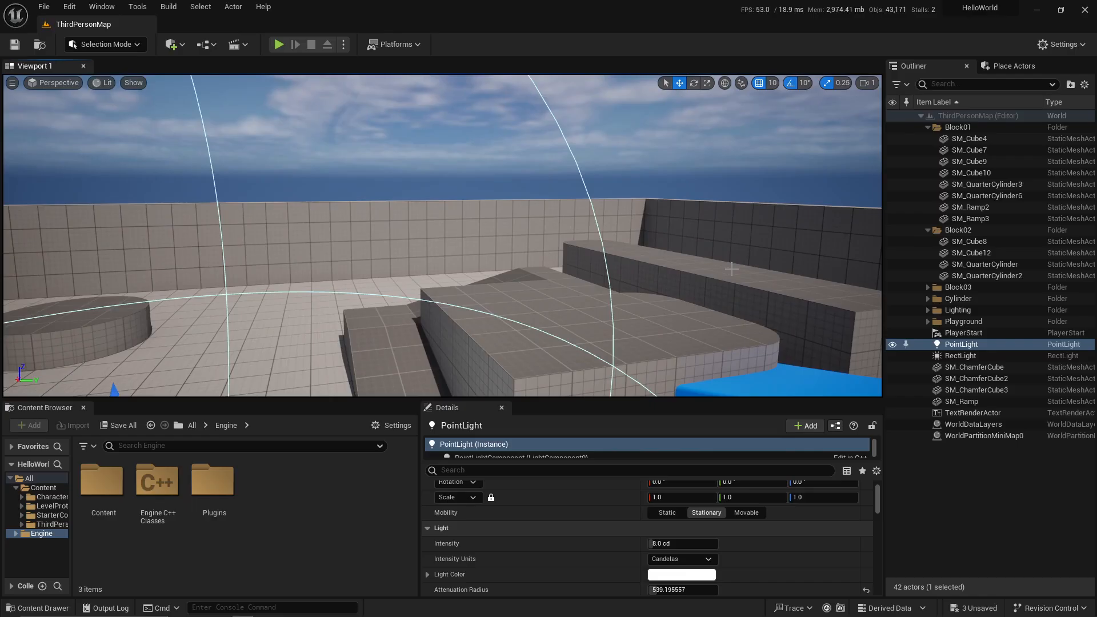
right_click_drag(733, 269, 758, 286)
key("s")
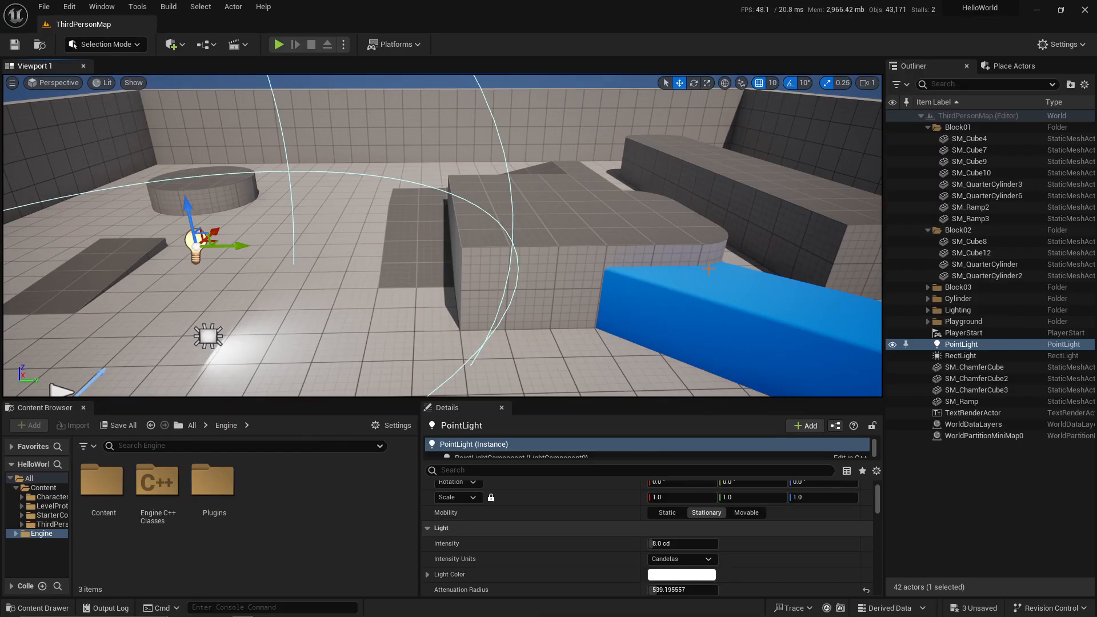
key("a")
right_click_drag(490, 235, 466, 211)
key("Escape")
right_click_drag(608, 244, 547, 245)
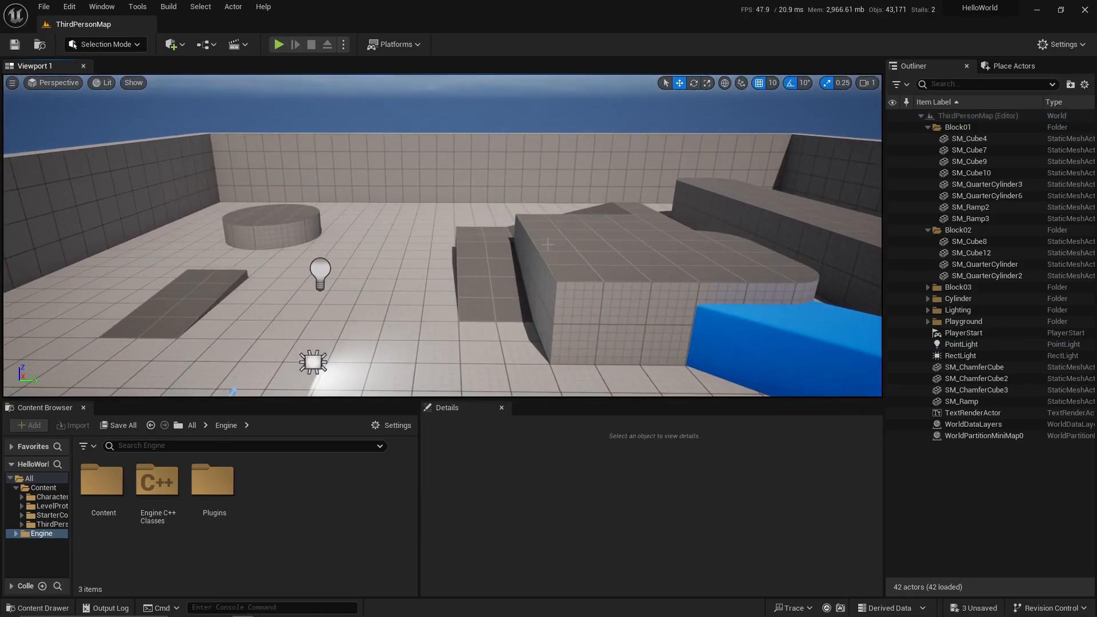
Play-test the level by running and jumping the character over the blocks and blue cubes, and end the play session.
key("alt+p")
left_click(479, 232)
key("w")
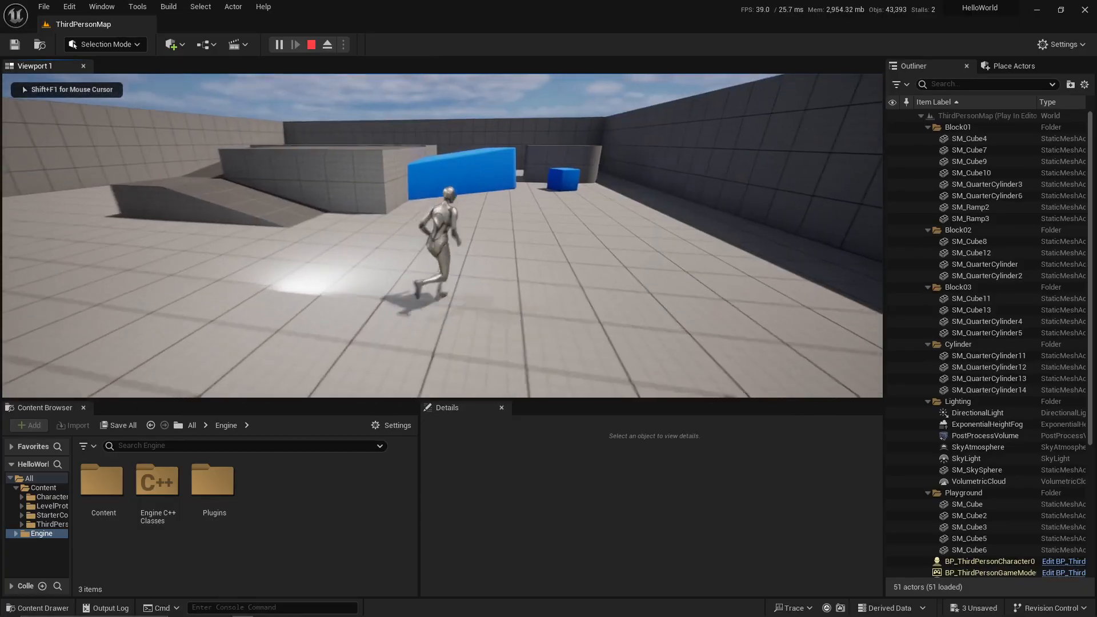
key("space")
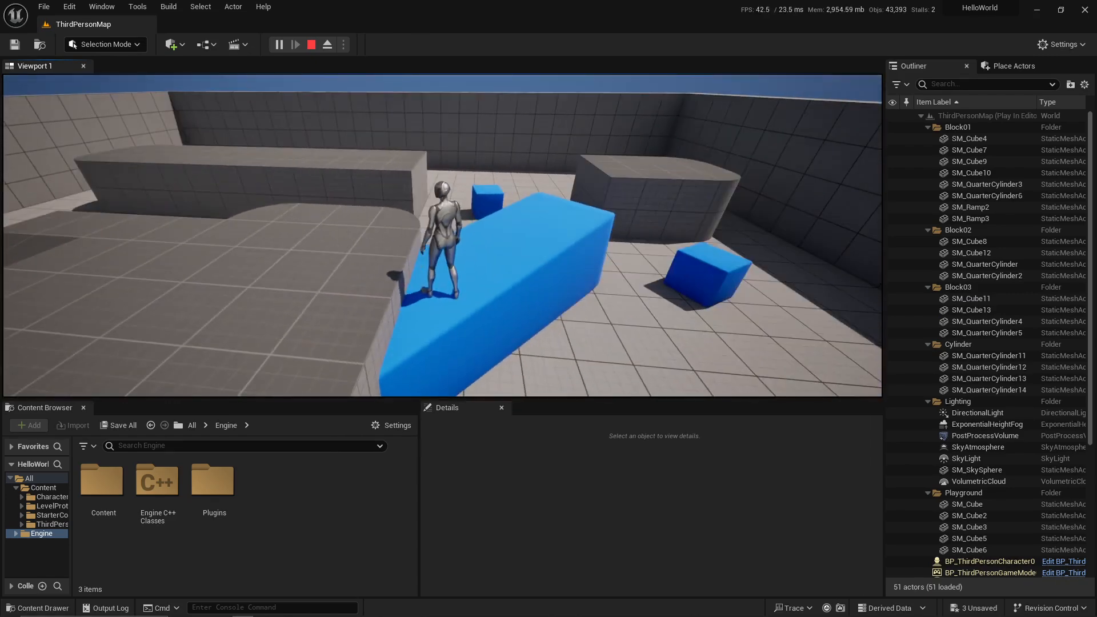
key("w")
key("space")
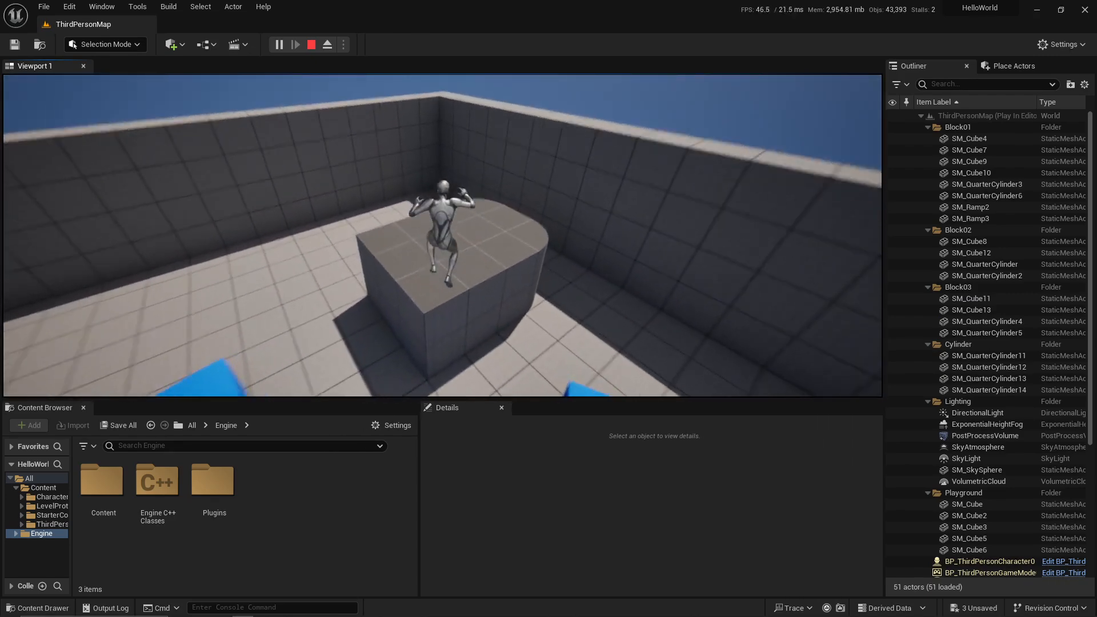
key("space")
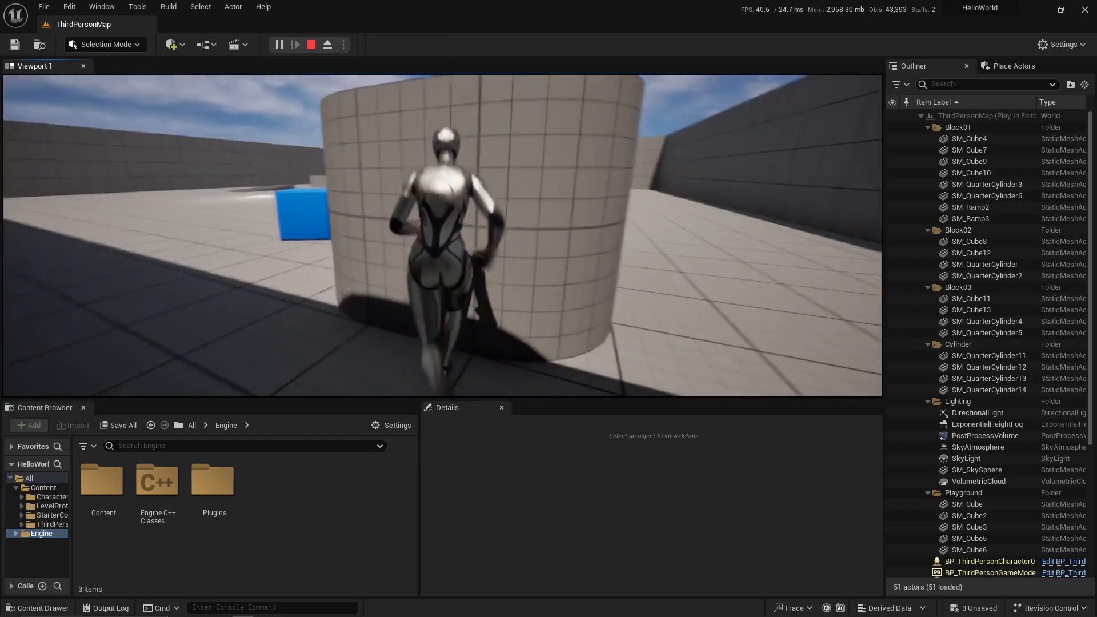
key("space")
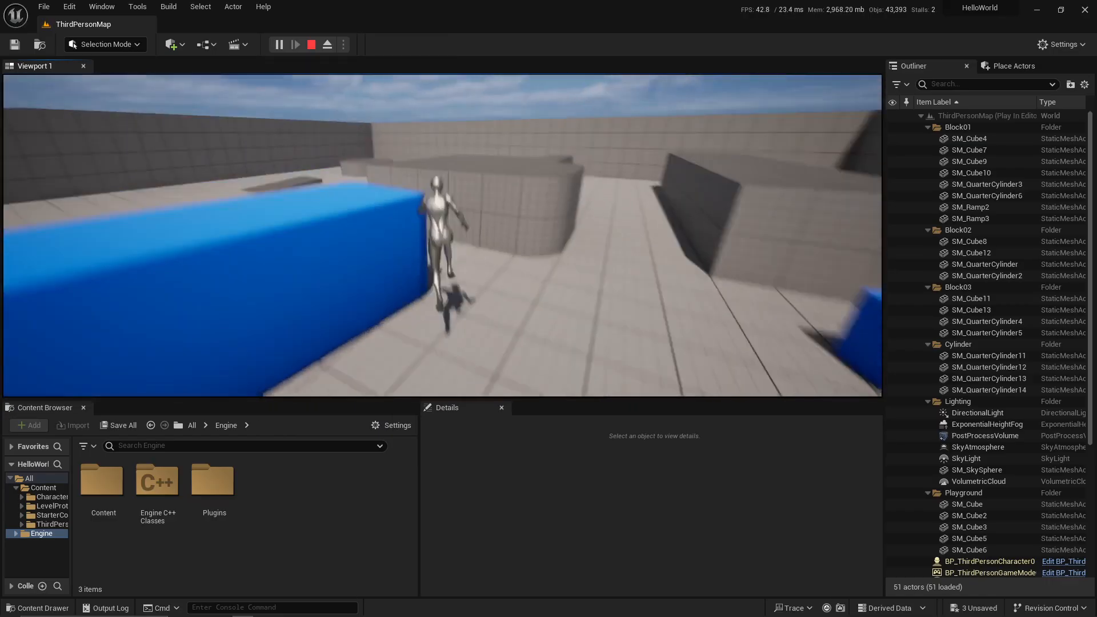
key("space")
key("space")
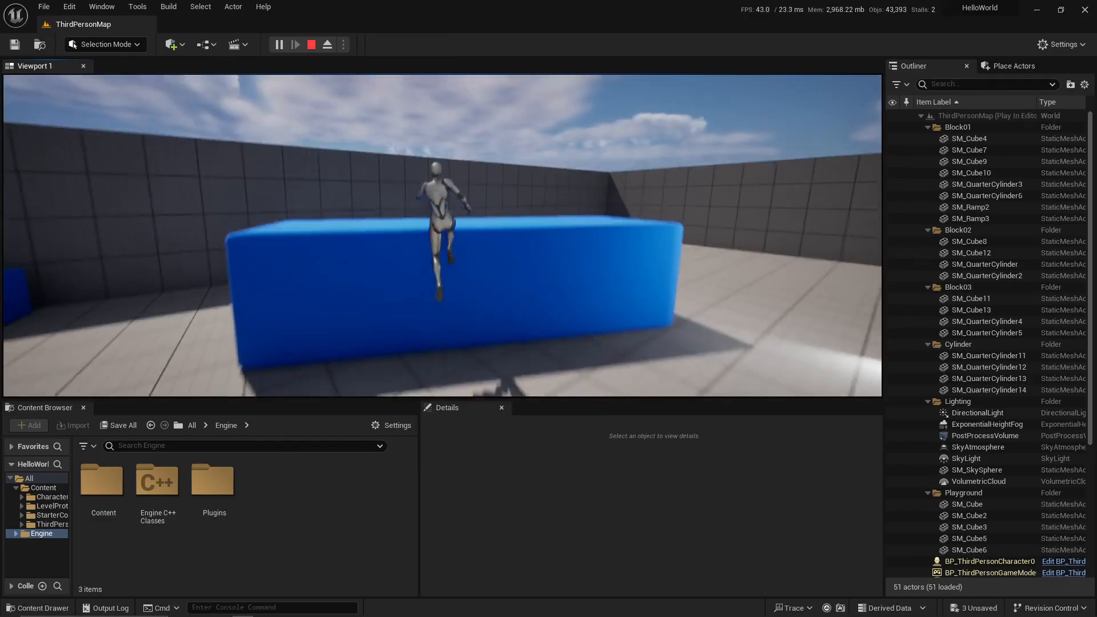
key("space")
key("s")
key("w")
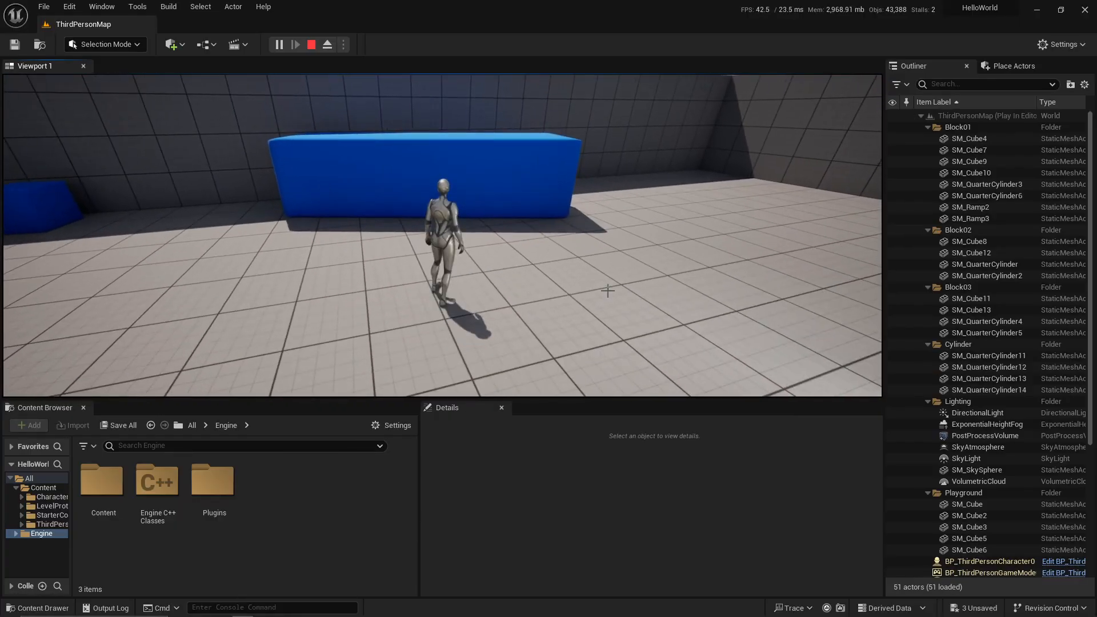
key("Escape")
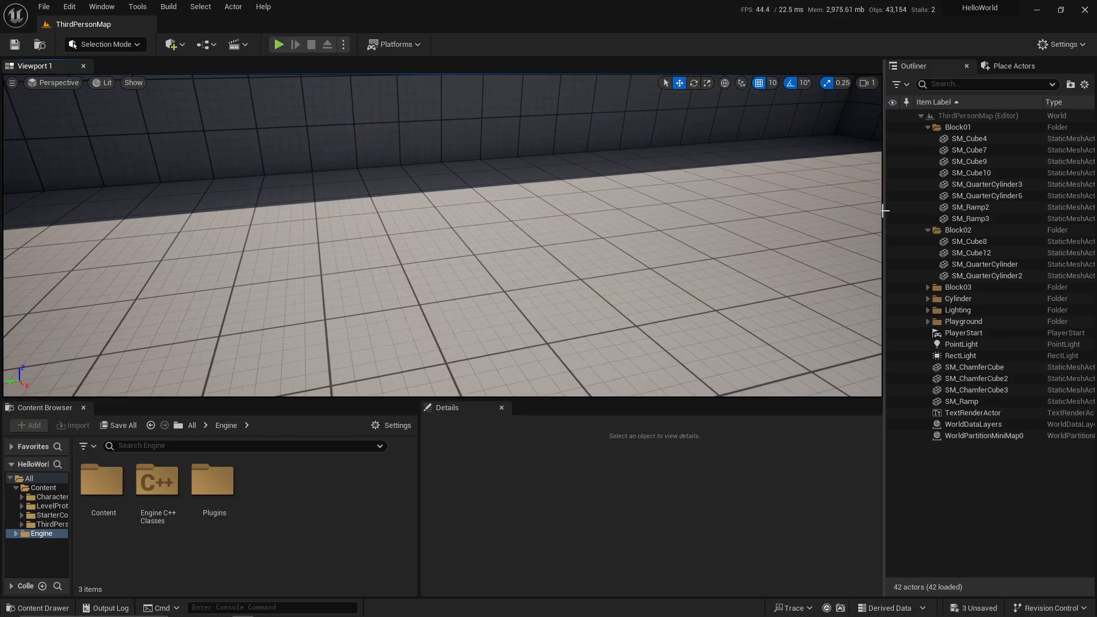
Dock the Details panel below the Outliner, and widen their shared column.
left_click_drag(885, 208, 872, 208)
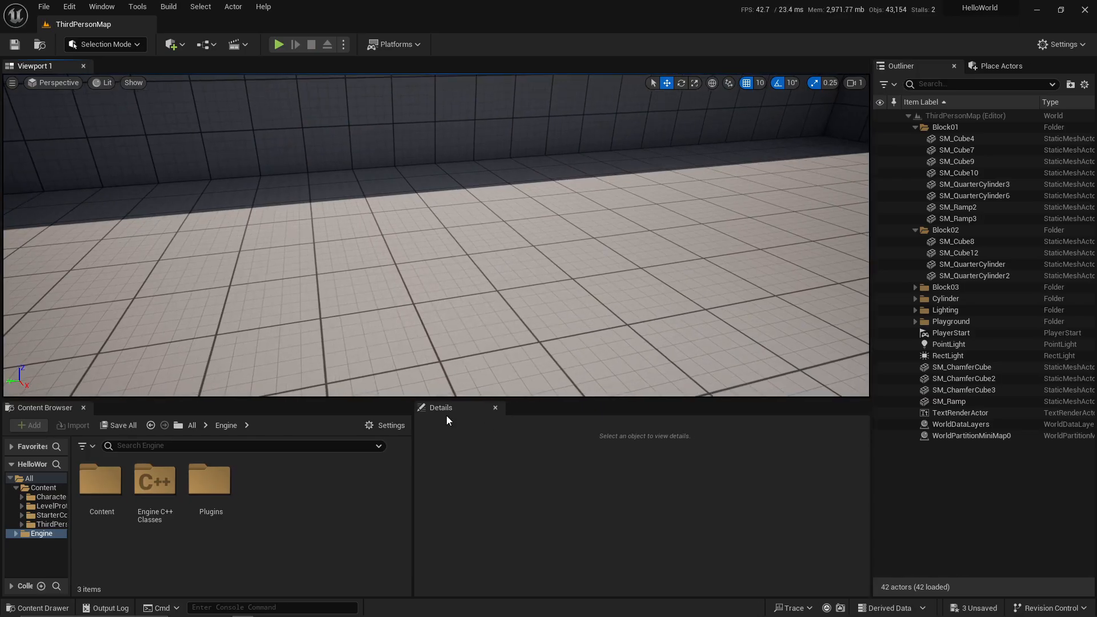
left_click_drag(447, 409, 953, 542)
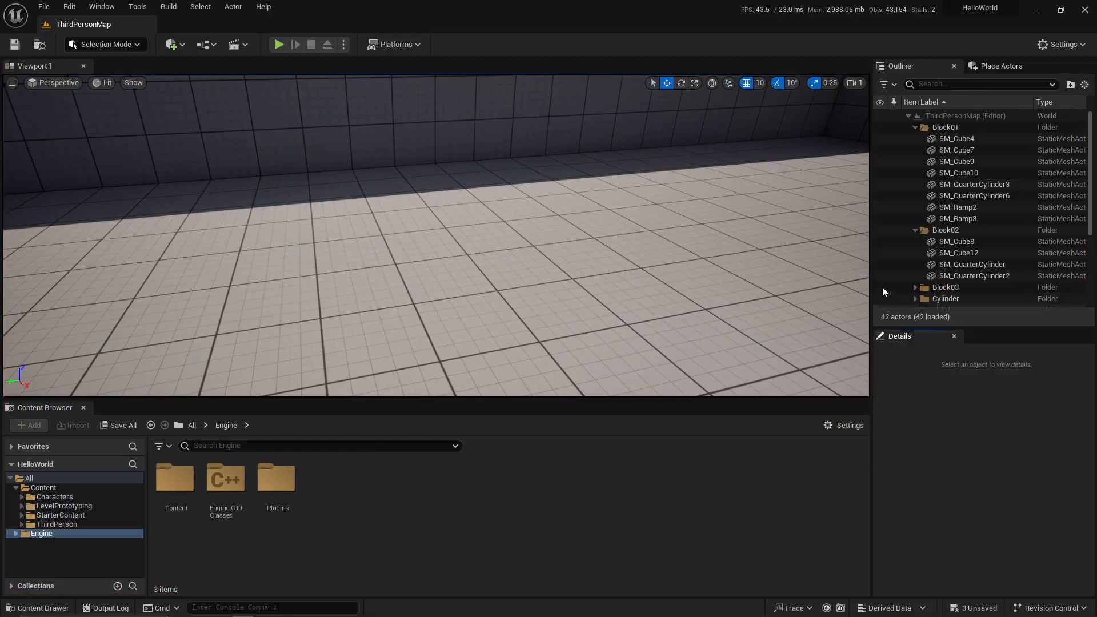
left_click_drag(872, 260, 771, 260)
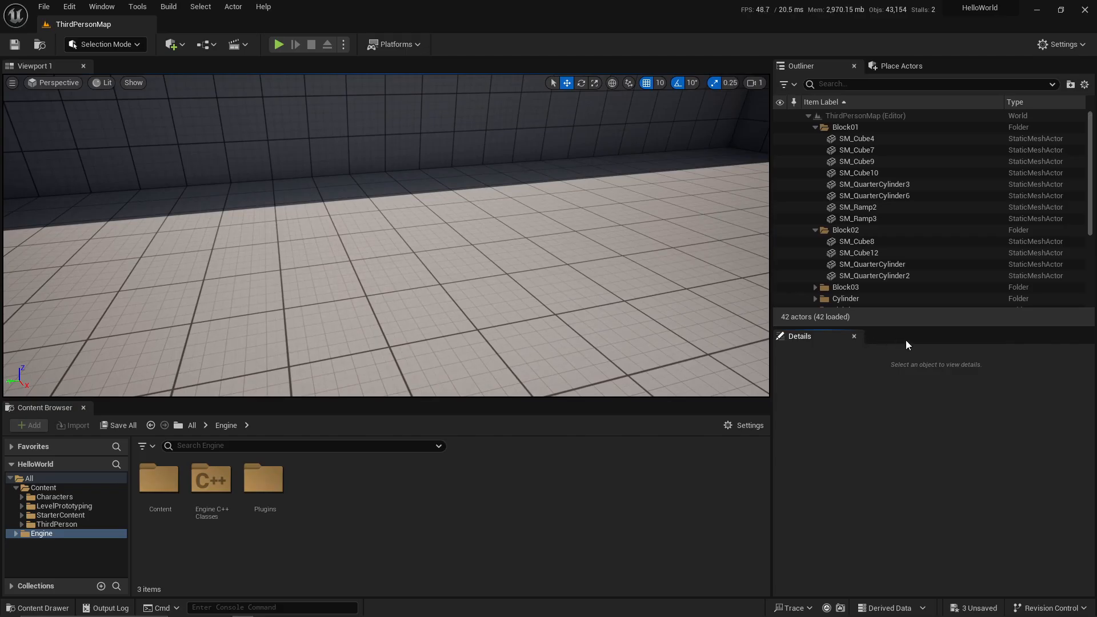
Look over the project and editor settings options, and try opening and closing the World Settings panel.
left_click(1064, 46)
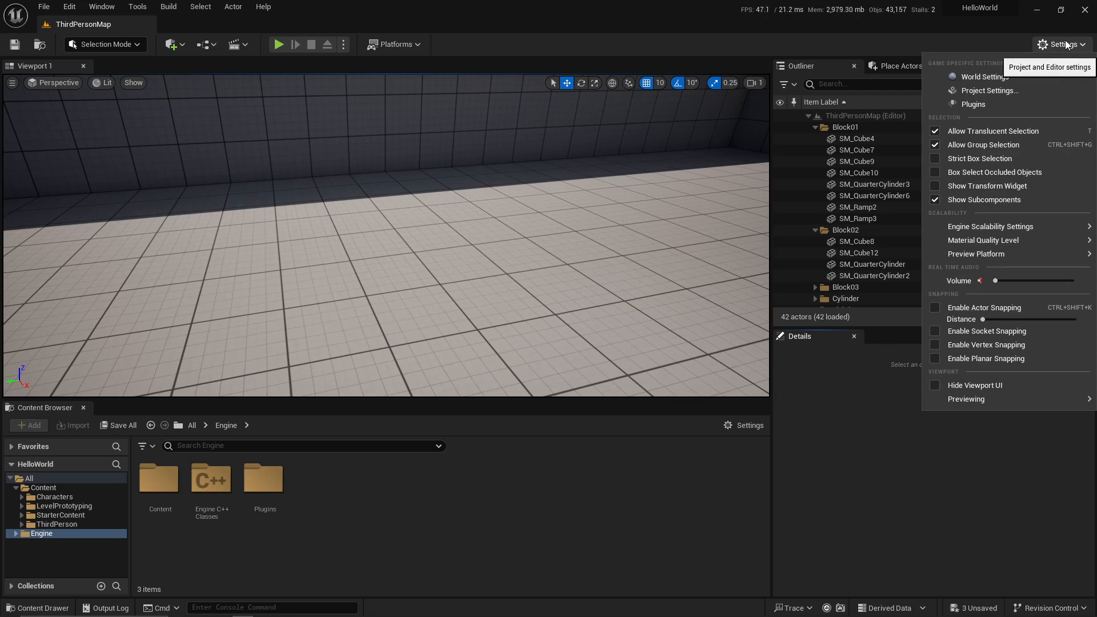
left_click(1057, 45)
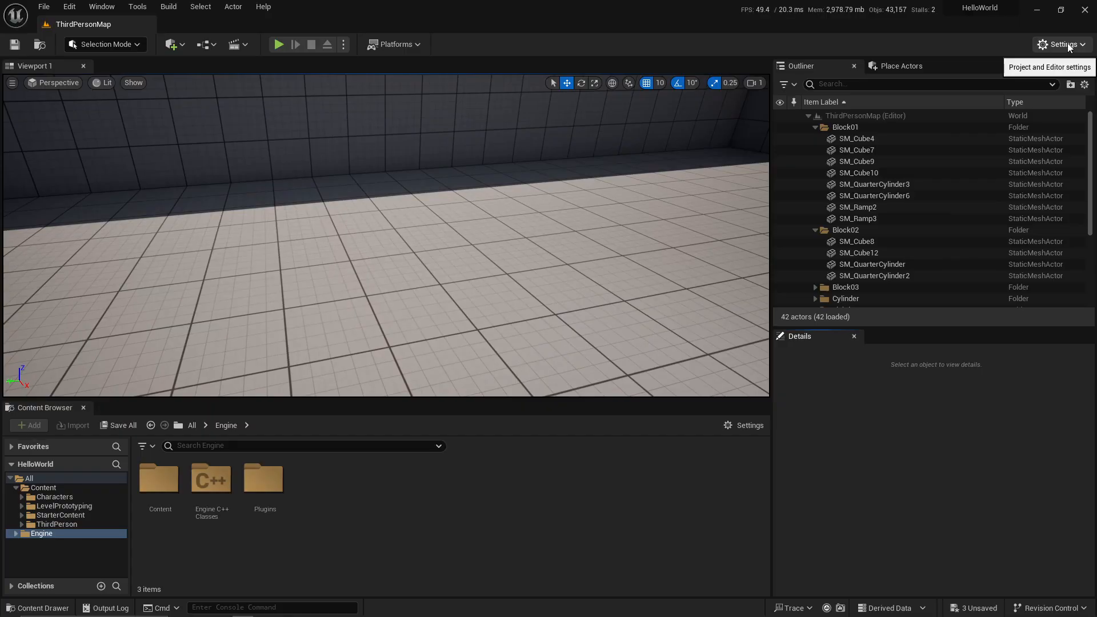
left_click(1069, 47)
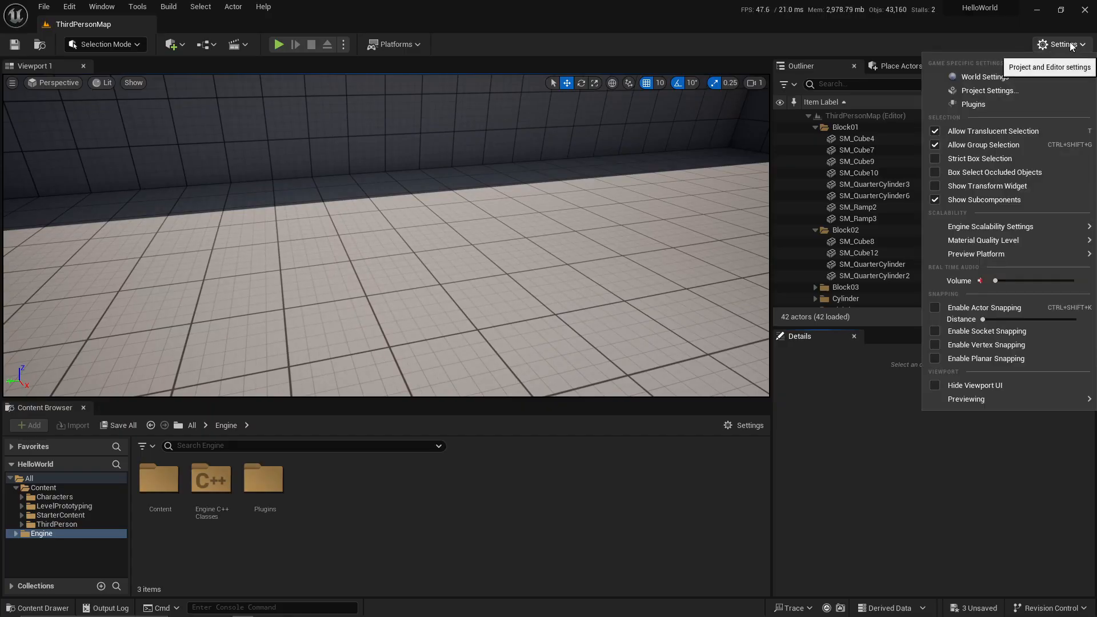
left_click(1020, 77)
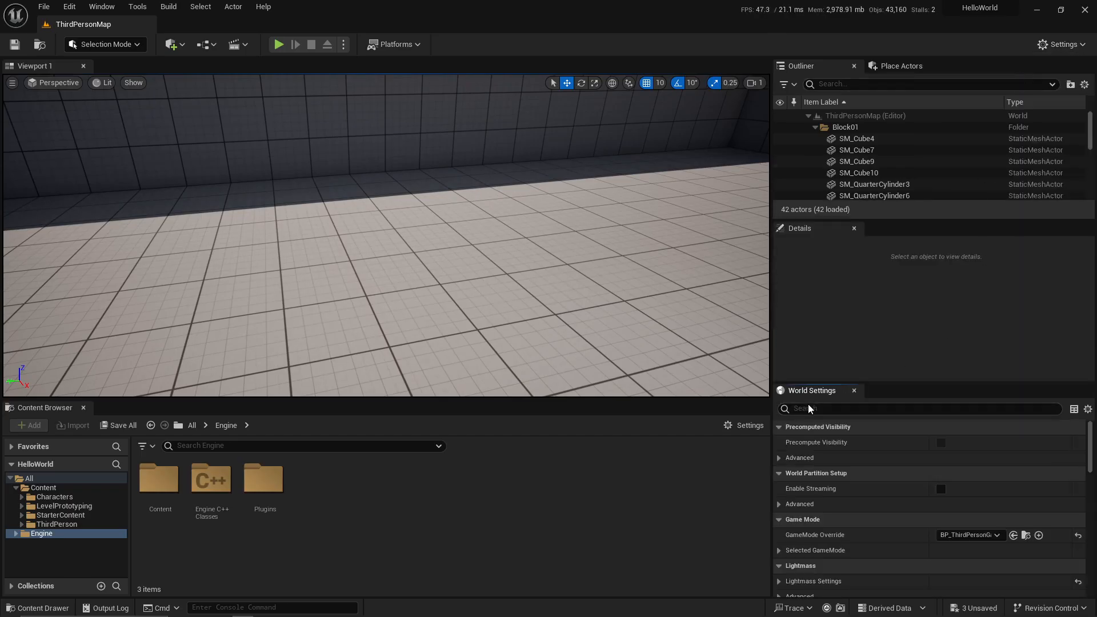
left_click_drag(815, 382, 835, 351)
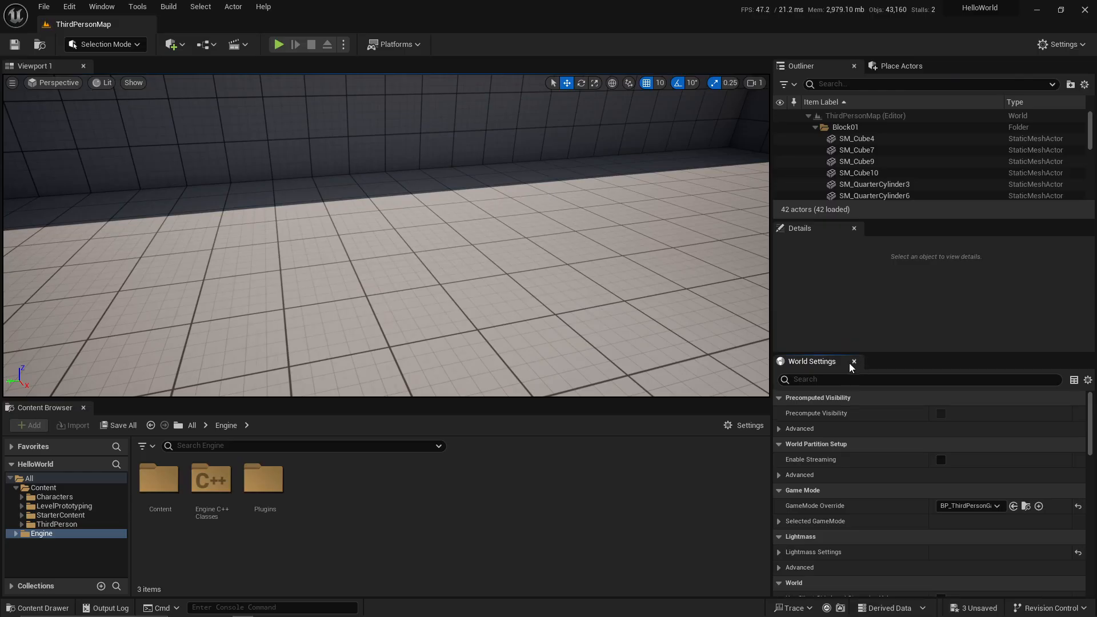
left_click(854, 361)
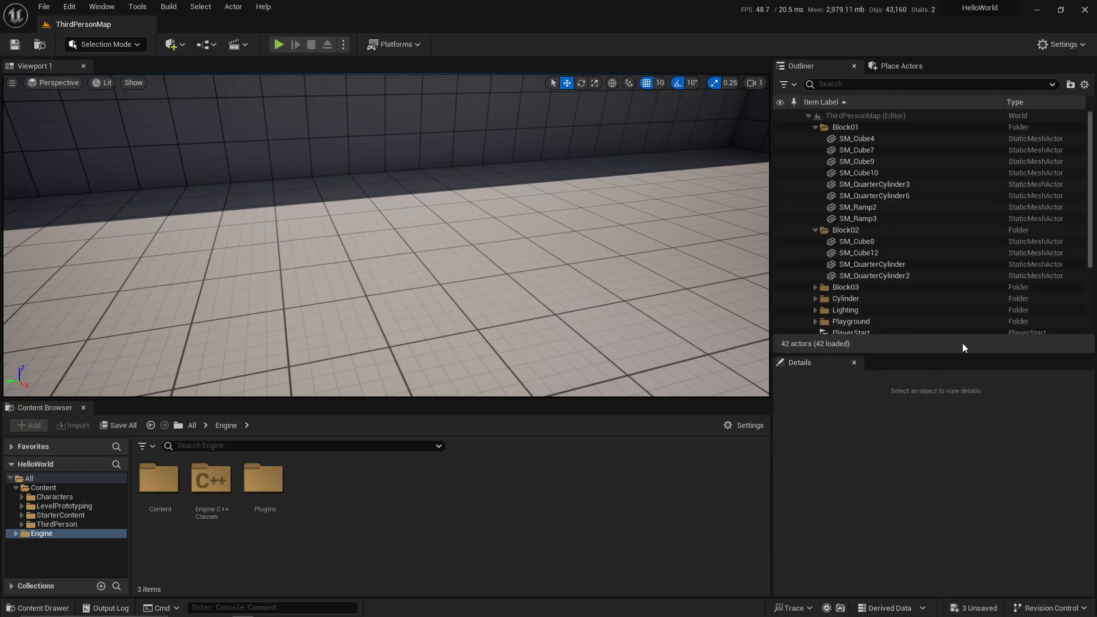
Open World Settings, dock it as a tab beside Details, and make that area slightly taller.
left_click(1086, 51)
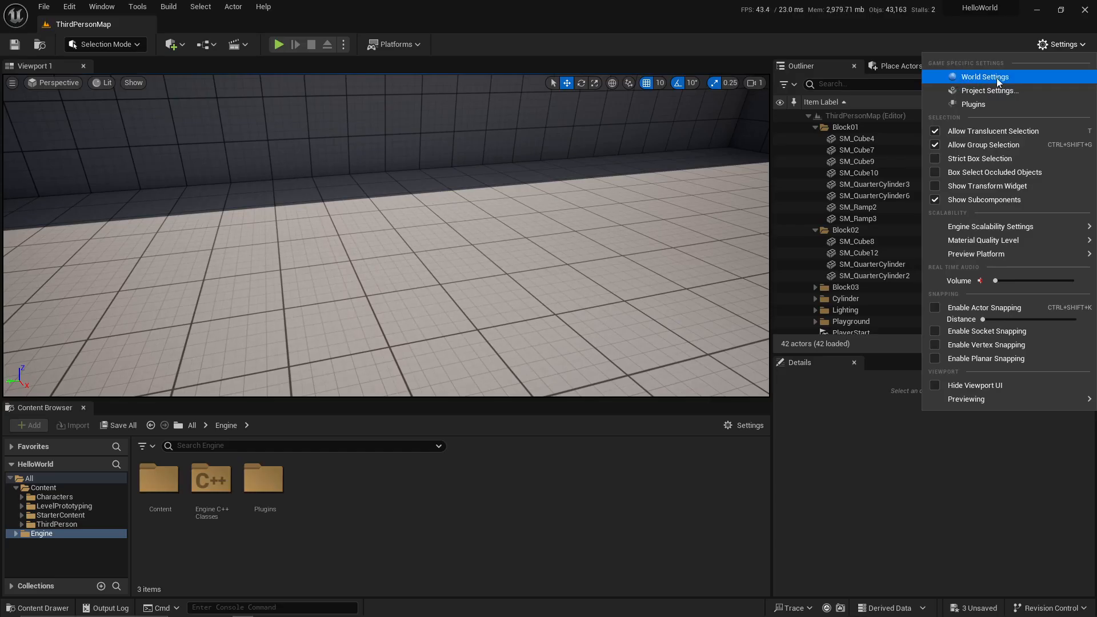
left_click(980, 81)
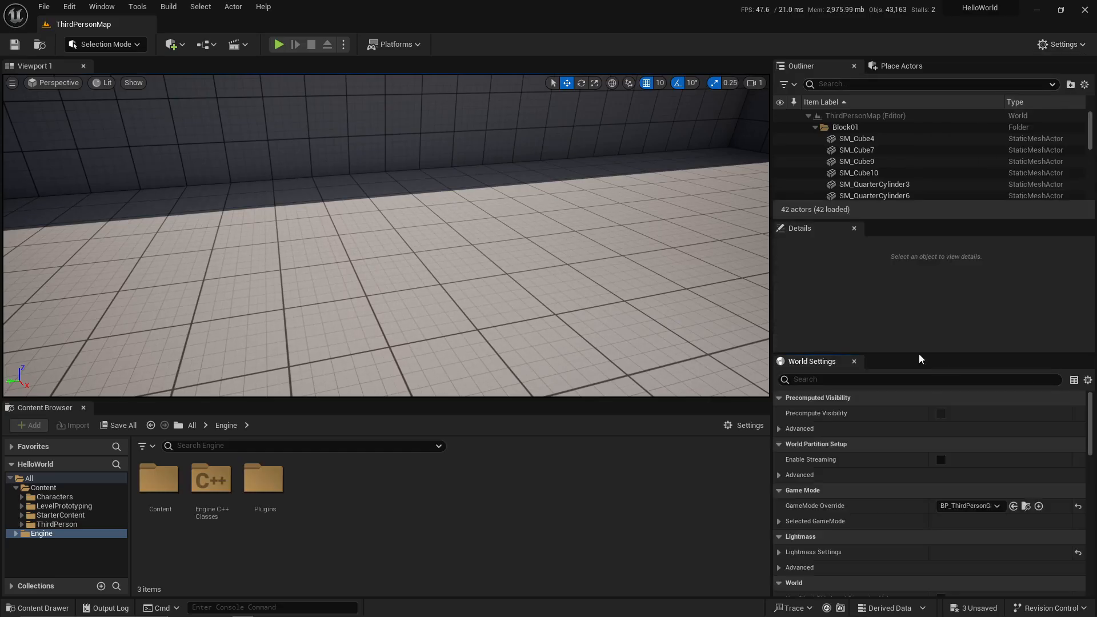
left_click_drag(817, 363, 907, 366)
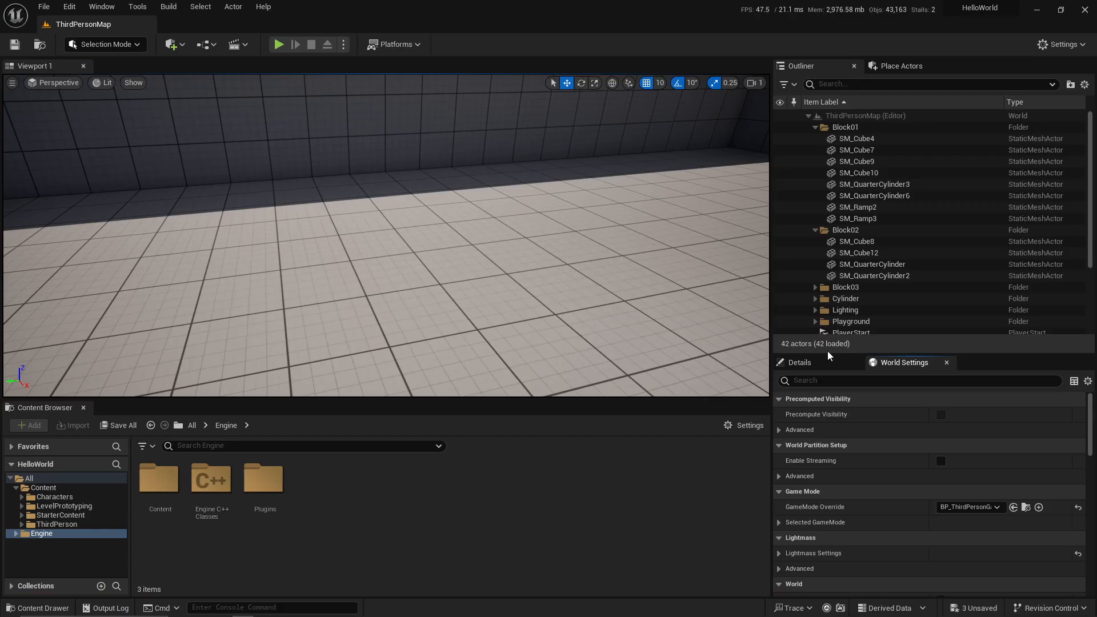
left_click_drag(828, 356, 827, 345)
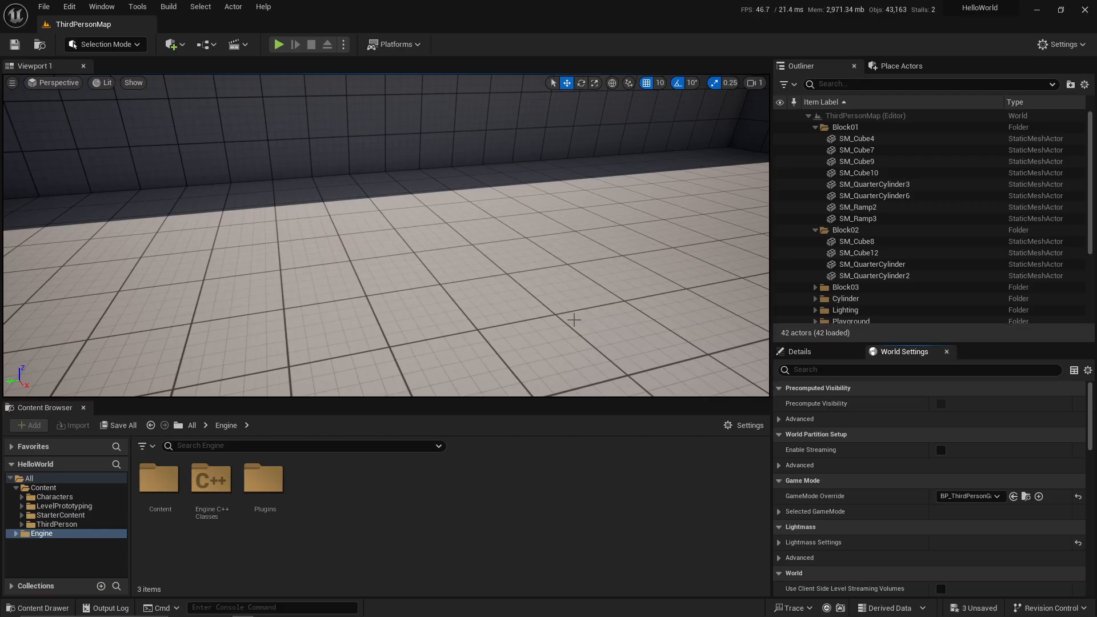
Look through the World Settings categories, from Game Mode and Physics down to Rendering, Nanite and Audio.
right_click_drag(537, 319, 531, 287)
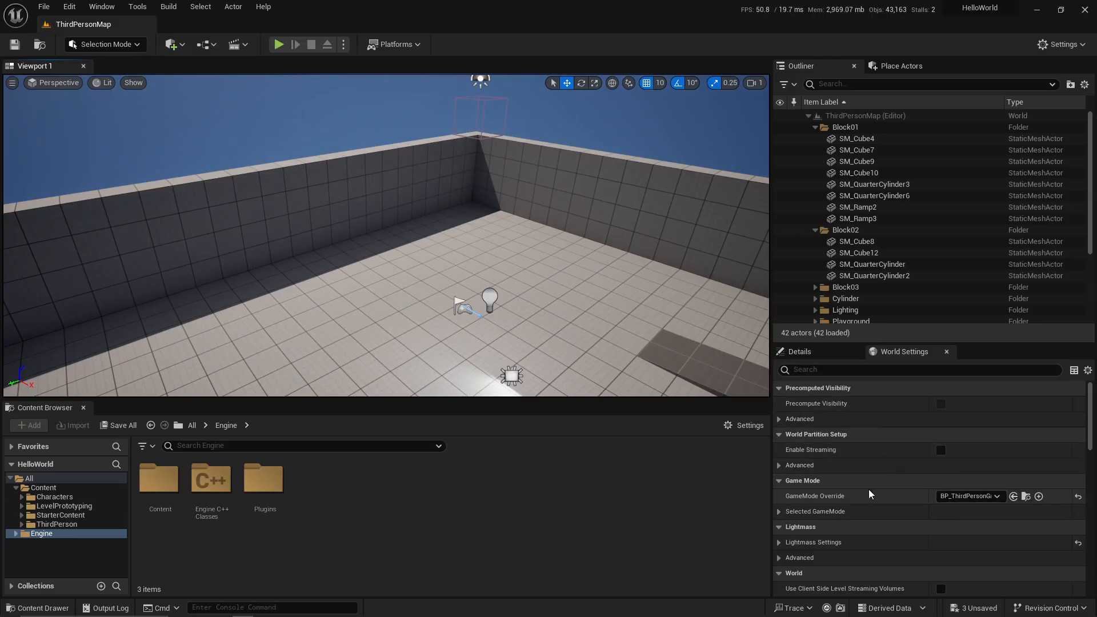
scroll(886, 466, "down", 3)
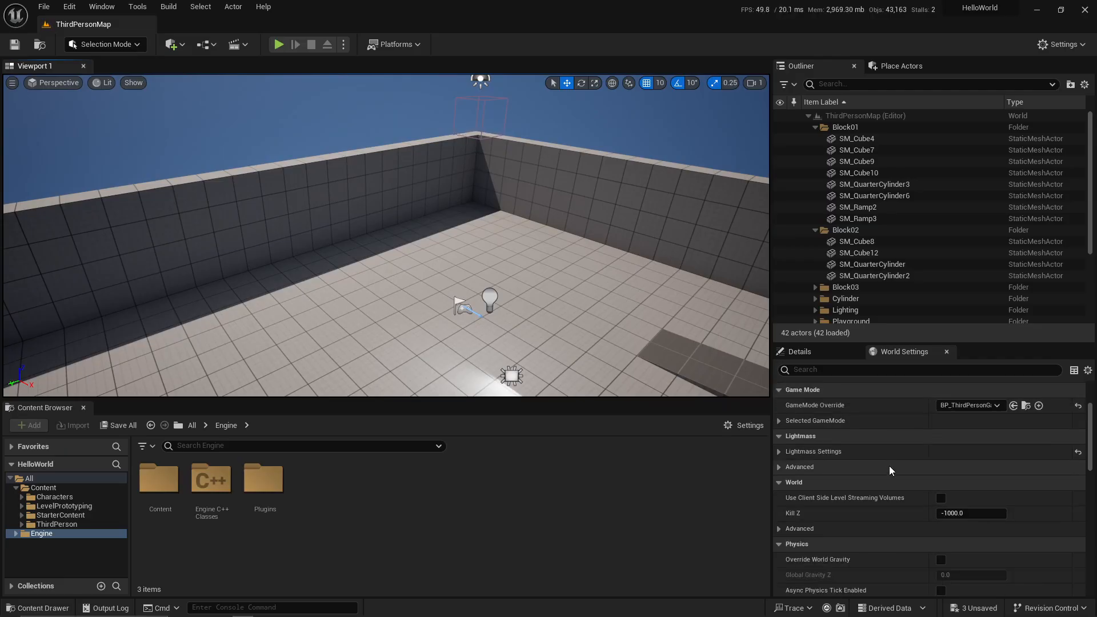
scroll(886, 459, "down", 8)
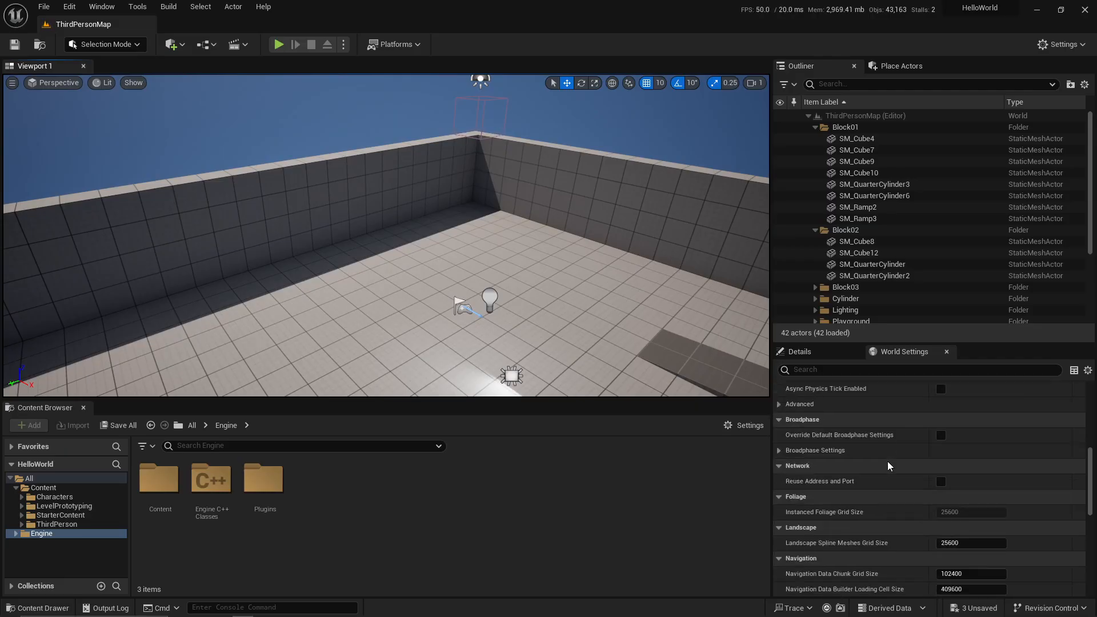
scroll(884, 470, "down", 5)
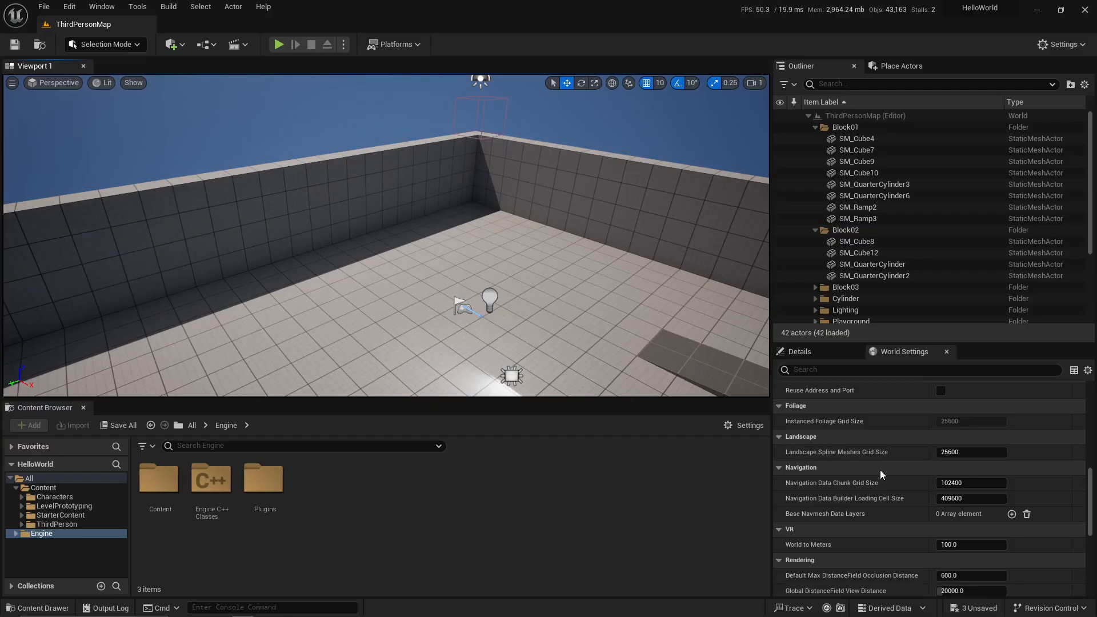
scroll(883, 471, "down", 5)
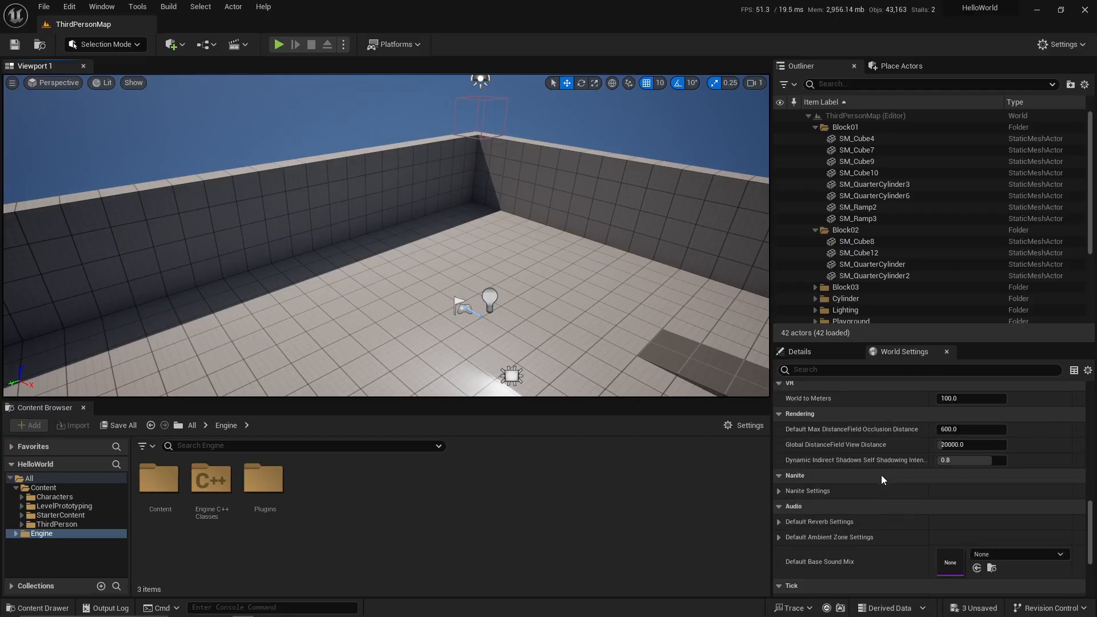
scroll(883, 479, "up", 3)
Enable Override World Gravity in the Physics settings, and set Global Gravity Z to 0.01.
scroll(875, 498, "up", 10)
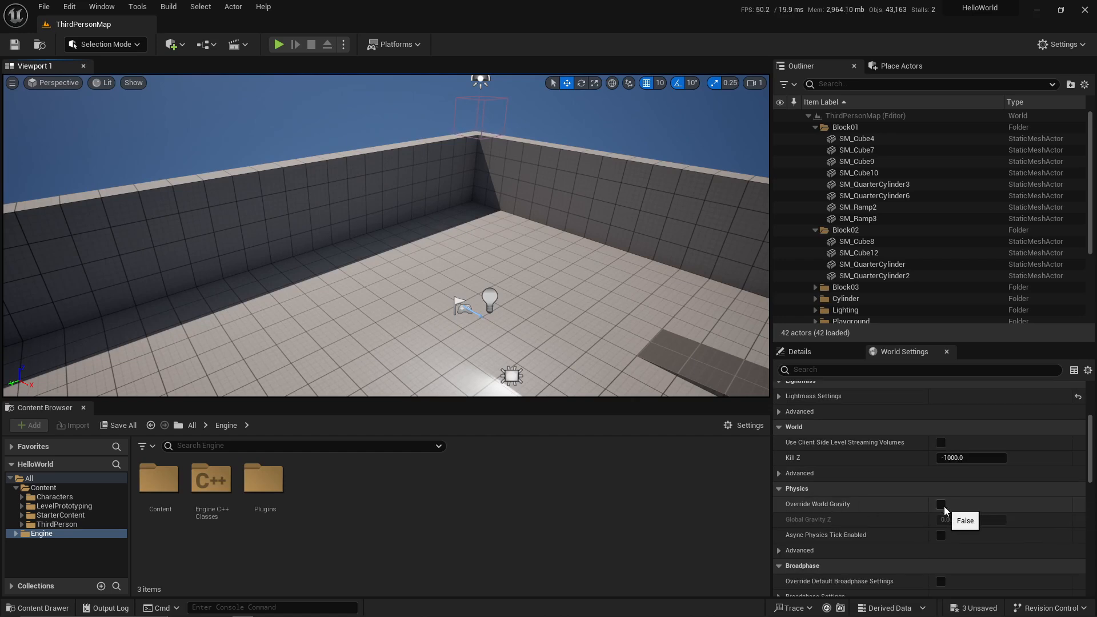
left_click(942, 506)
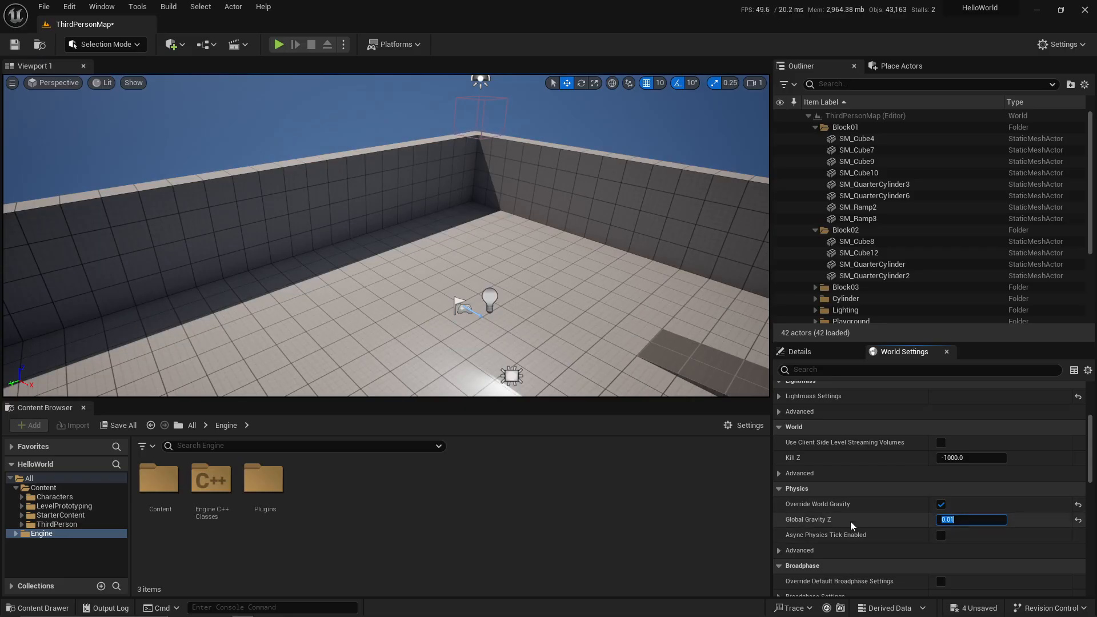
key("Return")
Play-test the overridden gravity by running and jumping with the character, and end the play session.
left_click(279, 45)
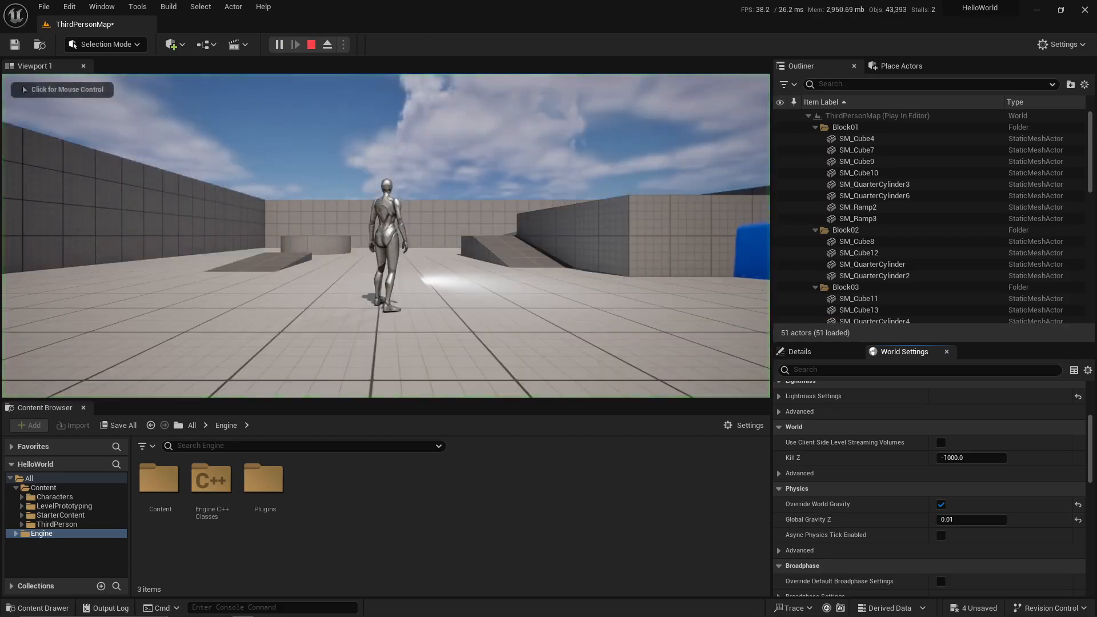
key("w")
key("space")
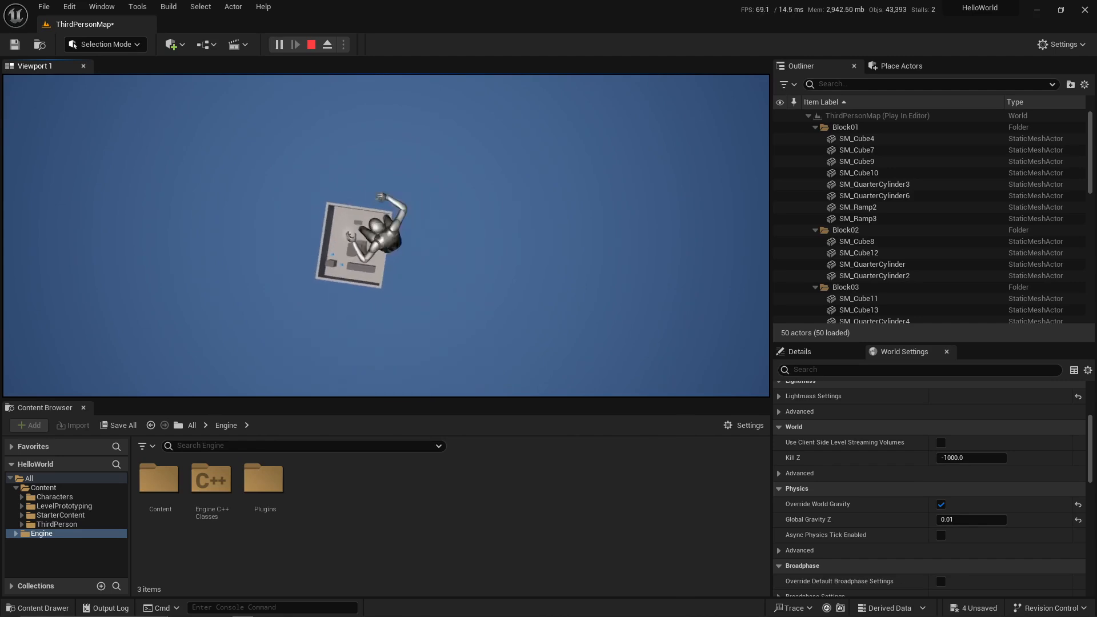
key("Escape")
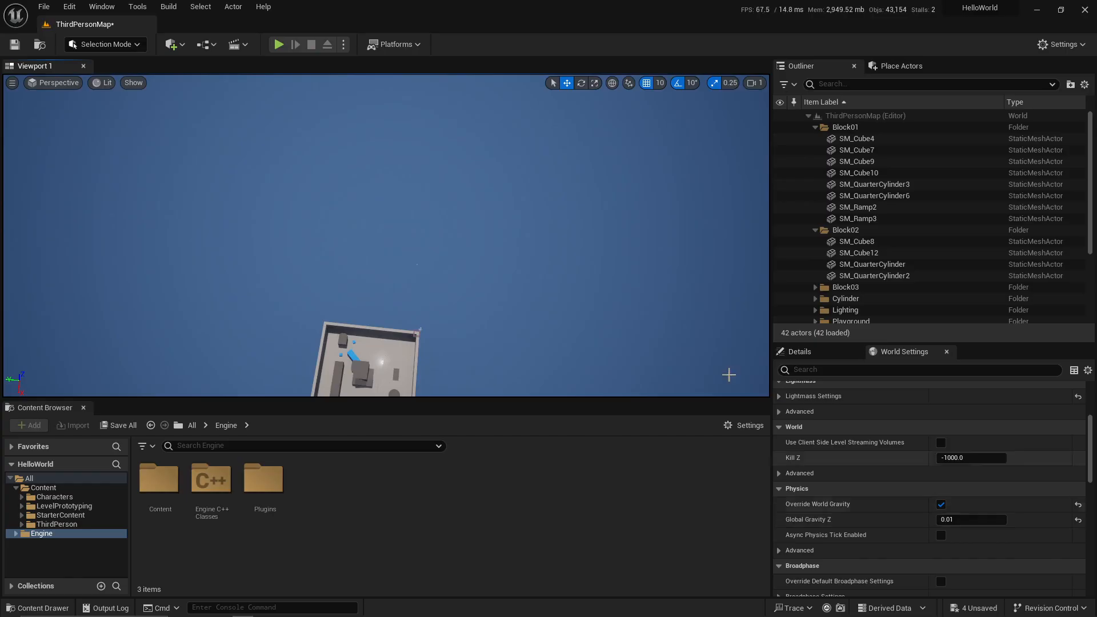
right_click_drag(594, 286, 549, 331)
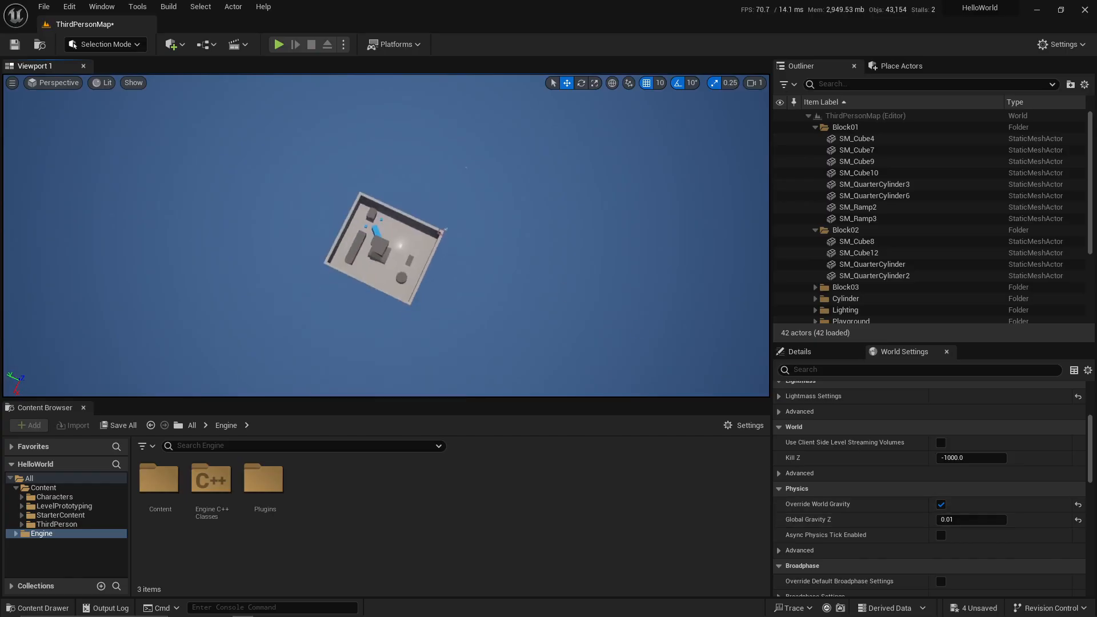
Switch back and forth between the Details and World Settings panels to compare them, finishing on World Settings.
left_click(804, 352)
left_click(938, 354)
left_click(809, 355)
left_click(907, 352)
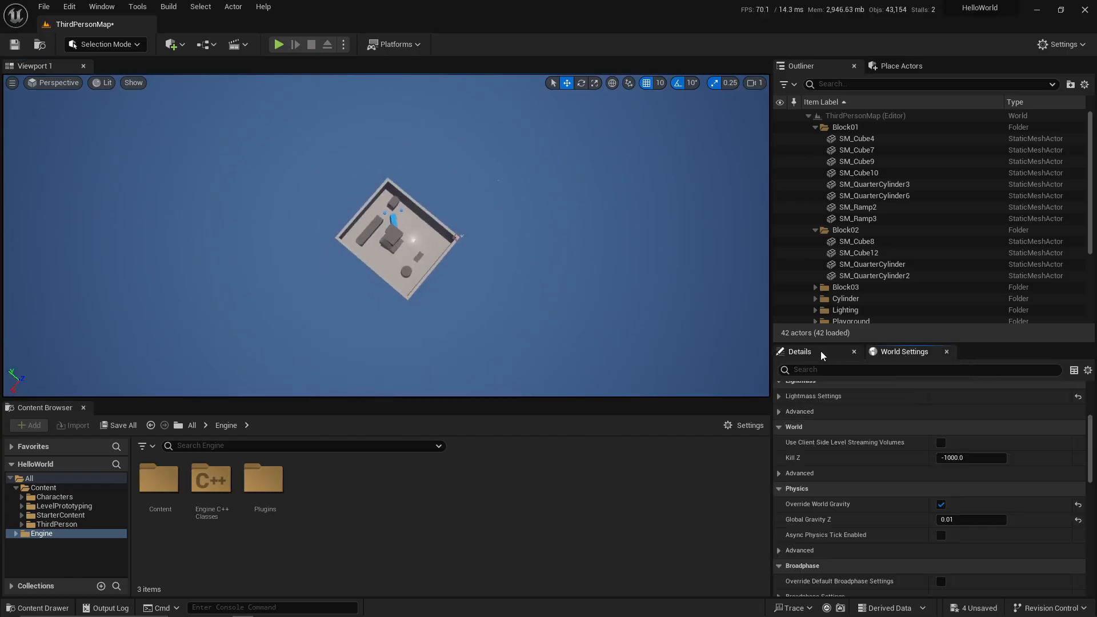
left_click(821, 351)
left_click(921, 356)
left_click(807, 356)
left_click(903, 352)
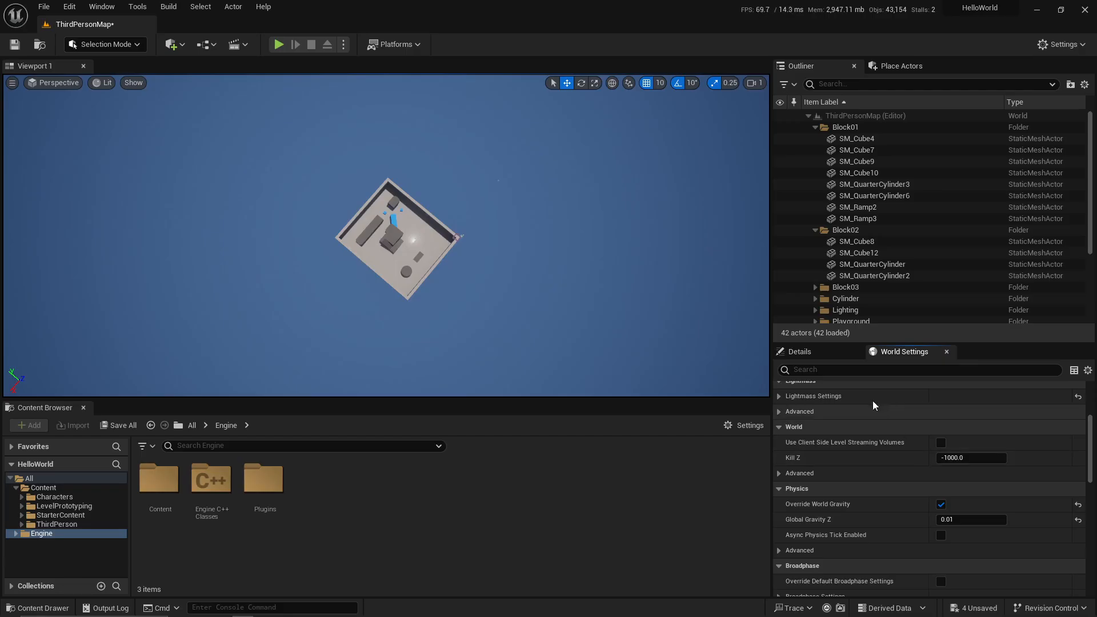
left_click(815, 354)
left_click(904, 352)
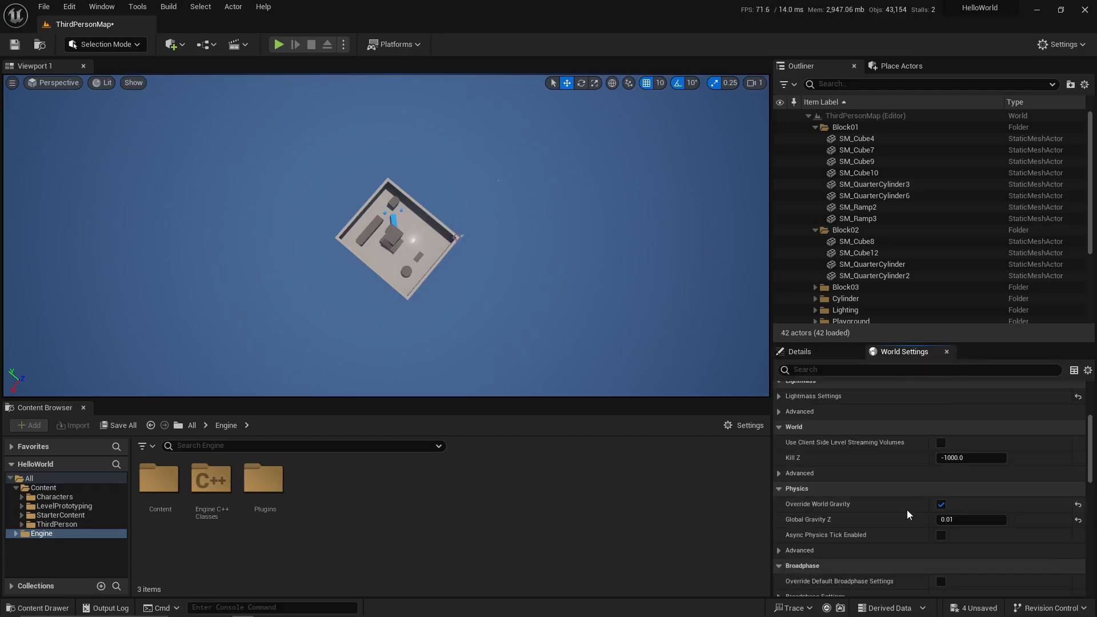
Reset Global Gravity Z to its default in the Physics settings, toggling Override World Gravity off and on again.
scroll(901, 512, "up", 3)
scroll(928, 456, "up", 2)
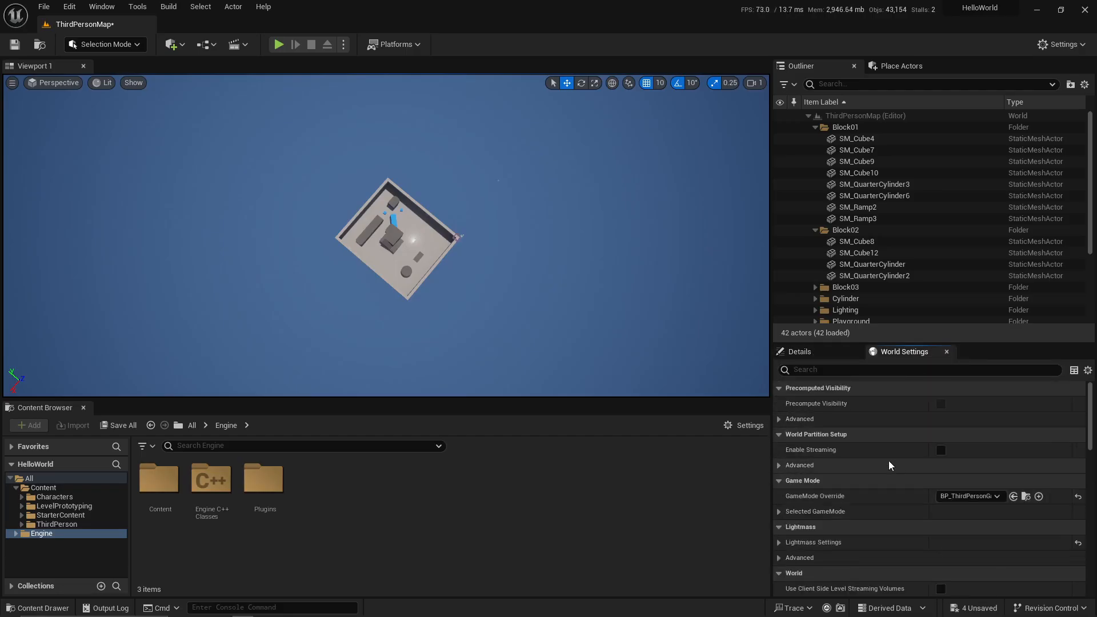
scroll(897, 478, "down", 6)
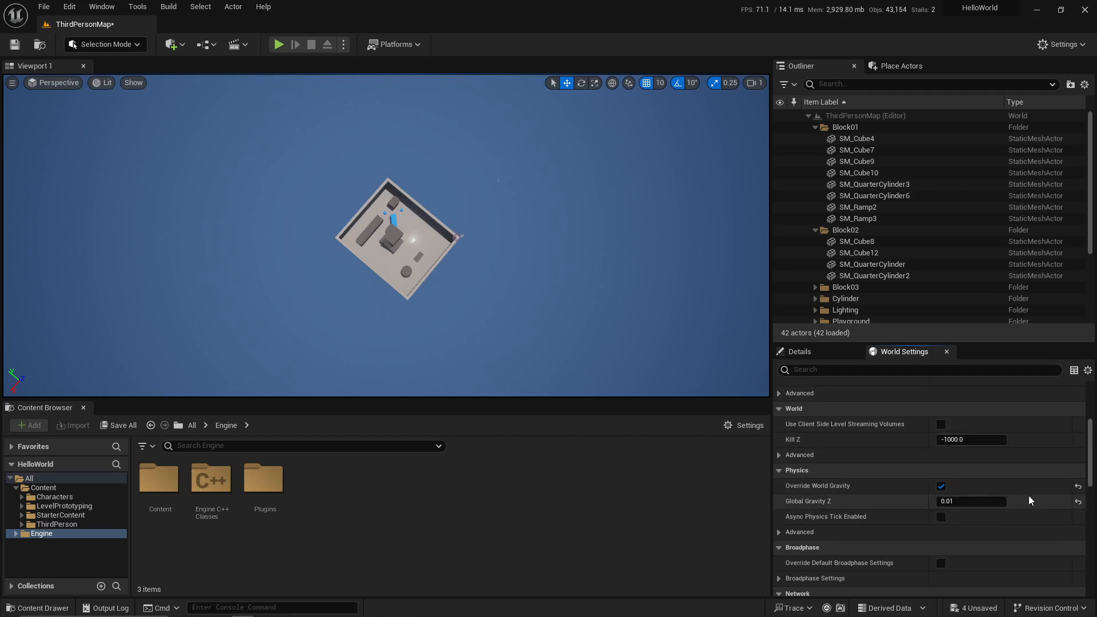
left_click(1079, 486)
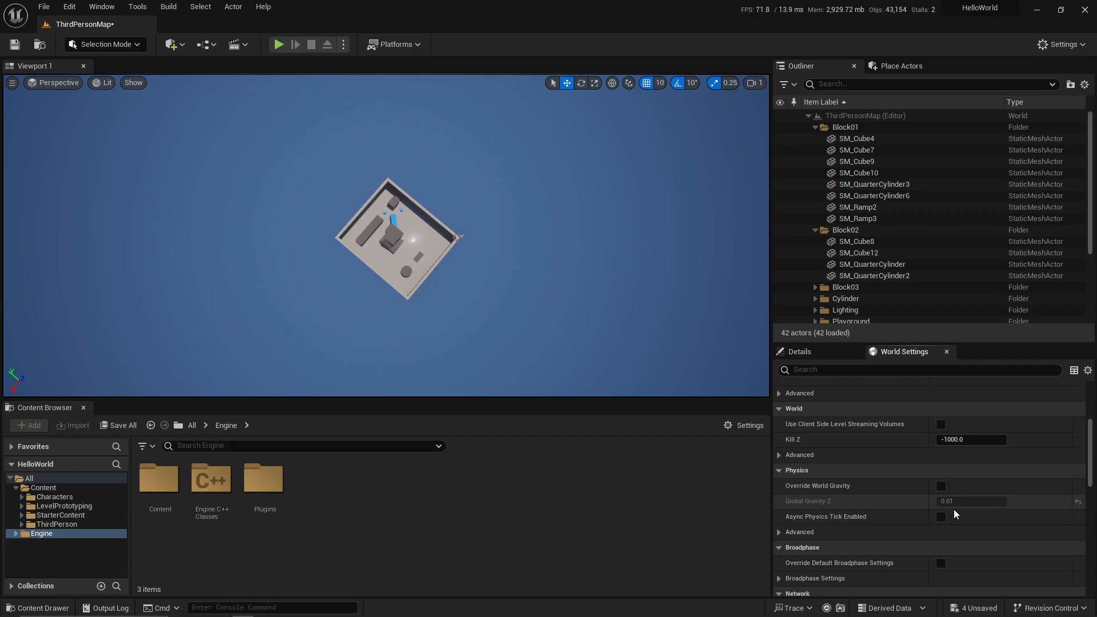
left_click(941, 486)
left_click(1079, 503)
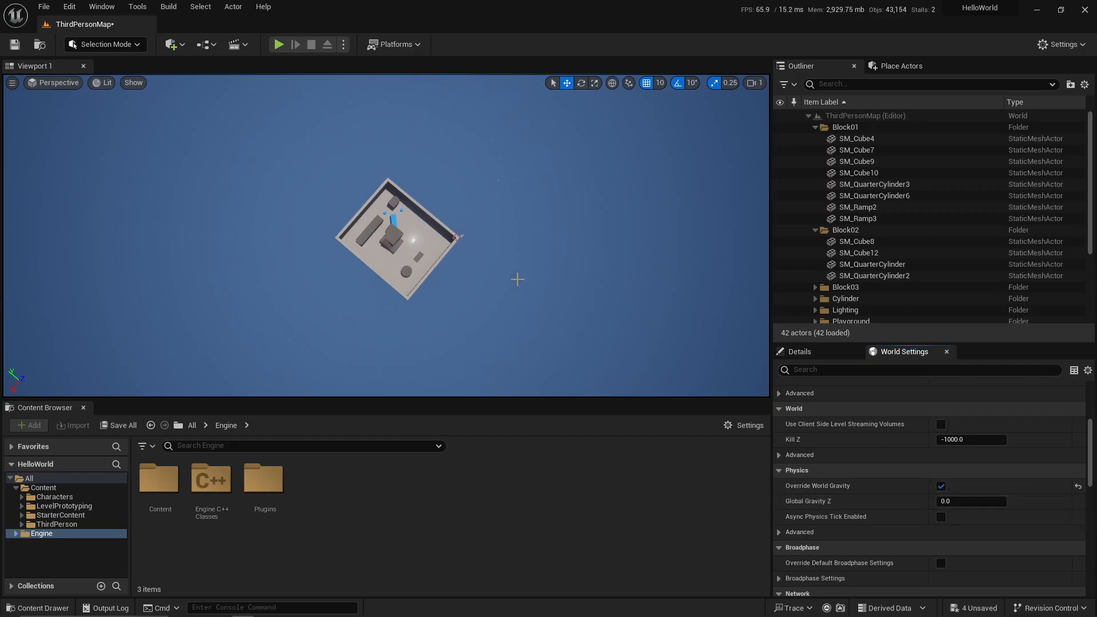
Select SM_Cube9 and SM_QuarterCylinder3 in turn, focus the viewport on the quarter cylinder, and clear the selection.
key("w")
right_click_drag(517, 279, 484, 263)
key("s")
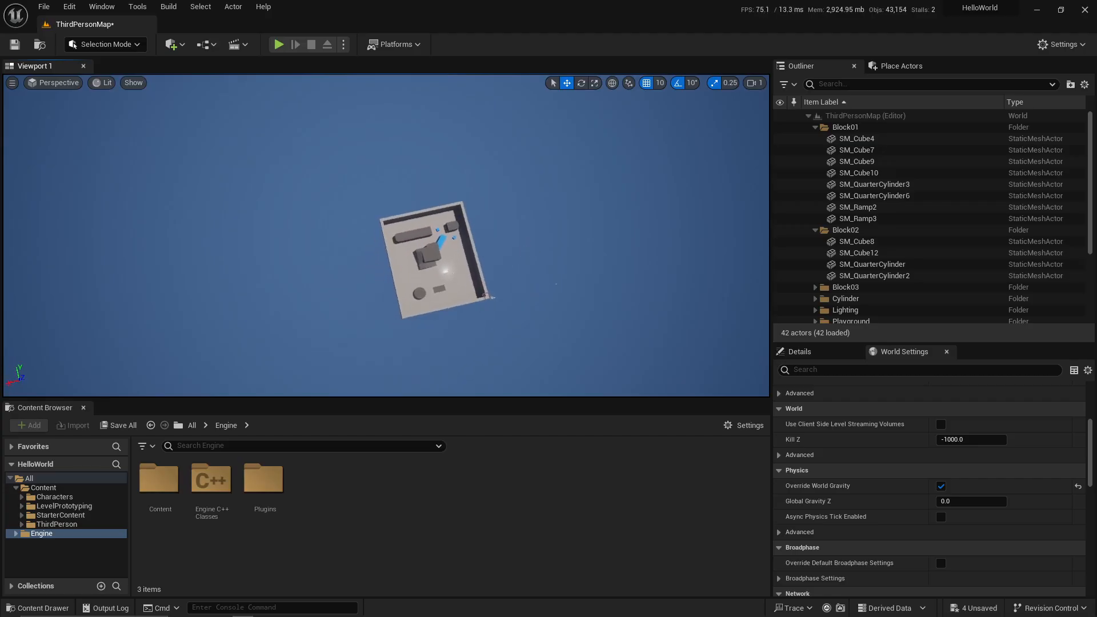
left_click(873, 162)
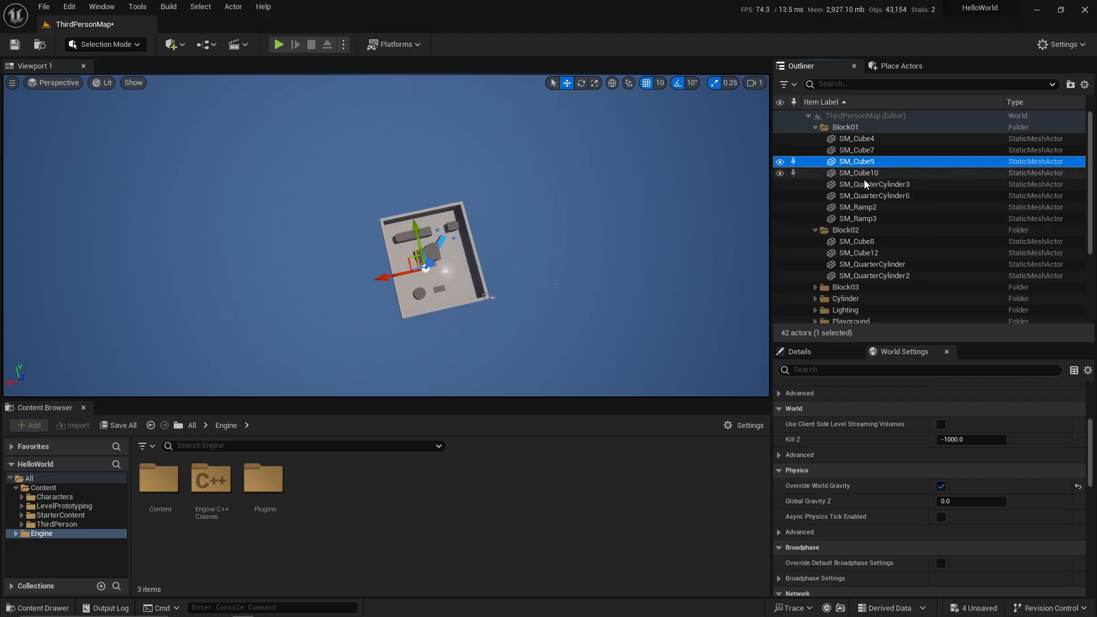
left_click(866, 184)
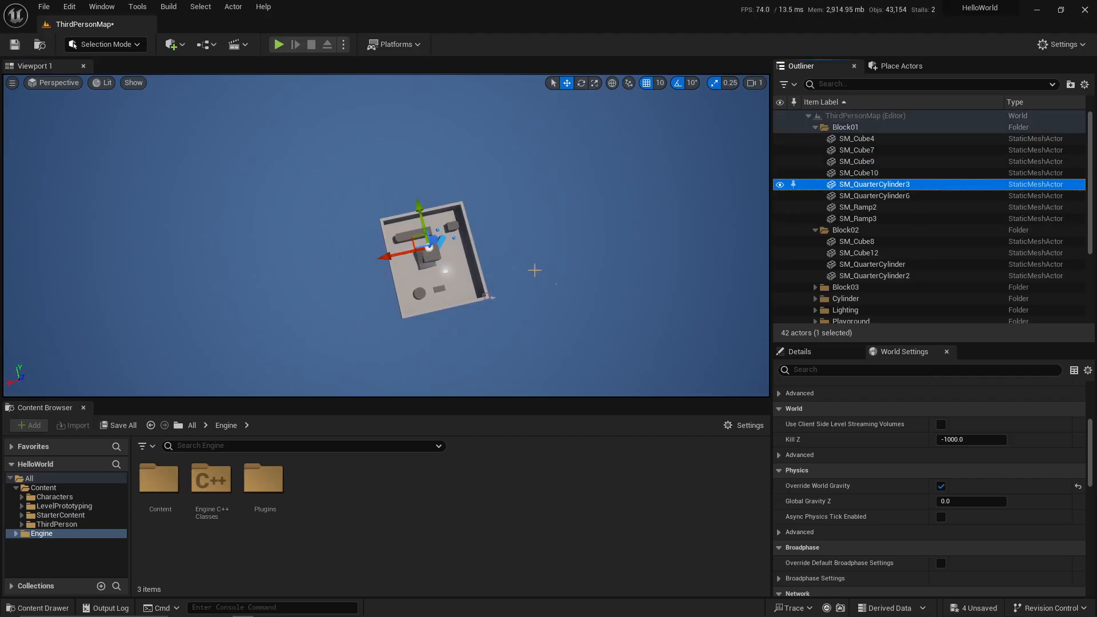
key("f")
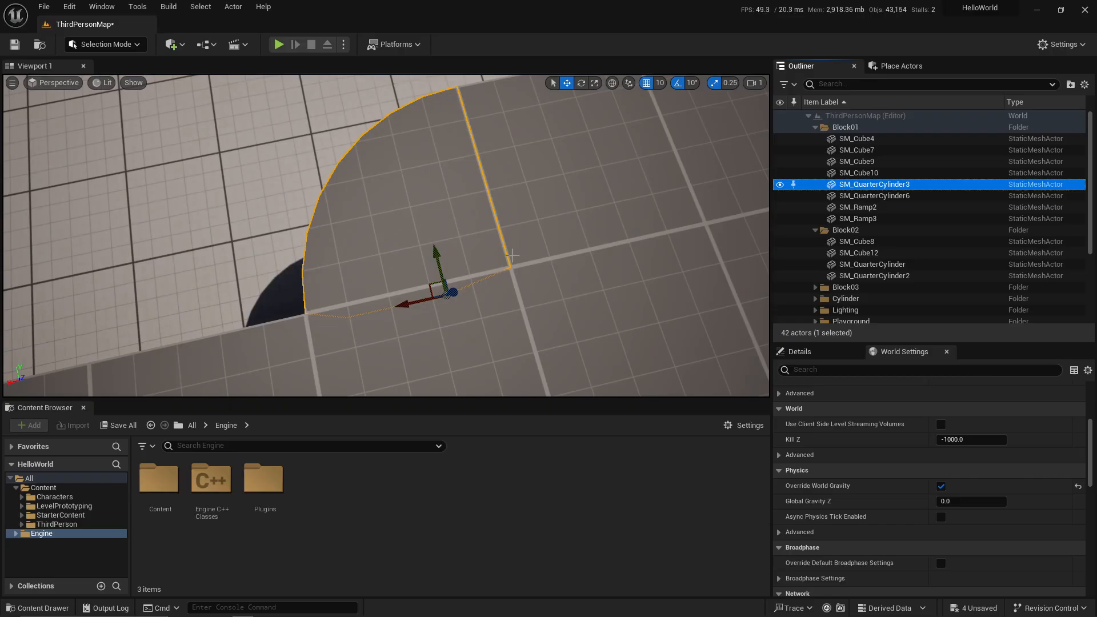
right_click_drag(477, 201, 771, 39)
key("a")
key("s")
key("Escape")
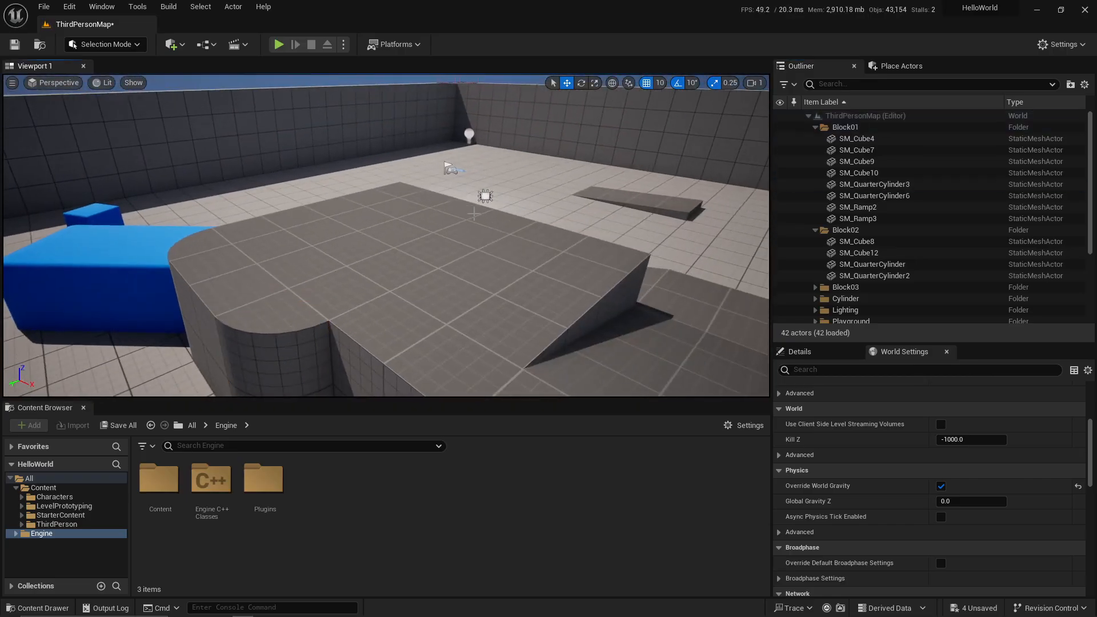
Review the available position grid snap sizes and rotation snap angles for the viewport.
key("d")
right_click_drag(538, 215, 303, 164)
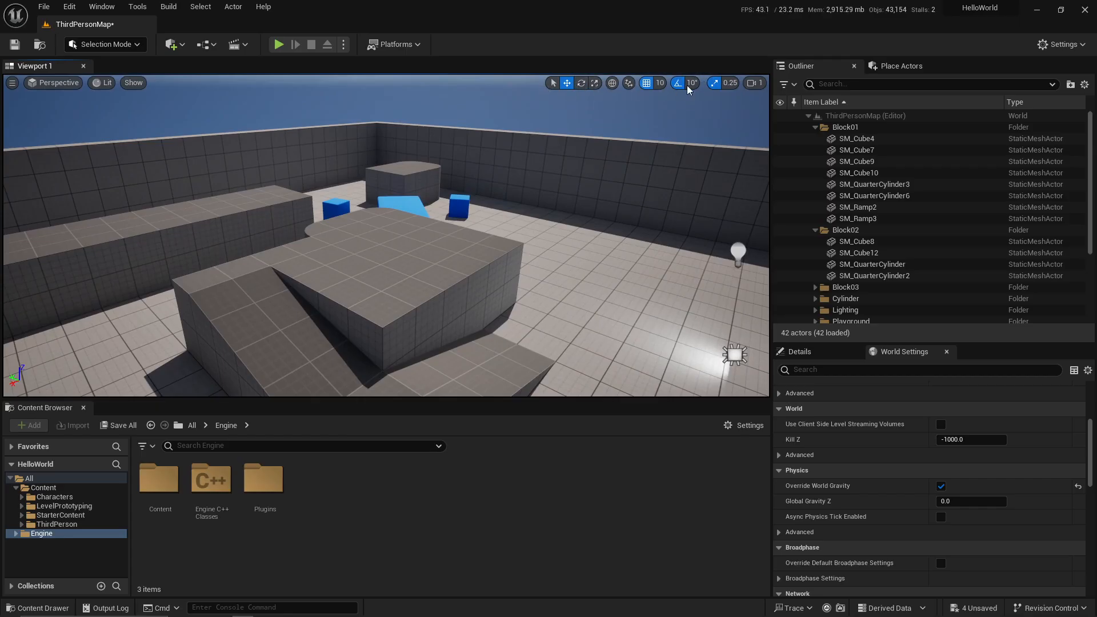
right_click_drag(643, 131, 595, 132)
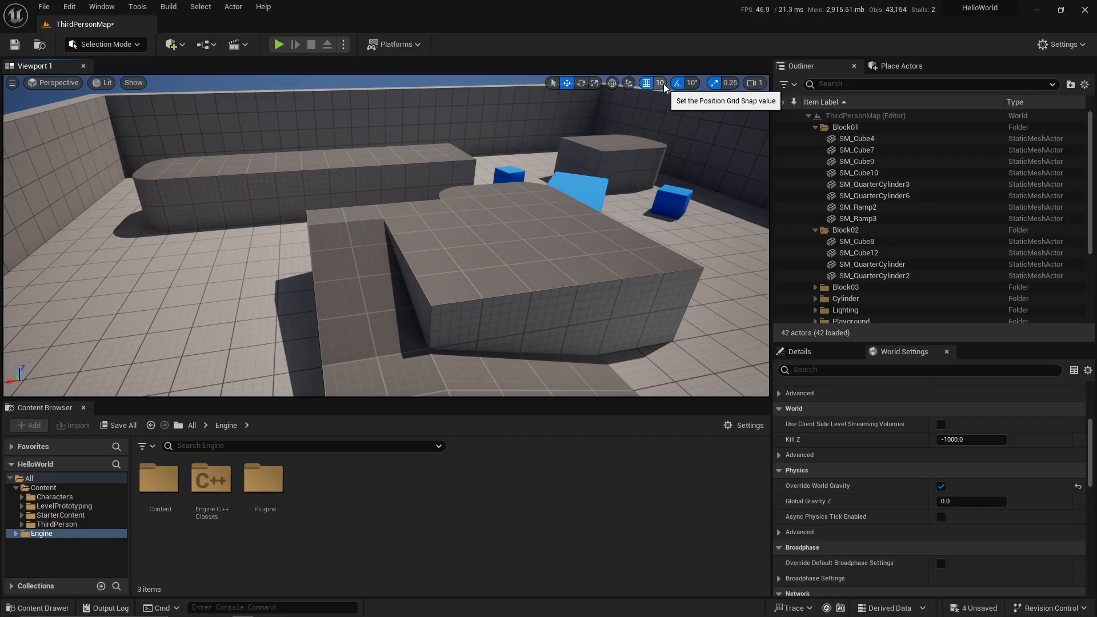
left_click(663, 83)
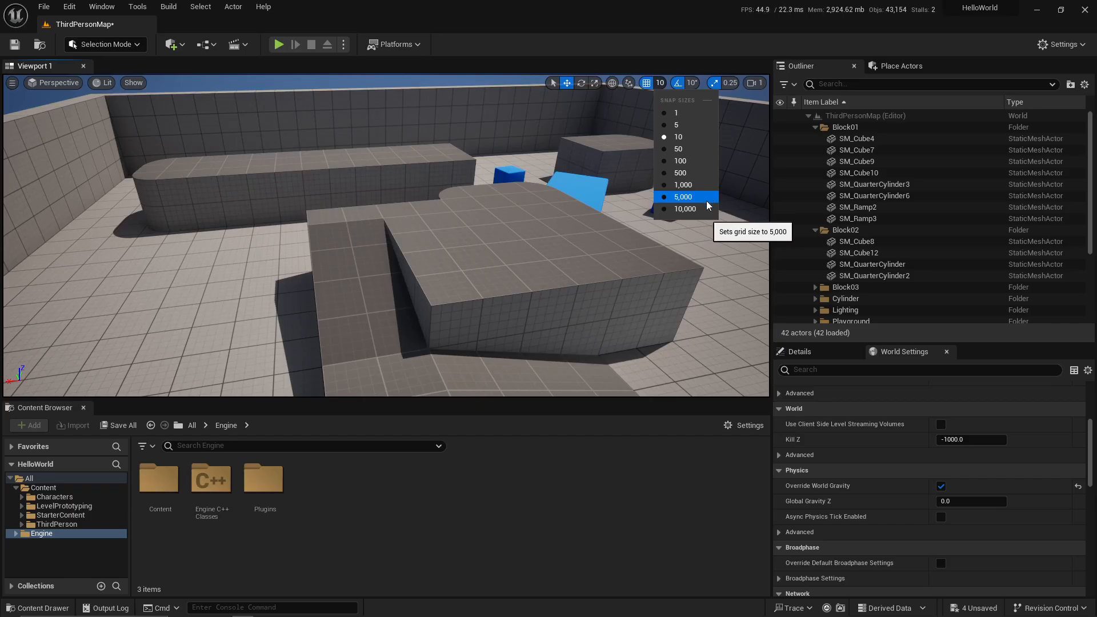
left_click(695, 83)
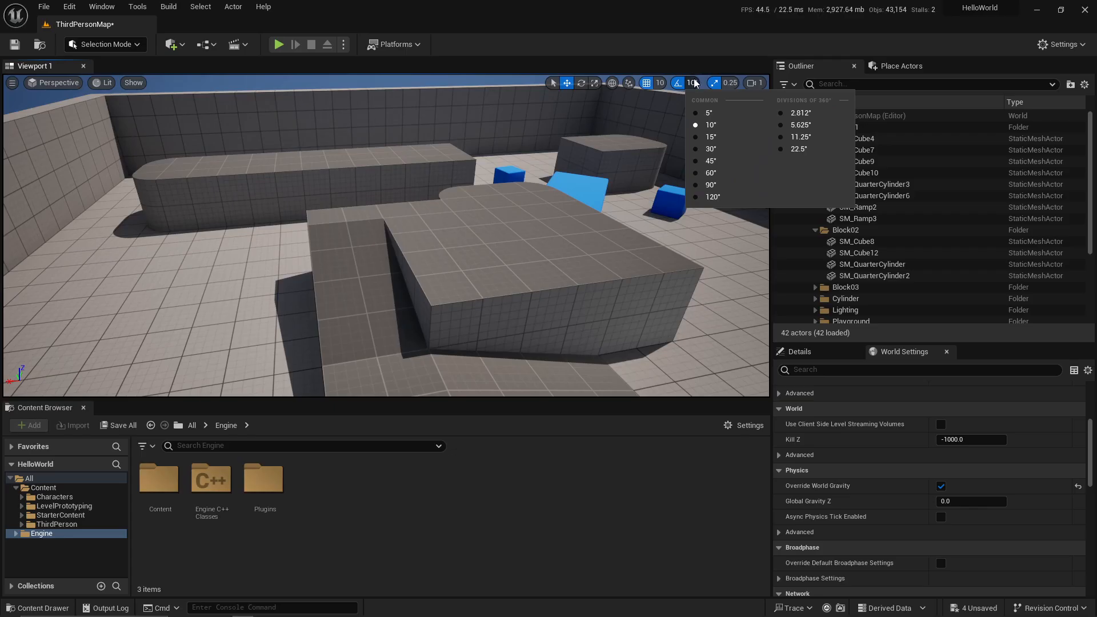
right_click_drag(687, 135, 702, 114)
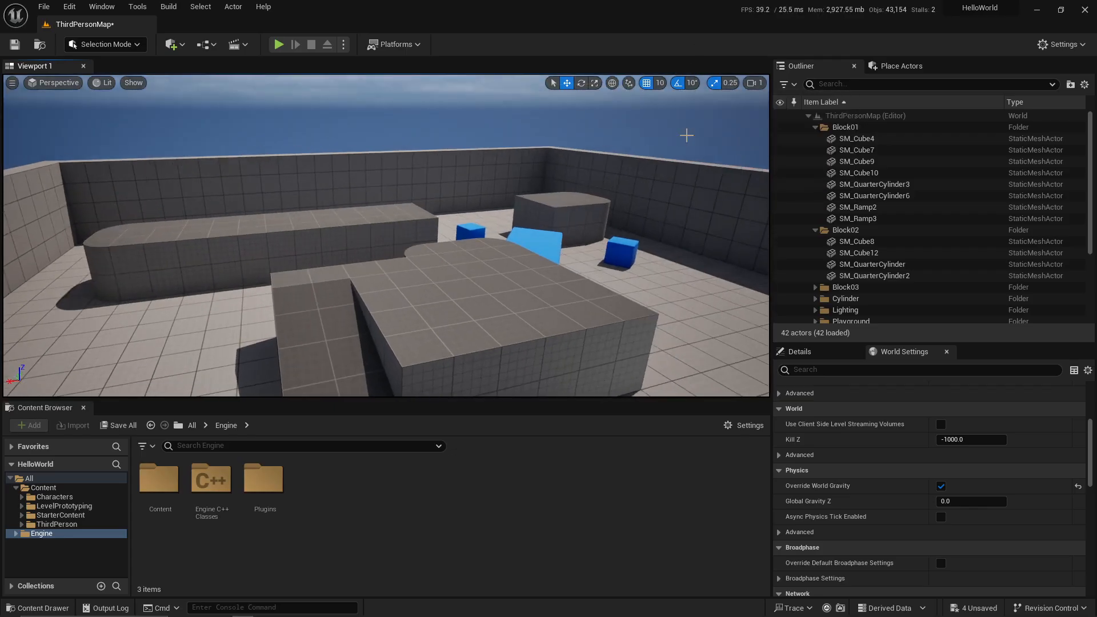
Rotate the blue cube SM_ChamferCube3 freely with rotation snapping off, and turn the snapping back on.
left_click(677, 84)
key("d")
right_click_drag(696, 112, 683, 243)
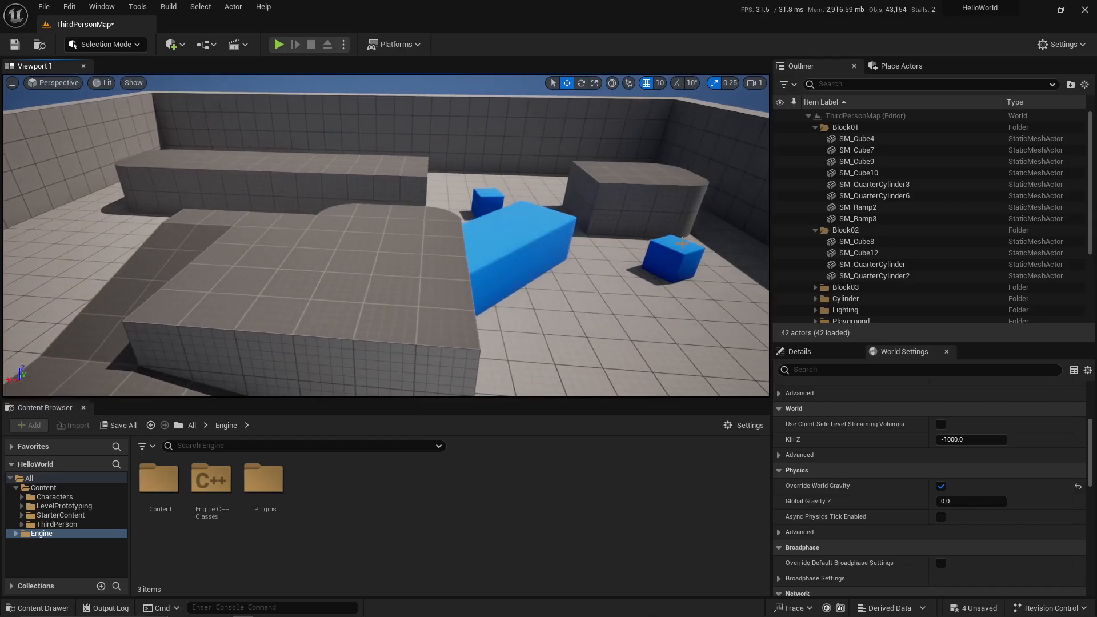
left_click(683, 244)
key("e")
left_click_drag(614, 267, 581, 257)
left_click(677, 83)
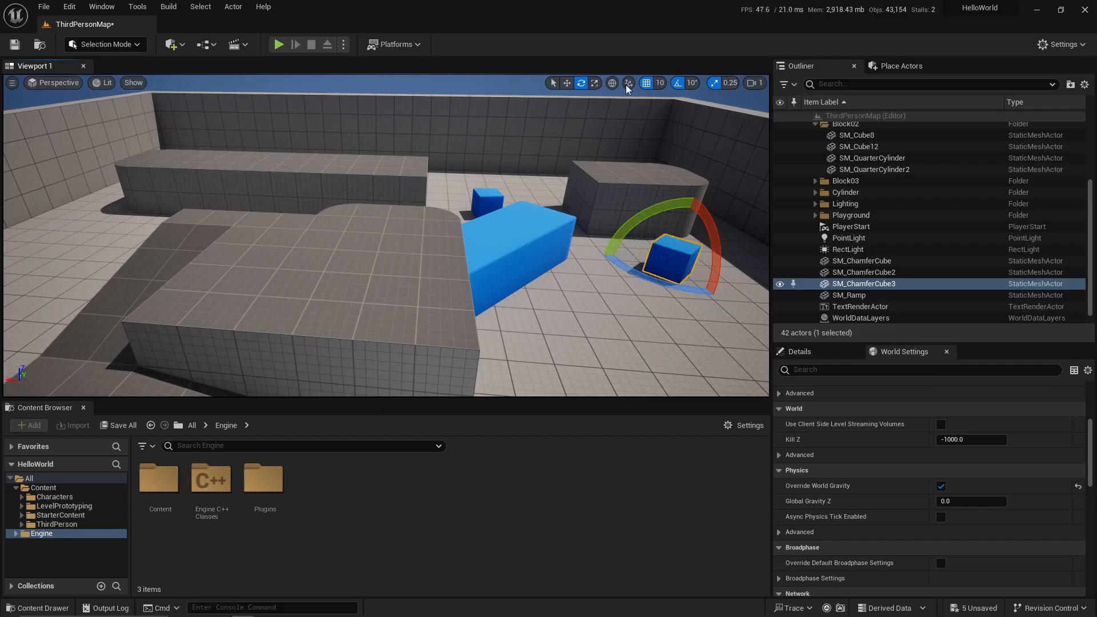
Set the position grid snap size to 1, and move SM_ChamferCube3 along its X axis.
left_click(664, 83)
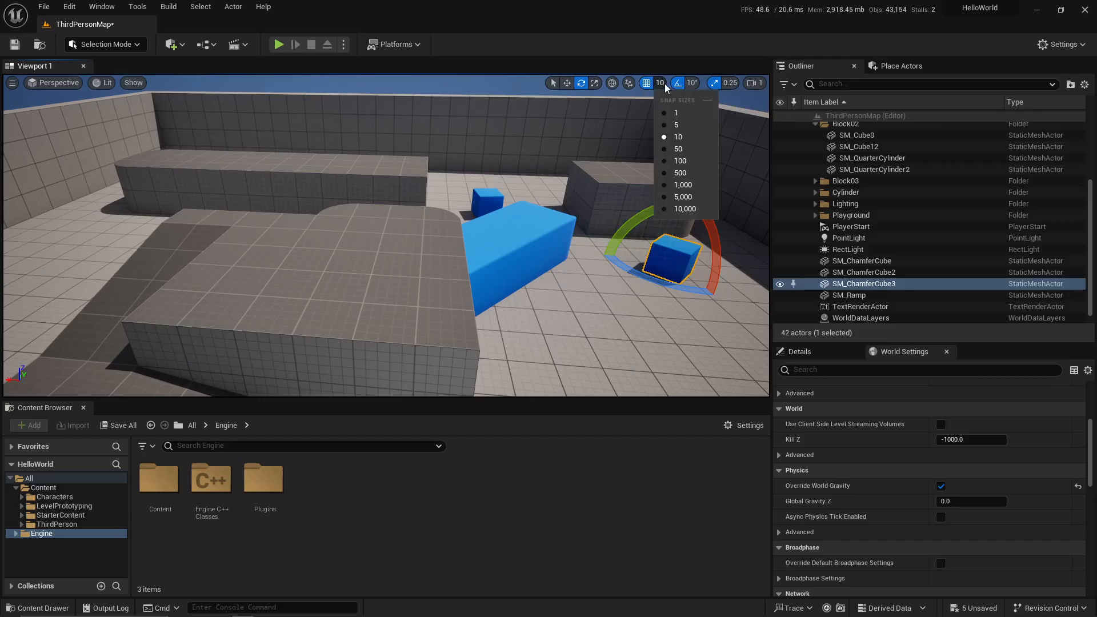
left_click(686, 112)
key("w")
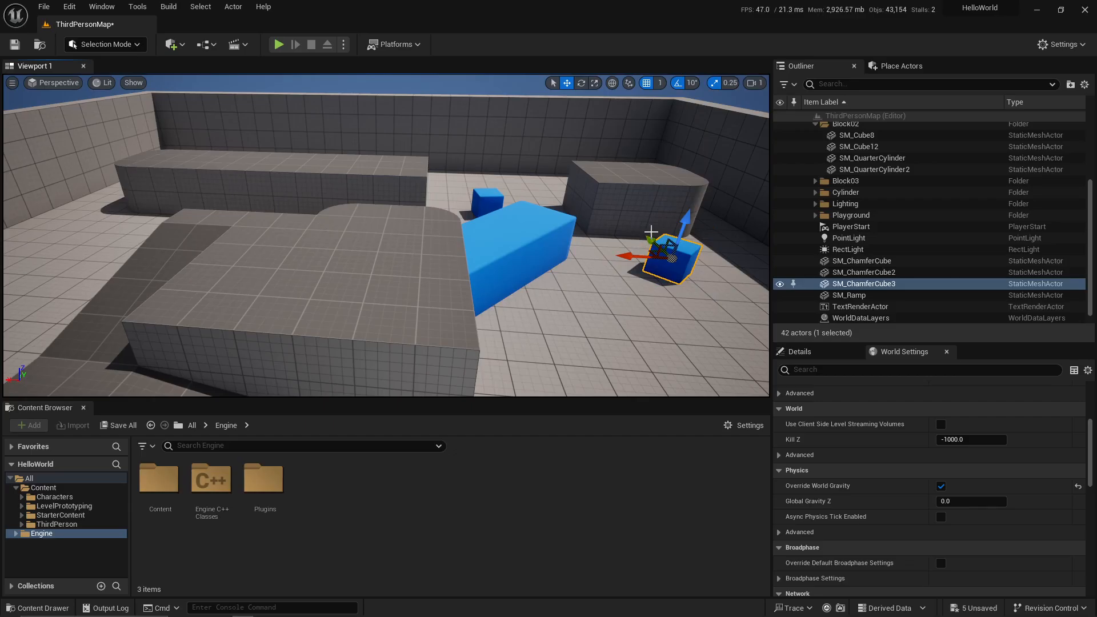
left_click_drag(635, 256, 615, 267)
key("d")
right_click_drag(616, 271, 588, 264)
key("d")
key("a")
right_click_drag(500, 196, 521, 204)
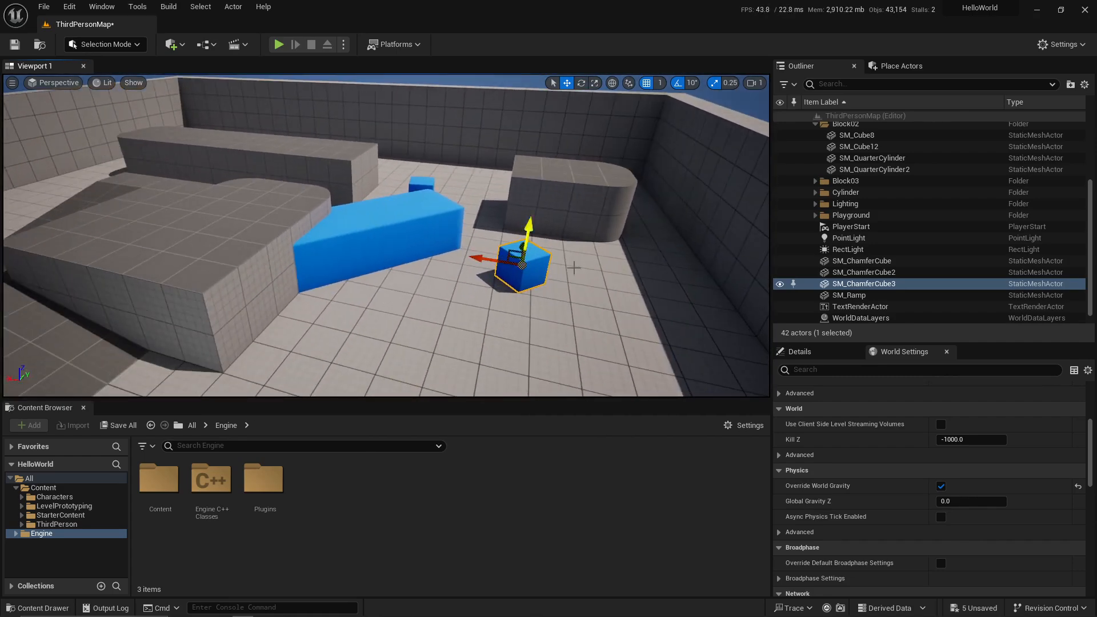
Fly the viewport camera around the selected cube to view it and the surrounding blocks from several angles.
key("d")
right_click_drag(541, 294, 518, 291)
key("w")
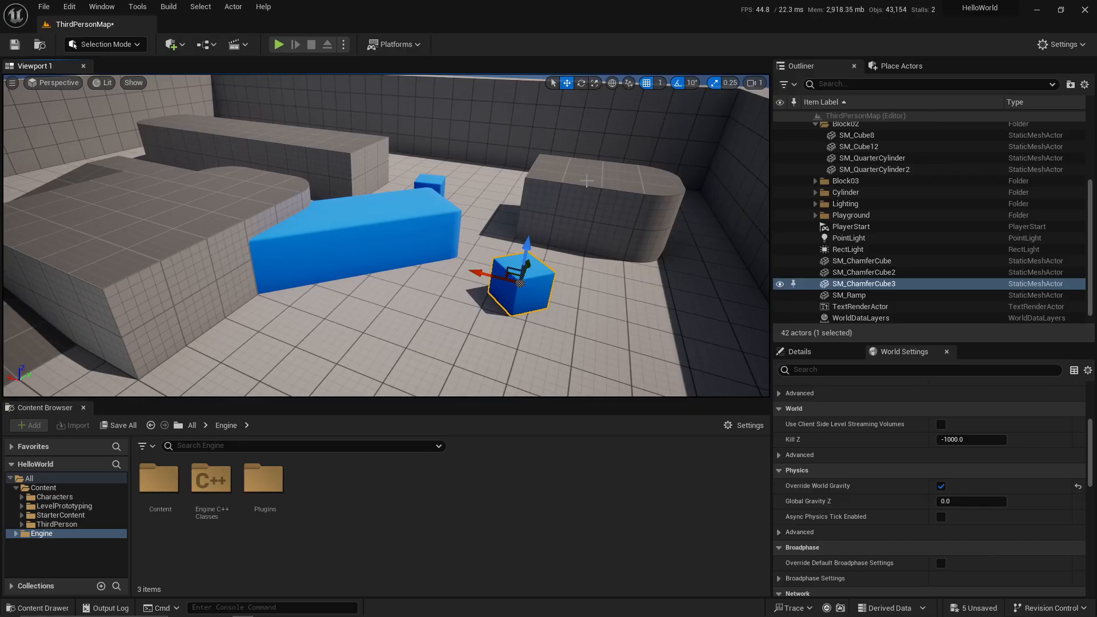
right_click_drag(583, 184, 564, 182)
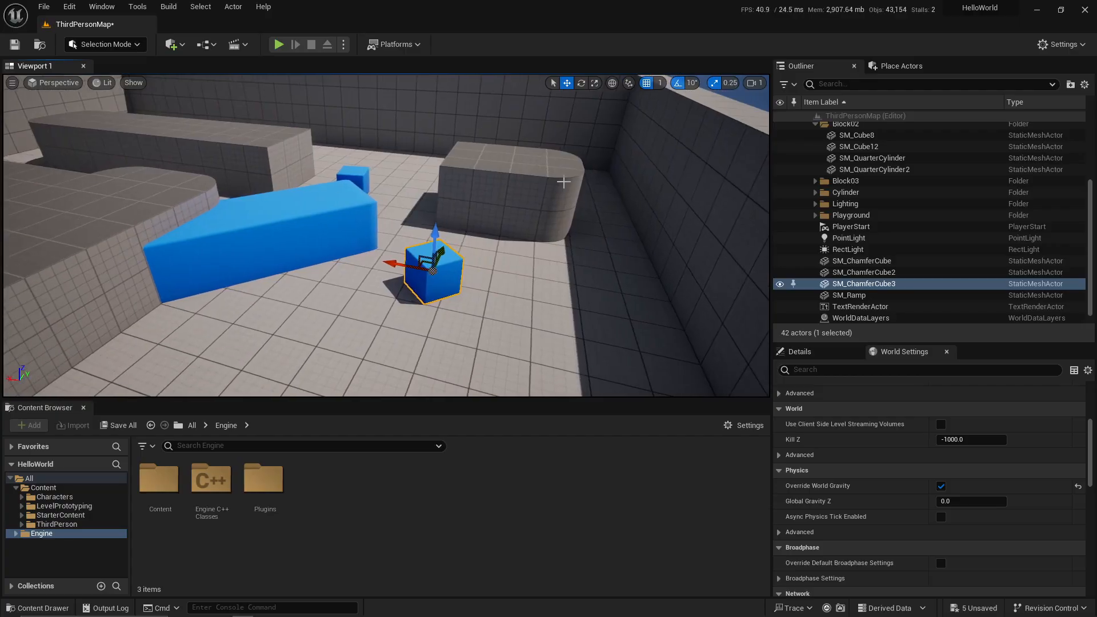
right_click_drag(495, 186, 531, 197)
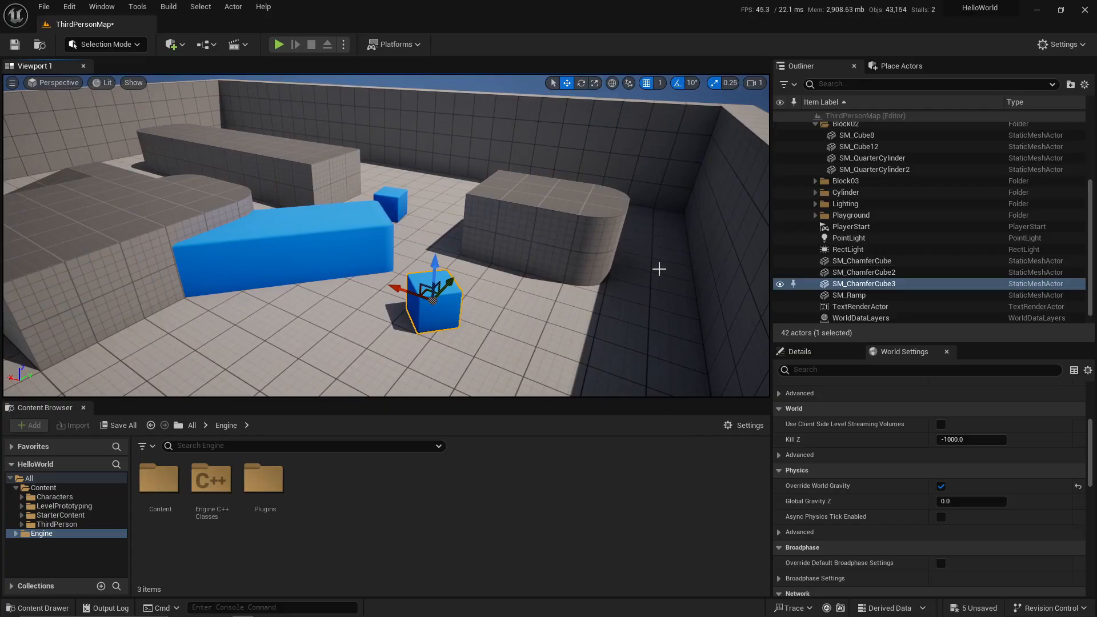
right_click_drag(627, 292, 617, 287)
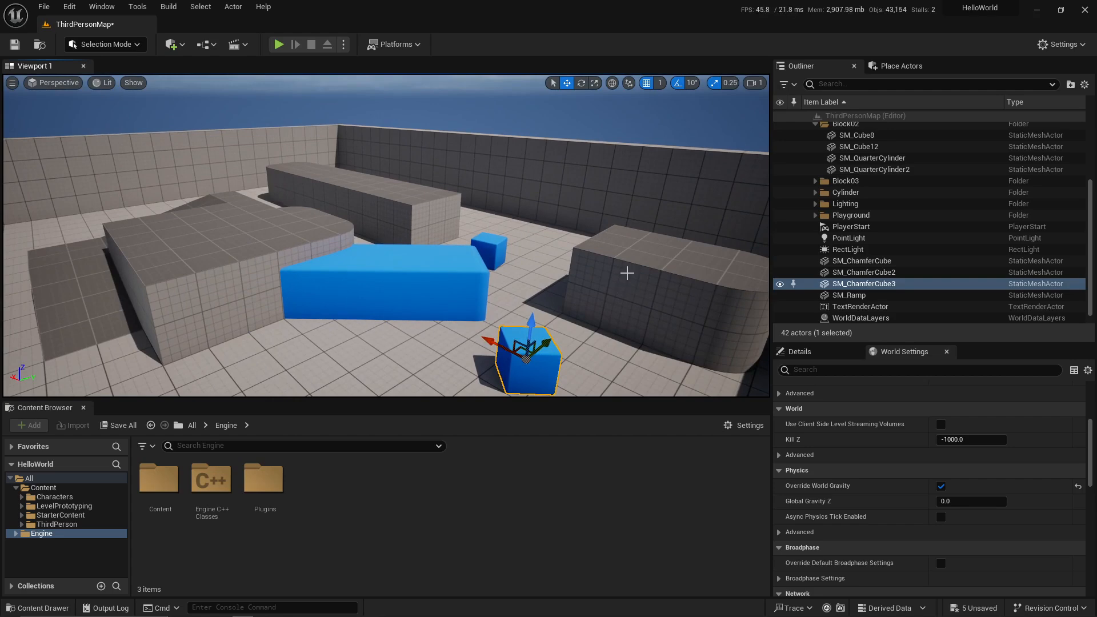
right_click_drag(629, 277, 611, 277)
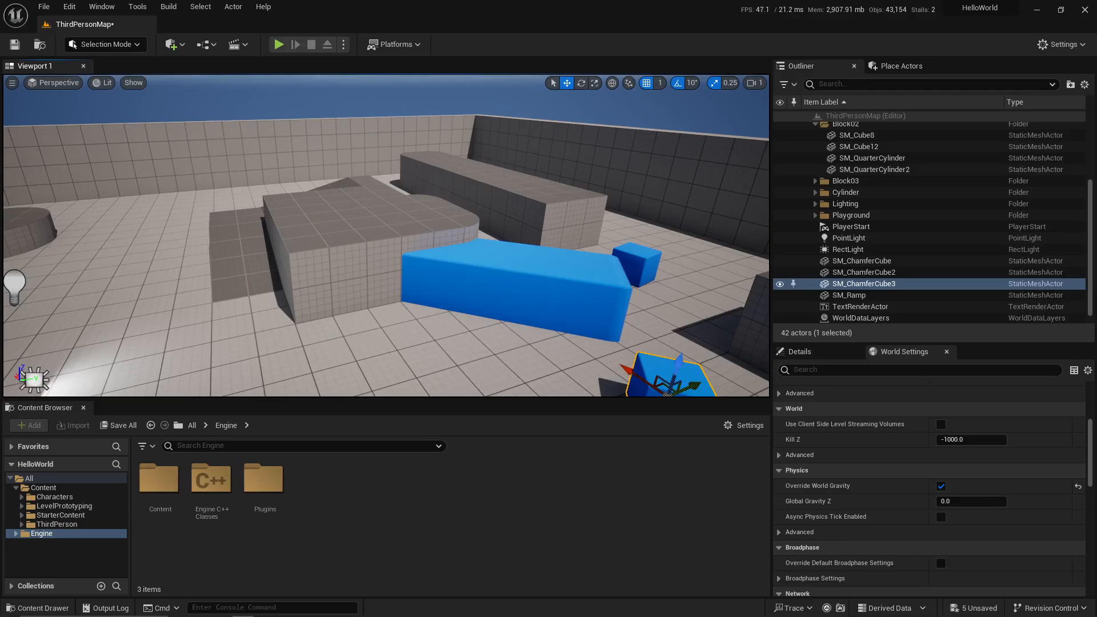
key("f")
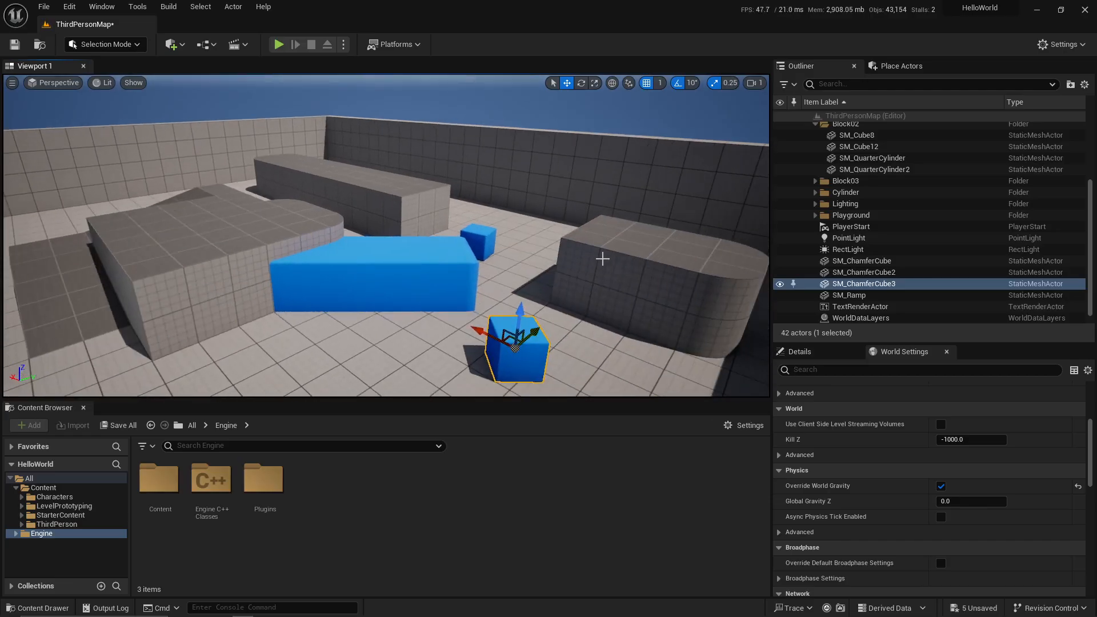
mouse_move(648, 250)
right_mouse_down()
mouse_move(623, 264)
mouse_move(657, 245)
right_mouse_up()
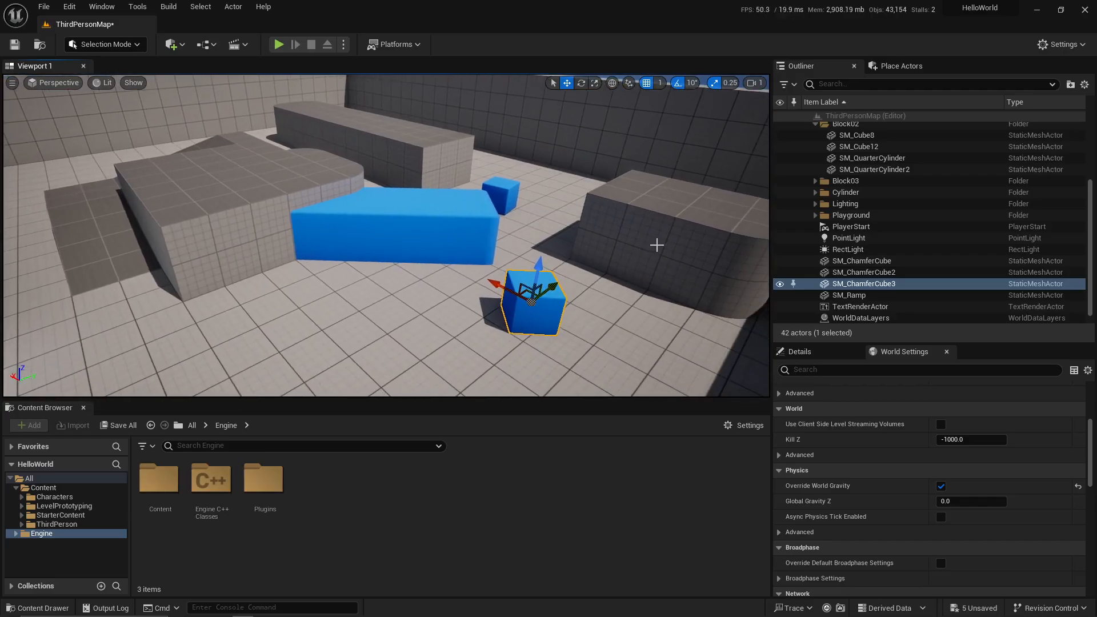
Move SM_ChamferCube3 along its X axis with the viewport camera following the cube.
right_click_drag(587, 330, 511, 267)
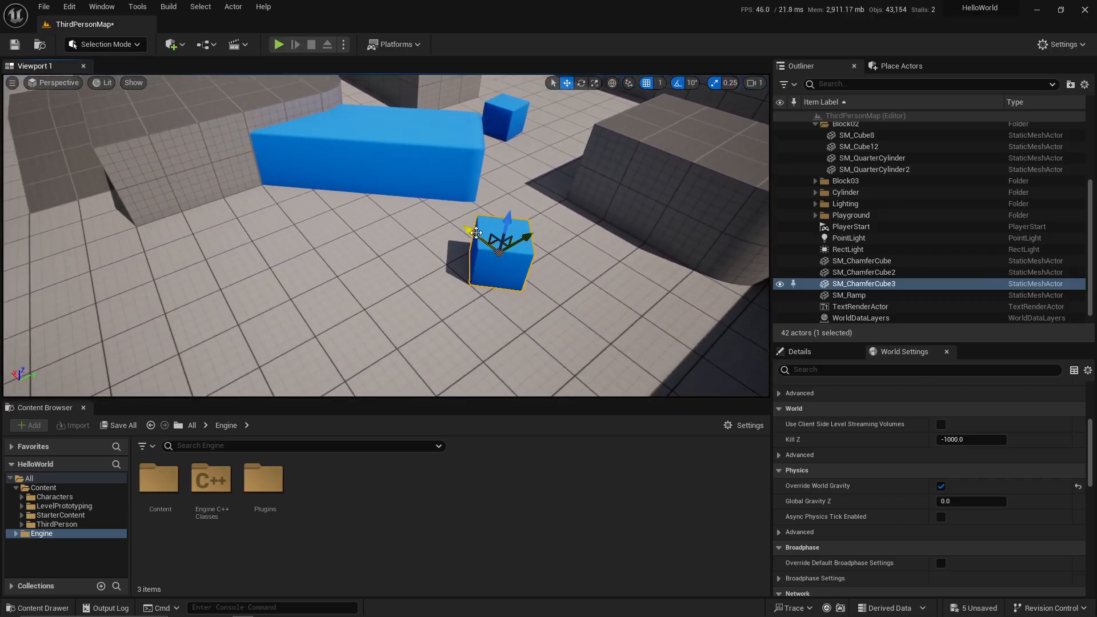
left_click_drag(469, 231, 406, 194, "shift")
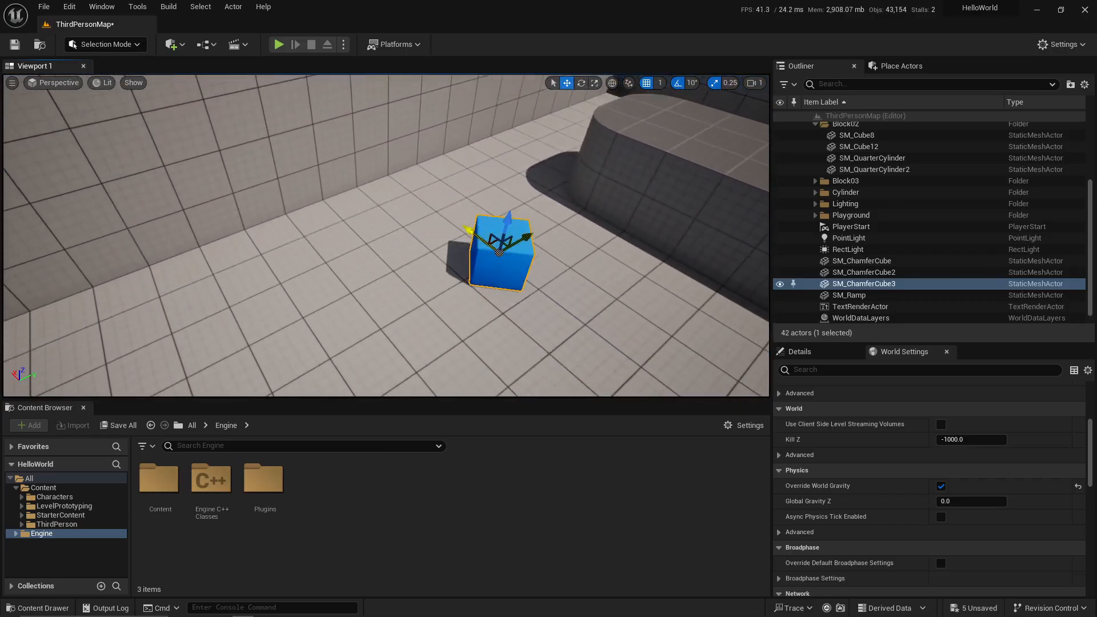
left_click_drag(469, 230, 411, 194, "shift")
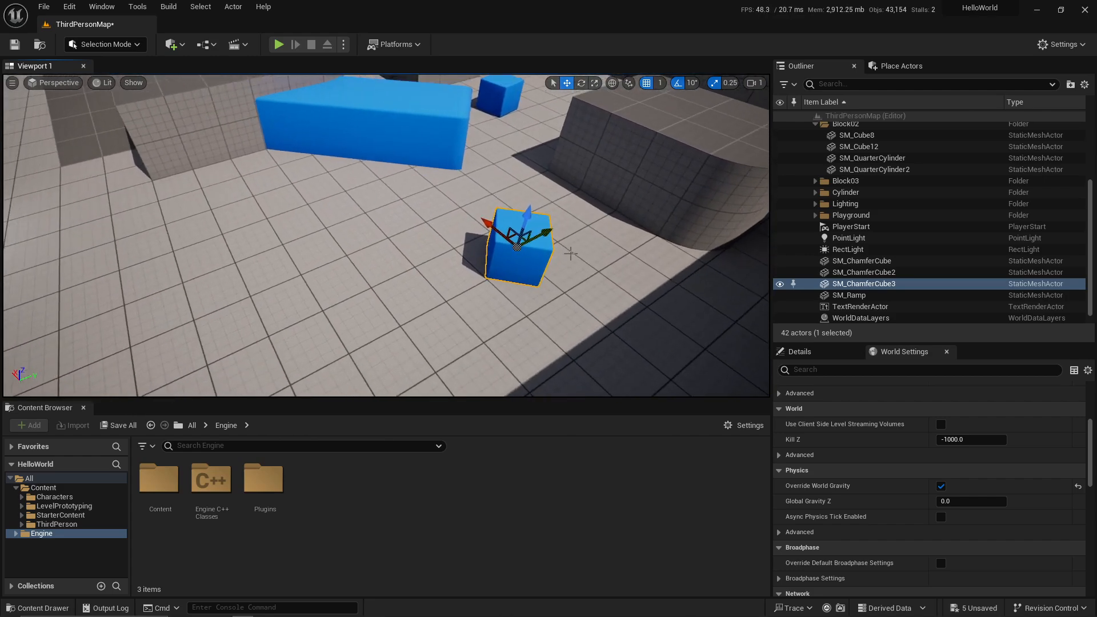
Duplicate SM_ChamferCube3 twice along its Y axis to form a row of three cubes.
left_click_drag(548, 230, 402, 309, "alt")
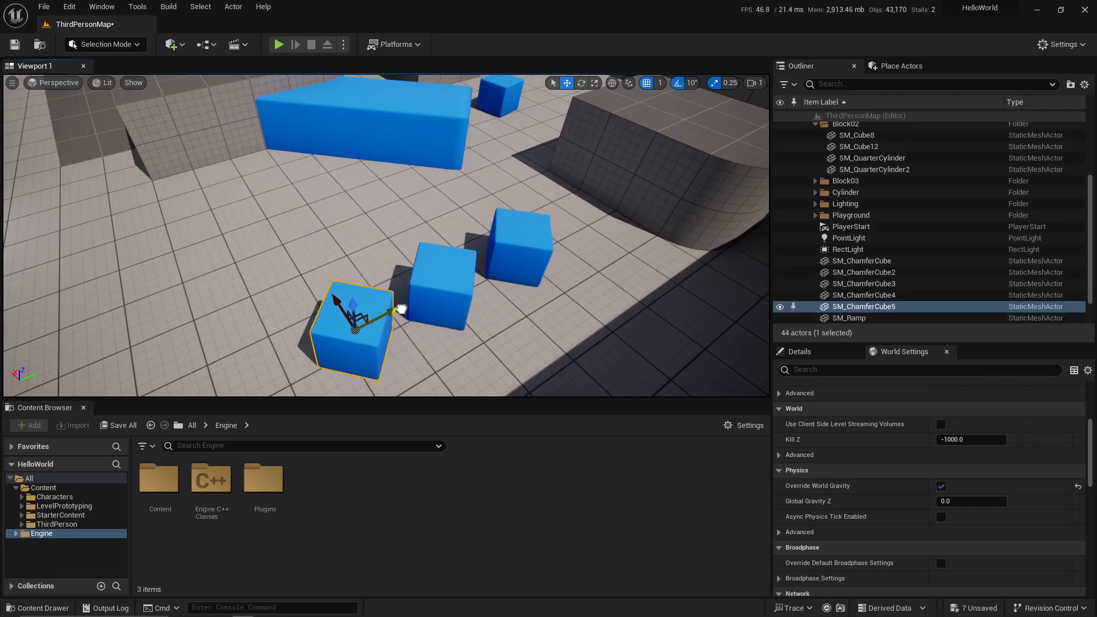
right_click_drag(496, 304, 435, 307)
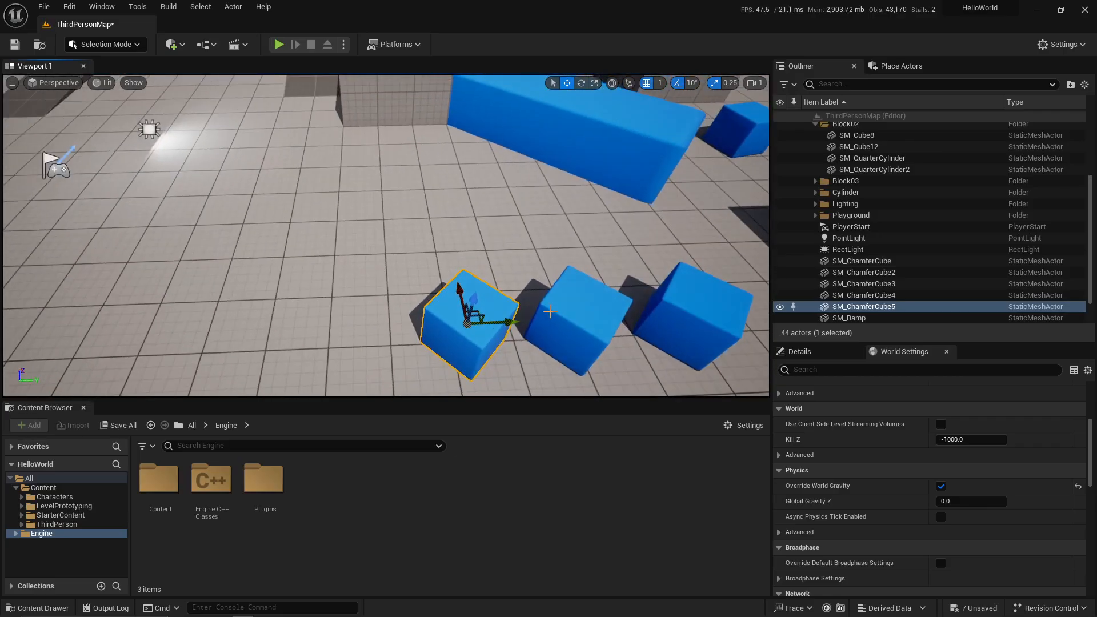
mouse_move(525, 318)
right_mouse_down()
mouse_move(536, 315)
mouse_move(526, 315)
right_mouse_up()
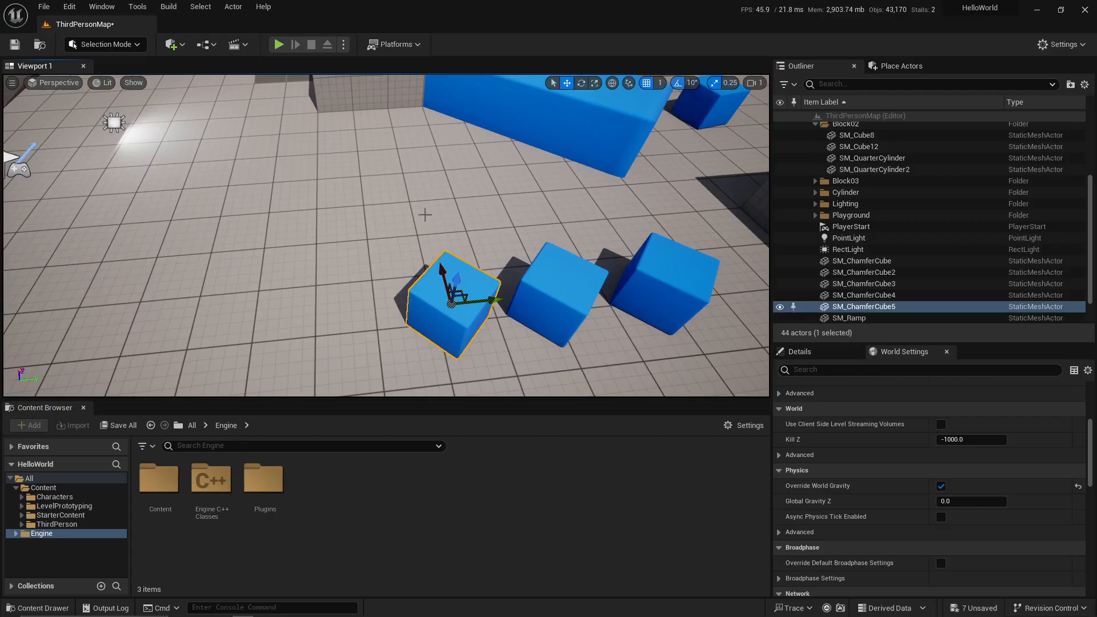
Duplicate SM_ChamferCube5 along its Y axis to add a fourth cube to the end of the row.
mouse_move(425, 214)
right_mouse_down()
mouse_move(418, 205)
mouse_move(463, 209)
mouse_move(424, 215)
right_mouse_up()
key("s")
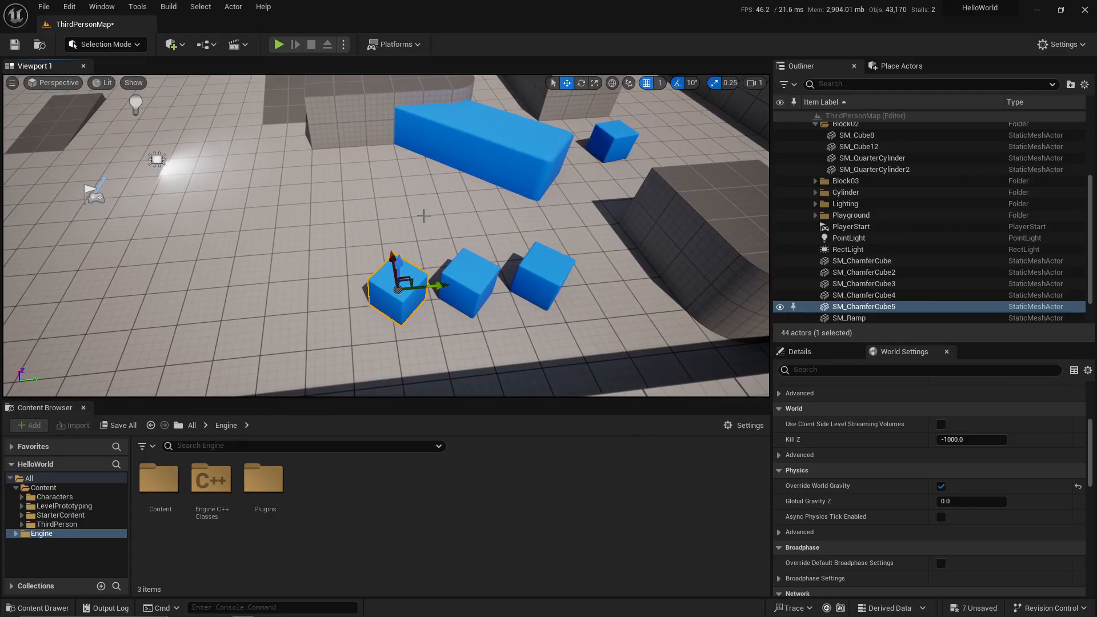
mouse_move(429, 229)
right_mouse_down()
mouse_move(436, 222)
mouse_move(421, 229)
right_mouse_up()
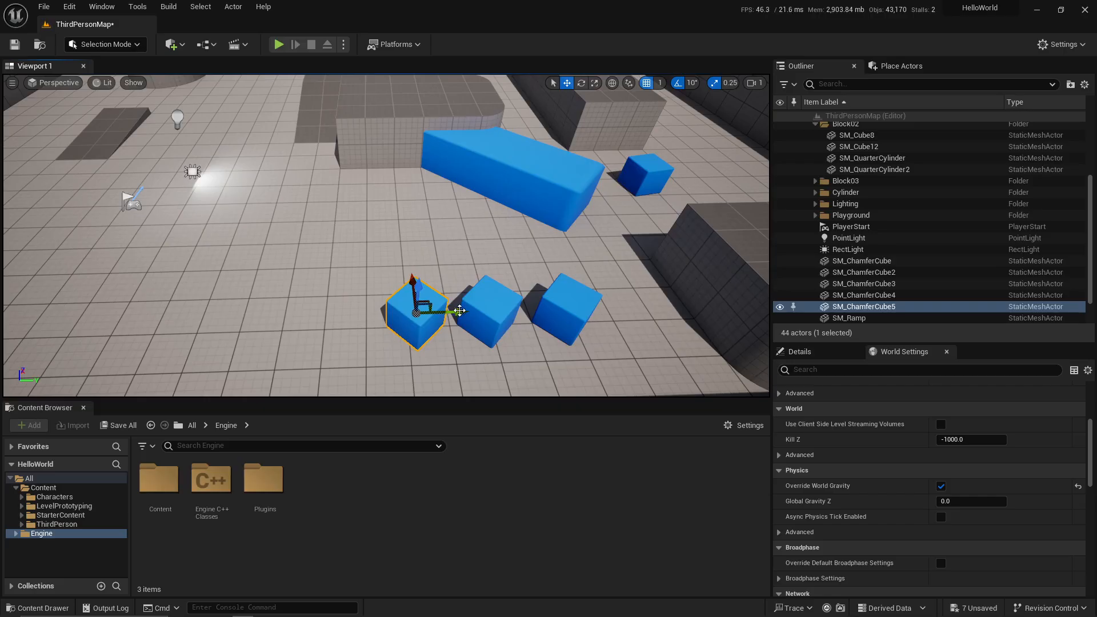
left_click_drag(457, 309, 387, 312, "alt")
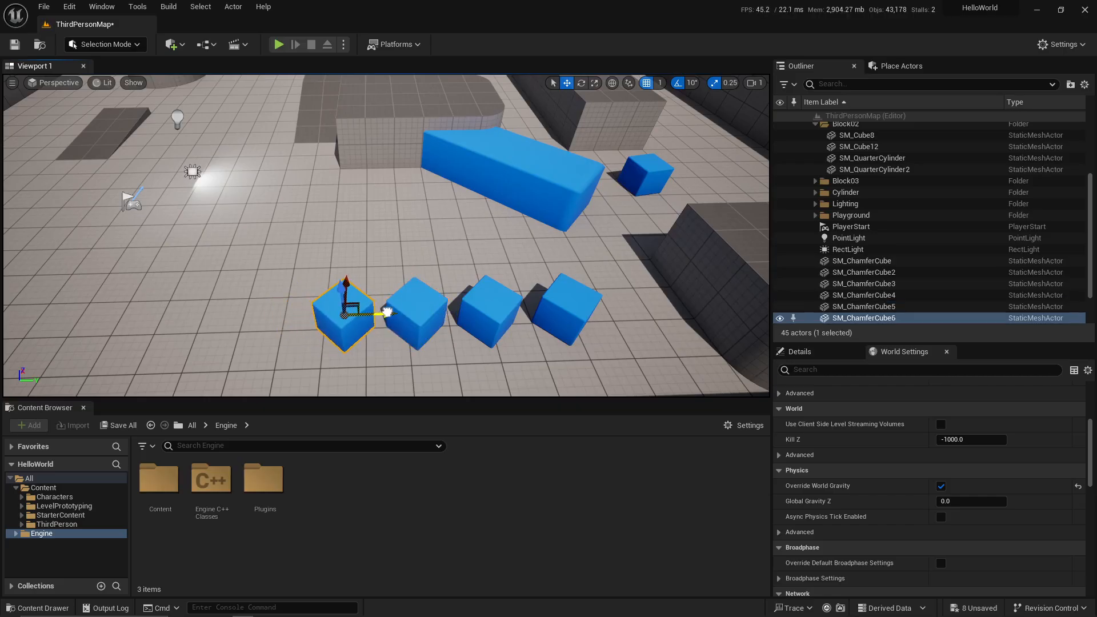
right_click_drag(489, 273, 501, 254)
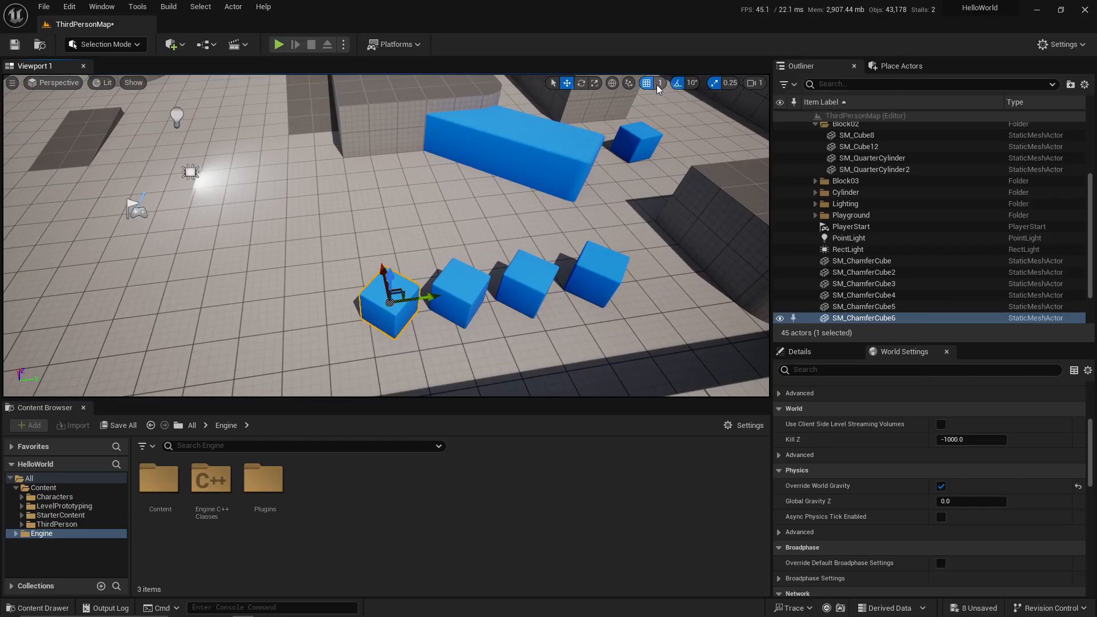
Display the details of the selected SM_ChamferCube6 with its Transform values in view.
scroll(865, 446, "up", 2)
scroll(864, 440, "up", 3)
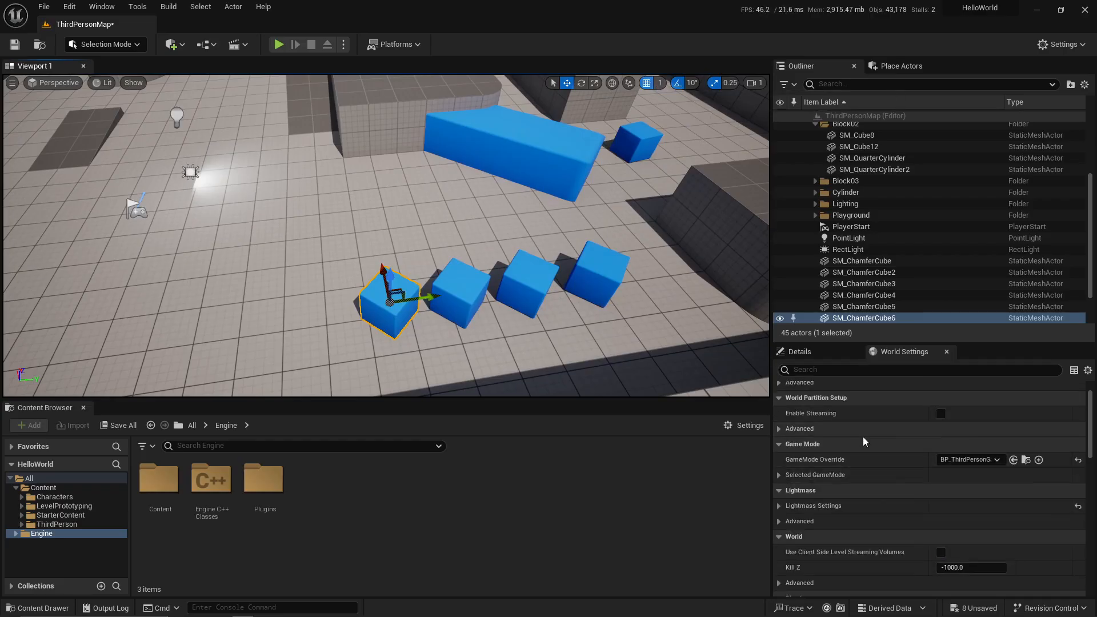
left_click(808, 352)
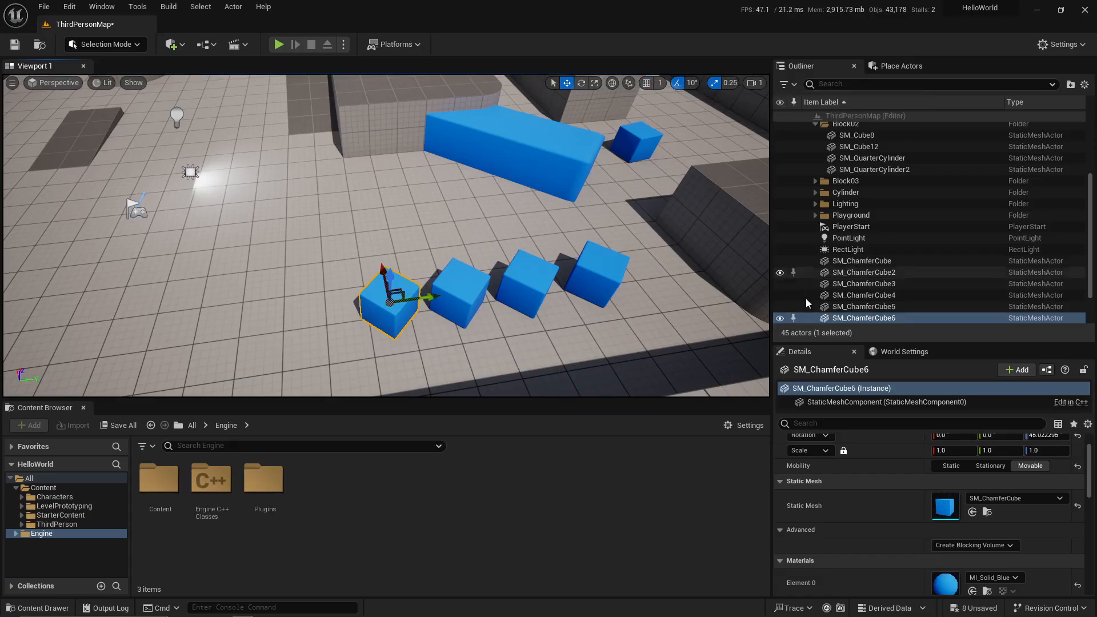
scroll(912, 517, "up", 2)
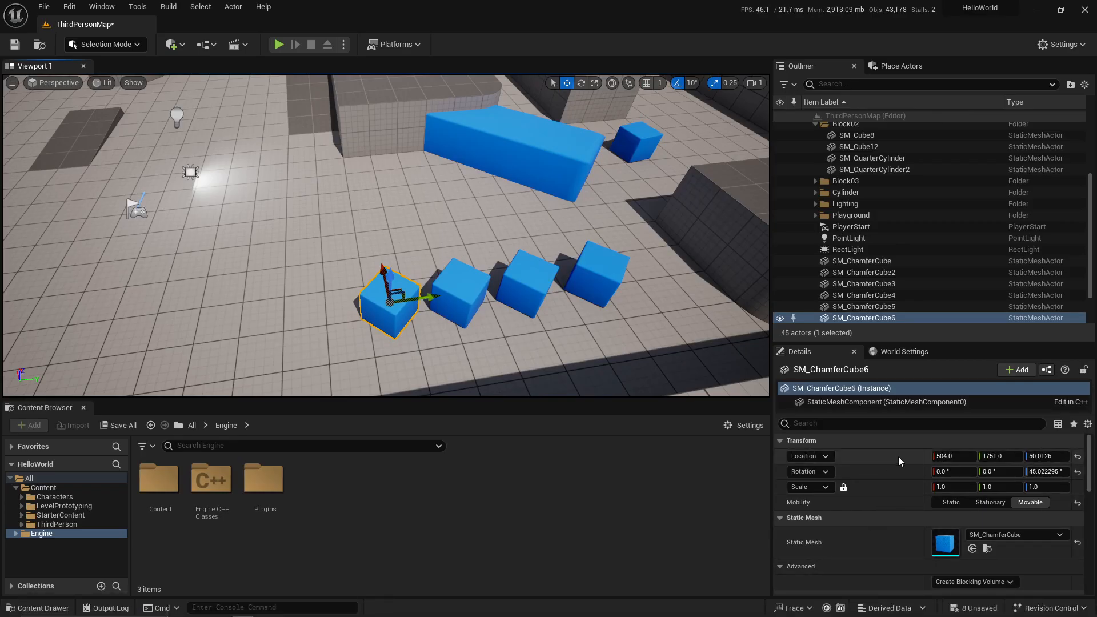
right_click_drag(571, 263, 526, 246)
mouse_move(588, 322)
right_mouse_down()
mouse_move(575, 320)
mouse_move(611, 334)
mouse_move(596, 333)
right_mouse_up()
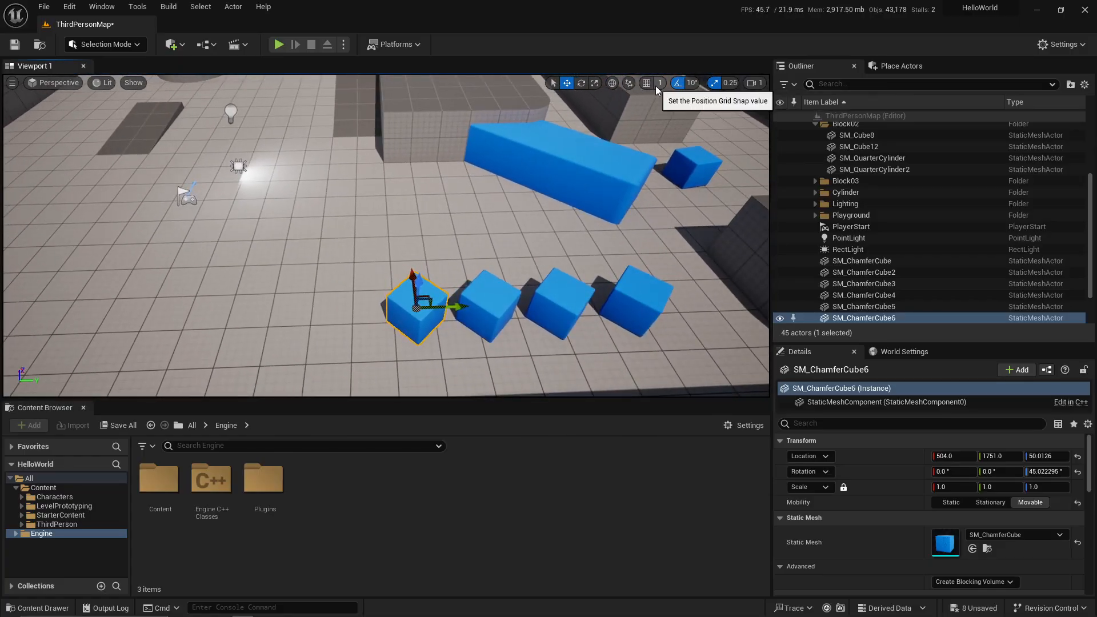
right_click_drag(568, 261, 545, 250)
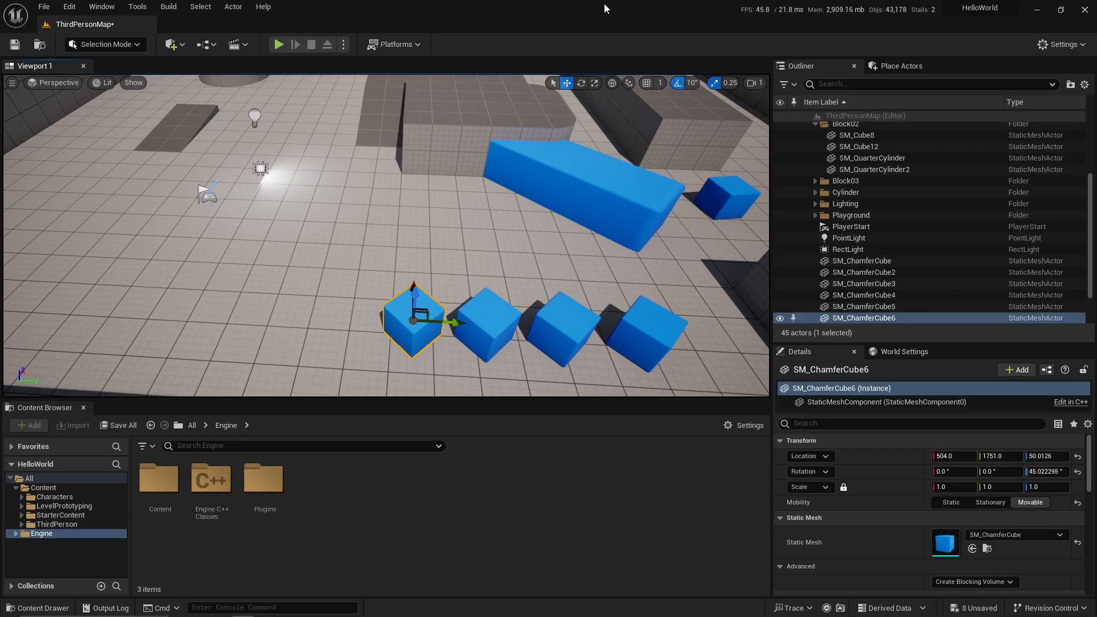
Examine the surface snapping options, including Rotate to Surface Normal and Surface Offset, without enabling them.
left_click(628, 83)
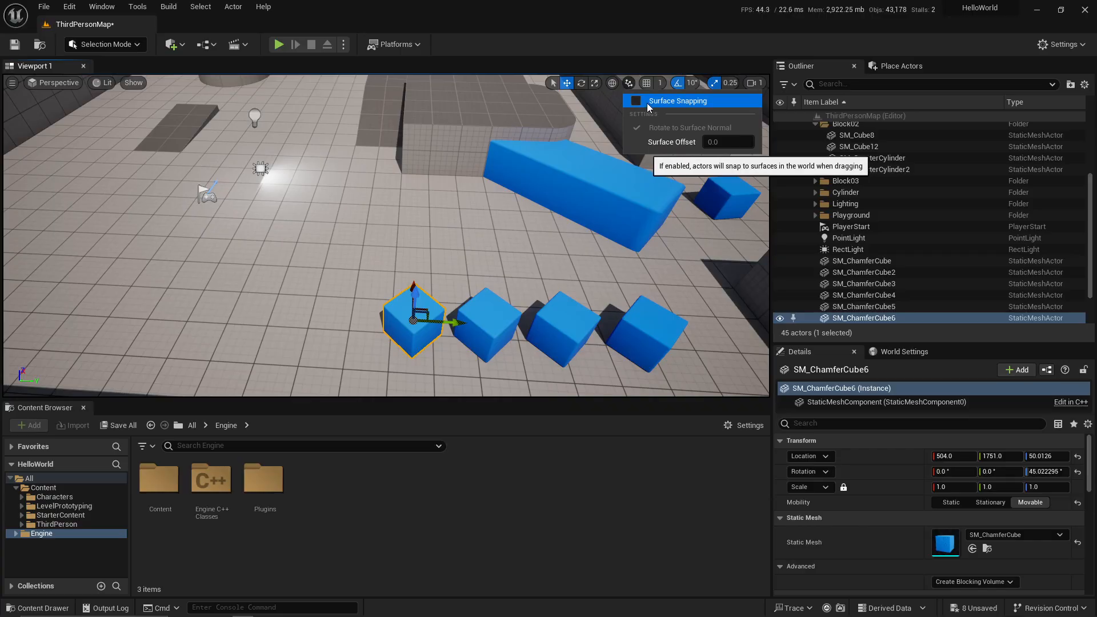
left_click(629, 85)
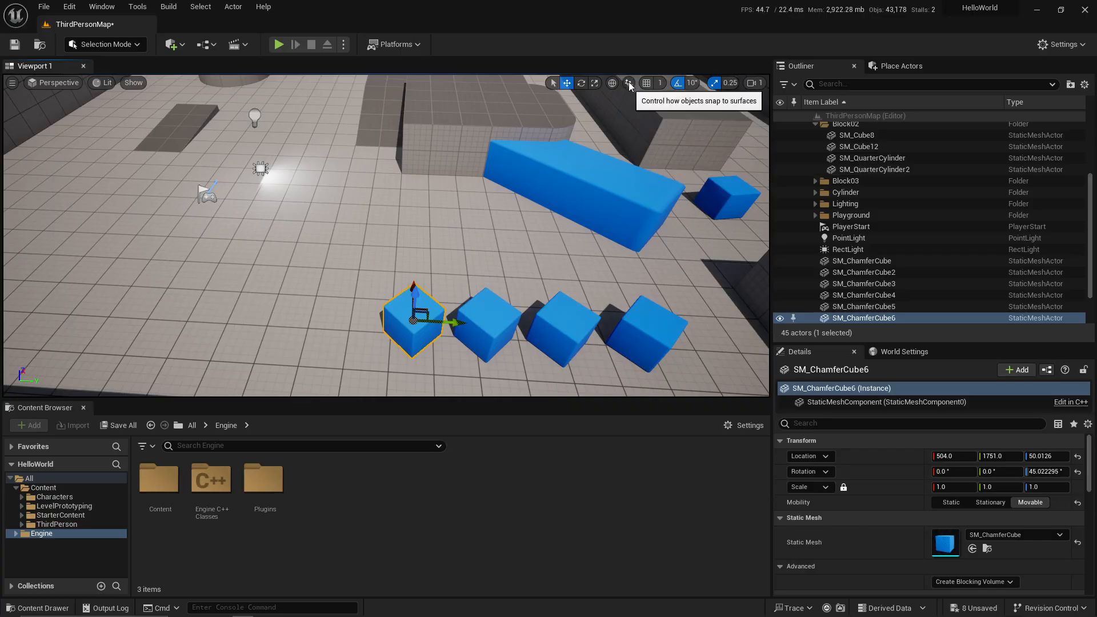
left_click(629, 84)
left_click(628, 84)
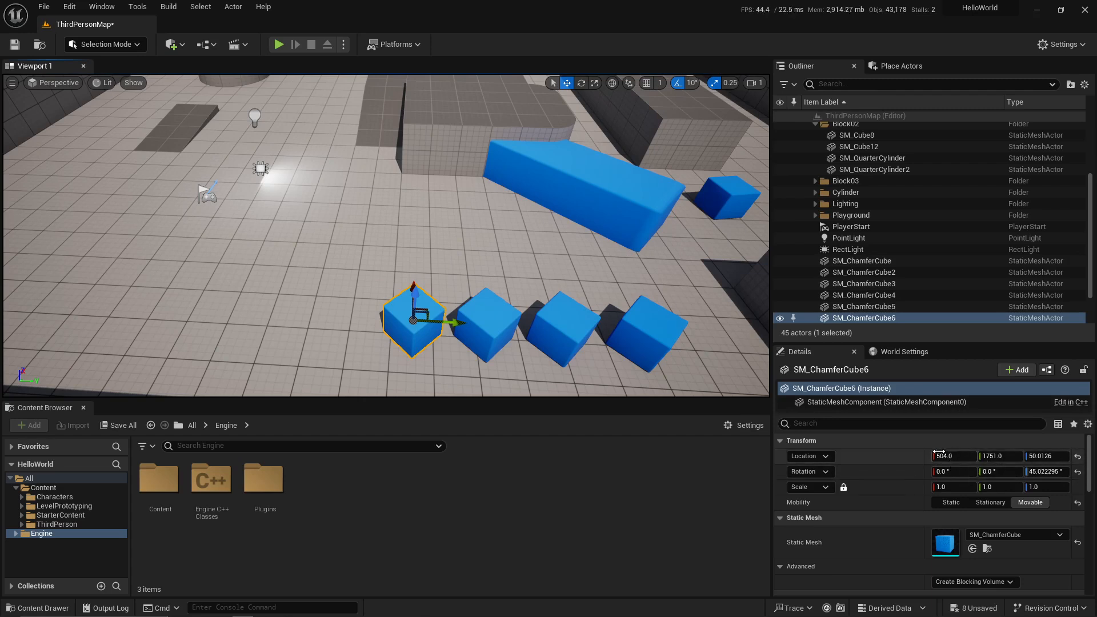
Set the X location of SM_ChamferCube6 to 504.4.
left_click(1059, 457)
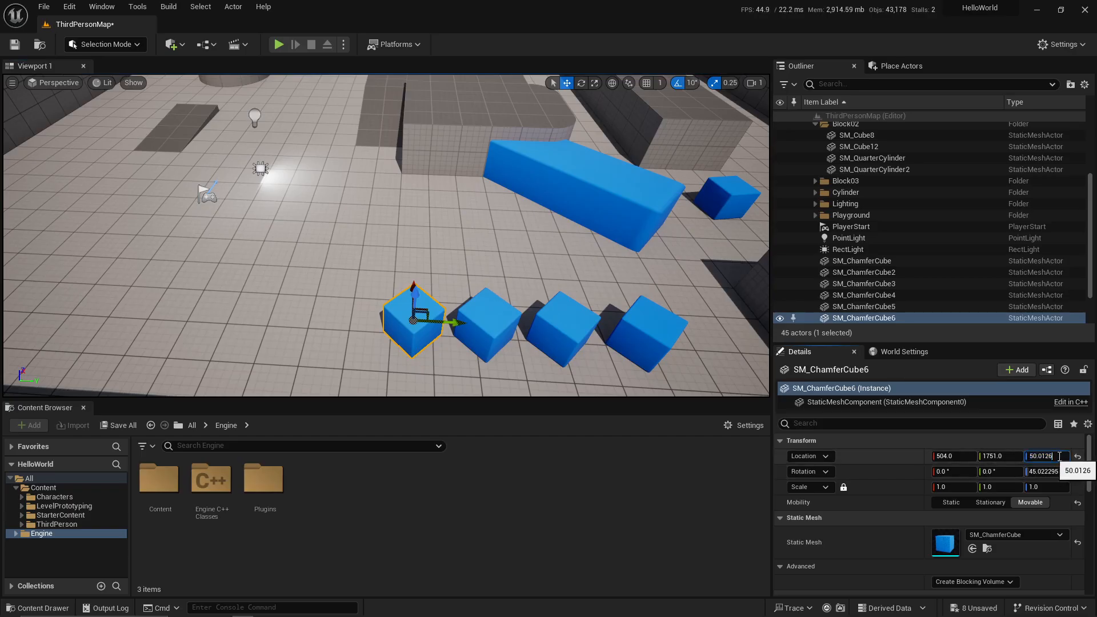
left_click(962, 456)
left_click(963, 456)
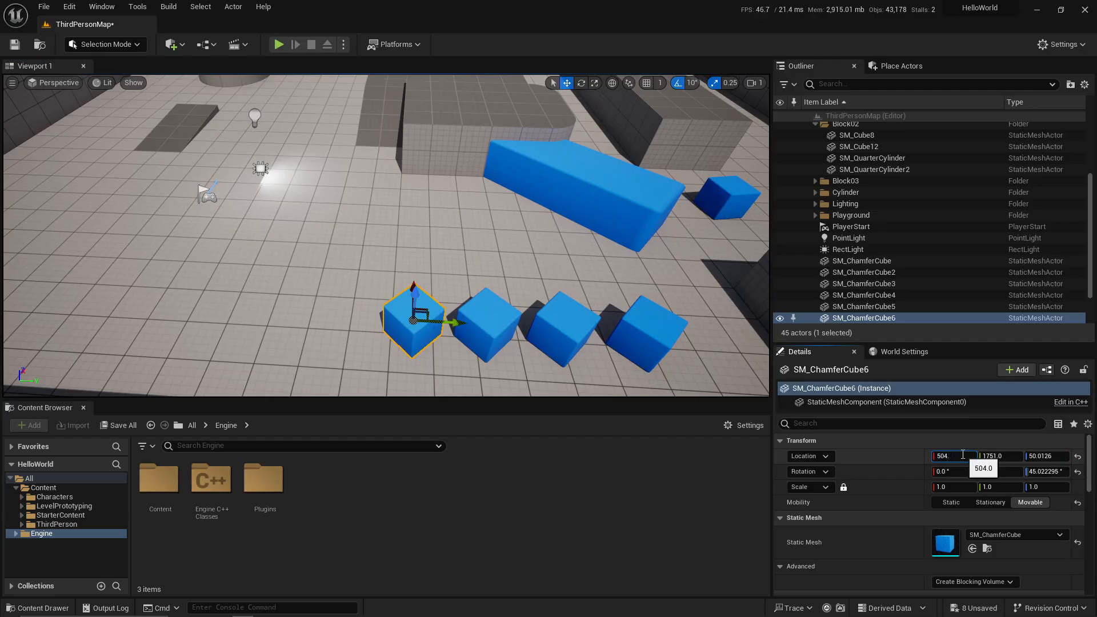
key("Return")
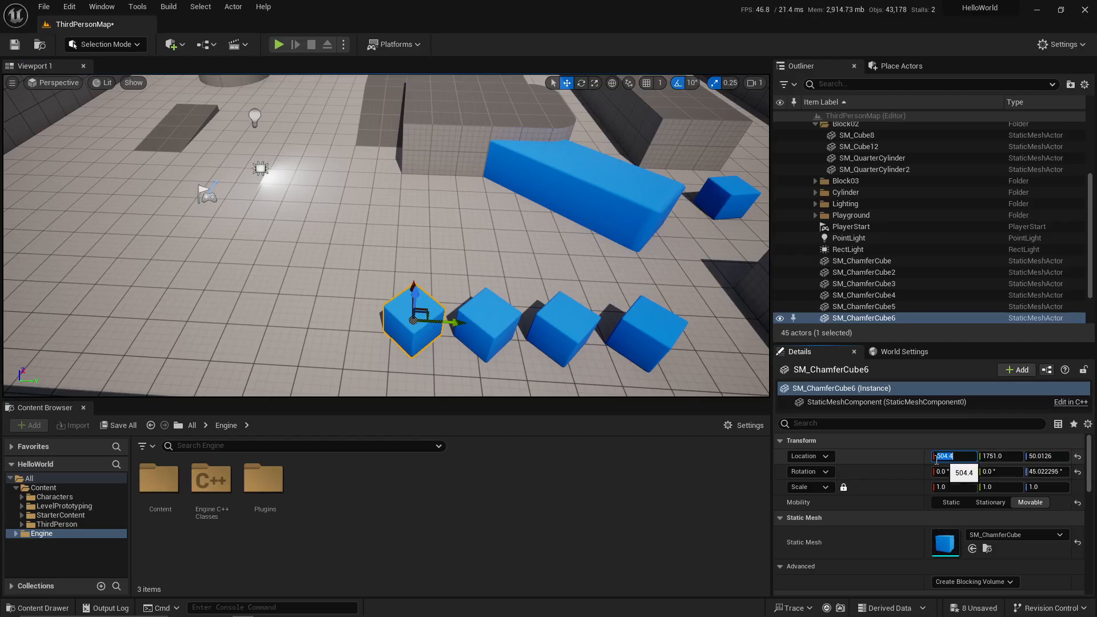
left_click(900, 465)
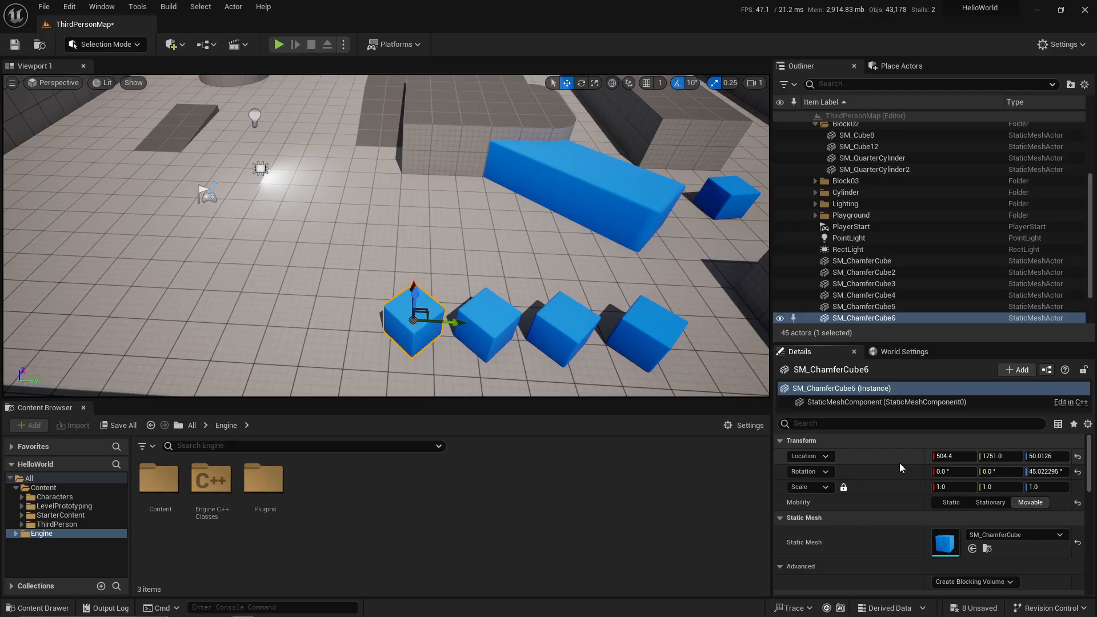
Set the X location of SM_ChamferCube6 back to 504.
left_click(965, 458)
left_click(966, 458)
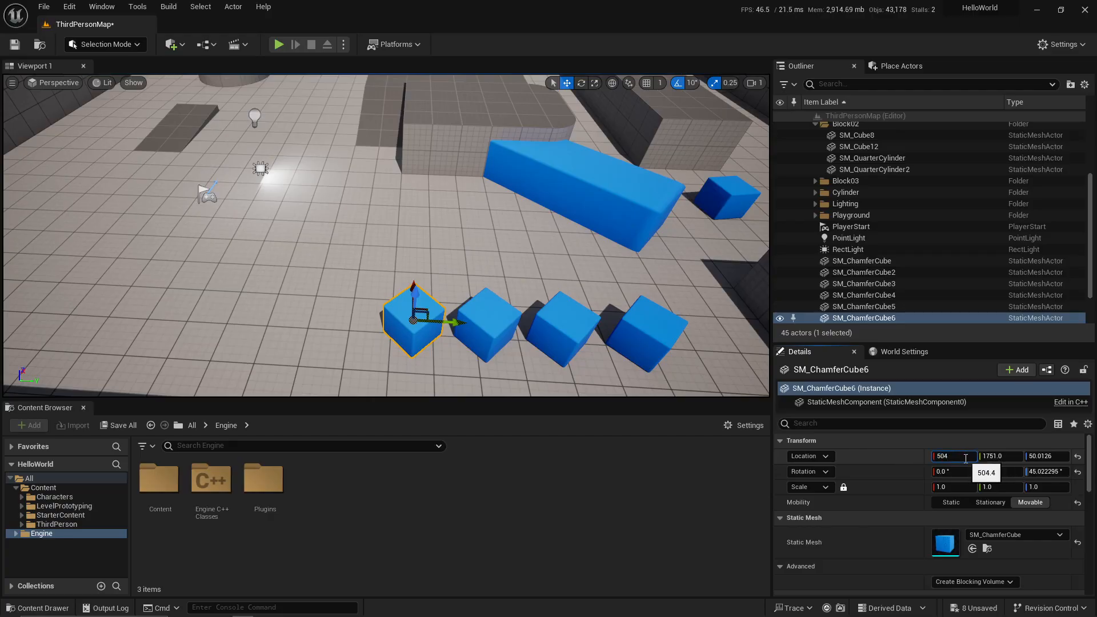
key("Return")
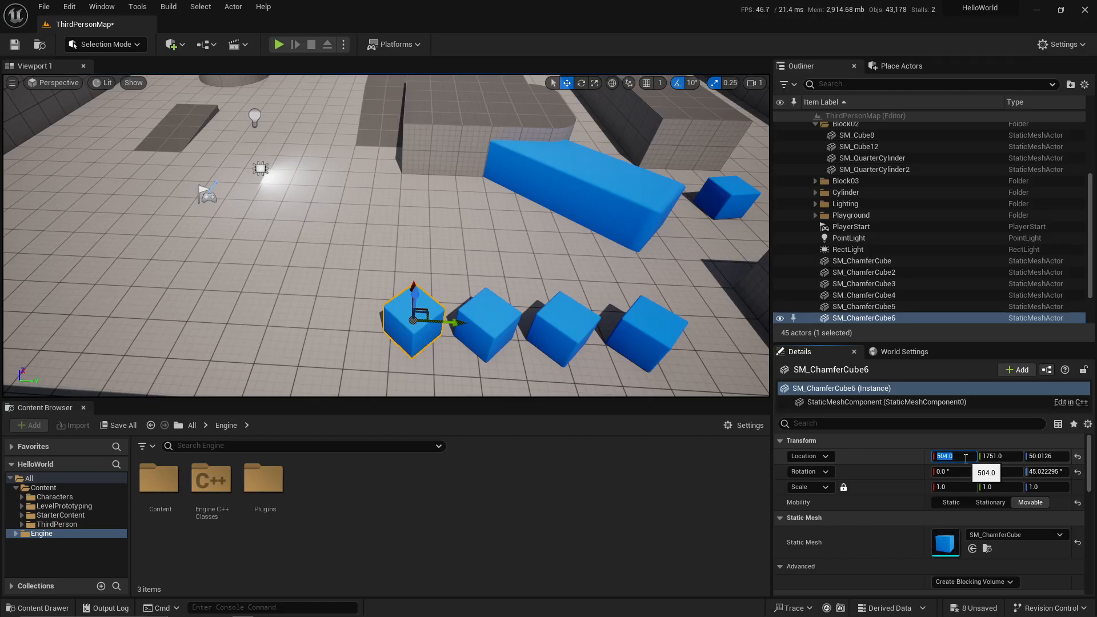
left_click(902, 461)
Toggle the transform gizmo repeatedly between world and local coordinate space on SM_ChamferCube6, ending in world space.
right_click_drag(577, 246, 706, 249)
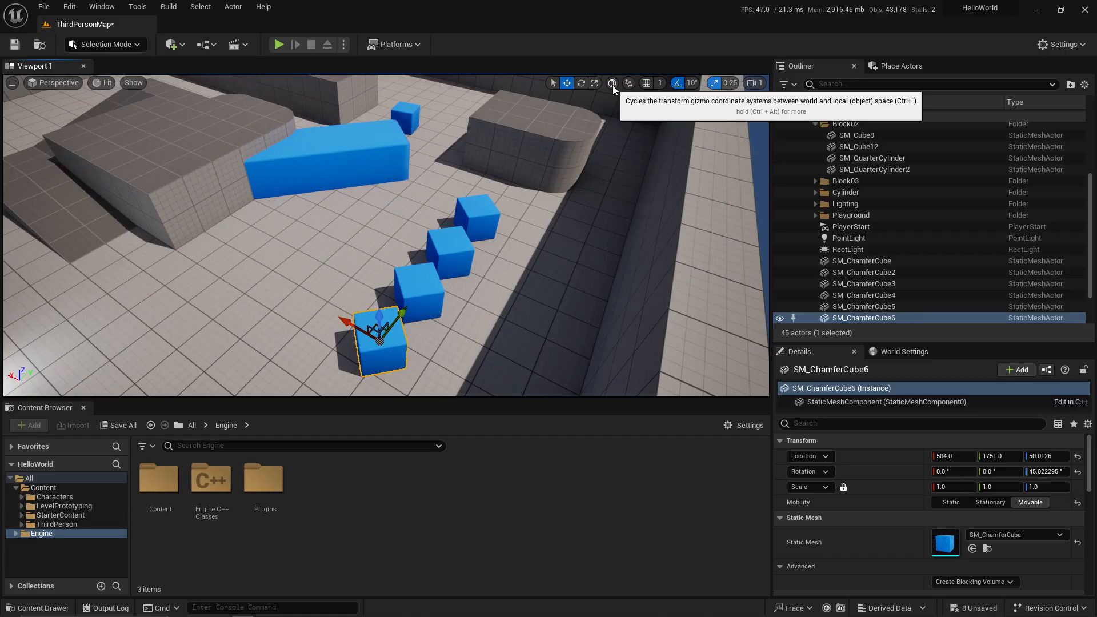
right_click_drag(681, 137, 549, 135)
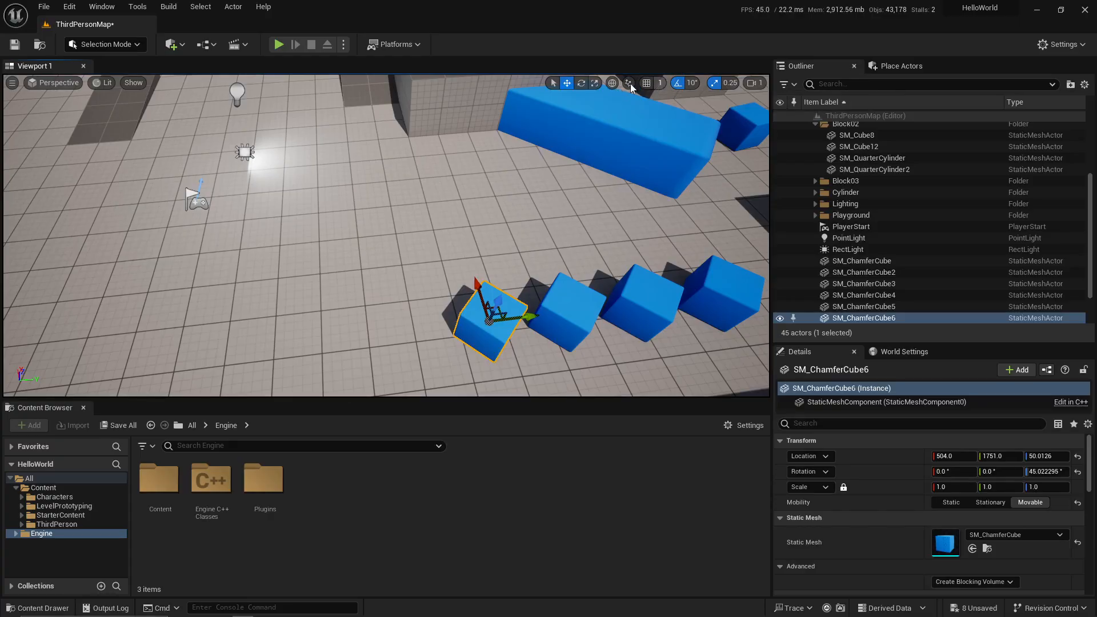
left_click(613, 85)
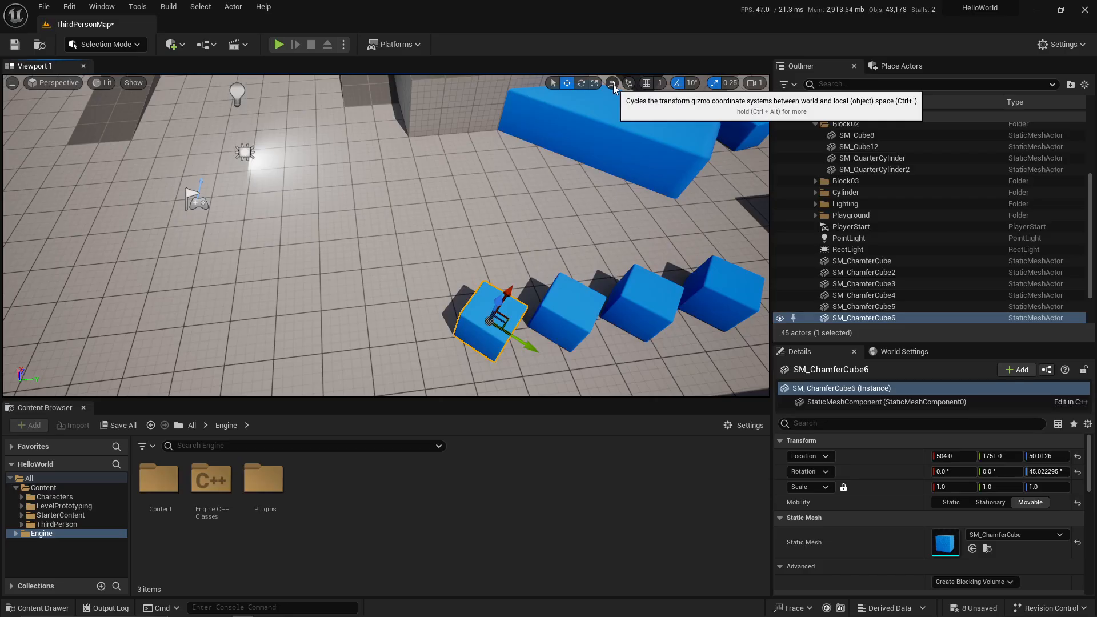
left_click(612, 84)
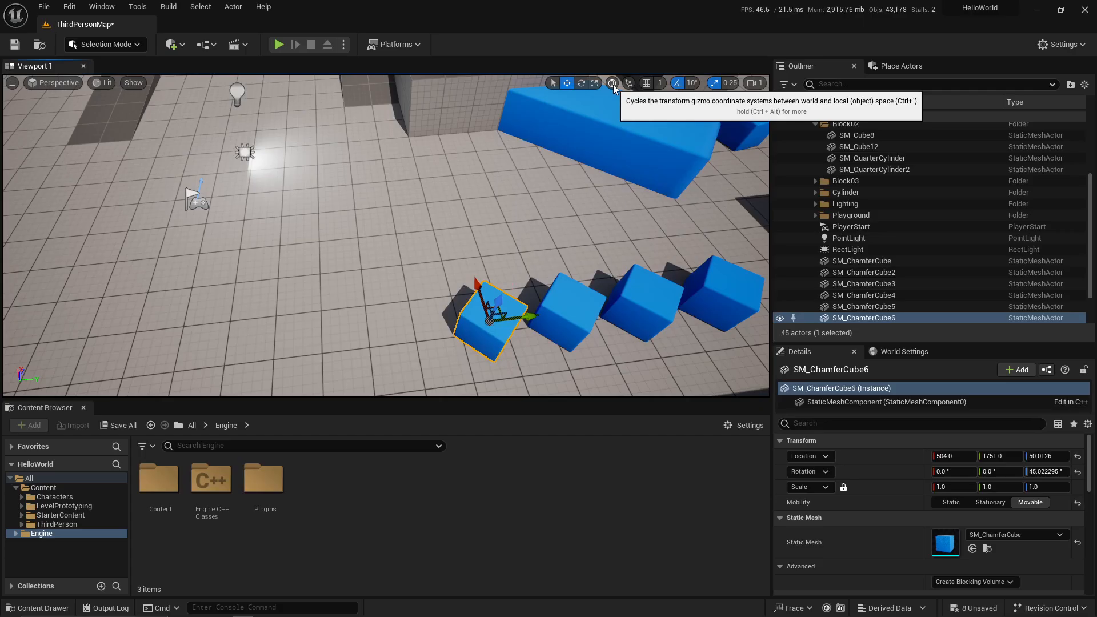
left_click(612, 84)
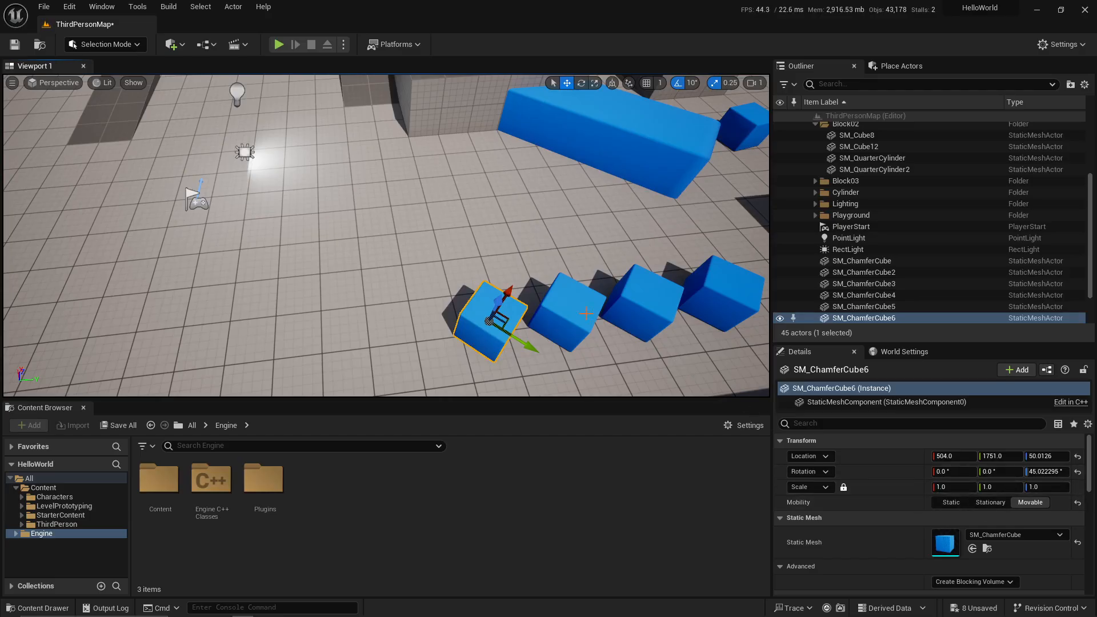
left_click(614, 84)
left_click(614, 83)
left_click(614, 84)
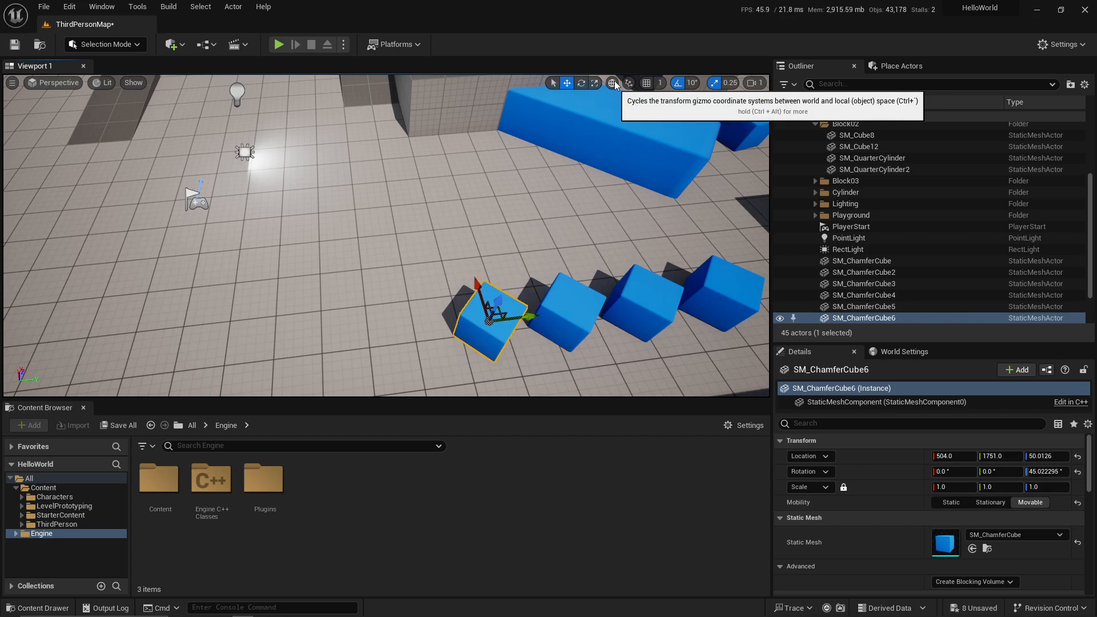
left_click(613, 83)
left_click(614, 84)
left_click(614, 83)
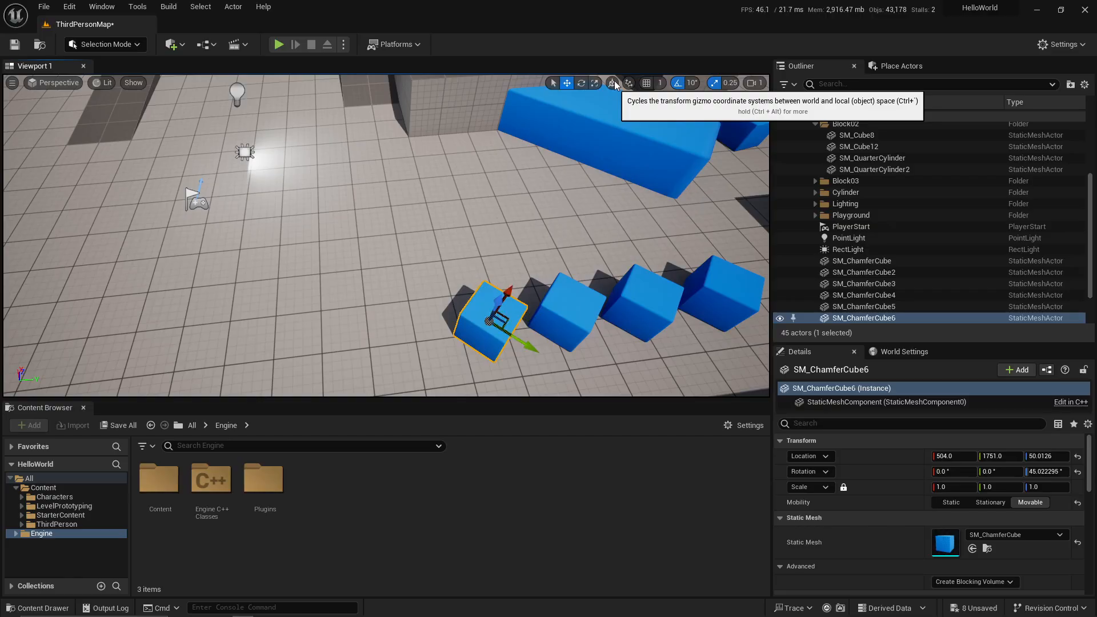
left_click(614, 83)
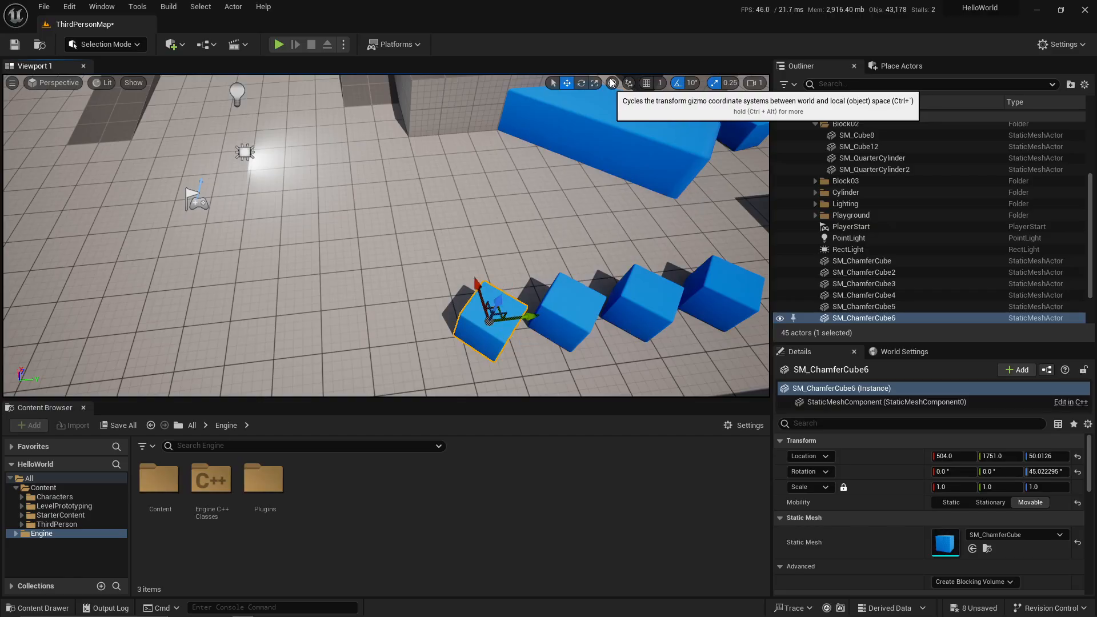
left_click(612, 84)
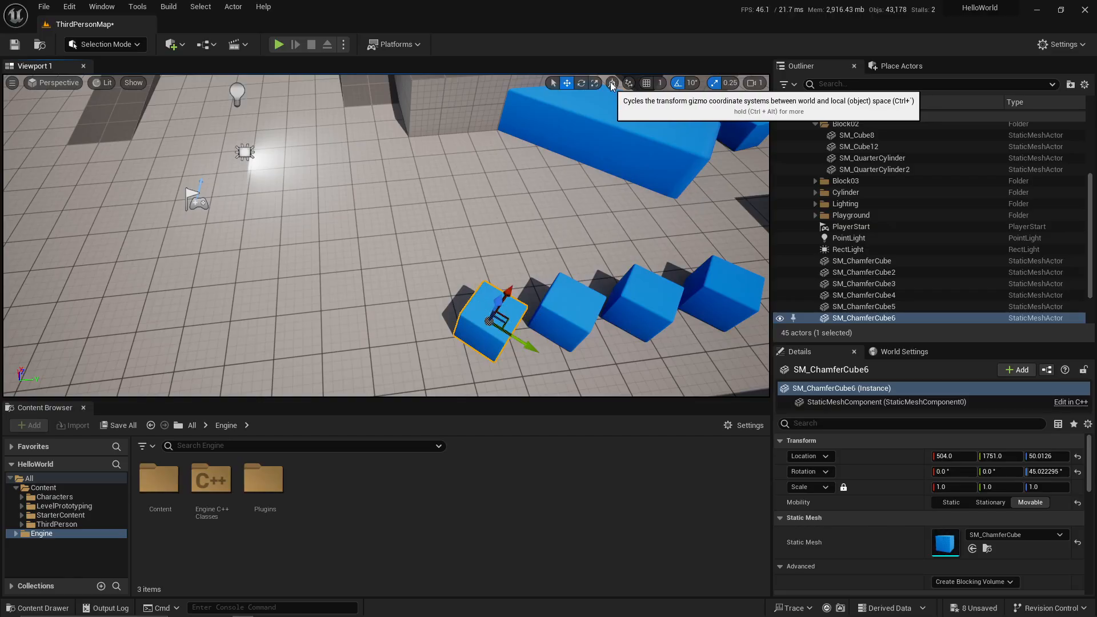
left_click(612, 84)
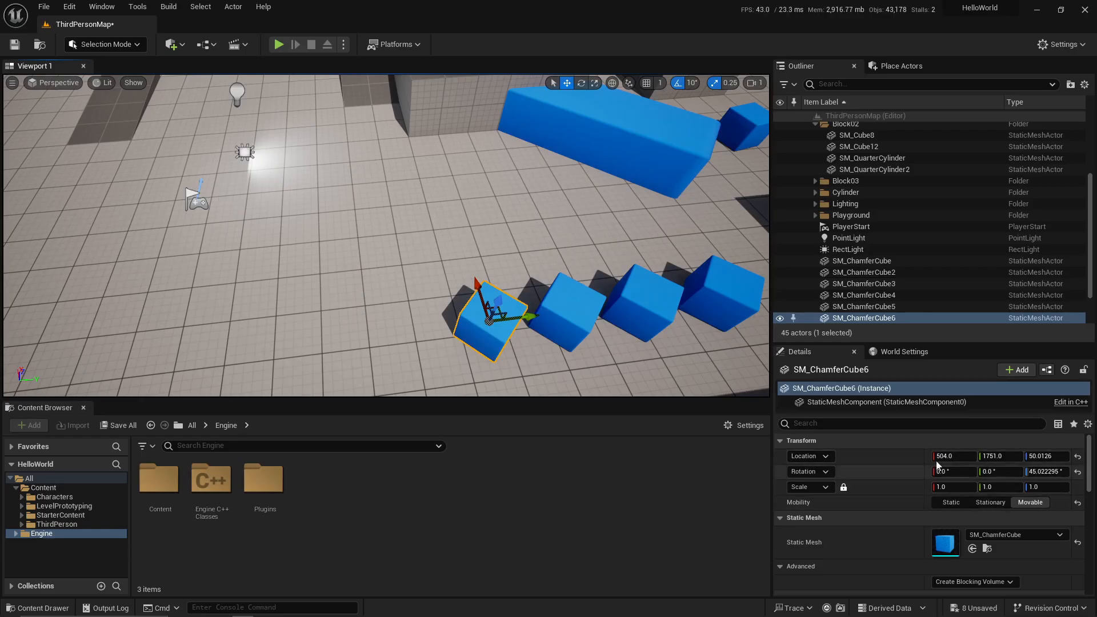
Examine the Relative and World location type options for SM_ChamferCube6, leaving Relative selected.
left_click(828, 459)
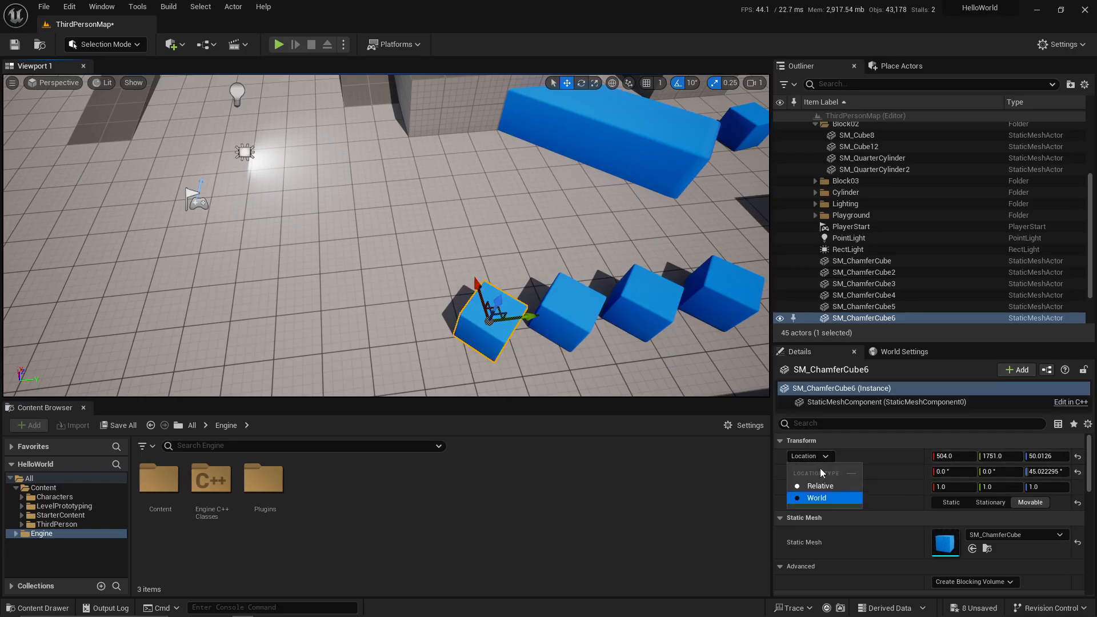
left_click(820, 468)
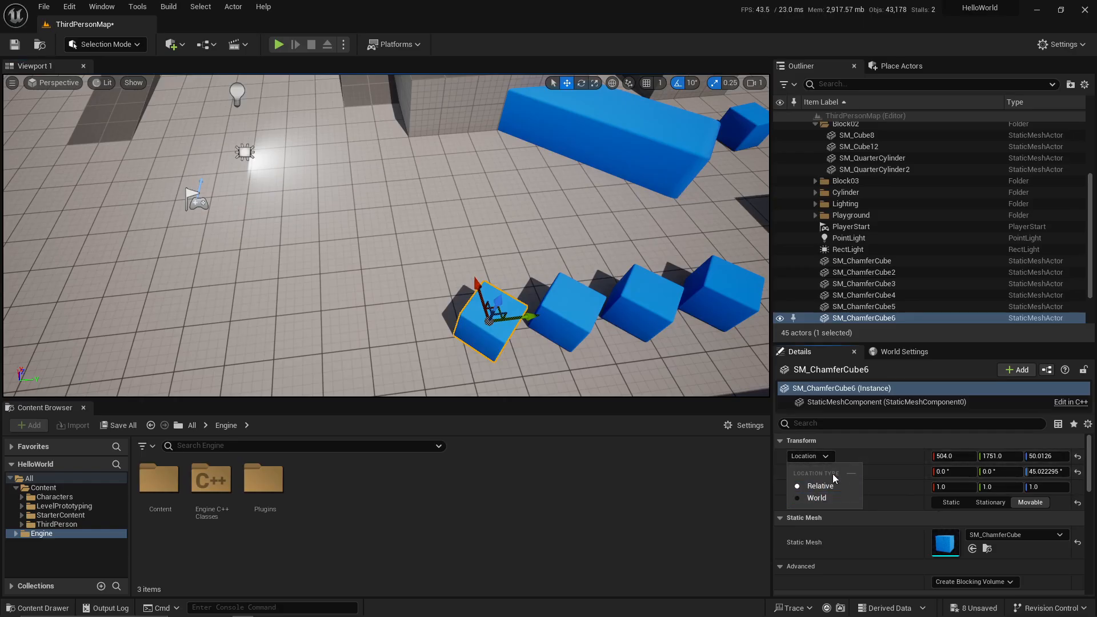
left_click(831, 459)
left_click(826, 457)
left_click(828, 458)
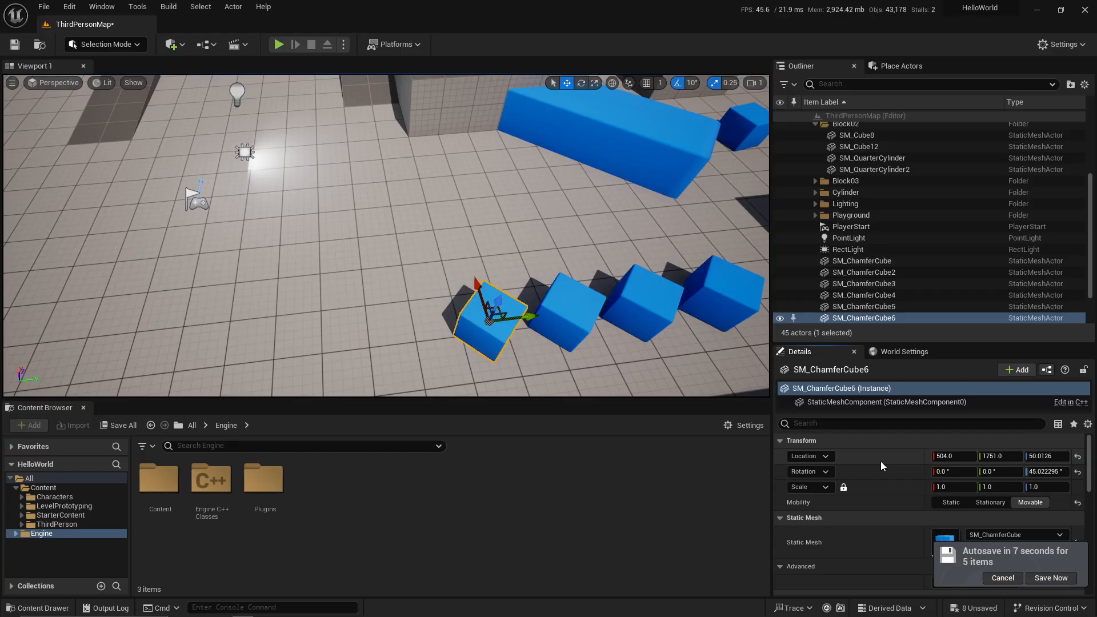
Cancel the pending autosave of the modified items.
left_click(1001, 578)
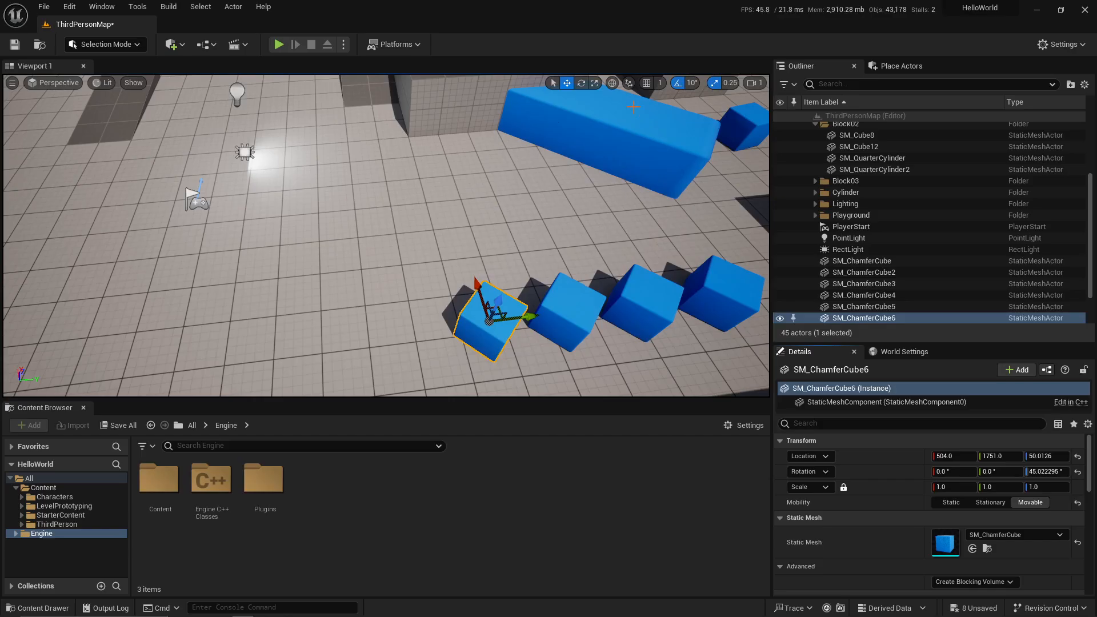
right_click_drag(400, 240, 400, 240)
right_click_drag(425, 193, 425, 192)
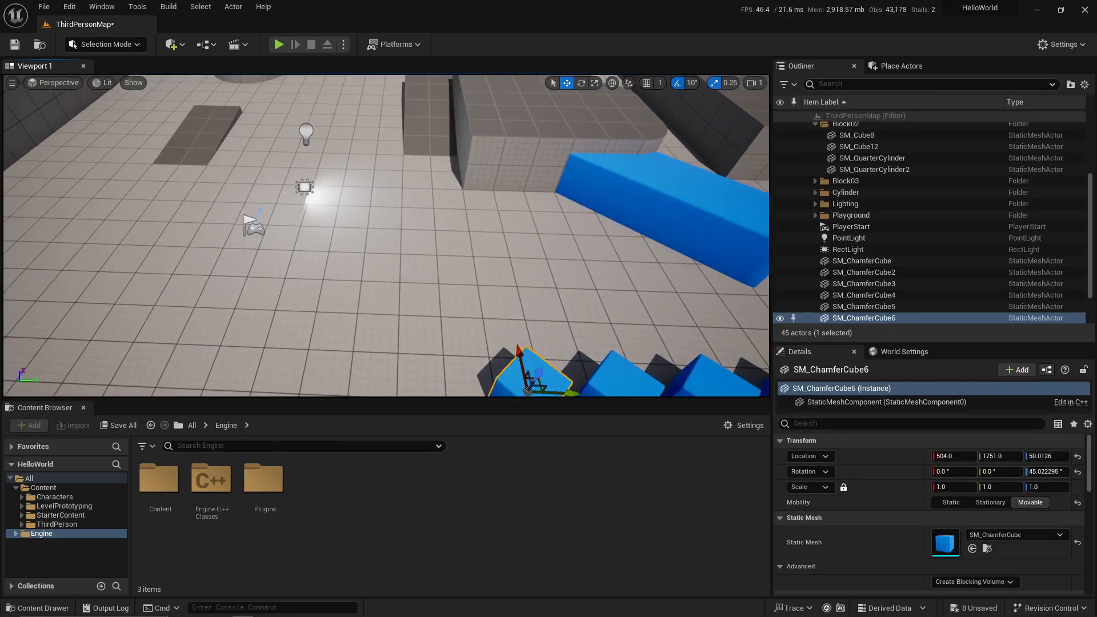
right_click_drag(328, 187, 328, 187)
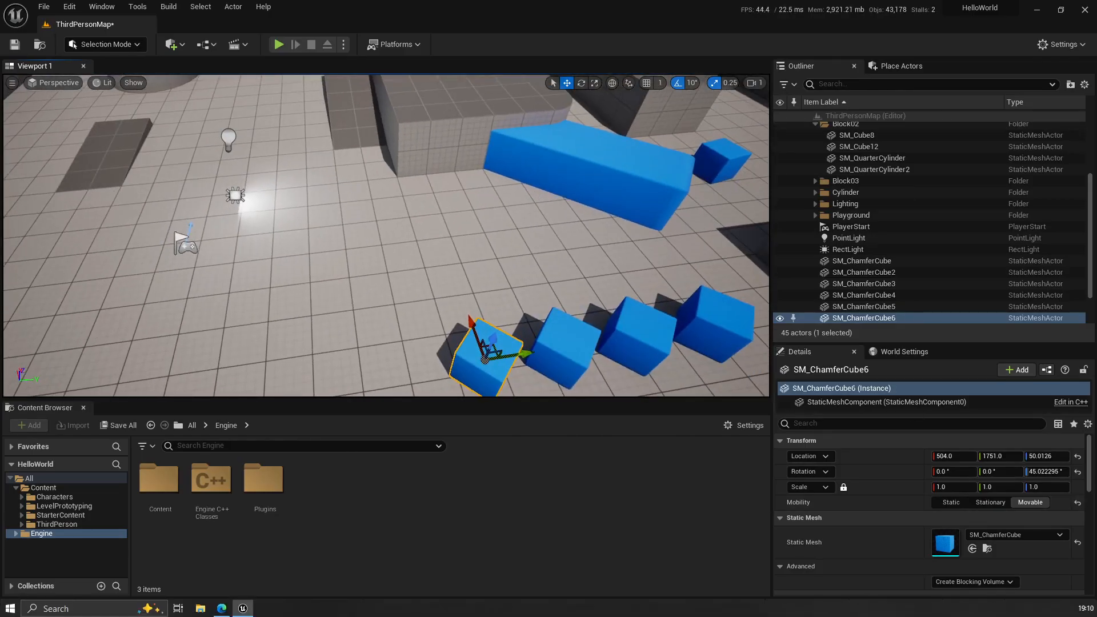